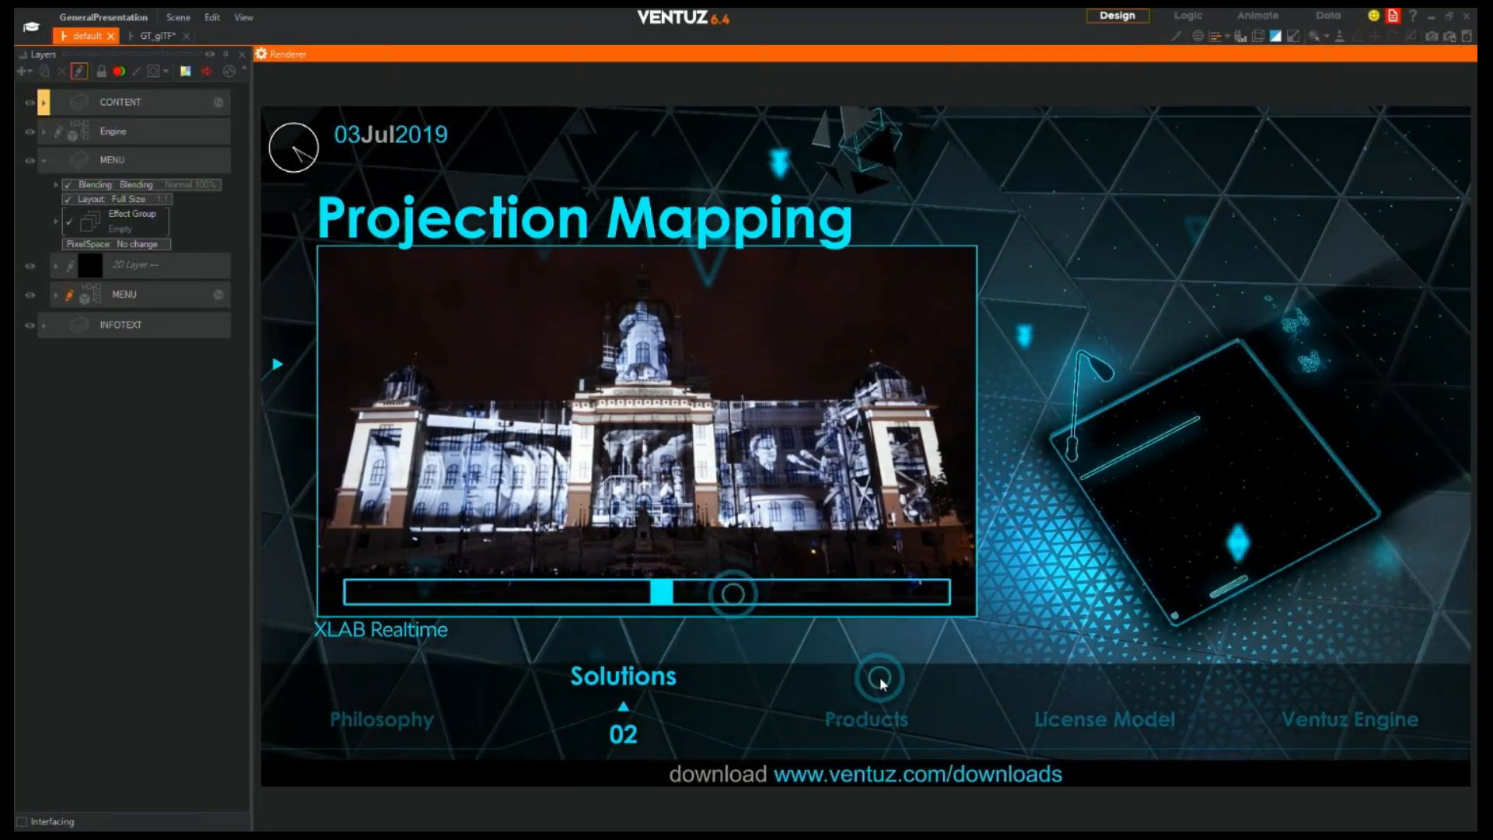
Present the Products, Solutions, License Model and Ventuz Engine pages of the running scene, returning to Products after Solutions
{"action": "left_click", "coordinate": [871, 706]}
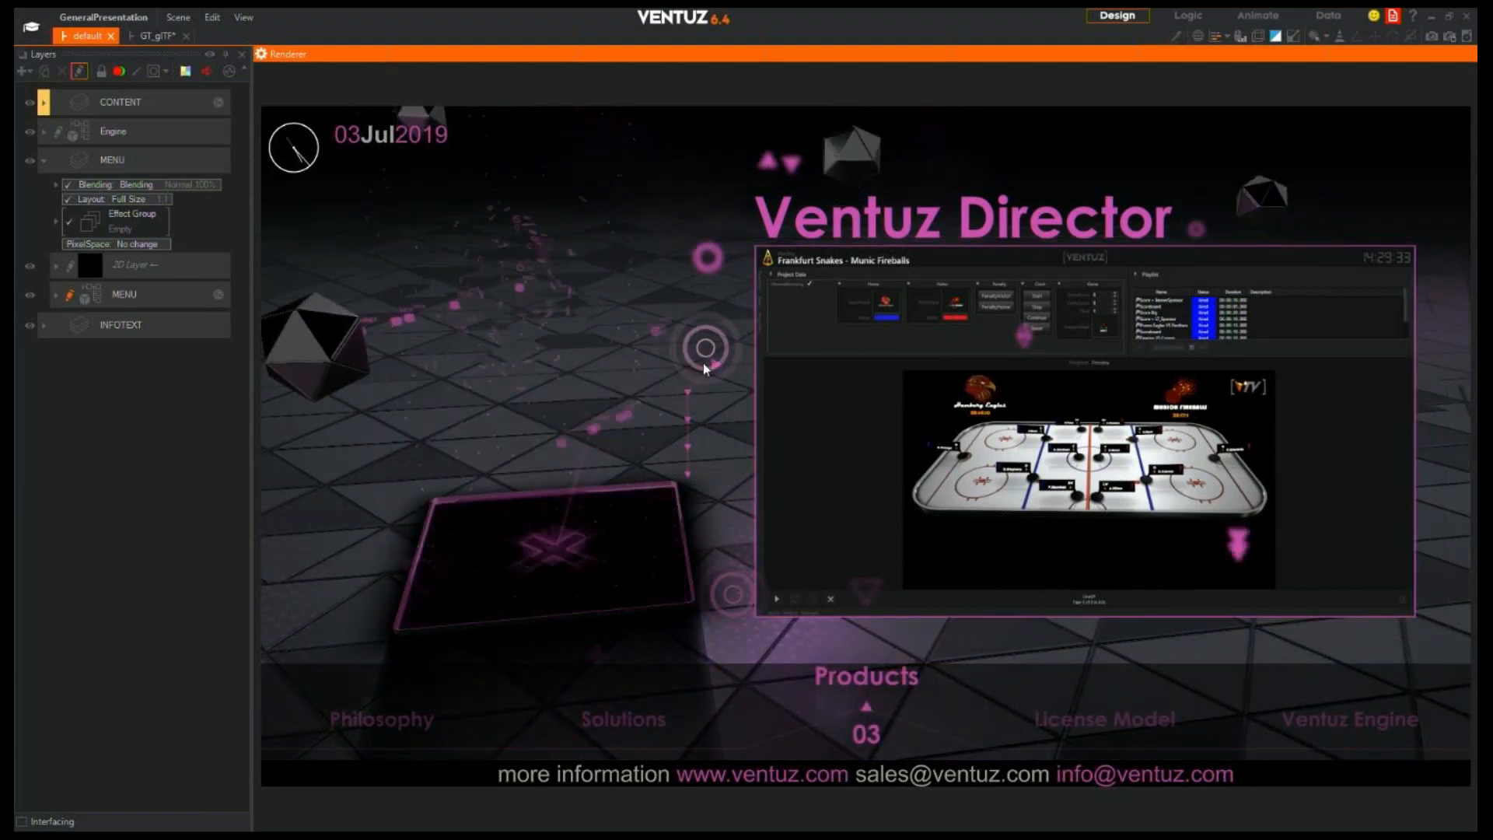
{"action": "left_click", "coordinate": [633, 715]}
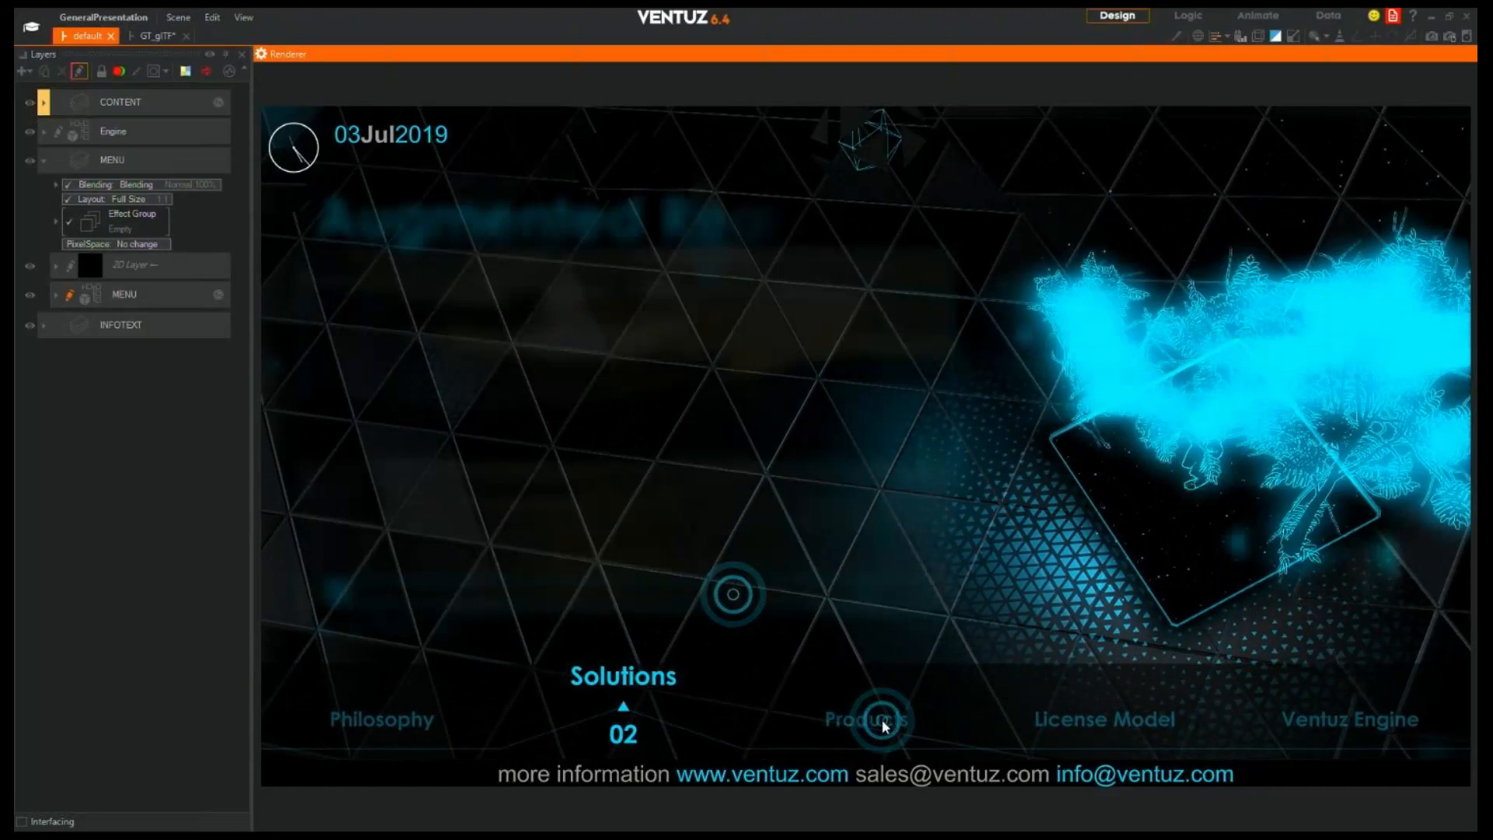
{"action": "left_click", "coordinate": [884, 720]}
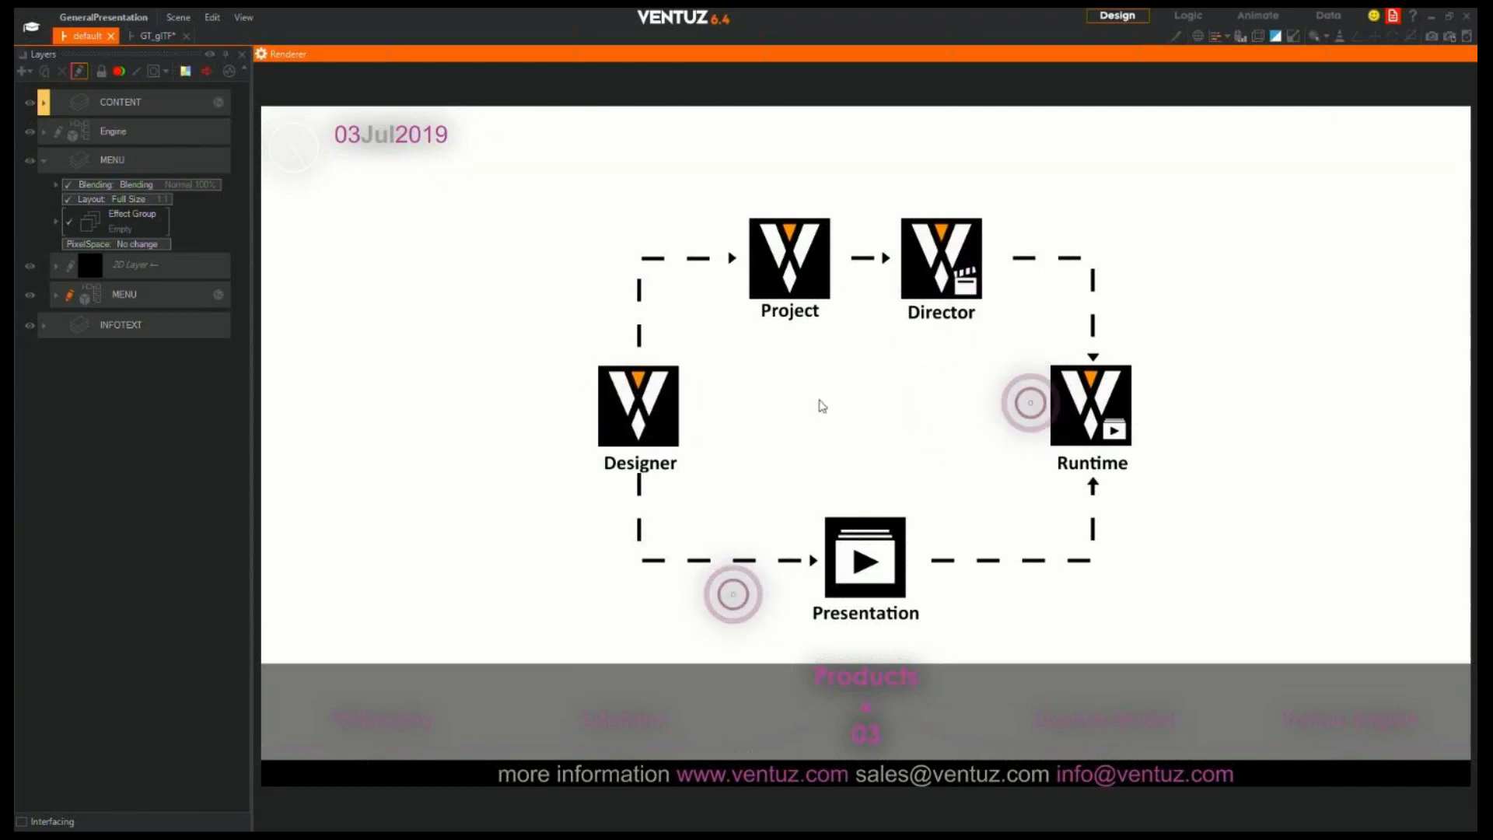
{"action": "left_click", "coordinate": [1109, 726]}
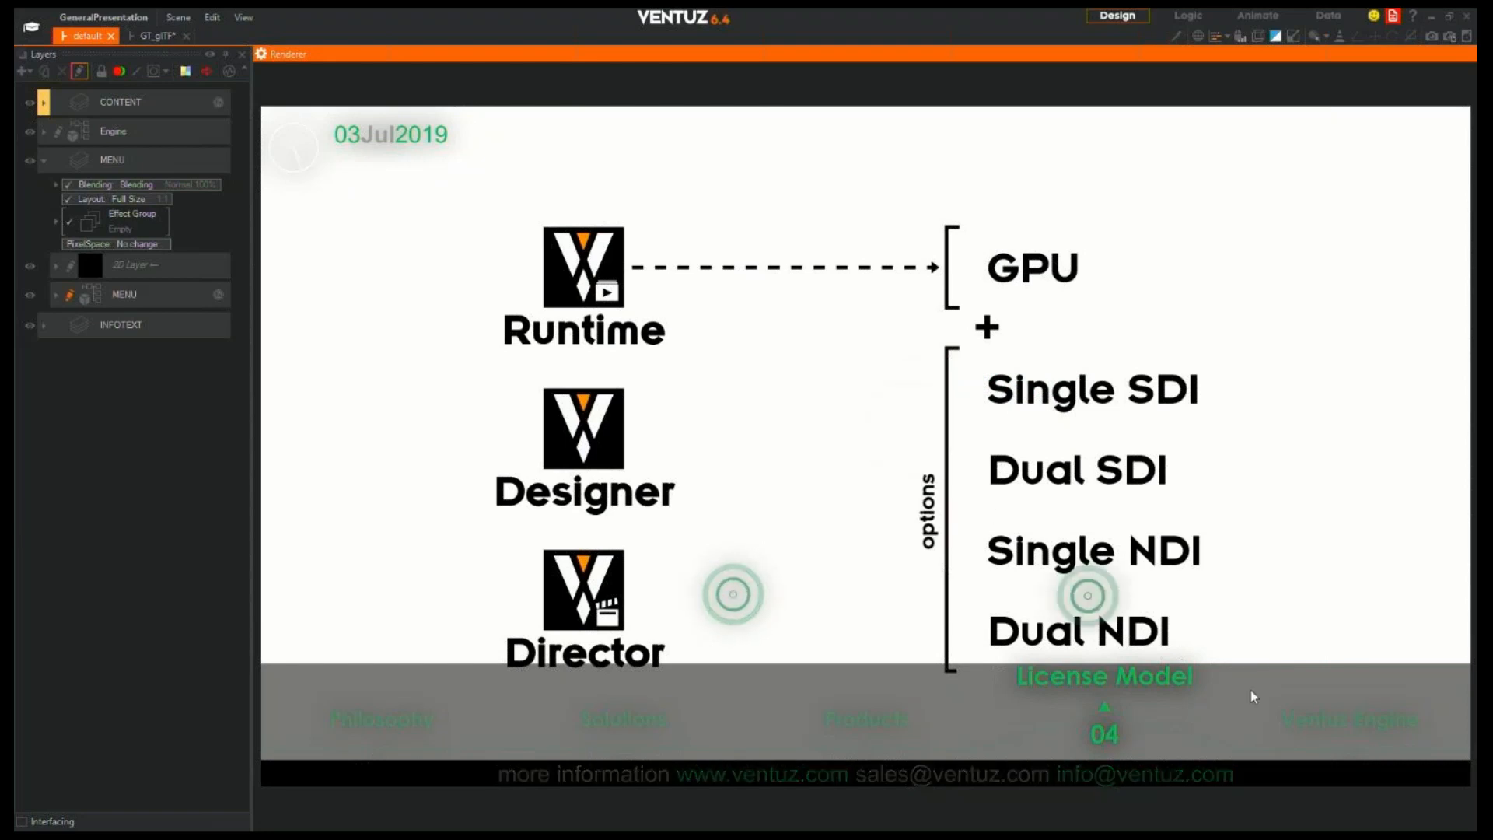
{"action": "left_click", "coordinate": [1361, 727]}
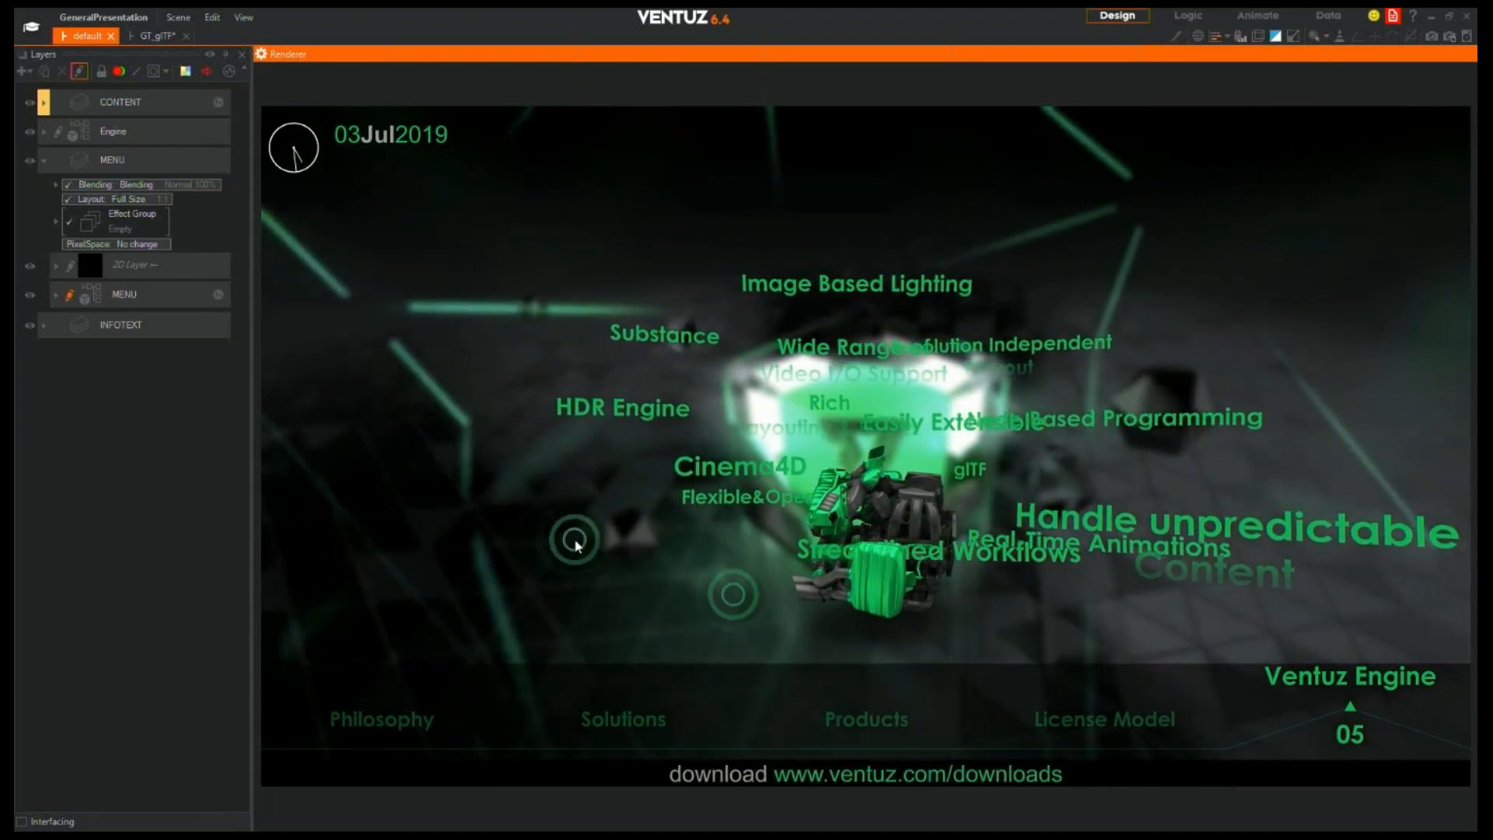
Revisit the License Model page of the presentation and return to the Ventuz Engine page
{"action": "left_click", "coordinate": [202, 566]}
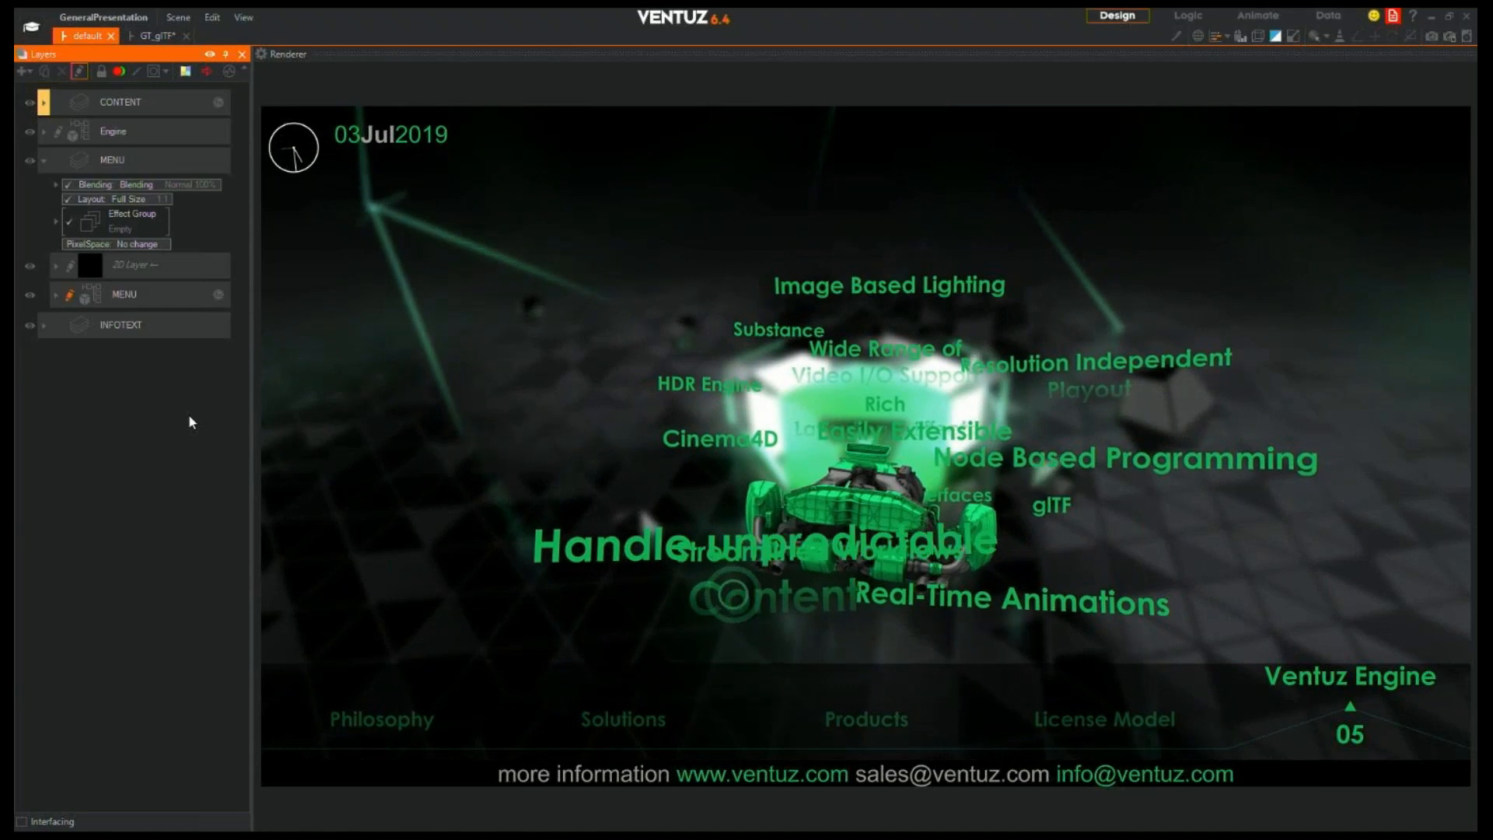
{"action": "left_click", "coordinate": [762, 480]}
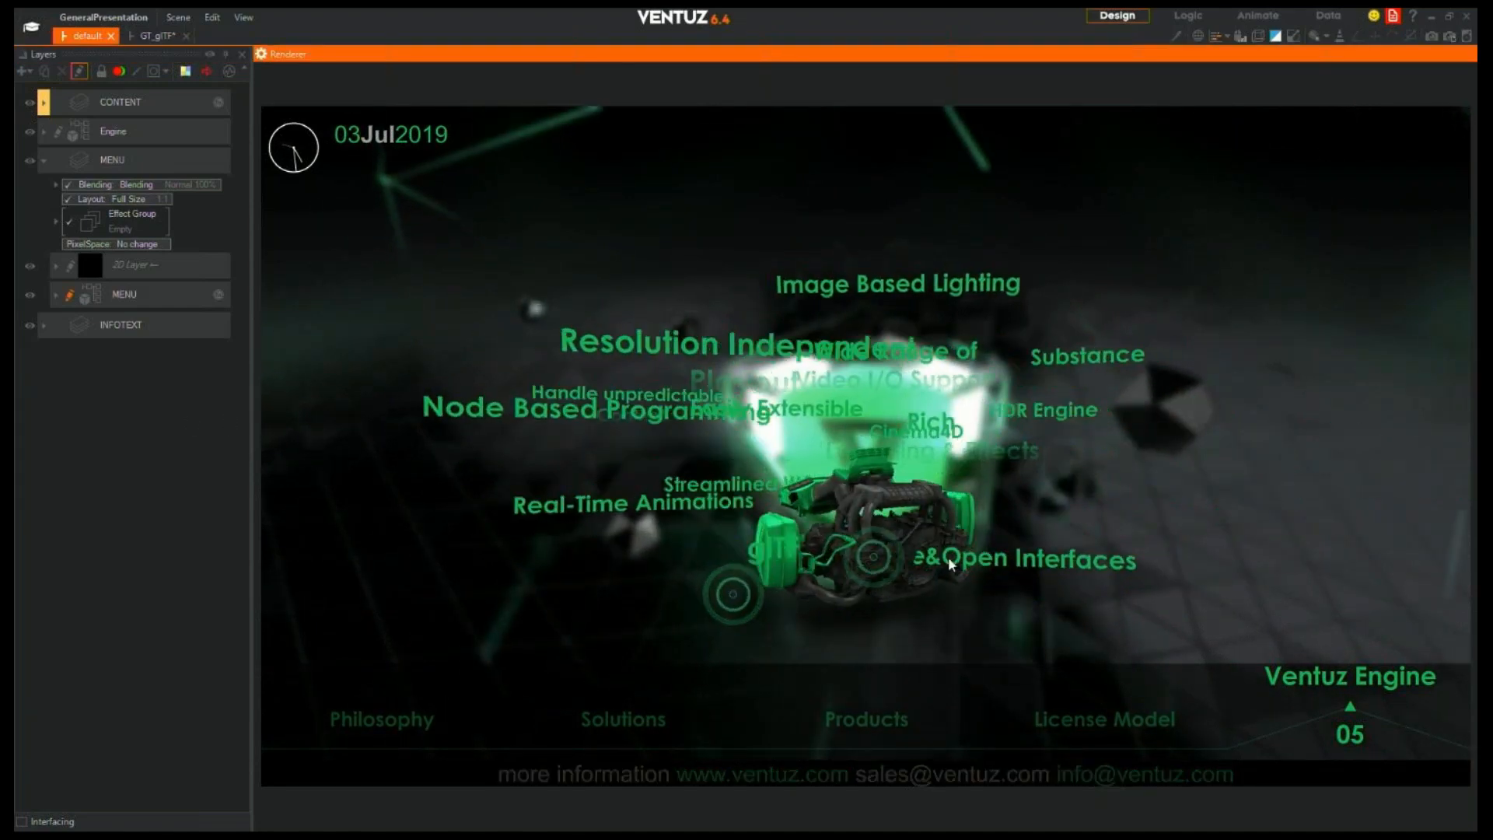
{"action": "left_click", "coordinate": [1099, 726]}
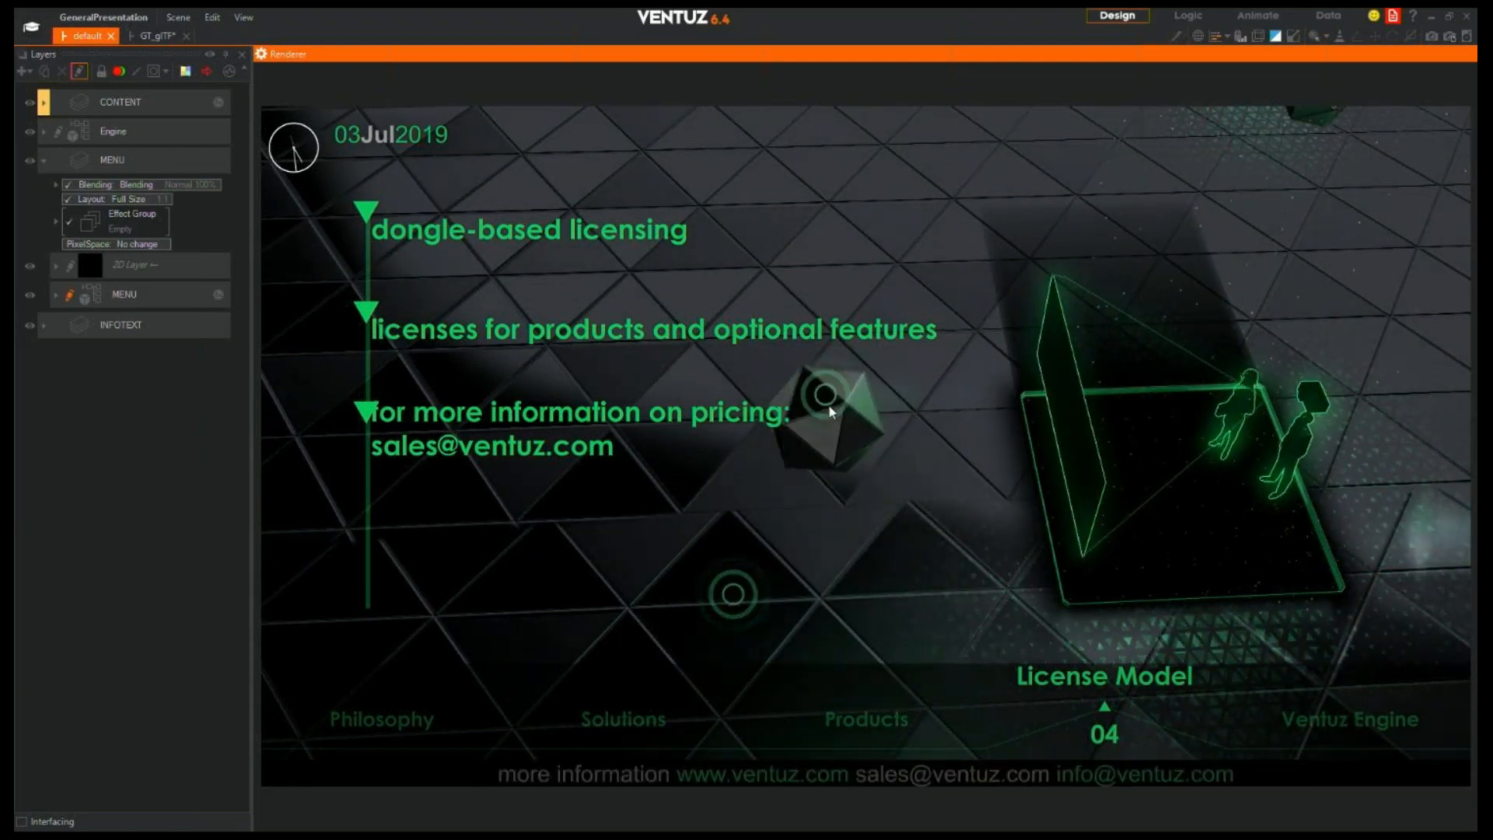
{"action": "left_click", "coordinate": [1347, 728]}
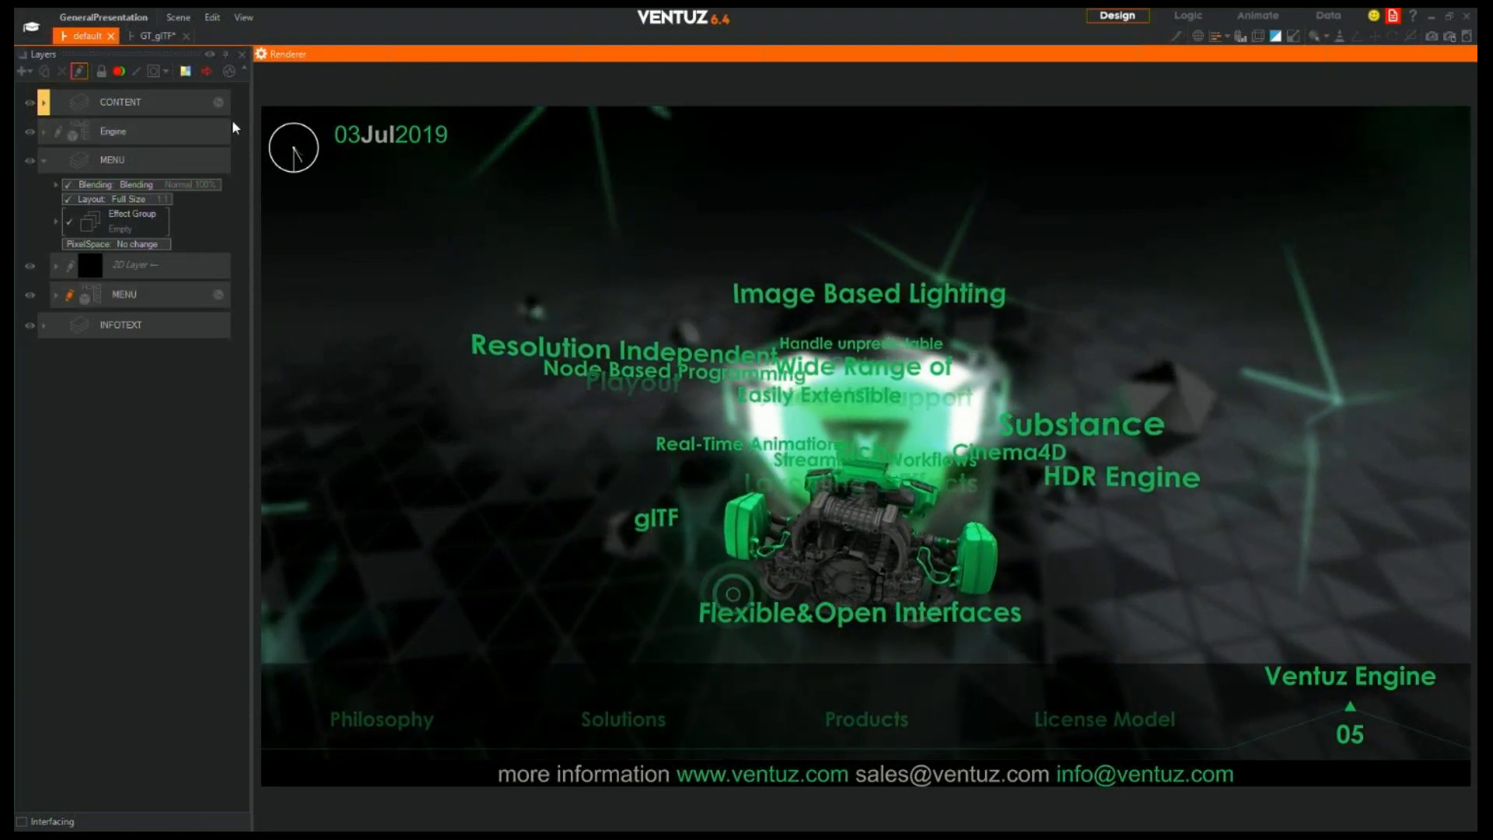
Widen the layer list to more than half of the workspace and collapse the MENU layer group
{"action": "left_click_drag", "start_coordinate": [719, 199], "coordinate": [851, 203]}
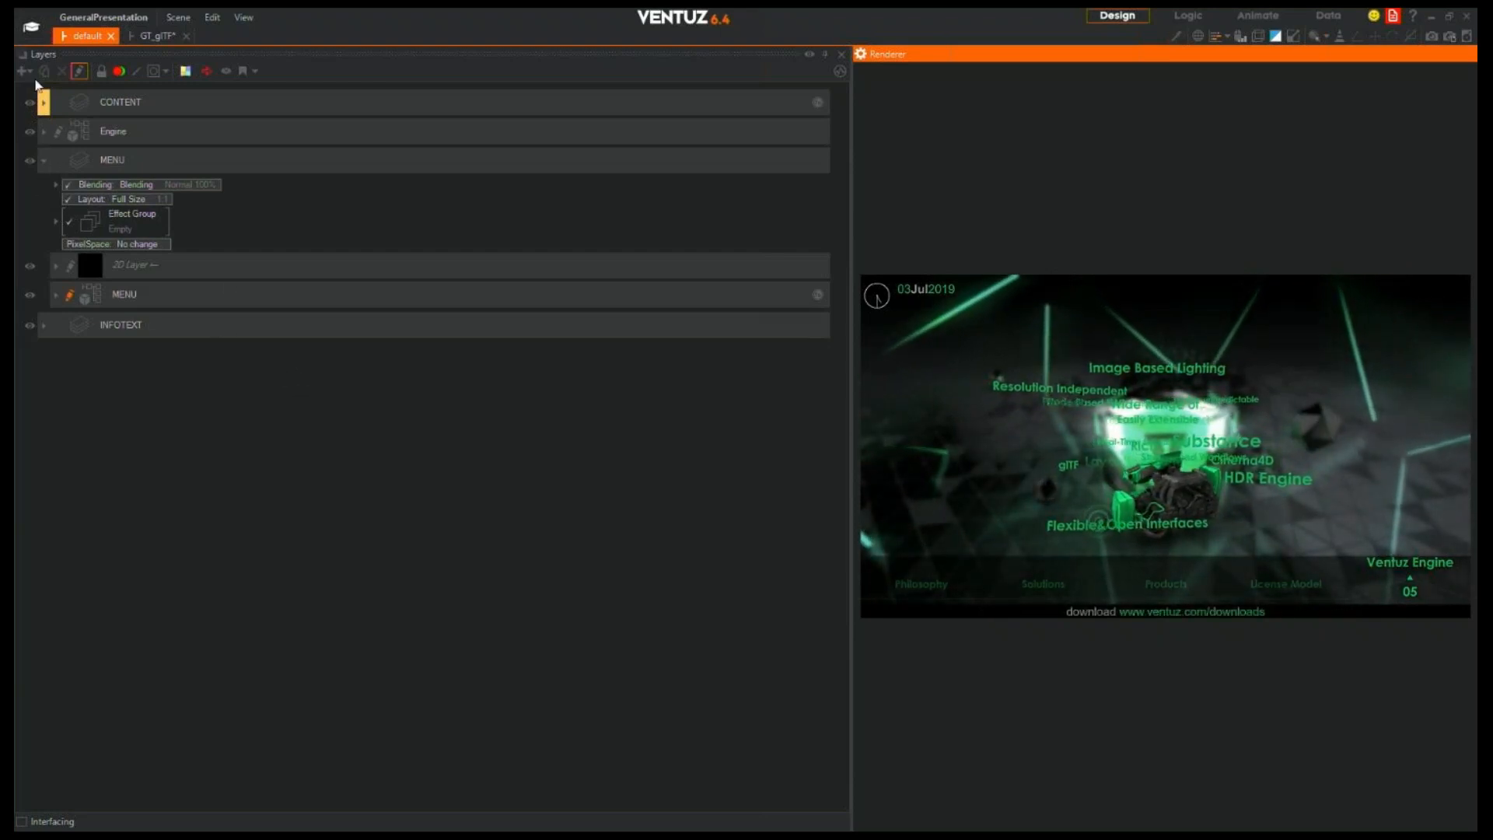
{"action": "left_click", "coordinate": [572, 54]}
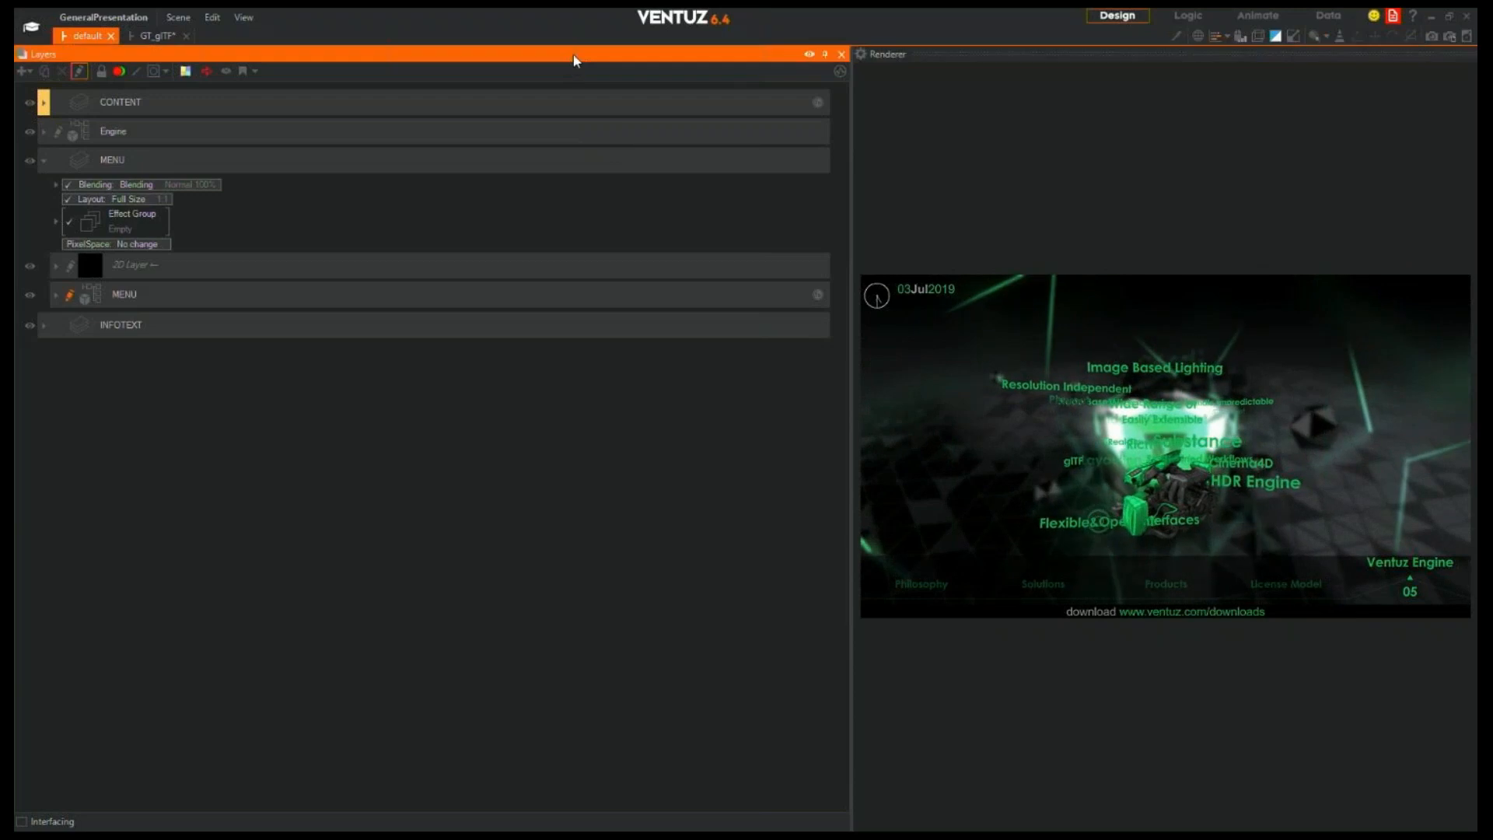
{"action": "left_click", "coordinate": [44, 165]}
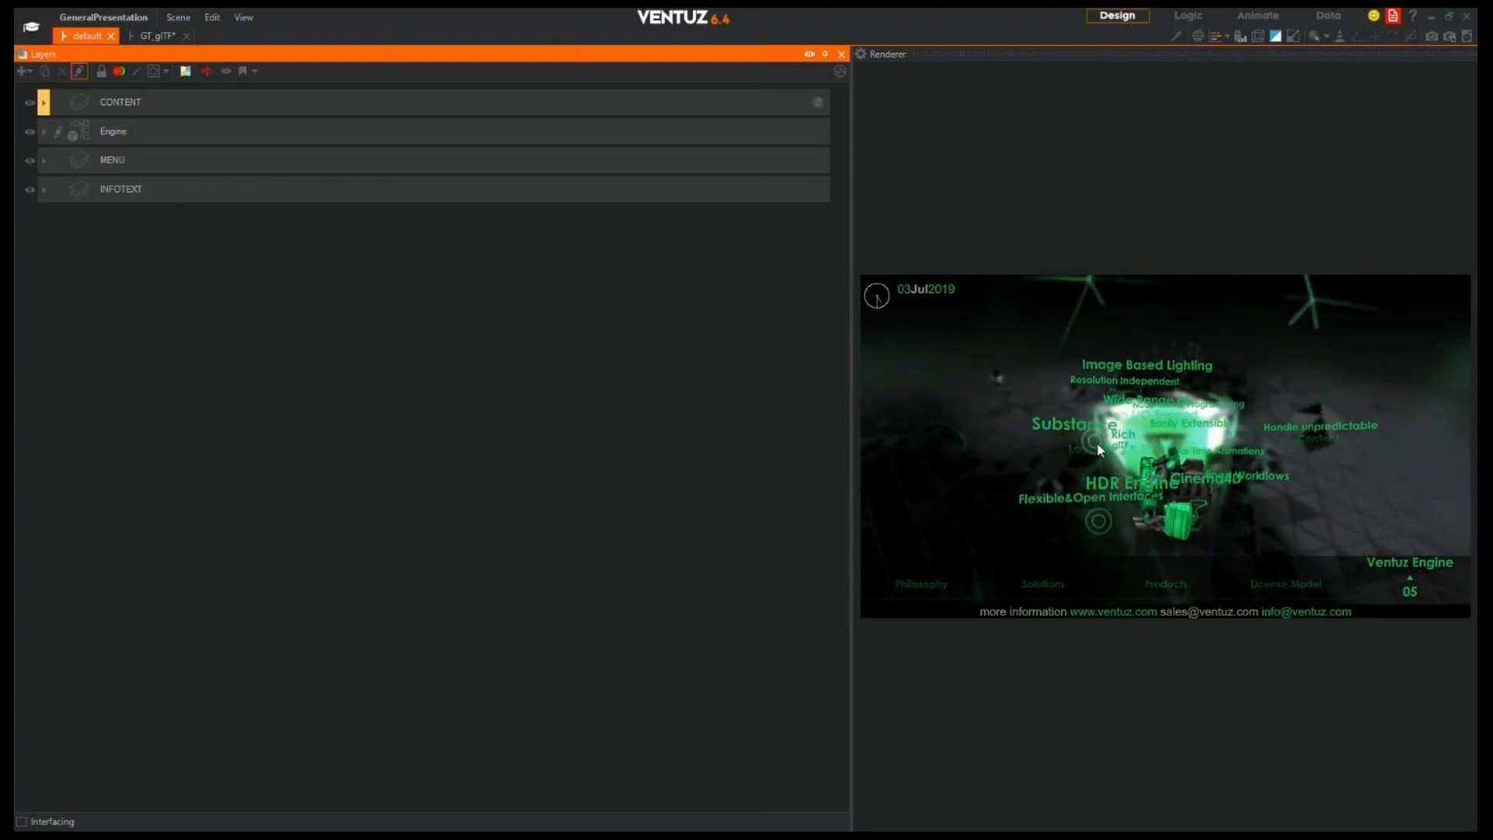
Examine the Engine layer's blending, 3D camera, CAM1 and material lighting properties, and collapse the layer again
{"action": "left_click", "coordinate": [44, 132]}
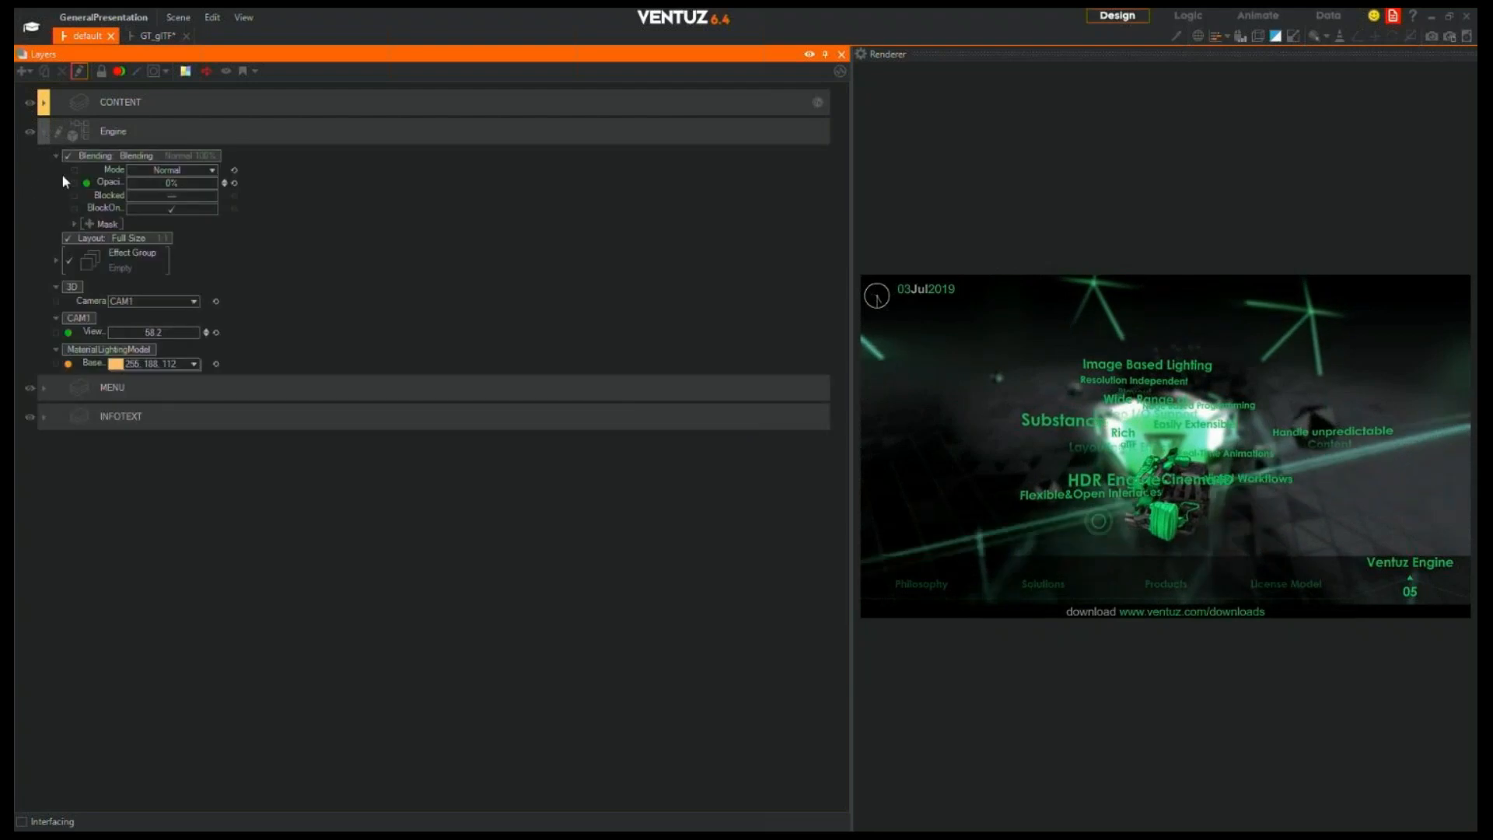
{"action": "left_click", "coordinate": [56, 156]}
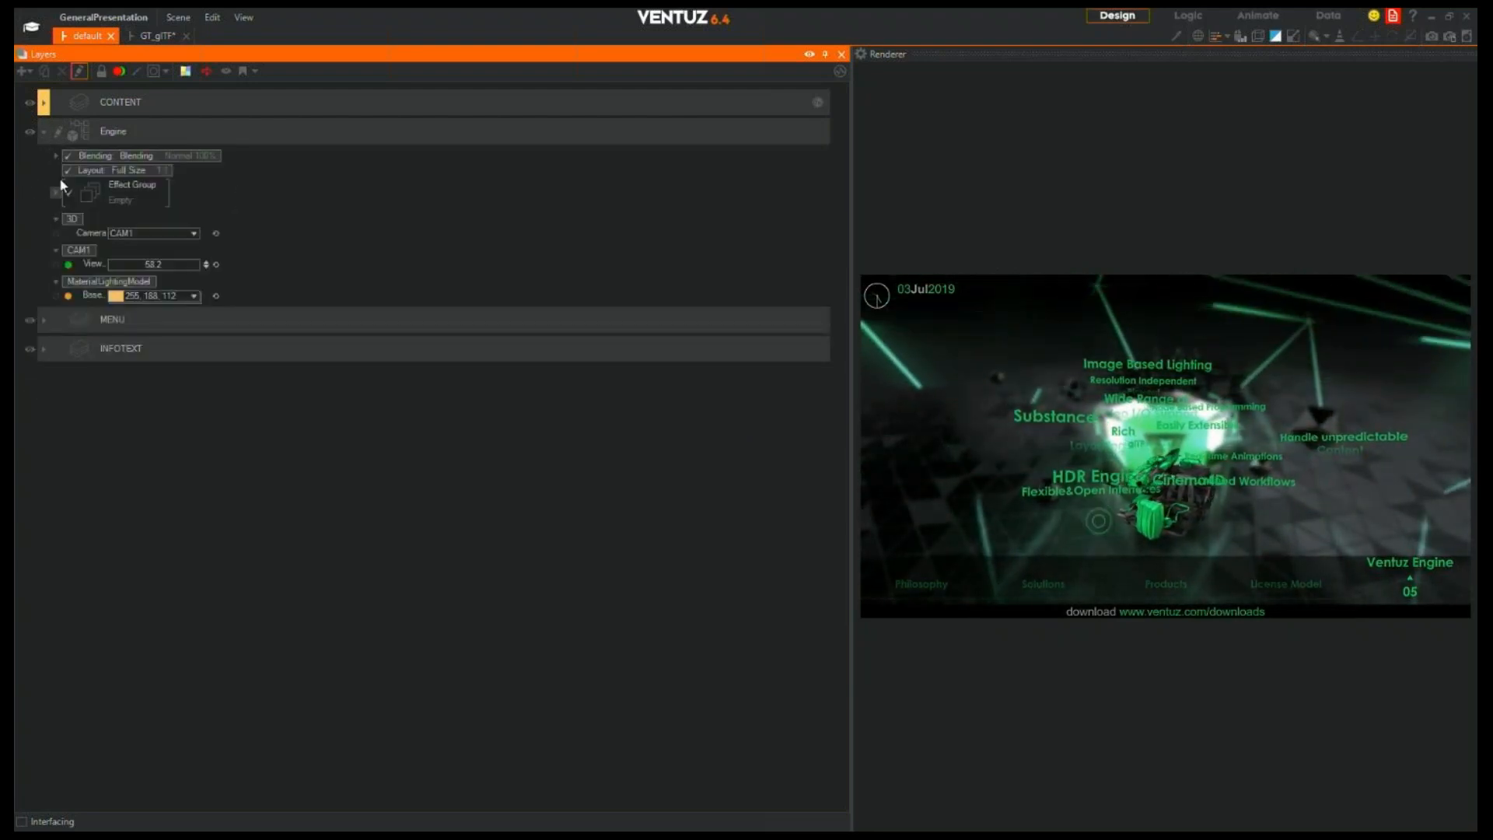
{"action": "left_click", "coordinate": [56, 218]}
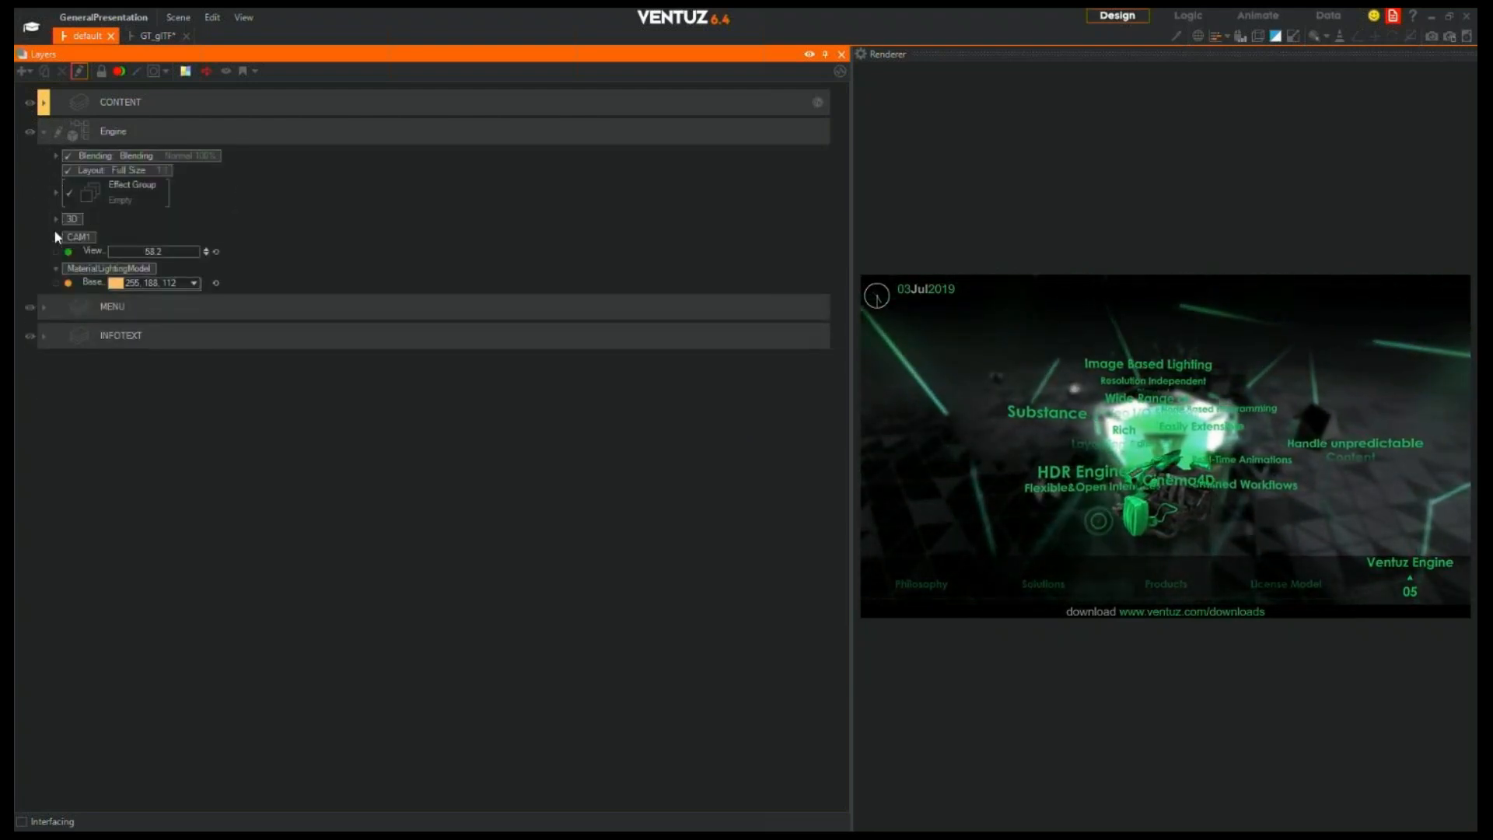
{"action": "left_click", "coordinate": [56, 237]}
{"action": "left_click", "coordinate": [56, 256]}
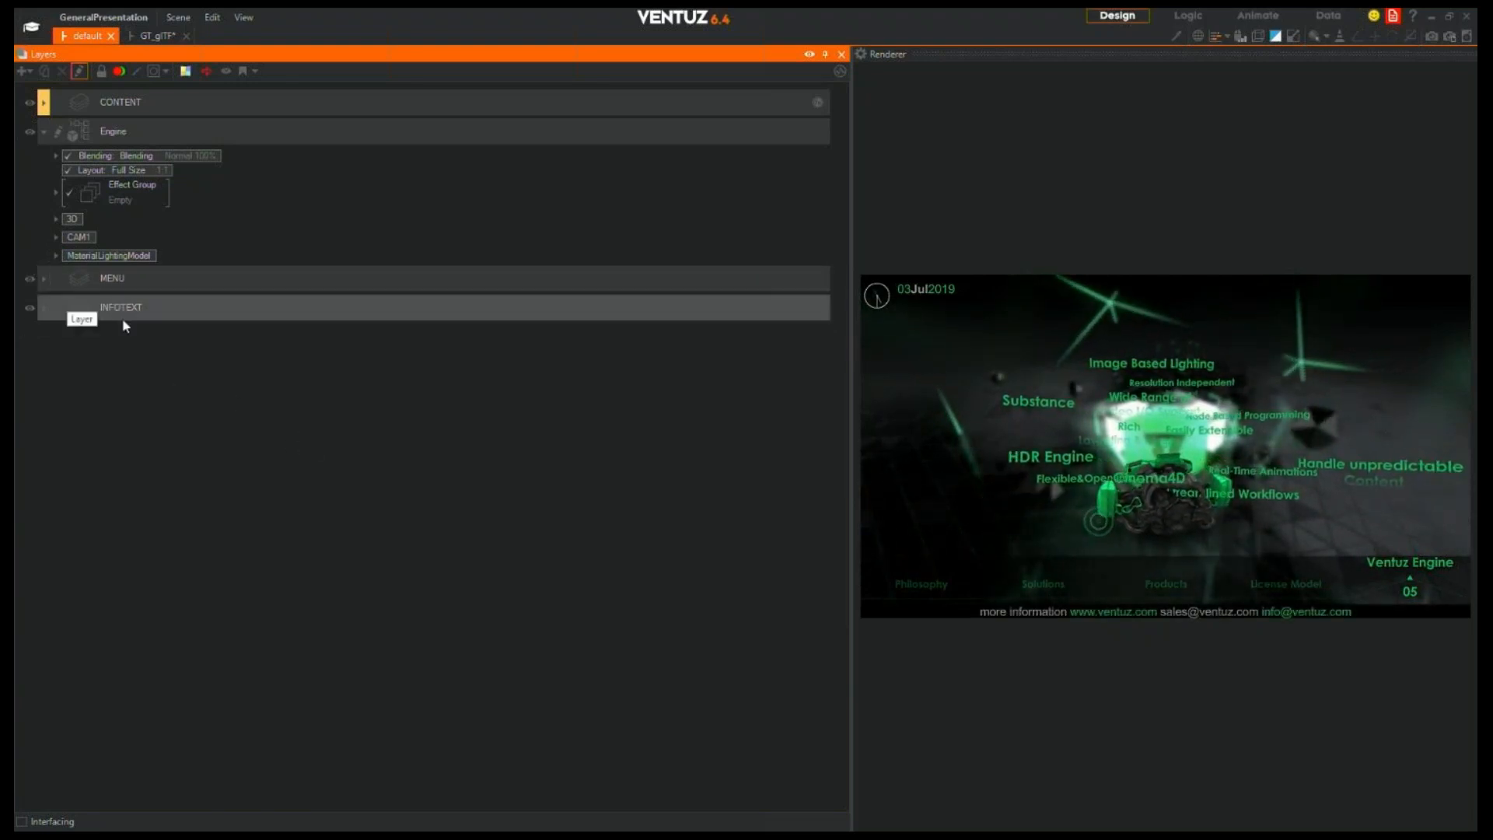
{"action": "left_click", "coordinate": [44, 132]}
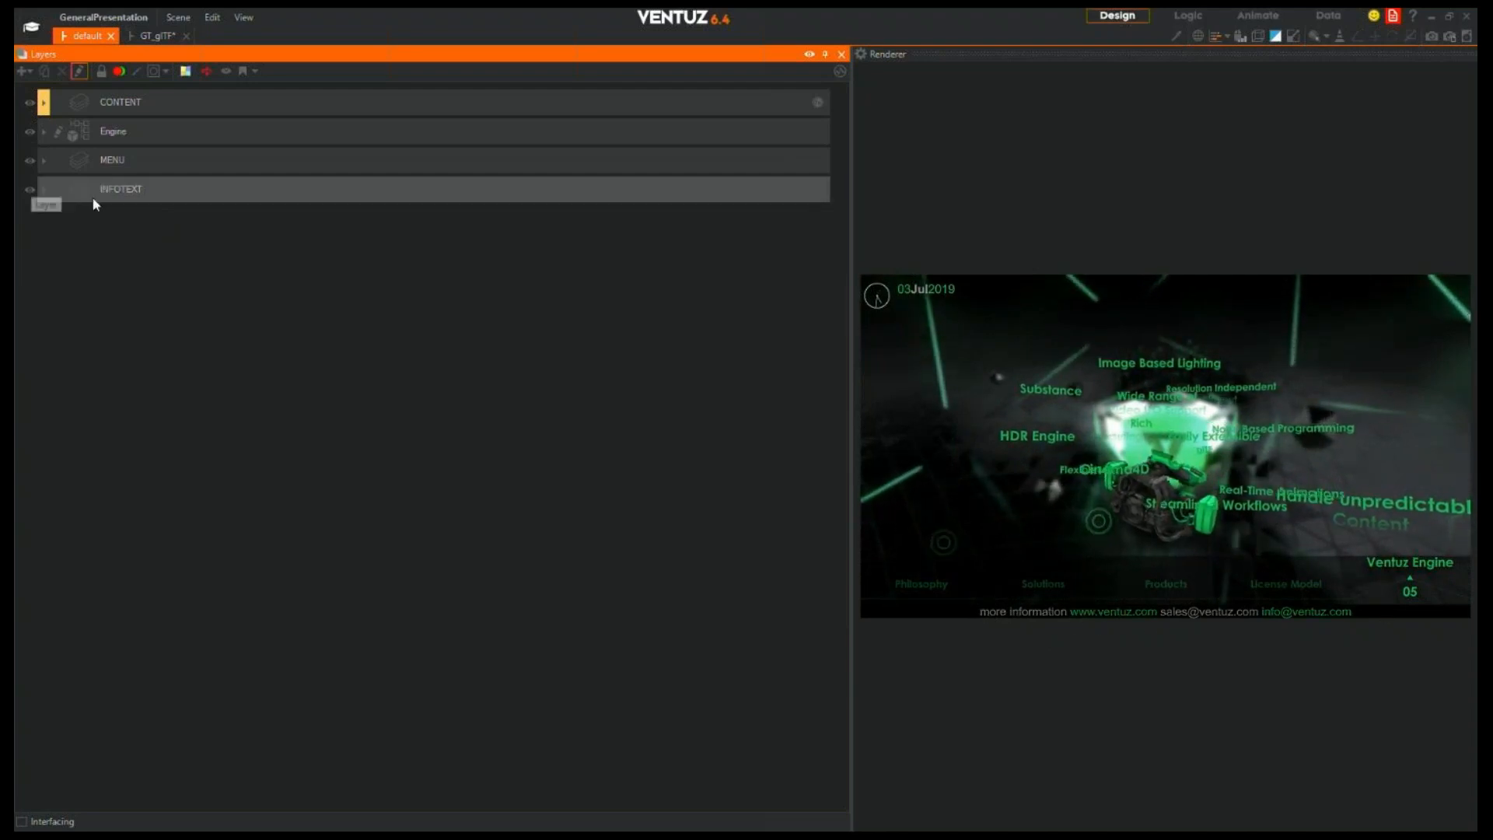
Switch the INFOTEXT group's layout to Pixels and set its Y position to -1041
{"action": "left_click", "coordinate": [43, 190]}
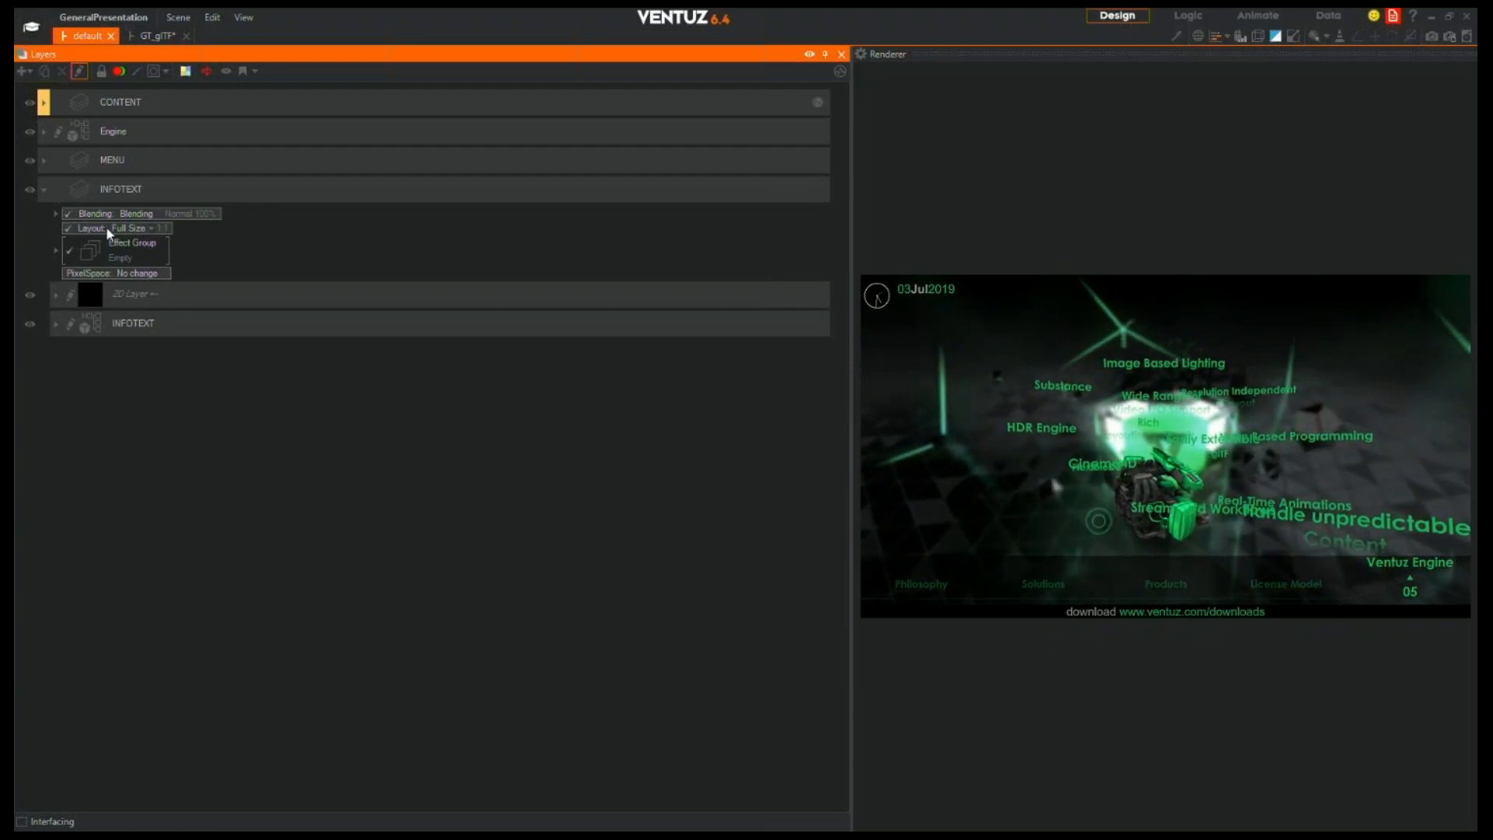
{"action": "left_click", "coordinate": [131, 231]}
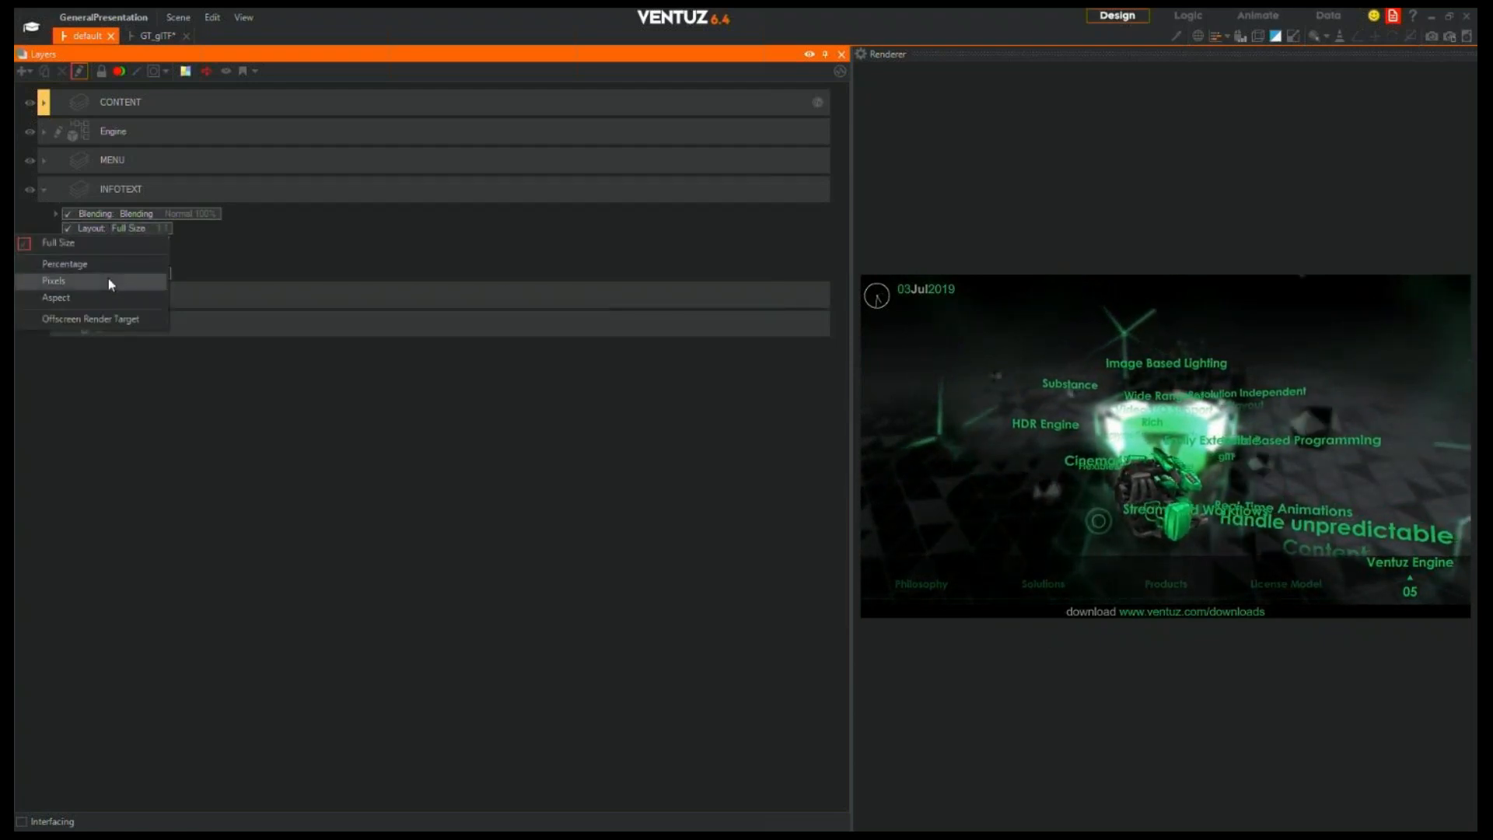
{"action": "left_click", "coordinate": [109, 283]}
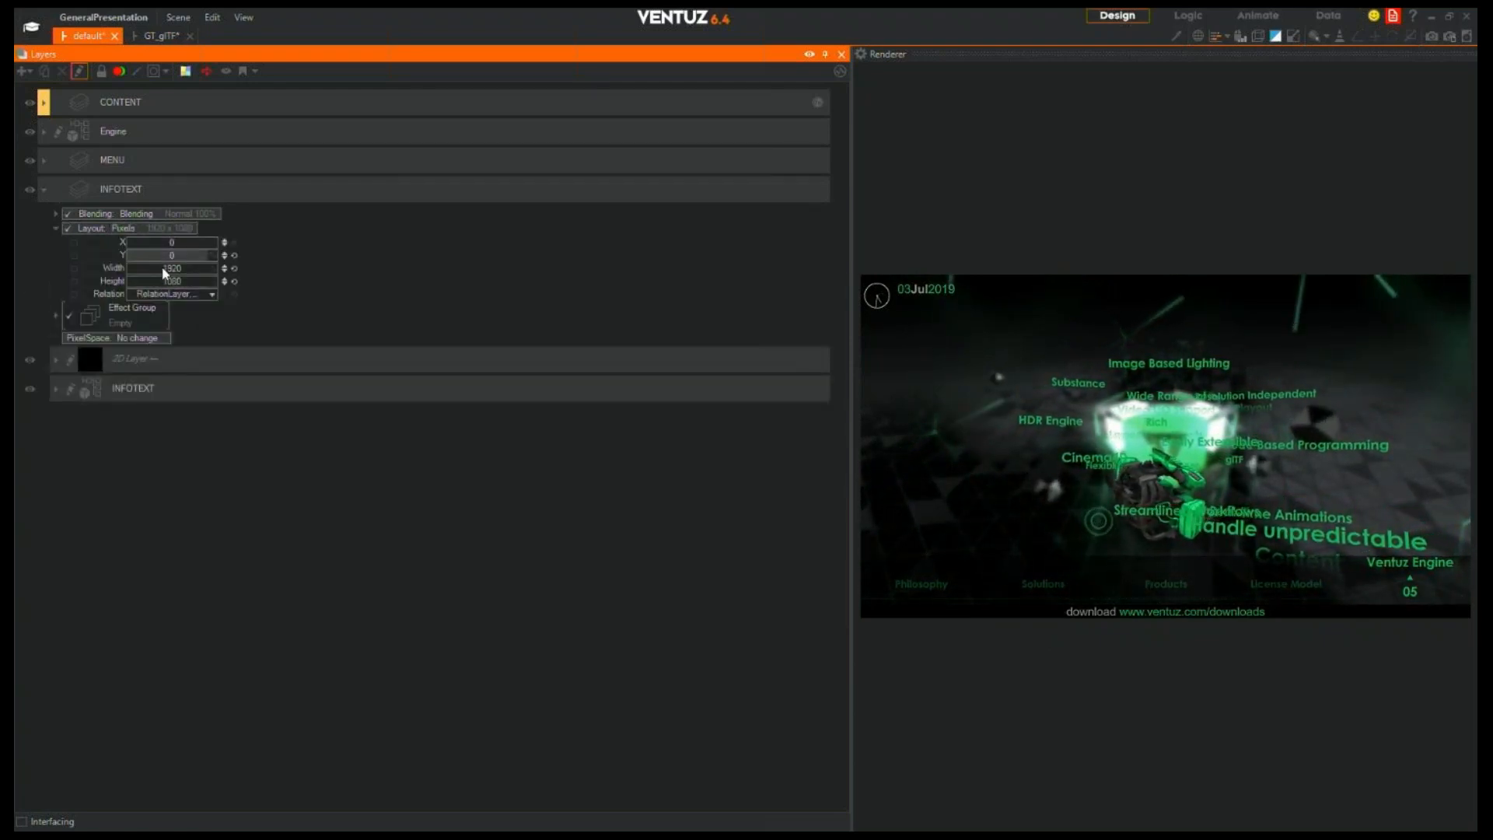
{"action": "mouse_move", "coordinate": [157, 258]}
{"action": "left_mouse_down"}
{"action": "mouse_move", "coordinate": [212, 269]}
{"action": "mouse_move", "coordinate": [140, 263]}
{"action": "left_mouse_up"}
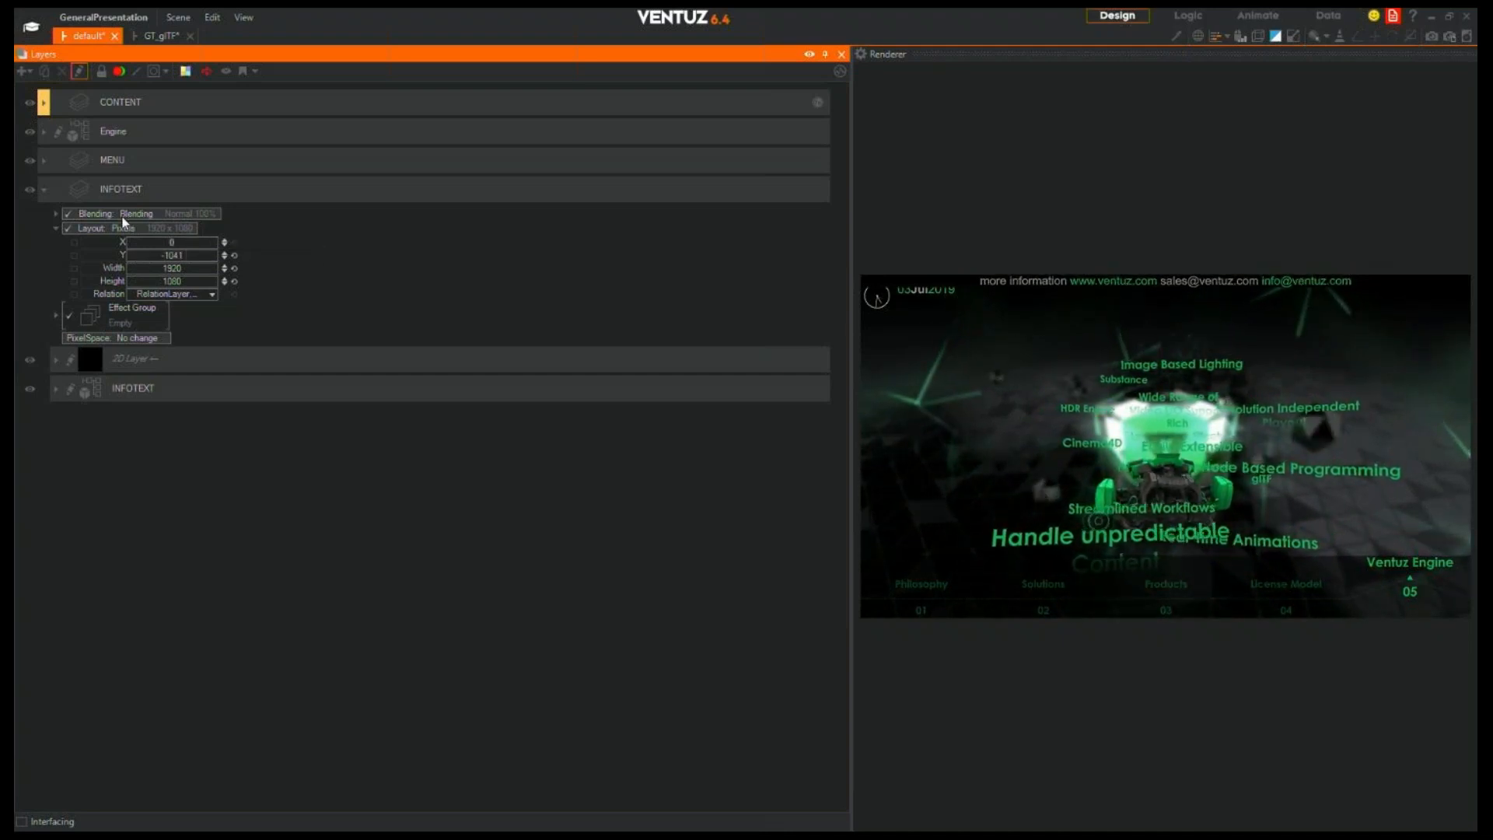
Examine the INFOTEXT group's blending options and its nested layer's properties, and collapse the group
{"action": "left_click", "coordinate": [55, 214]}
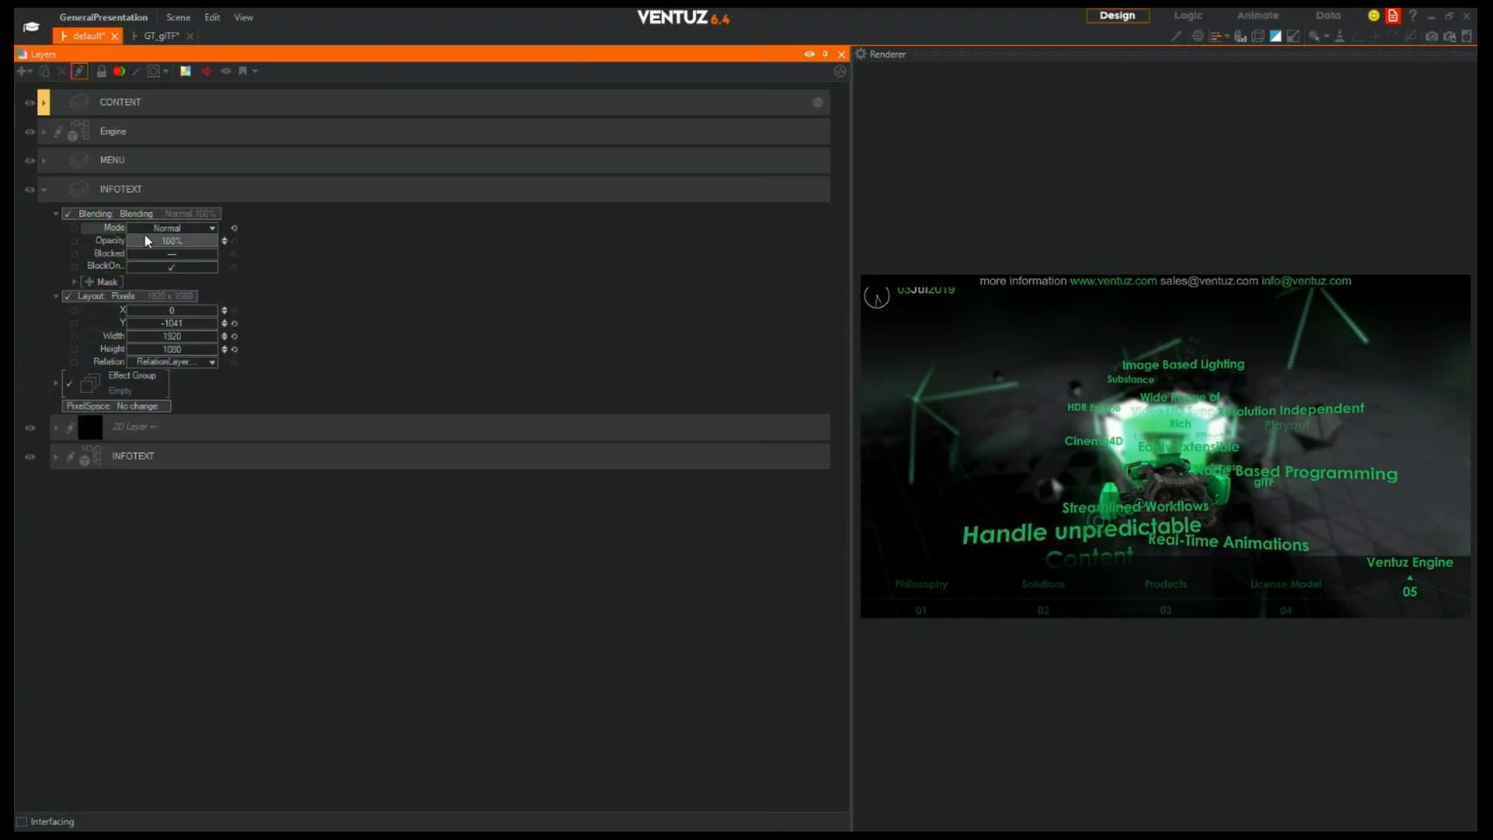
{"action": "left_click", "coordinate": [55, 213]}
{"action": "left_click", "coordinate": [53, 389]}
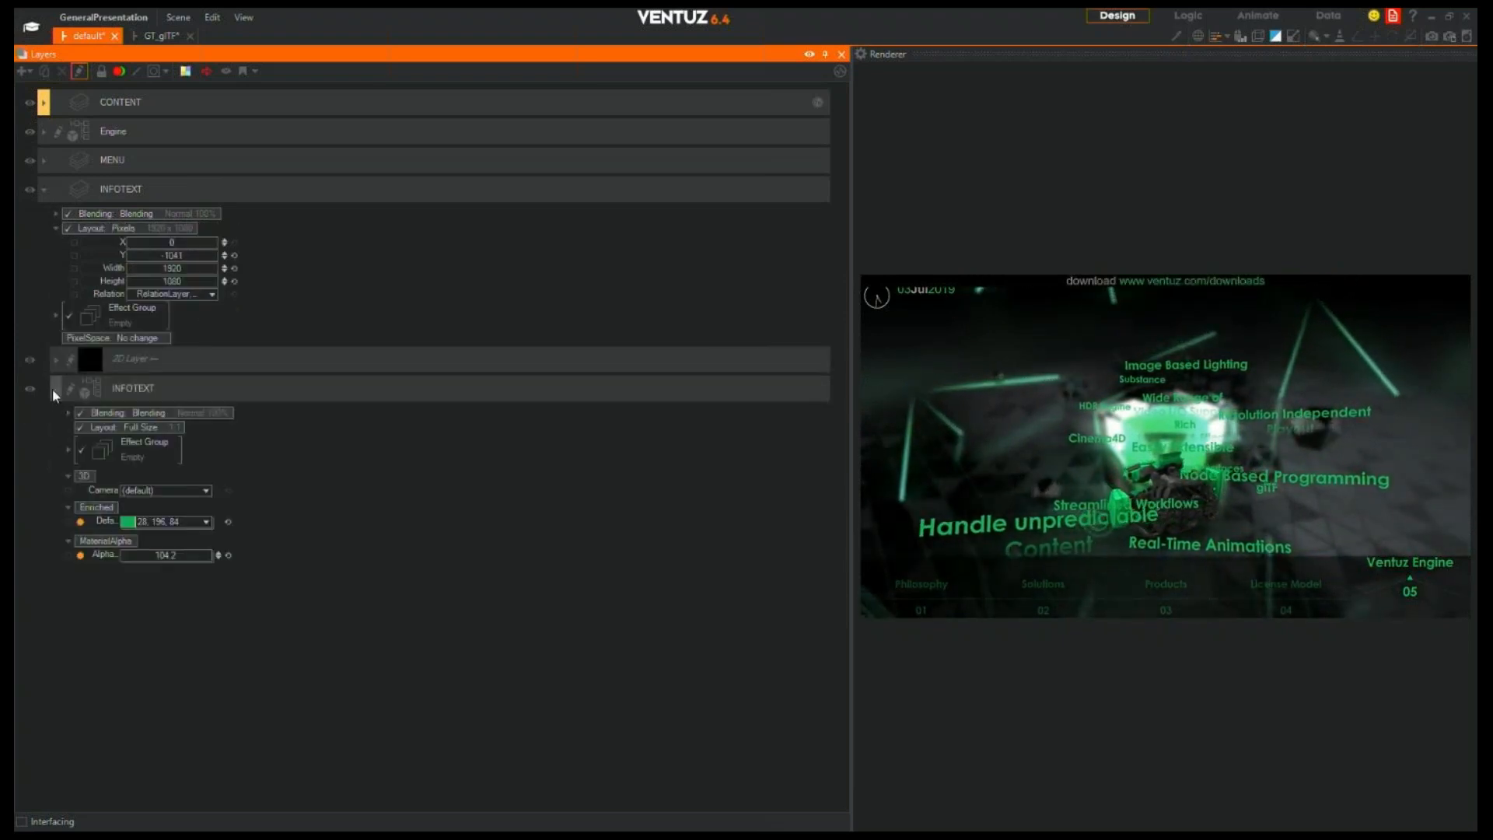
{"action": "left_click", "coordinate": [53, 388]}
{"action": "left_click", "coordinate": [43, 189]}
Try the Color Dodge blend mode on the nested MENU layer, restore it to Normal and collapse the group
{"action": "left_click", "coordinate": [44, 168]}
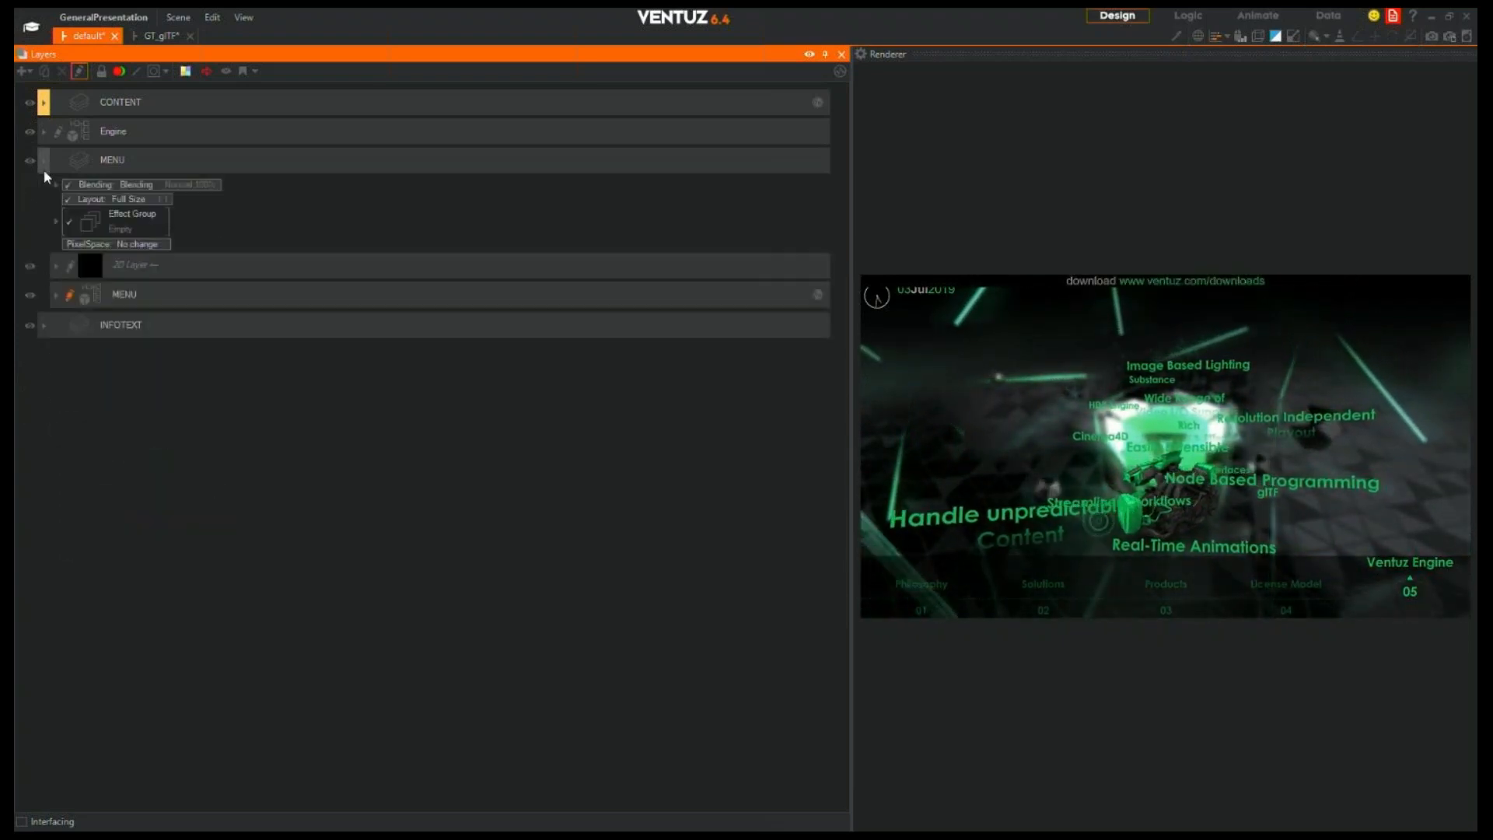
{"action": "left_click", "coordinate": [53, 300]}
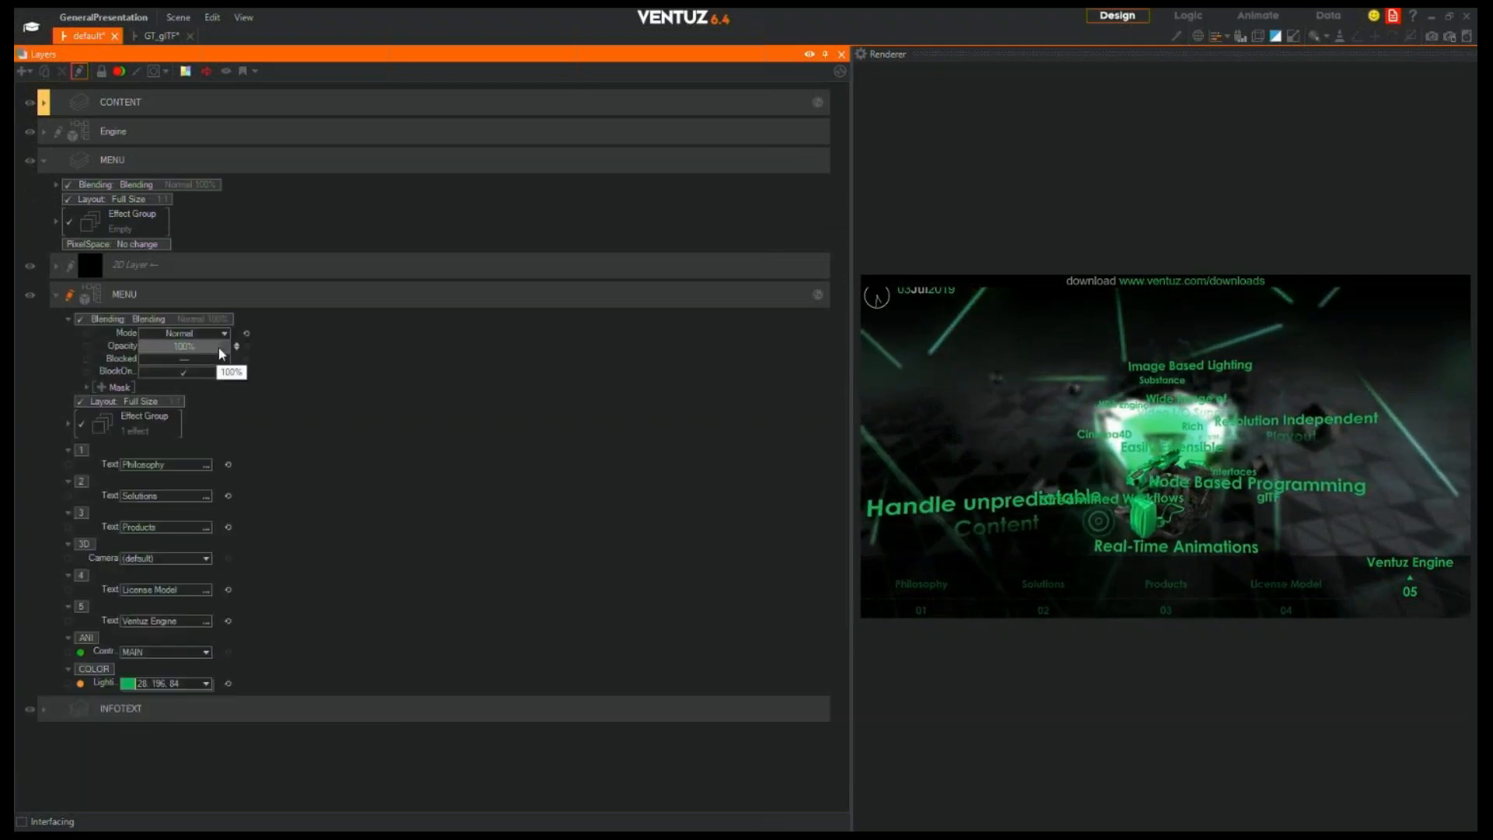
{"action": "left_click", "coordinate": [213, 331]}
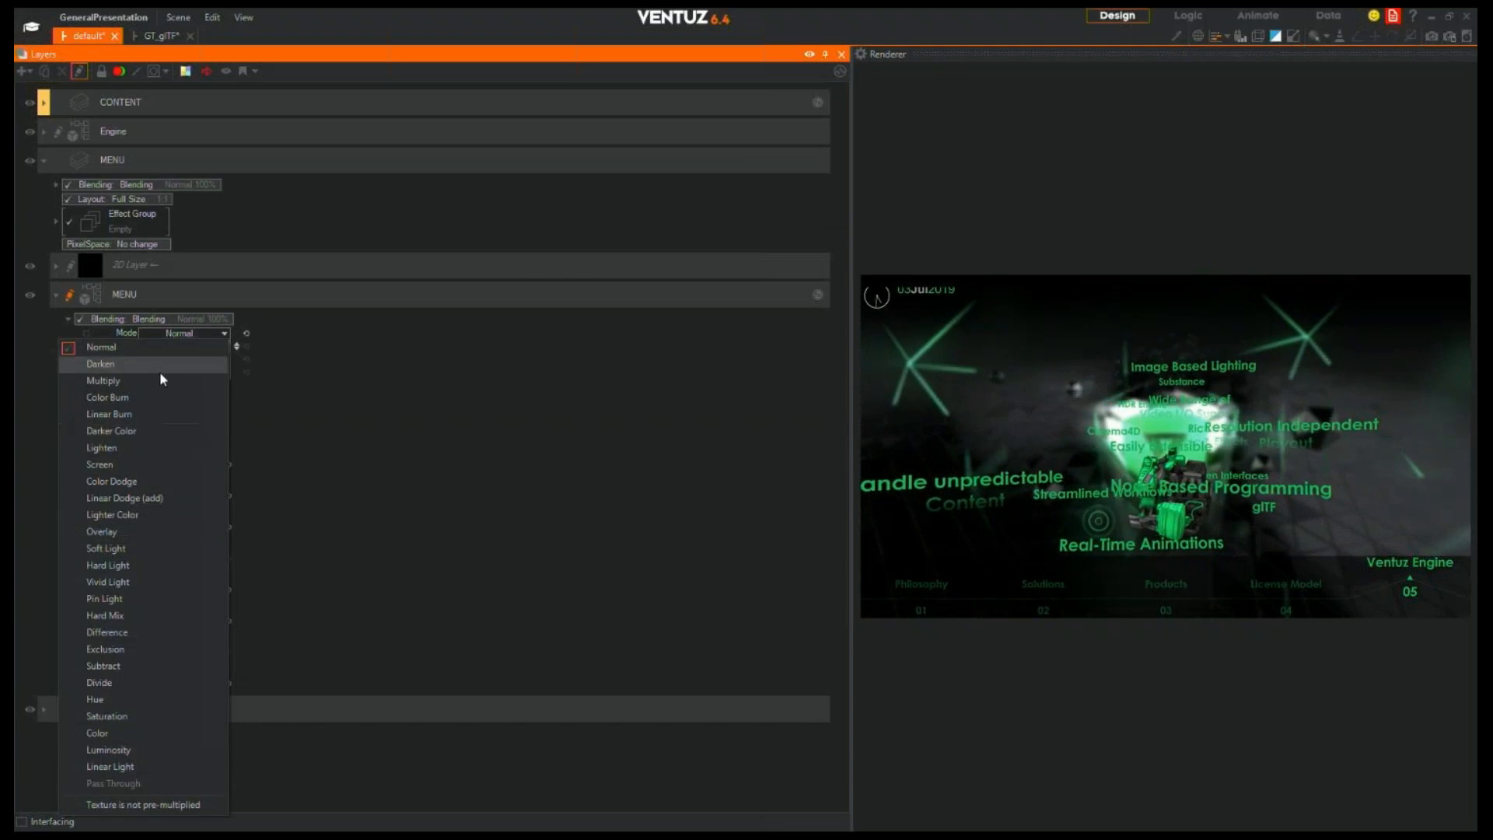
{"action": "left_click", "coordinate": [147, 481]}
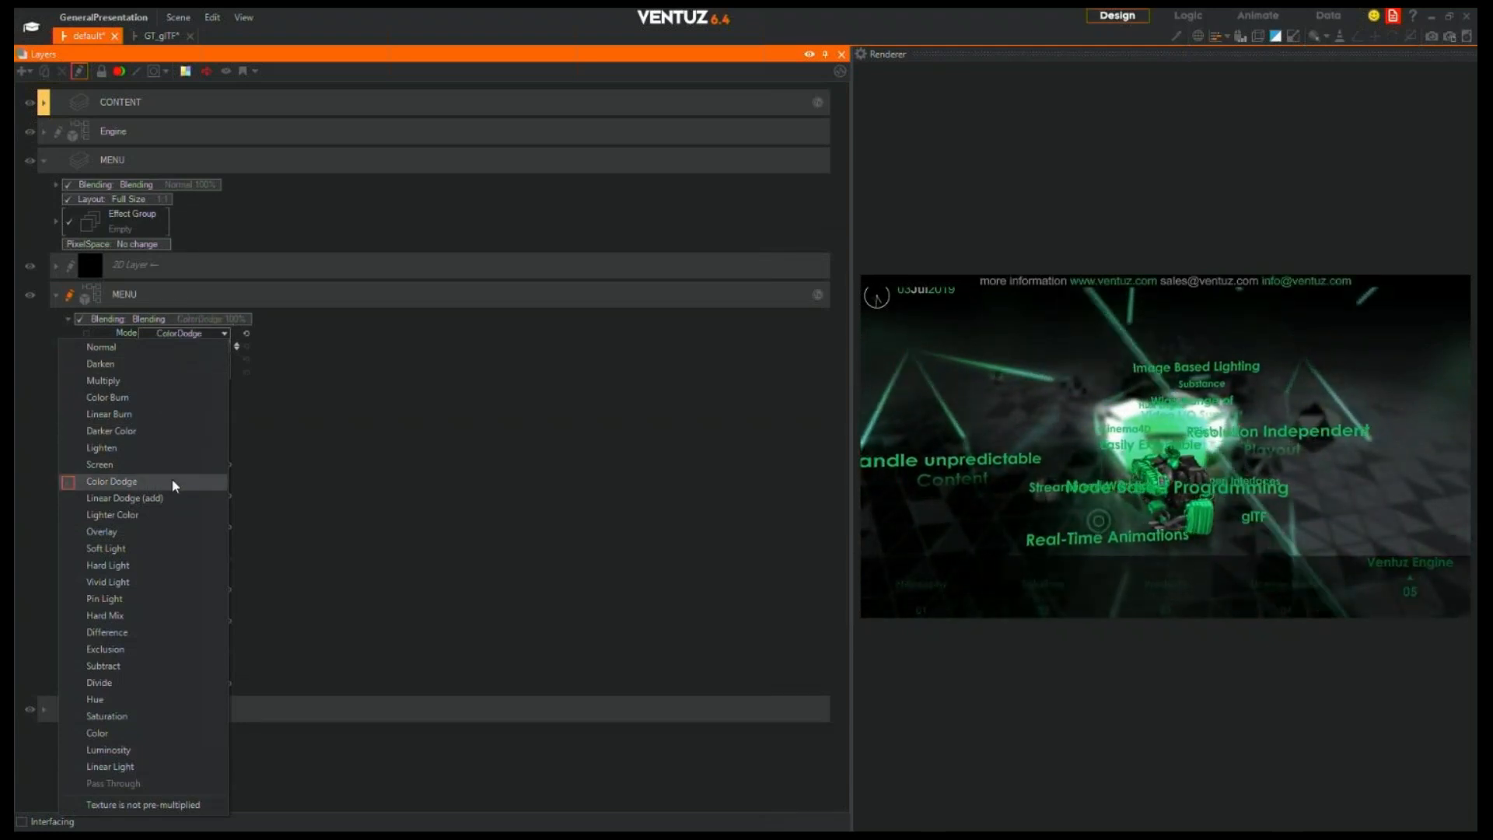
{"action": "left_click", "coordinate": [152, 349]}
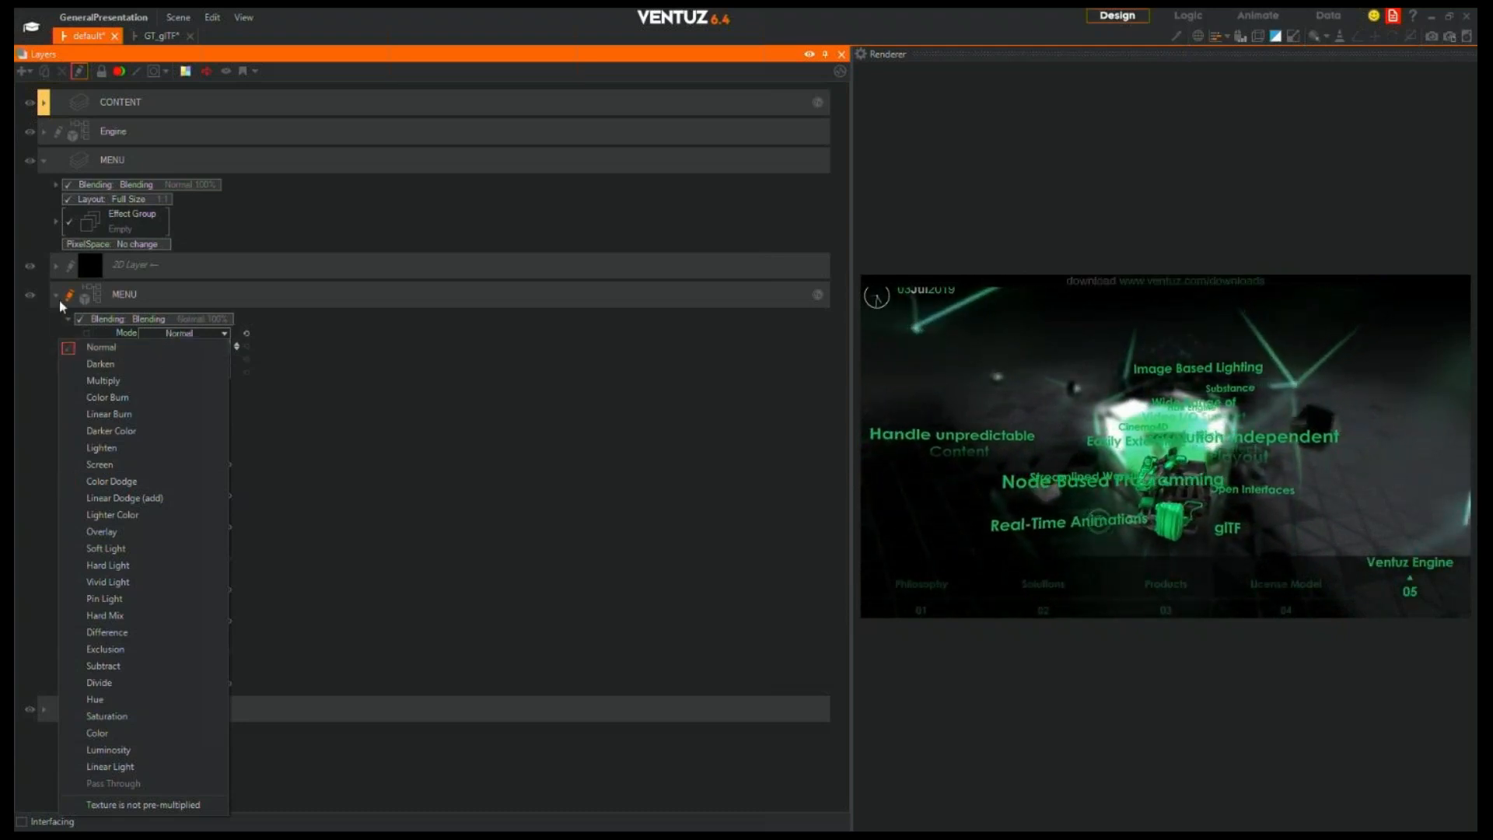
{"action": "left_click", "coordinate": [56, 295]}
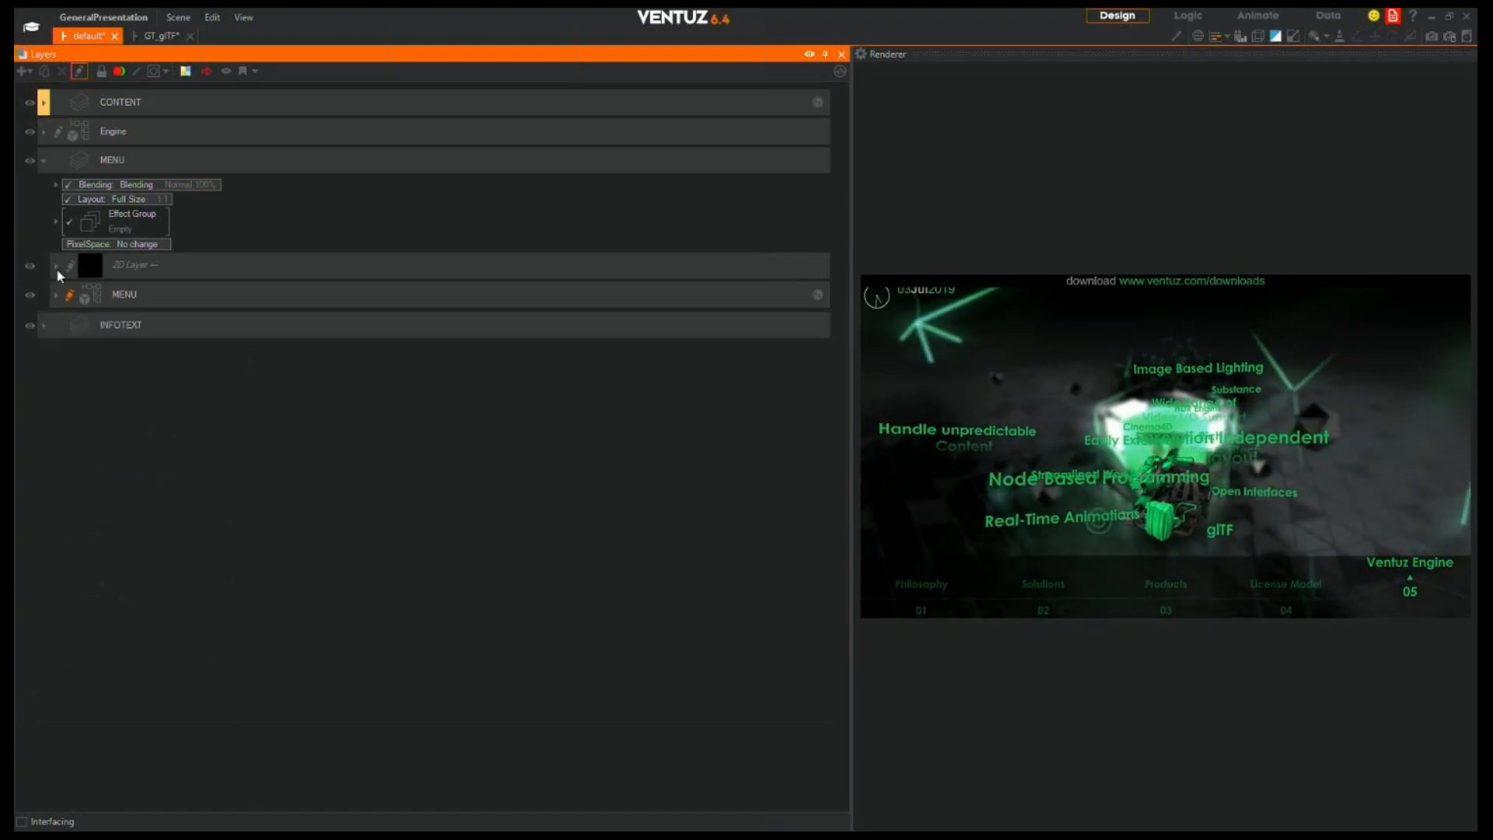
{"action": "left_click", "coordinate": [41, 160]}
Expand the CONTENT group, narrow the layer list and open the Blur effect's settings in its effect group
{"action": "left_click", "coordinate": [43, 133]}
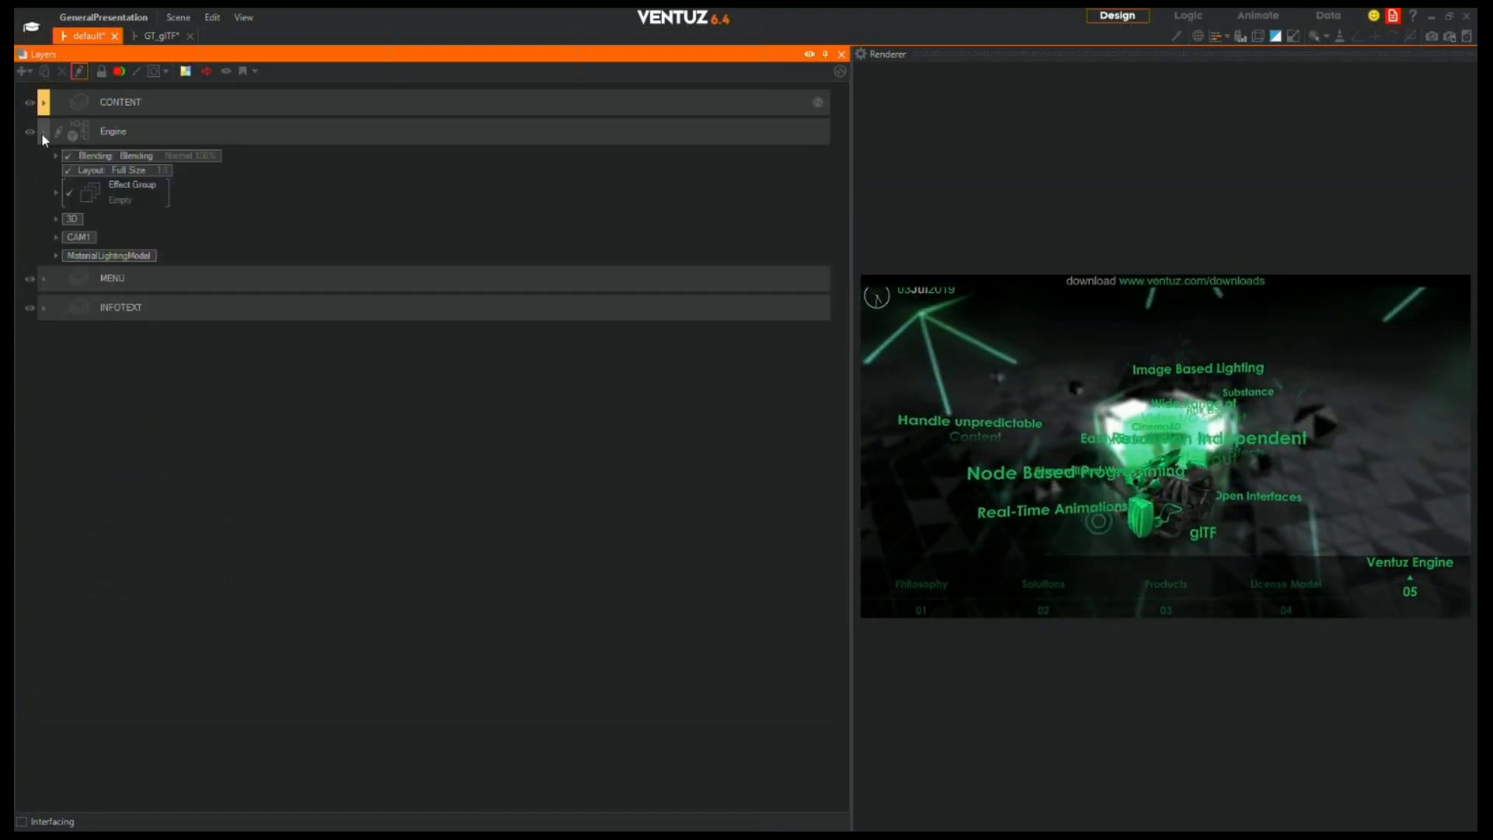
{"action": "left_click", "coordinate": [43, 133]}
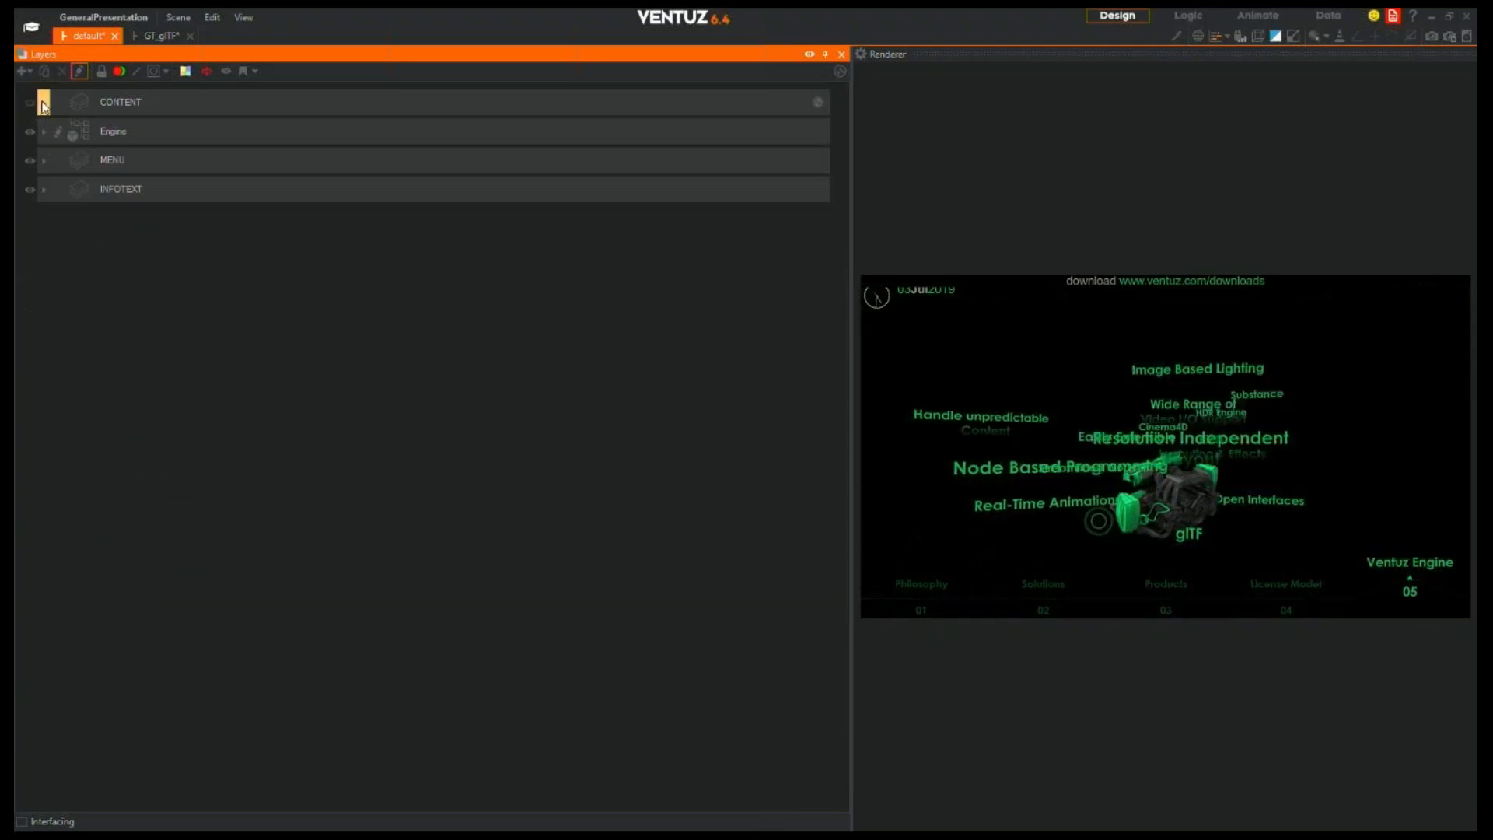
{"action": "left_click", "coordinate": [43, 102]}
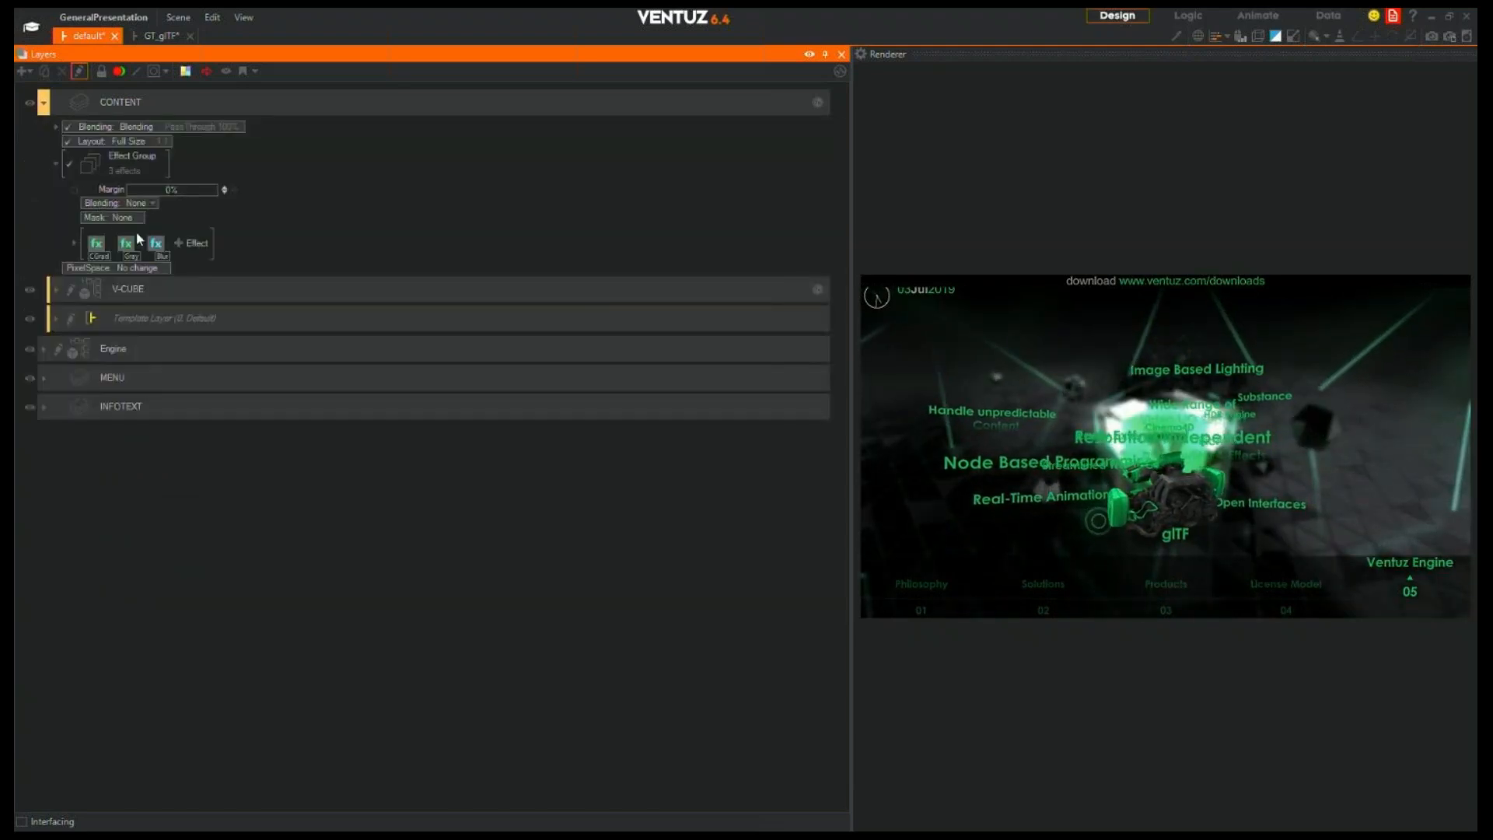
{"action": "left_click_drag", "start_coordinate": [852, 240], "coordinate": [731, 250]}
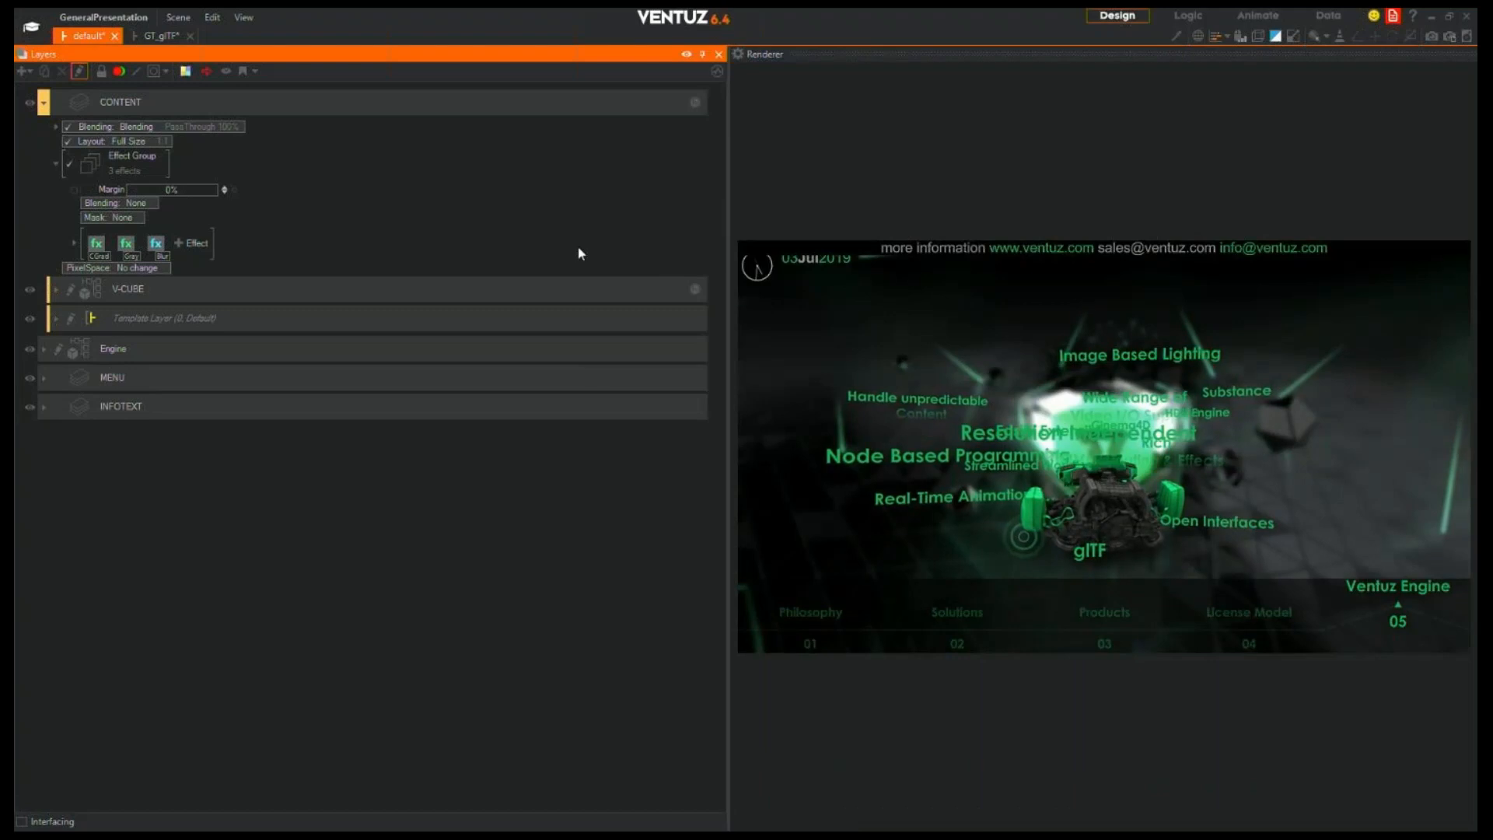
{"action": "left_click", "coordinate": [74, 242]}
{"action": "left_click", "coordinate": [159, 247]}
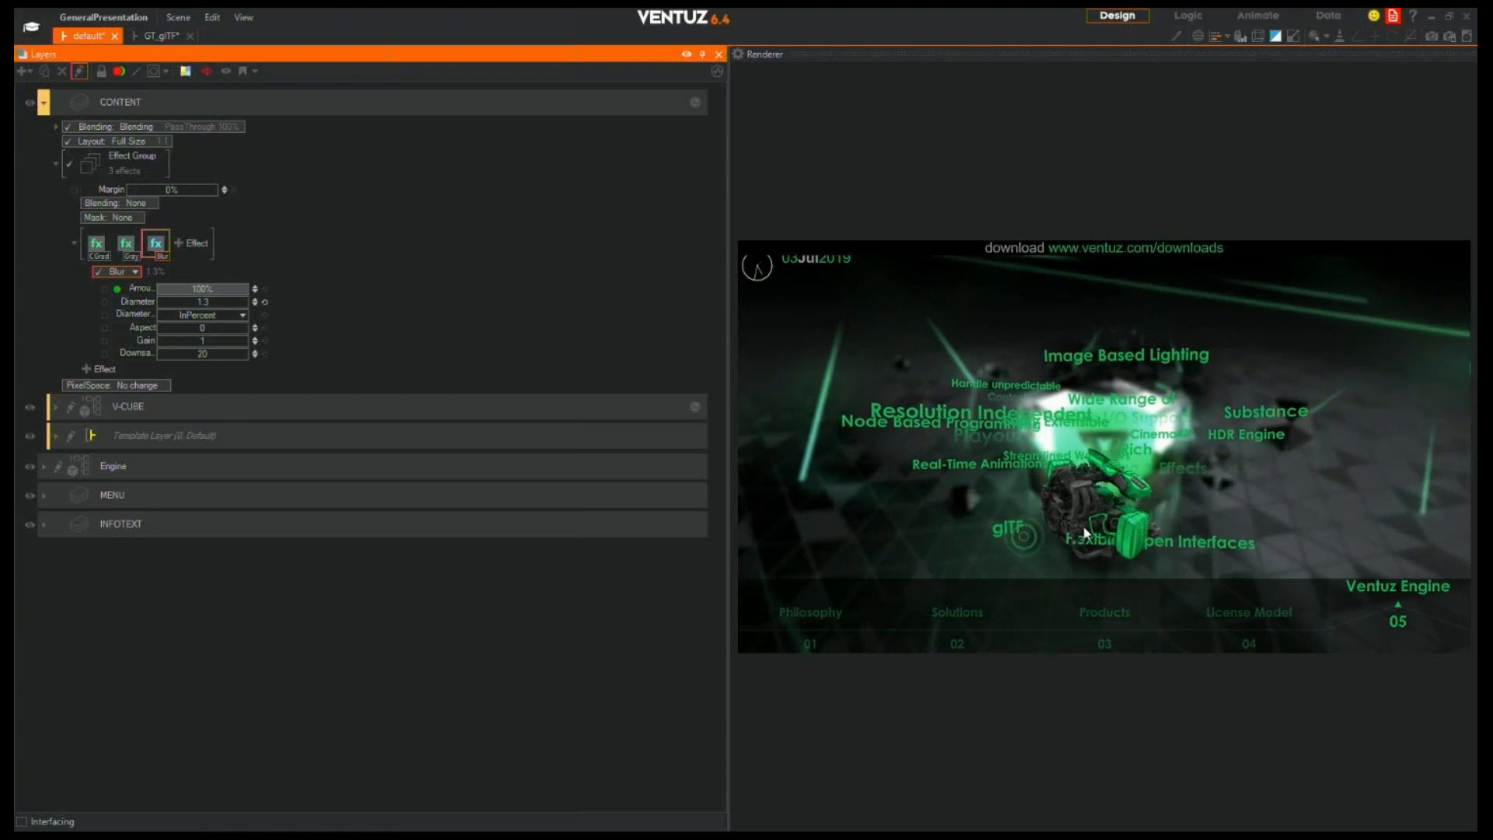
{"action": "left_click", "coordinate": [1113, 511]}
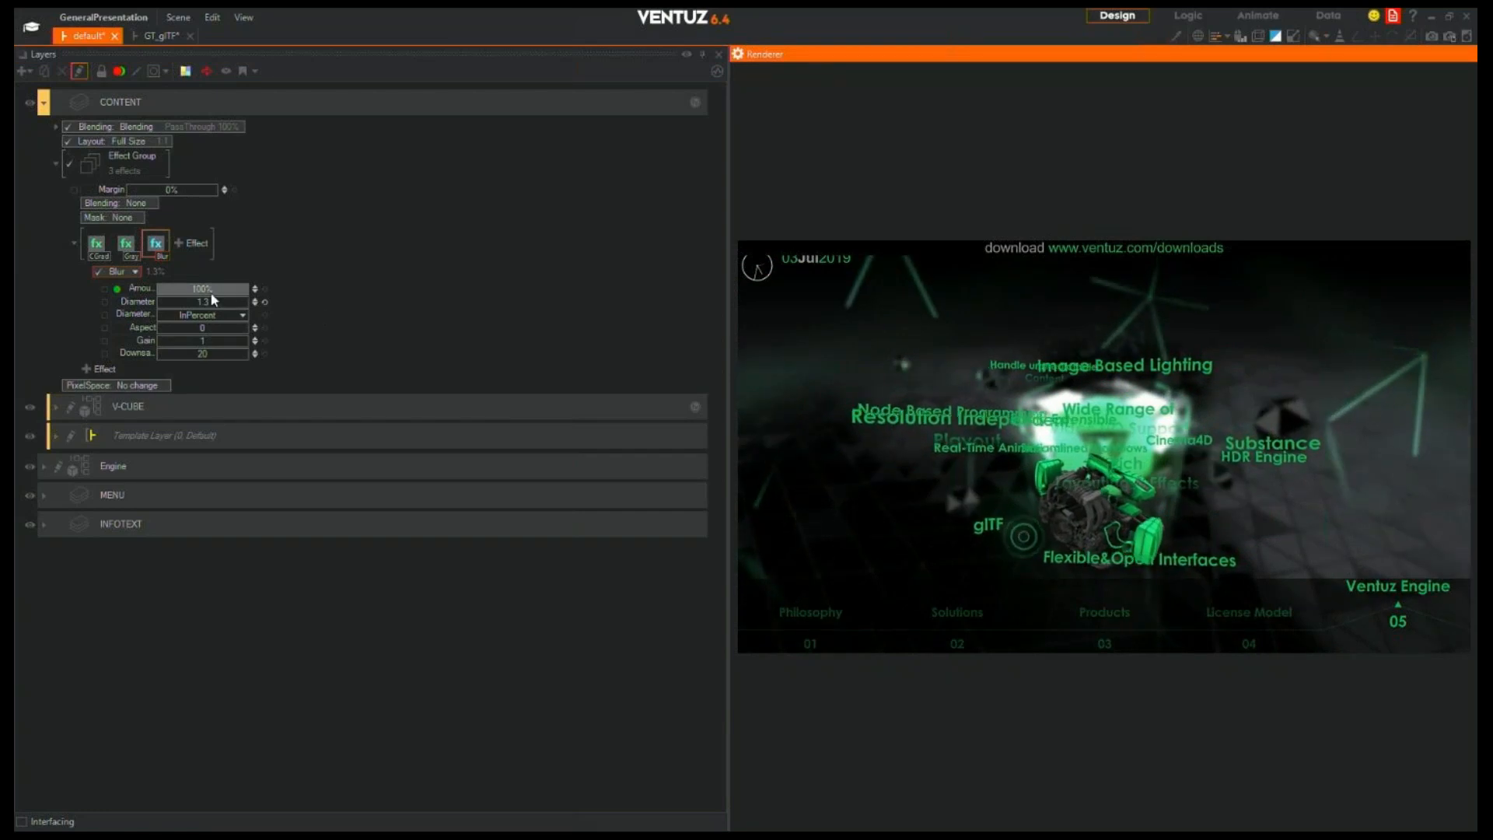
Try a lower Blur amount in the CONTENT group's effects and return it to 100%
{"action": "mouse_move", "coordinate": [227, 289]}
{"action": "left_mouse_down"}
{"action": "mouse_move", "coordinate": [169, 296]}
{"action": "mouse_move", "coordinate": [258, 305]}
{"action": "mouse_move", "coordinate": [198, 292]}
{"action": "mouse_move", "coordinate": [209, 297]}
{"action": "left_mouse_up"}
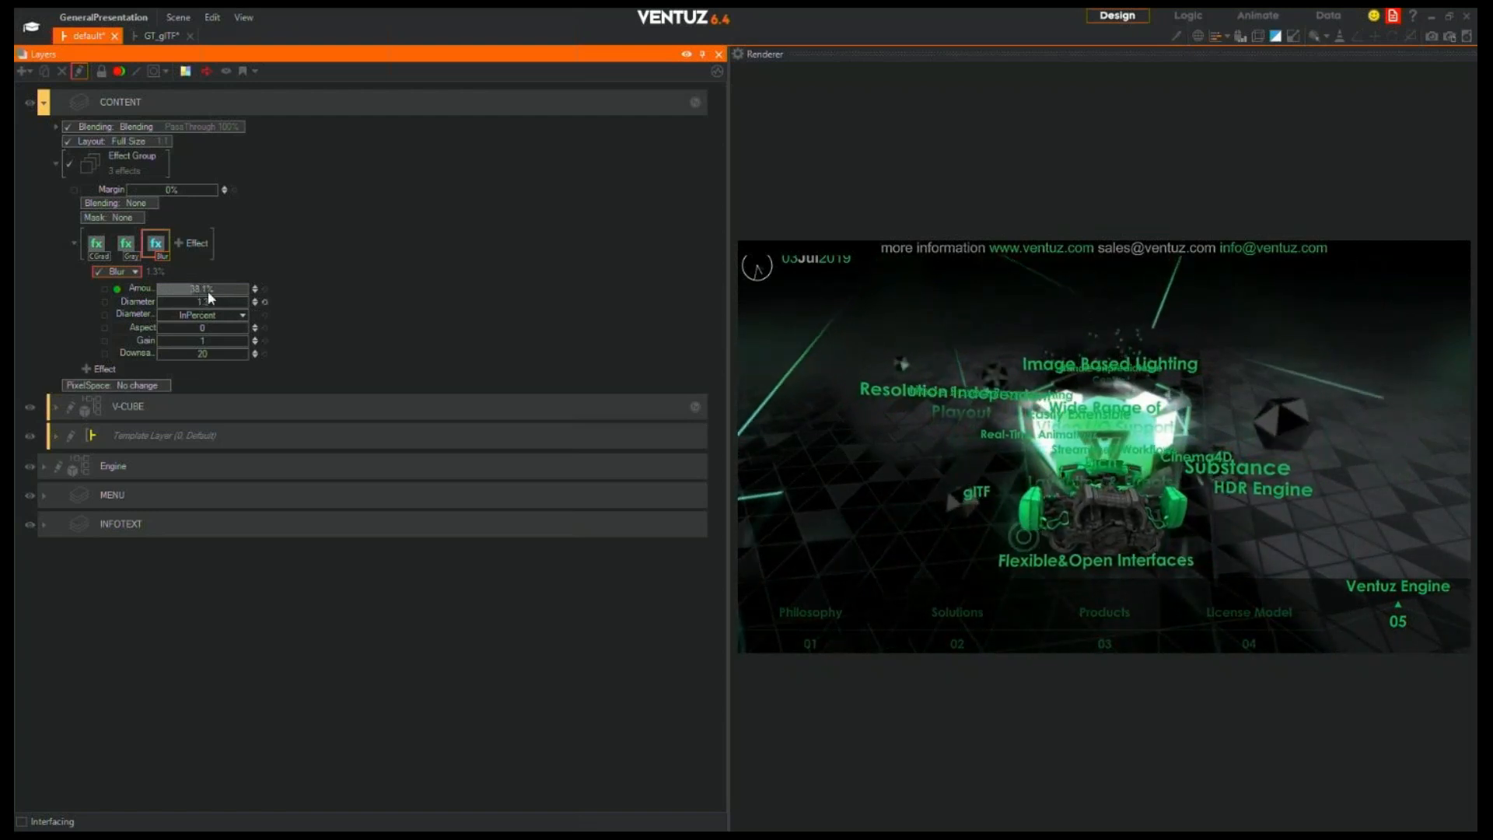
{"action": "left_click_drag", "start_coordinate": [208, 290], "coordinate": [257, 310]}
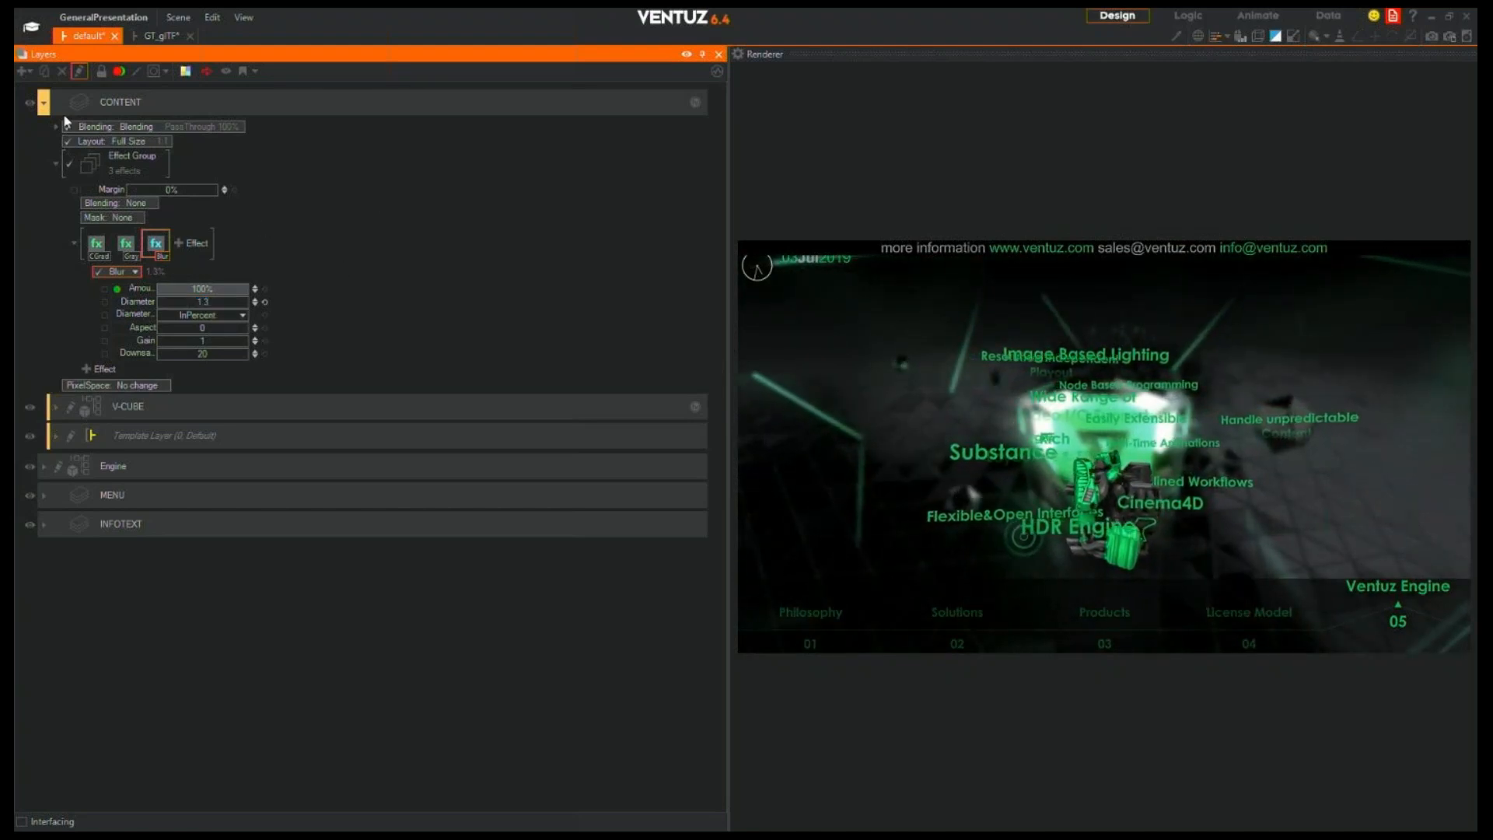
Examine the Color Grading settings and the available effect types in the CONTENT group's effect group, and collapse CONTENT
{"action": "left_click", "coordinate": [73, 241]}
{"action": "left_click", "coordinate": [96, 244]}
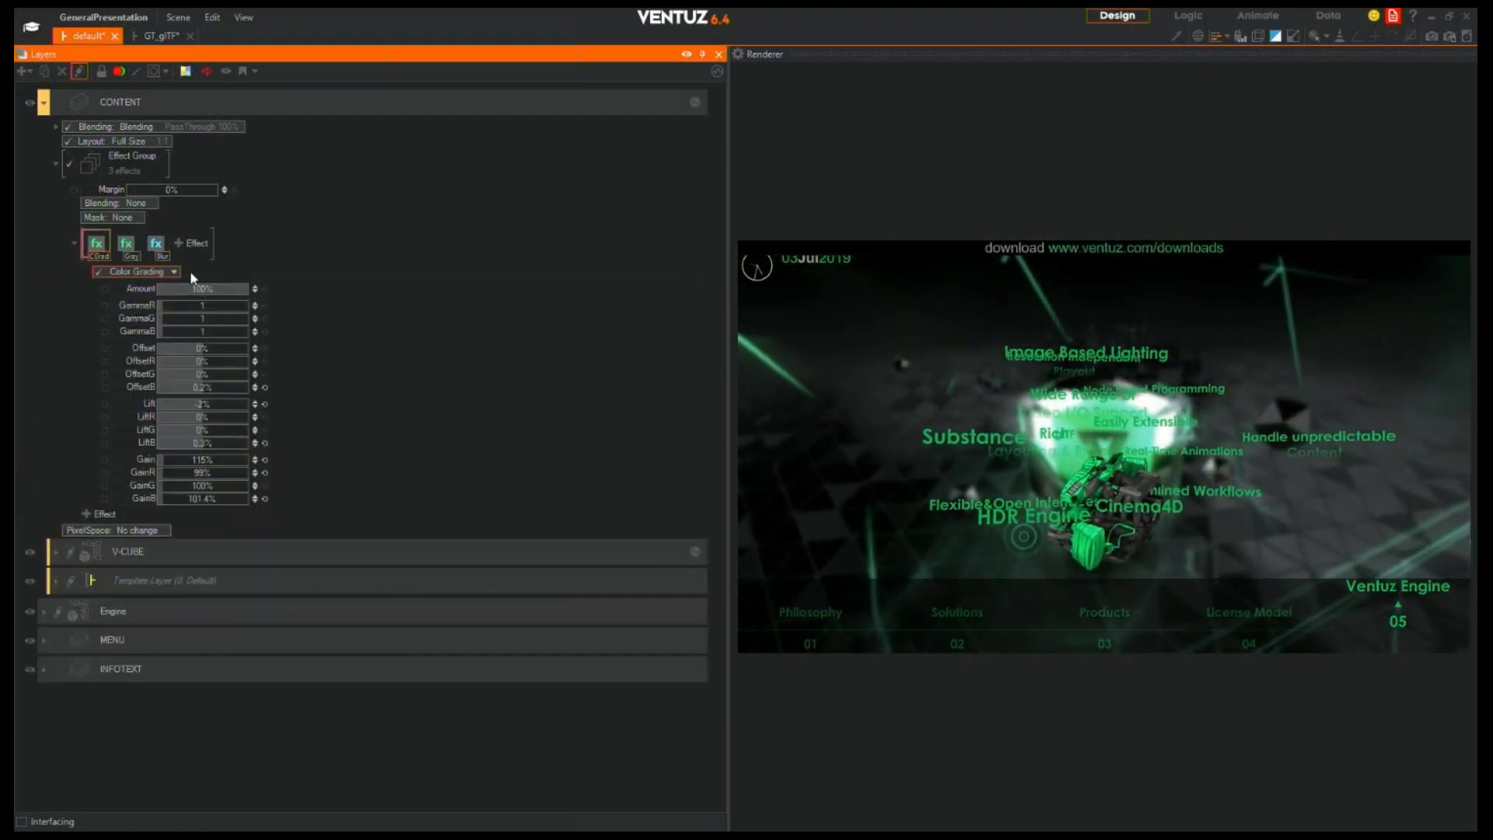
{"action": "left_click", "coordinate": [175, 272]}
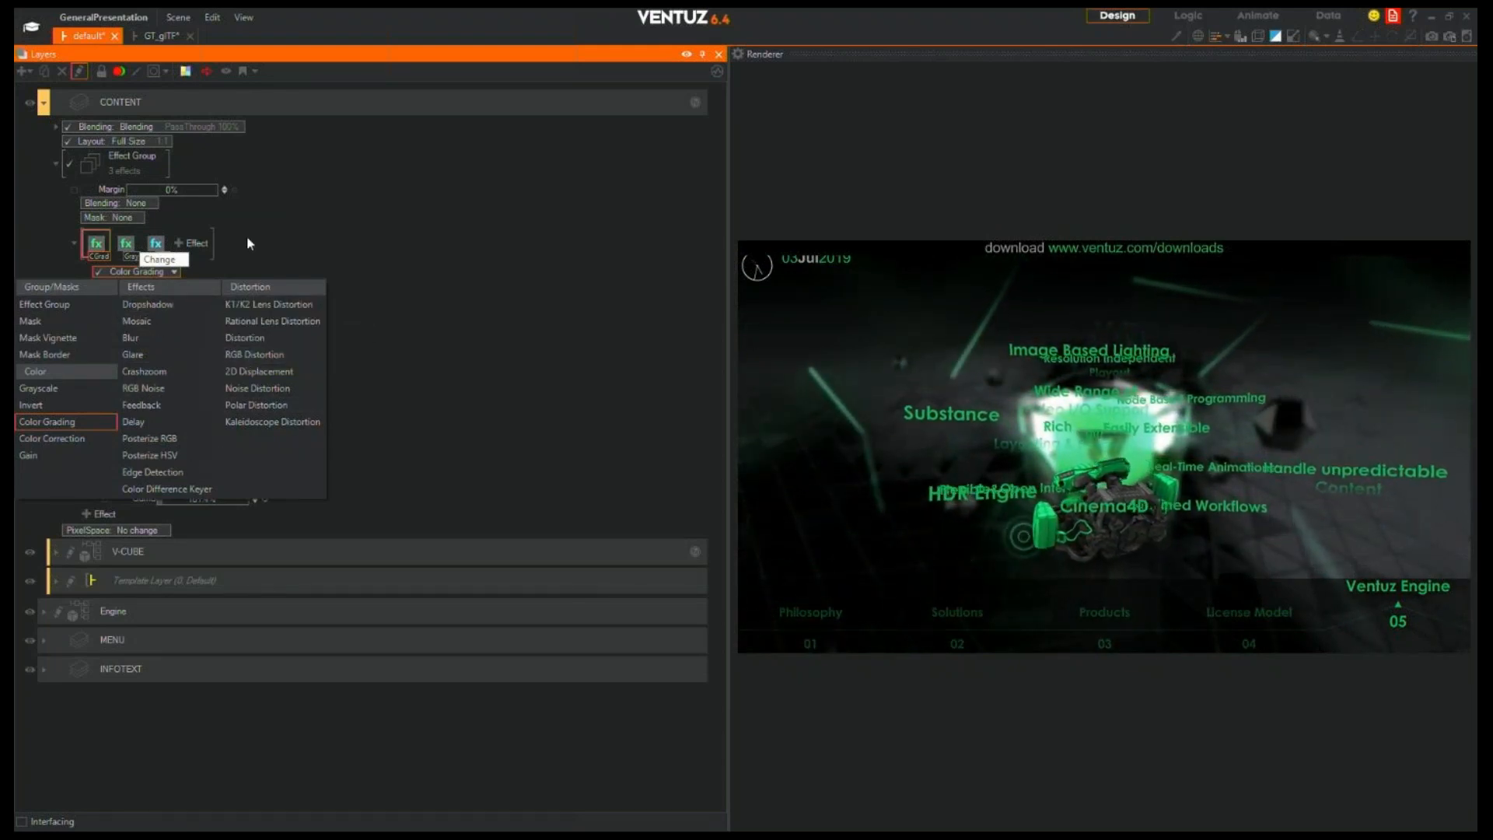
{"action": "left_click", "coordinate": [56, 164]}
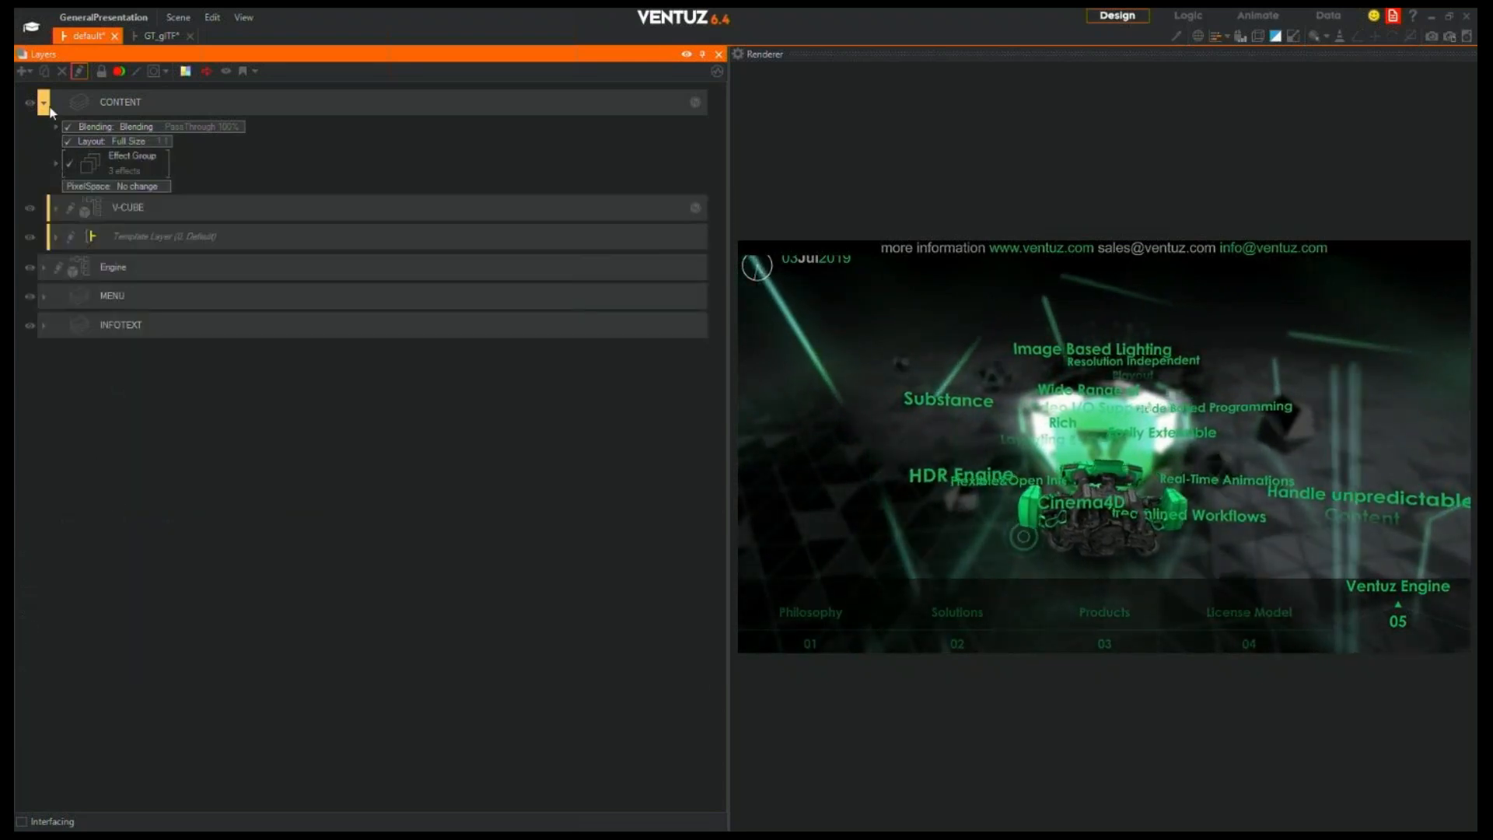
{"action": "left_click", "coordinate": [142, 142]}
{"action": "left_click", "coordinate": [143, 148]}
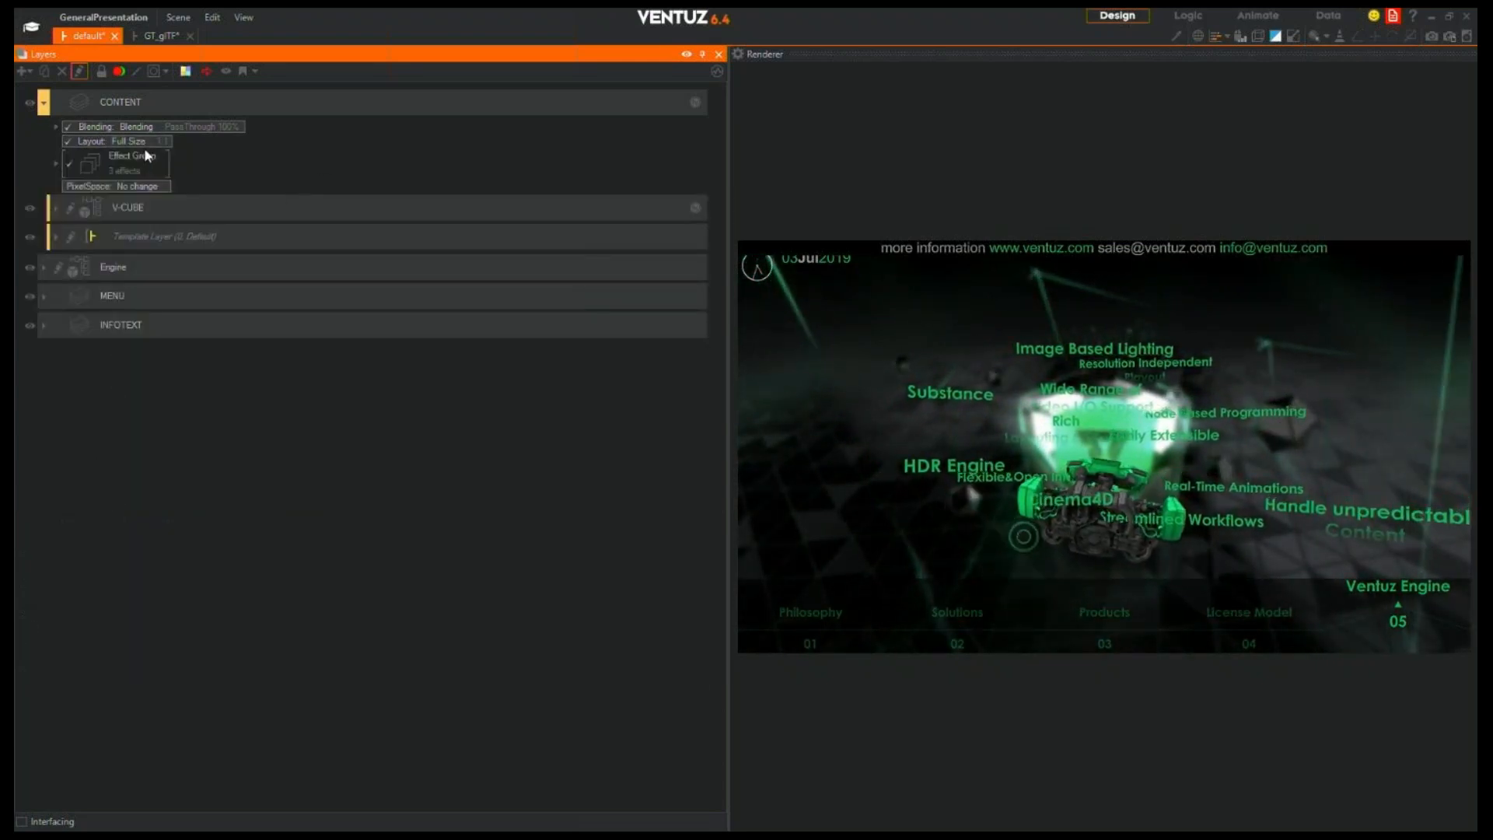
{"action": "left_click", "coordinate": [54, 163]}
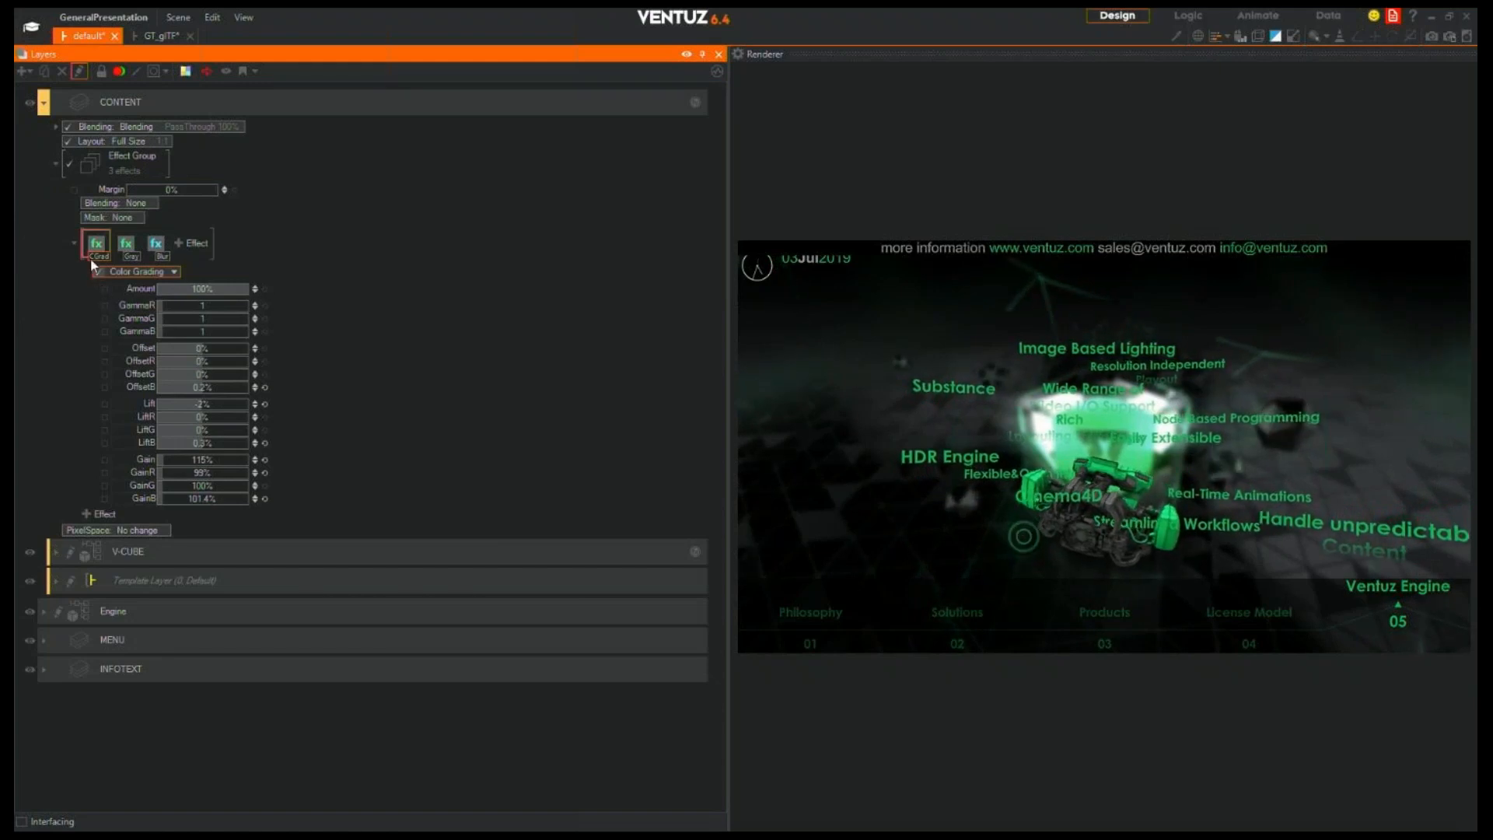
{"action": "left_click", "coordinate": [74, 244]}
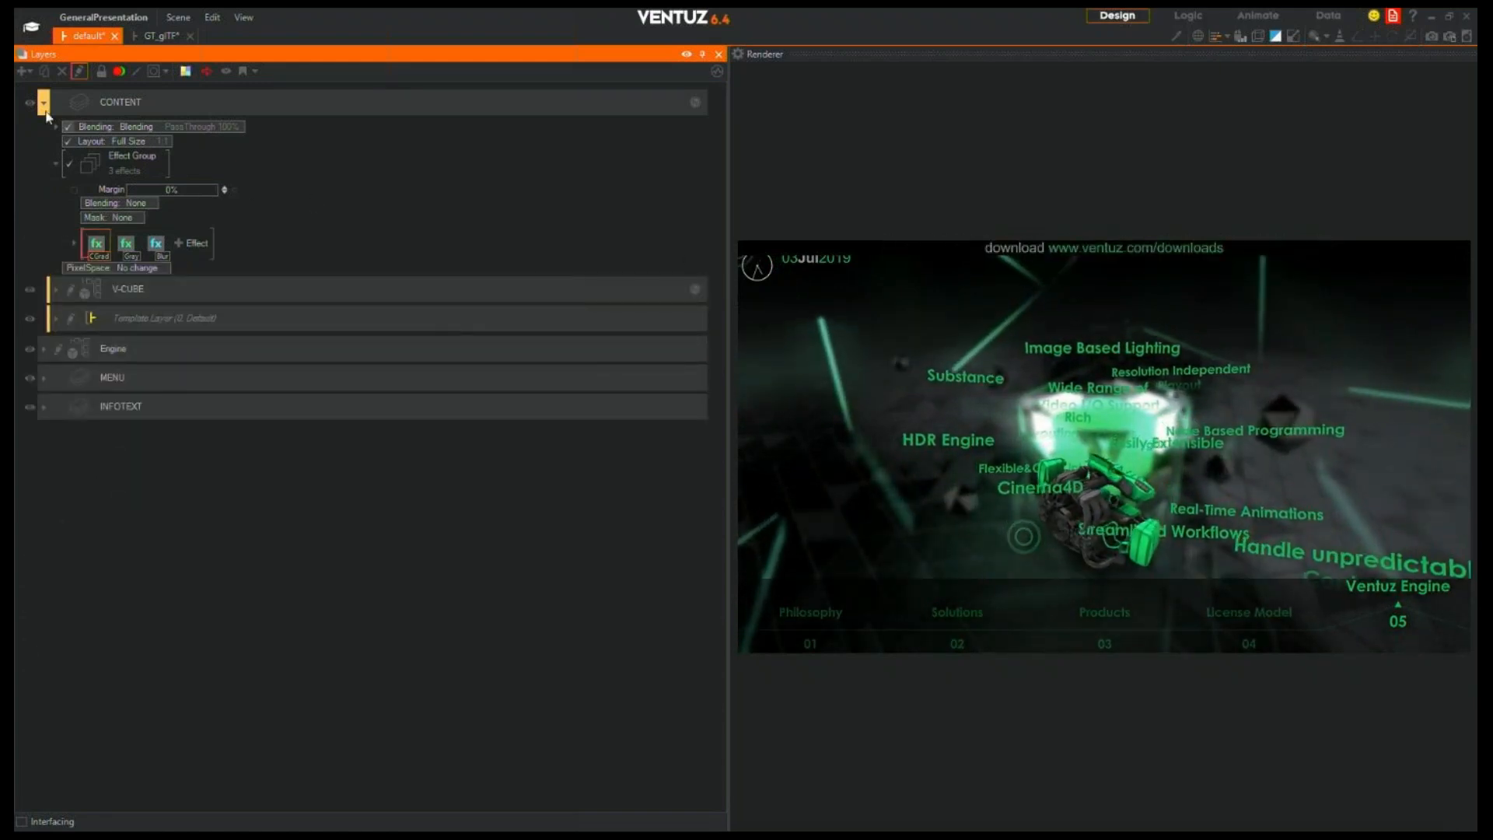
{"action": "left_click", "coordinate": [43, 102]}
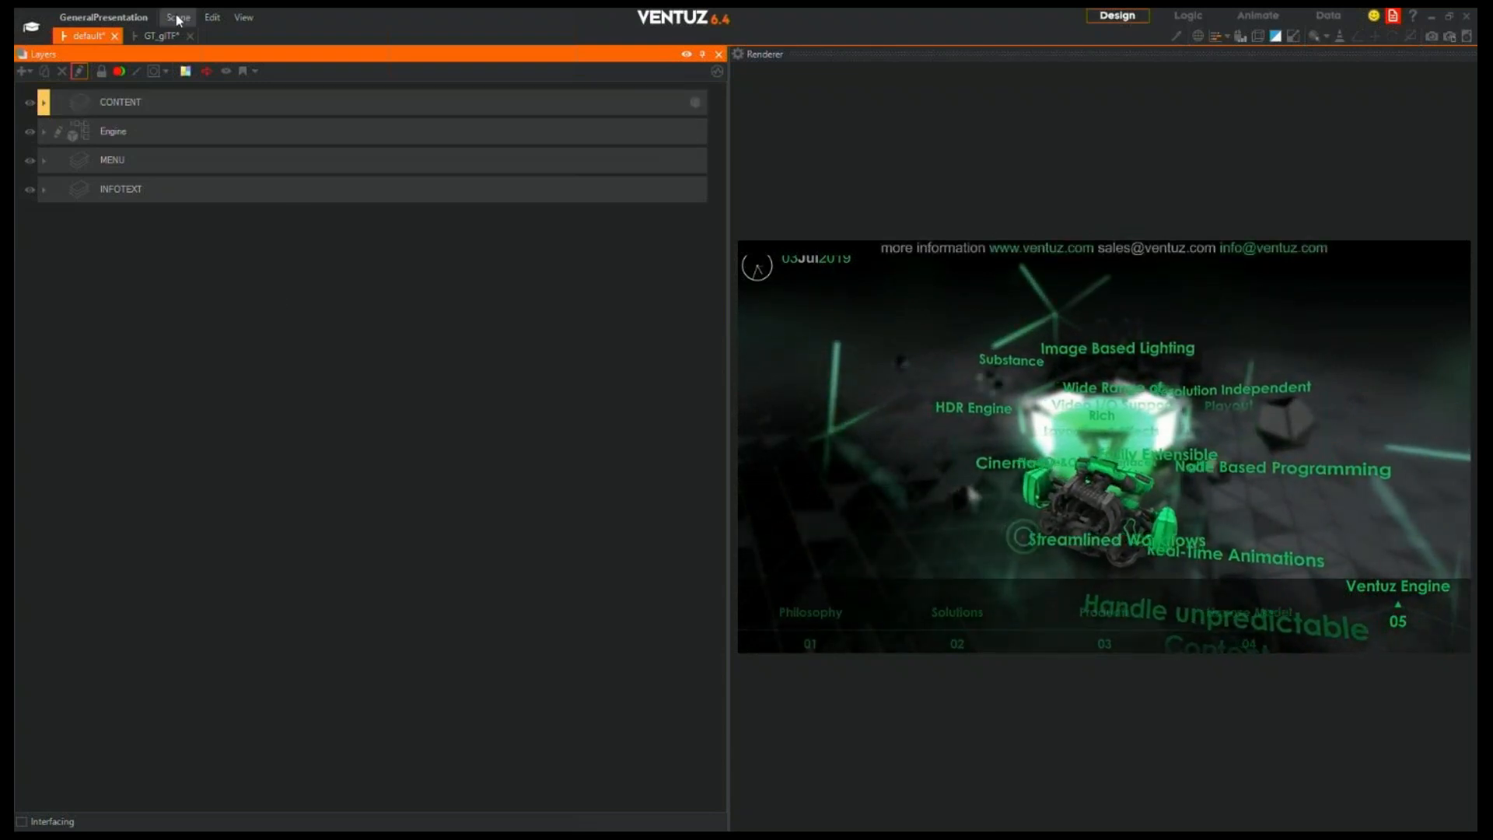
Narrow the layer list to enlarge the render view and open the HierarchyAndContent scene
{"action": "left_click_drag", "start_coordinate": [728, 210], "coordinate": [381, 256]}
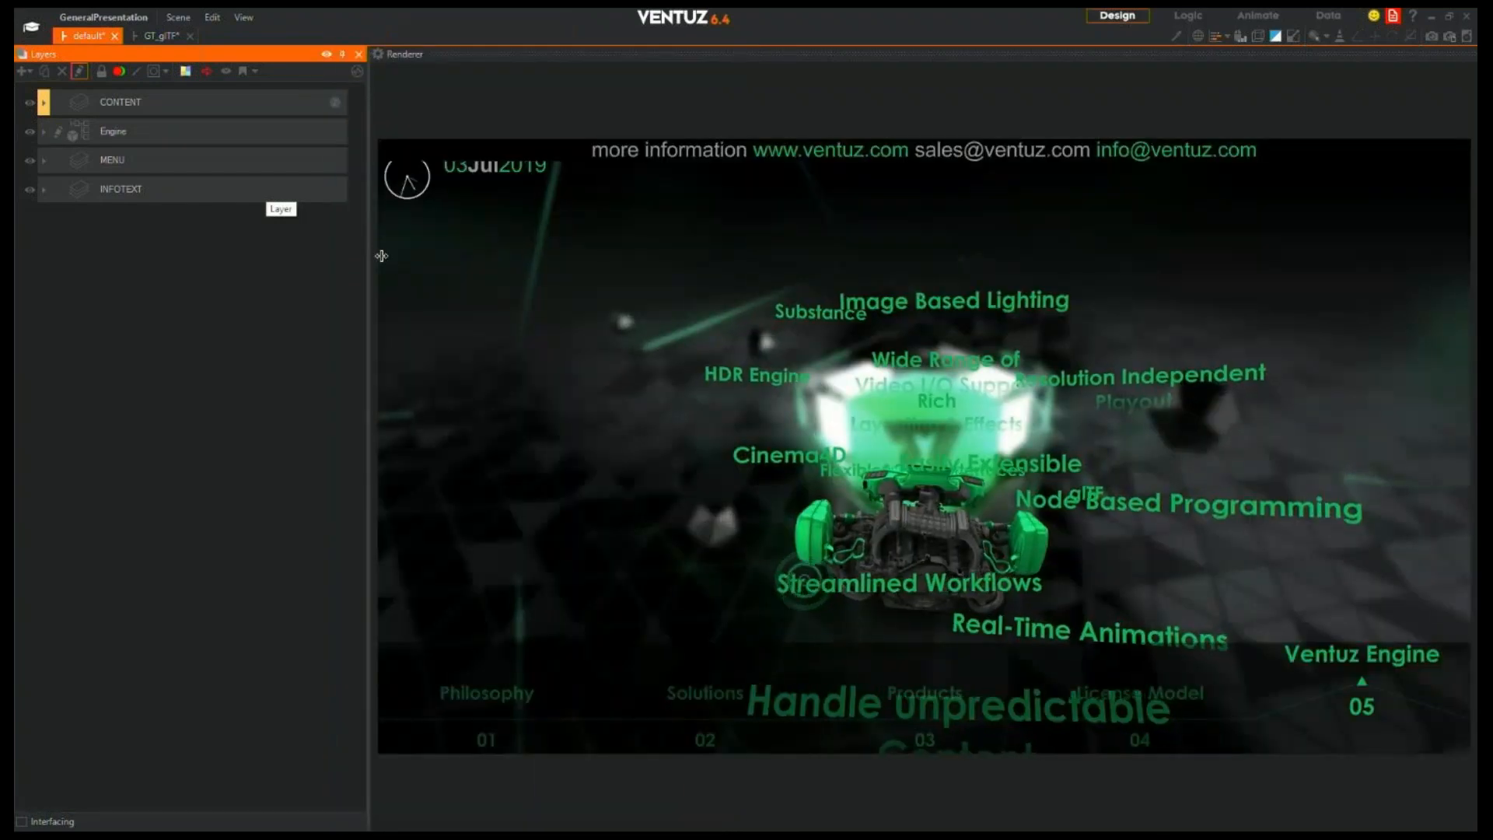
{"action": "left_click", "coordinate": [178, 17]}
{"action": "left_click", "coordinate": [201, 69]}
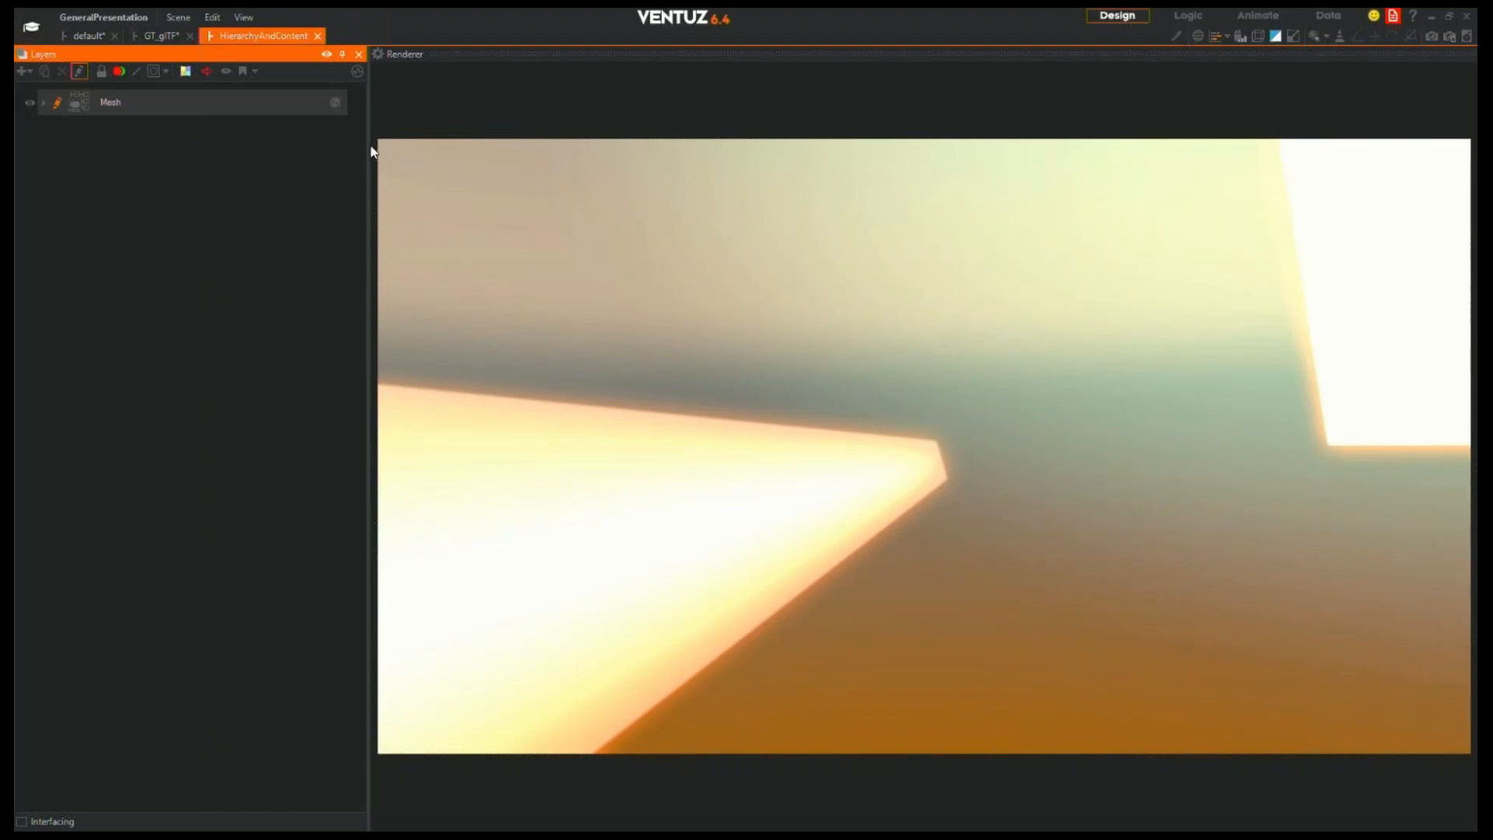
{"action": "left_click_drag", "start_coordinate": [371, 152], "coordinate": [360, 155]}
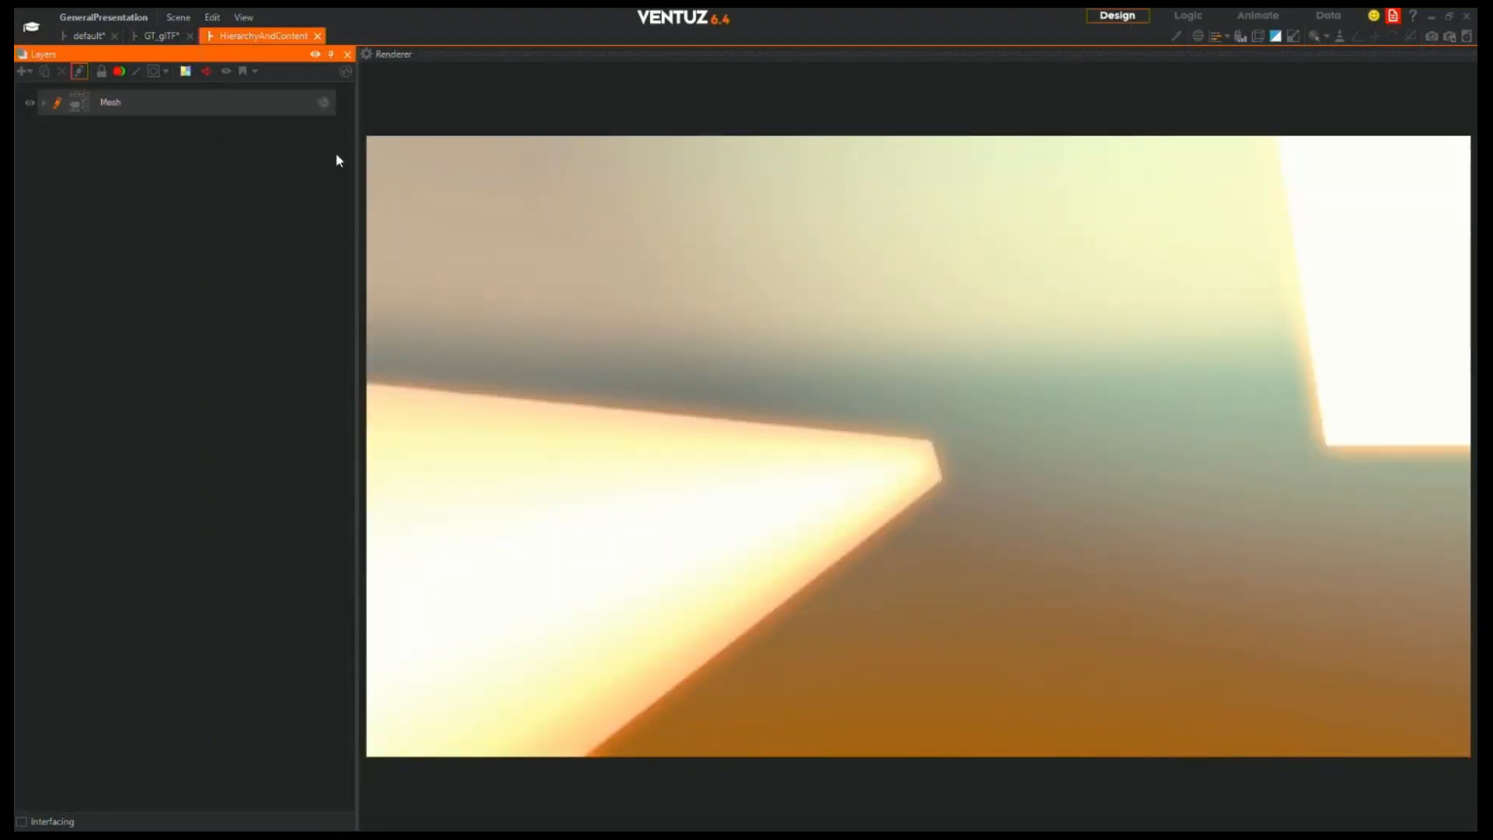
Switch to the Logic workspace and open the Mesh layer's hierarchy for editing
{"action": "left_click", "coordinate": [157, 101]}
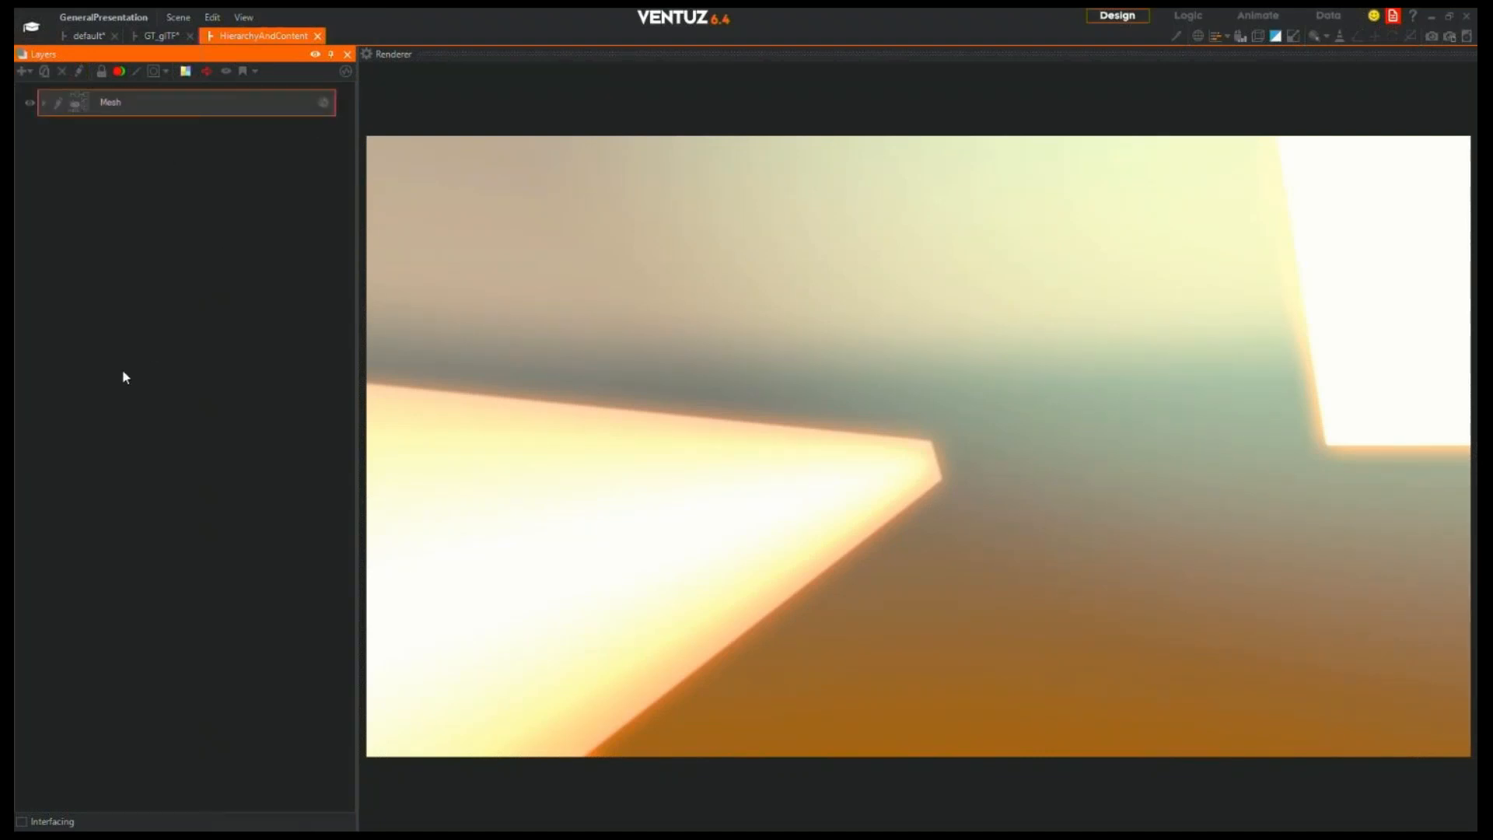
{"action": "left_click", "coordinate": [478, 393]}
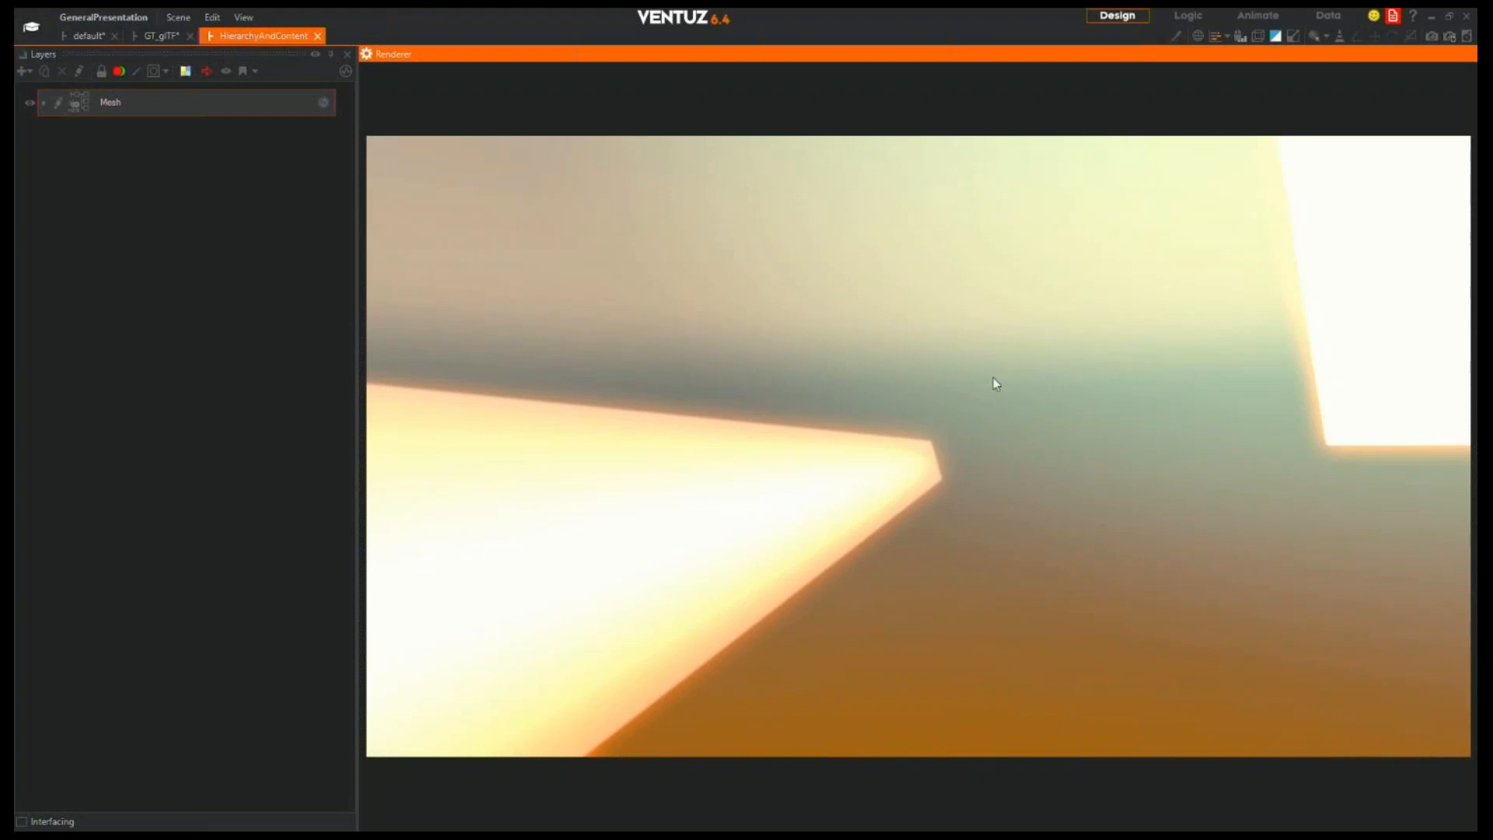
{"action": "left_click", "coordinate": [232, 109]}
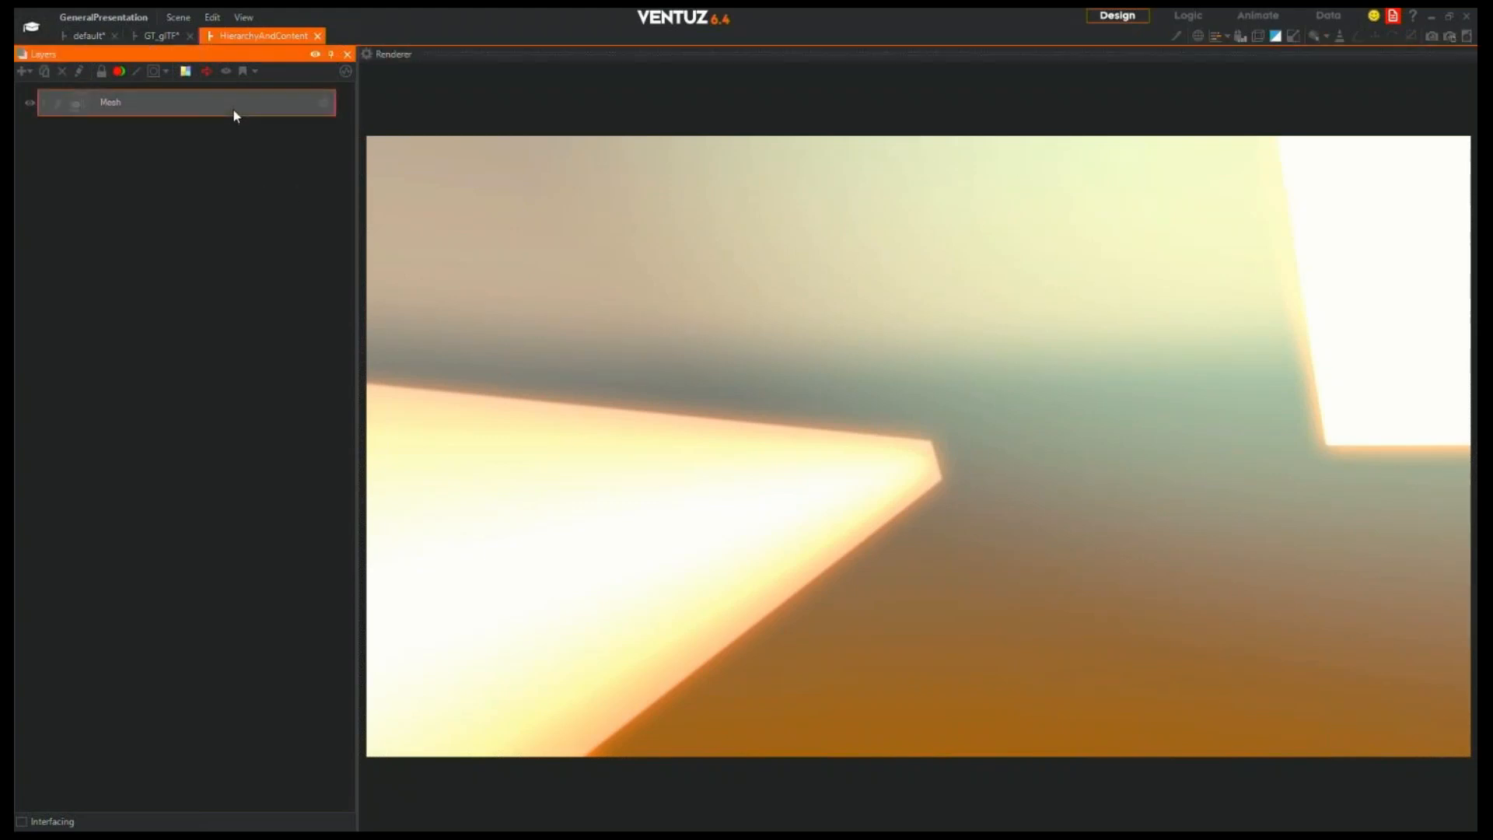
{"action": "left_click", "coordinate": [1187, 16]}
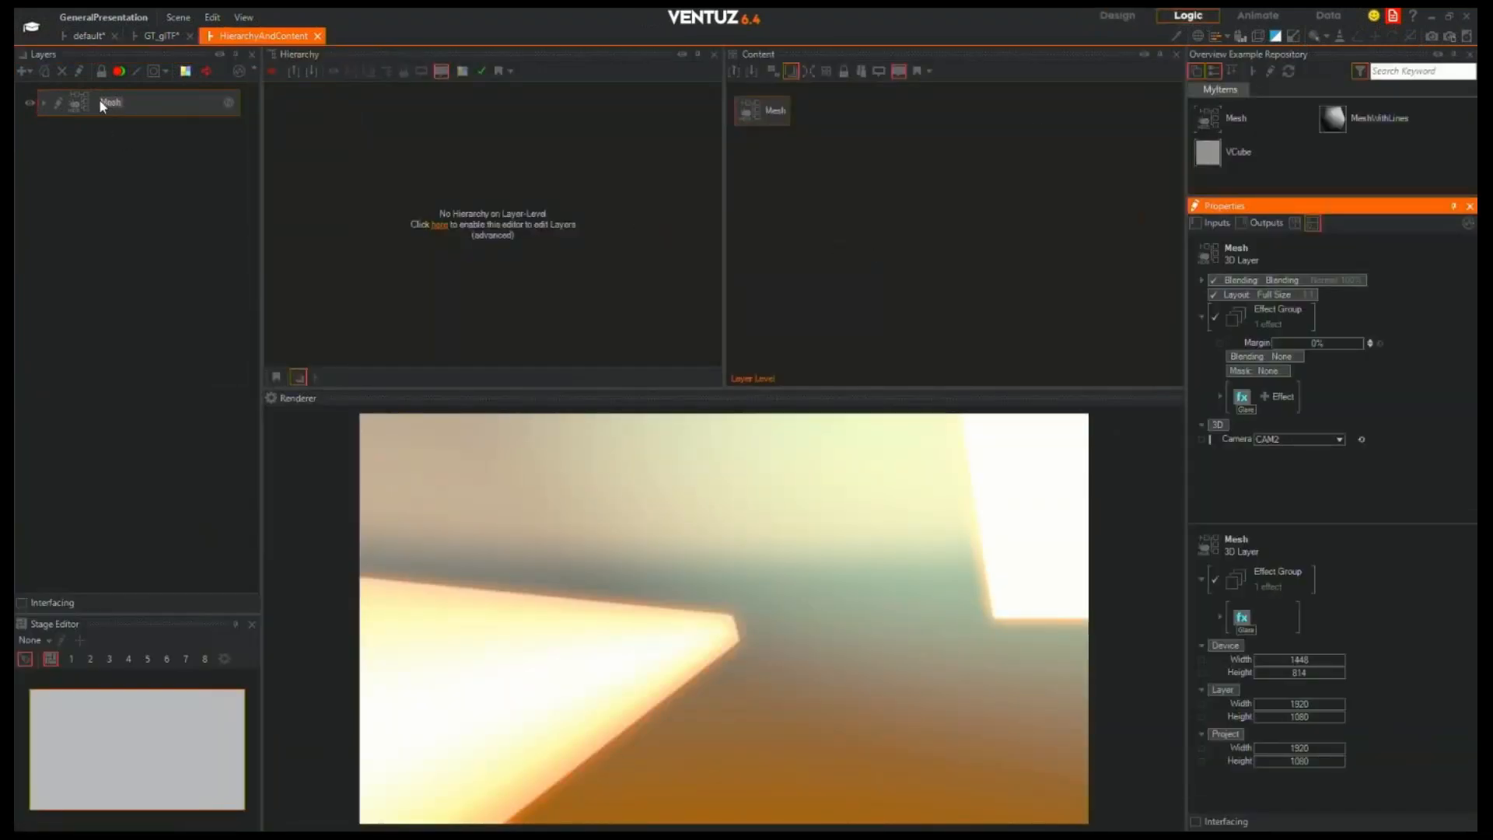
{"action": "left_click", "coordinate": [58, 101]}
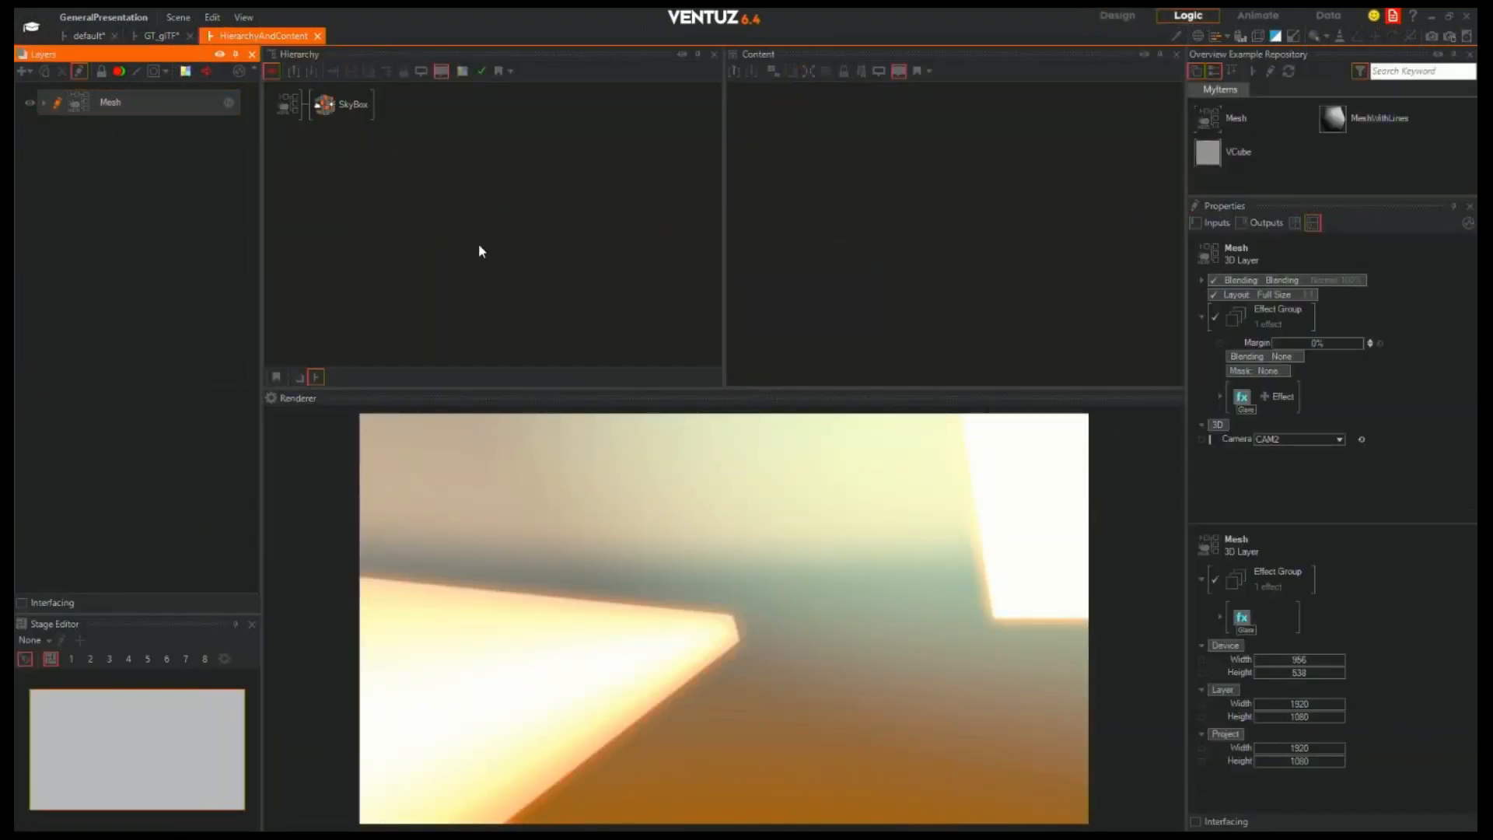
Examine the SkyBox node in the hierarchy and content editors, including its Irradiance settings, and compare it with the Mesh layer's properties
{"action": "left_click", "coordinate": [512, 228]}
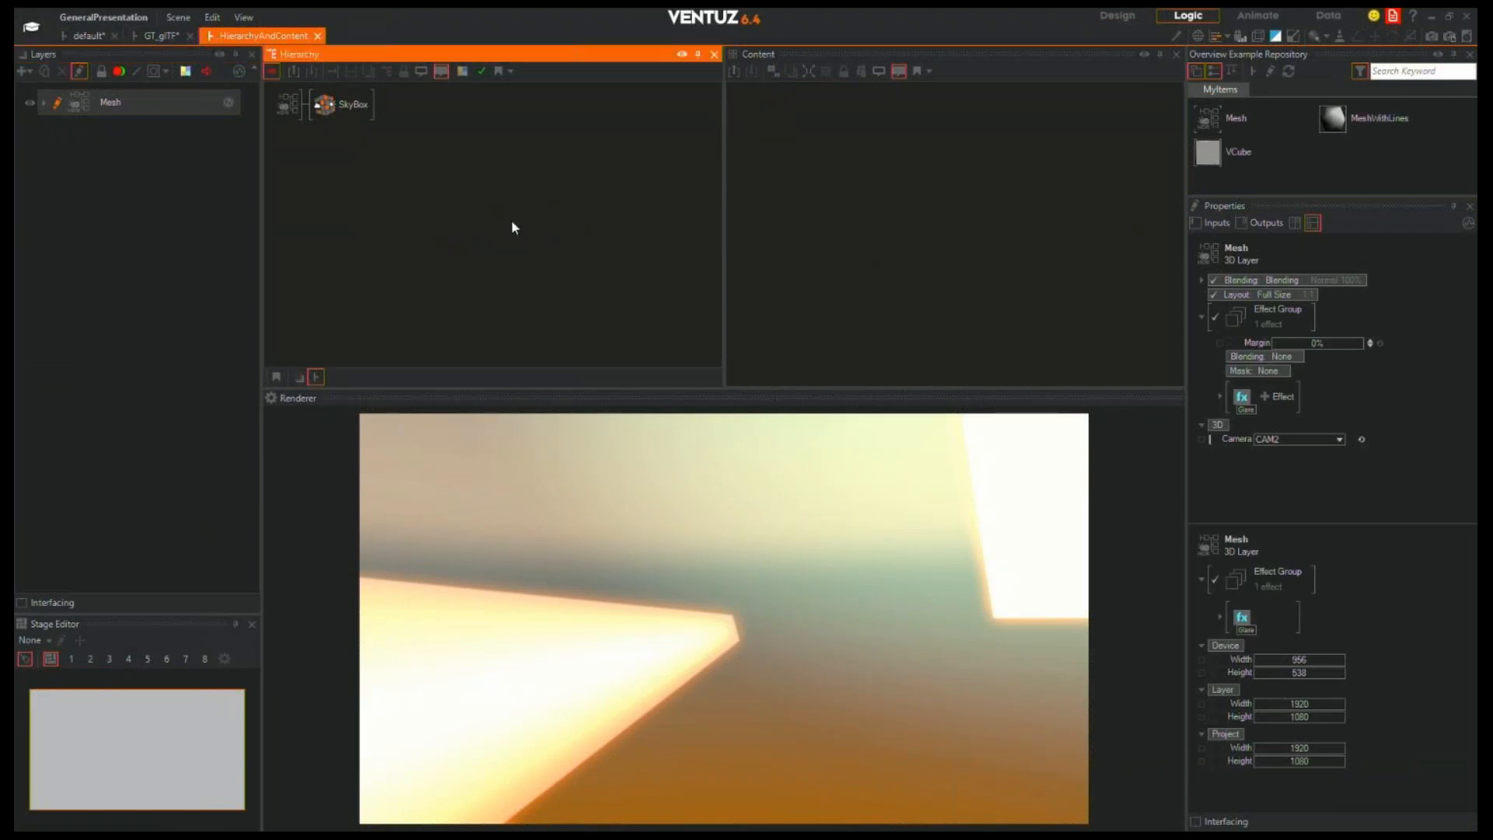
{"action": "left_click", "coordinate": [356, 105]}
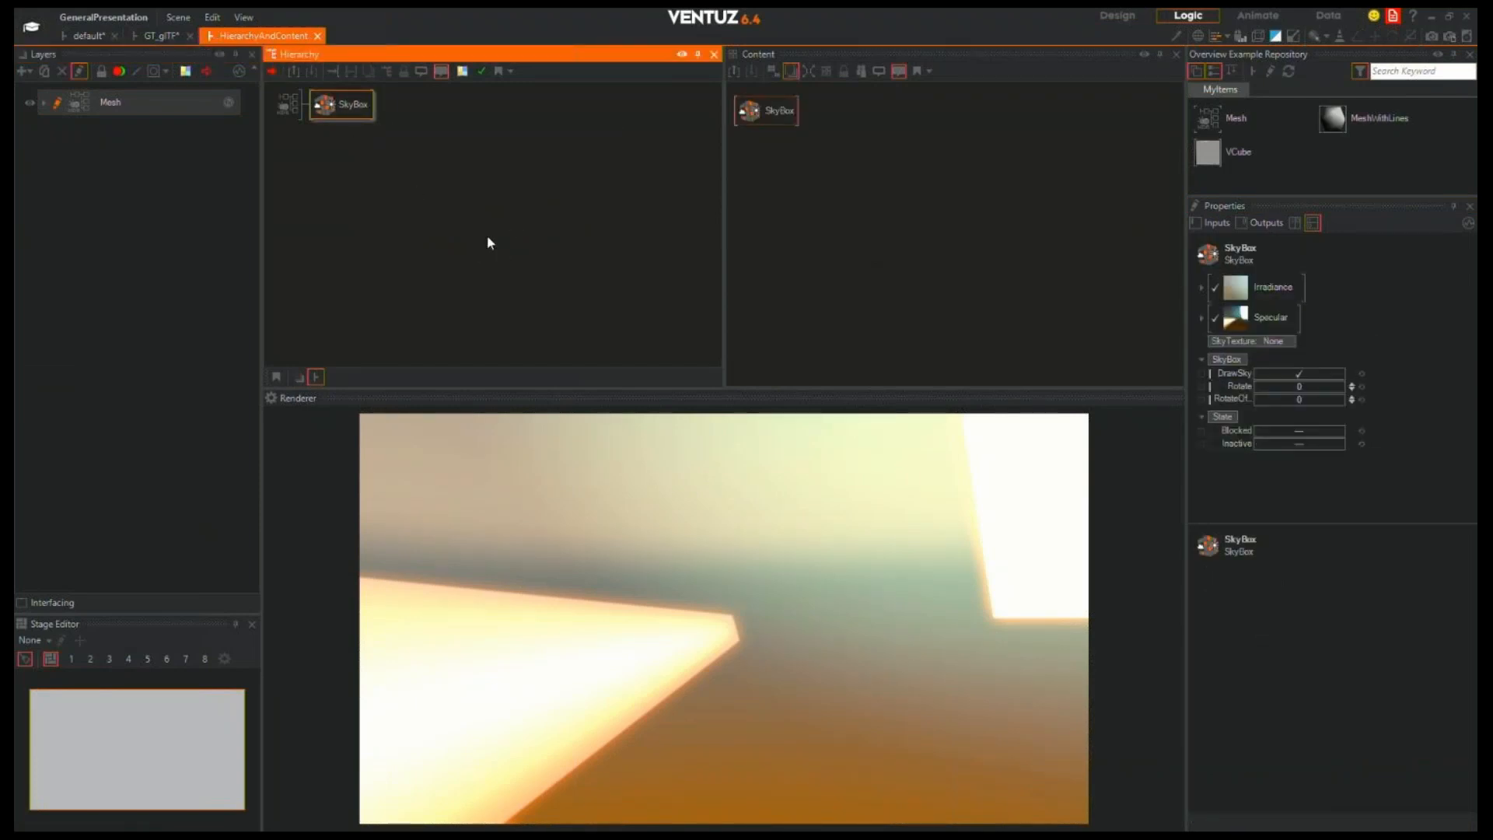
{"action": "left_click", "coordinate": [867, 277]}
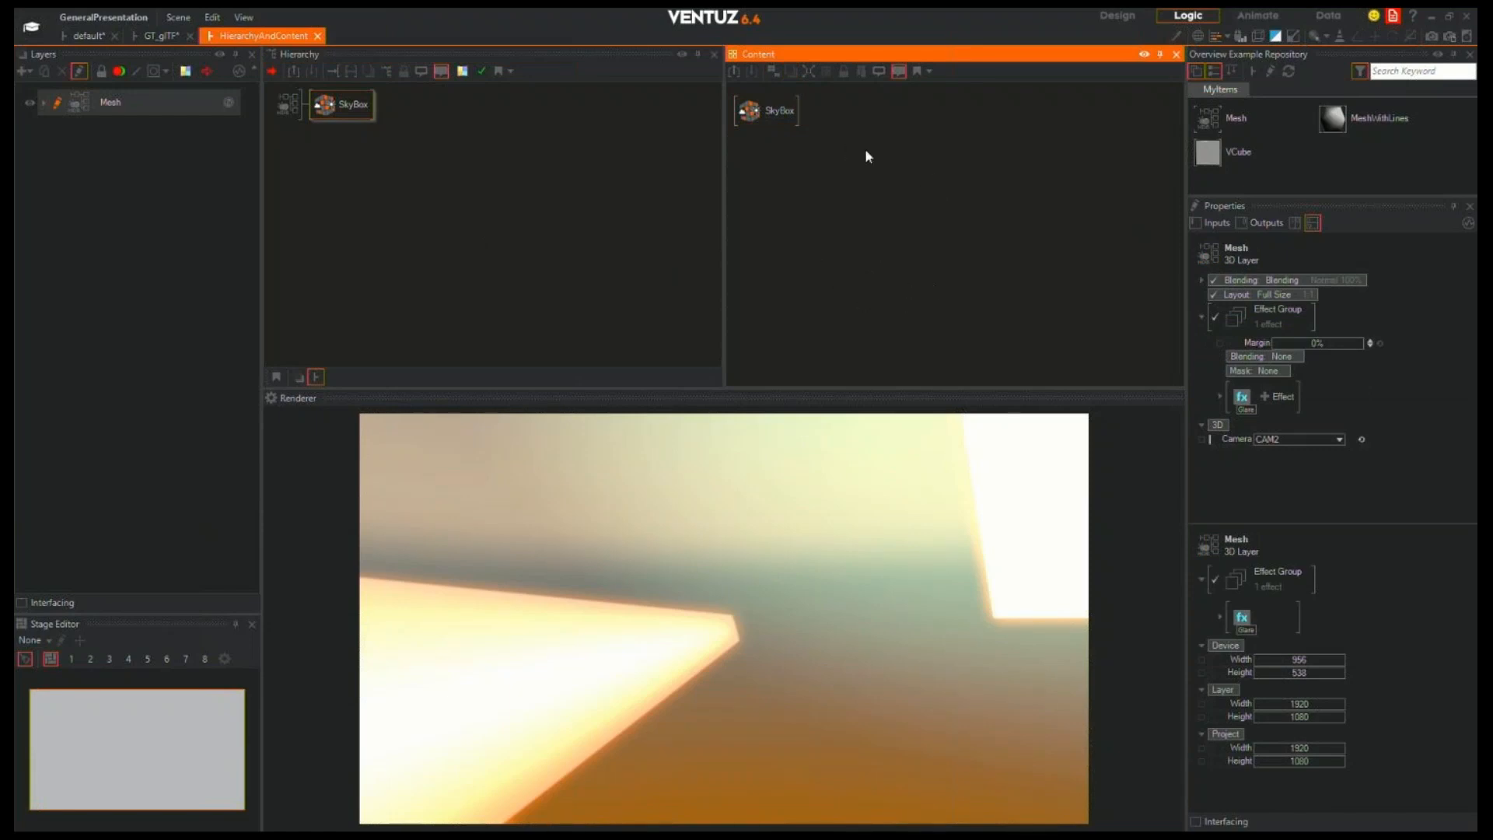
{"action": "left_click", "coordinate": [1298, 476]}
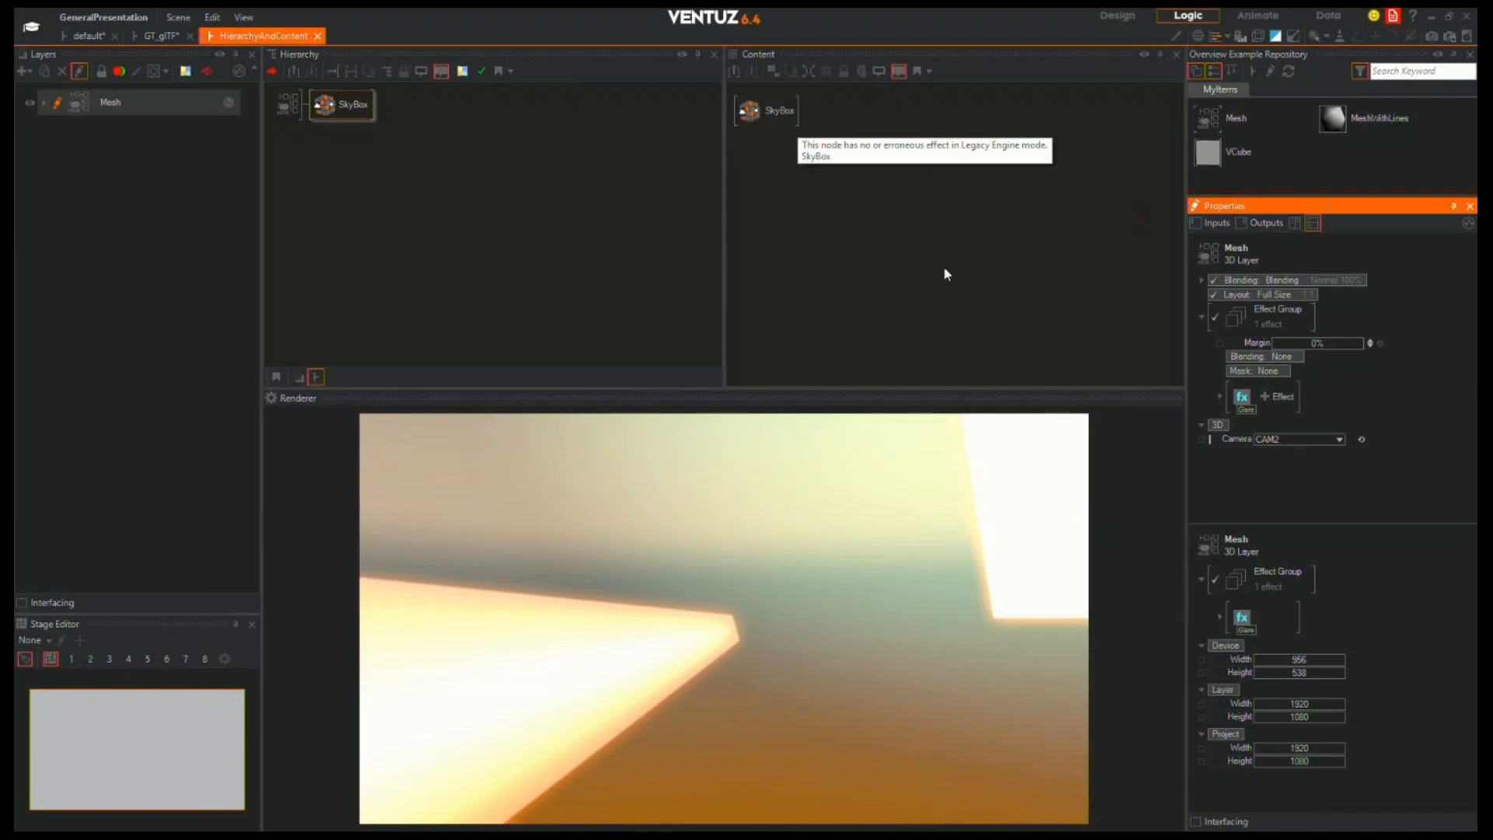
{"action": "left_click", "coordinate": [803, 136]}
{"action": "left_click", "coordinate": [781, 114]}
{"action": "left_click", "coordinate": [824, 191]}
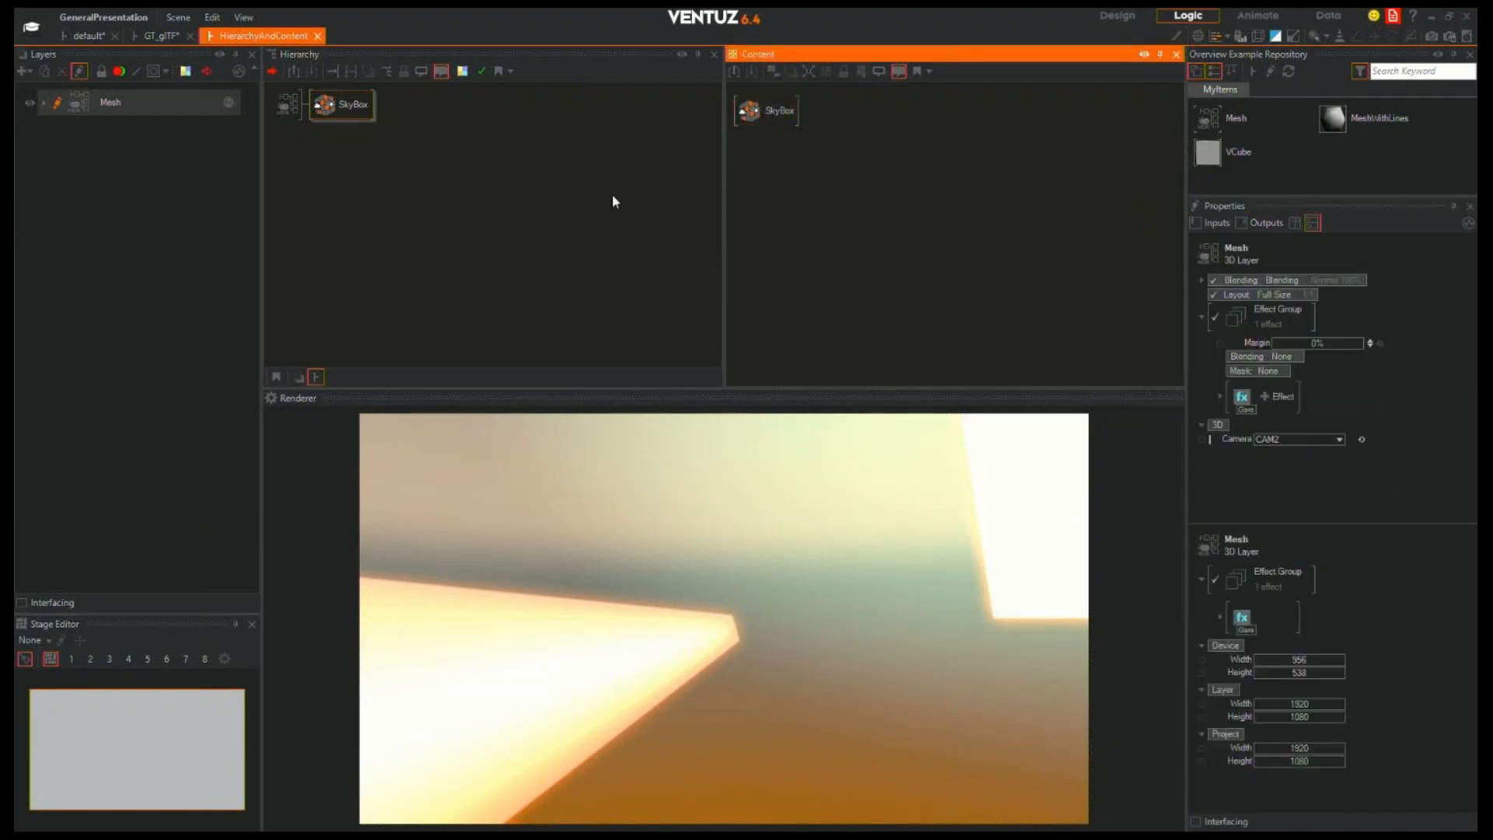
{"action": "left_click", "coordinate": [504, 201]}
{"action": "left_click", "coordinate": [504, 201]}
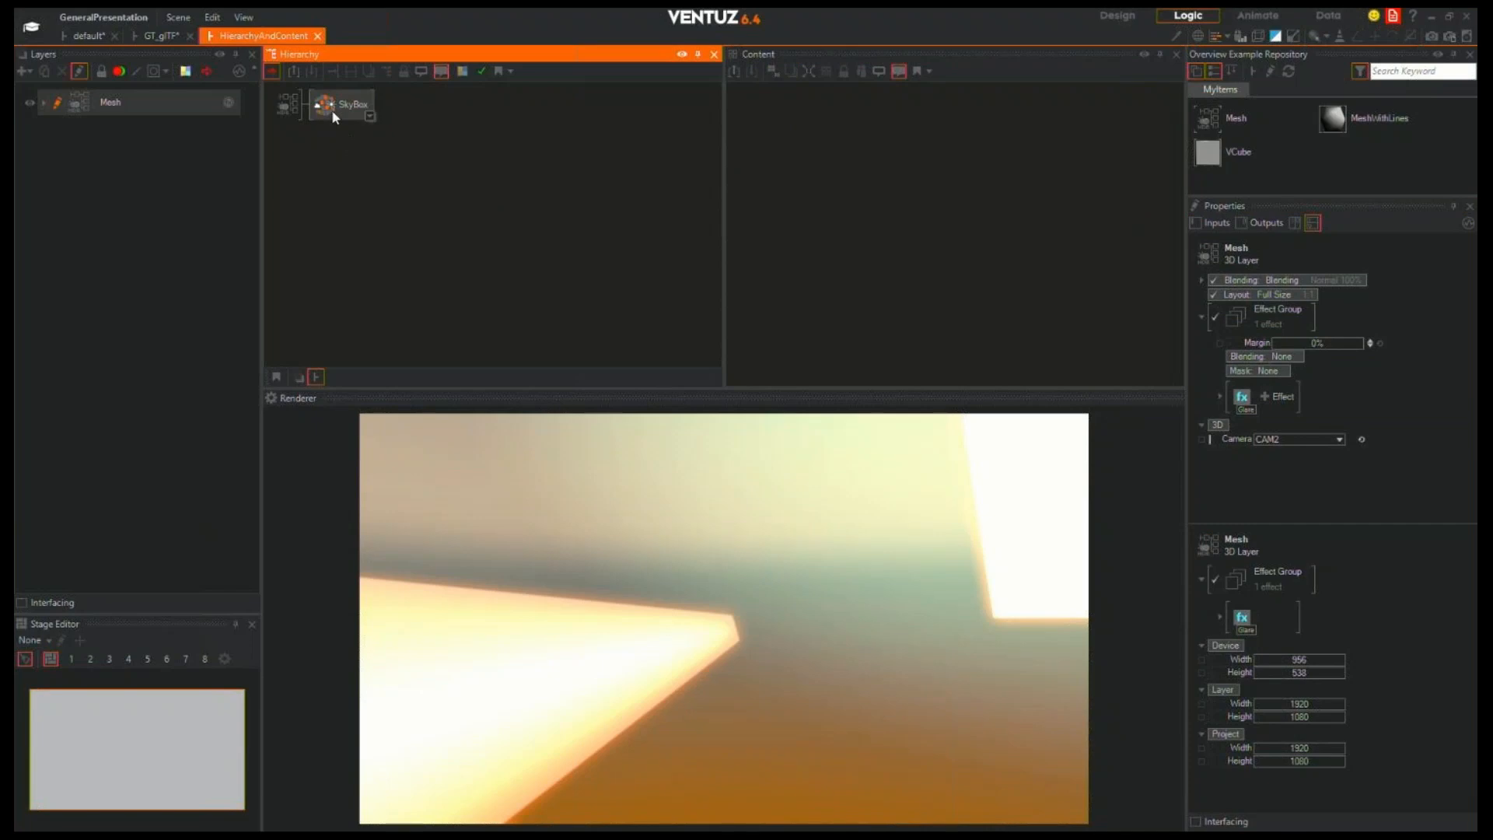
{"action": "left_click", "coordinate": [335, 117]}
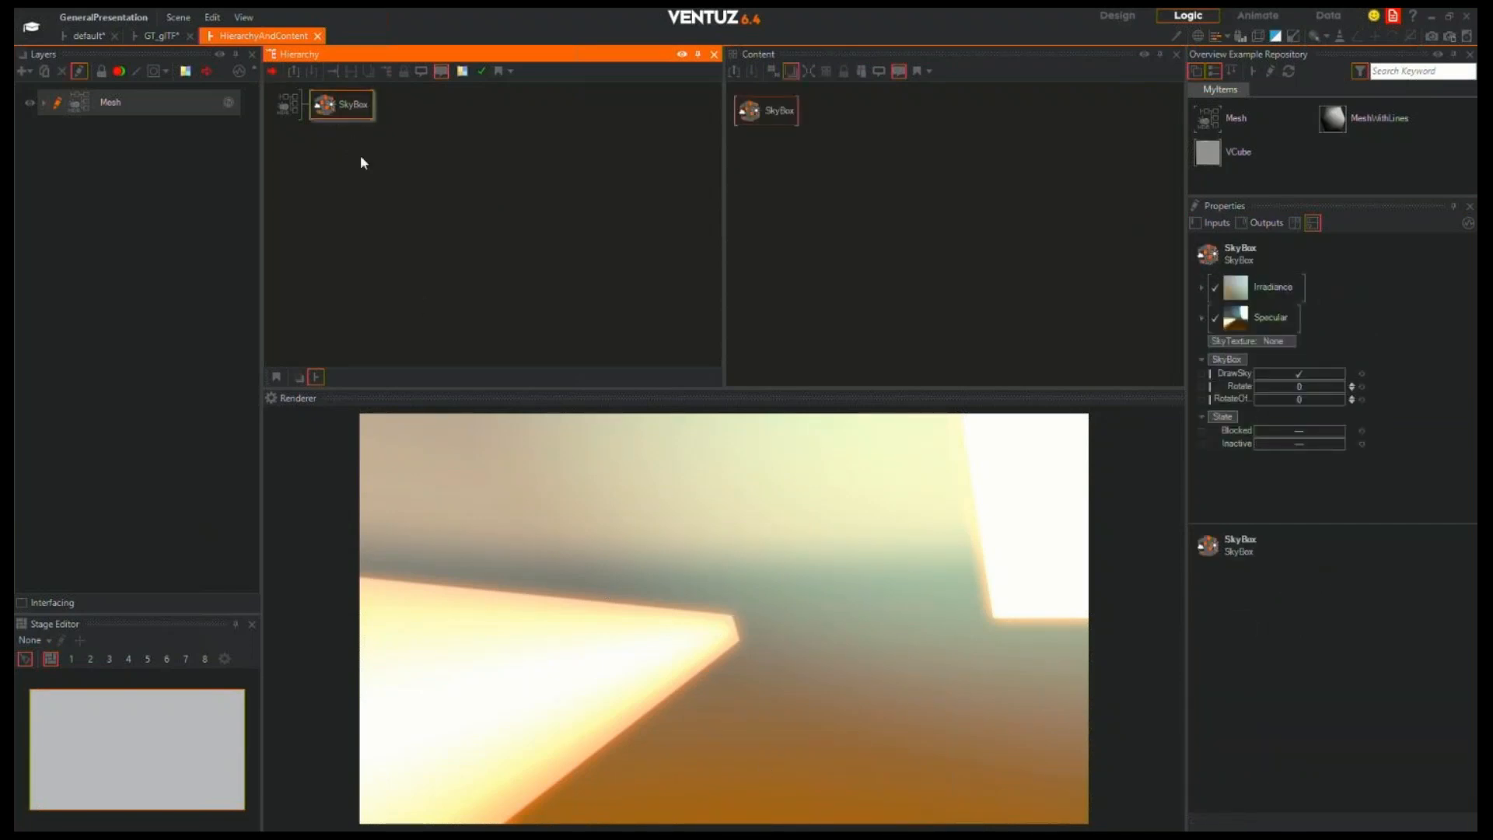
{"action": "left_click", "coordinate": [1201, 288]}
{"action": "left_click", "coordinate": [1201, 287]}
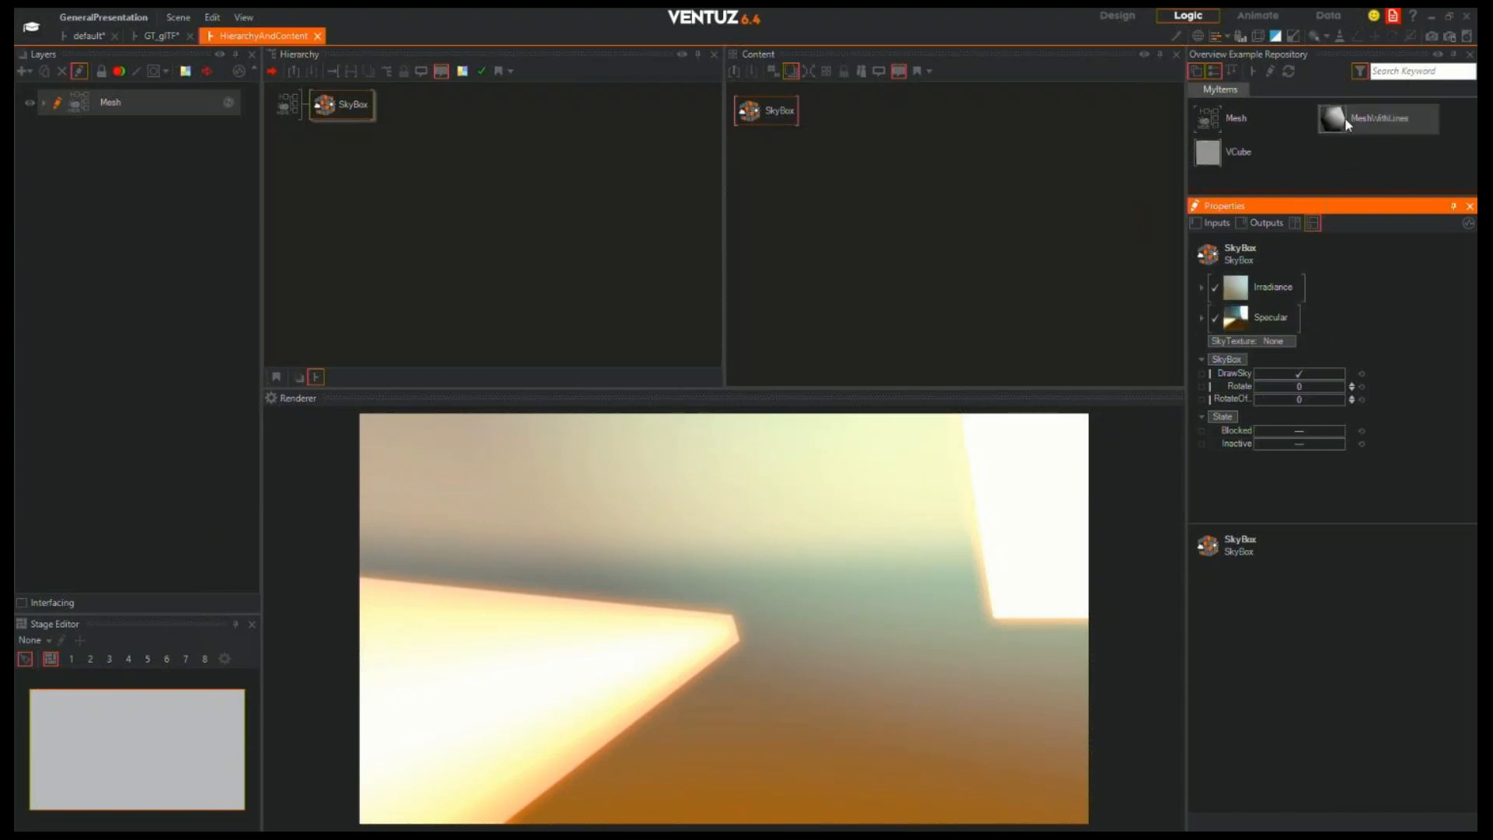
Insert the MeshWithLines container from the repository after the SkyBox node in the hierarchy and review its properties
{"action": "left_click_drag", "start_coordinate": [1345, 123], "coordinate": [402, 117]}
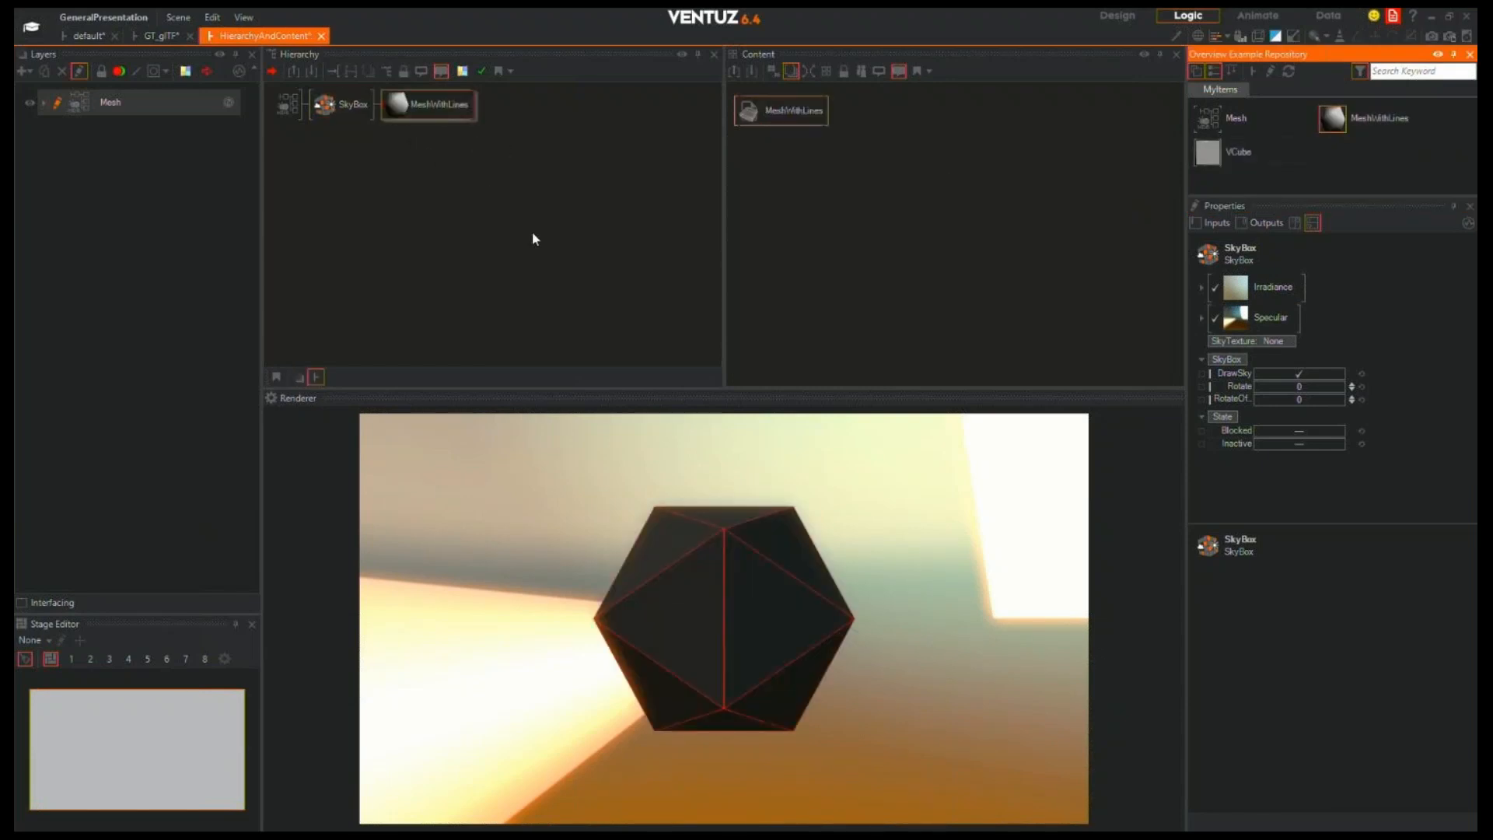
{"action": "left_click", "coordinate": [513, 181]}
{"action": "left_click", "coordinate": [435, 111]}
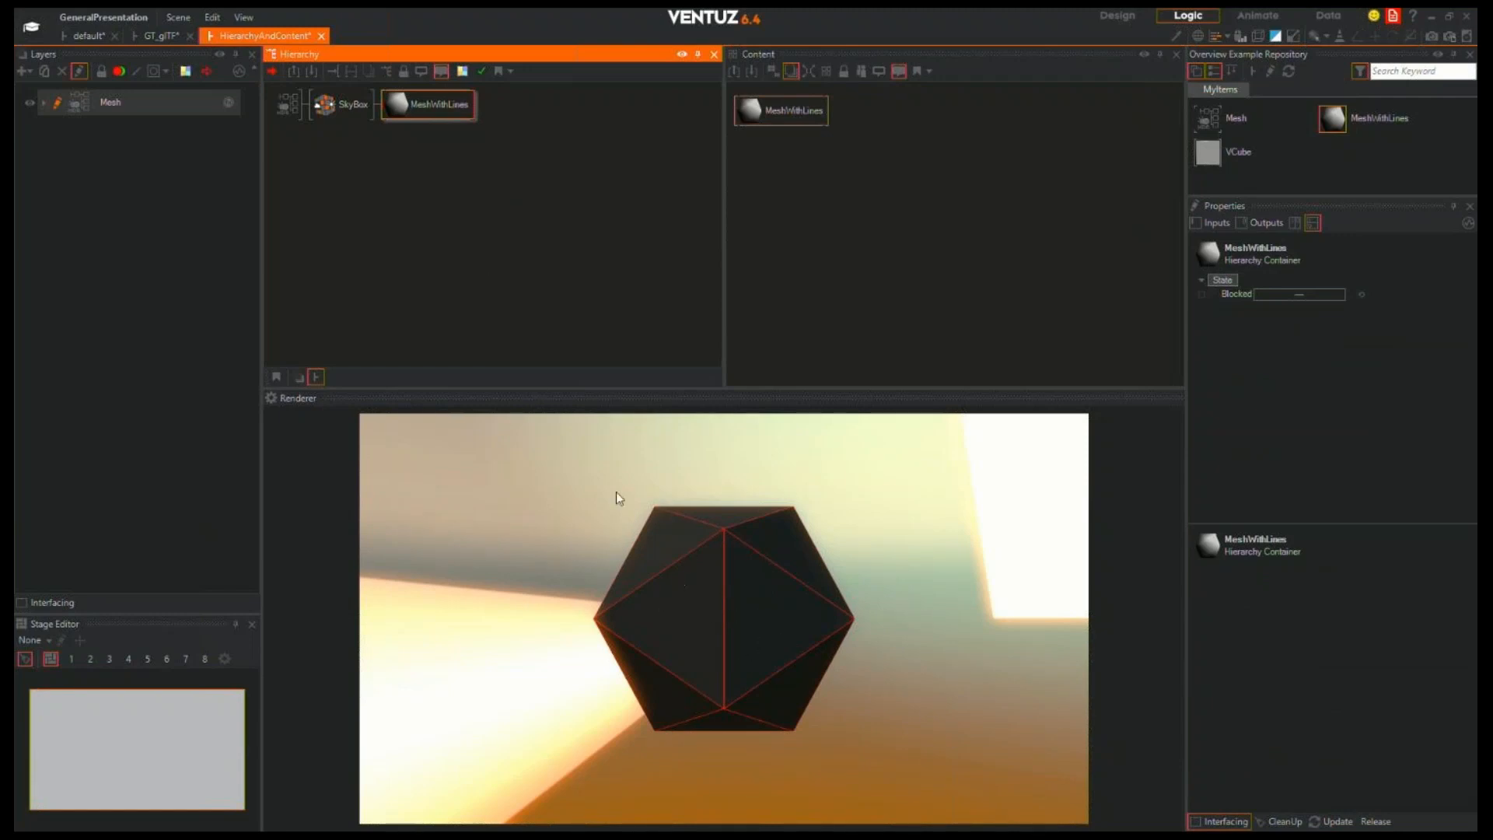
{"action": "left_click", "coordinate": [425, 188]}
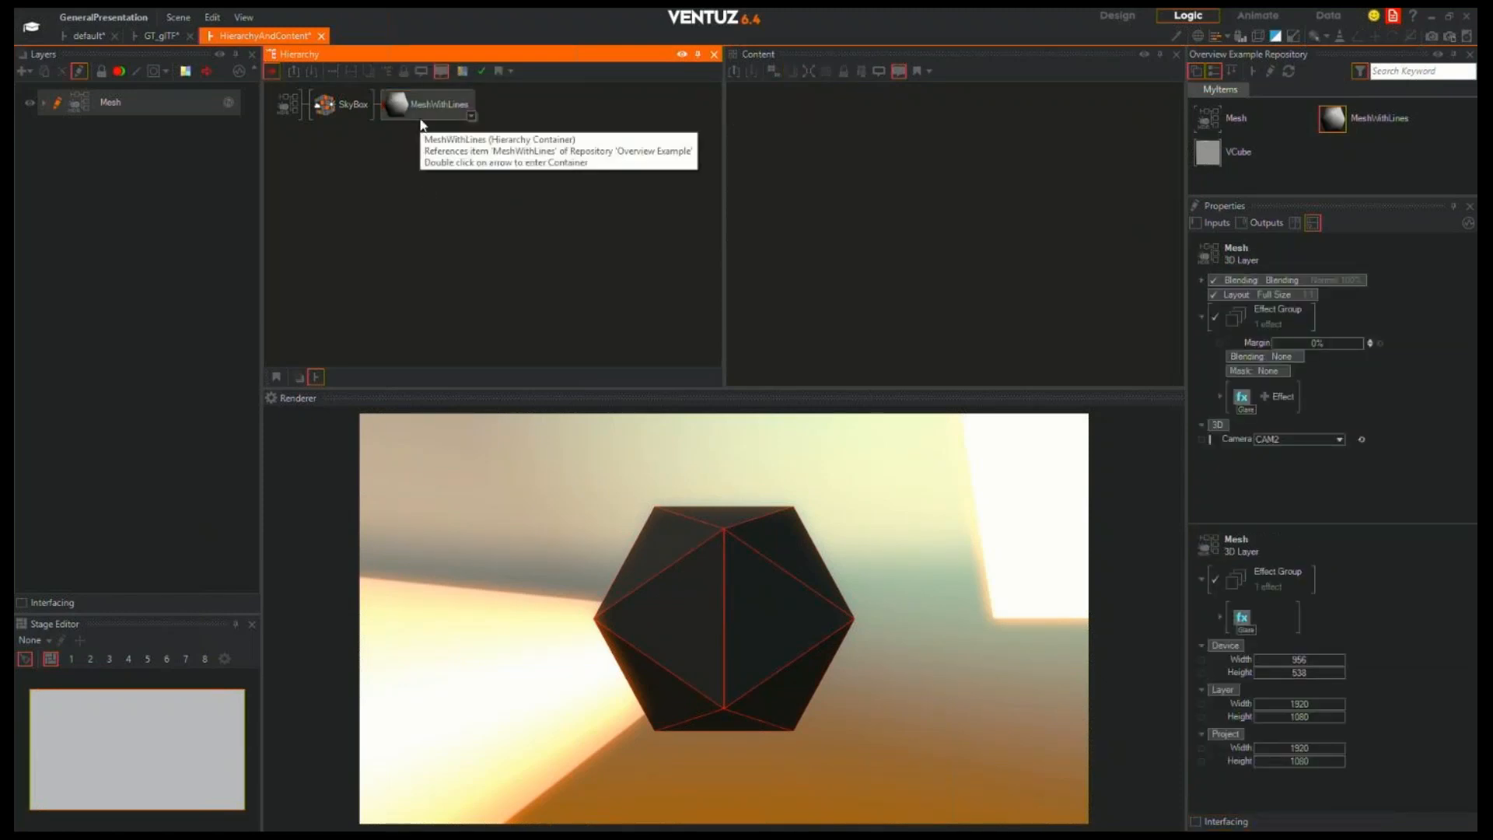
{"action": "left_click", "coordinate": [427, 103]}
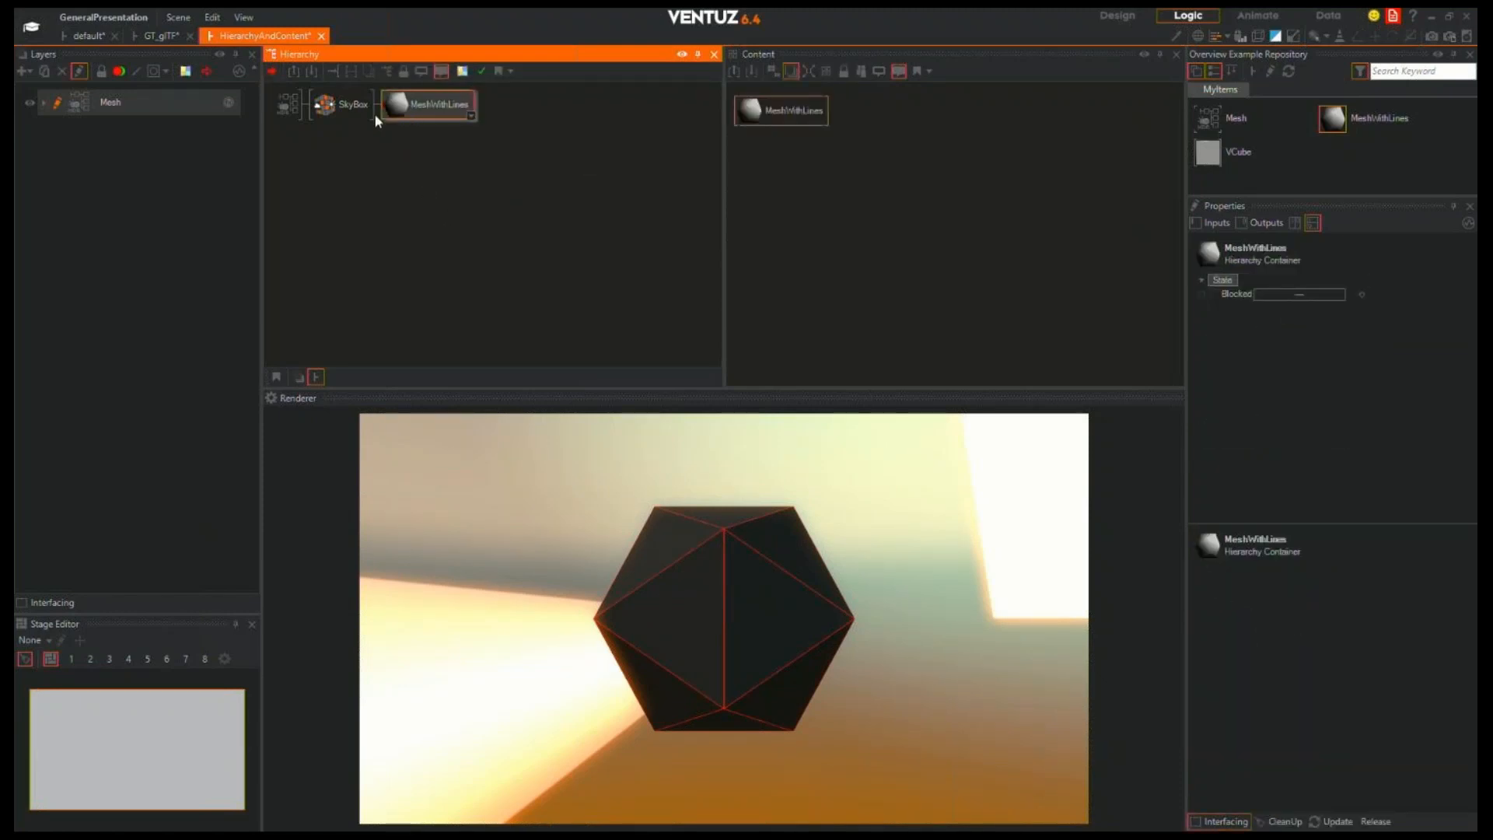
{"action": "left_click", "coordinate": [344, 104]}
{"action": "left_click", "coordinate": [426, 104]}
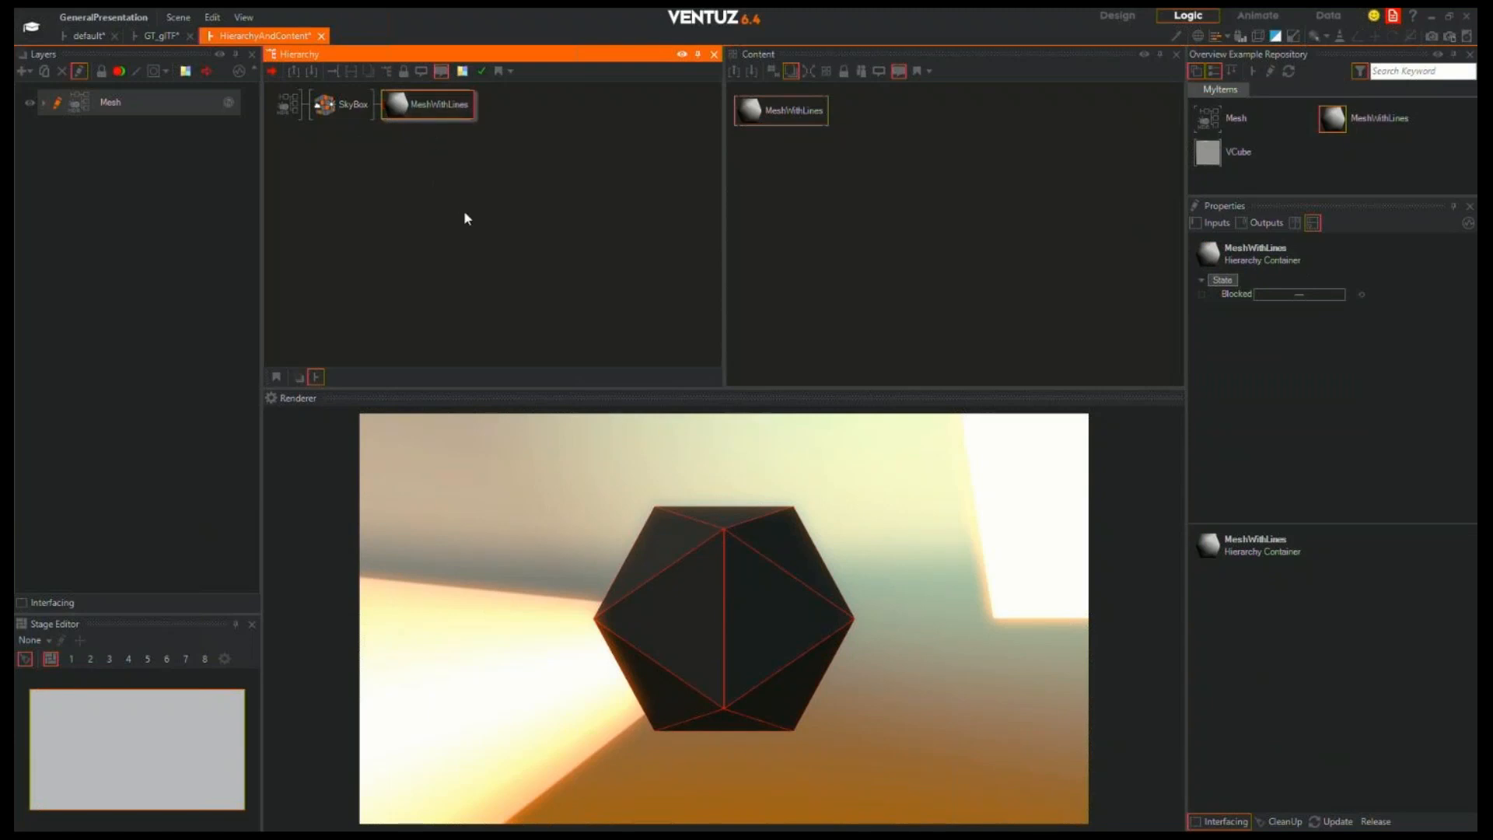
Insert an Axis node between SkyBox and MeshWithLines in the hierarchy
{"action": "left_click", "coordinate": [357, 107]}
{"action": "left_click", "coordinate": [420, 105]}
{"action": "left_click", "coordinate": [371, 106]}
{"action": "left_click", "coordinate": [408, 175]}
{"action": "double_click", "coordinate": [407, 176]}
{"action": "type", "text": "ax"}
{"action": "left_click", "coordinate": [440, 217]}
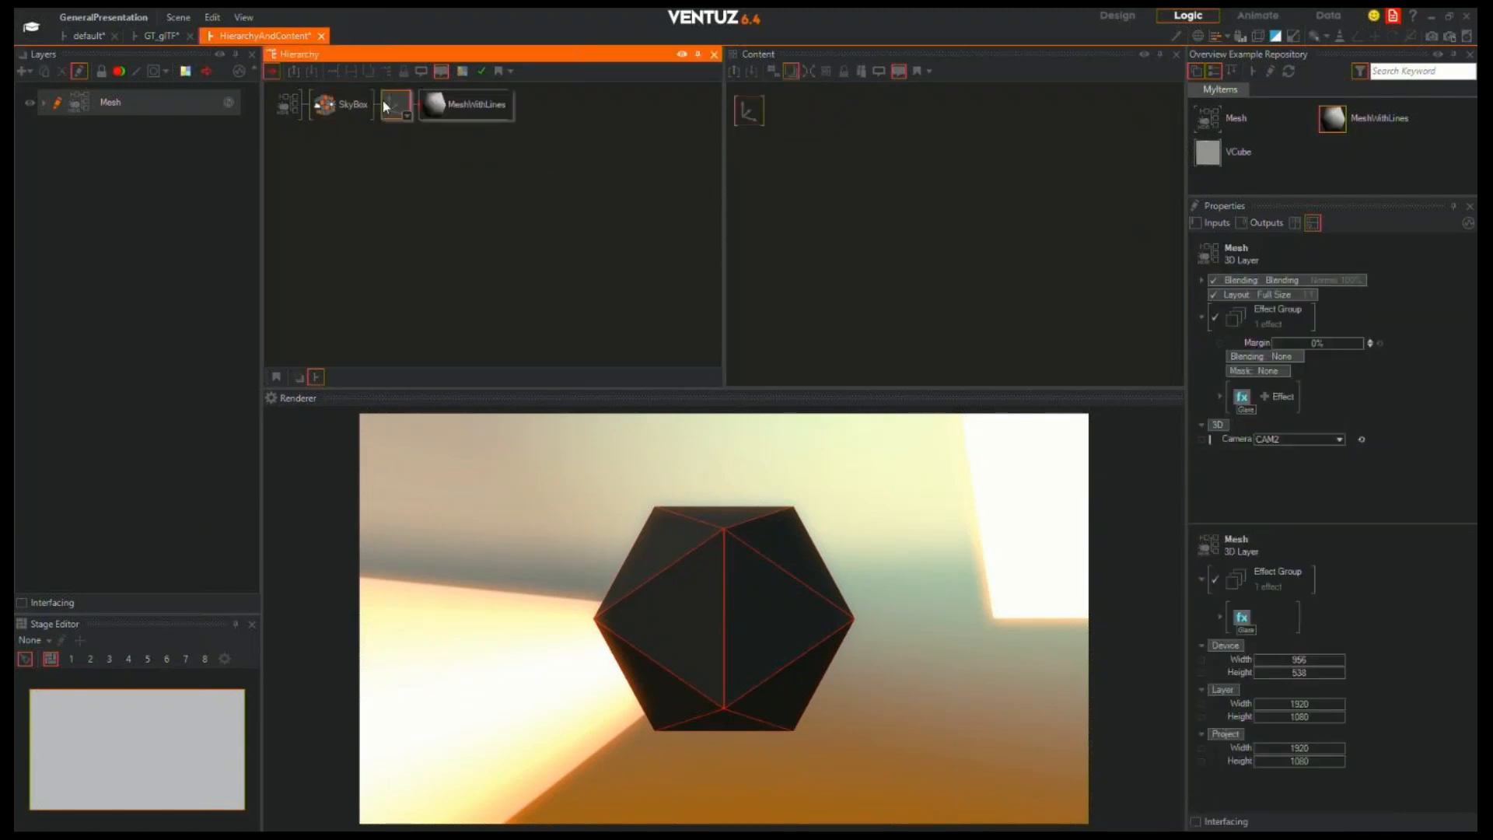
Set the Axis node's Y rotation to 171 and its overall scaling factor to 0.8
{"action": "left_click", "coordinate": [385, 101]}
{"action": "scroll", "coordinate": [1393, 342], "scroll_direction": "down", "scroll_amount": 2}
{"action": "left_click_drag", "start_coordinate": [1295, 303], "coordinate": [1351, 305]}
{"action": "mouse_move", "coordinate": [1320, 445]}
{"action": "left_mouse_down"}
{"action": "mouse_move", "coordinate": [1299, 445]}
{"action": "mouse_move", "coordinate": [1313, 445]}
{"action": "left_mouse_up"}
{"action": "scroll", "coordinate": [1305, 339], "scroll_direction": "up", "scroll_amount": 2}
{"action": "mouse_move", "coordinate": [1298, 289]}
{"action": "left_mouse_down"}
{"action": "mouse_move", "coordinate": [1300, 303]}
{"action": "mouse_move", "coordinate": [1275, 303]}
{"action": "mouse_move", "coordinate": [1297, 303]}
{"action": "left_mouse_up"}
{"action": "left_click", "coordinate": [475, 160]}
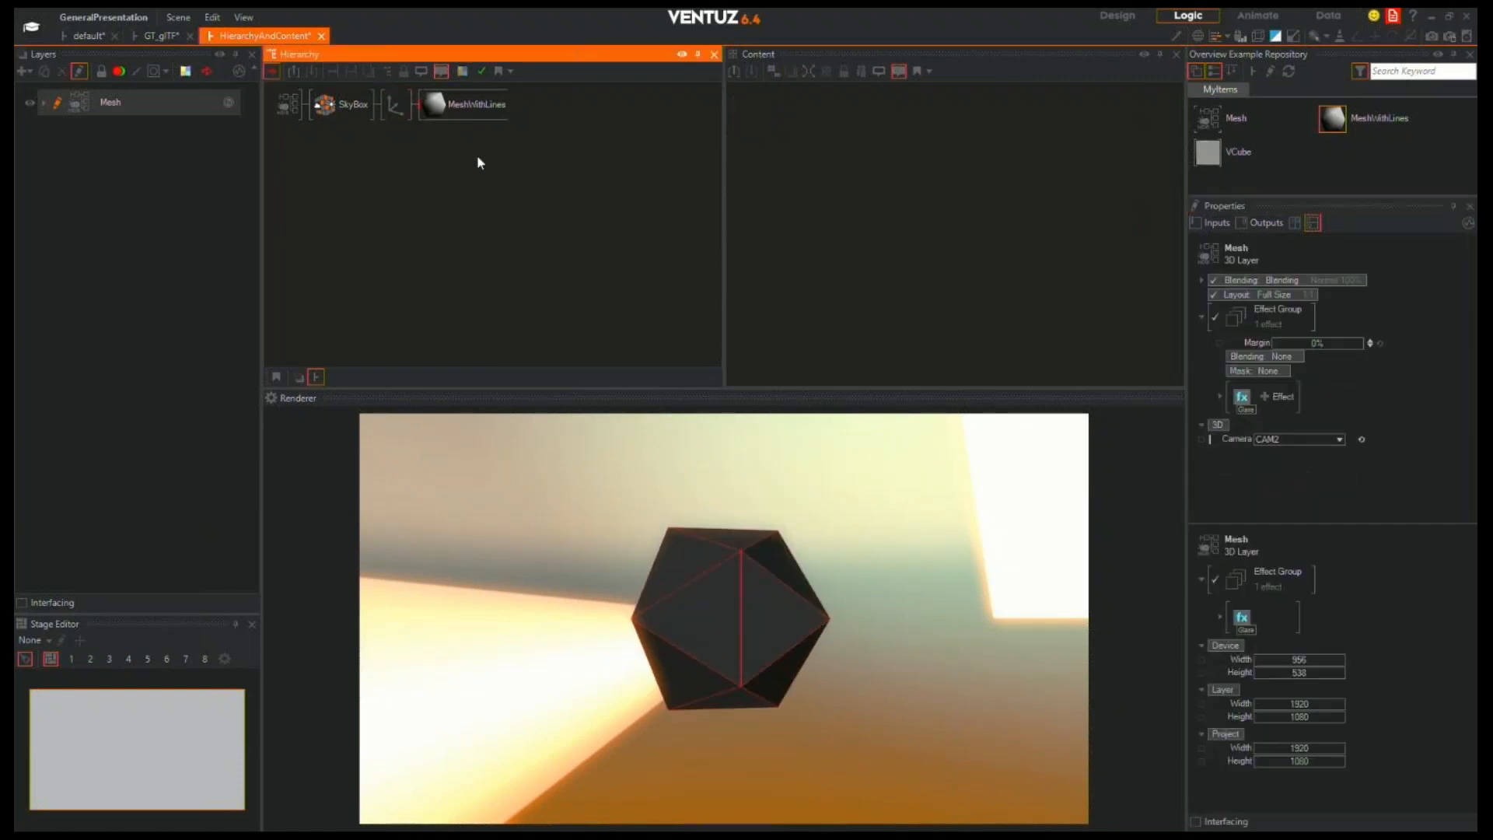
Compare the properties of the MeshWithLines container and the Axis node
{"action": "left_click", "coordinate": [451, 118]}
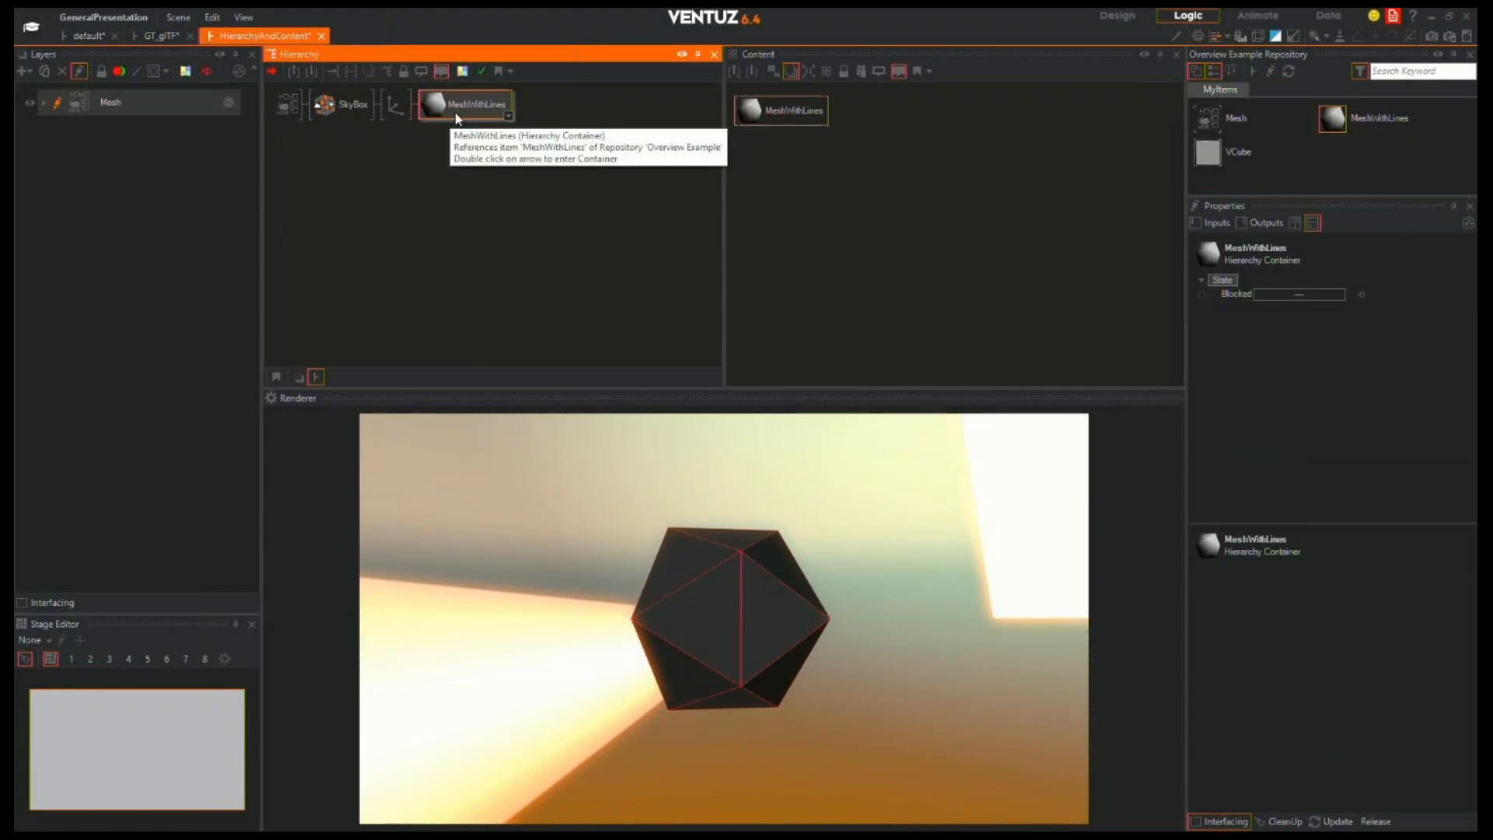
{"action": "left_click", "coordinate": [397, 107]}
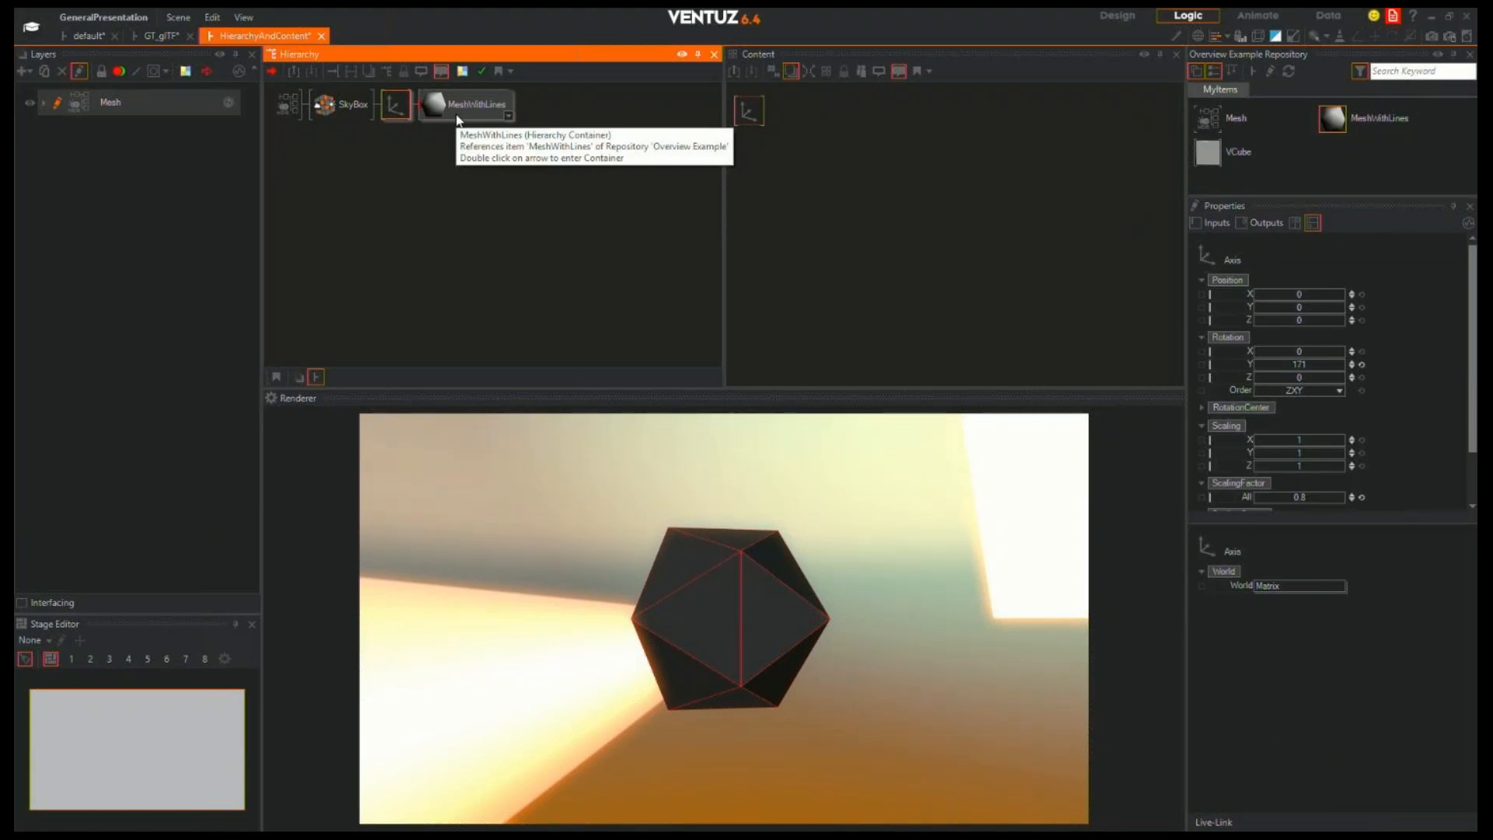
{"action": "left_click", "coordinate": [420, 107]}
{"action": "left_click", "coordinate": [394, 104]}
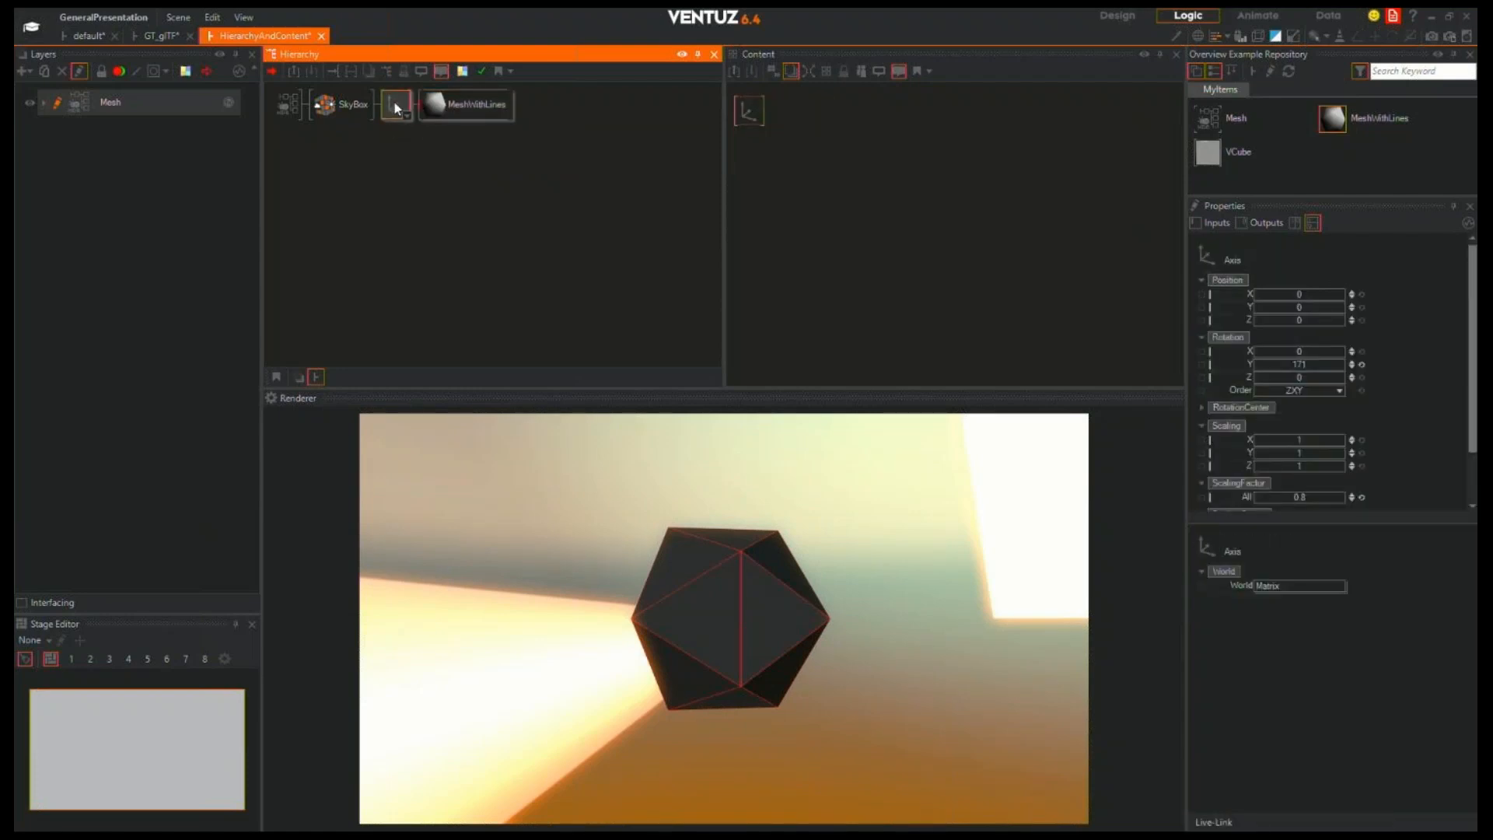
Duplicate the MeshWithLines container in the hierarchy and insert an Axis node in front of the copy
{"action": "left_click", "coordinate": [462, 110]}
{"action": "key", "text": "ctrl+d"}
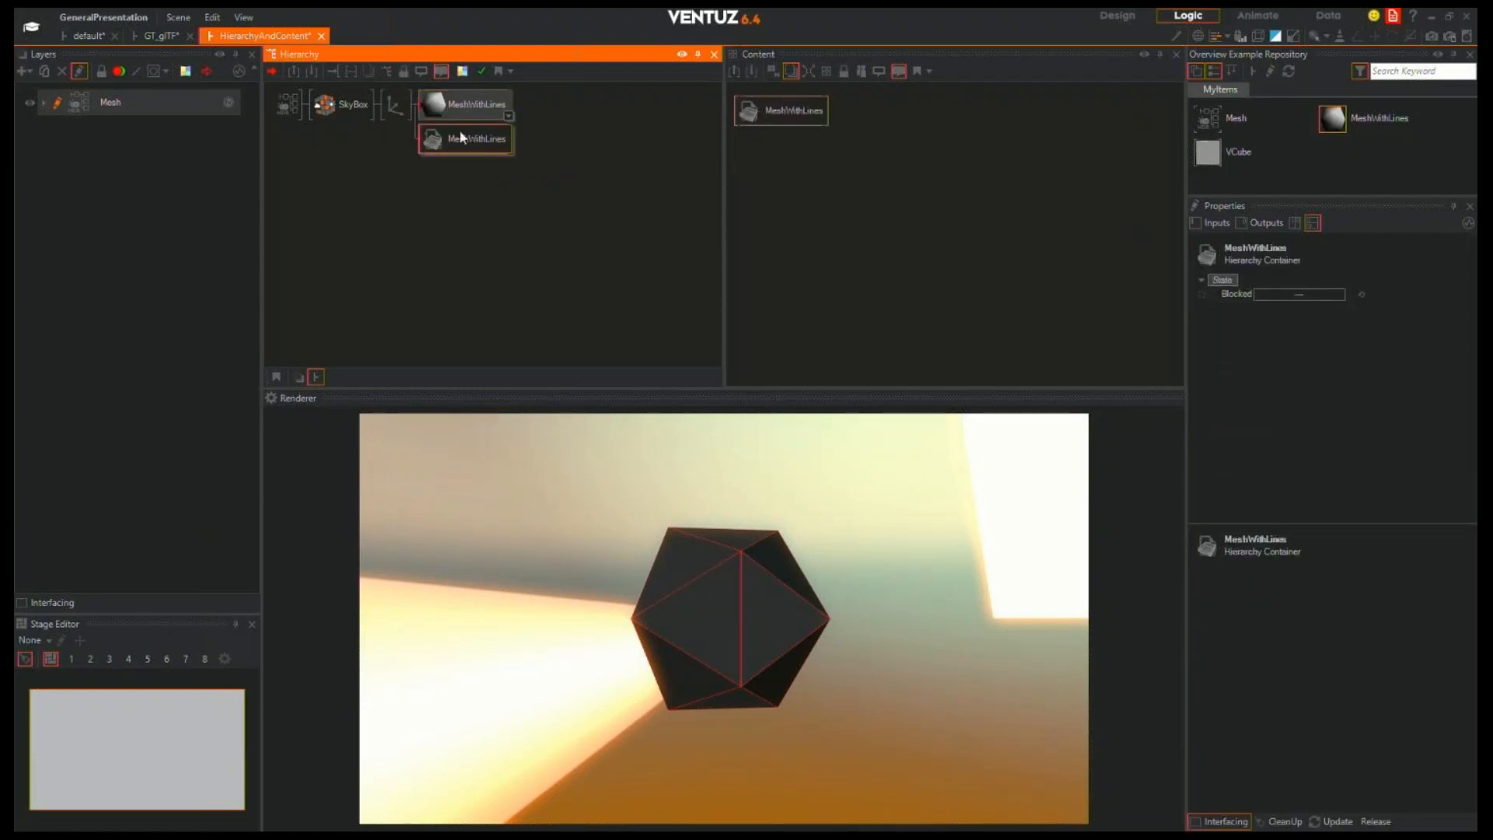
{"action": "left_click", "coordinate": [395, 113]}
{"action": "left_click", "coordinate": [451, 145]}
{"action": "type", "text": "ax"}
{"action": "left_click_drag", "start_coordinate": [511, 253], "coordinate": [422, 137]}
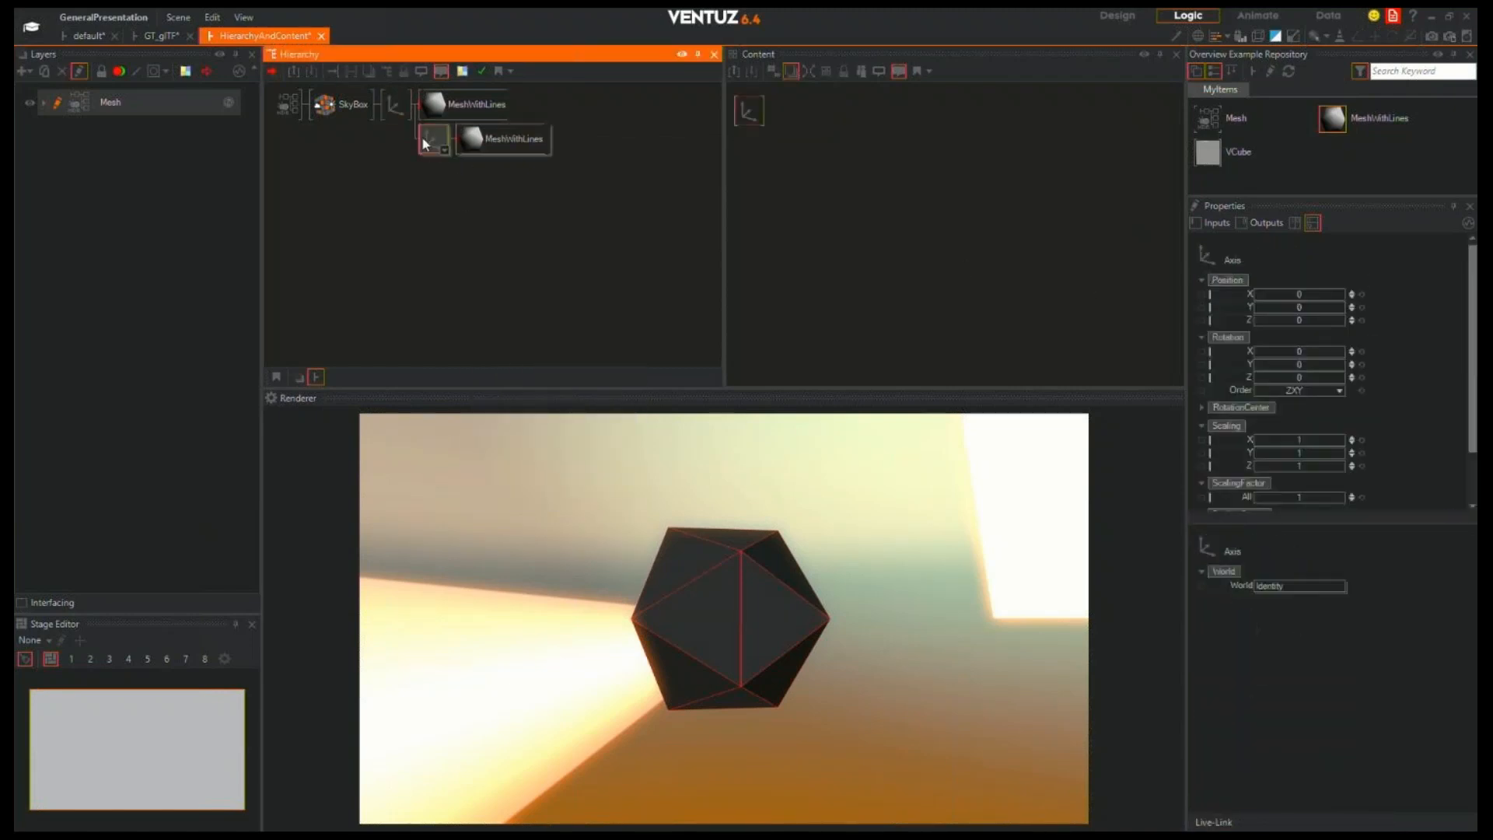
Shift the copy's Axis sideways along X, and set the parent Axis to X position 6.8 and Y rotation 172
{"action": "left_click_drag", "start_coordinate": [1352, 295], "coordinate": [1310, 327]}
{"action": "left_click", "coordinate": [389, 105]}
{"action": "mouse_move", "coordinate": [1286, 364]}
{"action": "left_mouse_down"}
{"action": "mouse_move", "coordinate": [1355, 379]}
{"action": "mouse_move", "coordinate": [1266, 376]}
{"action": "left_mouse_up"}
{"action": "left_click", "coordinate": [400, 97]}
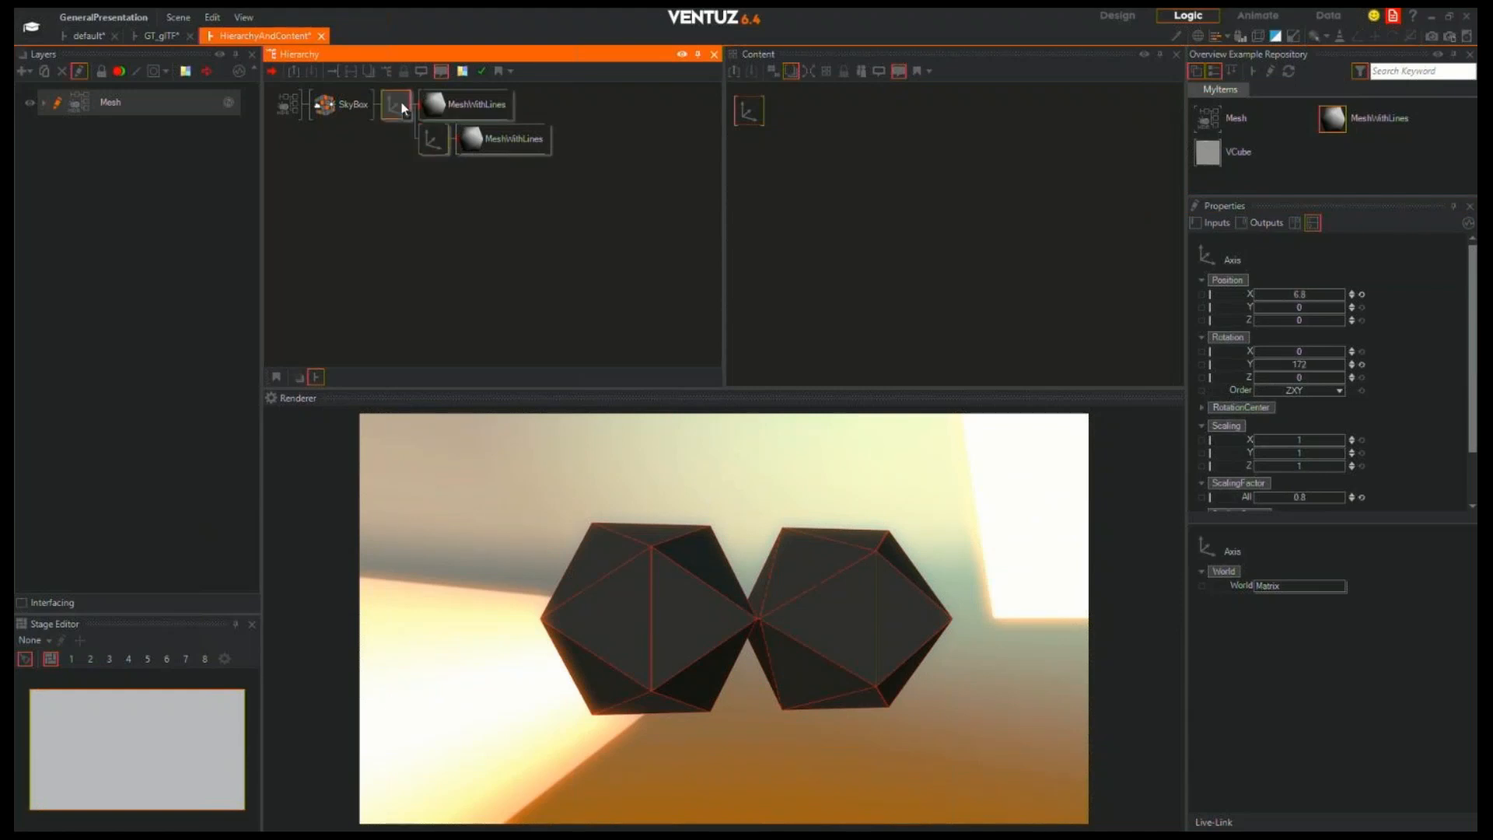
Delete the second Axis node and the duplicated MeshWithLines container from the hierarchy
{"action": "left_click", "coordinate": [433, 141]}
{"action": "key", "text": "Delete"}
{"action": "left_click", "coordinate": [453, 147]}
{"action": "key", "text": "Delete"}
{"action": "left_click", "coordinate": [447, 115]}
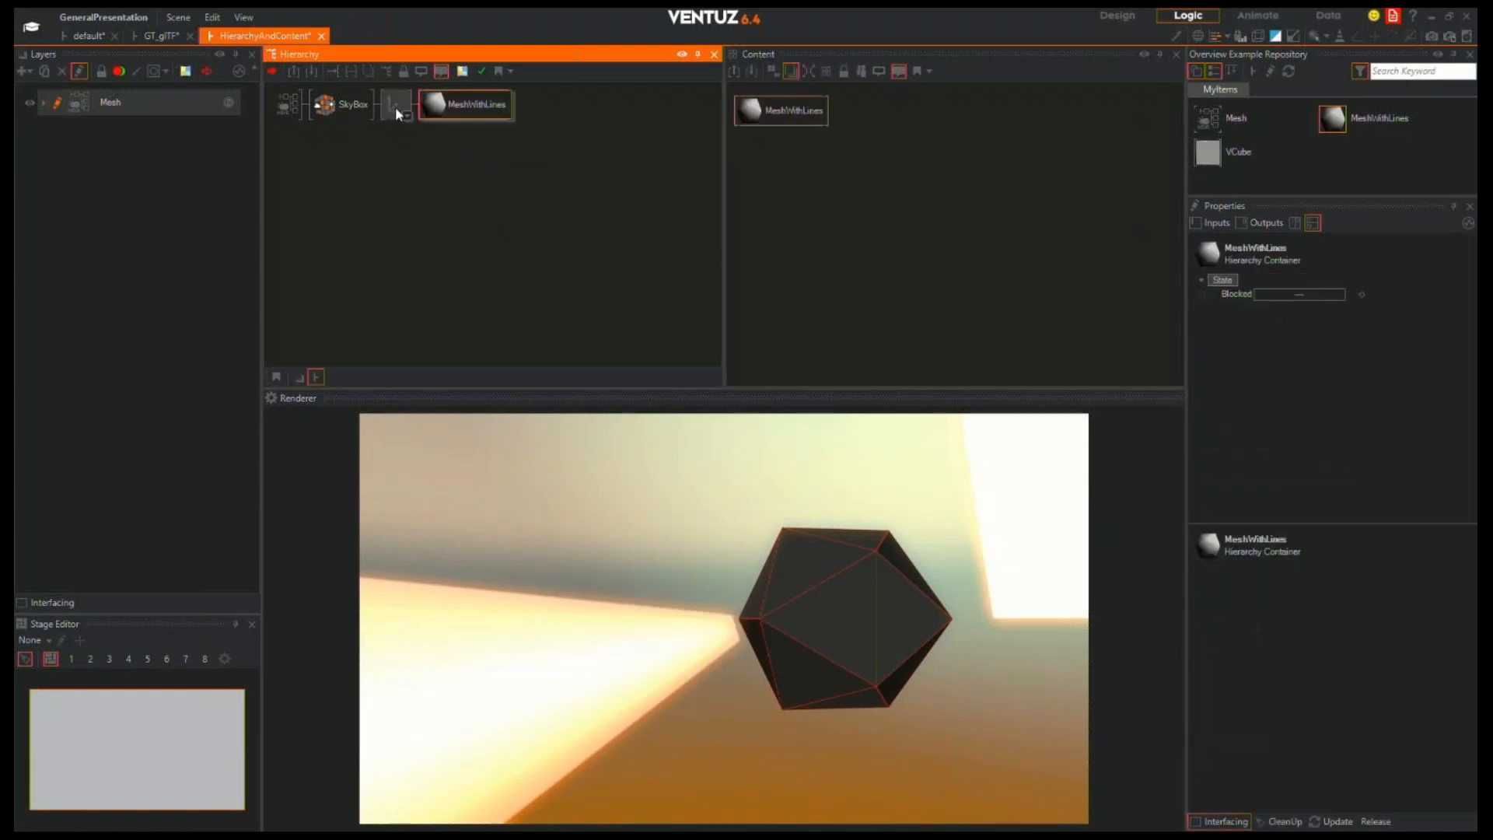
Set the remaining Axis node's X position to 1.5 and its X rotation to 15
{"action": "left_click", "coordinate": [395, 106]}
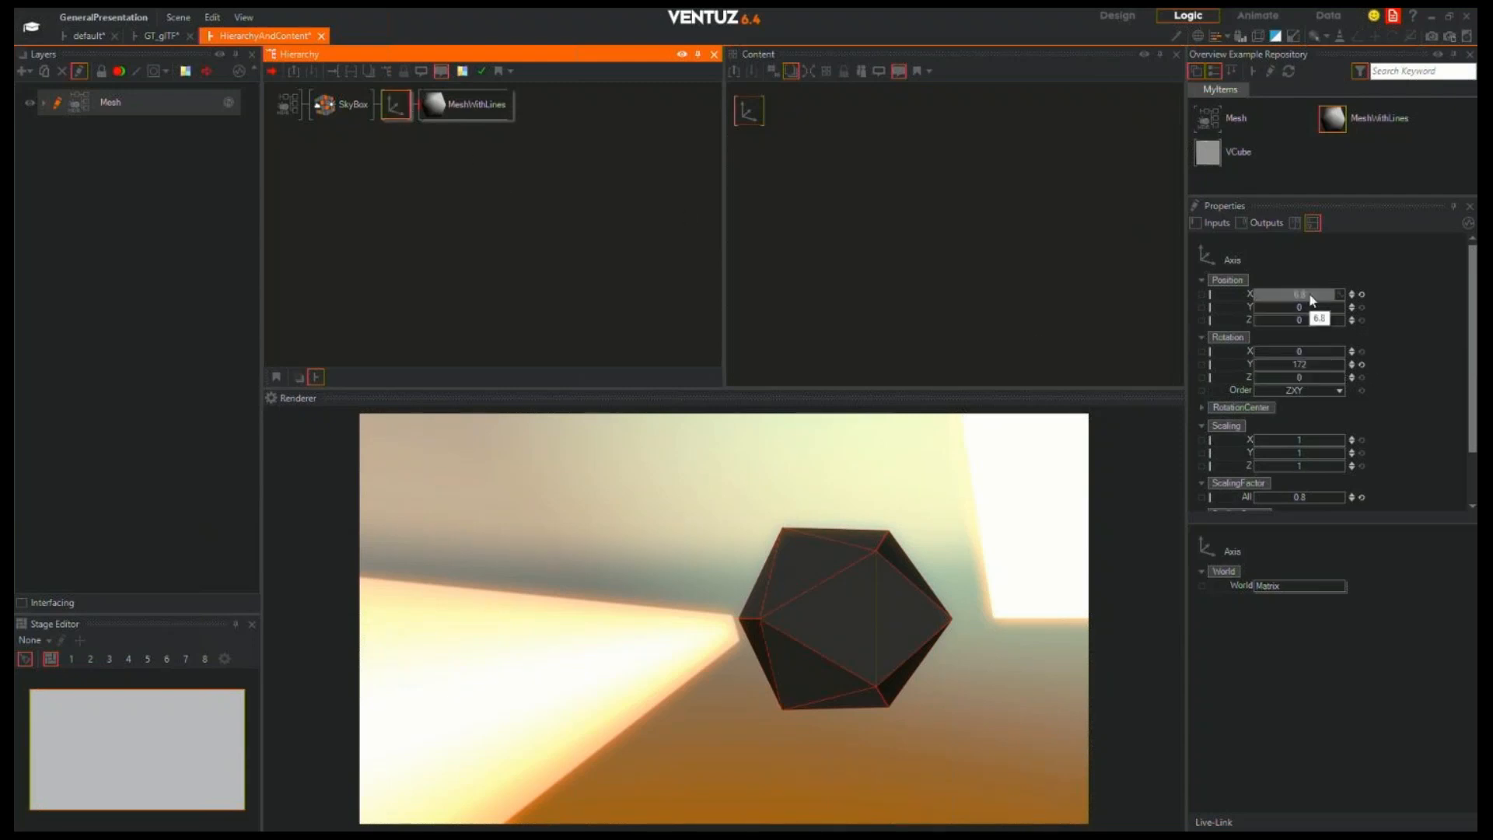
{"action": "left_click_drag", "start_coordinate": [1312, 299], "coordinate": [1294, 306]}
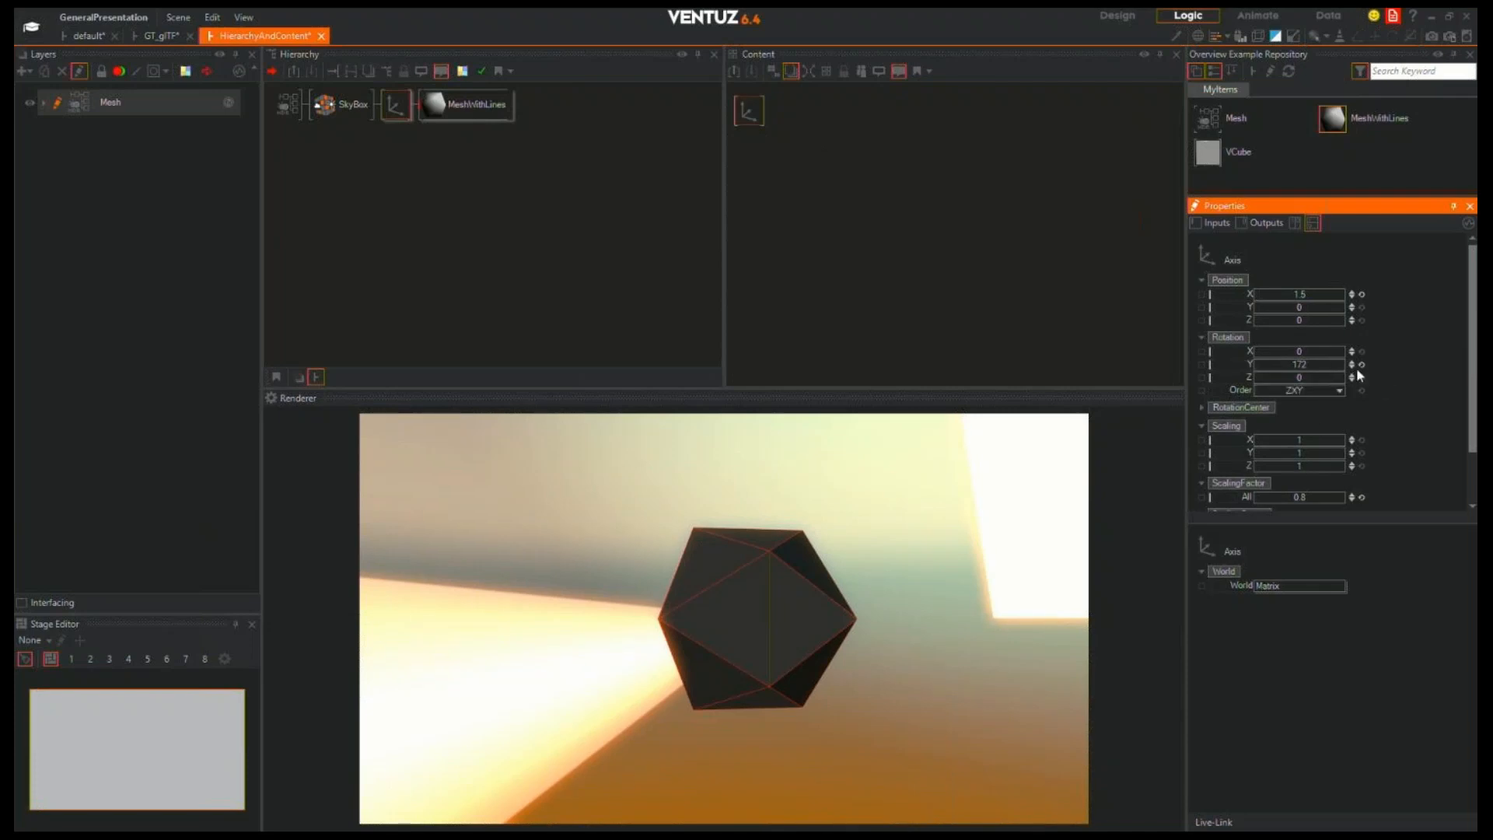
{"action": "left_click", "coordinate": [1333, 351]}
{"action": "type", "text": "15"}
{"action": "key", "text": "Return"}
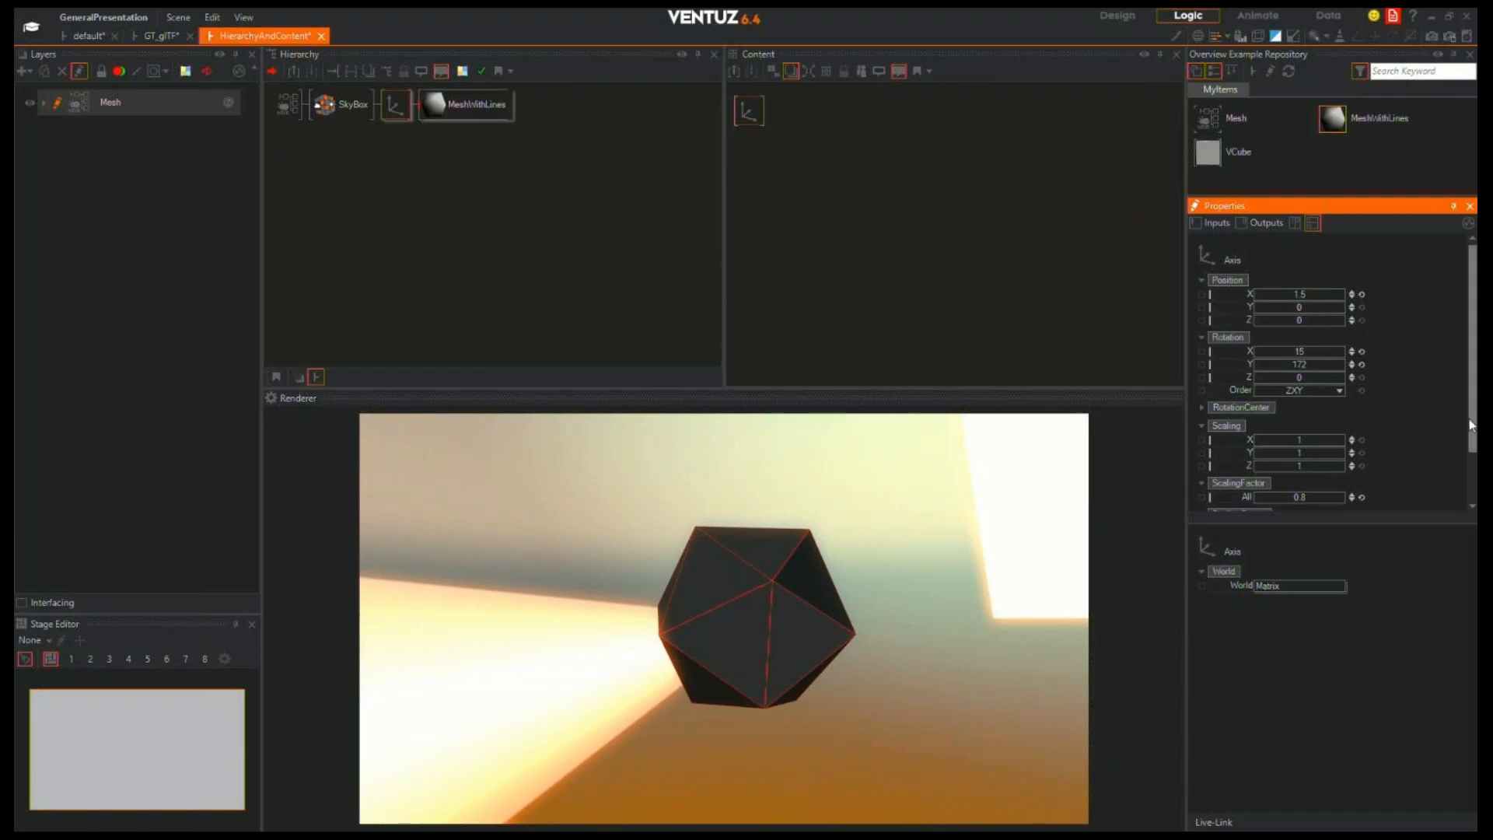
Animate the Axis's Y rotation with the Linear -360 (Rotate CW) preset and a duration of 5 s
{"action": "left_click", "coordinate": [1338, 365]}
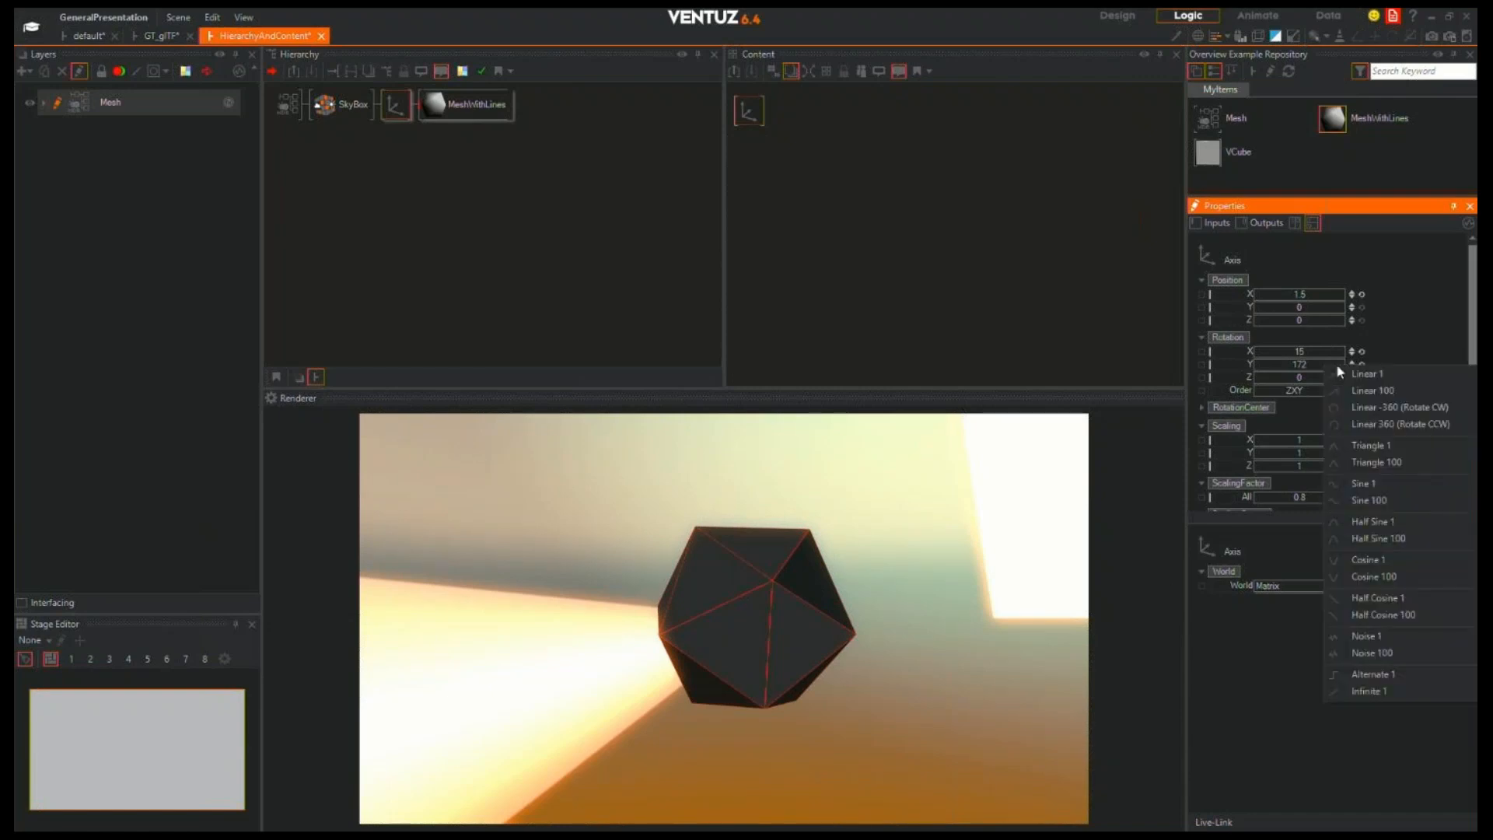
{"action": "left_click", "coordinate": [1377, 355]}
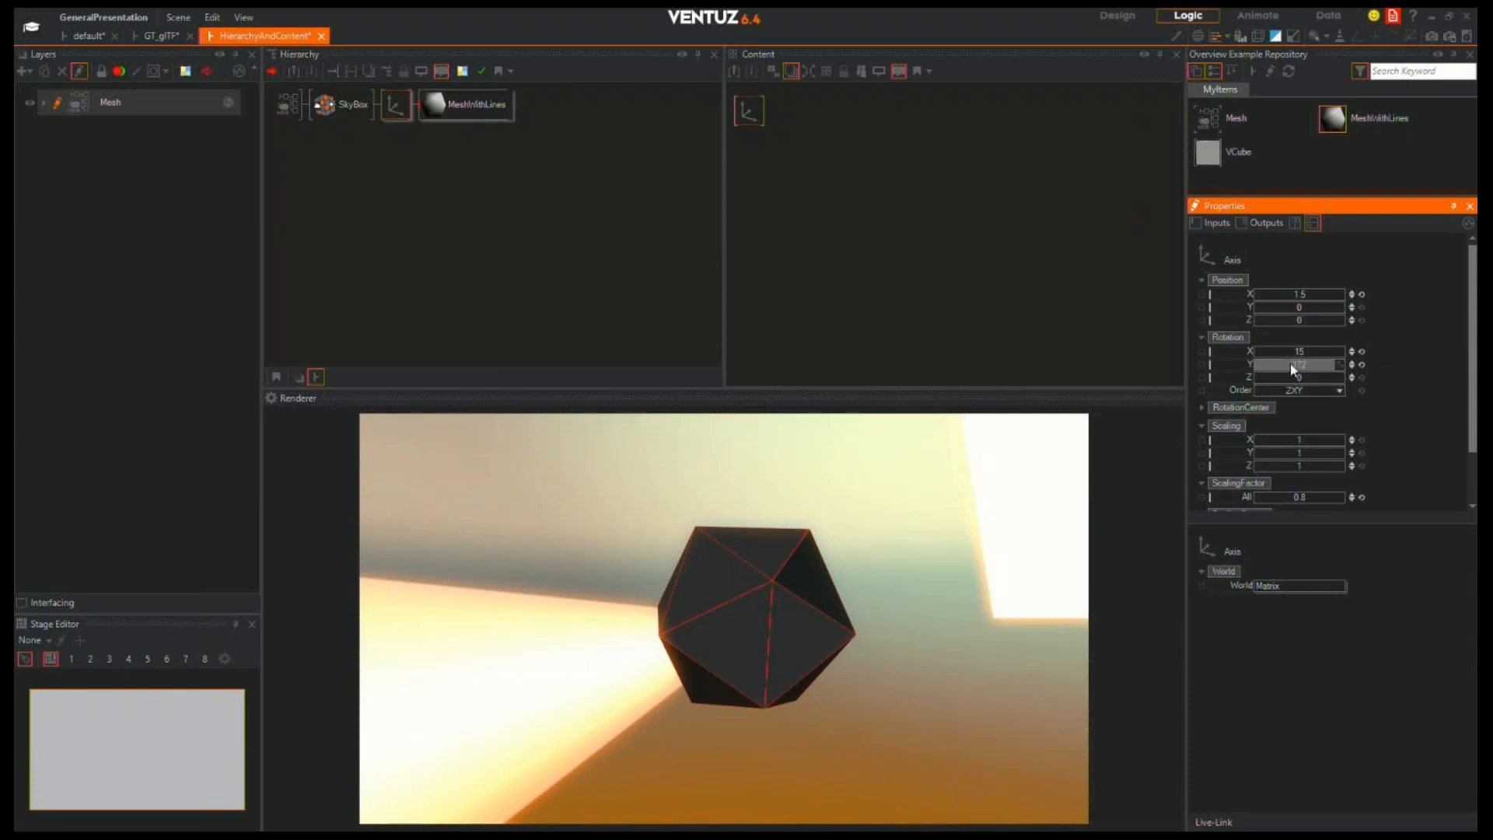
{"action": "left_click", "coordinate": [1340, 366]}
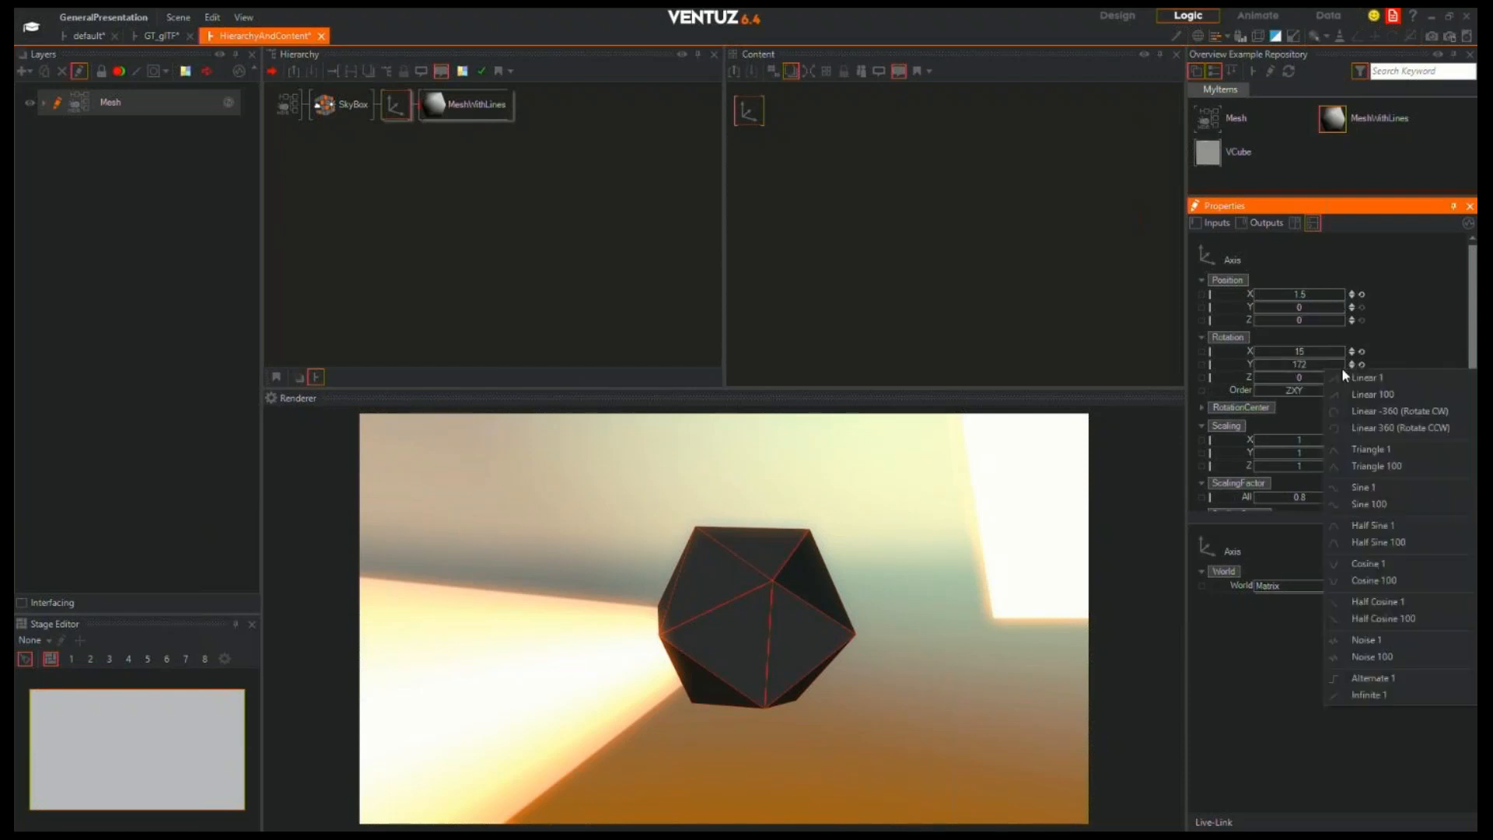
{"action": "left_click", "coordinate": [1378, 416]}
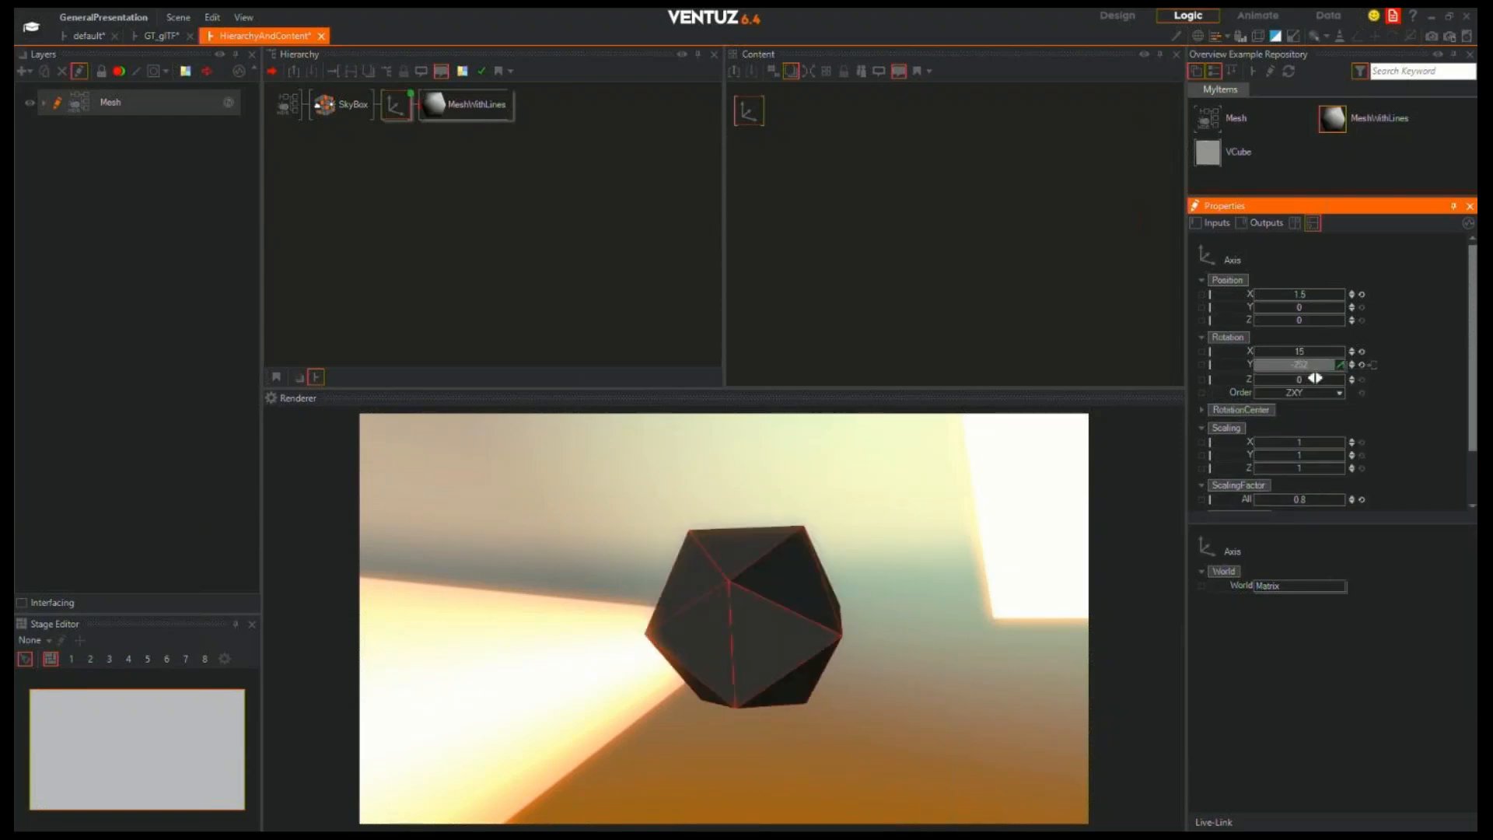
{"action": "left_click", "coordinate": [1341, 364]}
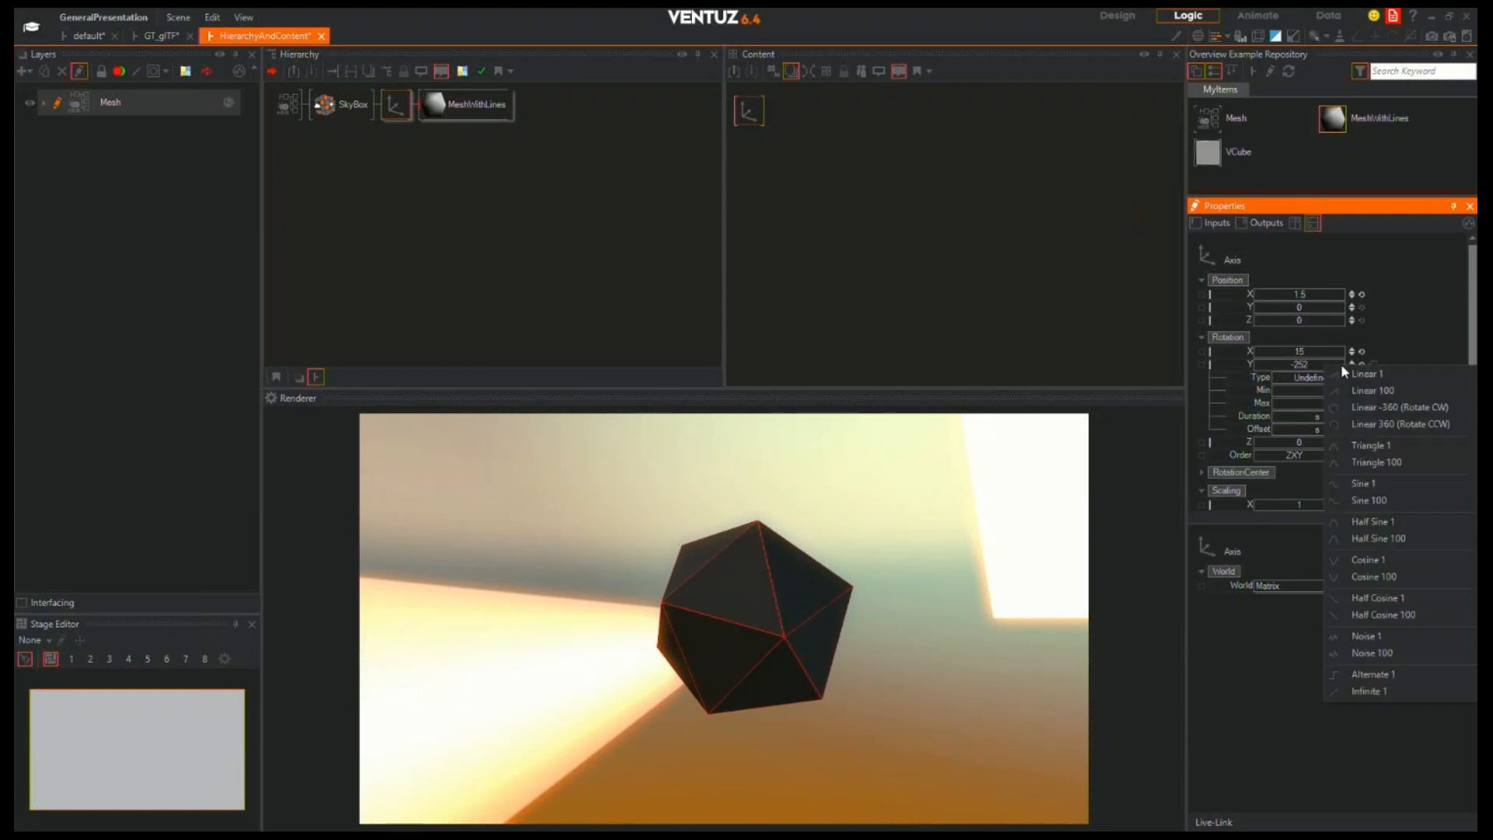
{"action": "left_click", "coordinate": [1339, 413]}
{"action": "left_click", "coordinate": [1296, 365]}
{"action": "left_click", "coordinate": [1331, 417]}
{"action": "type", "text": "5"}
{"action": "key", "text": "Return"}
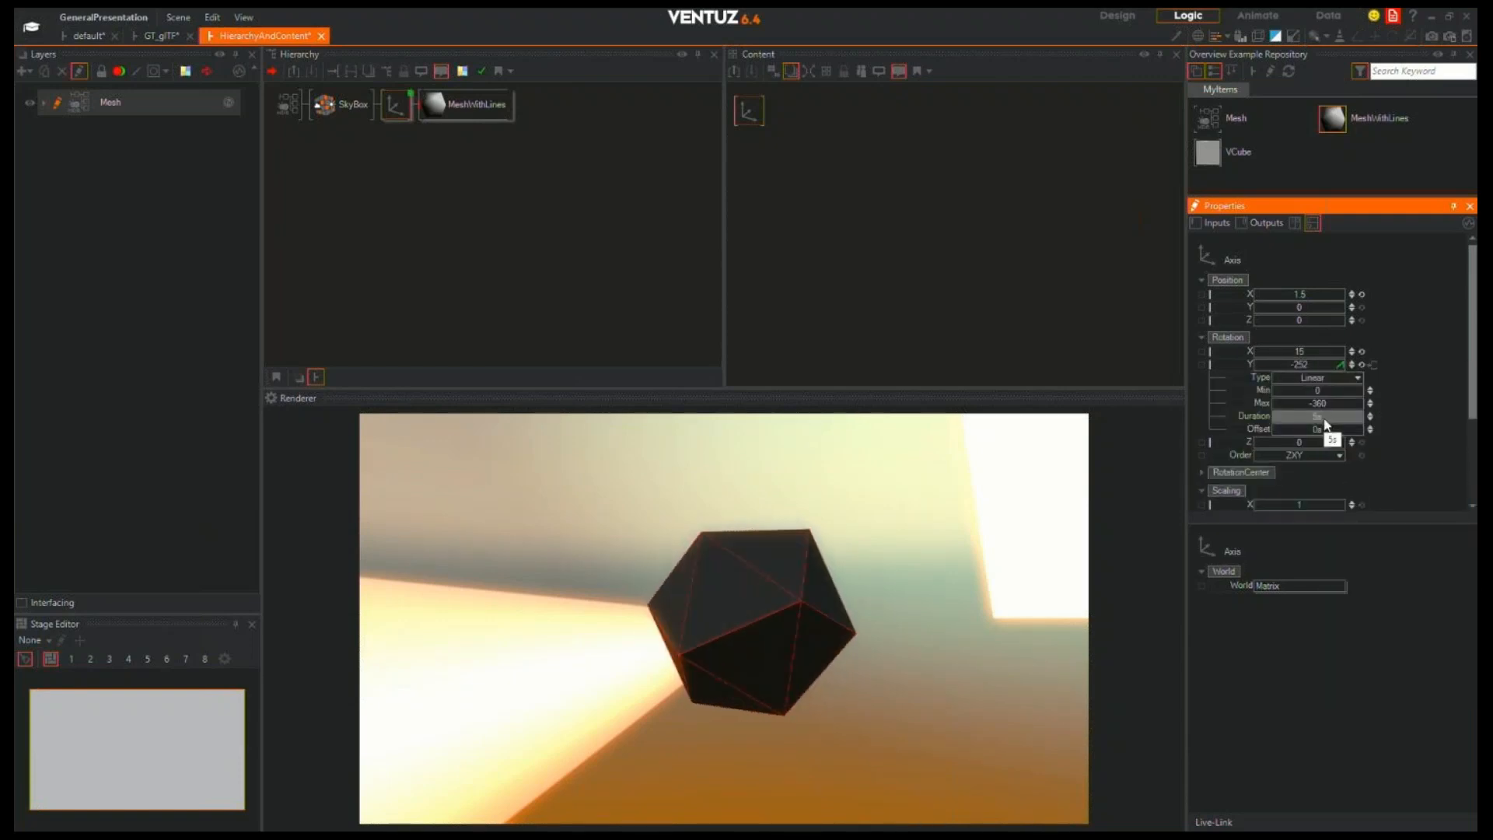
Convert the Y rotation's built-in animation into a separate mover node and line it up beside the Axis in the content
{"action": "left_click", "coordinate": [1225, 366]}
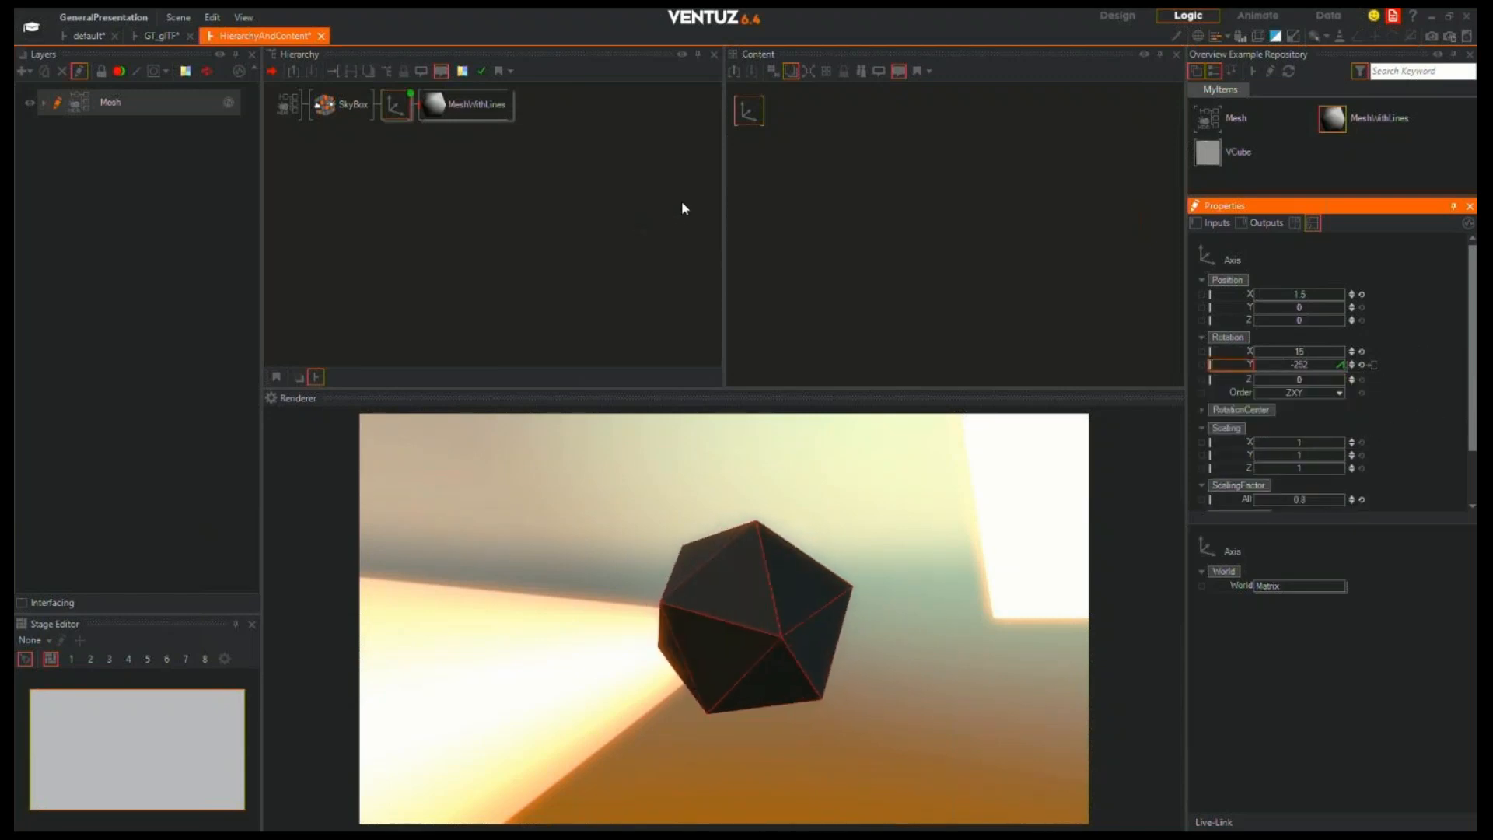
{"action": "left_click", "coordinate": [765, 134]}
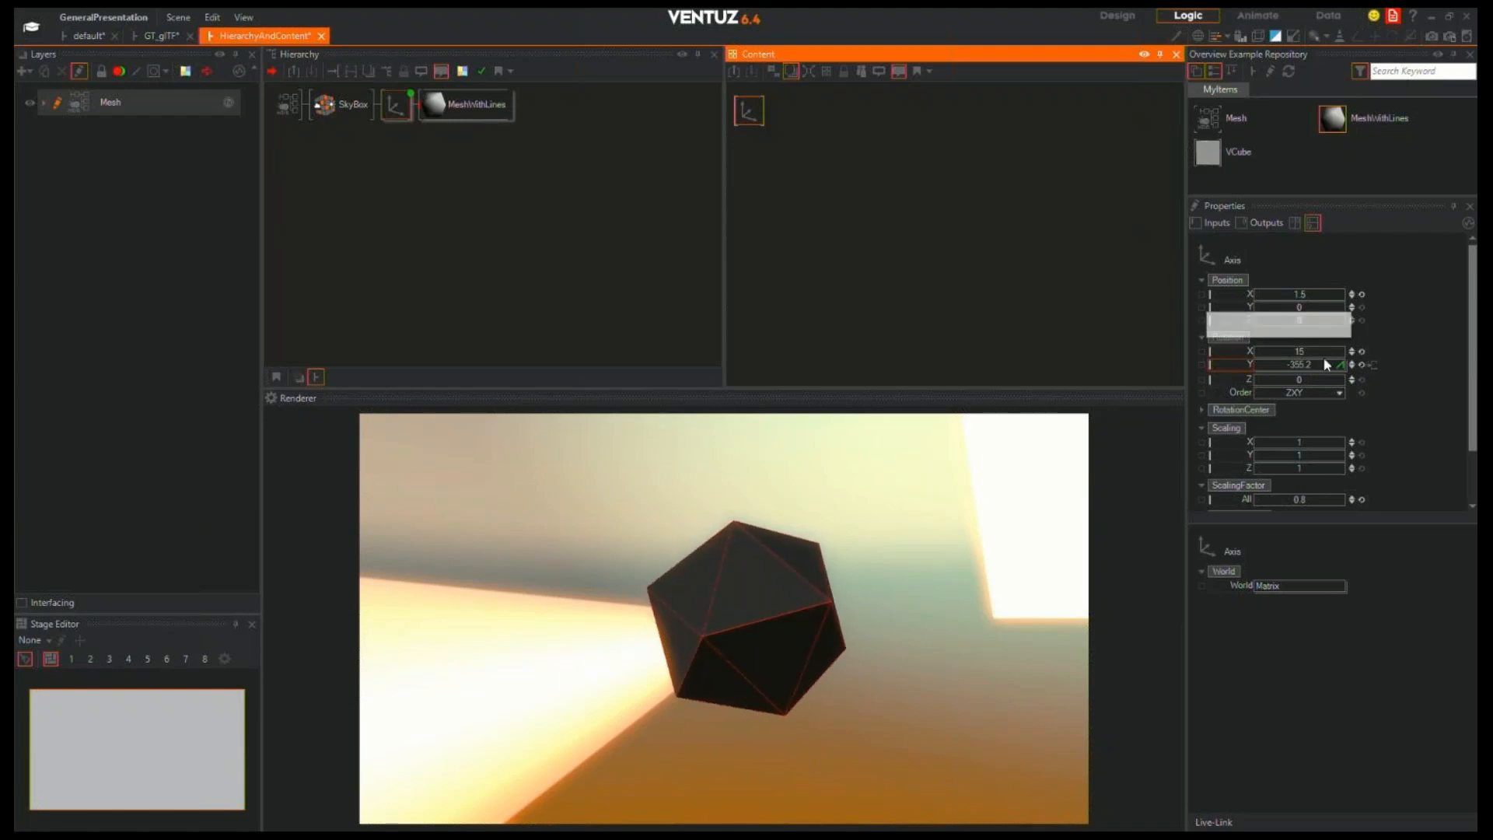
{"action": "left_click", "coordinate": [1373, 366]}
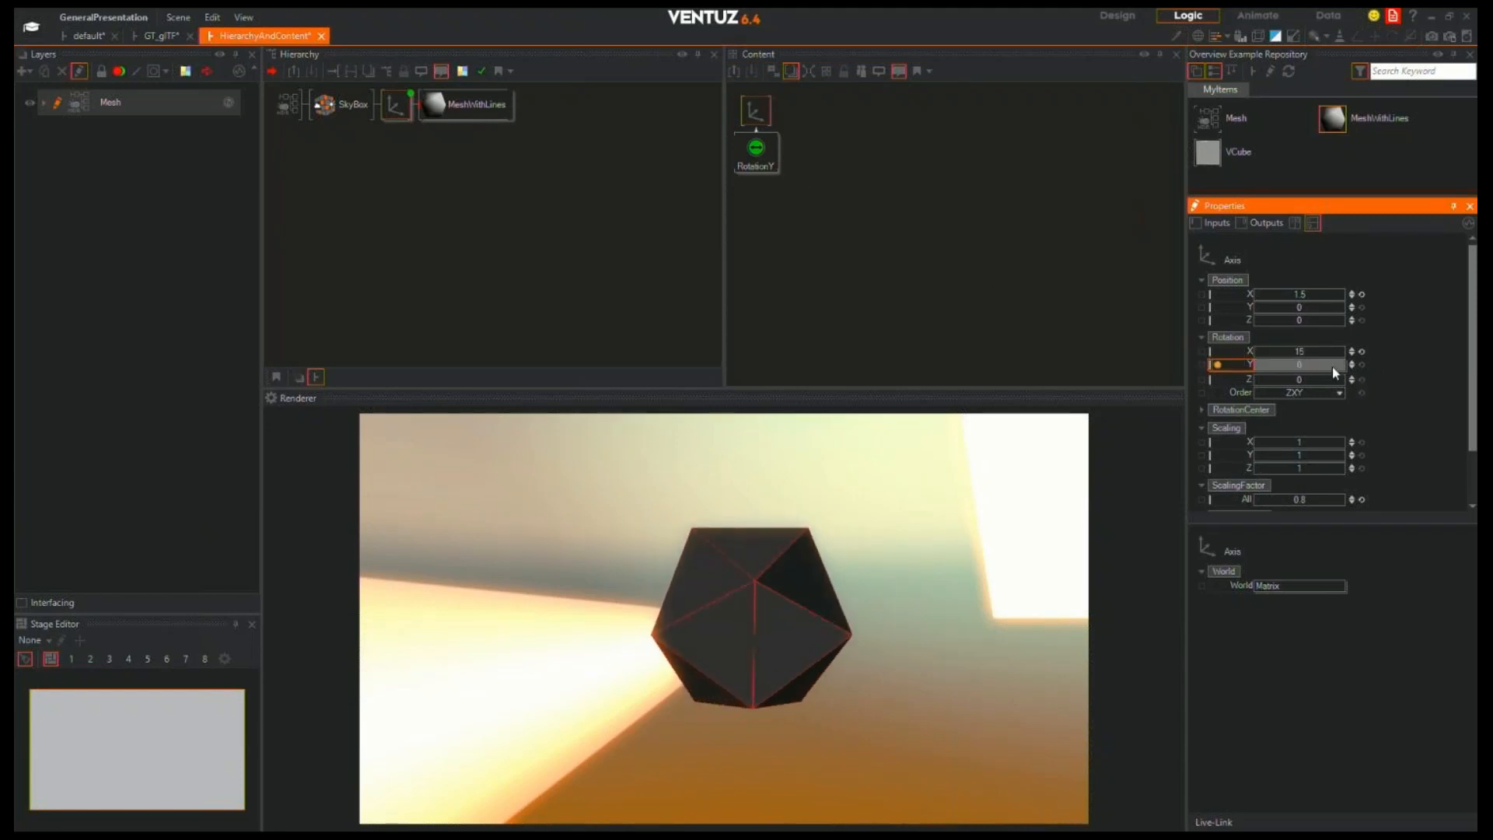
{"action": "left_click_drag", "start_coordinate": [761, 160], "coordinate": [912, 152]}
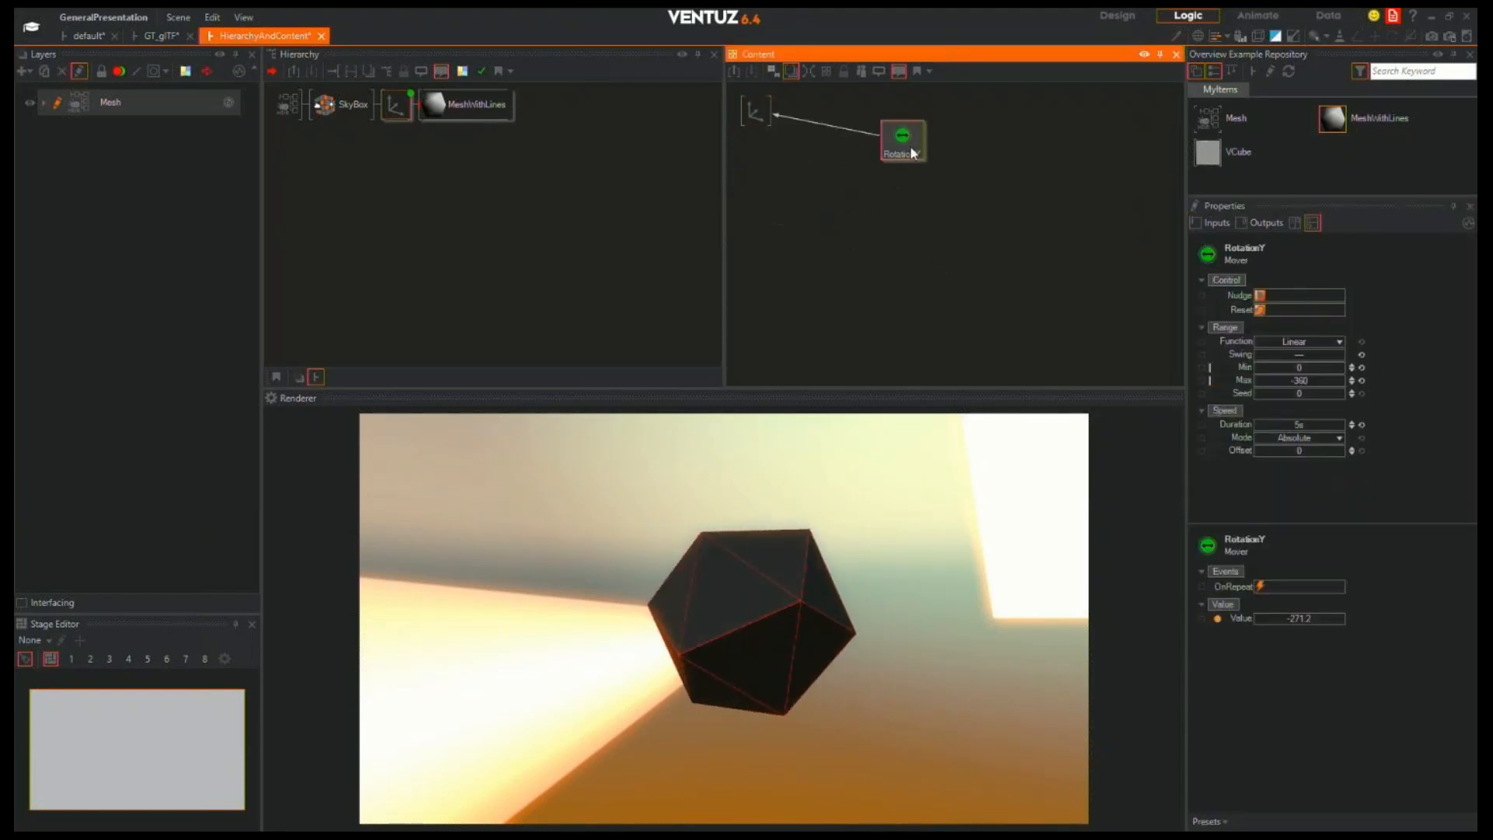
{"action": "mouse_move", "coordinate": [740, 115]}
{"action": "left_mouse_down"}
{"action": "mouse_move", "coordinate": [748, 155]}
{"action": "mouse_move", "coordinate": [748, 140]}
{"action": "left_mouse_up"}
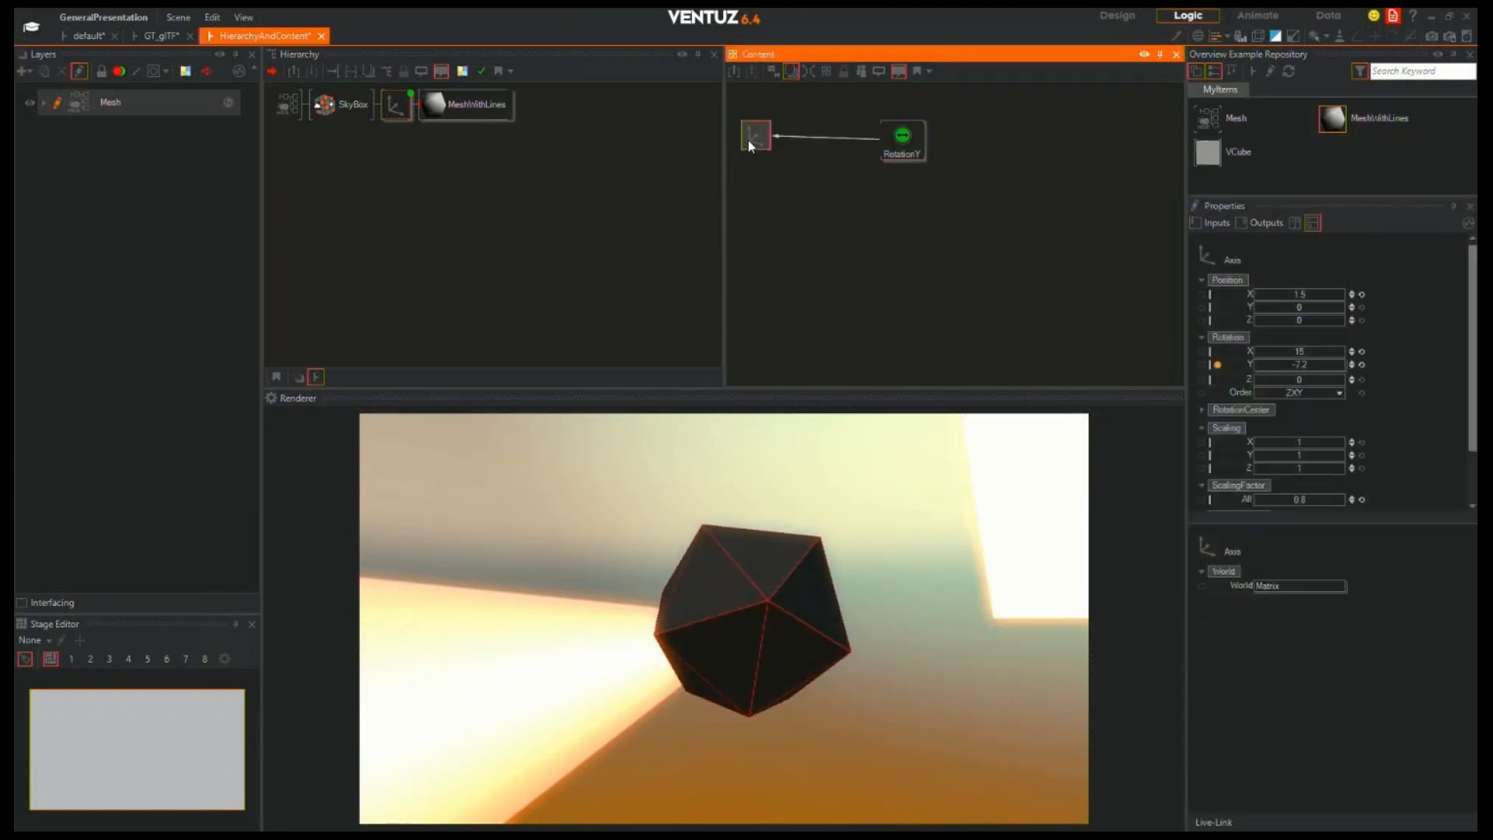
Examine the RotationY mover's range, speed and output value, and compare them with the Axis's bound Y rotation
{"action": "left_click", "coordinate": [904, 140]}
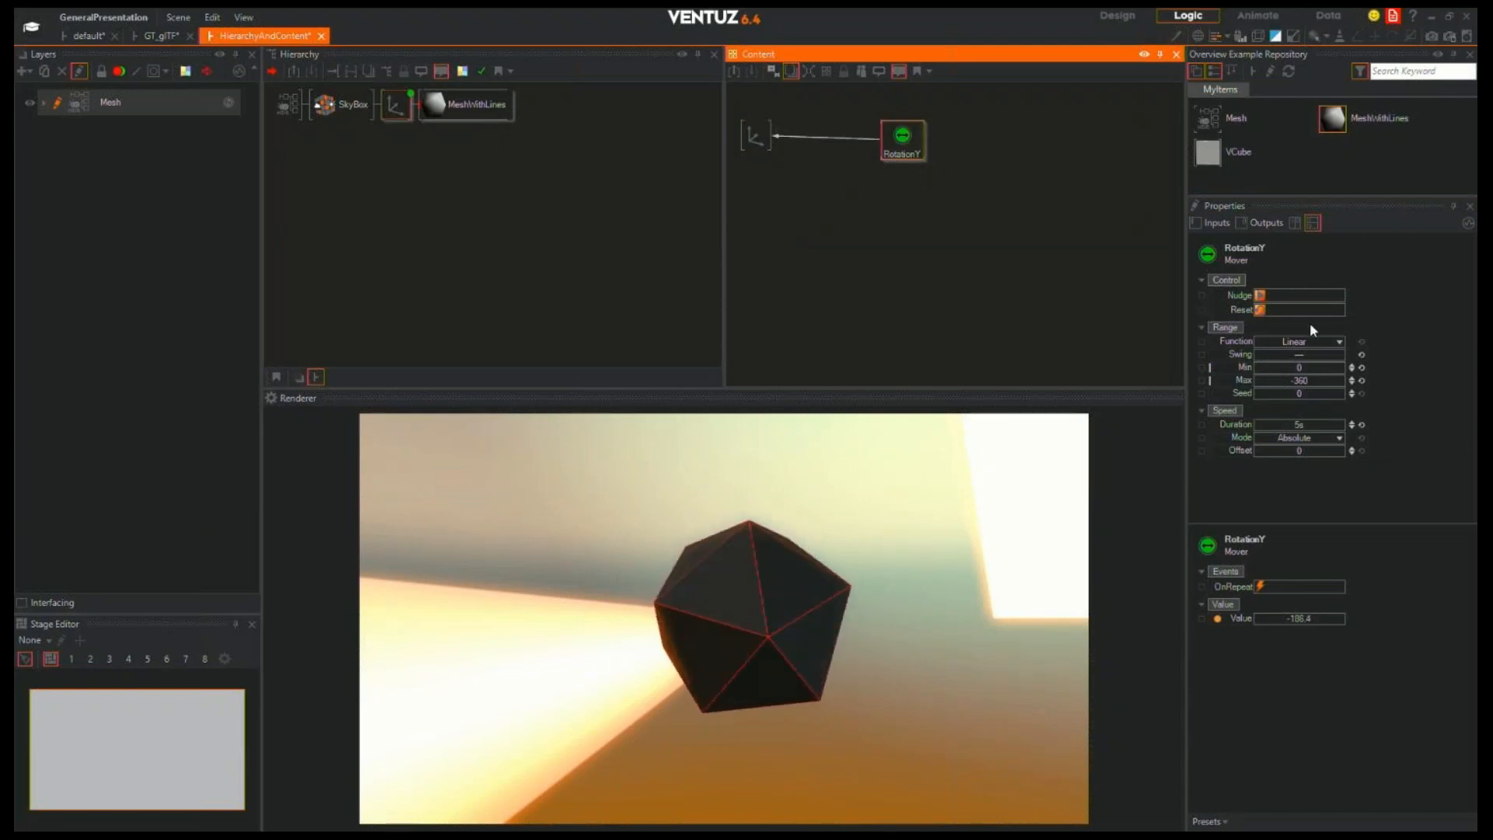
{"action": "left_click", "coordinate": [1356, 325]}
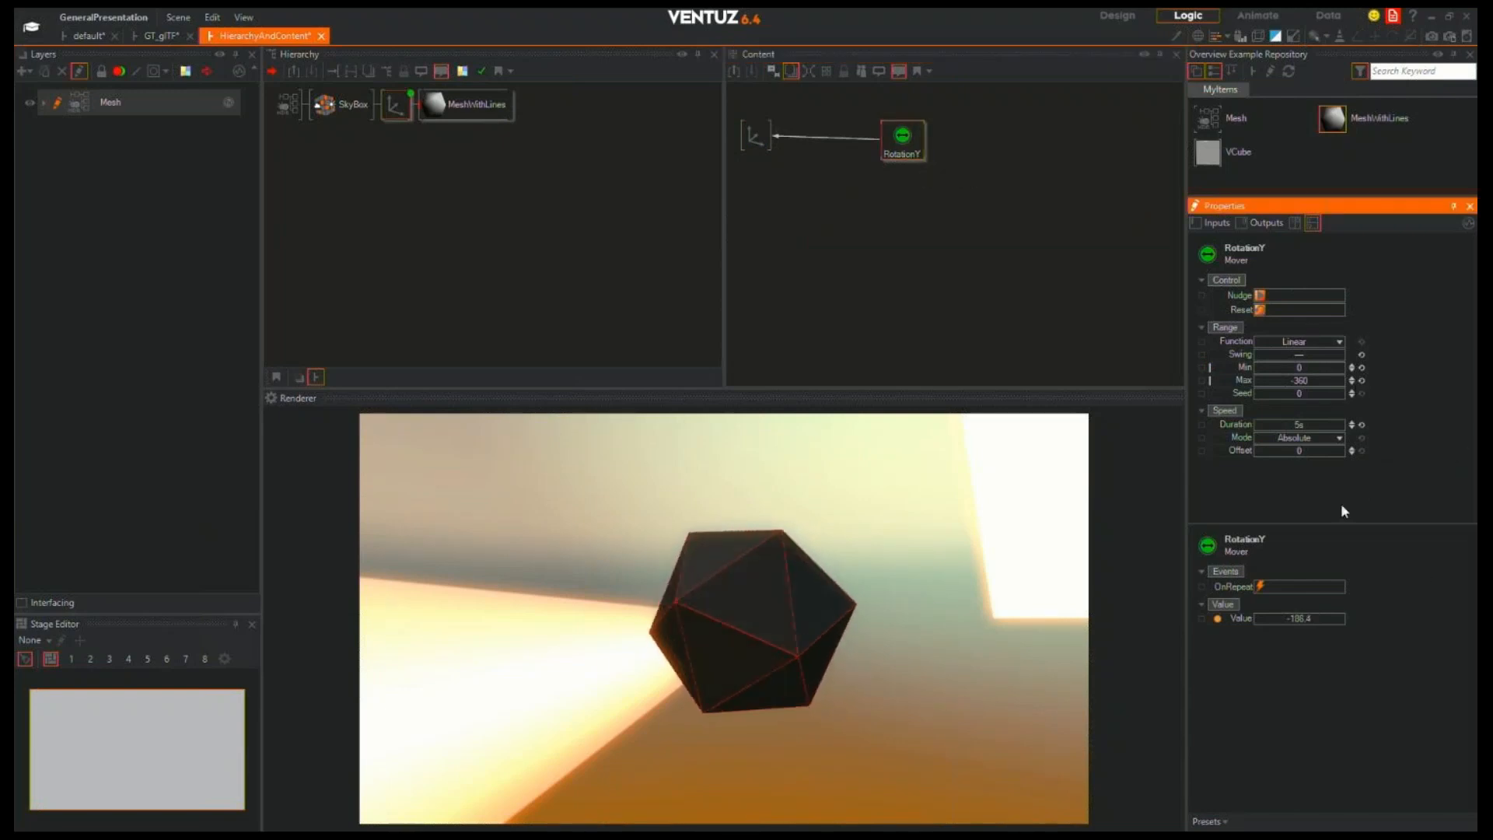
{"action": "left_click", "coordinate": [757, 137]}
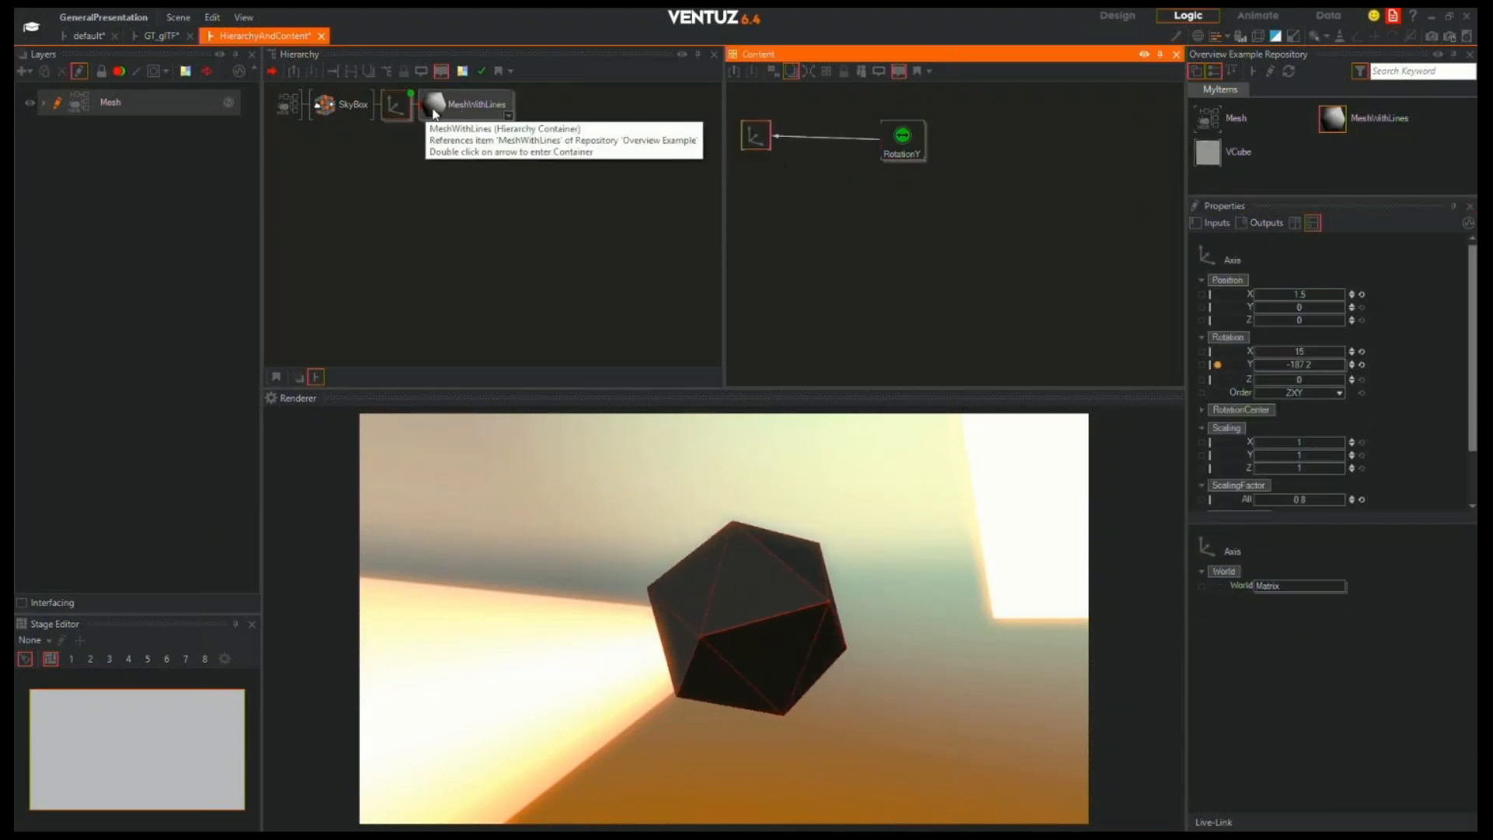
{"action": "scroll", "coordinate": [1383, 359], "scroll_direction": "down", "scroll_amount": 3}
{"action": "scroll", "coordinate": [1383, 358], "scroll_direction": "up", "scroll_amount": 3}
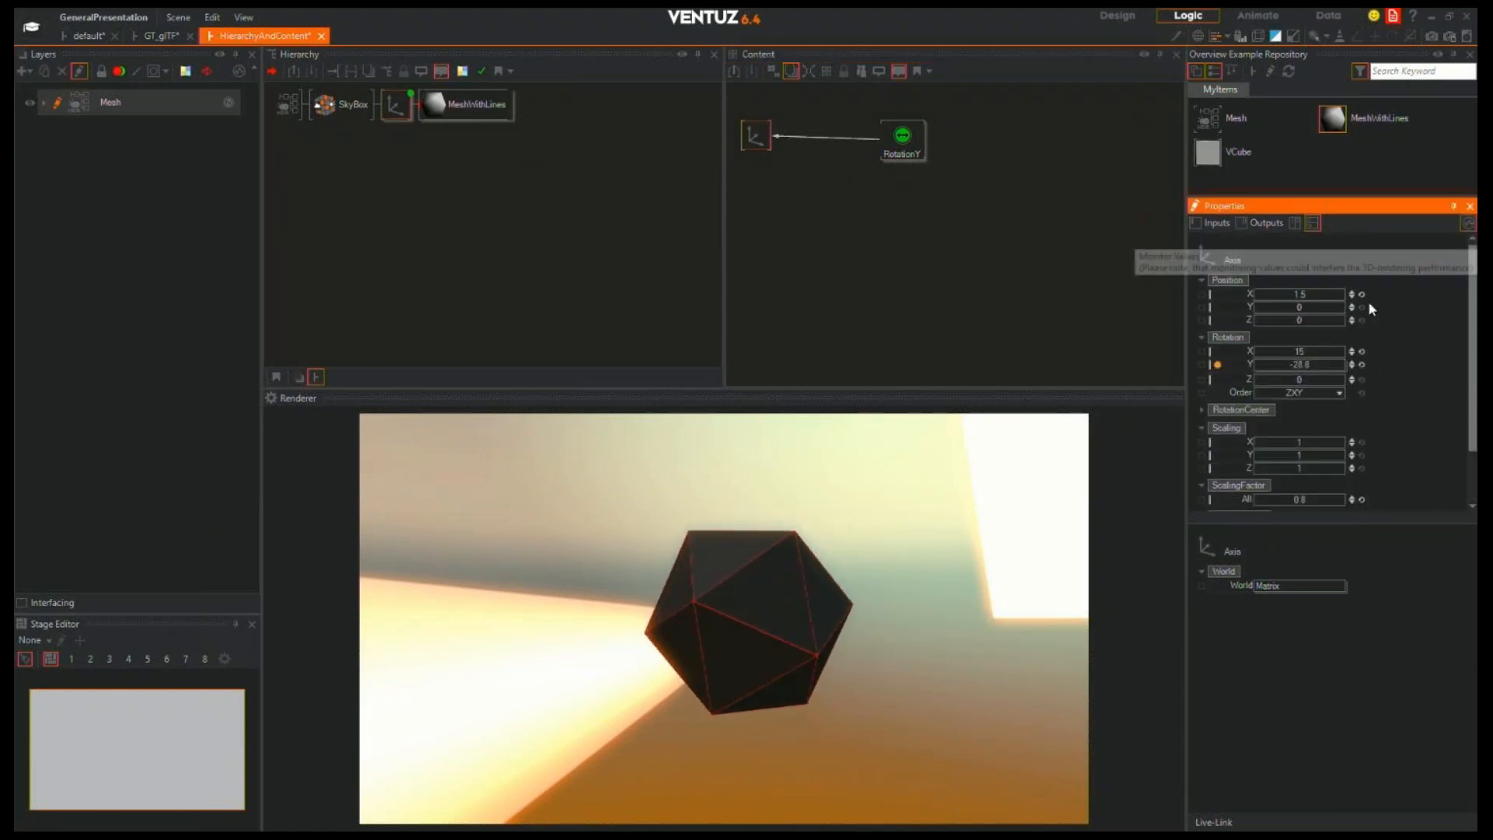
{"action": "left_click", "coordinate": [902, 138]}
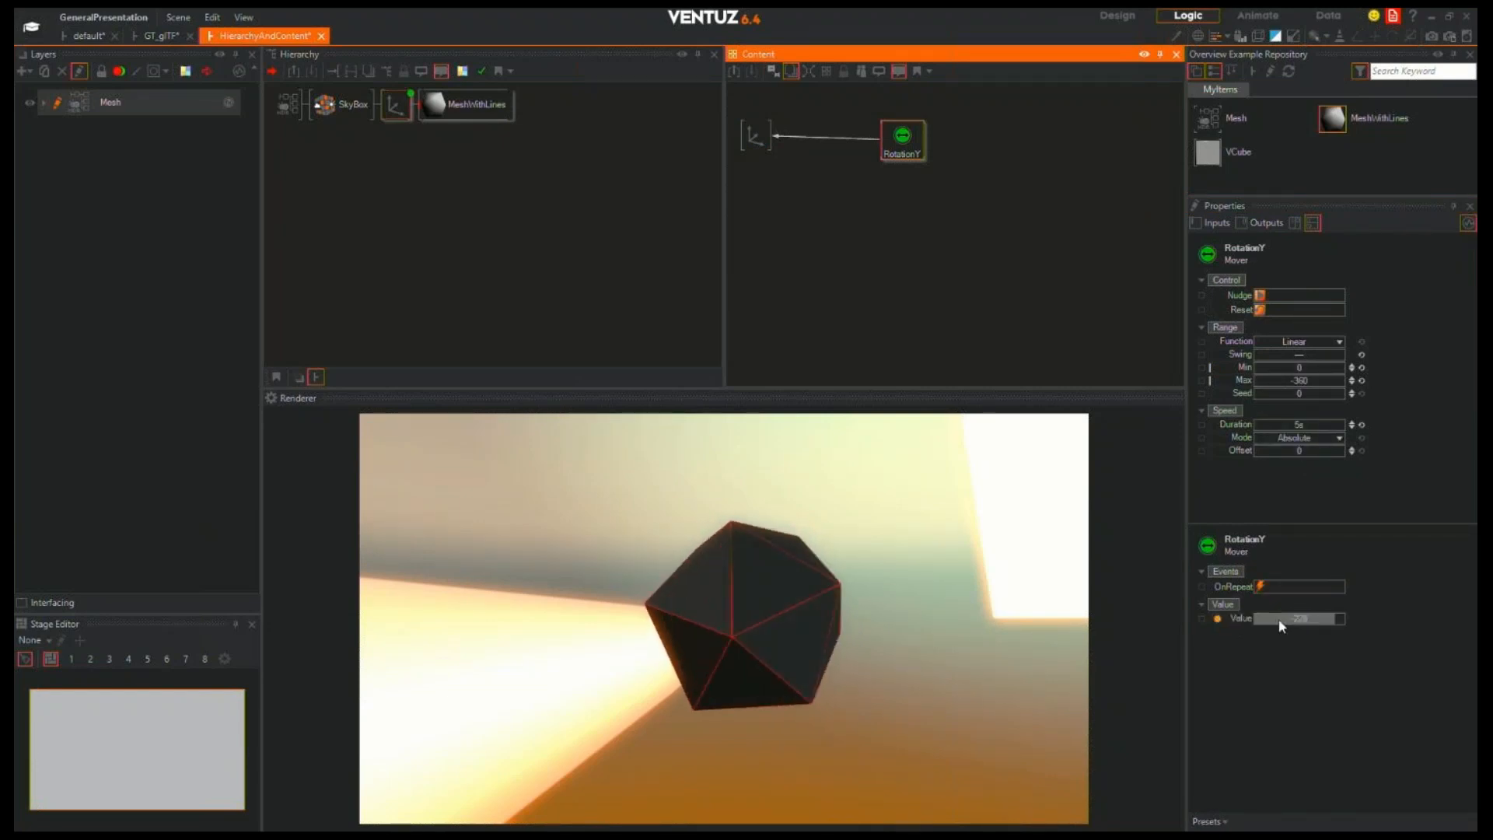
{"action": "left_click", "coordinate": [755, 136]}
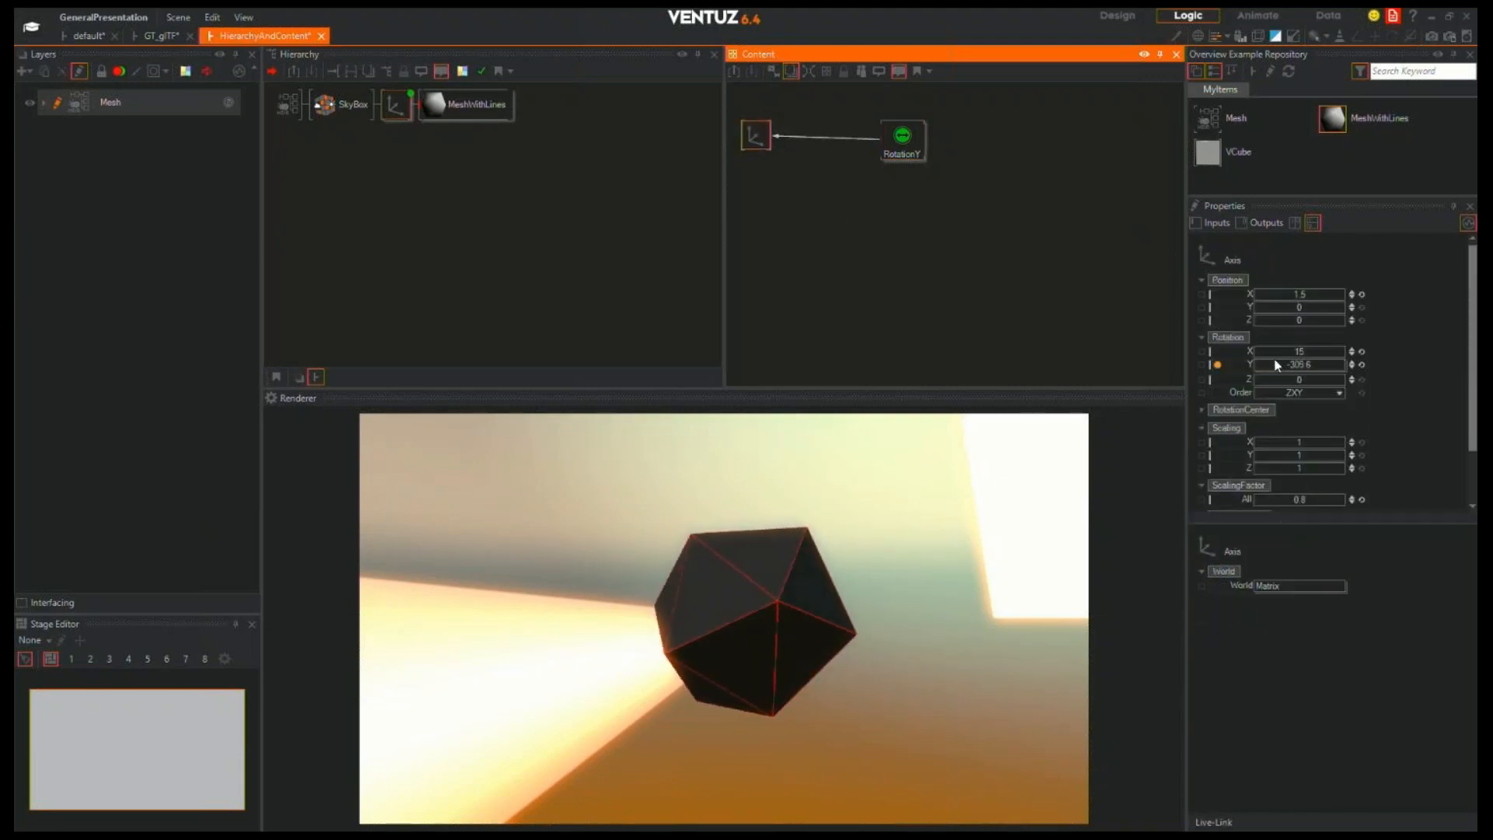
Duplicate the Axis together with its MeshWithLines container, and delete the copy's own RotationY mover
{"action": "left_click", "coordinate": [404, 105]}
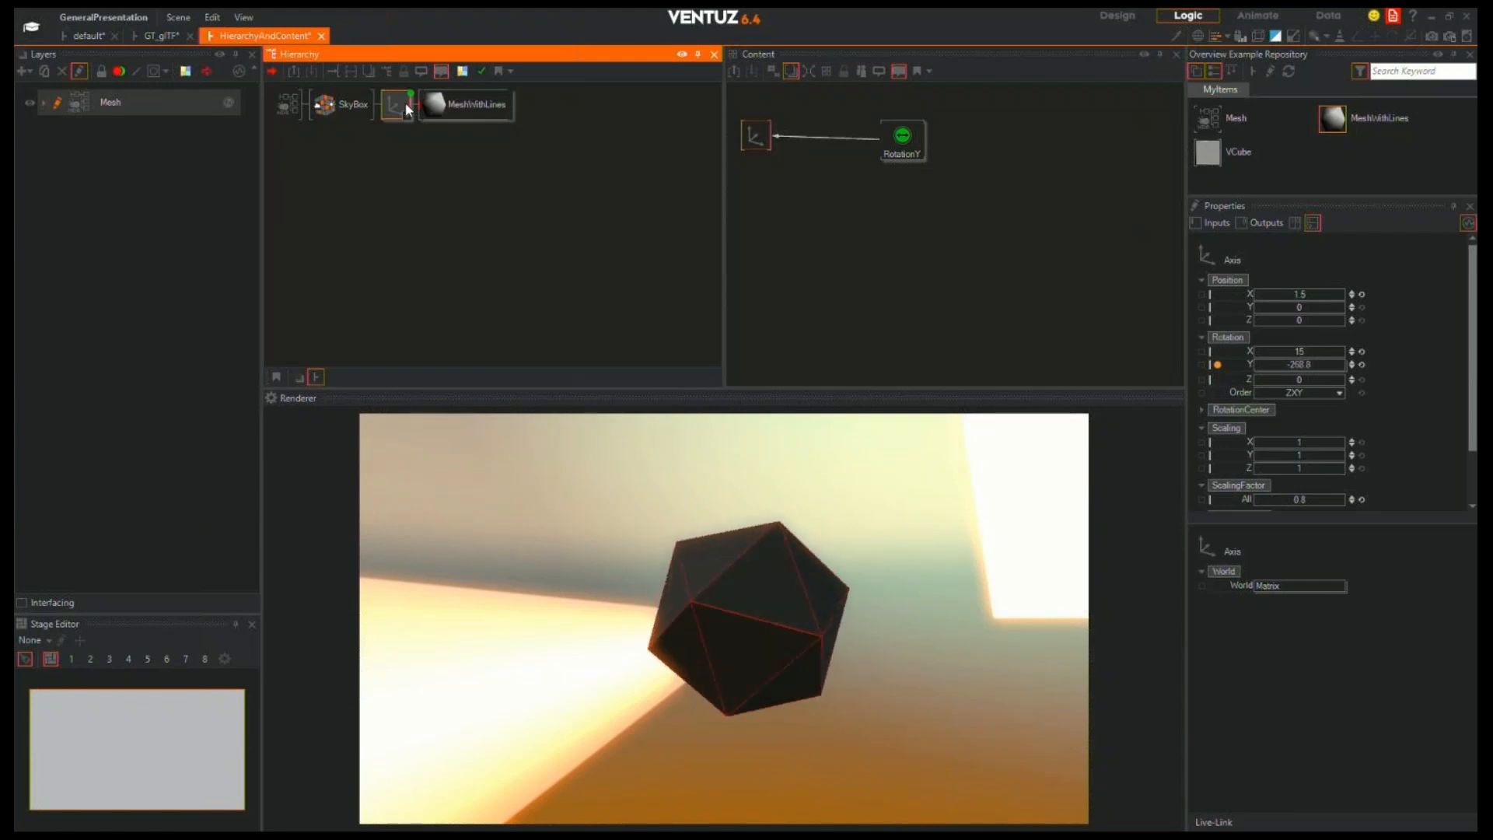
{"action": "key", "text": "ctrl+d"}
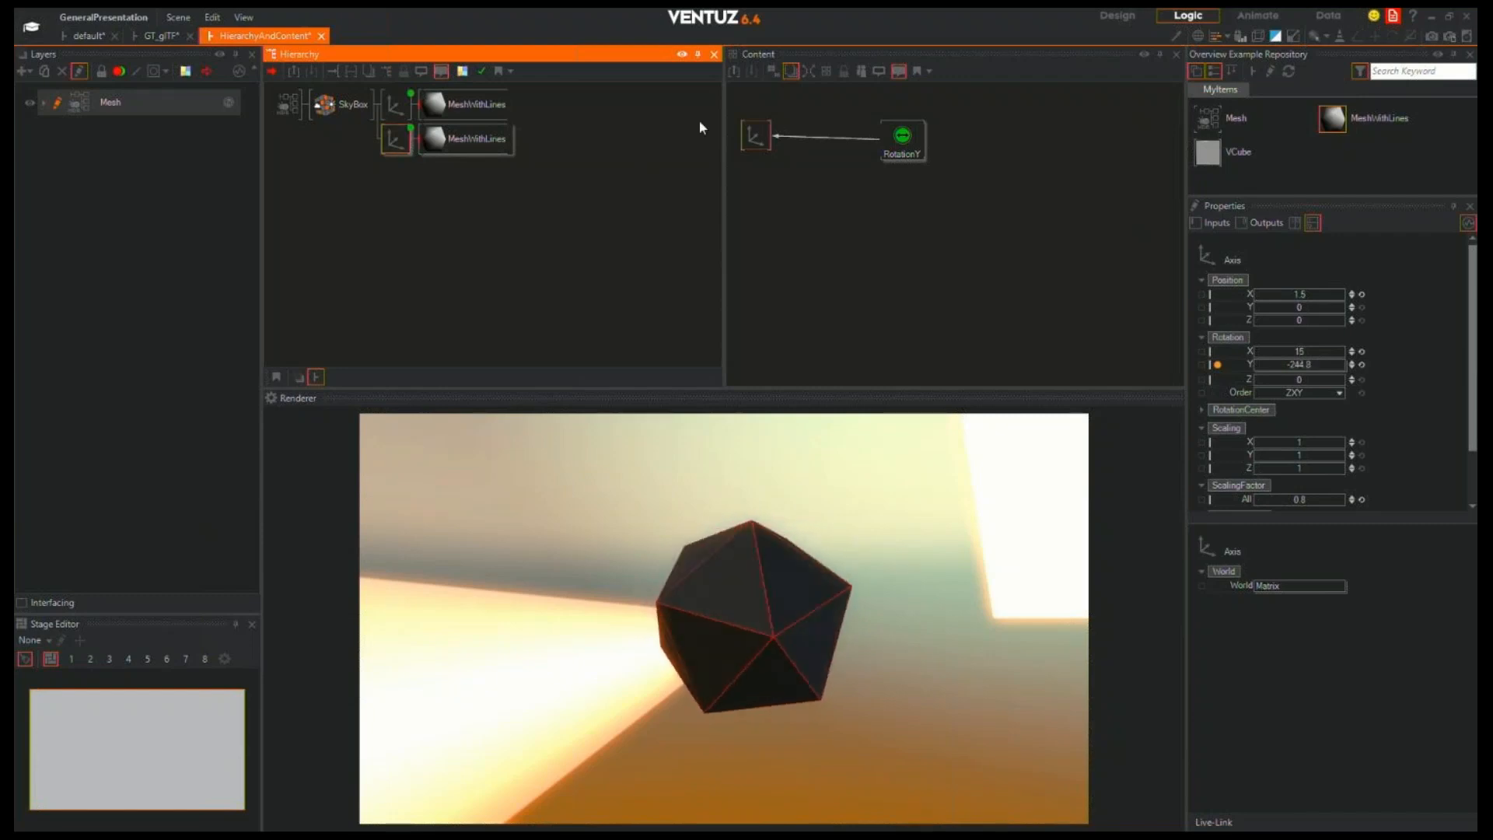
{"action": "left_click", "coordinate": [395, 104], "text": "ctrl"}
{"action": "left_click", "coordinate": [903, 193]}
{"action": "key", "text": "Delete"}
Bind the duplicated Axis's Y rotation to the remaining RotationY mover
{"action": "left_click", "coordinate": [747, 169]}
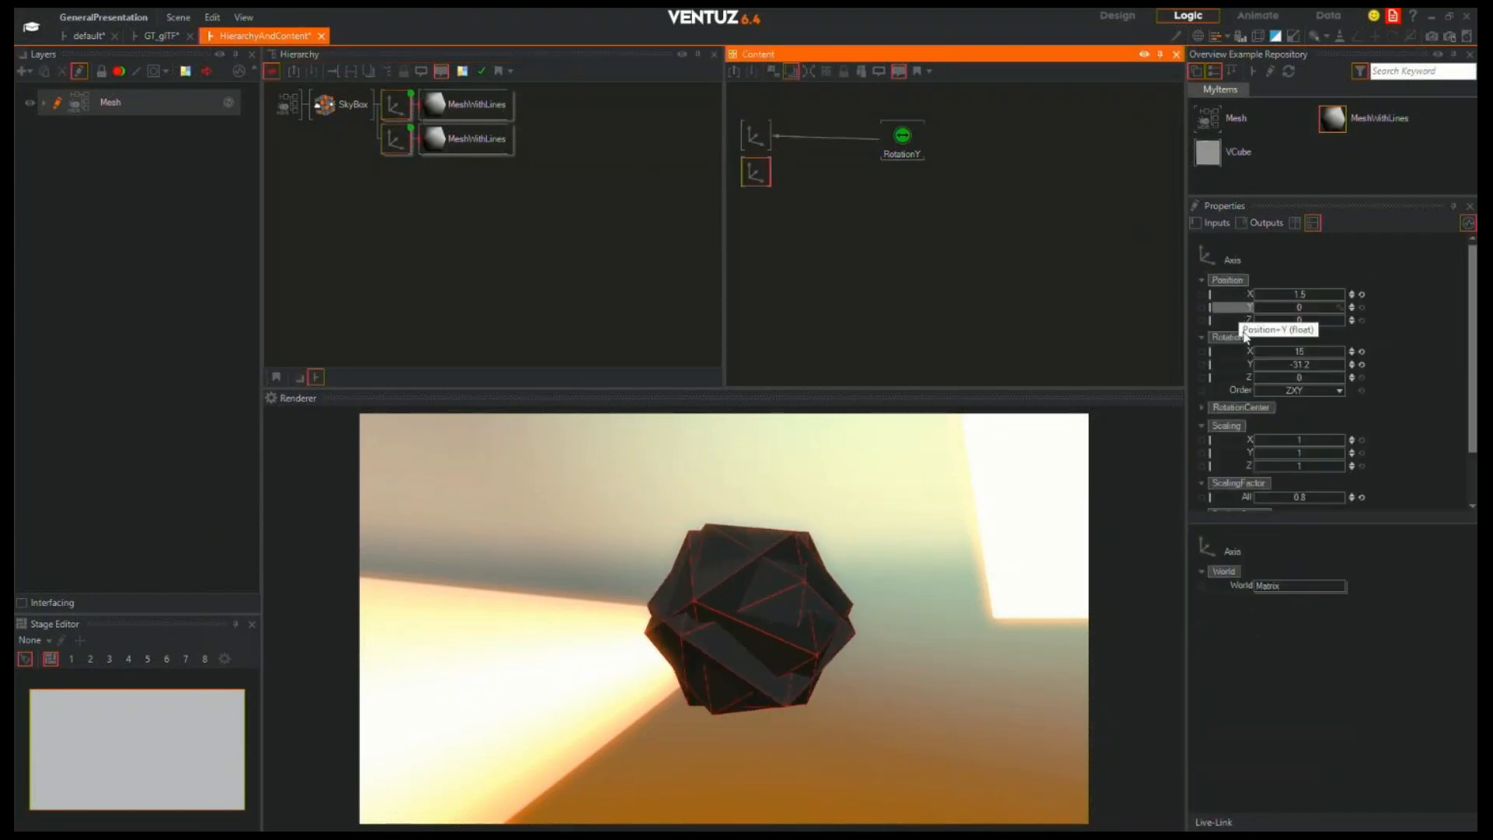
{"action": "left_click_drag", "start_coordinate": [1236, 364], "coordinate": [901, 155]}
Add an Excel Workbook node to the content and delete it again
{"action": "left_click", "coordinate": [977, 260]}
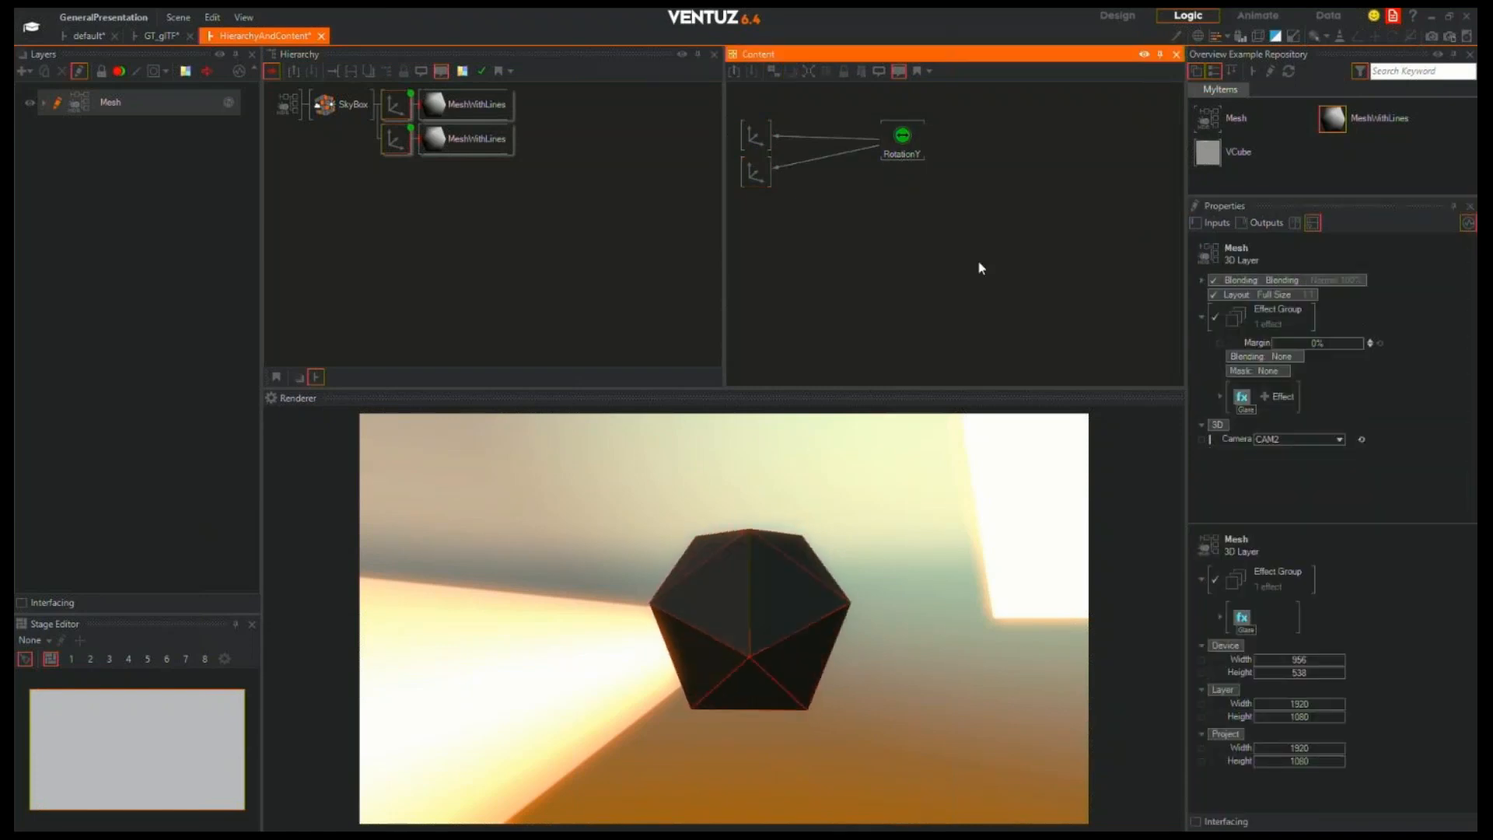
{"action": "type", "text": "exce"}
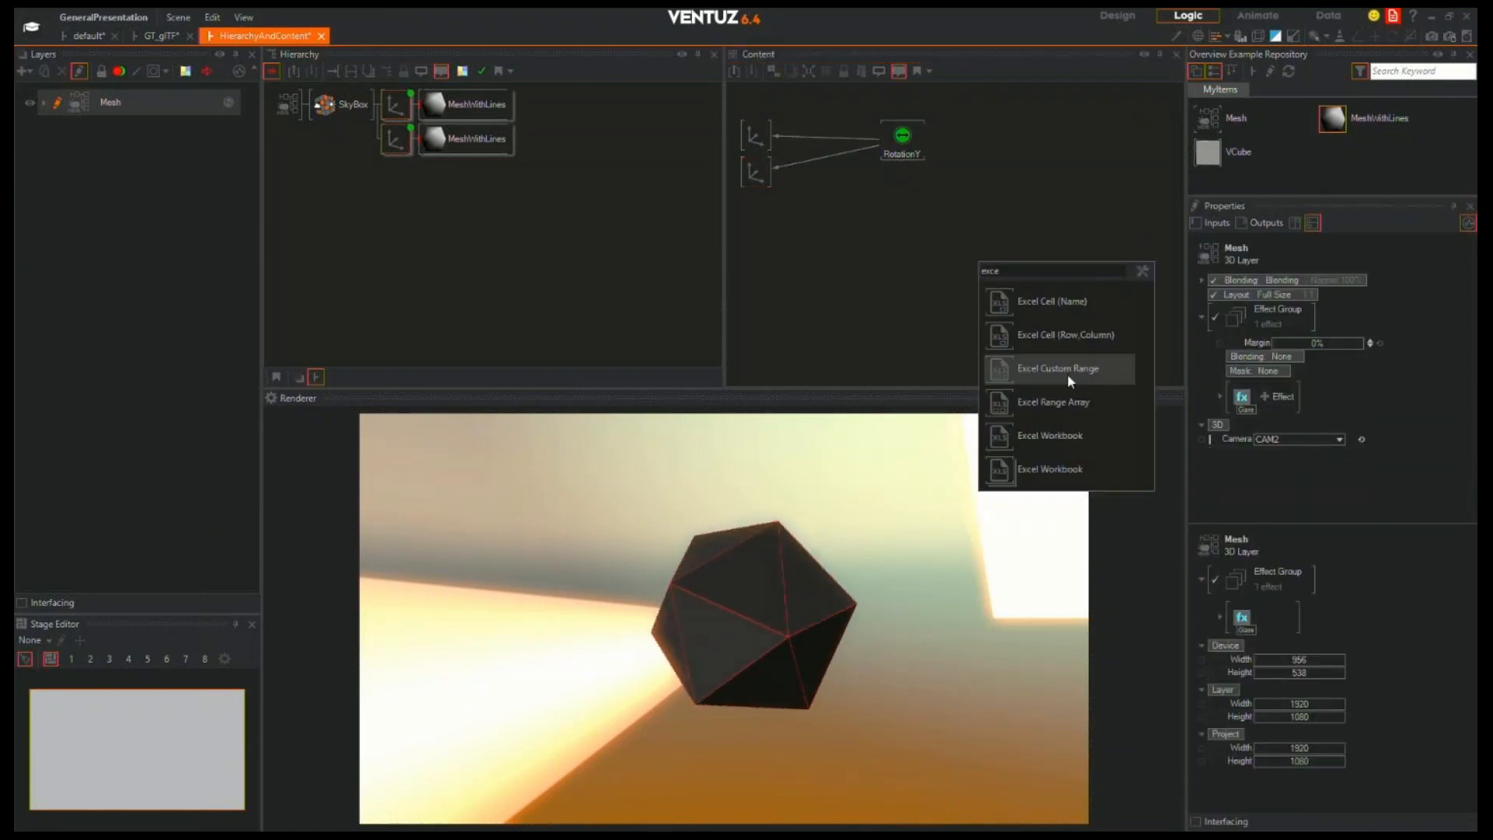
{"action": "left_click", "coordinate": [1058, 469]}
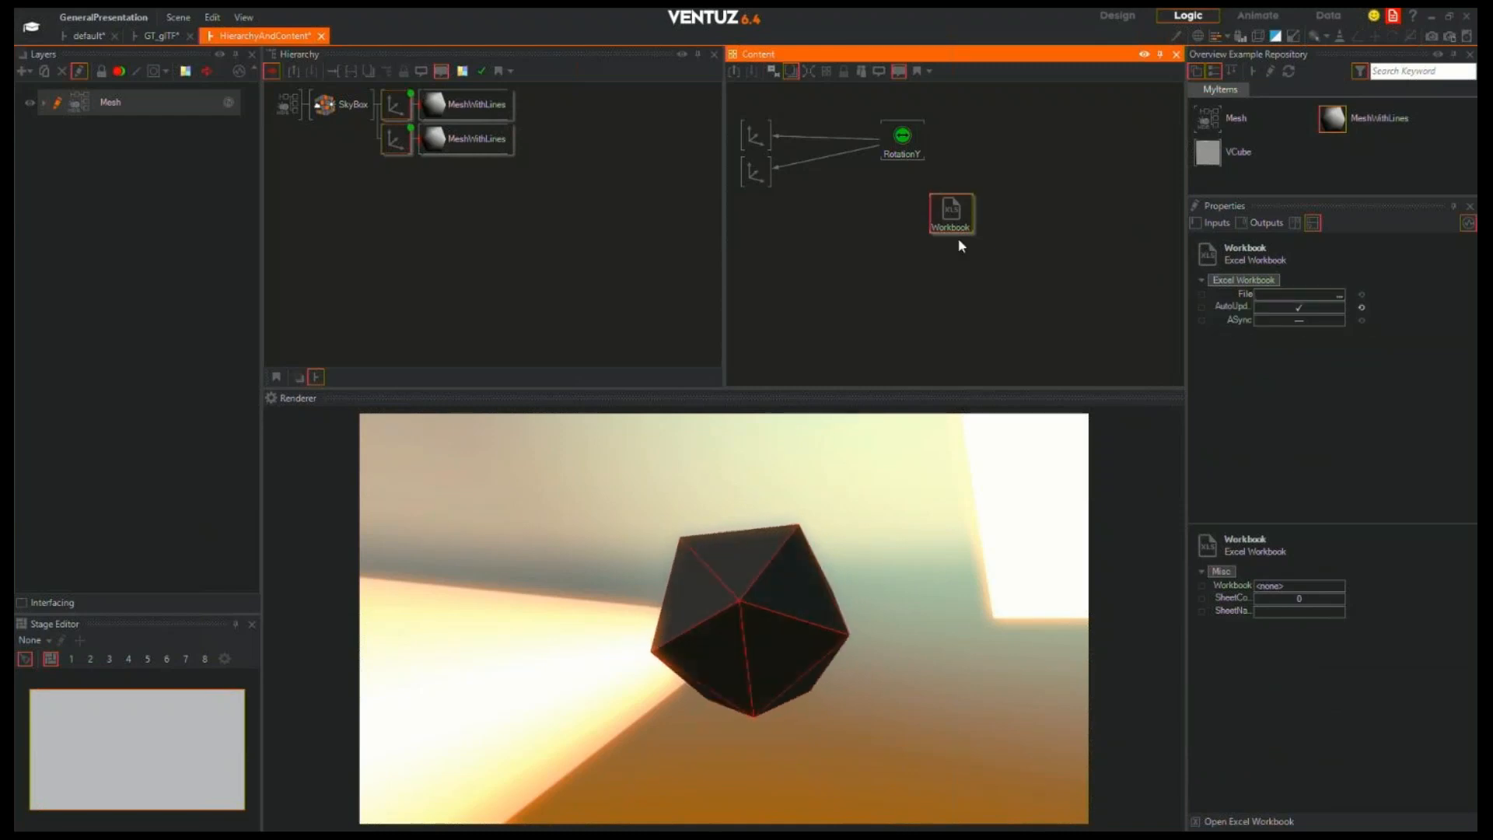
{"action": "key", "text": "Delete"}
{"action": "left_click", "coordinate": [620, 234]}
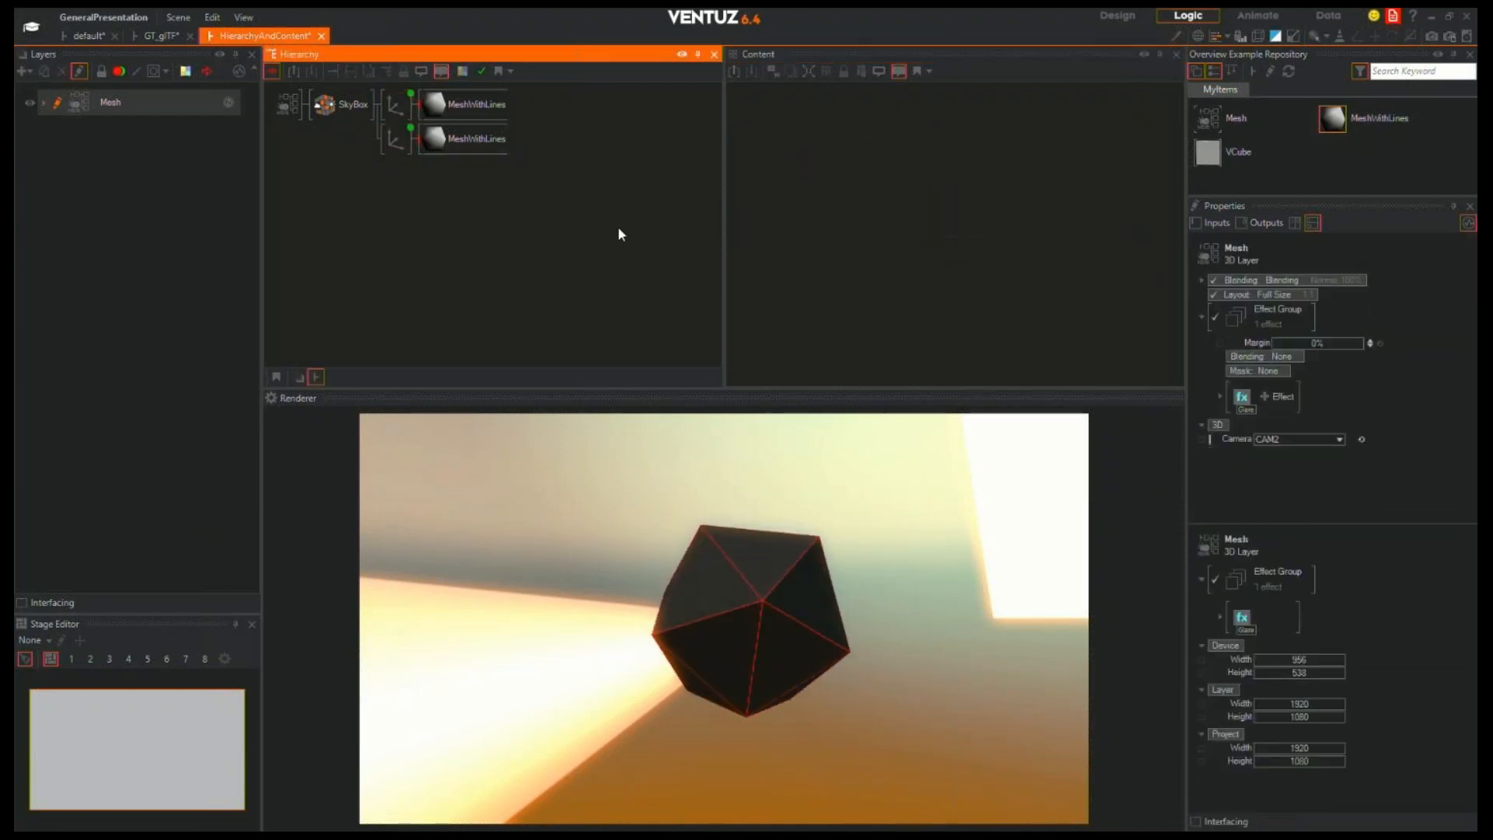
Add a DataBase node to the content of the Mesh layer
{"action": "double_click", "coordinate": [911, 291]}
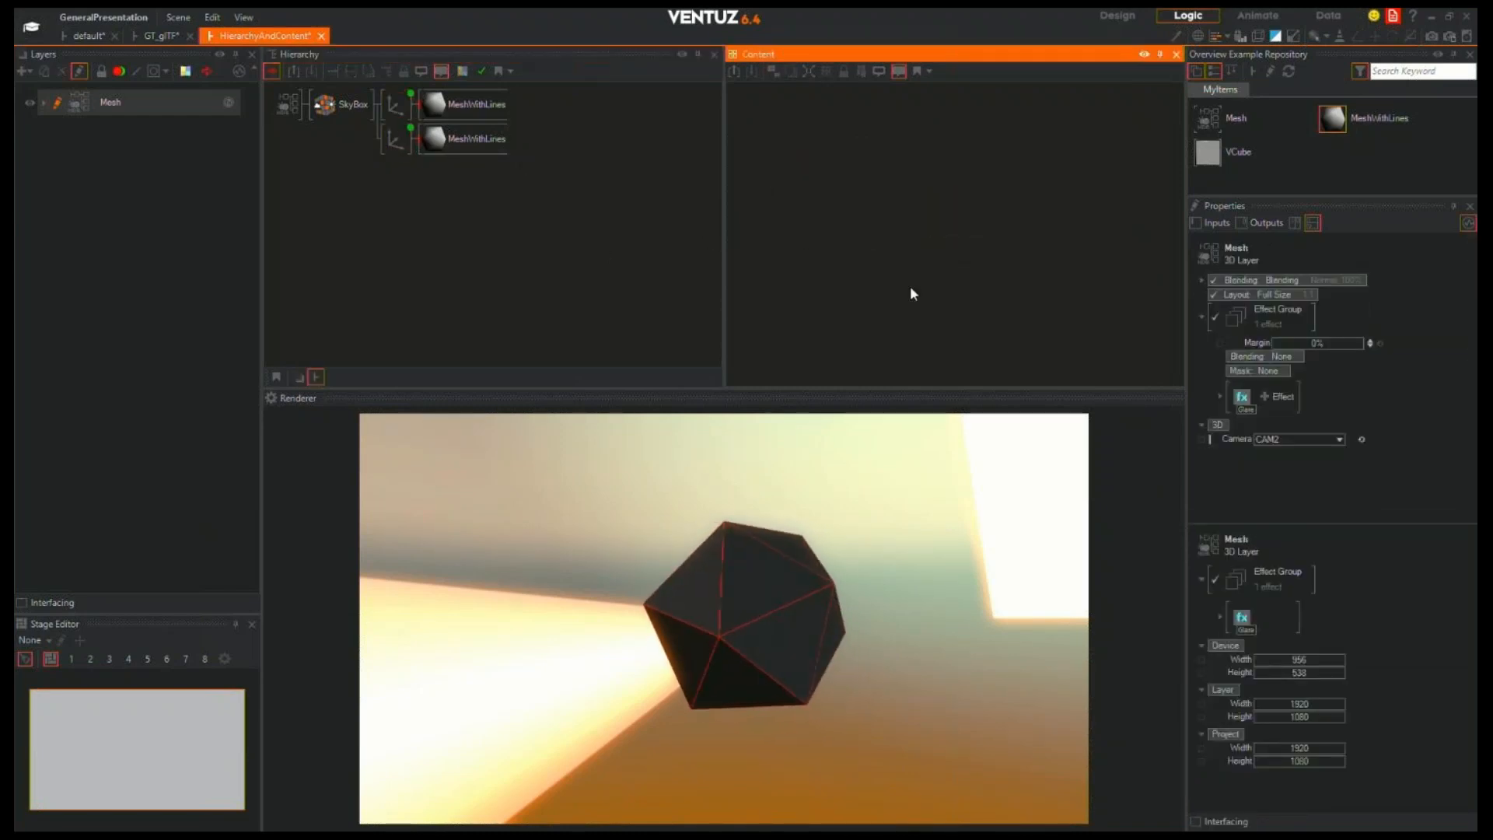
{"action": "type", "text": "data"}
{"action": "key", "text": "Down"}
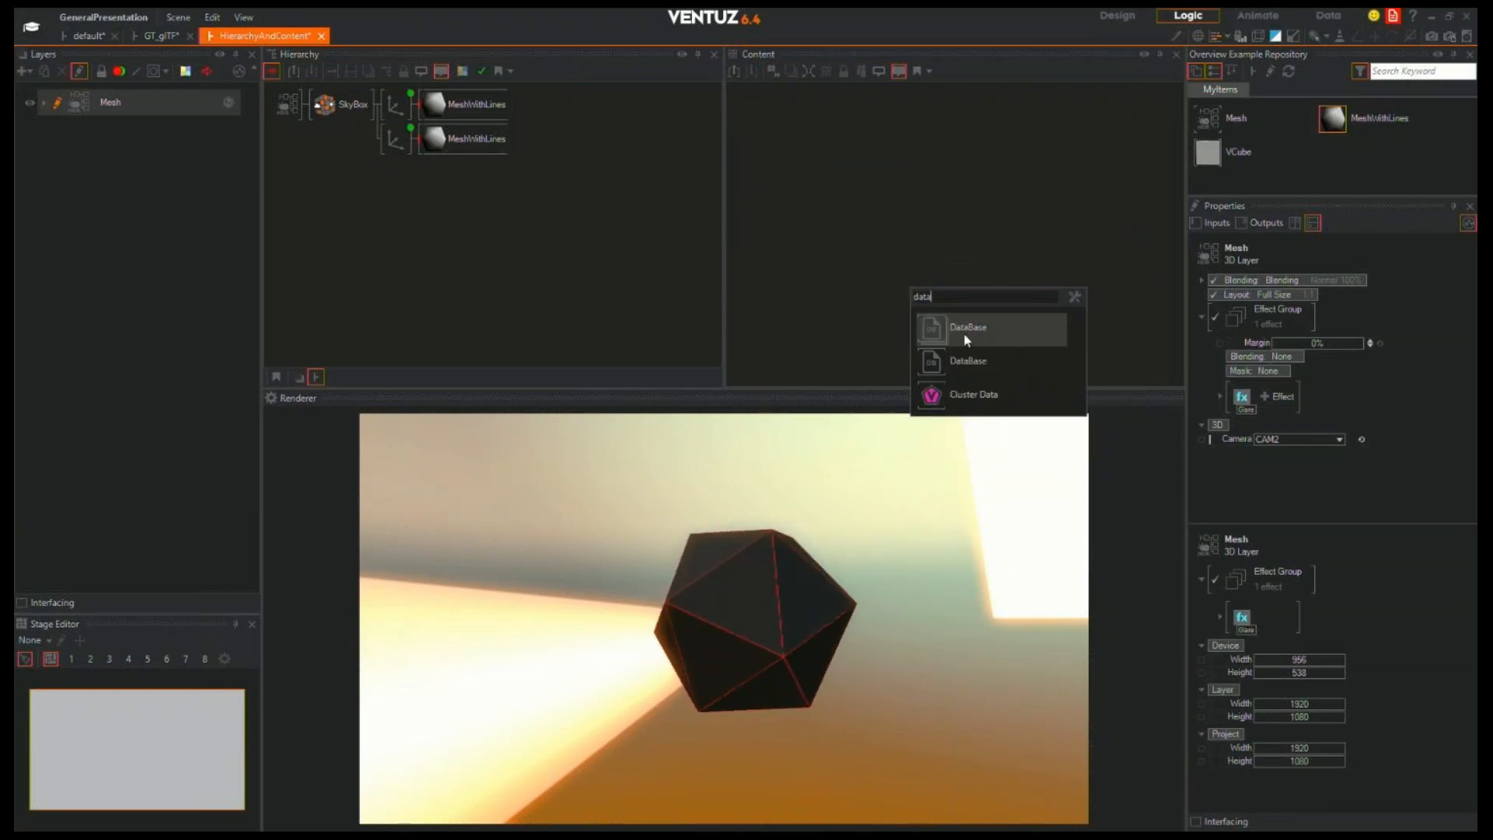
{"action": "key", "text": "Return"}
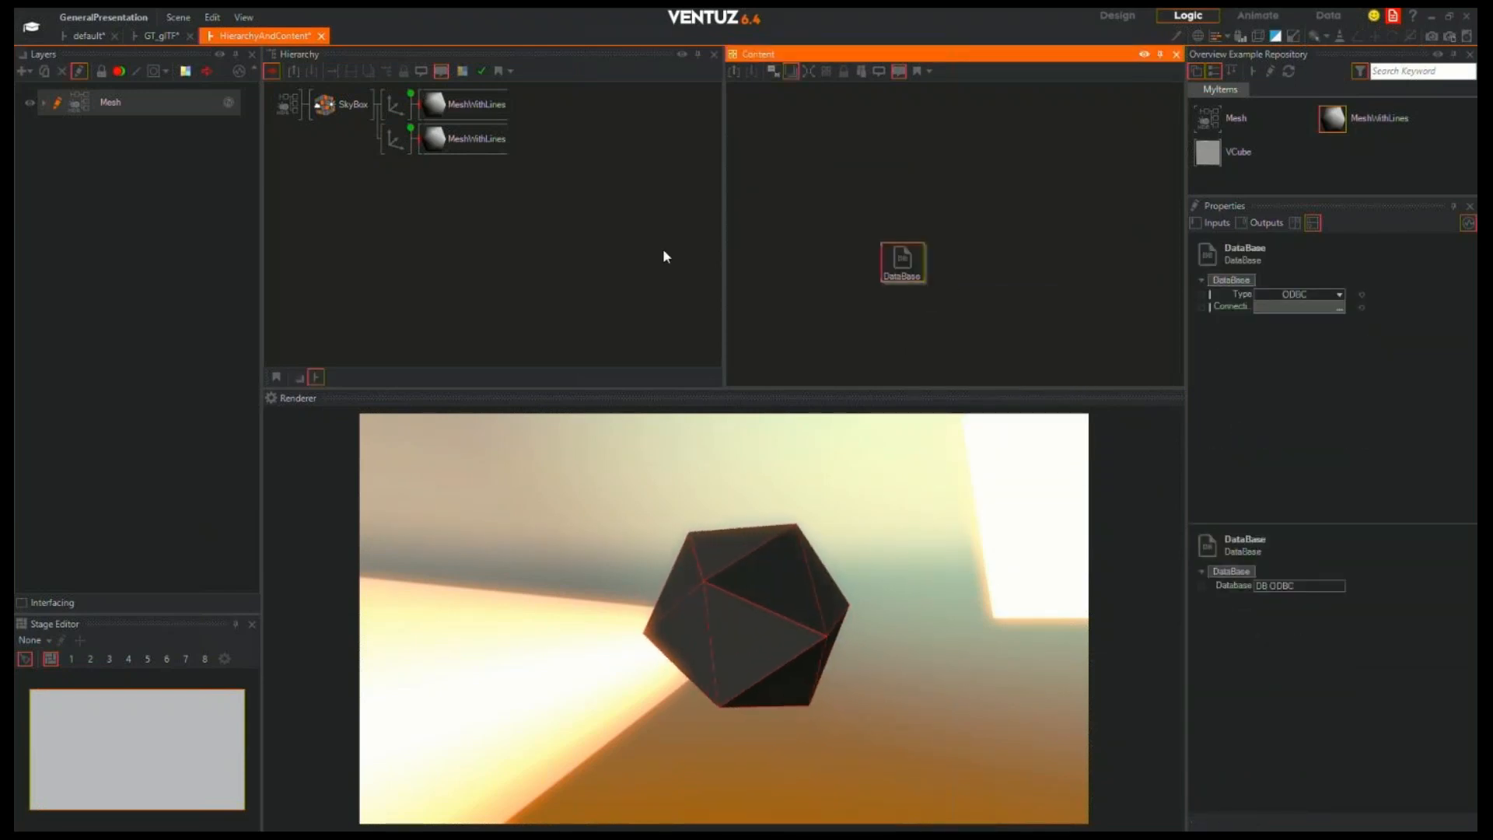
{"action": "left_click", "coordinate": [590, 258]}
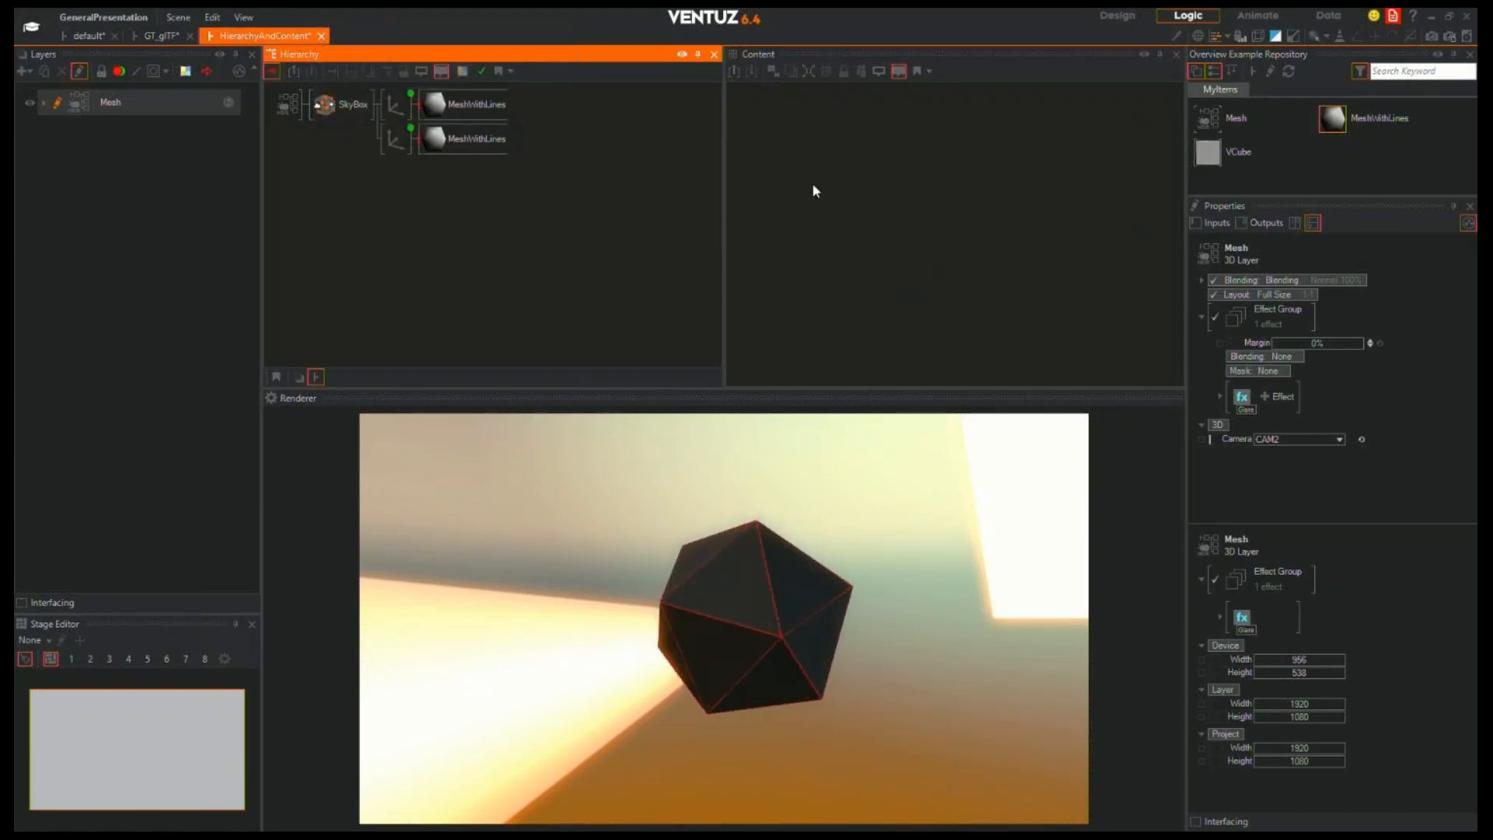
Switch to the default scene, examine the node network around MAIN_COLOR in the Engine layer's content, and start the presentation intro
{"action": "left_click", "coordinate": [395, 104]}
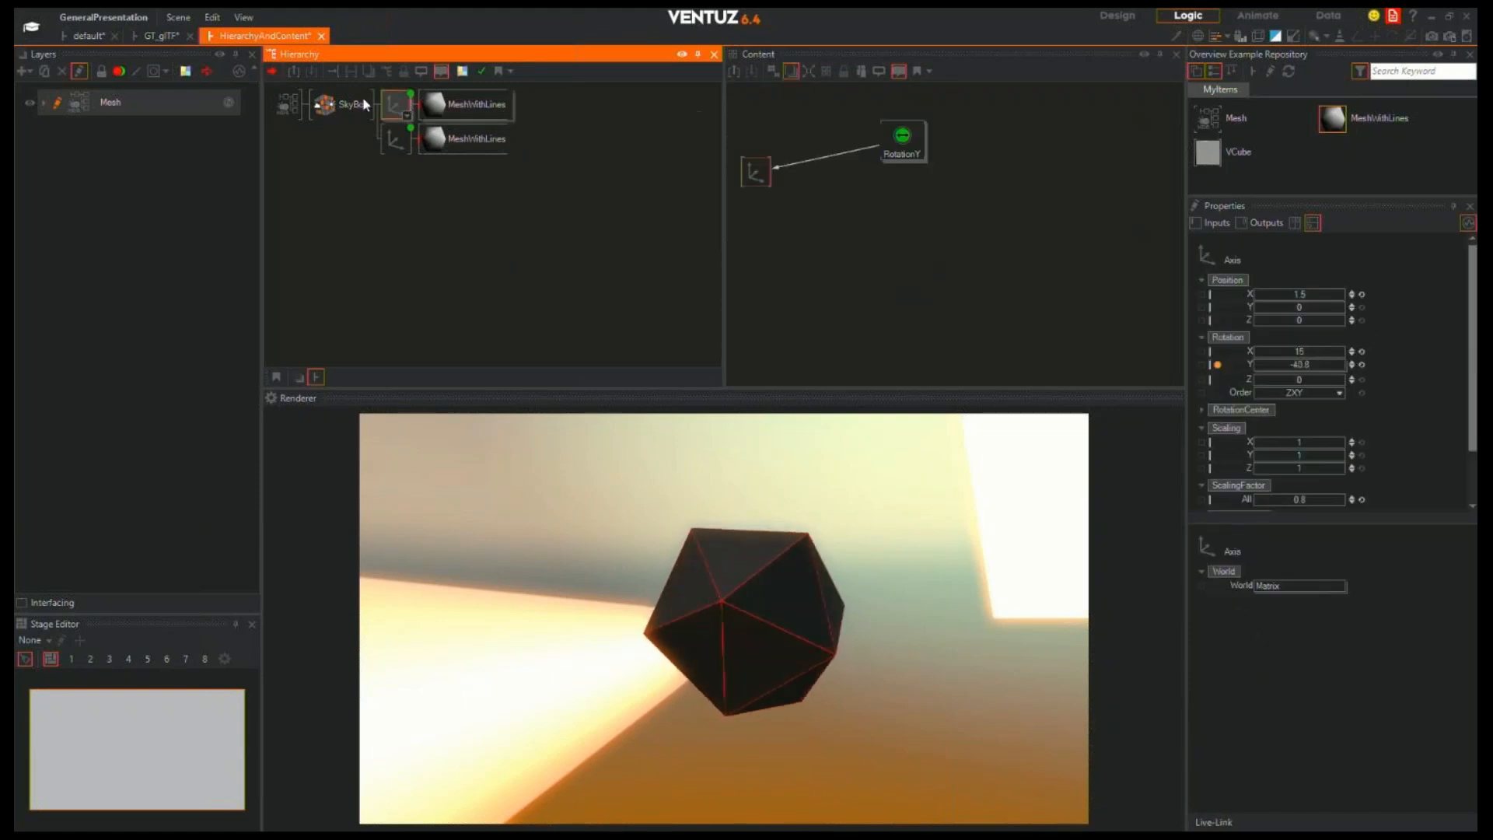
{"action": "left_click", "coordinate": [95, 37]}
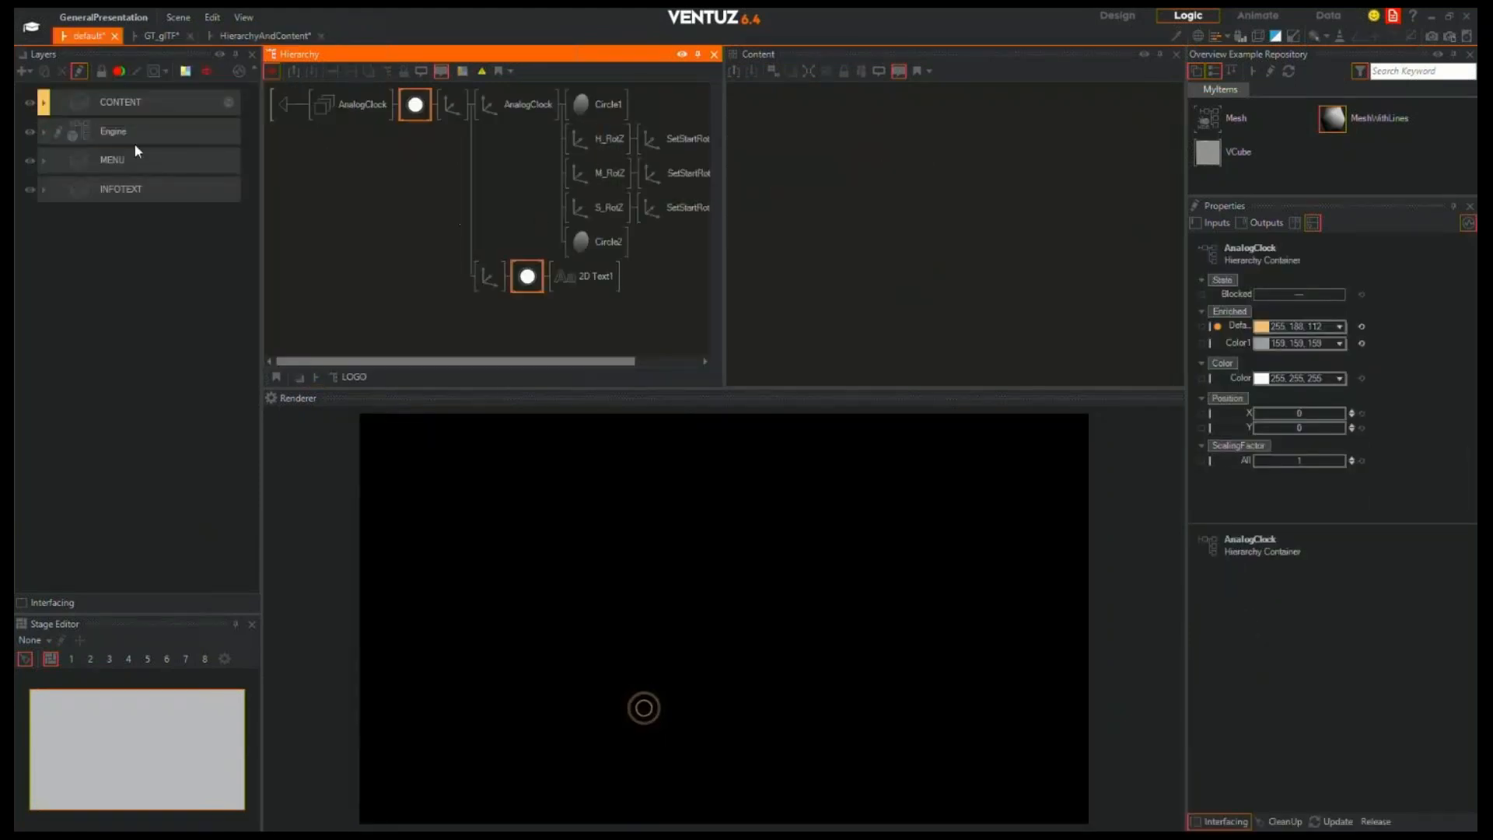
{"action": "left_click", "coordinate": [151, 134]}
{"action": "left_click", "coordinate": [966, 128]}
{"action": "middle_click_drag", "start_coordinate": [931, 204], "coordinate": [968, 185]}
{"action": "scroll", "coordinate": [1012, 260], "scroll_direction": "down", "scroll_amount": 2}
{"action": "scroll", "coordinate": [1013, 264], "scroll_direction": "down", "scroll_amount": 1}
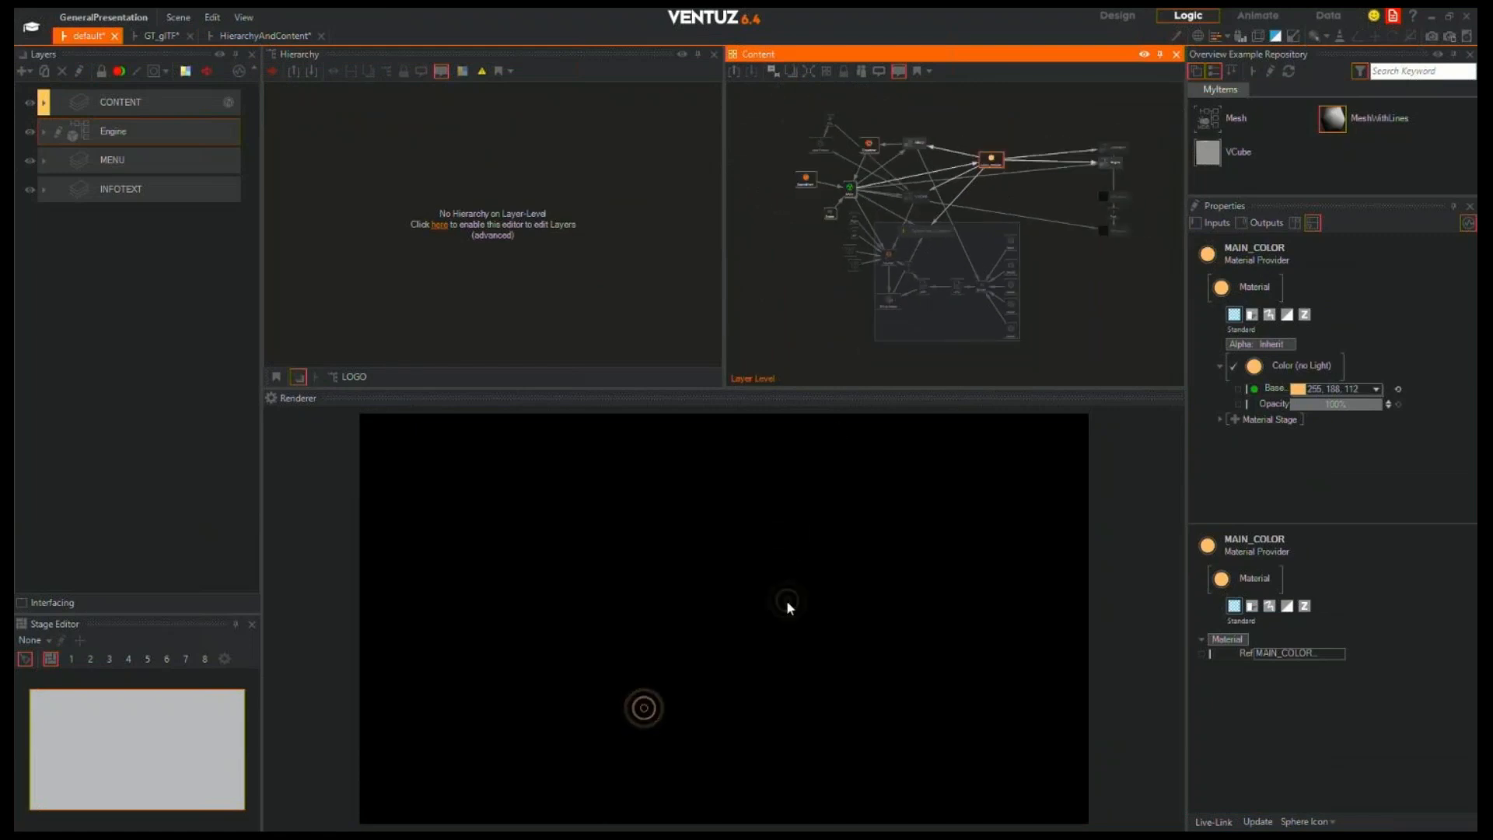
{"action": "left_click", "coordinate": [790, 552]}
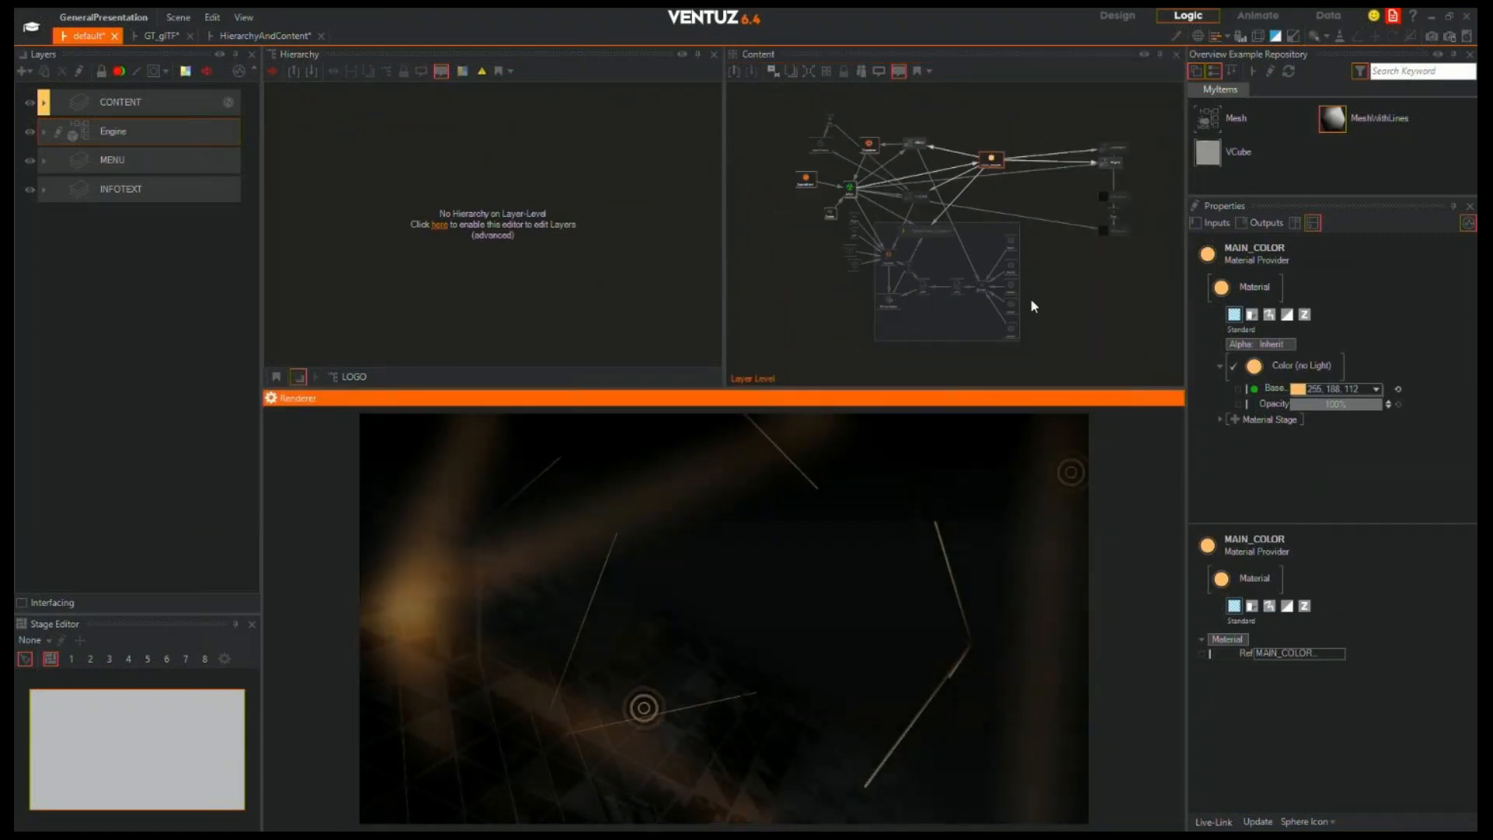
{"action": "scroll", "coordinate": [1034, 306], "scroll_direction": "up", "scroll_amount": 2}
{"action": "scroll", "coordinate": [1030, 303], "scroll_direction": "down", "scroll_amount": 2}
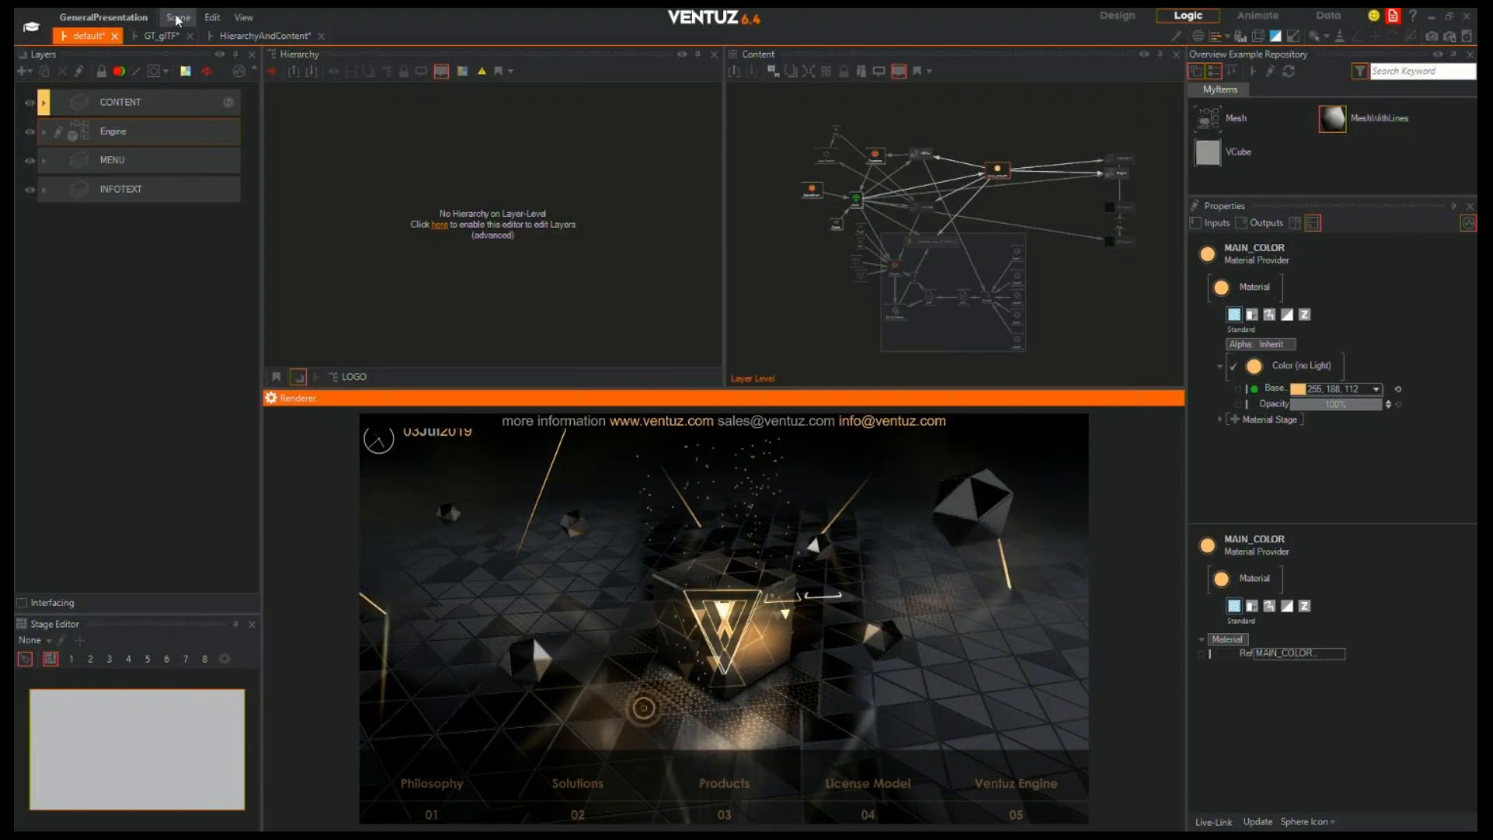
Close the HierarchyAndContent scene without saving and switch to the GT_glTF scene
{"action": "left_click", "coordinate": [321, 36]}
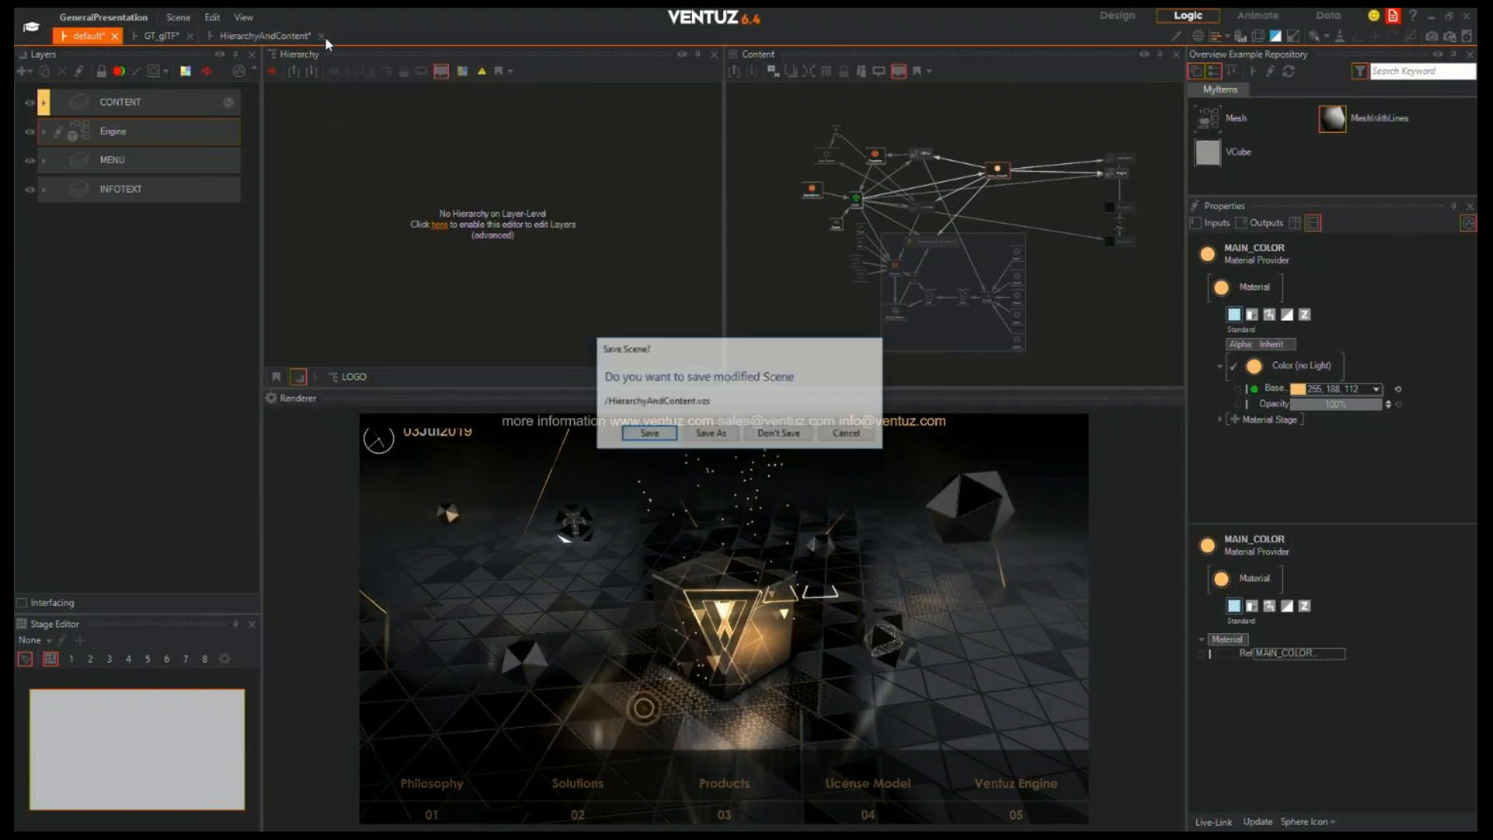
{"action": "left_click", "coordinate": [778, 433]}
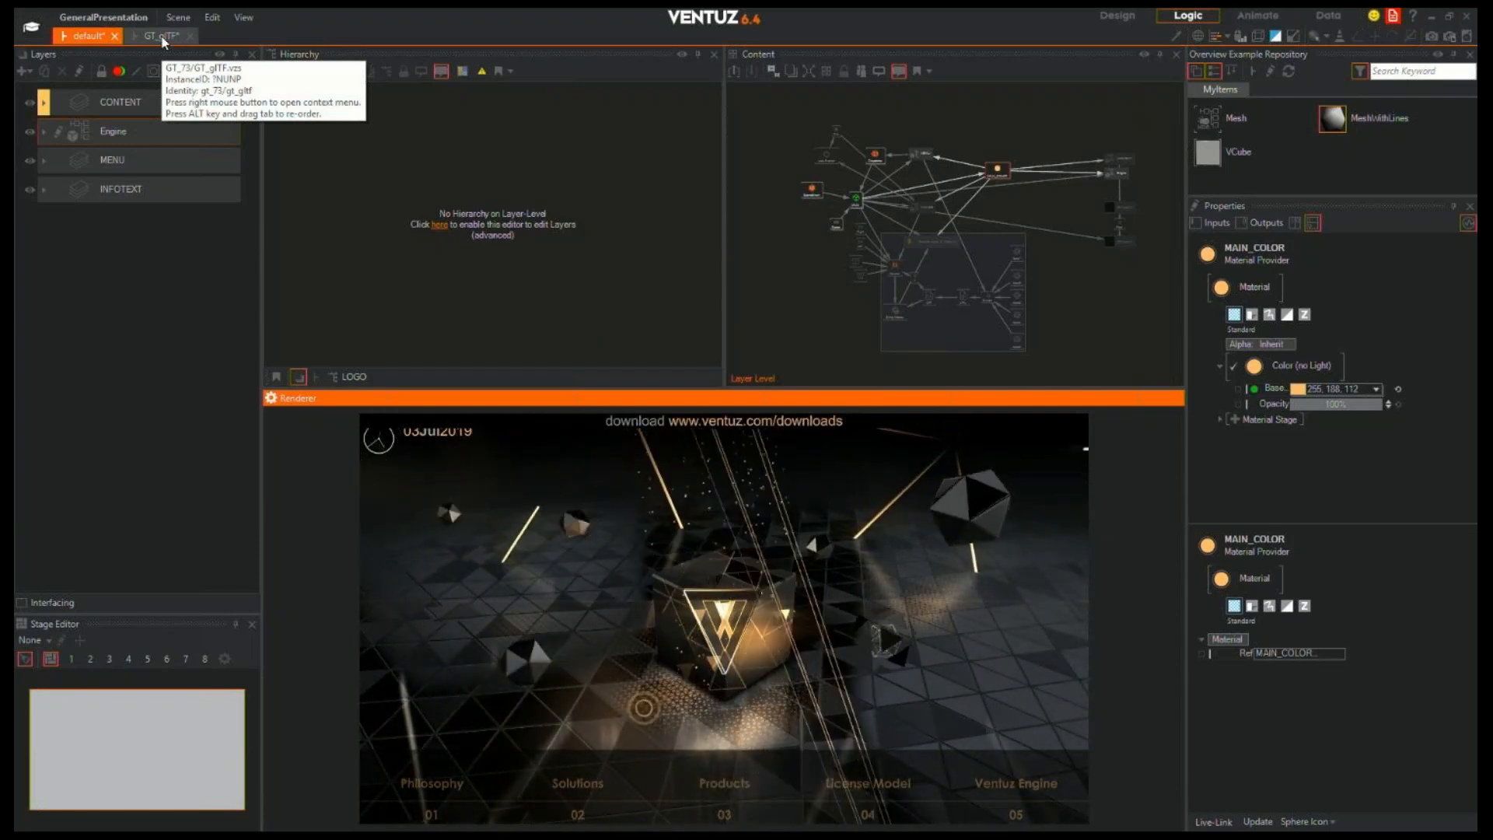
{"action": "left_click", "coordinate": [163, 39]}
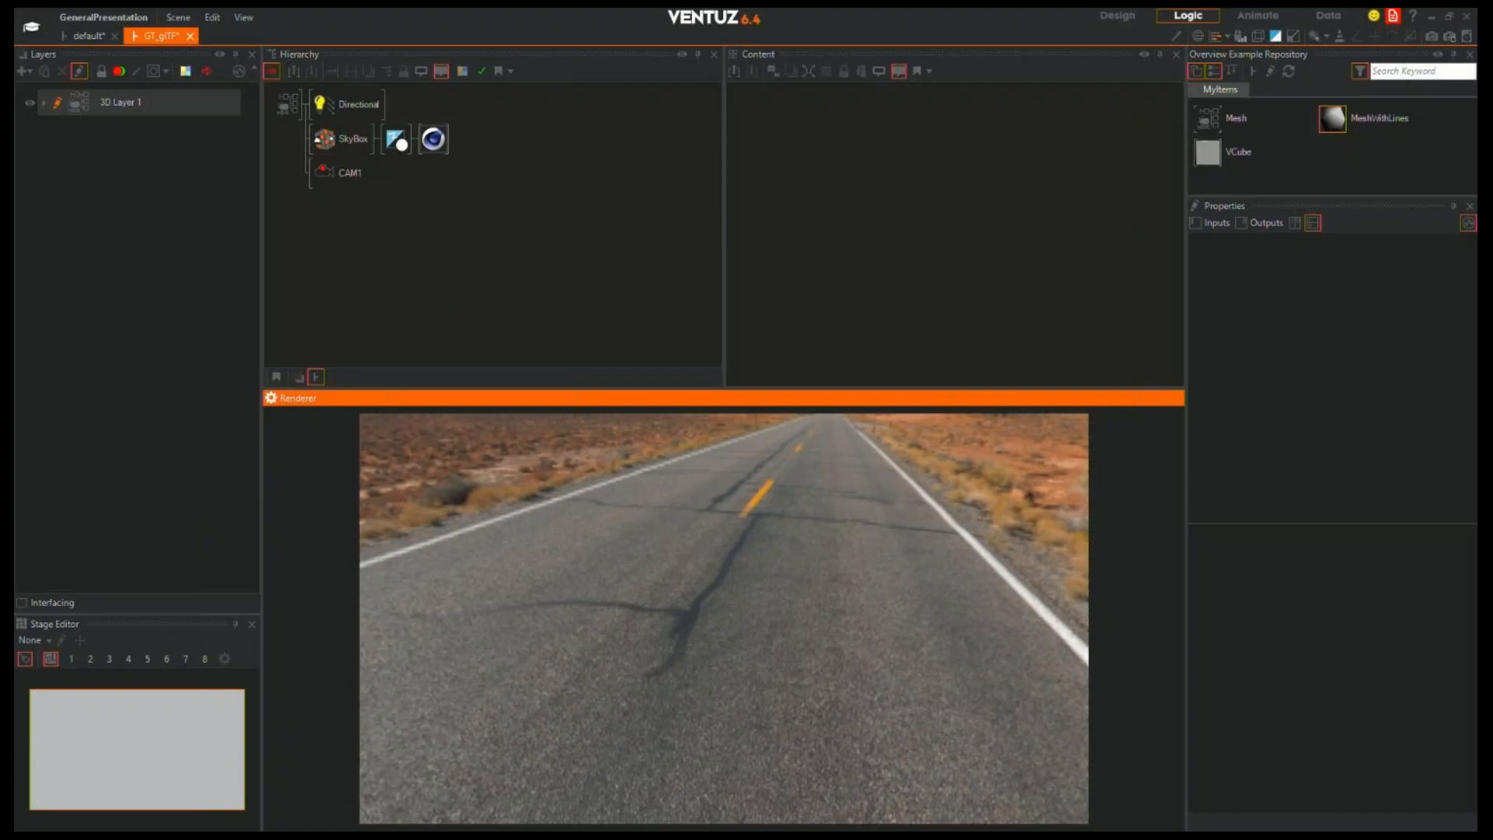
Bring up Cinema 4D with the GT_73_LiveLink car file and arrange it side by side with Ventuz
{"action": "left_click_drag", "start_coordinate": [15, 257], "coordinate": [891, 9]}
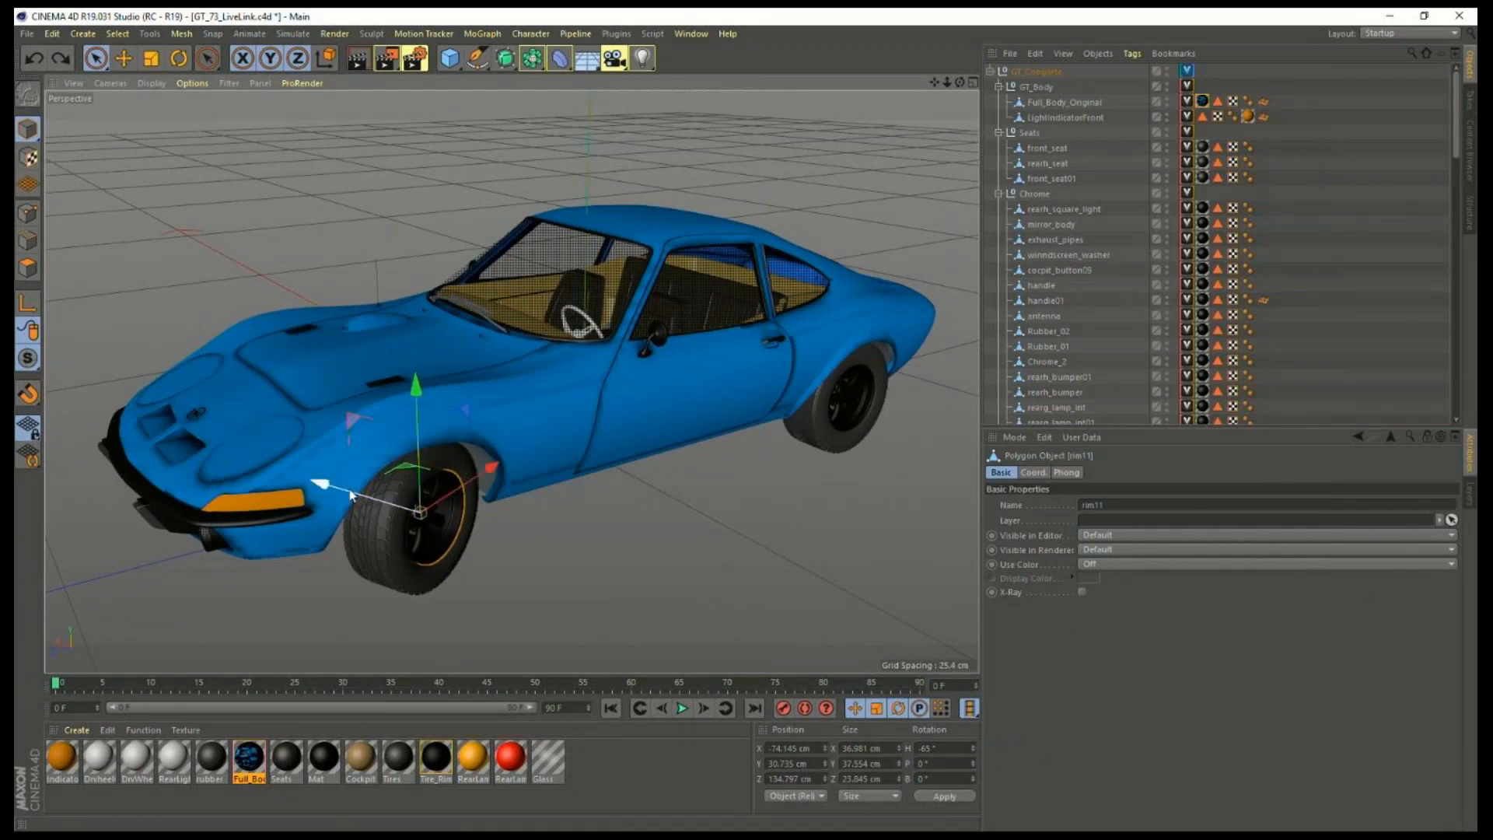
{"action": "left_click_drag", "start_coordinate": [793, 17], "coordinate": [2, 101]}
{"action": "left_click", "coordinate": [849, 153]}
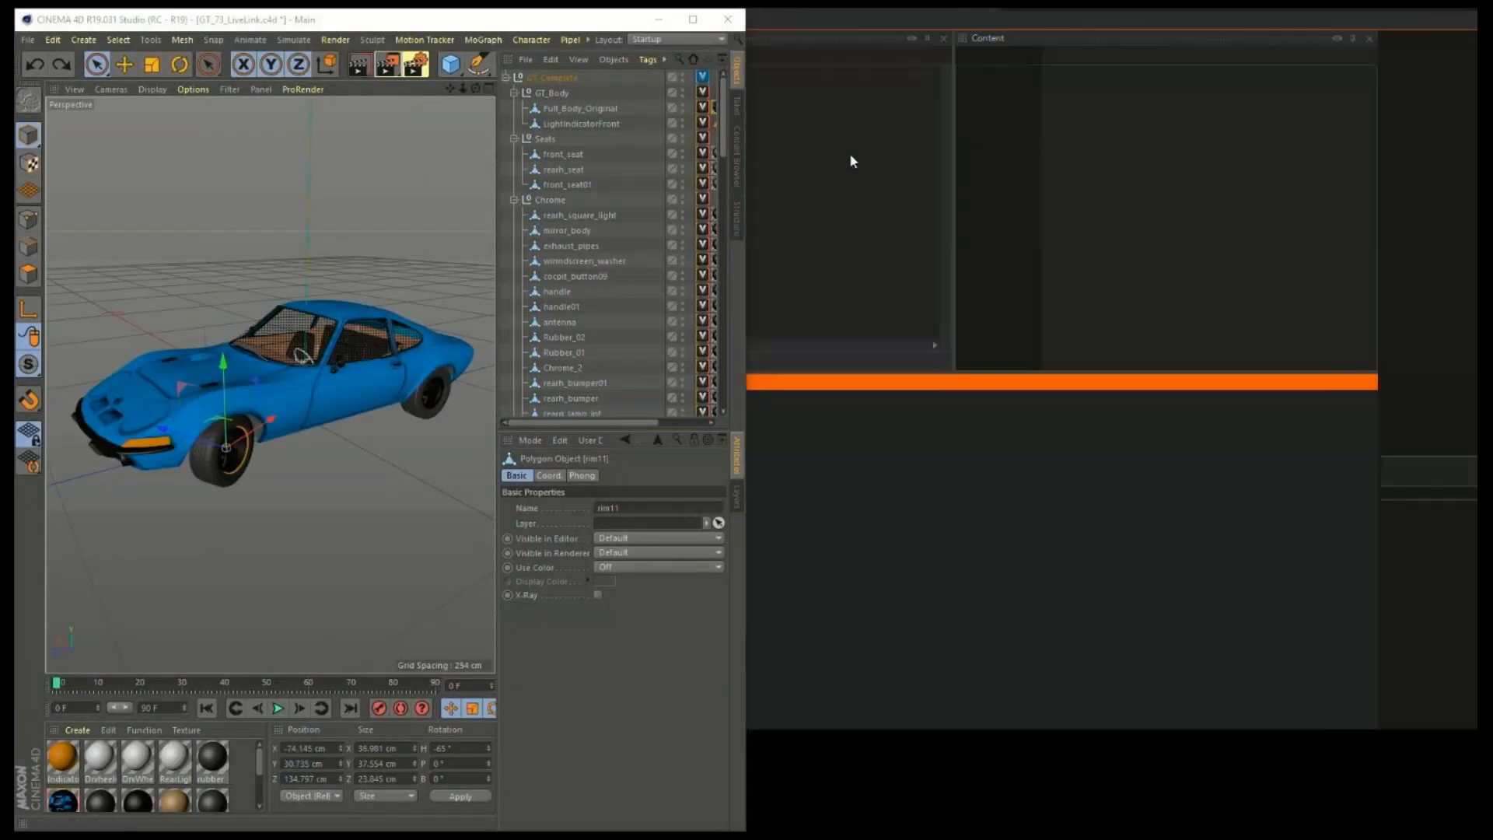
Resize the Ventuz panels to enlarge the renderer area, and select the Geometry Import Live node in the hierarchy
{"action": "left_click_drag", "start_coordinate": [1092, 241], "coordinate": [1134, 256]}
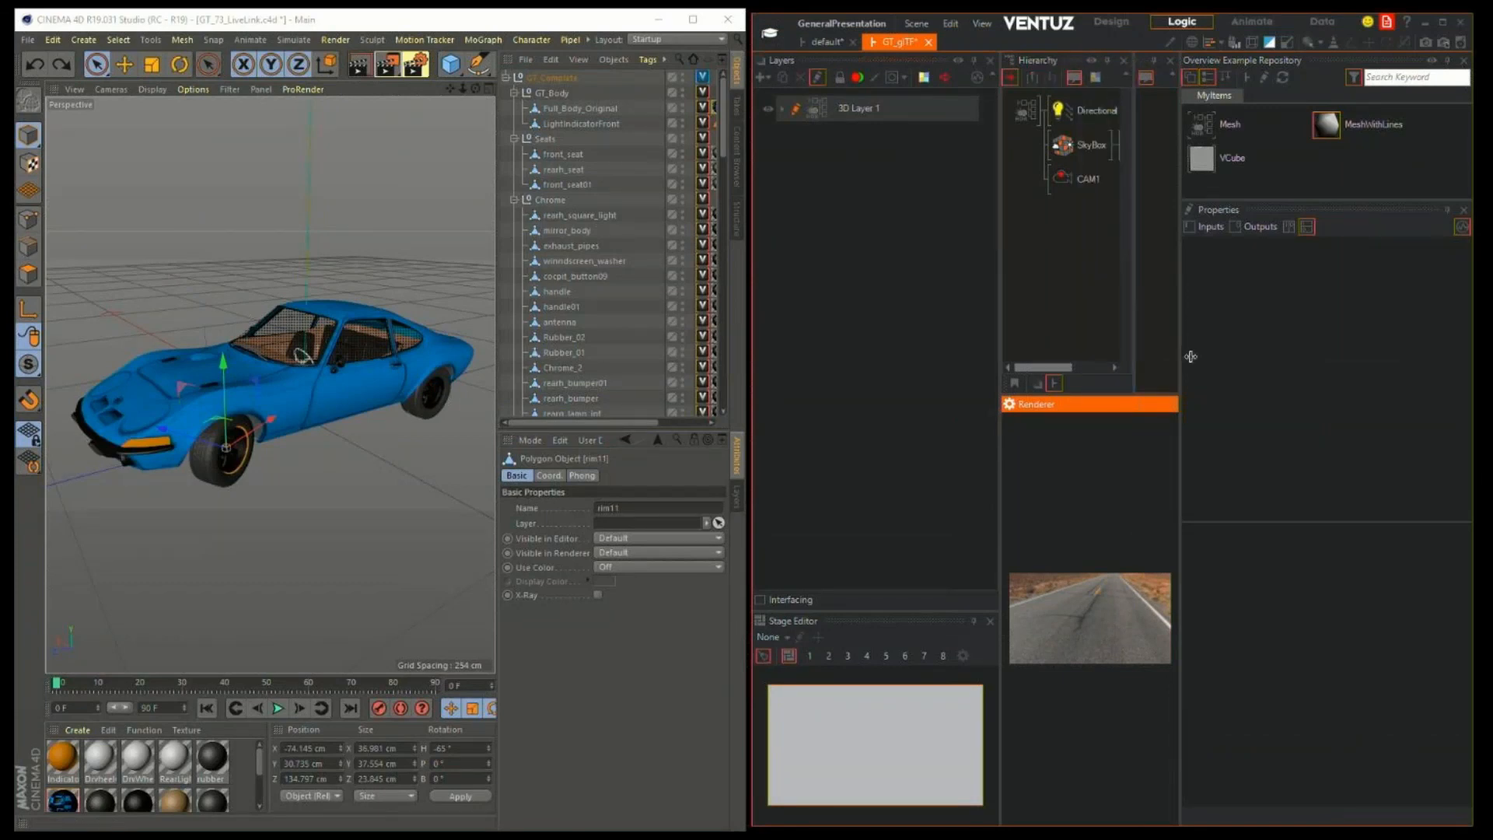
{"action": "left_click_drag", "start_coordinate": [1150, 404], "coordinate": [1143, 219]}
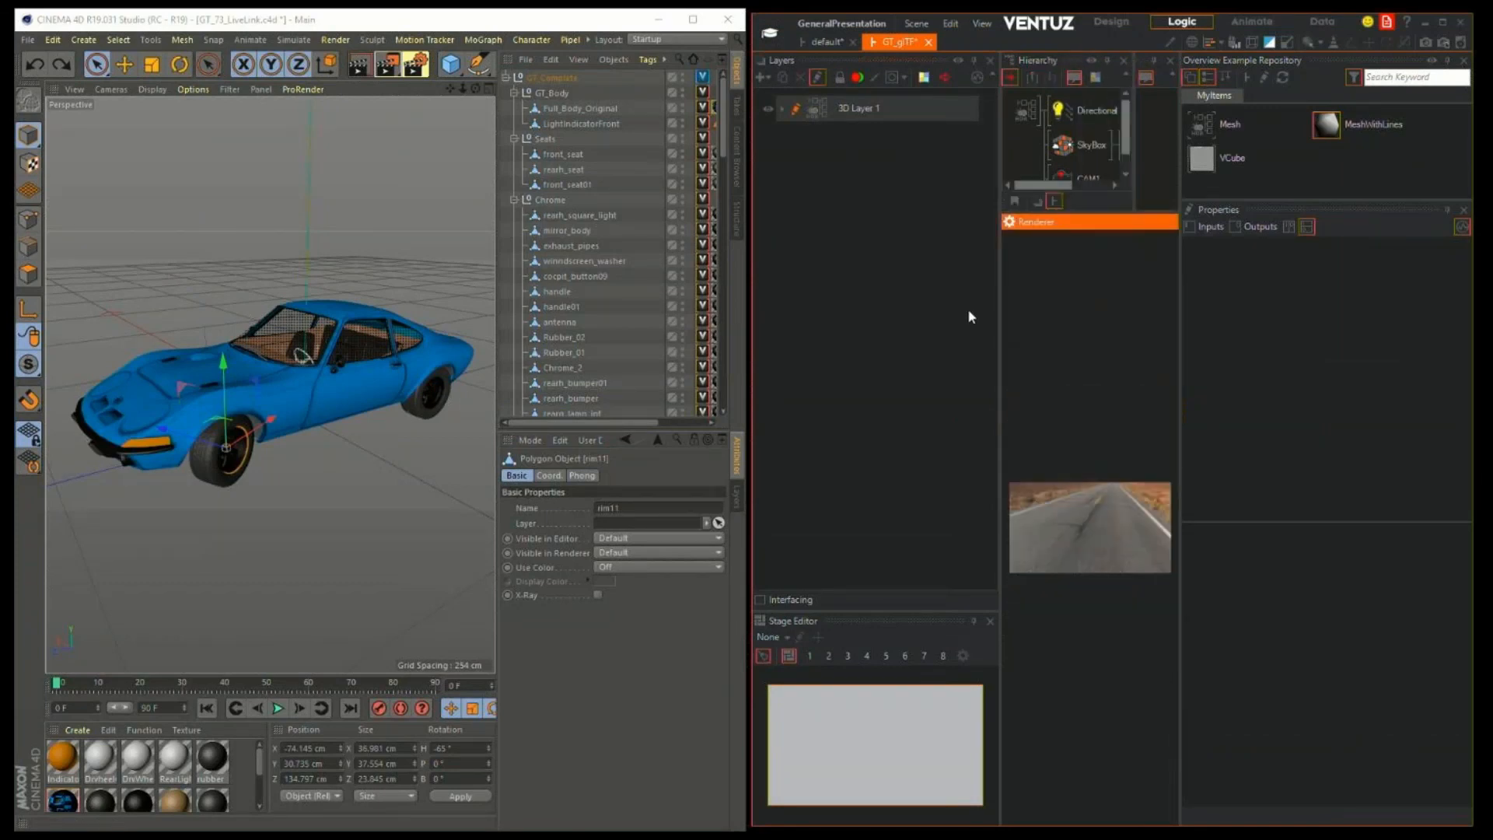
{"action": "left_click_drag", "start_coordinate": [997, 305], "coordinate": [893, 315]}
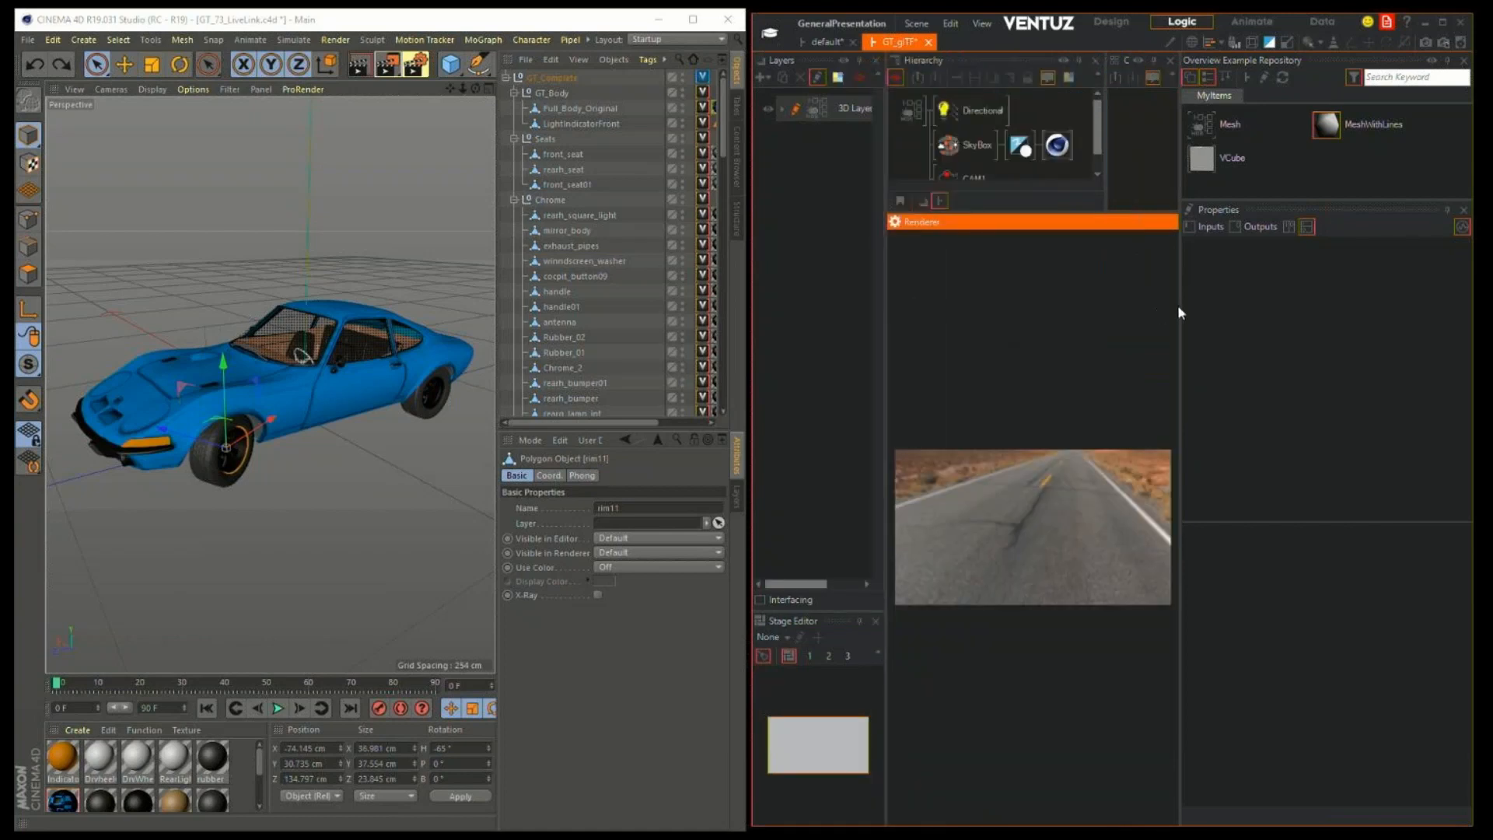
{"action": "left_click_drag", "start_coordinate": [1191, 316], "coordinate": [1329, 311]}
{"action": "left_click", "coordinate": [1056, 145]}
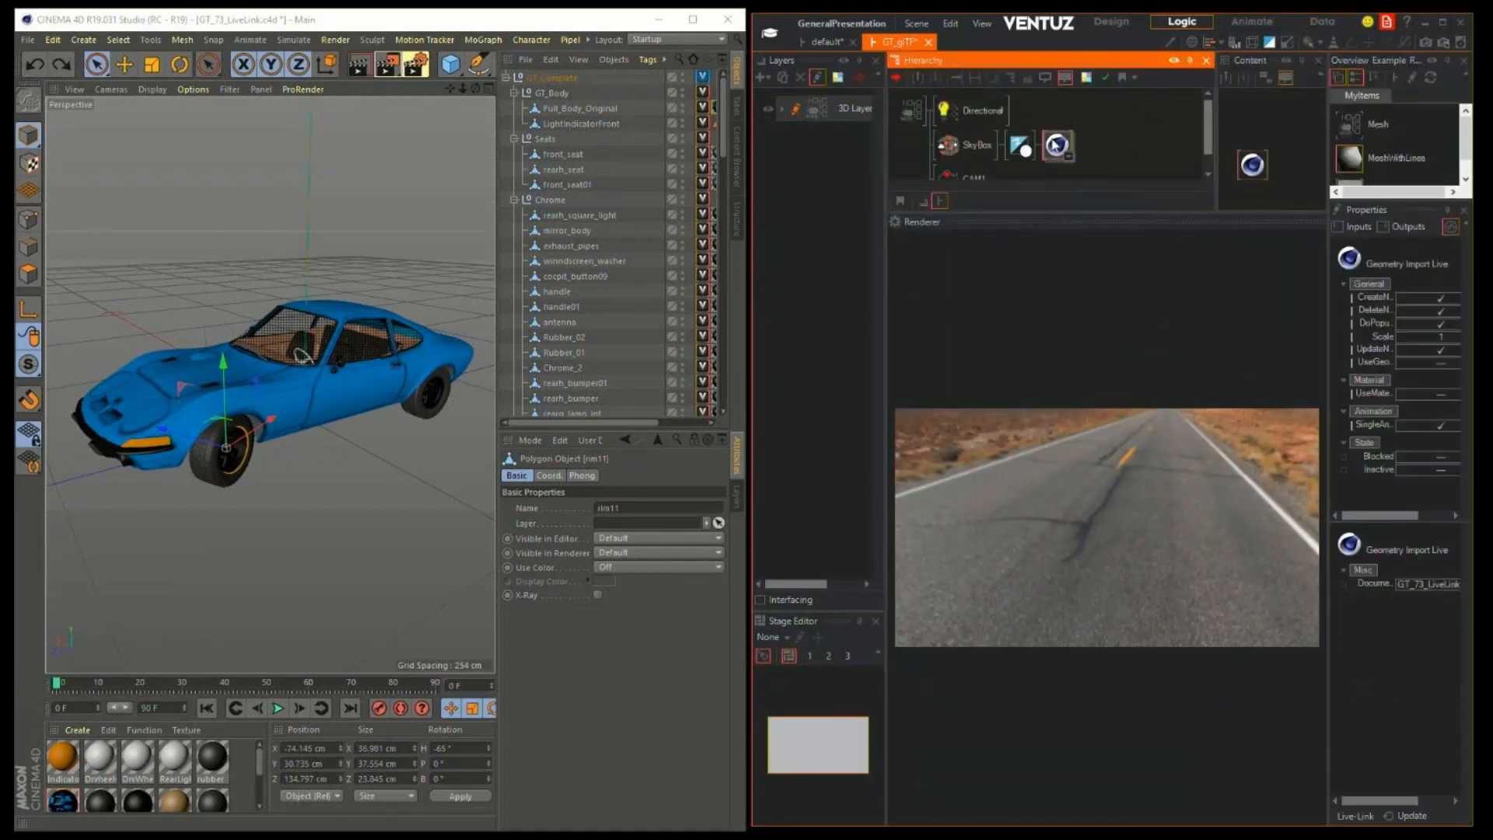
{"action": "left_click_drag", "start_coordinate": [1328, 573], "coordinate": [1287, 572]}
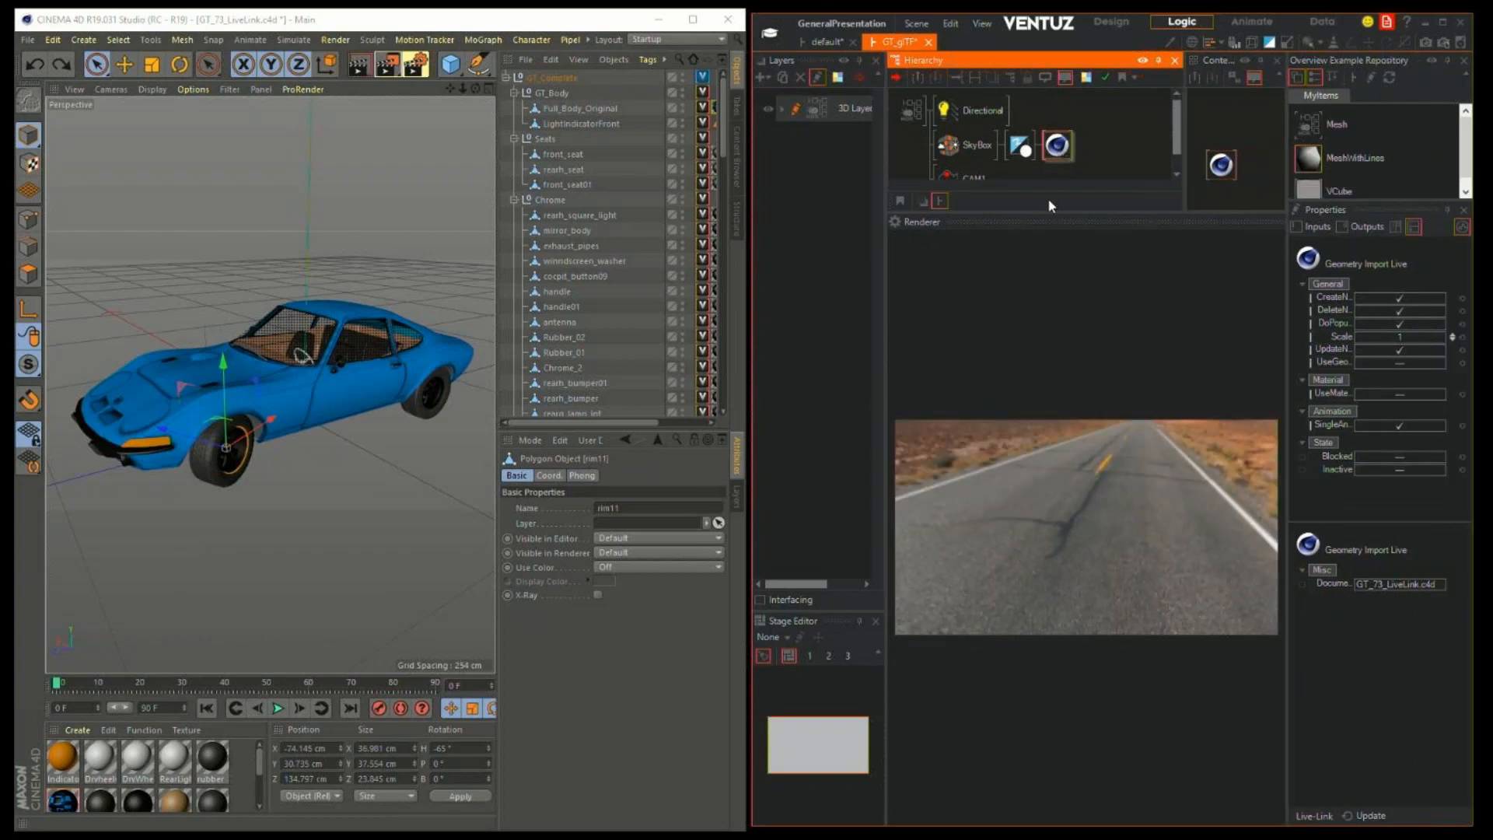
{"action": "left_click_drag", "start_coordinate": [1046, 217], "coordinate": [1046, 238]}
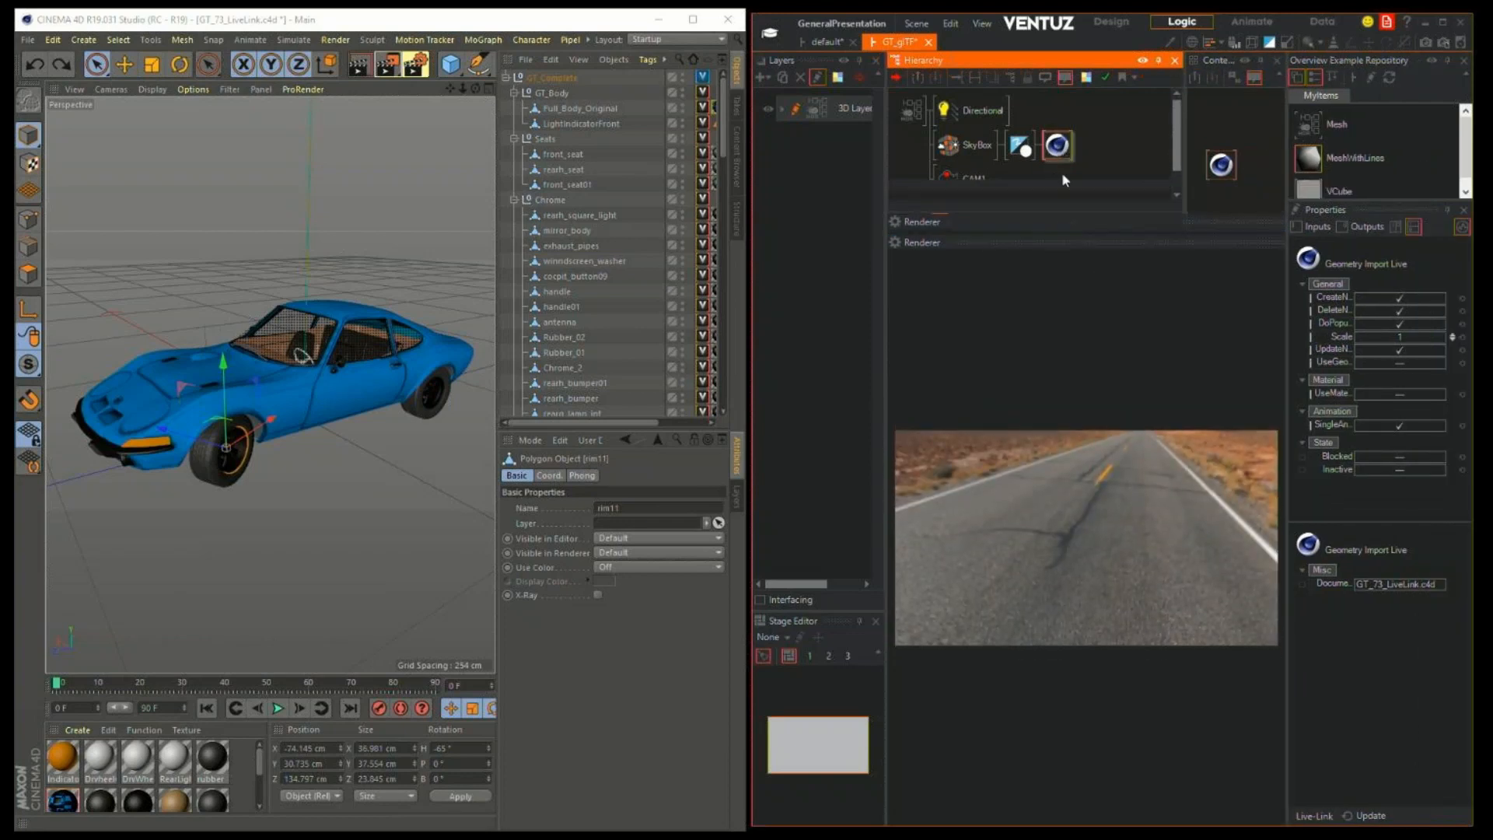
Check the import node's Cinema 4D live-link sources, and inspect the Ventuz link tags on GT_Complete, GT_Body and LightIndicatorFront
{"action": "left_click", "coordinate": [1322, 815]}
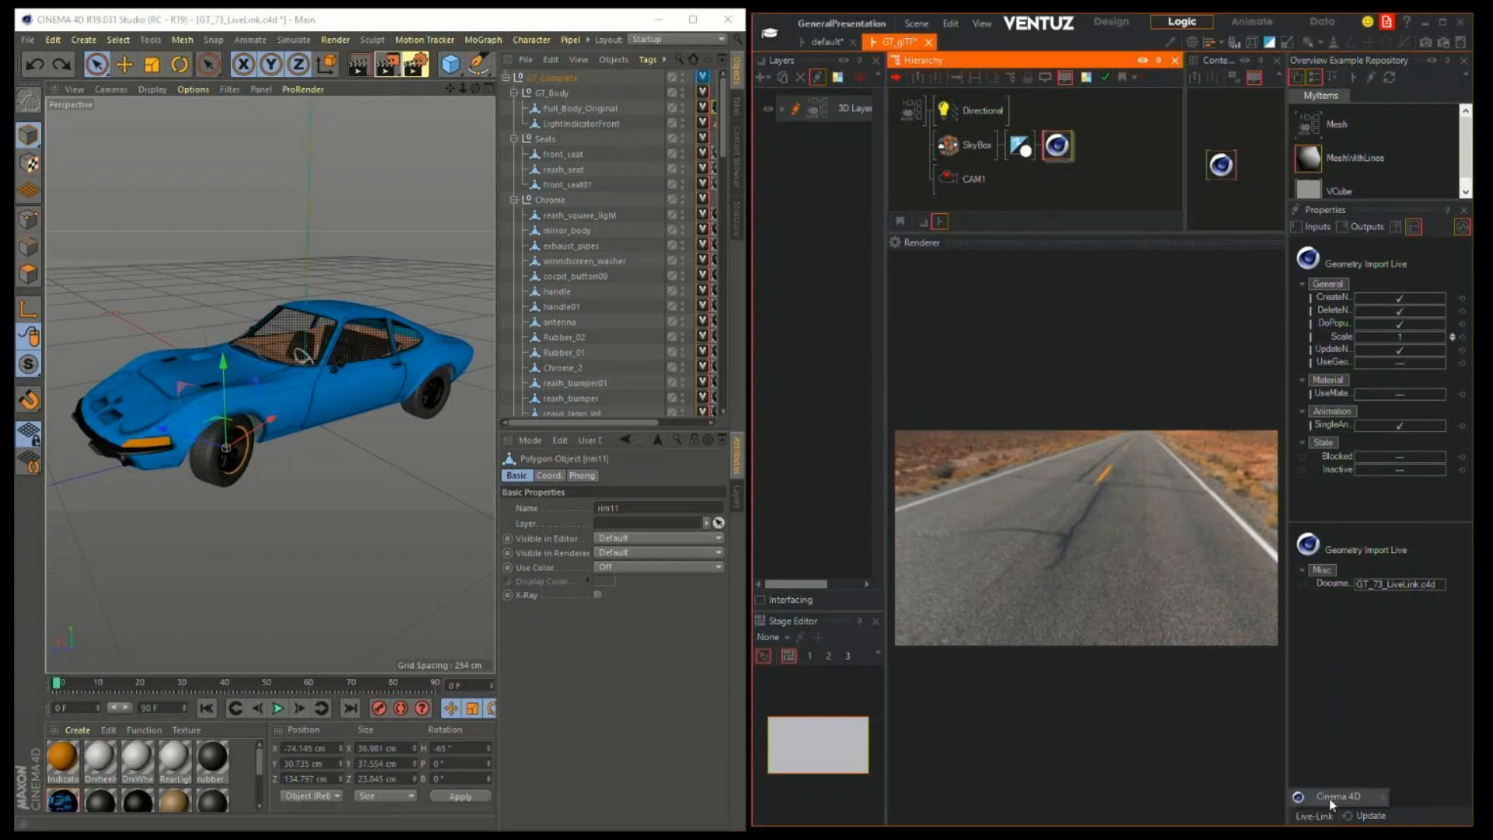
{"action": "mouse_move", "coordinate": [1332, 803]}
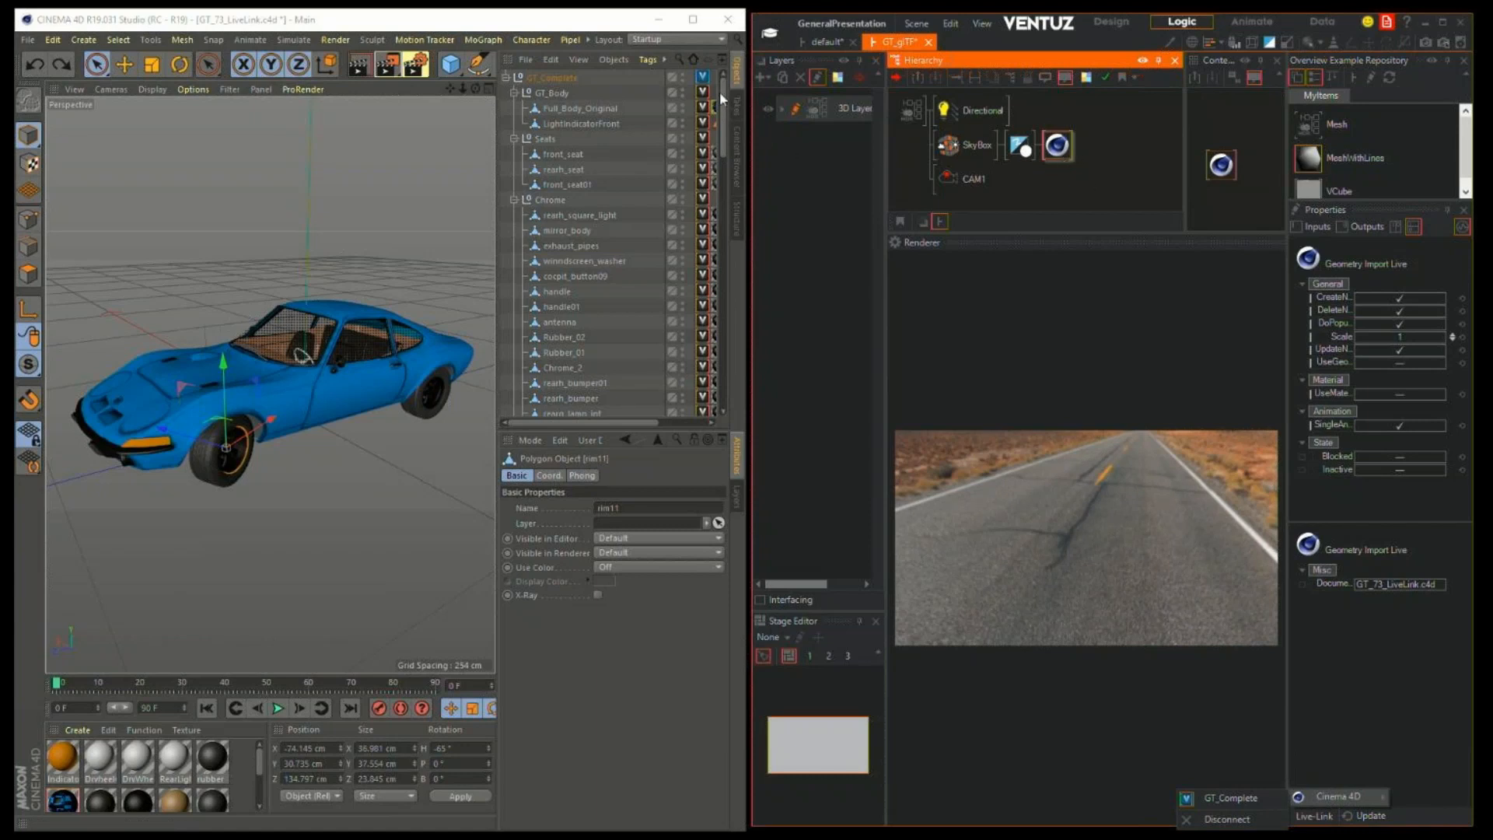
{"action": "left_click", "coordinate": [703, 77]}
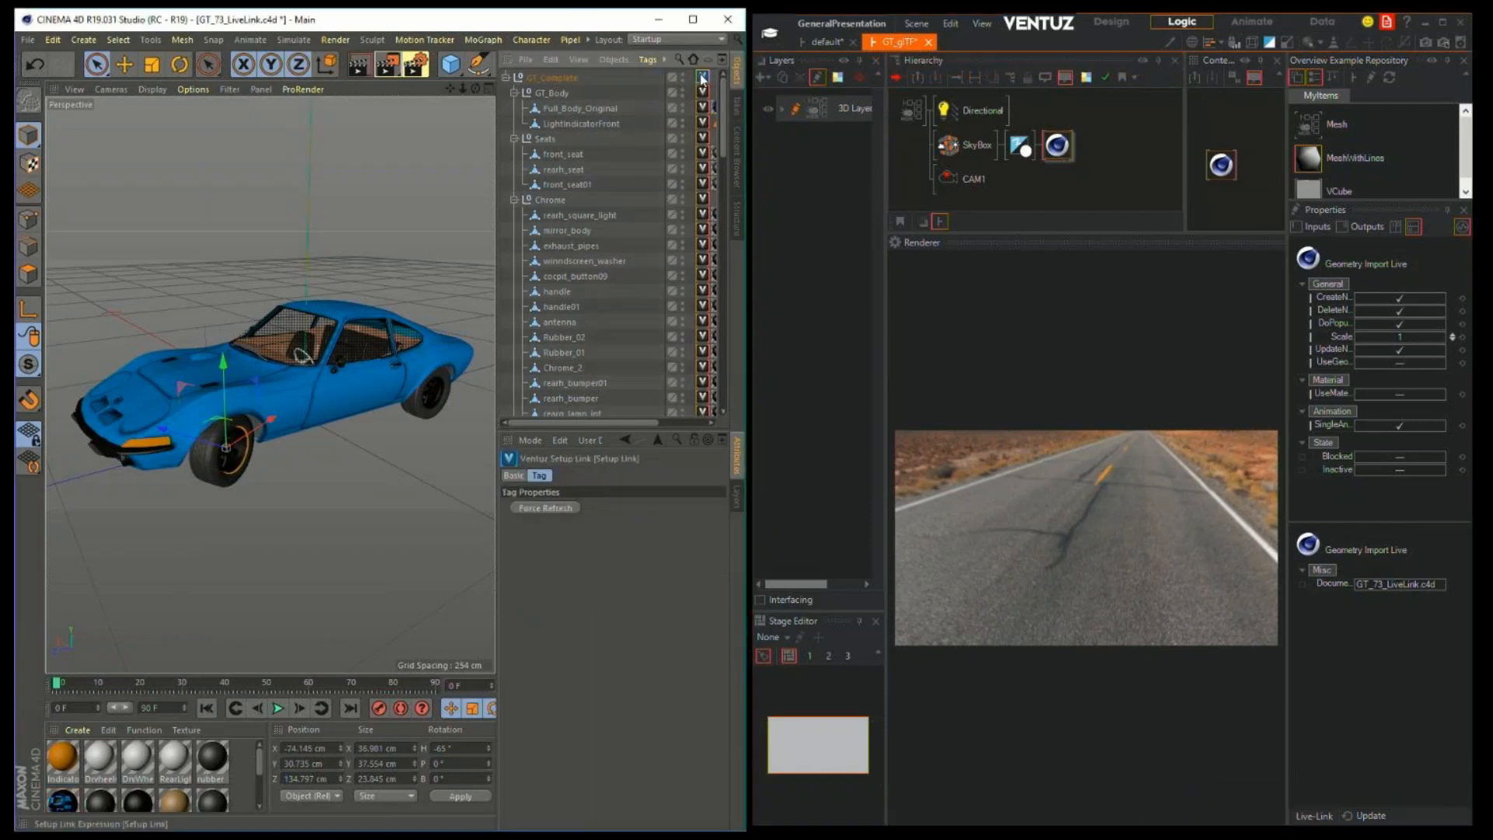
{"action": "left_click", "coordinate": [702, 93]}
{"action": "left_click", "coordinate": [703, 122]}
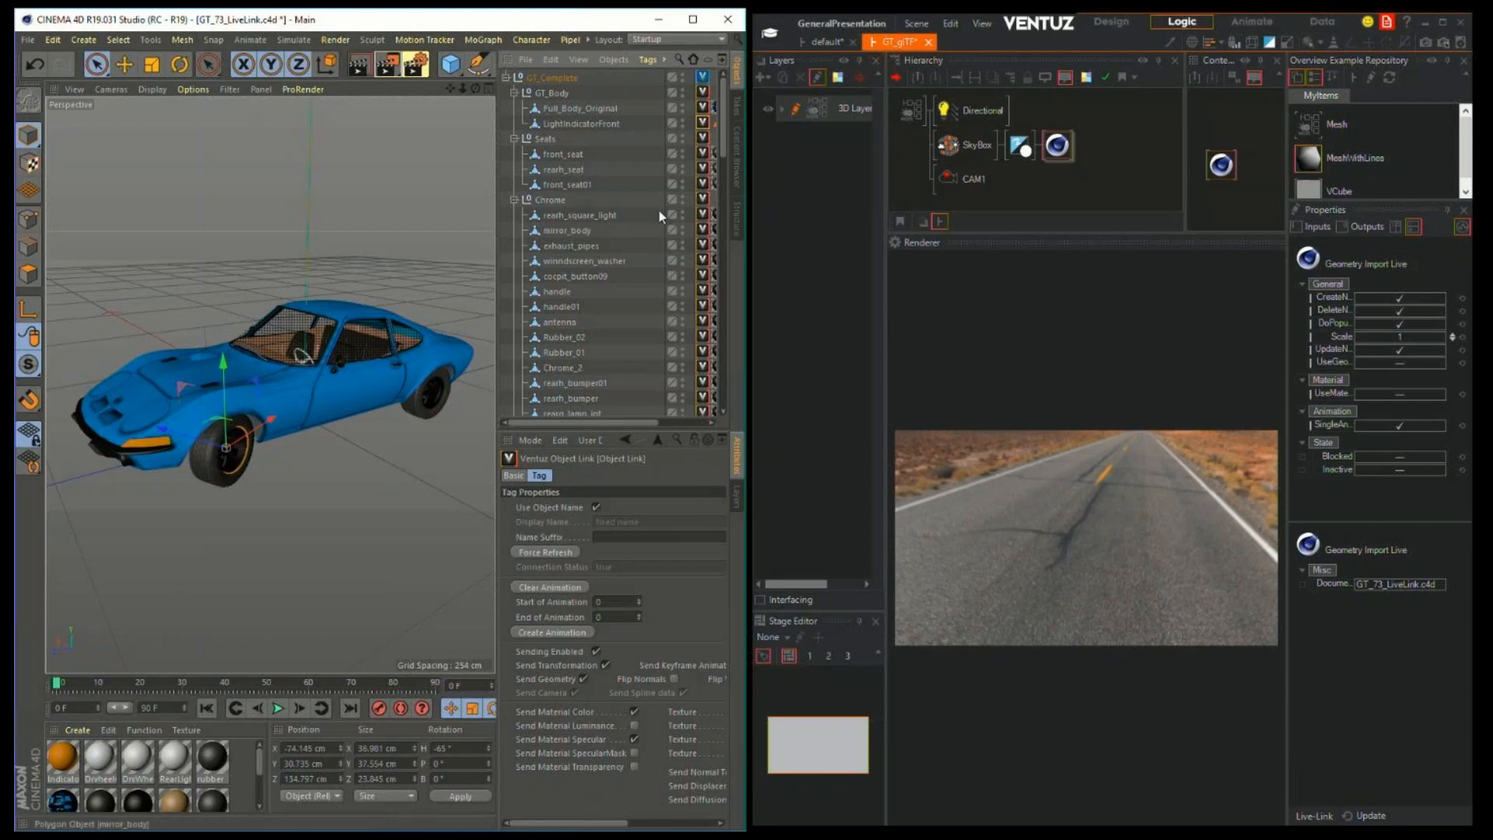
Update the Geometry Import Live node from Cinema 4D and set the imported GT_Complete axis's overall scaling factor to 44.1
{"action": "left_click", "coordinate": [1057, 146]}
{"action": "left_click", "coordinate": [1359, 818]}
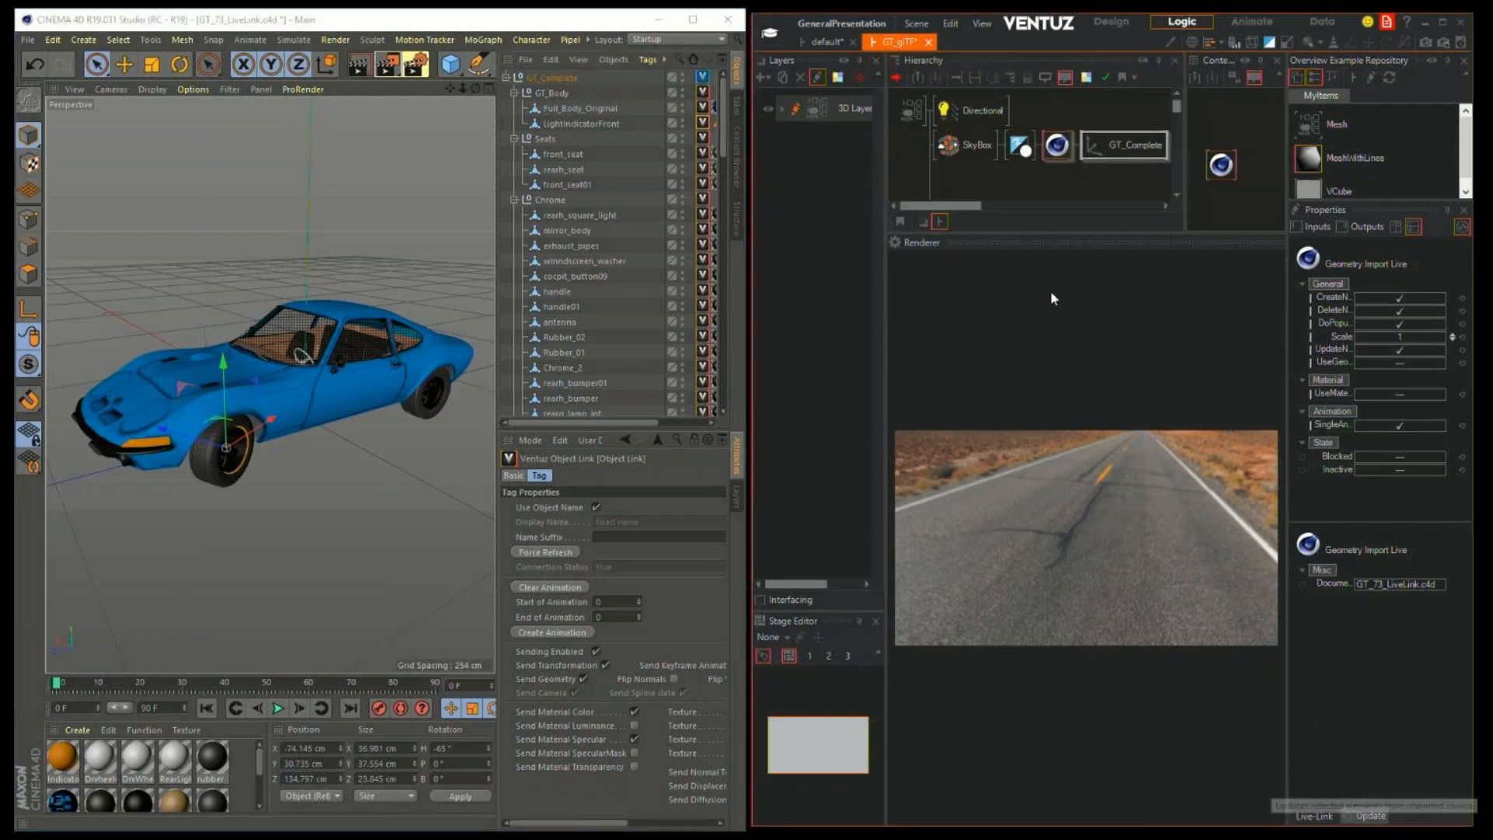
{"action": "left_click", "coordinate": [1054, 172]}
{"action": "left_click", "coordinate": [1003, 130]}
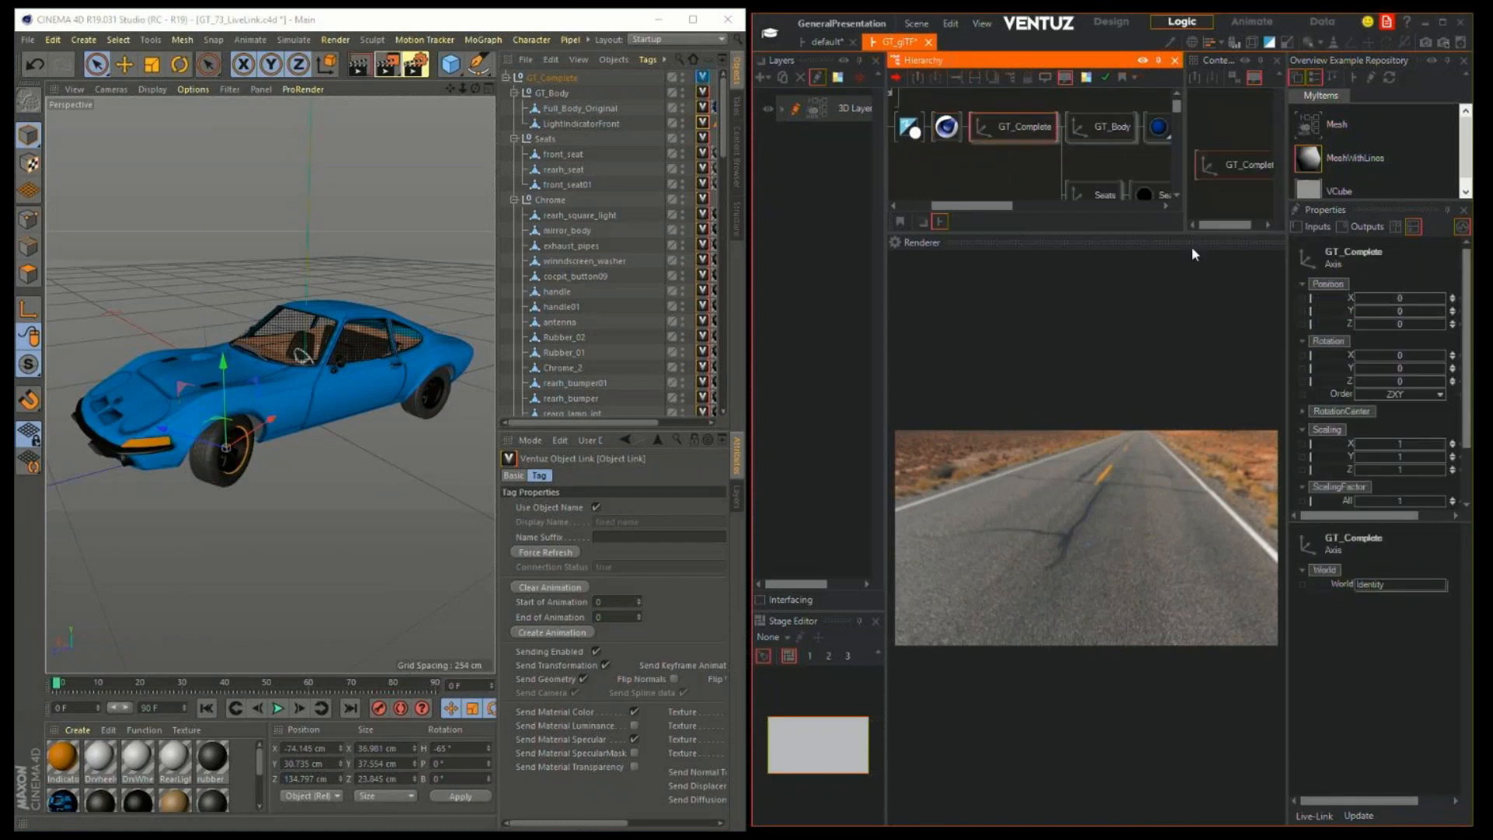
{"action": "left_click_drag", "start_coordinate": [1385, 503], "coordinate": [1429, 511]}
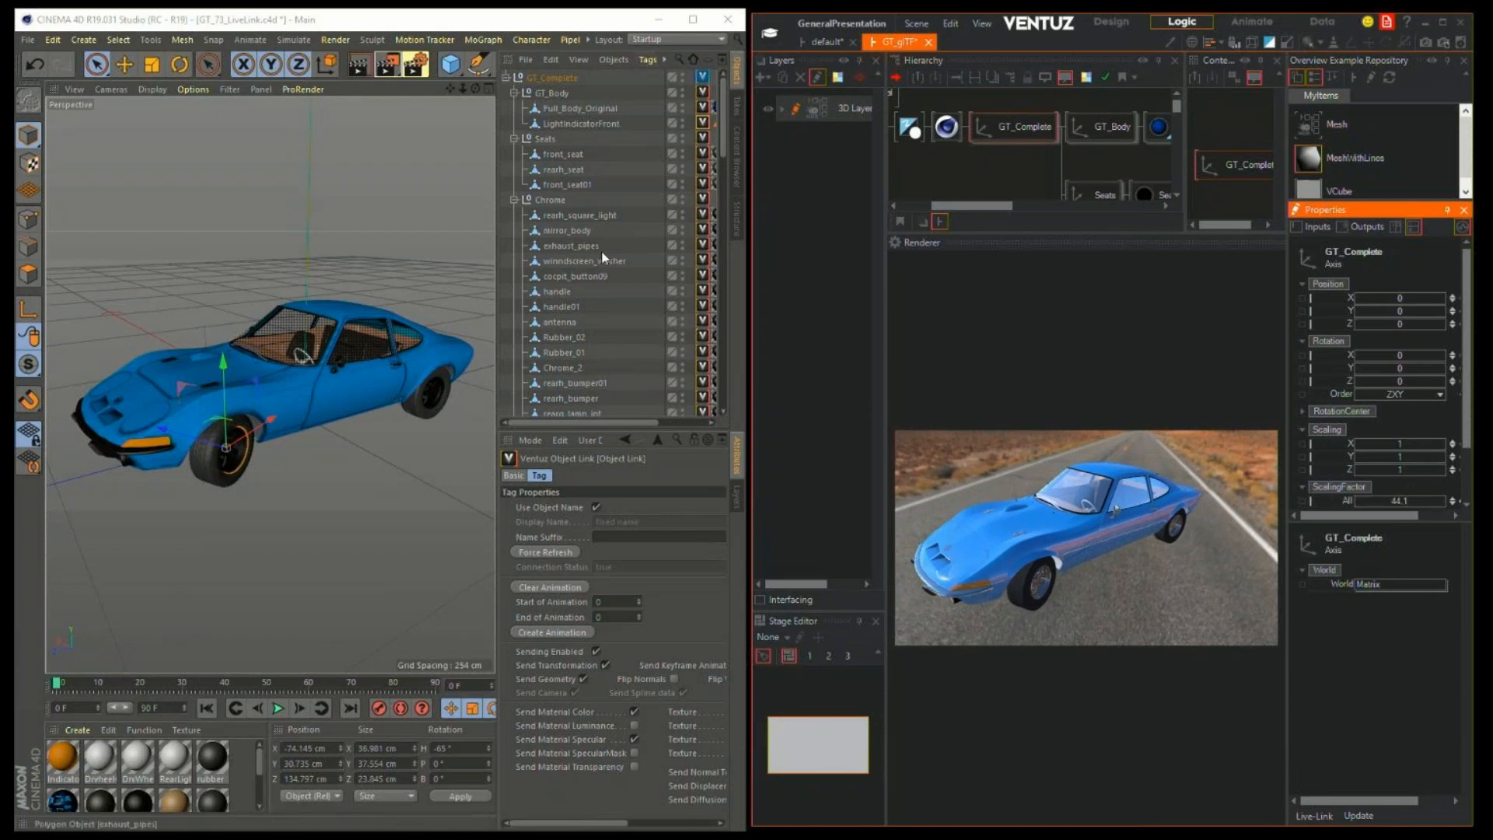
Move the parts of the car's front wheel, including the rim and the tire, away from the body in Cinema 4D
{"action": "left_click_drag", "start_coordinate": [163, 437], "coordinate": [231, 459]}
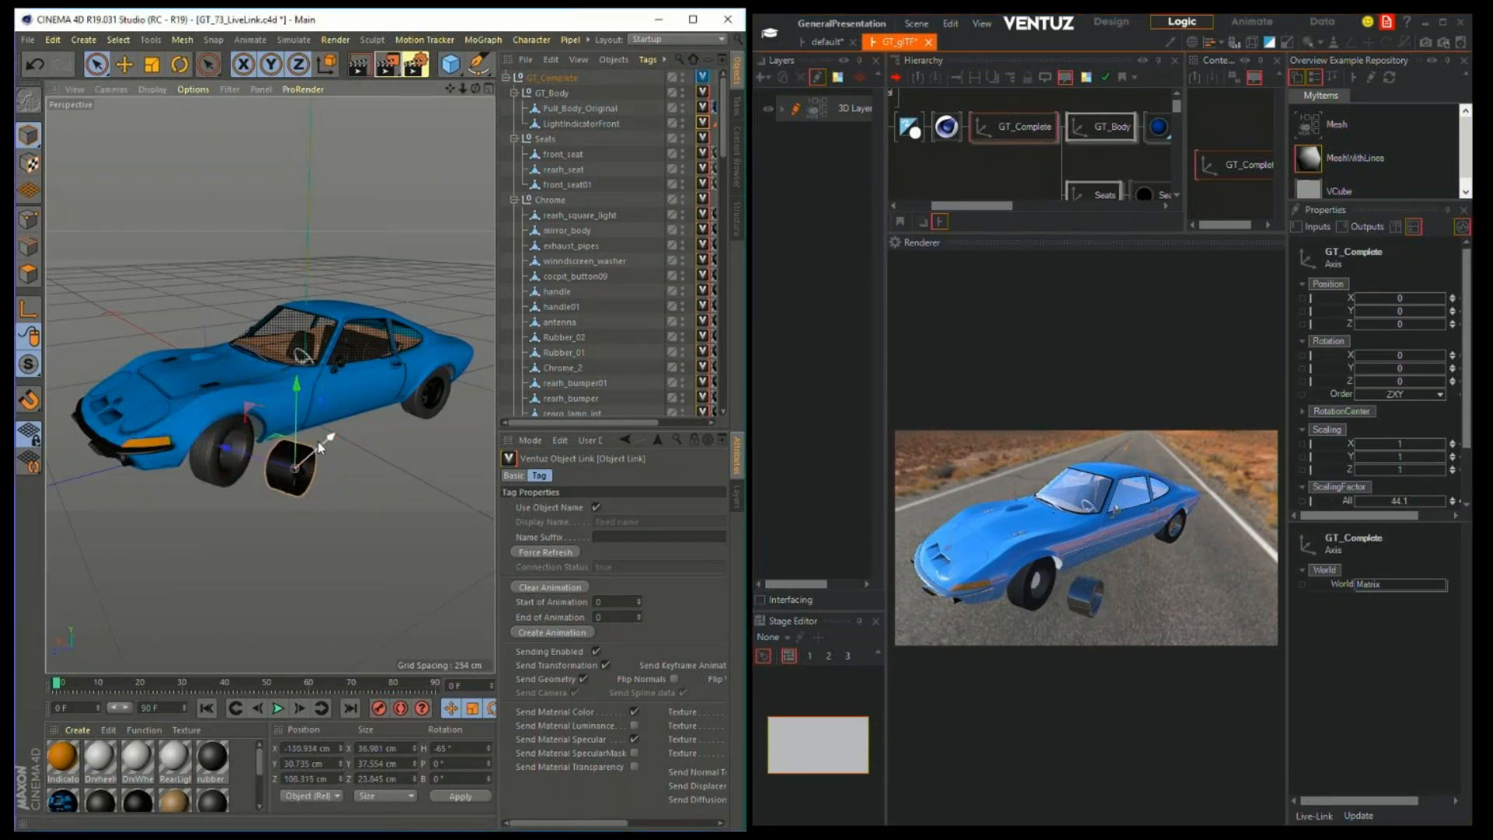
{"action": "left_click_drag", "start_coordinate": [296, 400], "coordinate": [302, 330]}
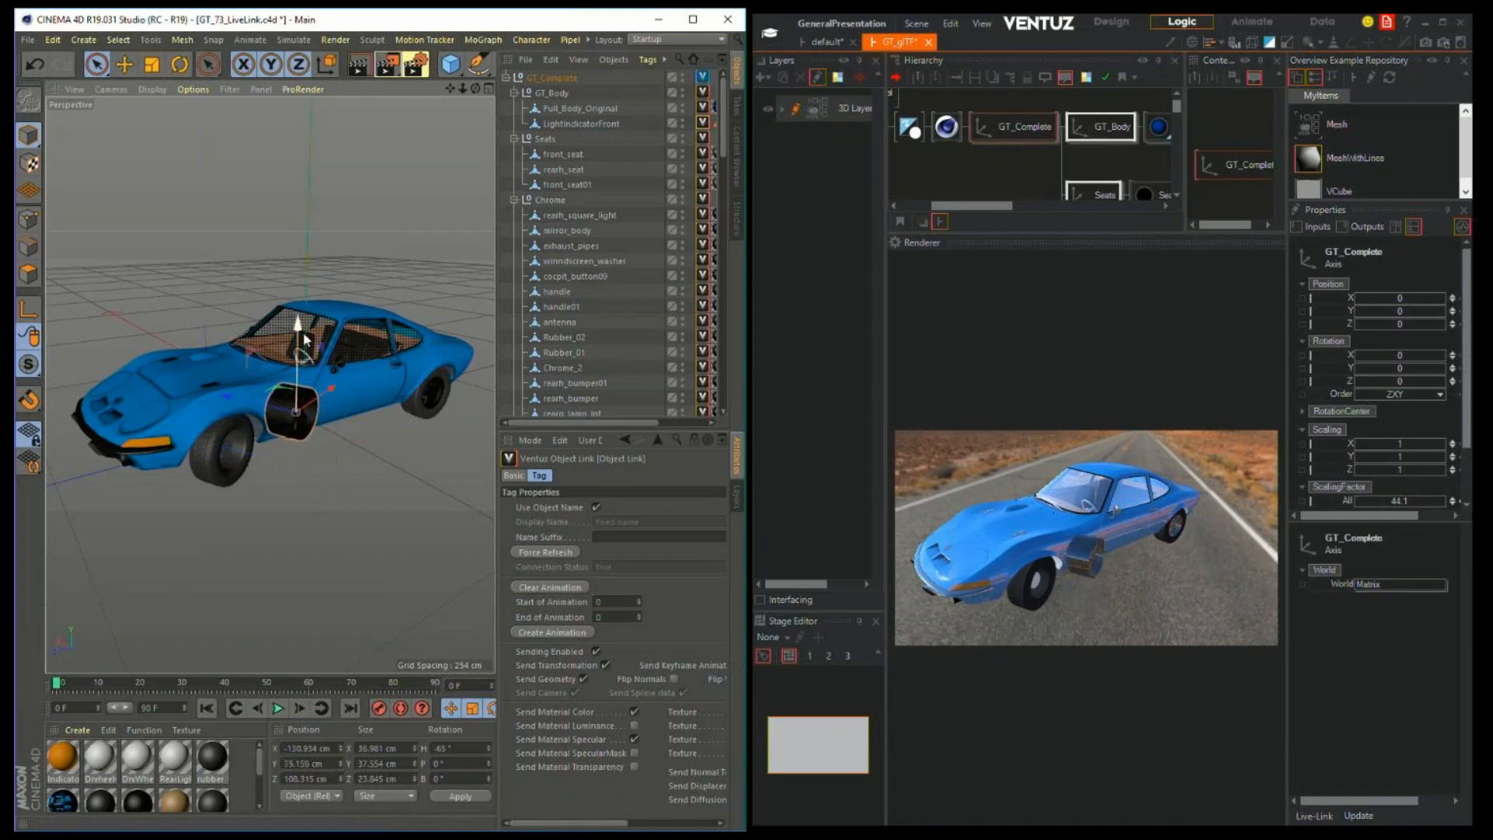
{"action": "left_click_drag", "start_coordinate": [214, 399], "coordinate": [287, 461]}
{"action": "left_click", "coordinate": [216, 465]}
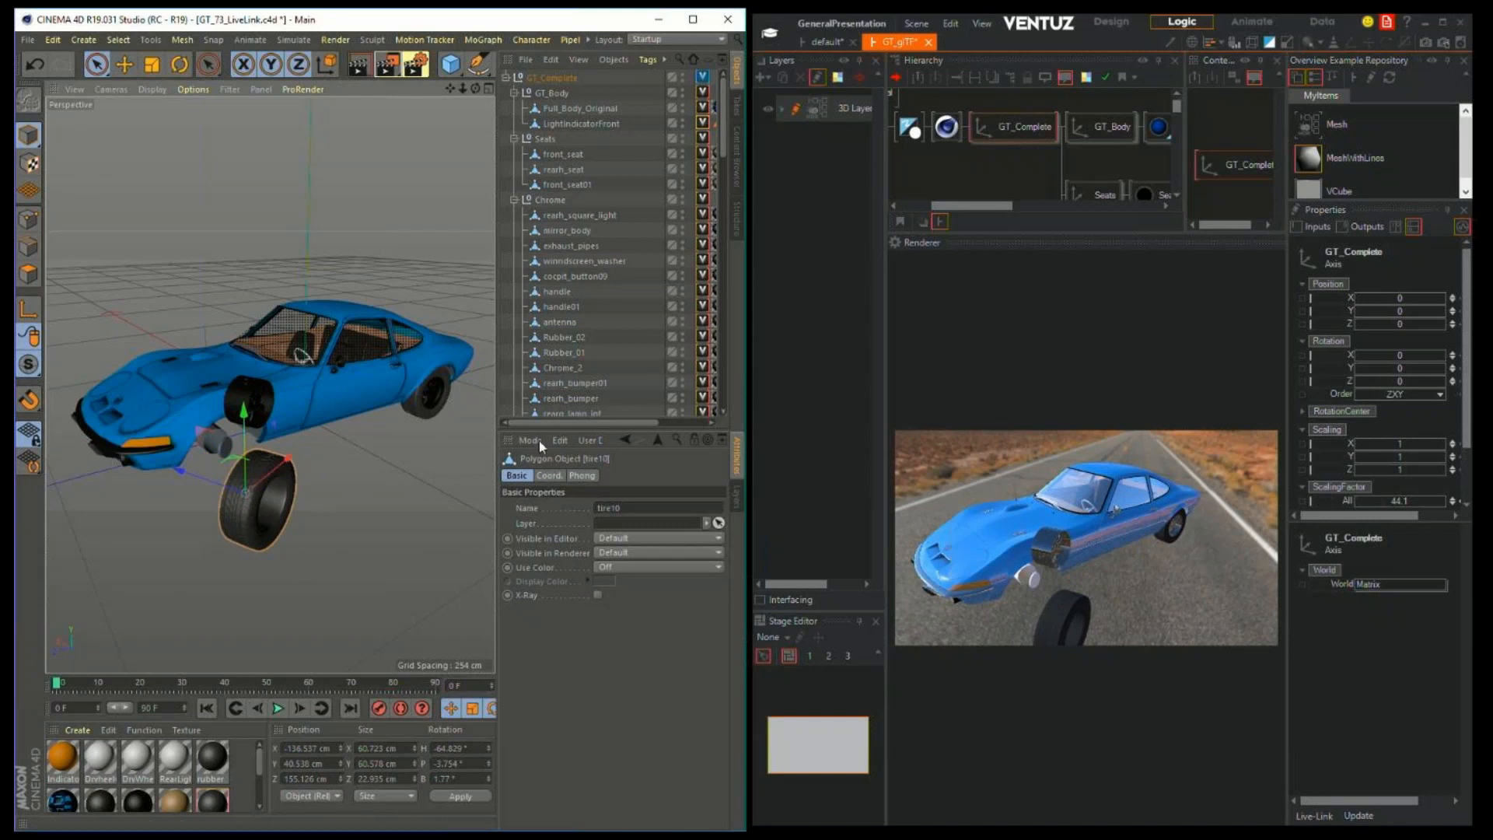
Select the Full_Body_Original mesh, and show the four-view layout before returning to the perspective view
{"action": "left_click", "coordinate": [310, 416]}
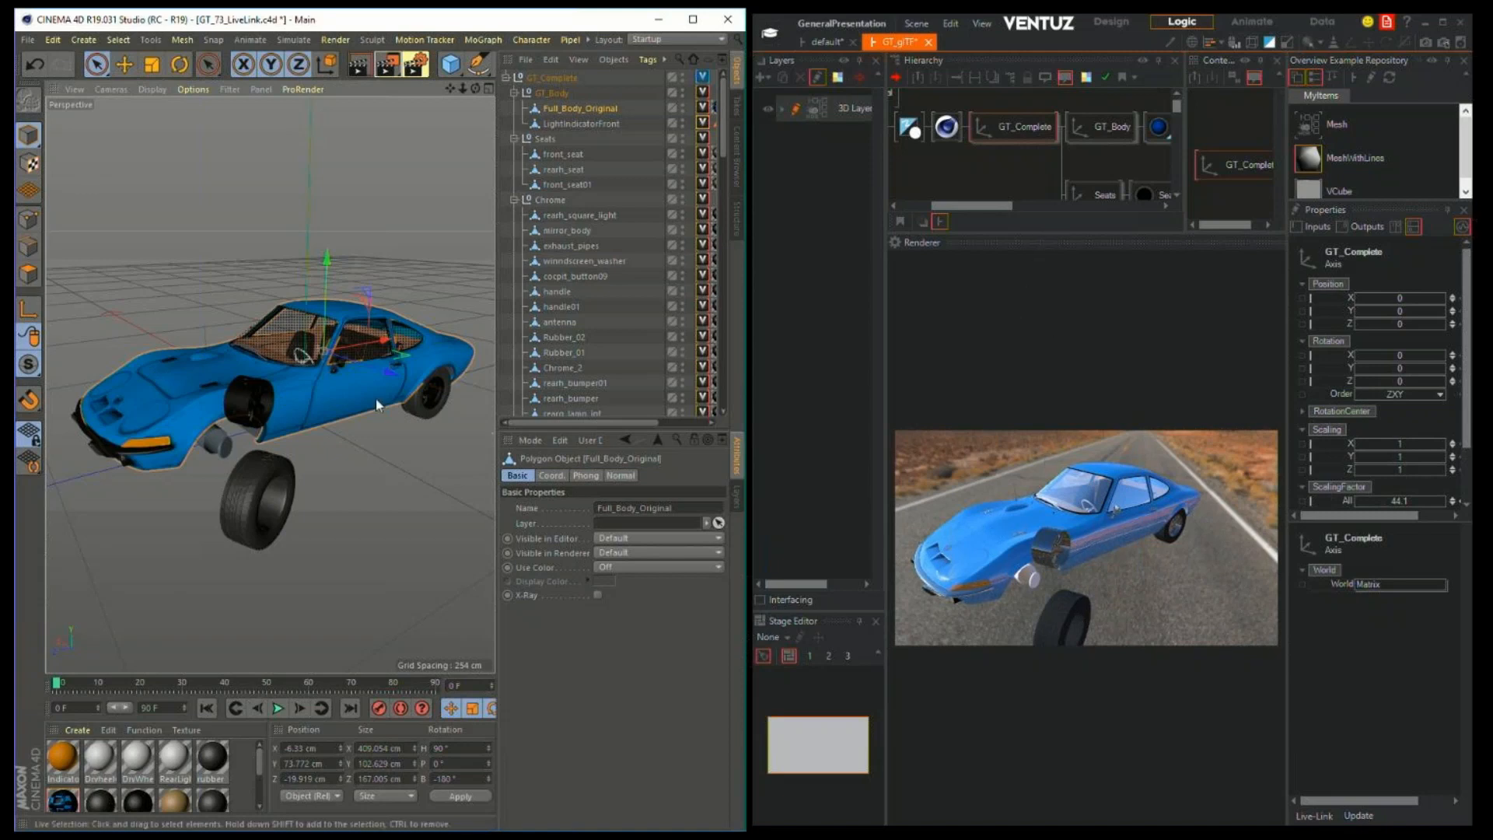
{"action": "middle_click", "coordinate": [185, 412]}
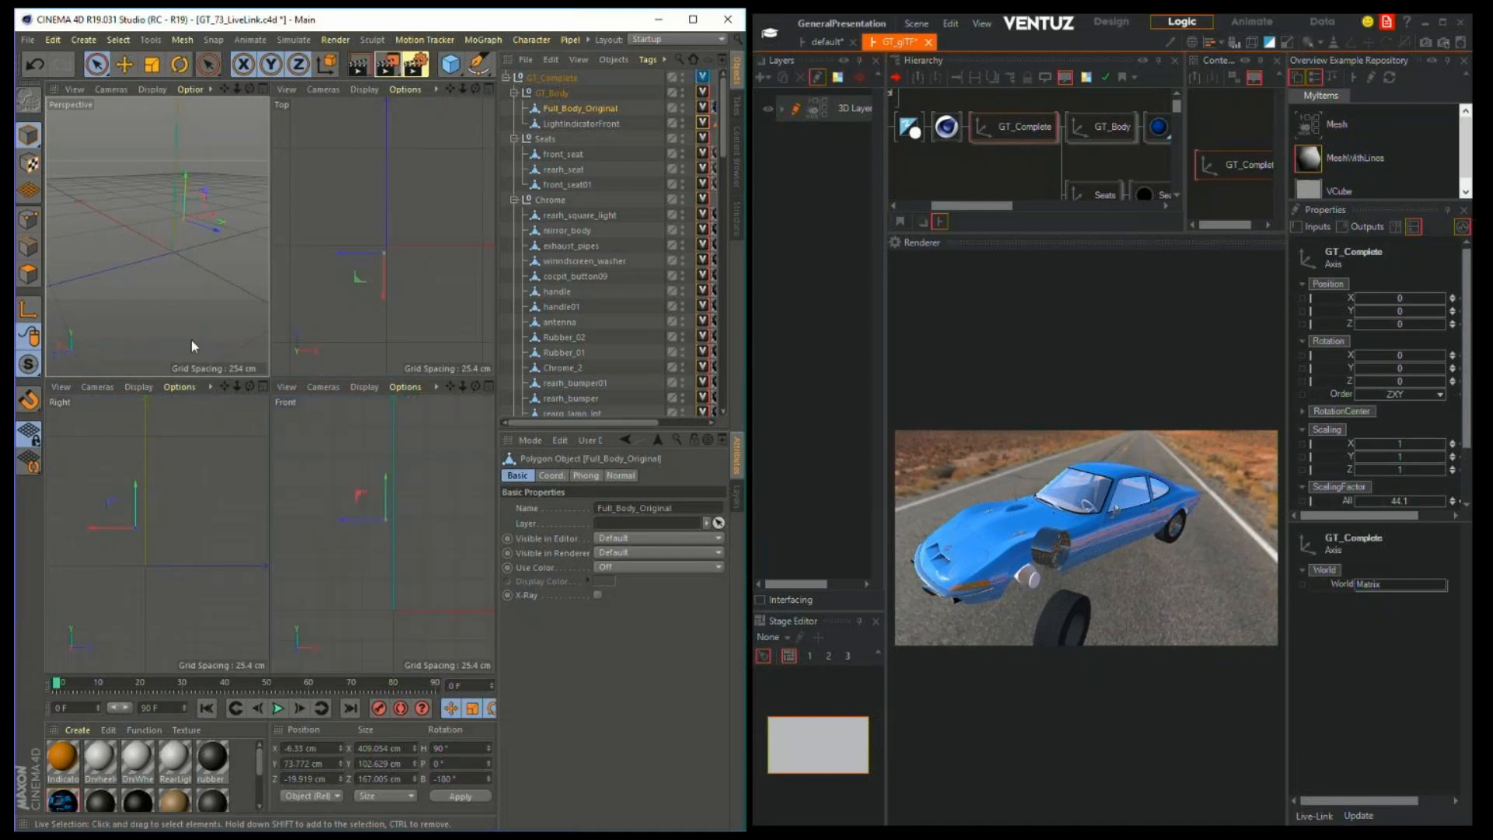
{"action": "middle_click", "coordinate": [187, 256]}
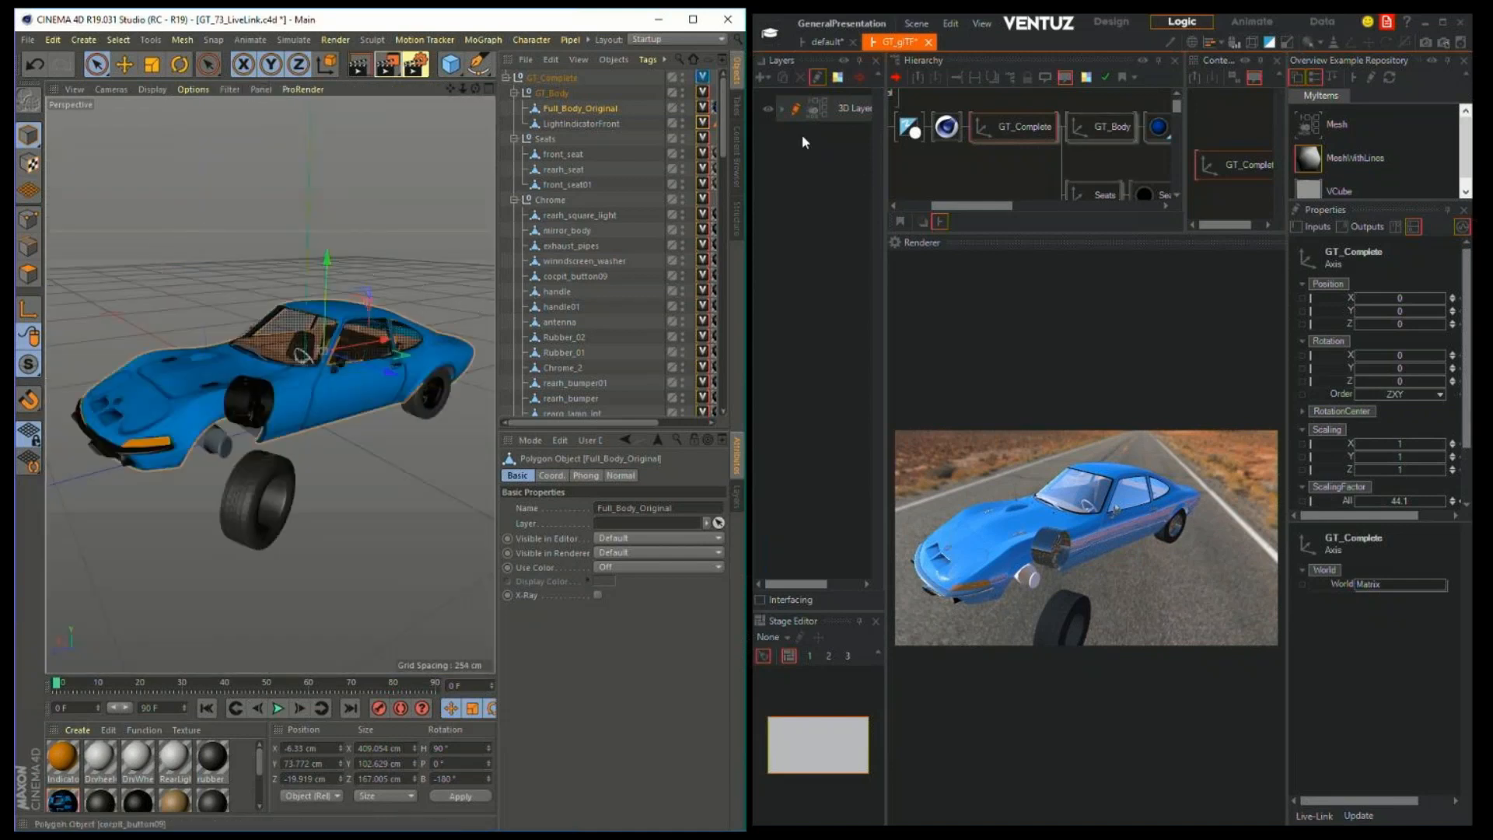
Maximize Ventuz and enlarge the hierarchy area to review the imported GT_Complete node tree
{"action": "left_click_drag", "start_coordinate": [1031, 36], "coordinate": [711, 10]}
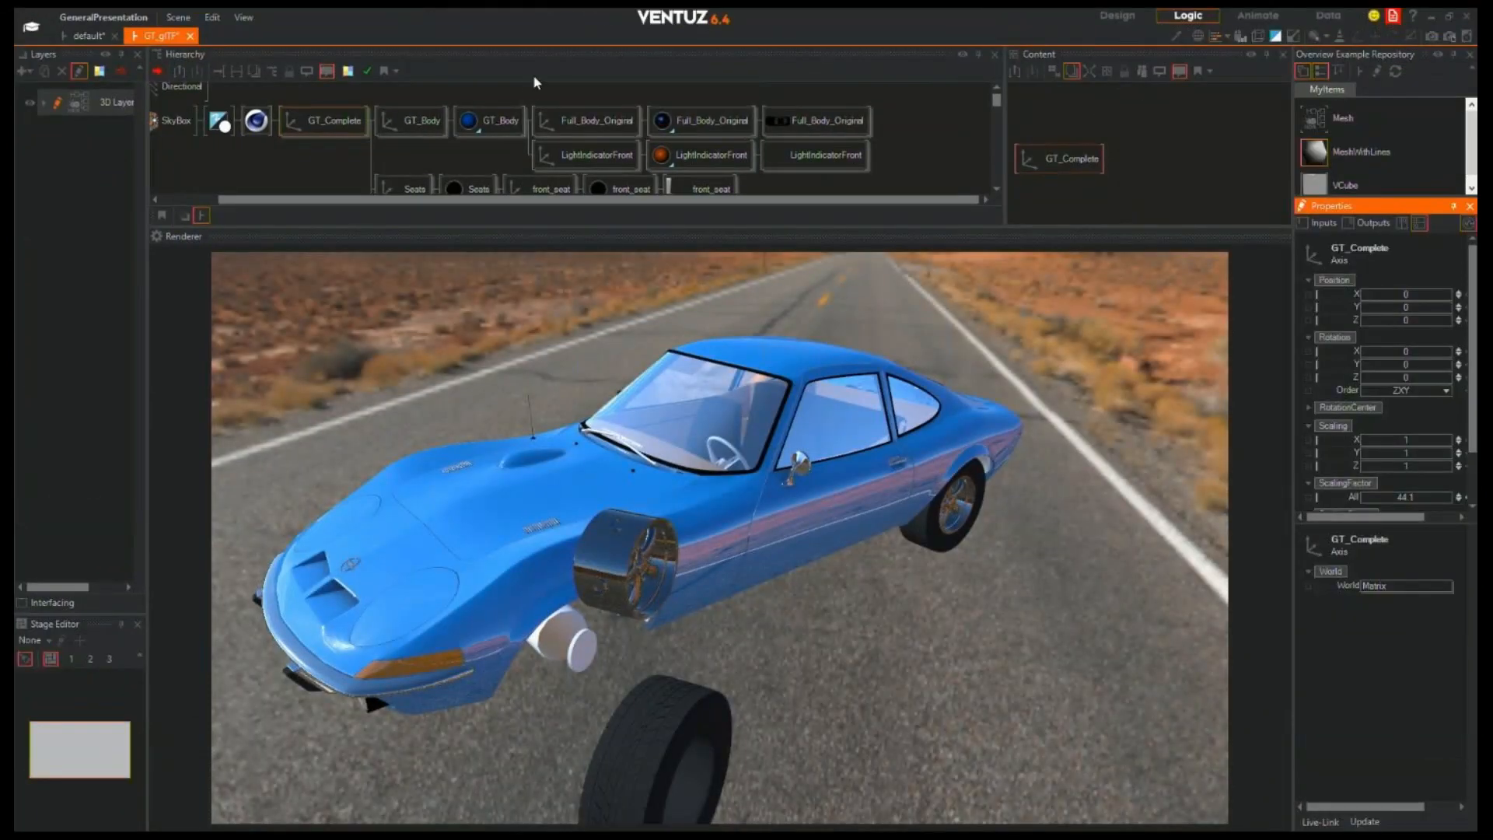
{"action": "scroll", "coordinate": [540, 99], "scroll_direction": "down", "scroll_amount": 5}
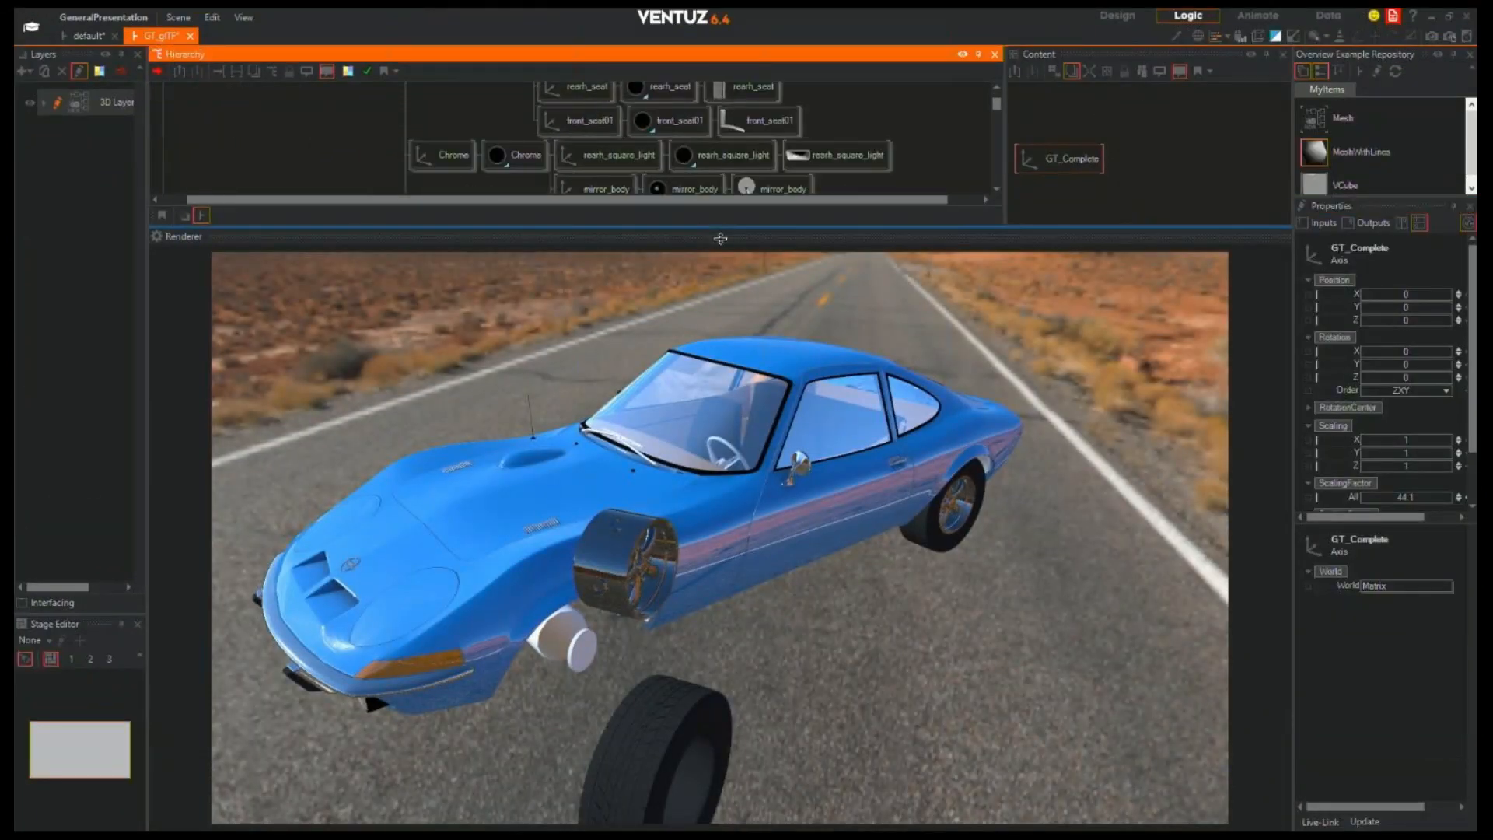
{"action": "left_click_drag", "start_coordinate": [710, 226], "coordinate": [711, 430]}
{"action": "scroll", "coordinate": [498, 197], "scroll_direction": "up", "scroll_amount": 3}
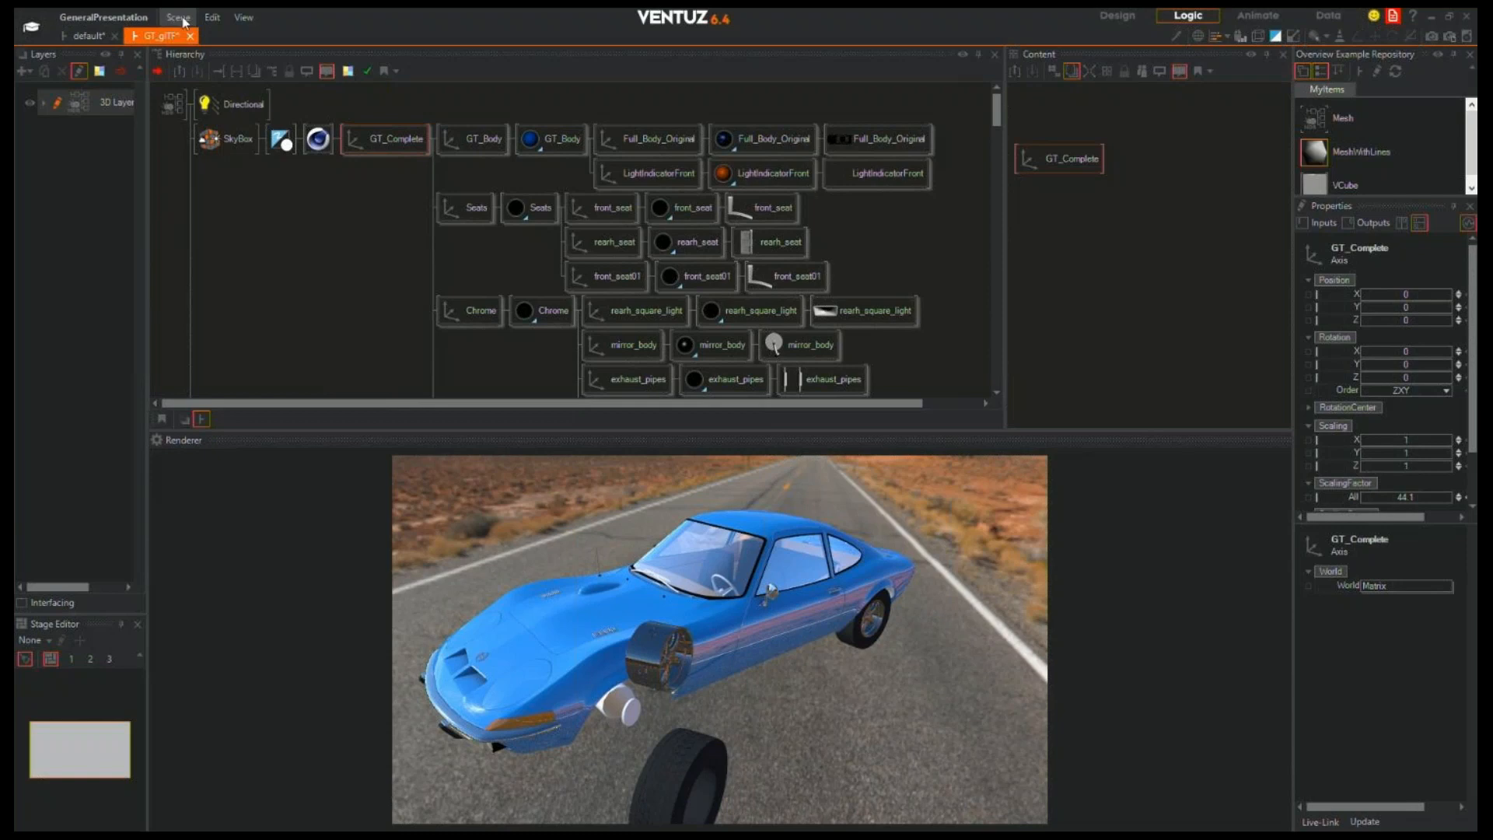
Open the HierarchyAndContent scene again
{"action": "left_click", "coordinate": [193, 52]}
{"action": "left_click", "coordinate": [181, 18]}
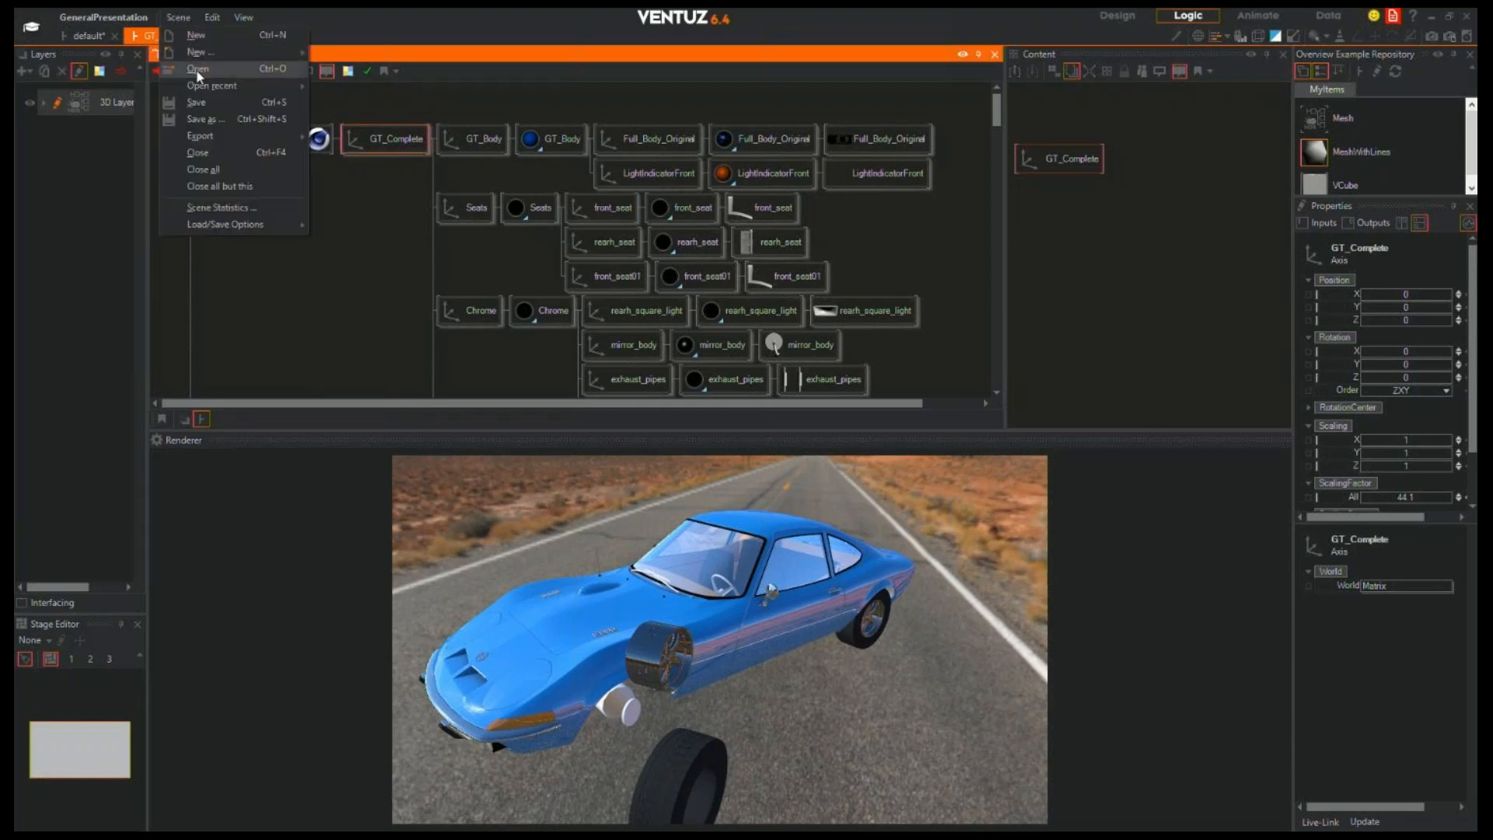
{"action": "left_click", "coordinate": [196, 70]}
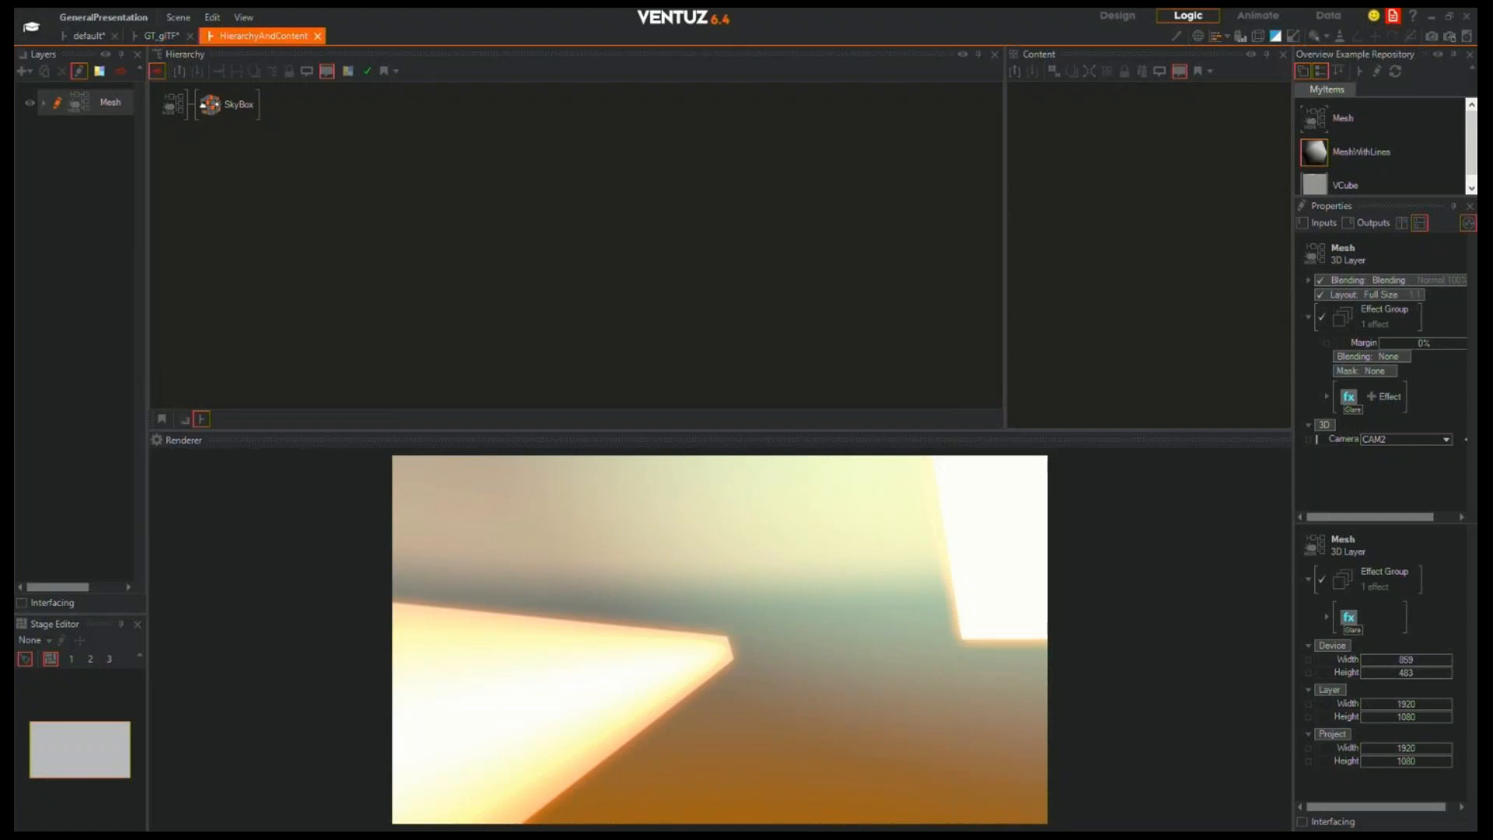
Import adamHead.gltf from the GLTF assets folder into the HierarchyAndContent scene's hierarchy, after the SkyBox node
{"action": "left_click_drag", "start_coordinate": [14, 268], "coordinate": [836, 234]}
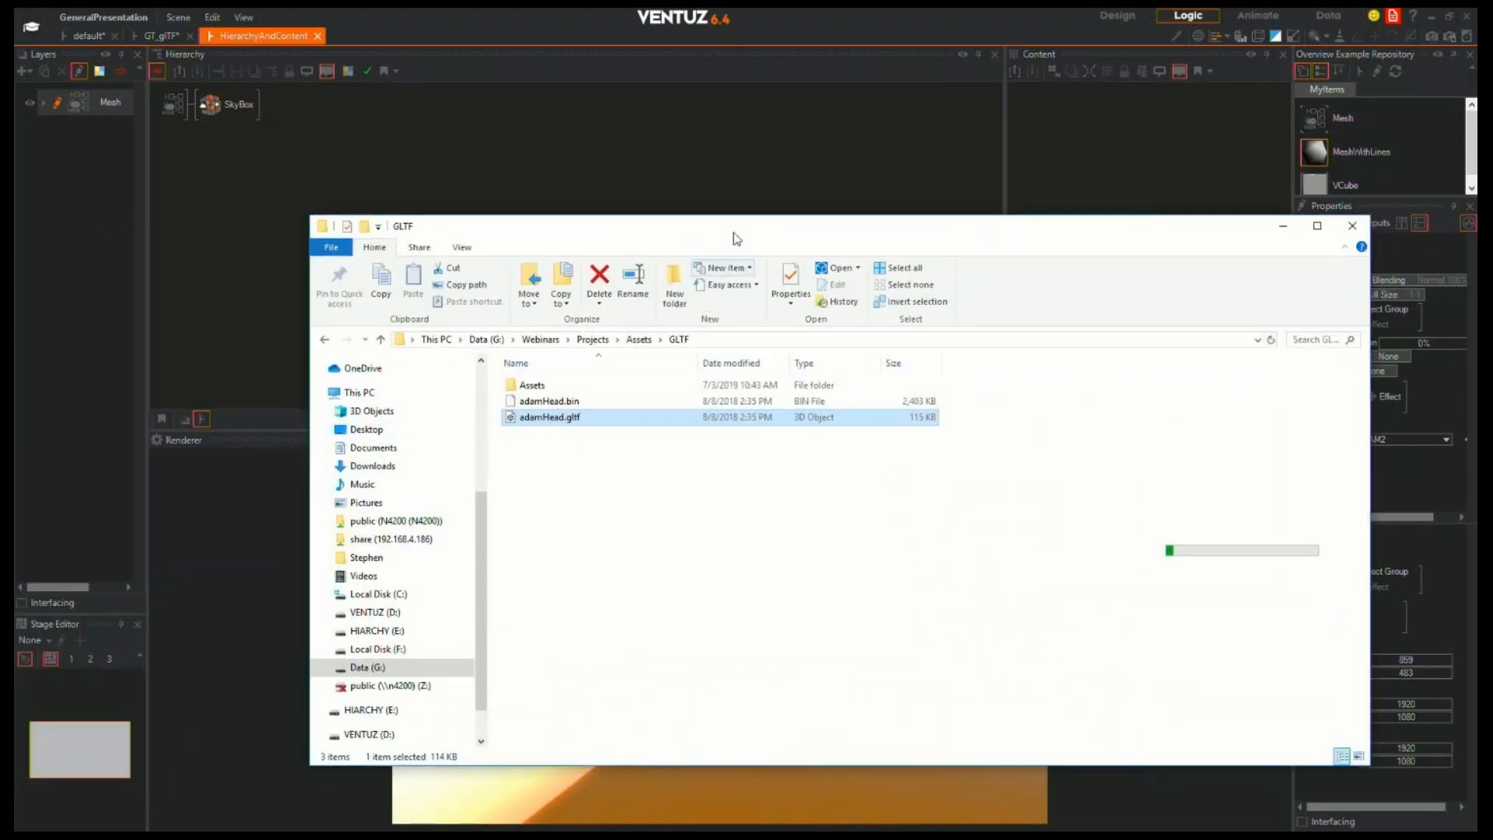
{"action": "left_click_drag", "start_coordinate": [590, 225], "coordinate": [986, 145]}
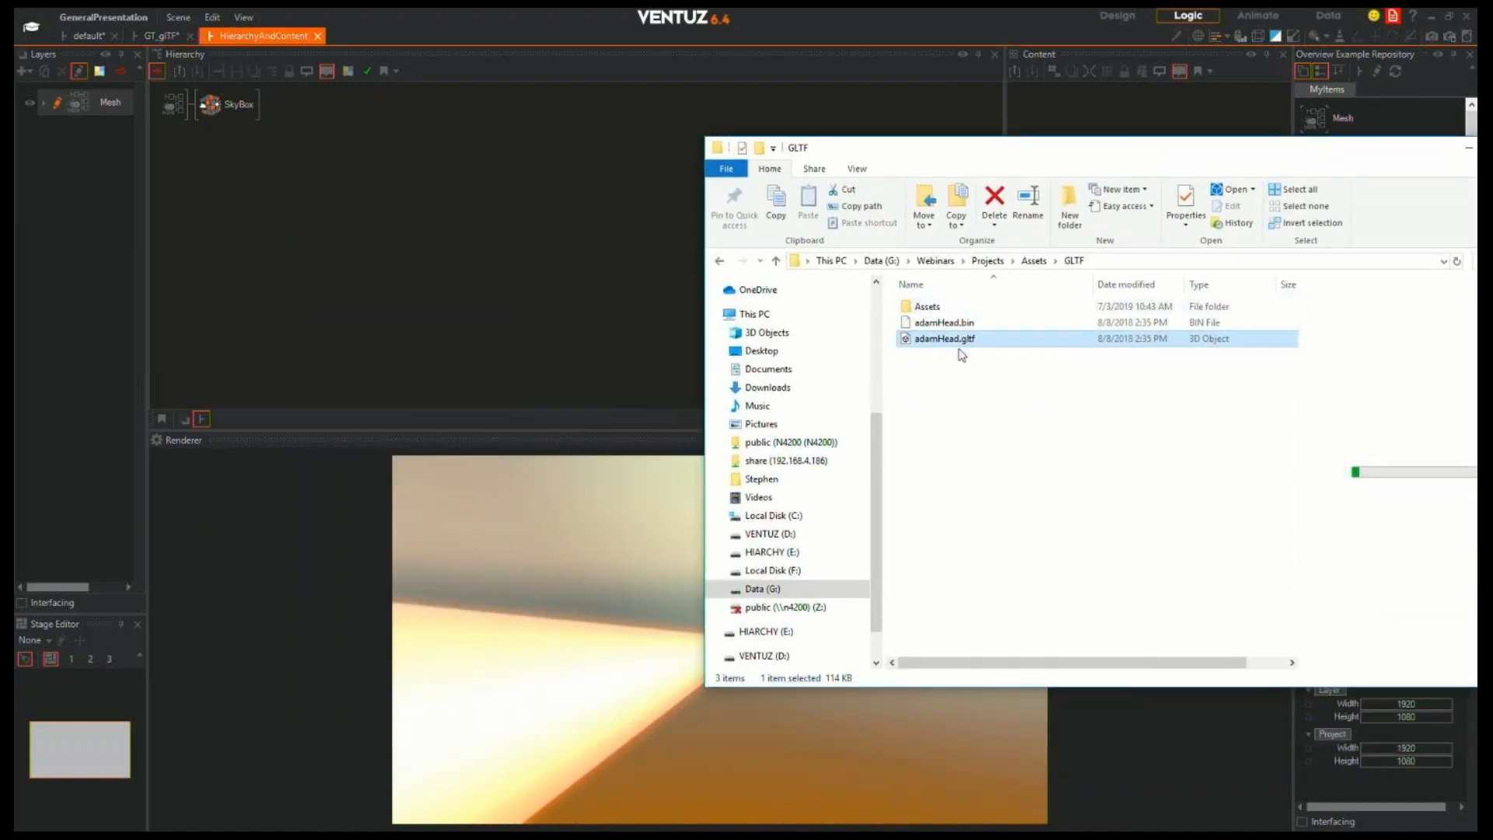
{"action": "left_click_drag", "start_coordinate": [949, 347], "coordinate": [277, 117]}
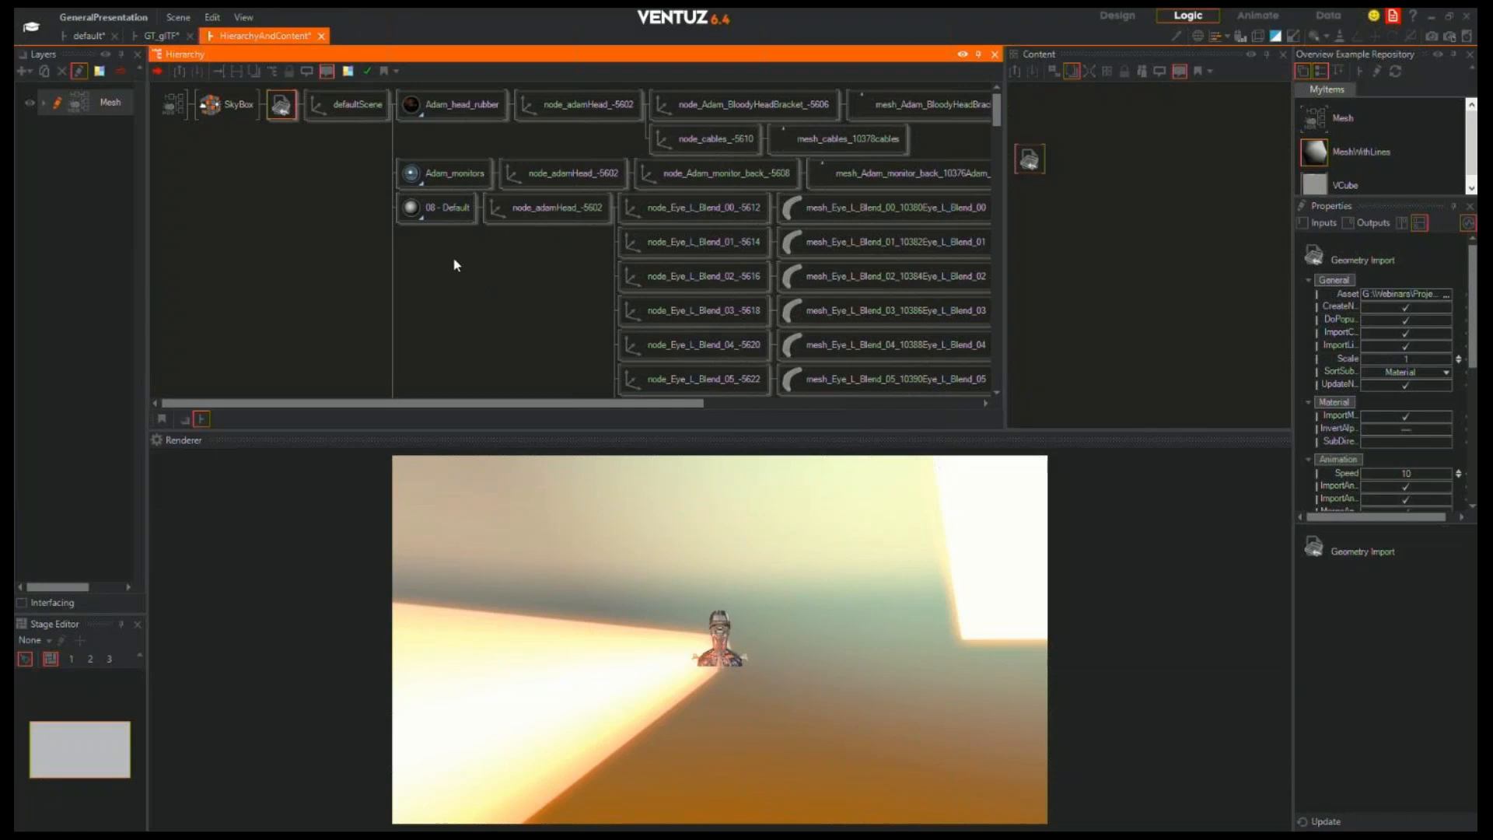
Set the defaultScene axis's Y rotation to 193 and its overall scaling factor to 4.5
{"action": "left_click", "coordinate": [342, 101]}
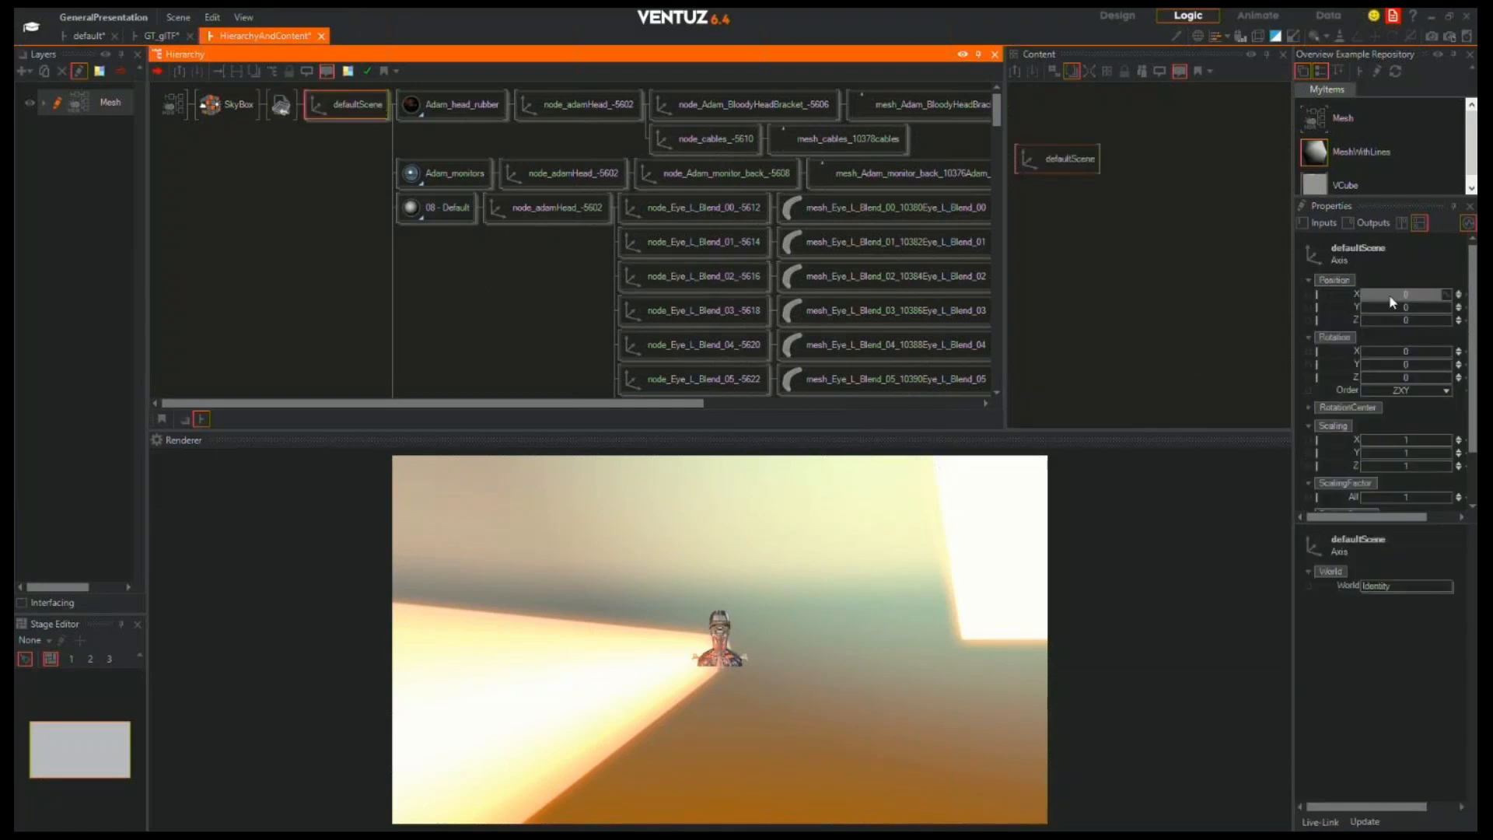
{"action": "scroll", "coordinate": [1415, 443], "scroll_direction": "down", "scroll_amount": 3}
{"action": "scroll", "coordinate": [1412, 413], "scroll_direction": "up", "scroll_amount": 3}
{"action": "left_click_drag", "start_coordinate": [1391, 374], "coordinate": [1462, 376]}
{"action": "scroll", "coordinate": [1396, 433], "scroll_direction": "down", "scroll_amount": 3}
{"action": "left_click_drag", "start_coordinate": [1395, 433], "coordinate": [1426, 450]}
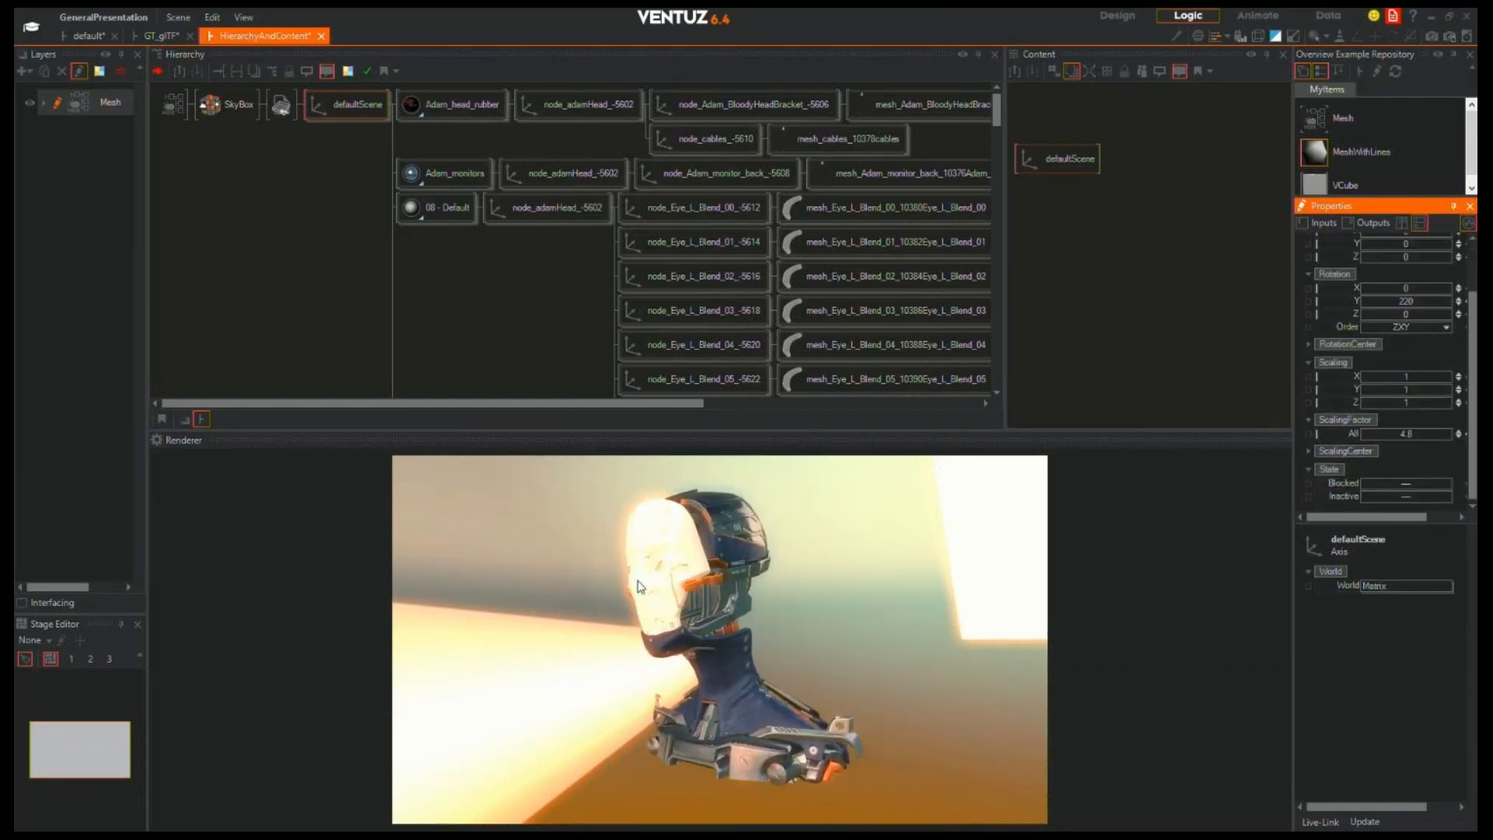
{"action": "left_click", "coordinate": [315, 192]}
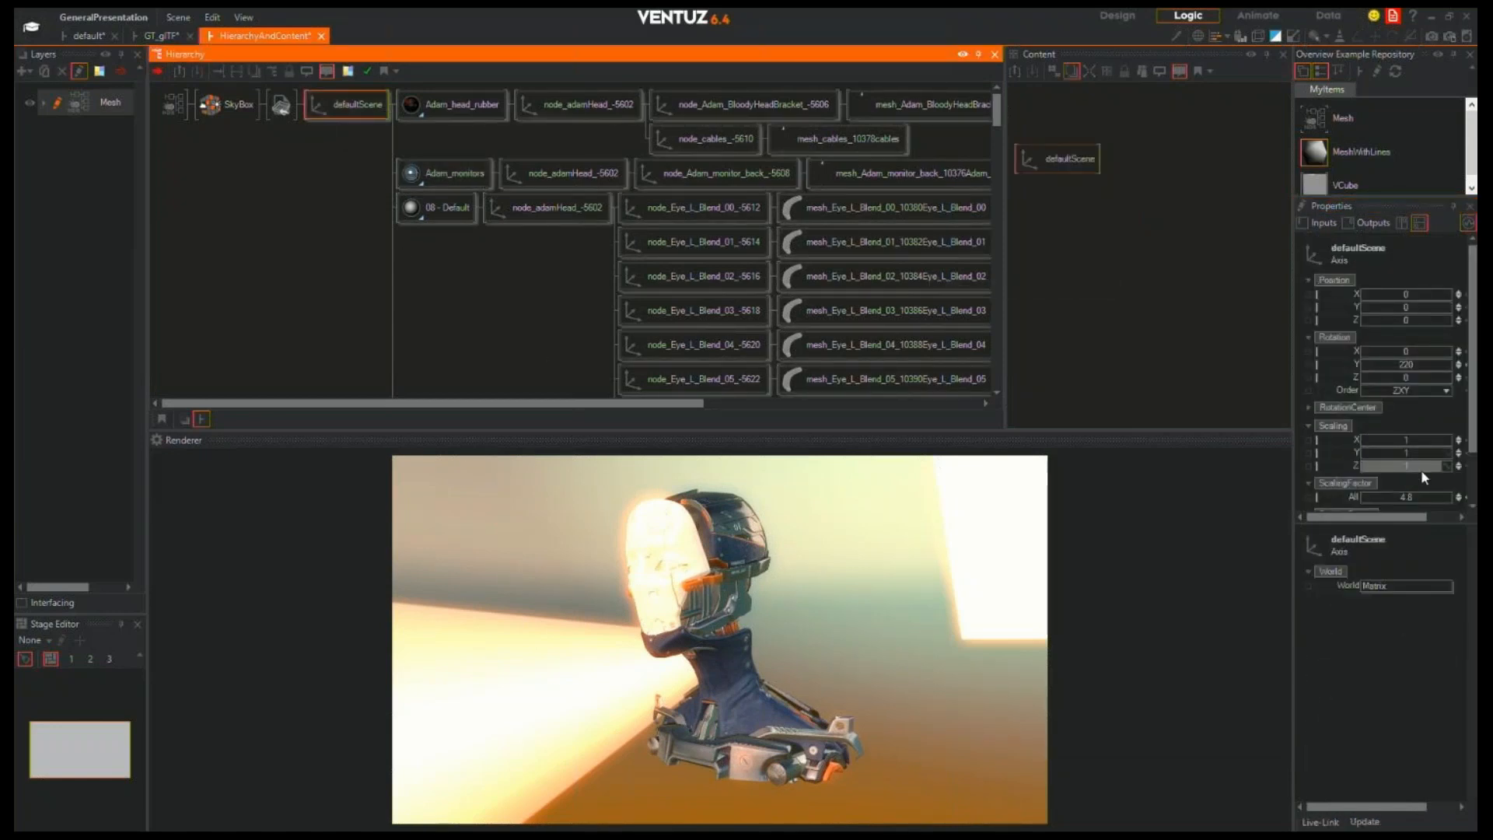
{"action": "left_click", "coordinate": [1428, 504]}
{"action": "left_click_drag", "start_coordinate": [1428, 504], "coordinate": [1424, 506]}
{"action": "left_click_drag", "start_coordinate": [1404, 373], "coordinate": [1413, 376]}
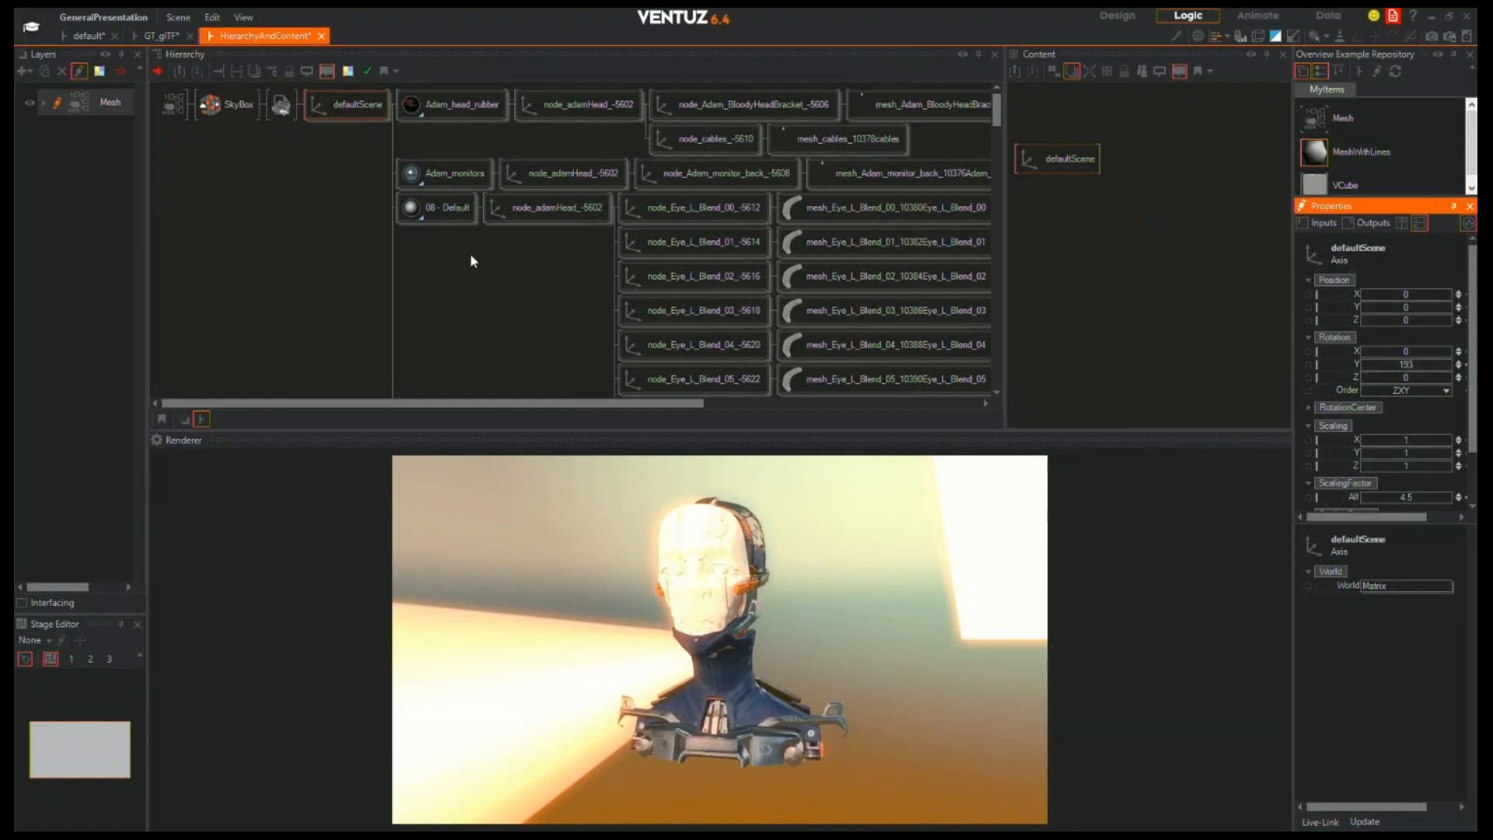
Collapse and expand the defaultScene branch to examine the imported head's node structure, and select the defaultScene axis
{"action": "double_click", "coordinate": [352, 102]}
{"action": "left_click", "coordinate": [367, 160]}
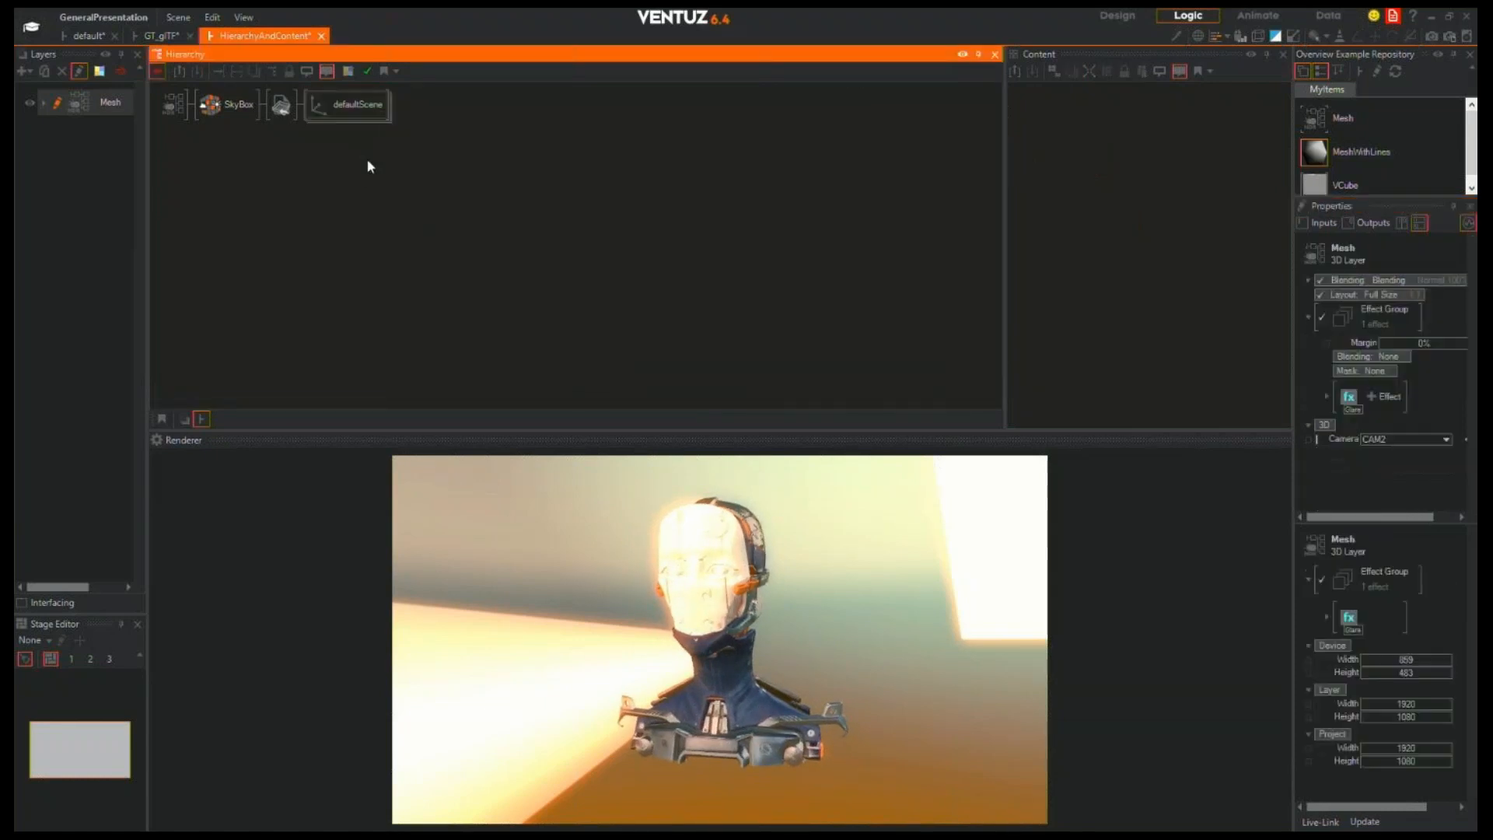
{"action": "double_click", "coordinate": [356, 110]}
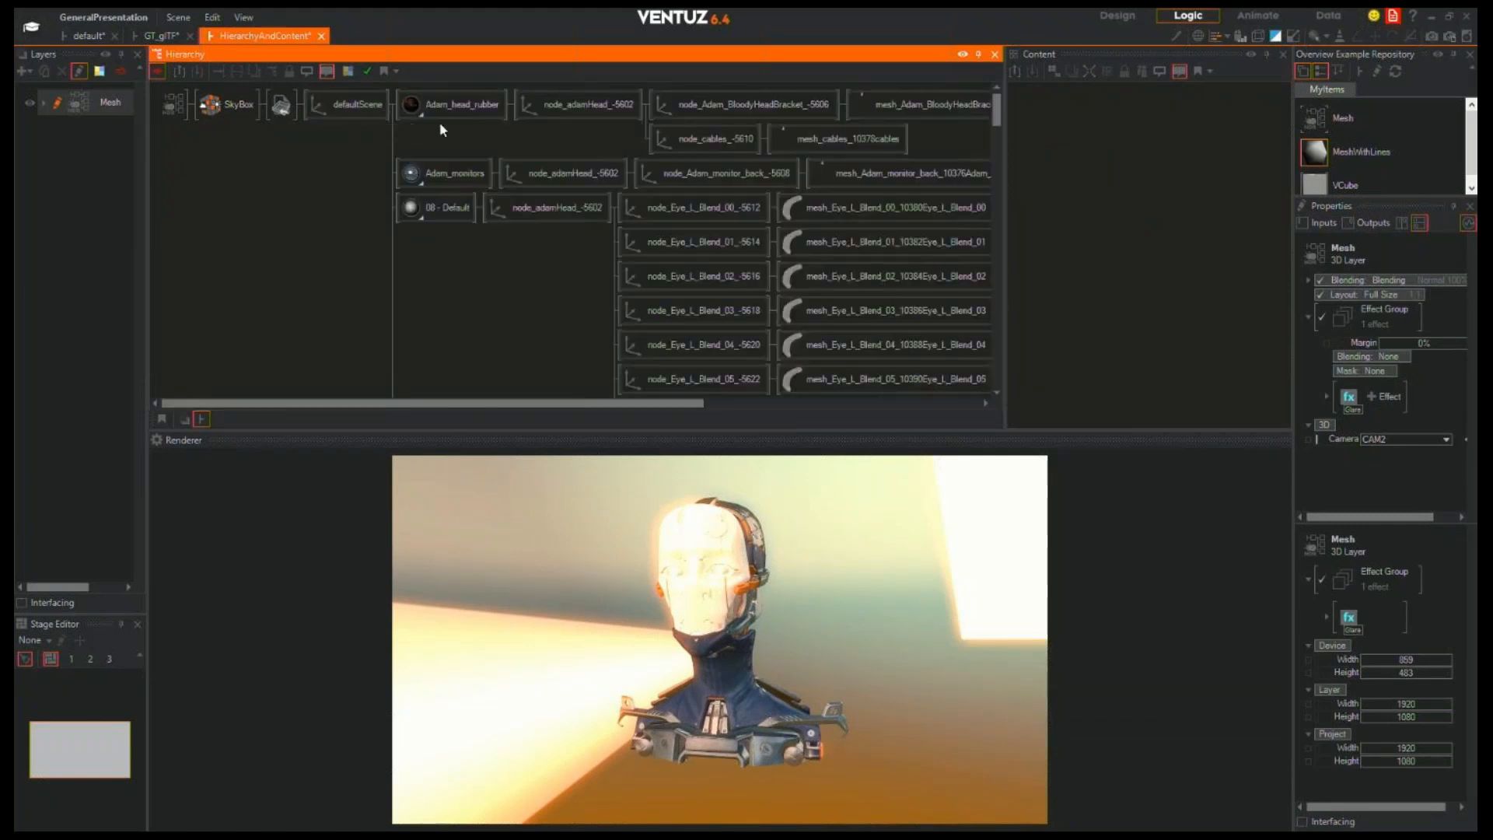
{"action": "double_click", "coordinate": [374, 113]}
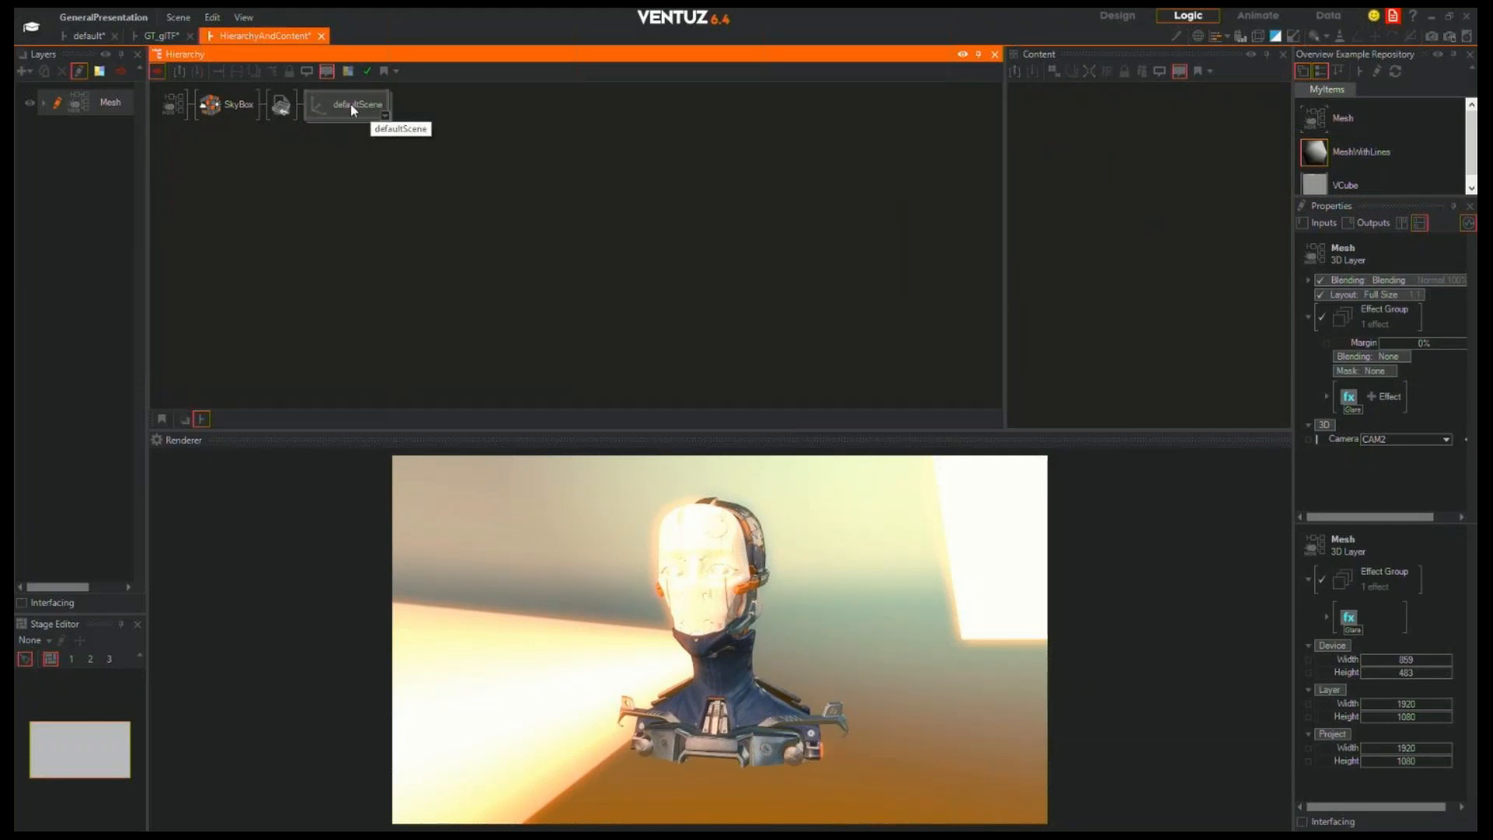
{"action": "left_click", "coordinate": [350, 102]}
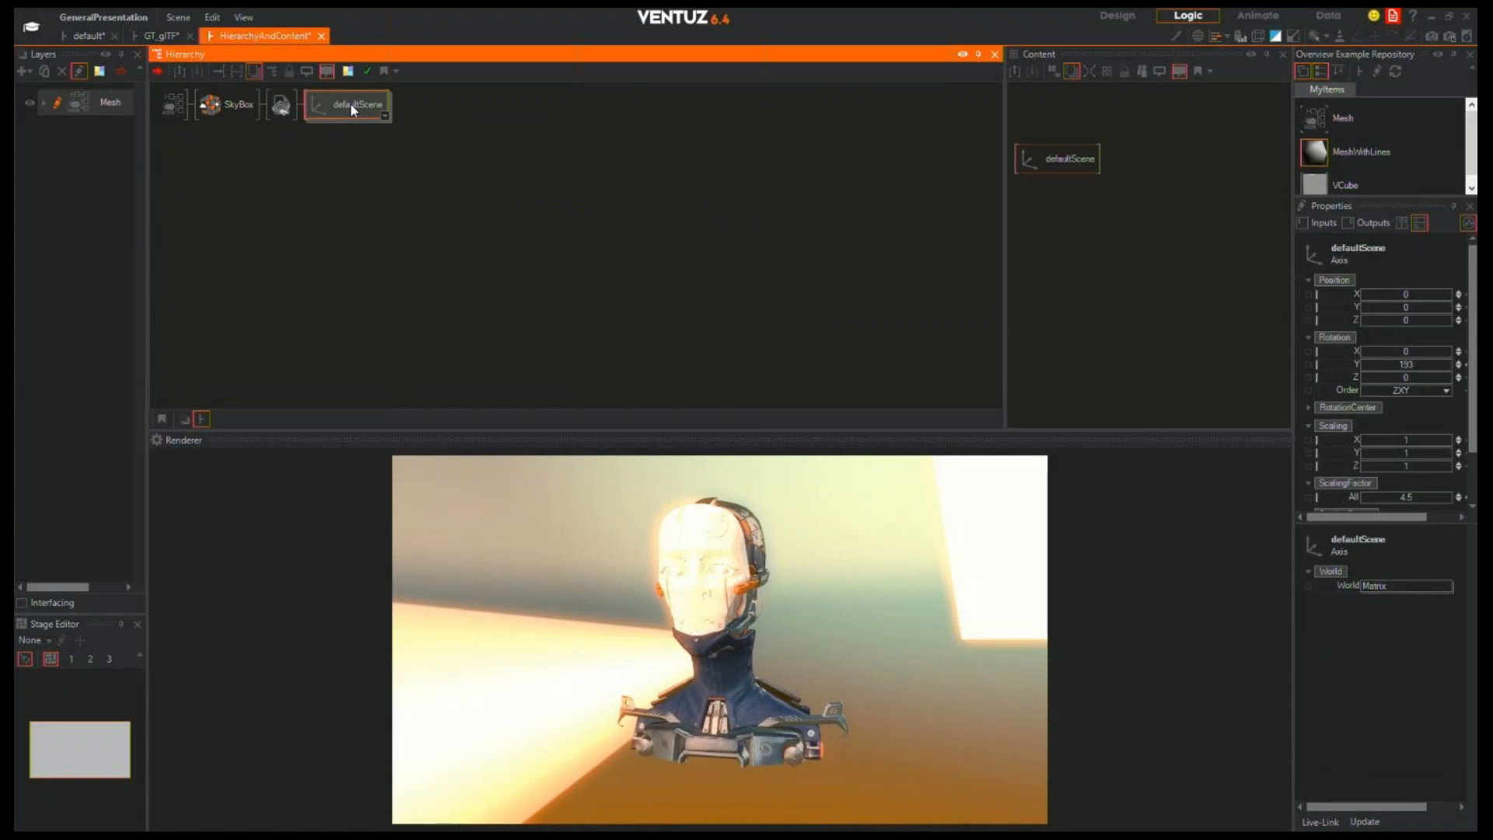
{"action": "left_click", "coordinate": [359, 167]}
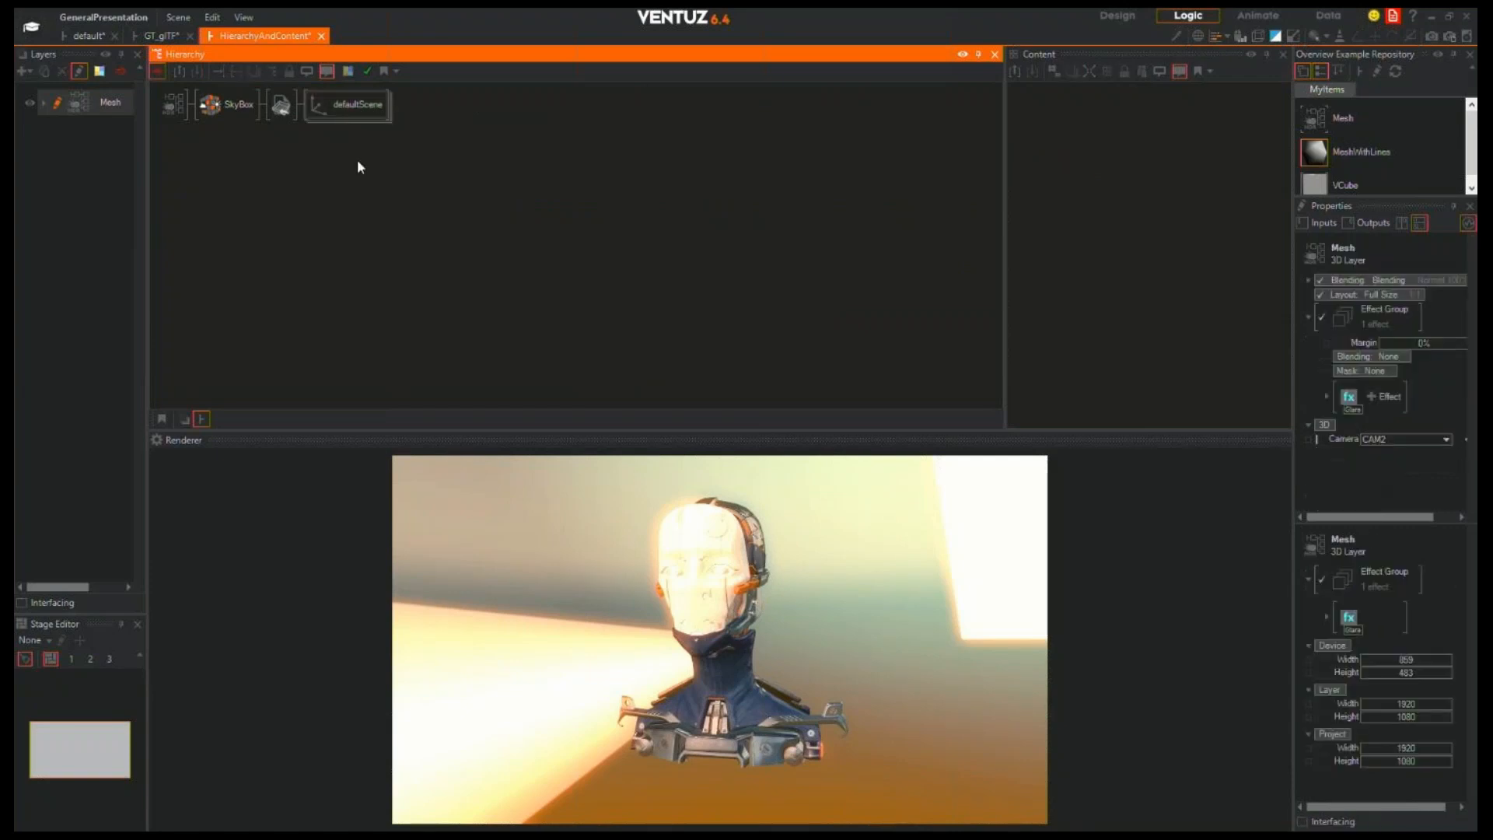
{"action": "double_click", "coordinate": [349, 105]}
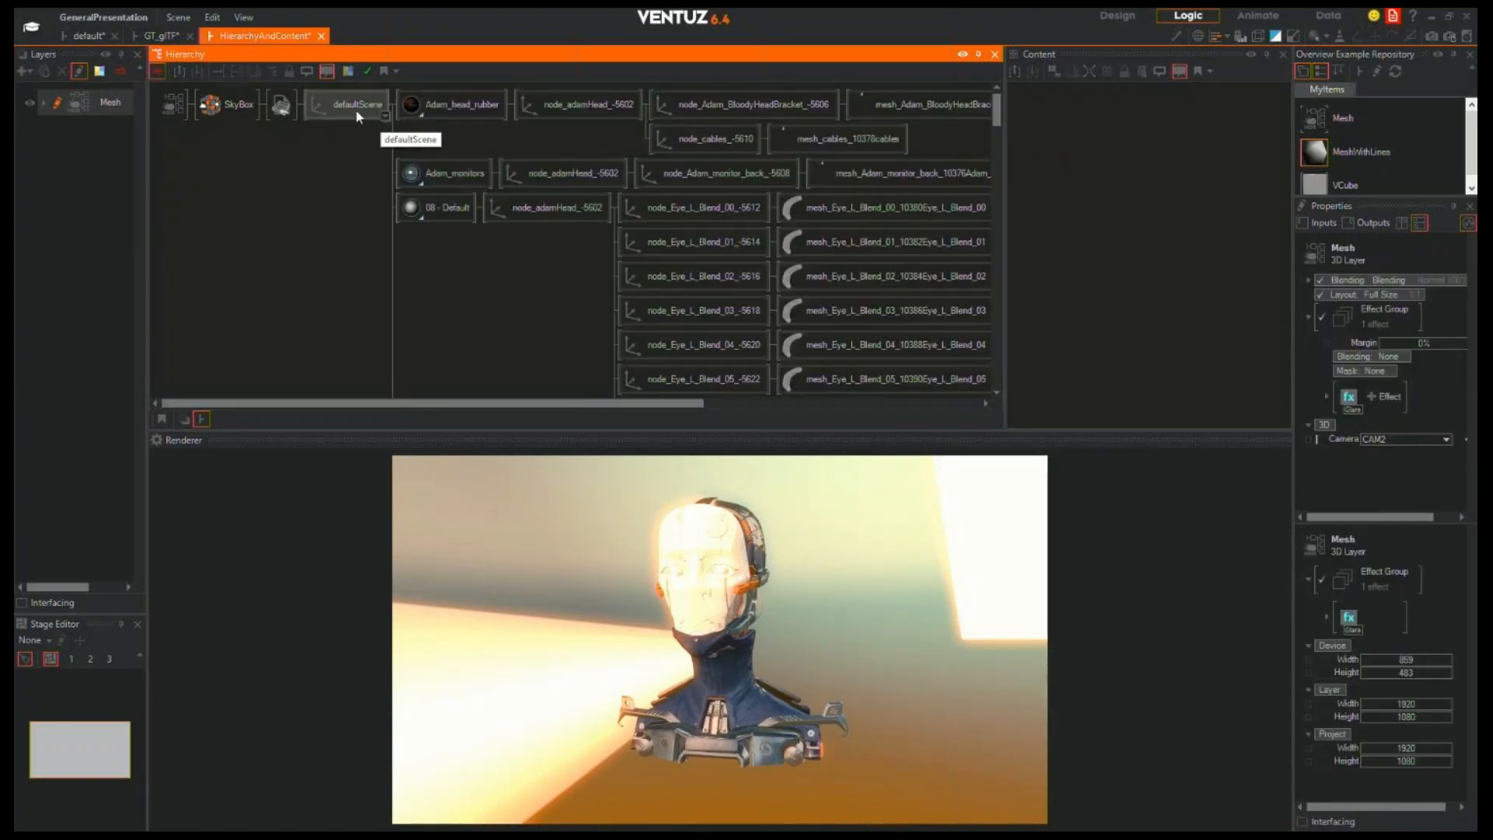
{"action": "left_click", "coordinate": [339, 109]}
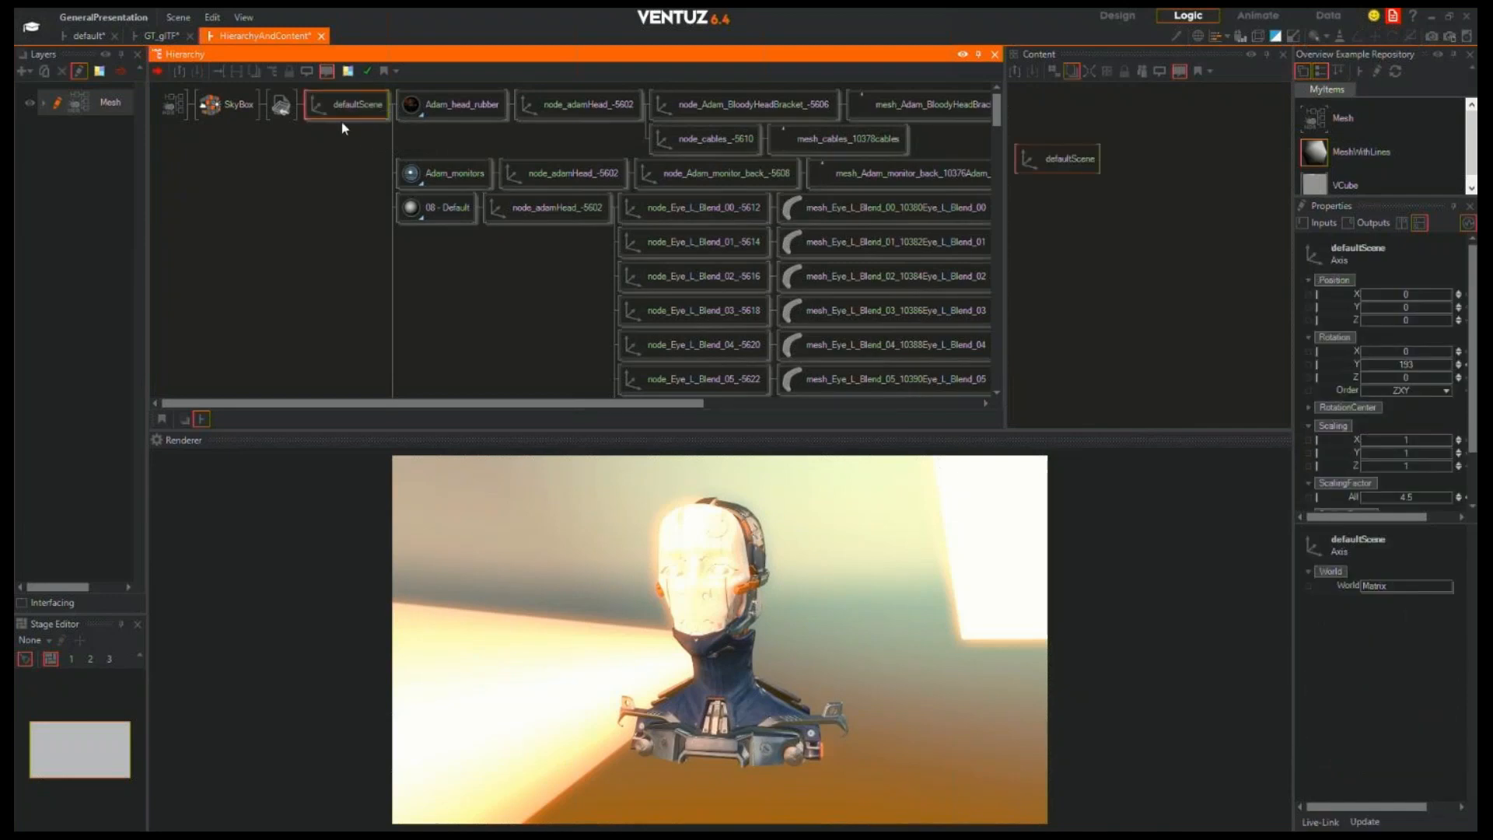
Insert a Touch Orbit node directly before defaultScene and turn the robot head with it in the render
{"action": "double_click", "coordinate": [343, 139]}
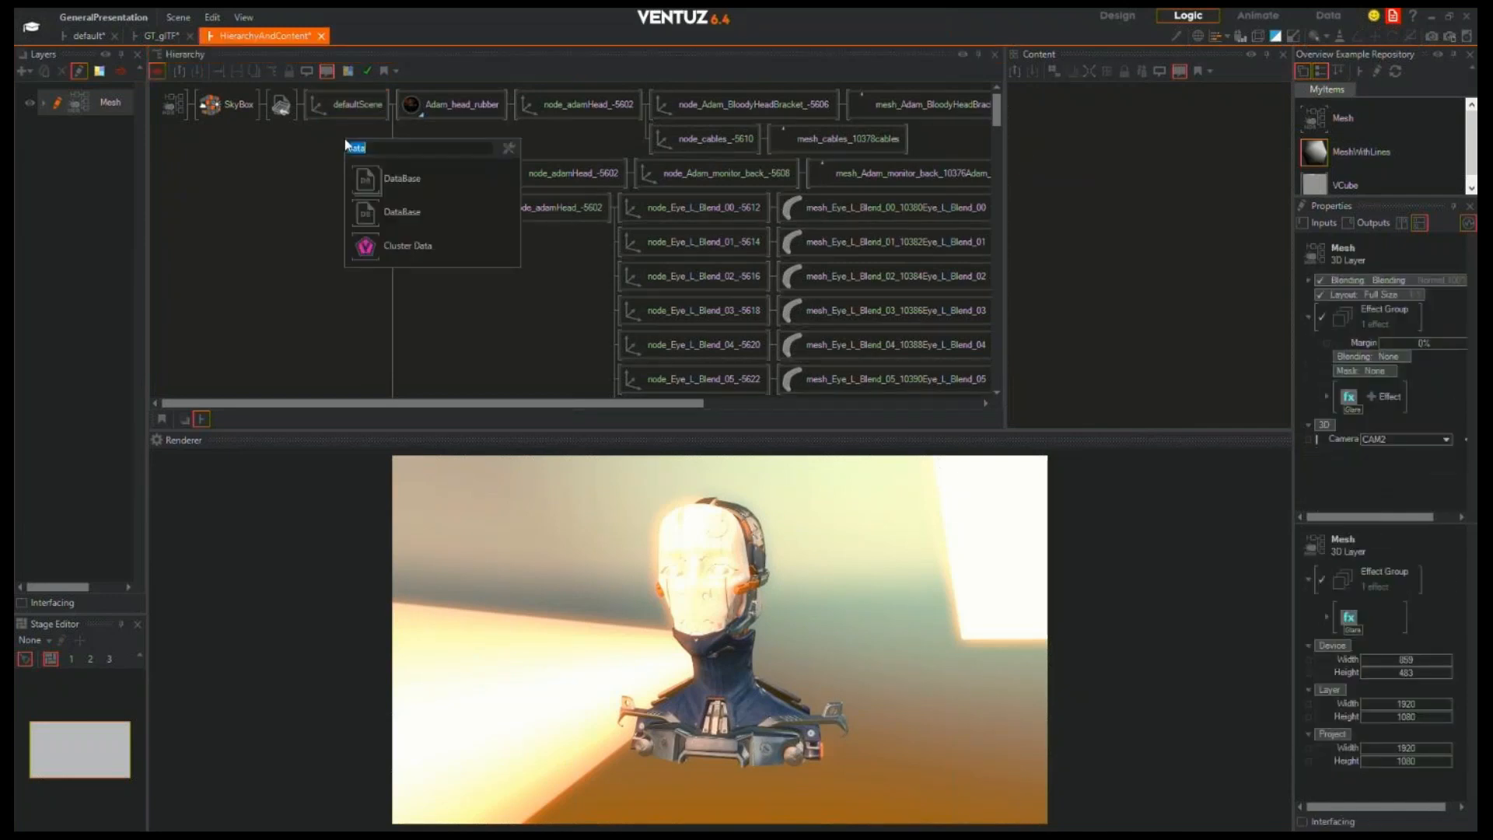
{"action": "type", "text": "orbit"}
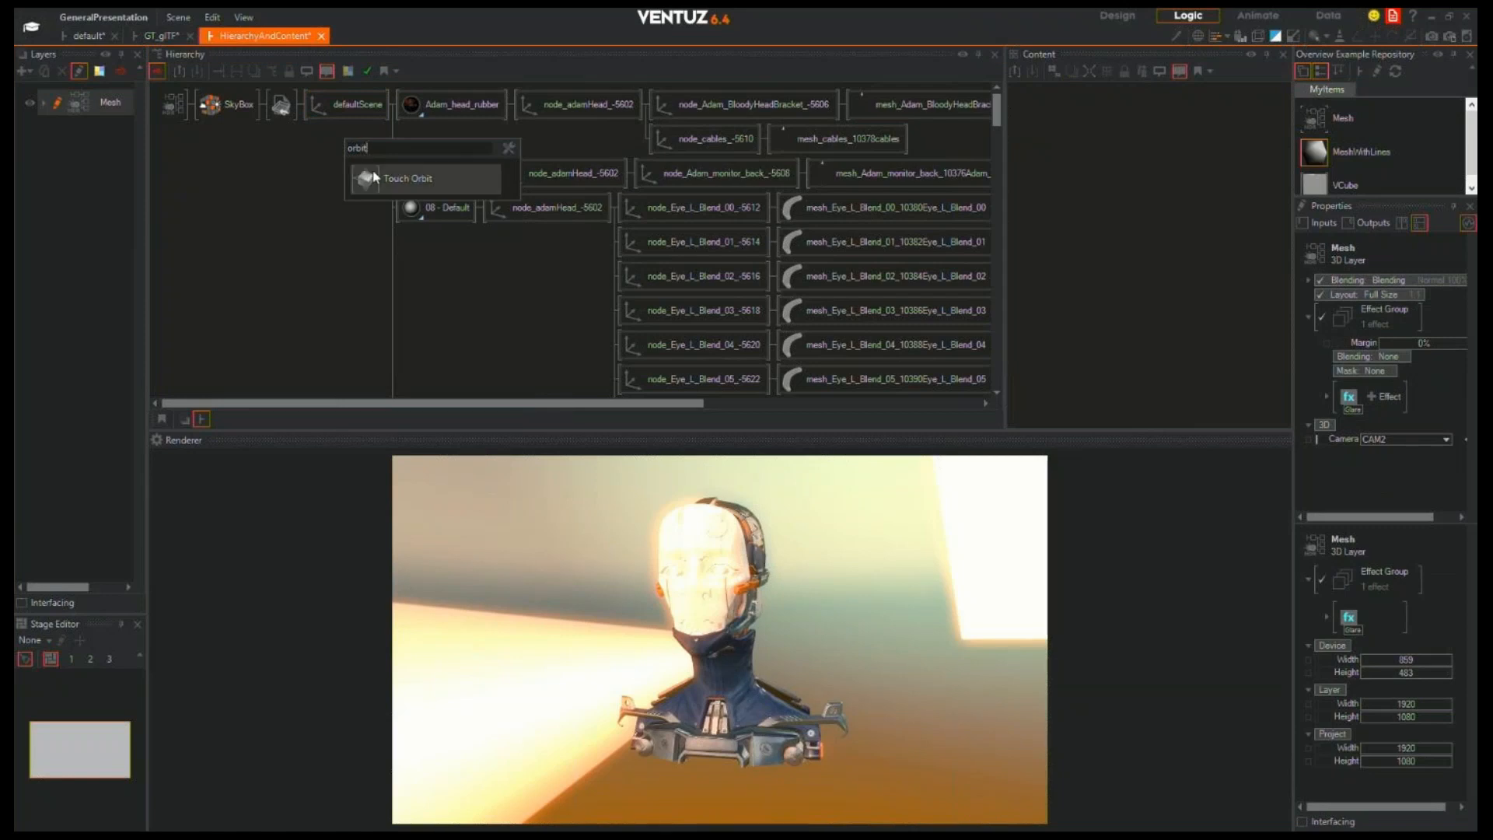
{"action": "left_click_drag", "start_coordinate": [369, 170], "coordinate": [307, 108]}
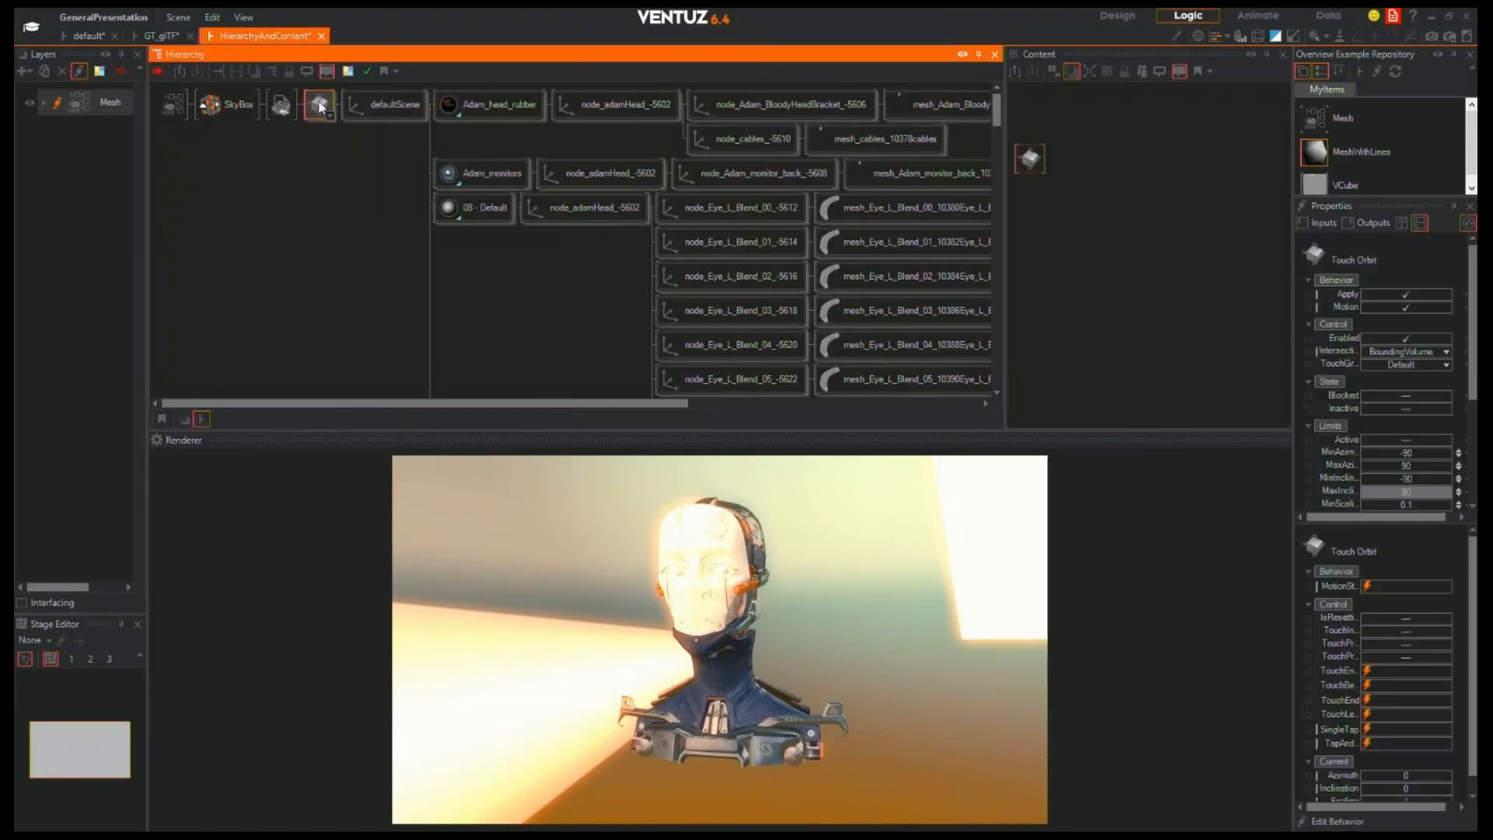
{"action": "left_click_drag", "start_coordinate": [694, 616], "coordinate": [734, 634]}
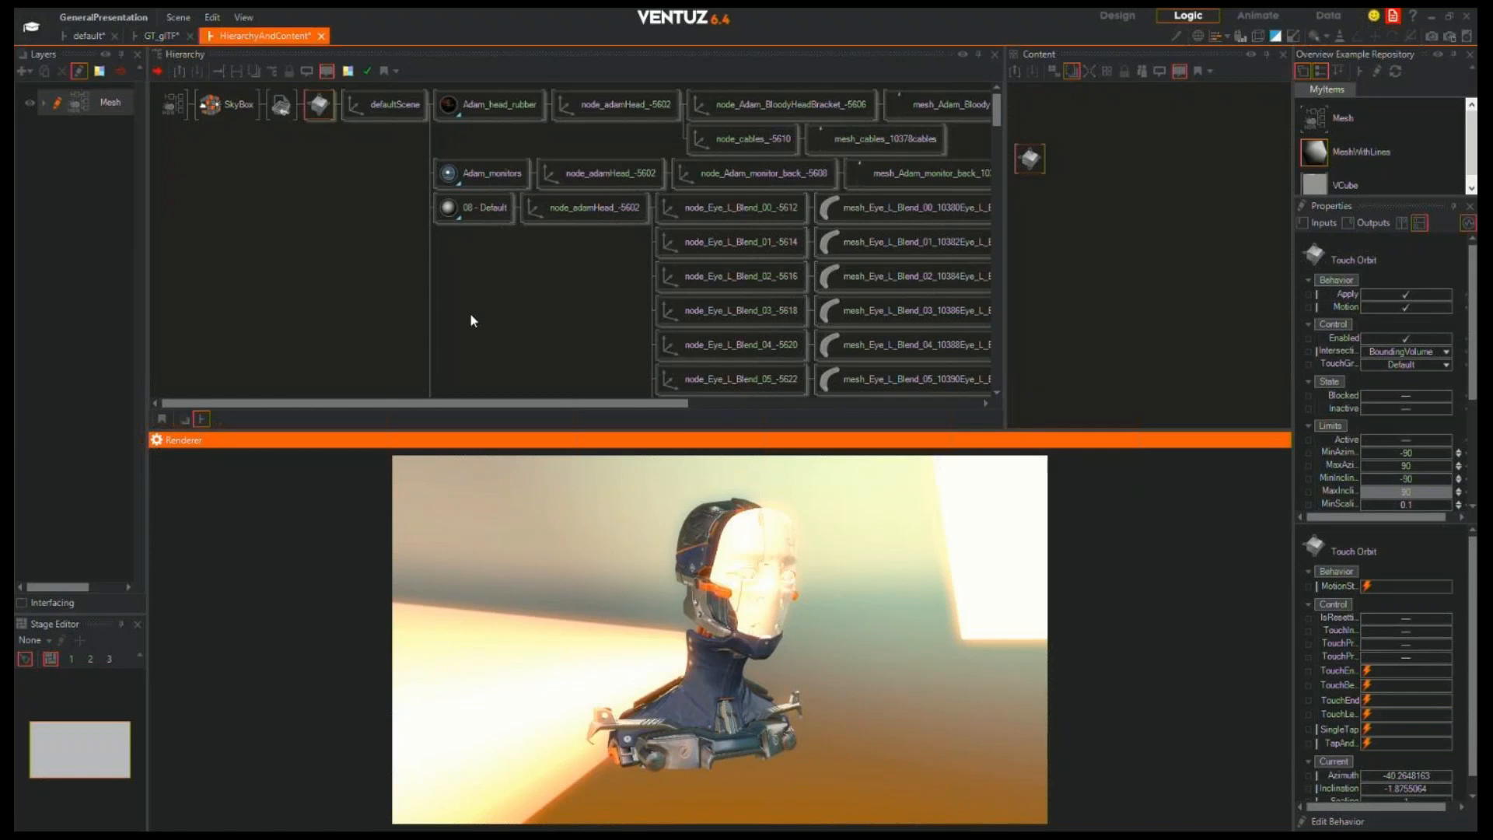
{"action": "left_click_drag", "start_coordinate": [738, 613], "coordinate": [691, 607]}
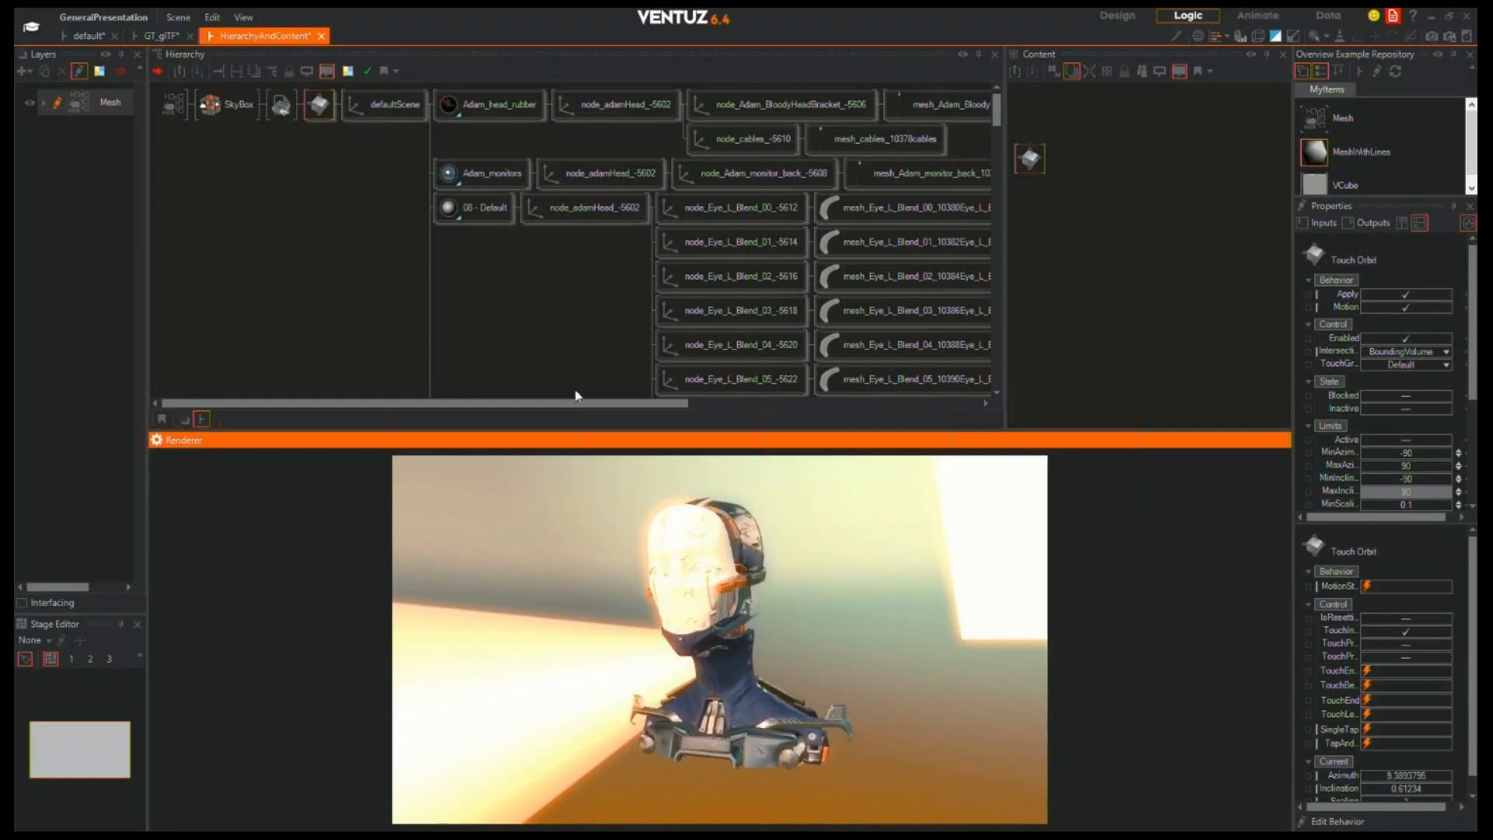
Collapse the defaultScene branch in the hierarchy and widen the Content area
{"action": "left_click", "coordinate": [379, 110]}
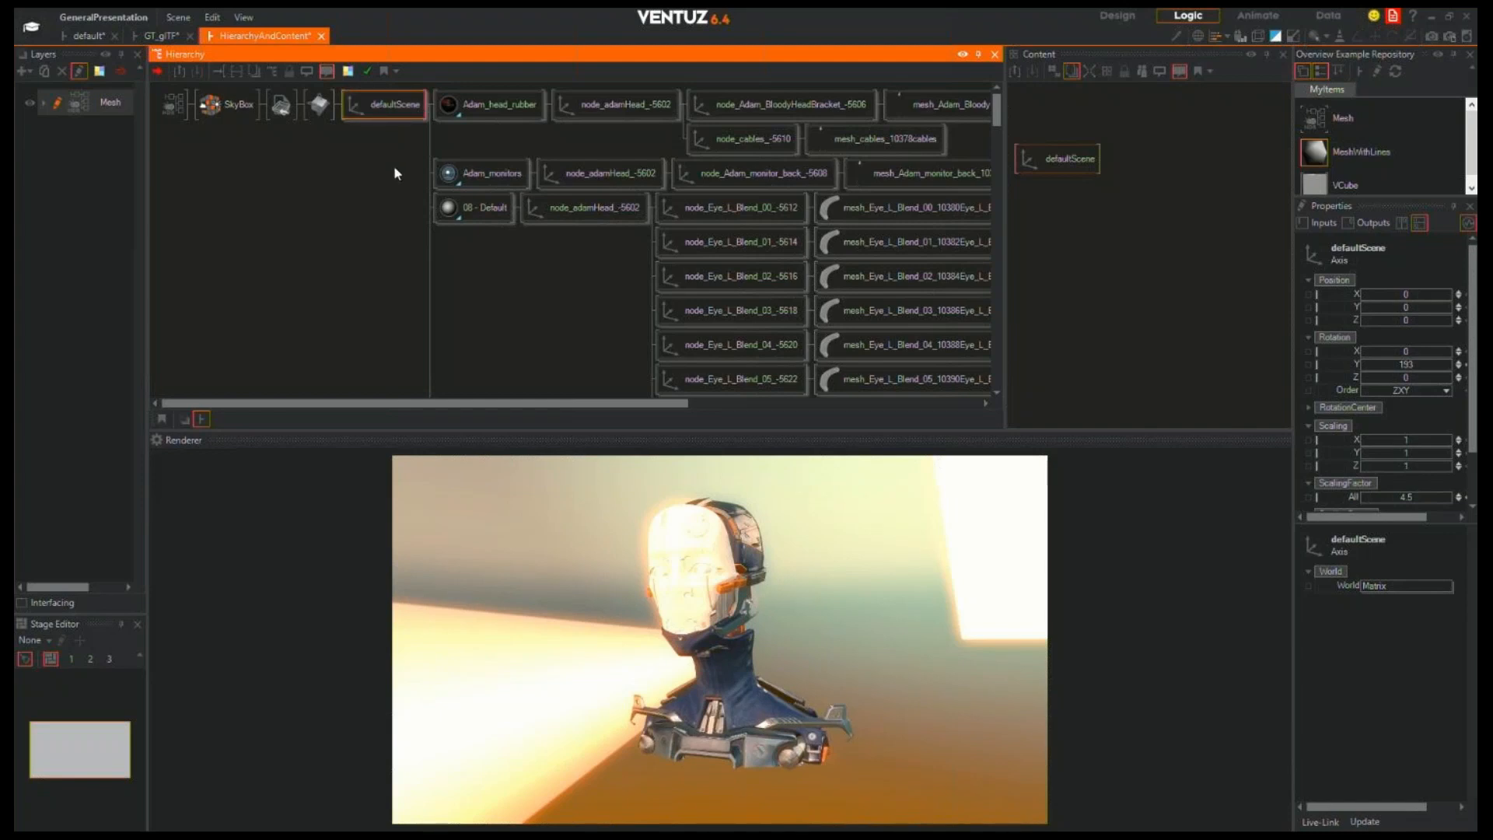
{"action": "double_click", "coordinate": [390, 108]}
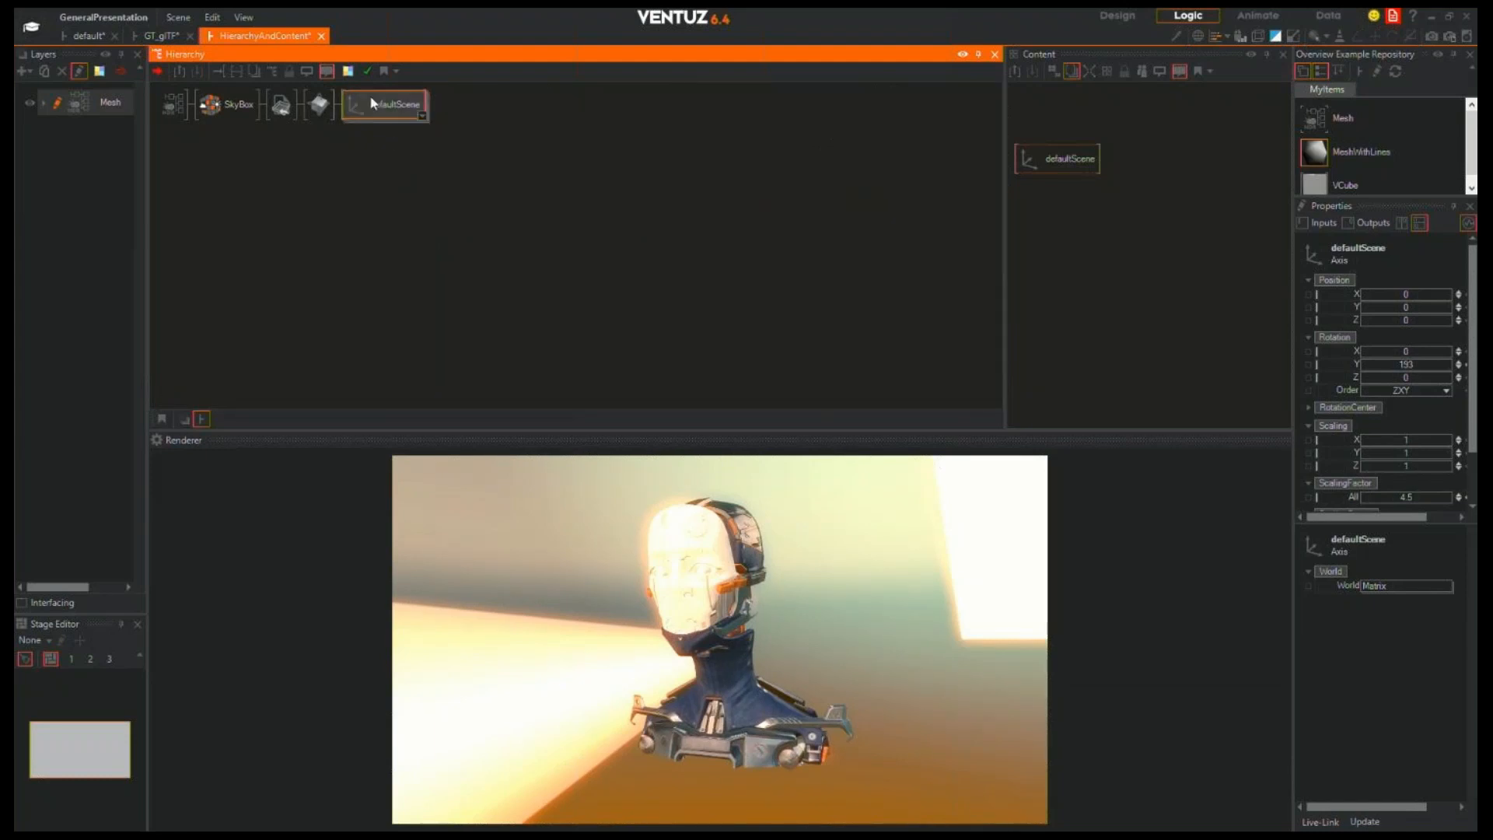
{"action": "double_click", "coordinate": [375, 105]}
{"action": "double_click", "coordinate": [391, 107]}
{"action": "left_click_drag", "start_coordinate": [1006, 202], "coordinate": [734, 202]}
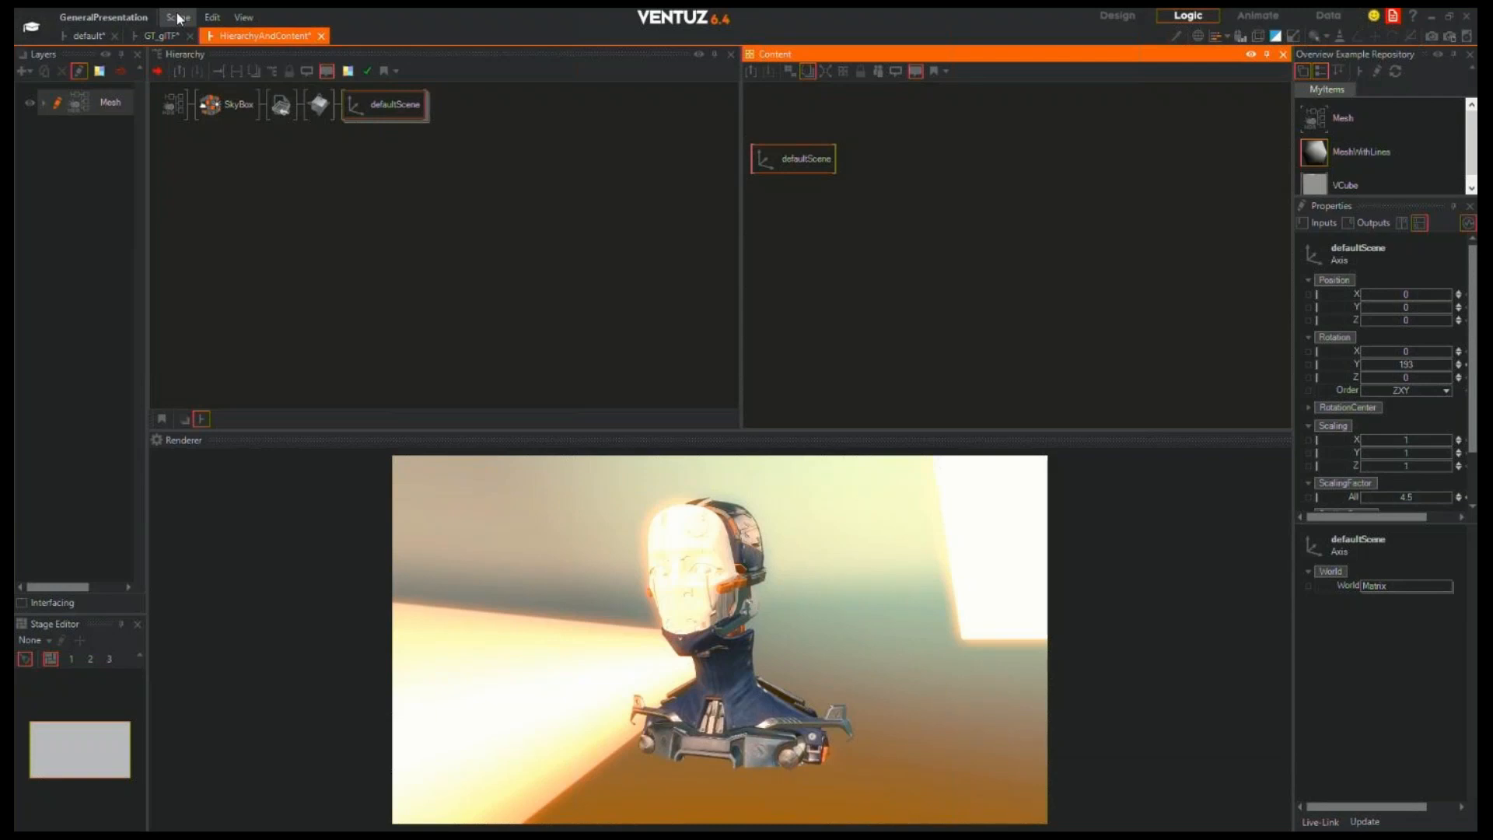
Orbit the robot head in the render using the Touch Orbit node, while expanding defaultScene and collapsing the Touch Orbit branch
{"action": "left_click", "coordinate": [319, 104]}
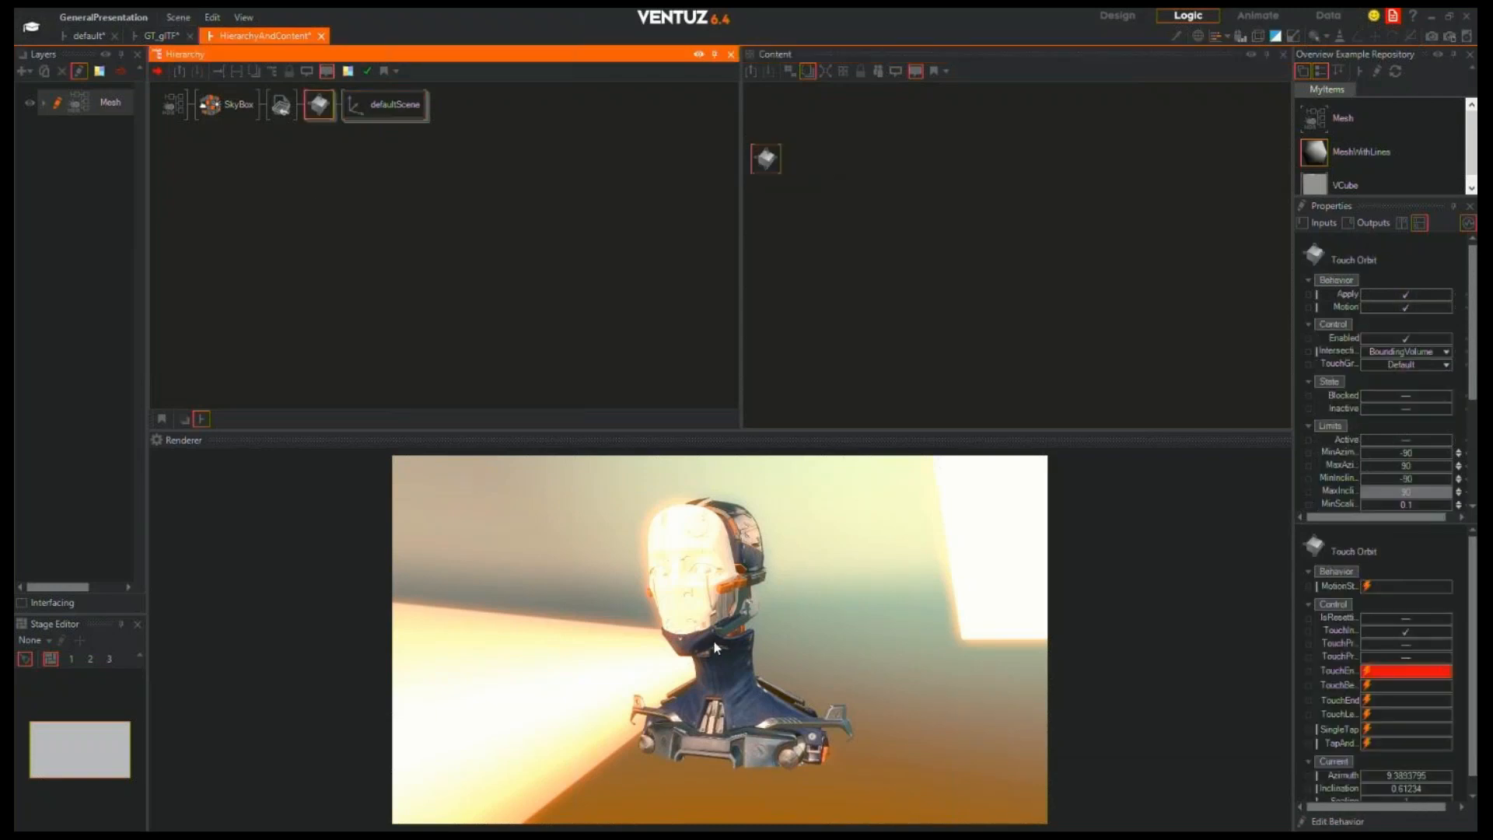
{"action": "left_click_drag", "start_coordinate": [715, 641], "coordinate": [624, 614]}
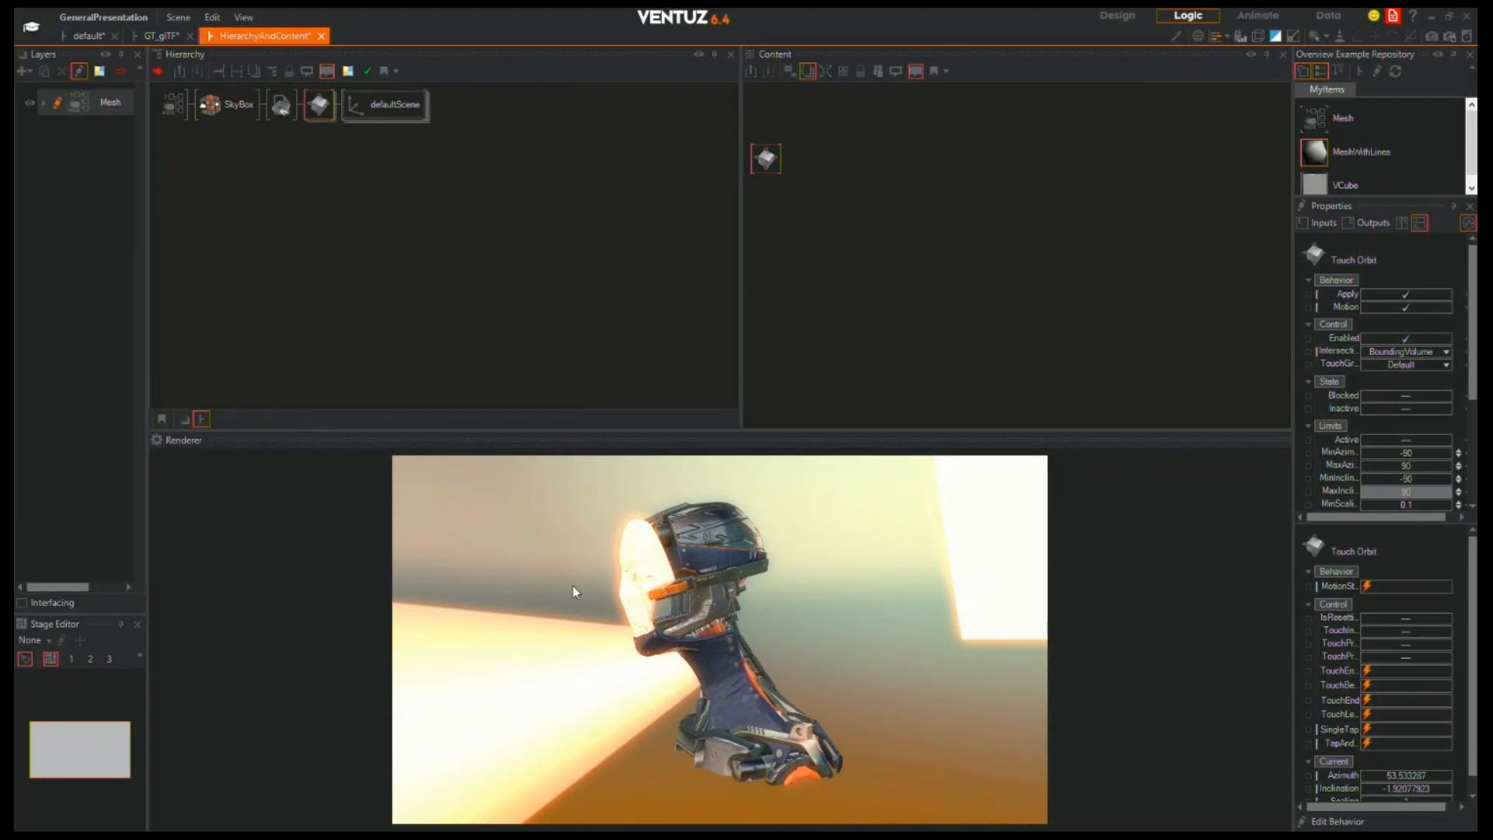
{"action": "left_click_drag", "start_coordinate": [517, 577], "coordinate": [880, 623]}
{"action": "left_click_drag", "start_coordinate": [784, 622], "coordinate": [655, 636]}
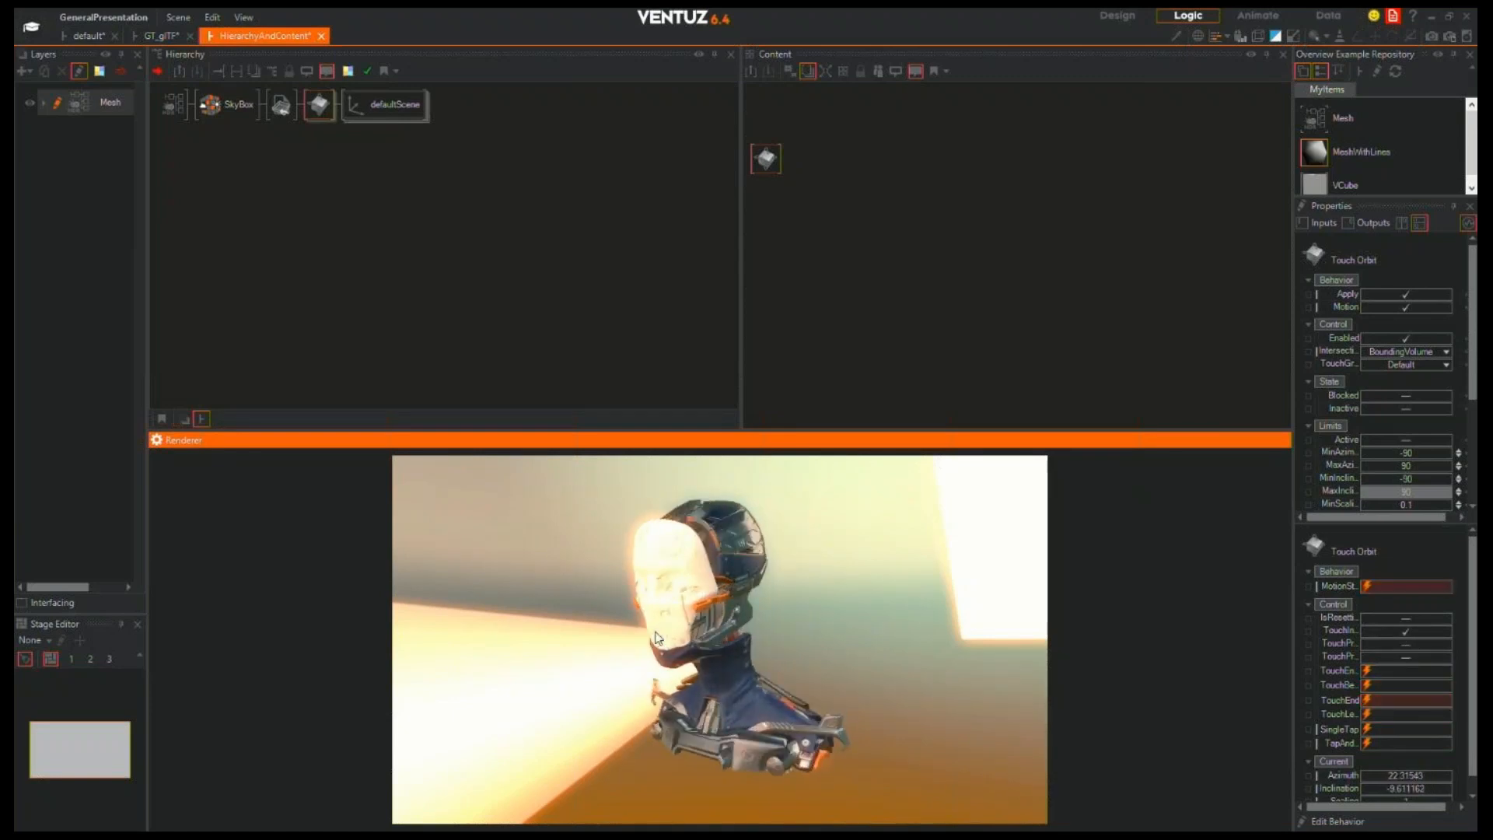
{"action": "left_click", "coordinate": [319, 104]}
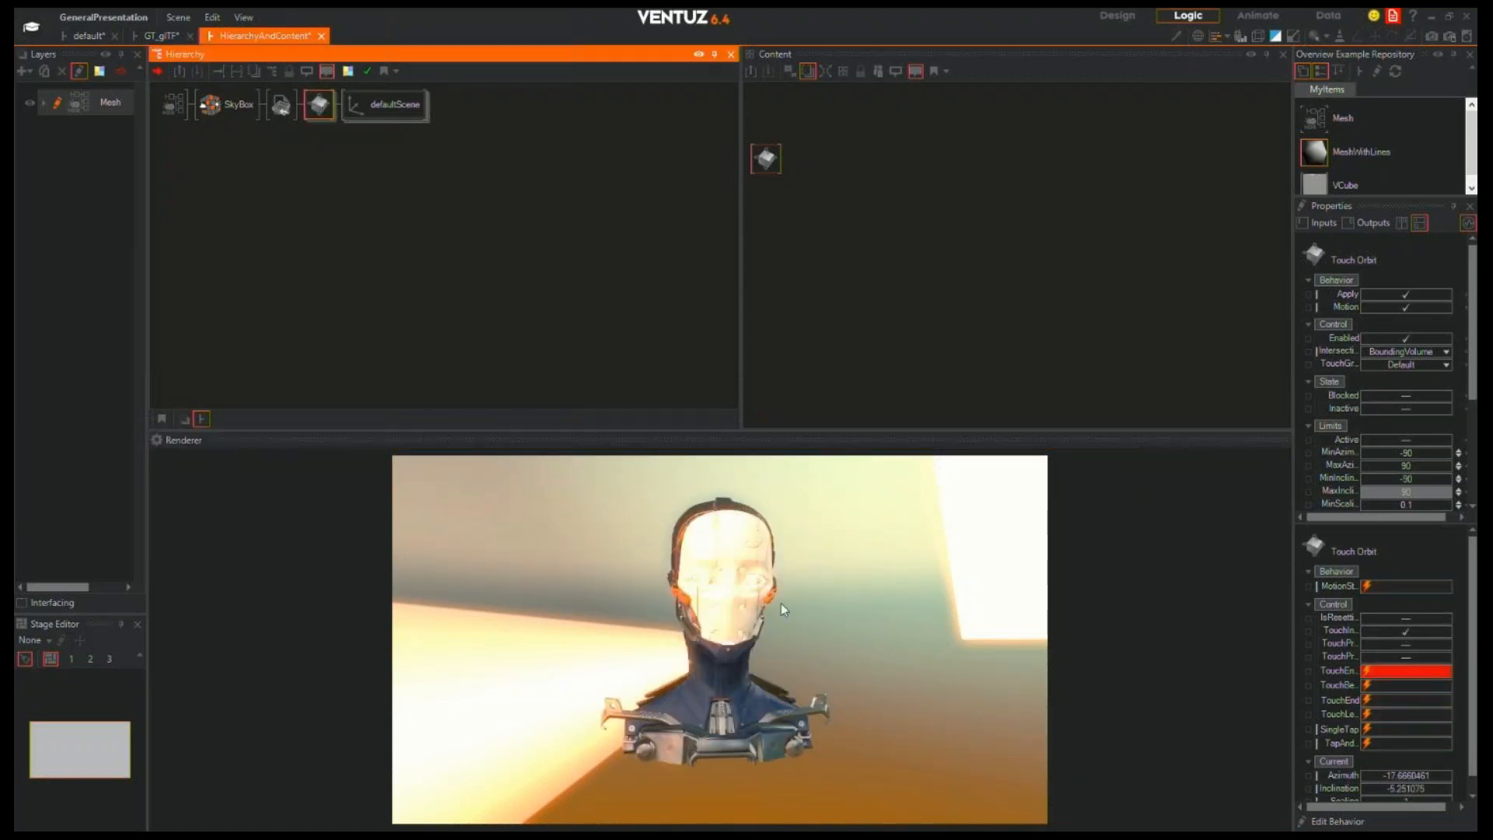
{"action": "left_click", "coordinate": [383, 106]}
{"action": "left_click_drag", "start_coordinate": [669, 559], "coordinate": [669, 617]}
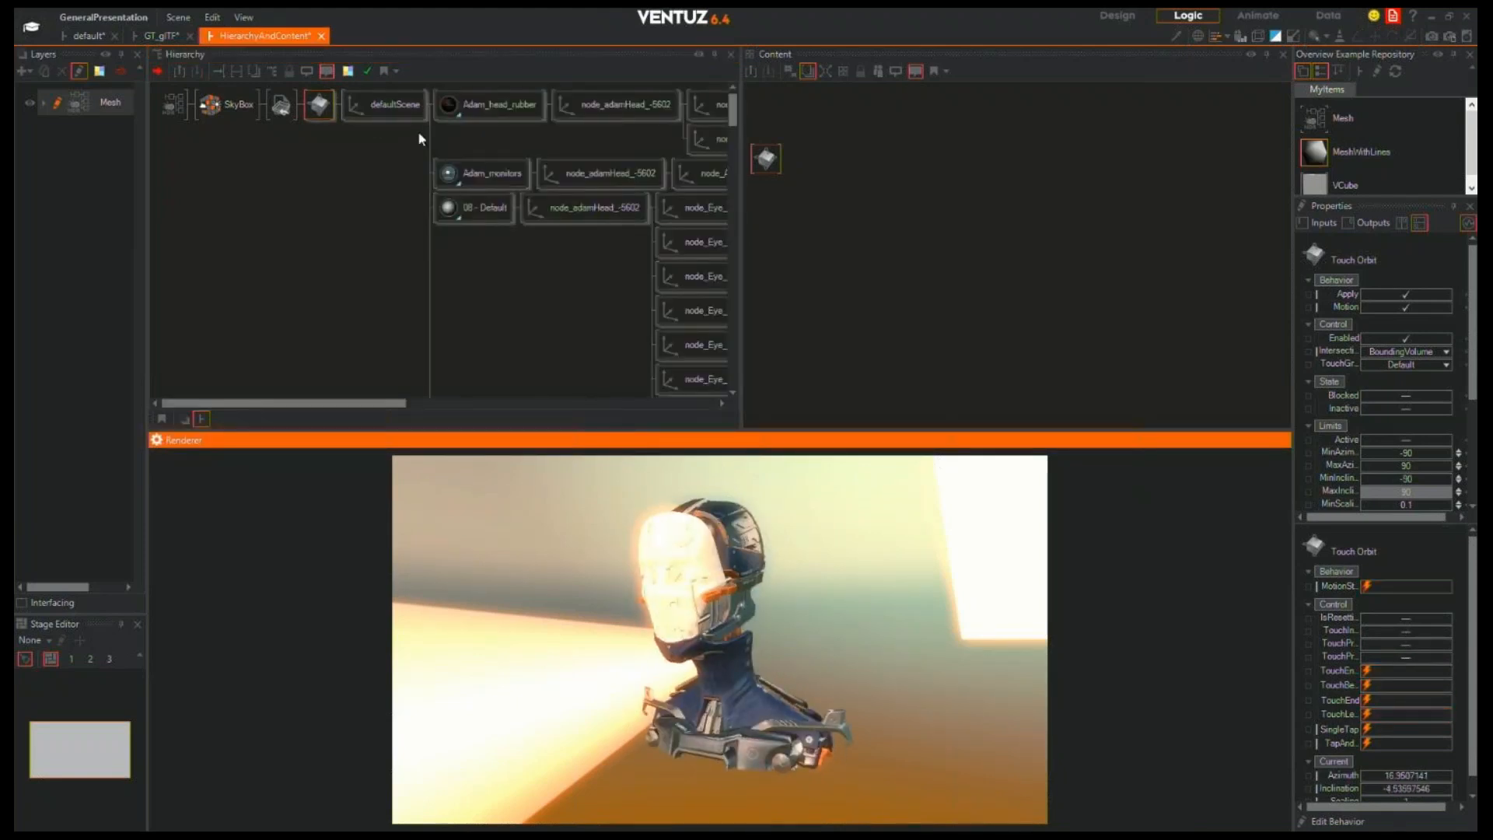
{"action": "left_click", "coordinate": [318, 108]}
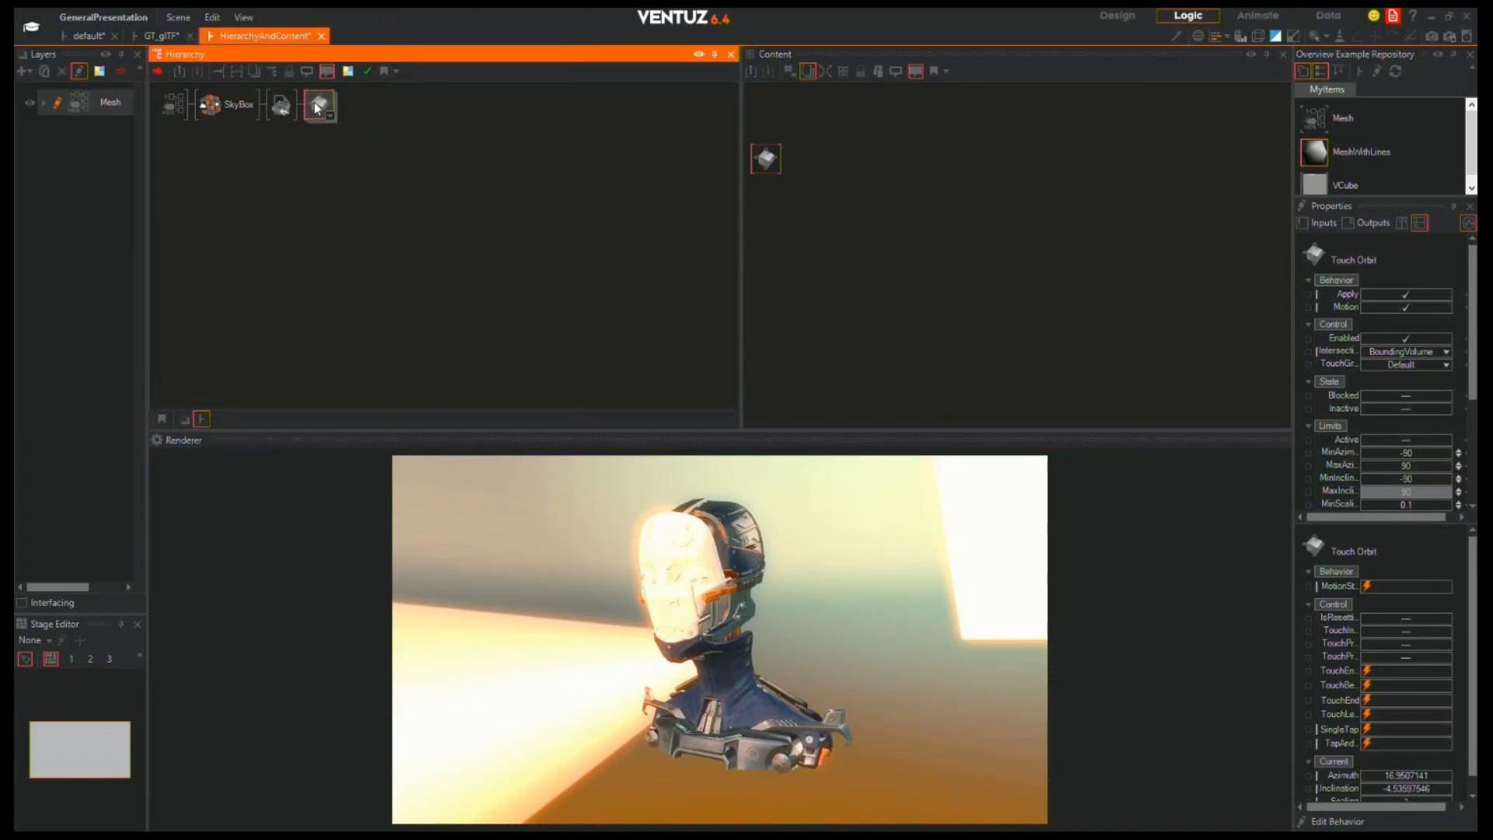
{"action": "left_click_drag", "start_coordinate": [666, 570], "coordinate": [721, 595]}
Replace the Touch Orbit node with a Touch Translation node before defaultScene, and shift the head with it in the render
{"action": "left_click", "coordinate": [323, 106]}
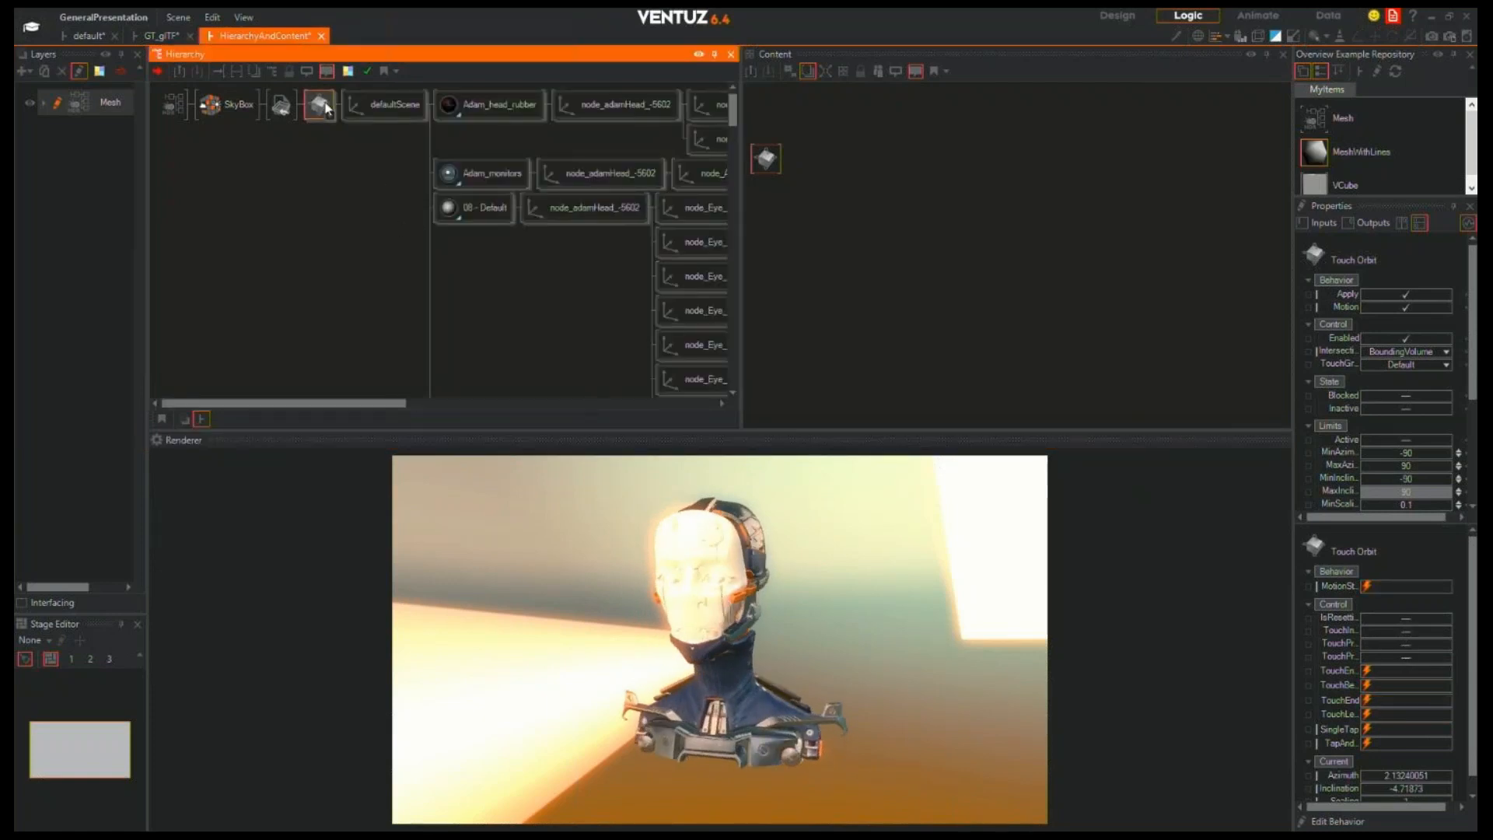
{"action": "key", "text": "Delete"}
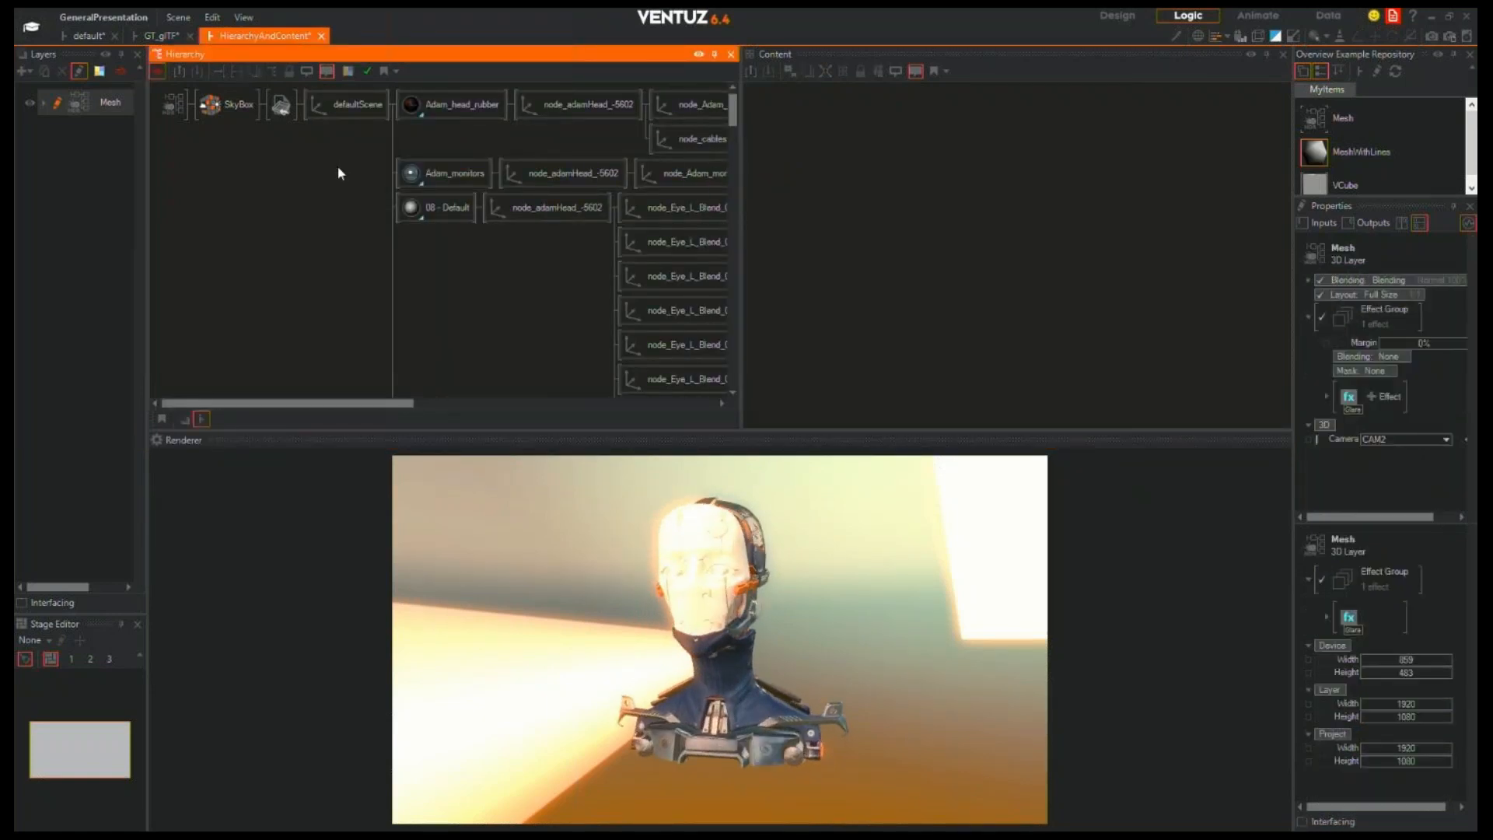
{"action": "double_click", "coordinate": [337, 167]}
{"action": "type", "text": "touch tra"}
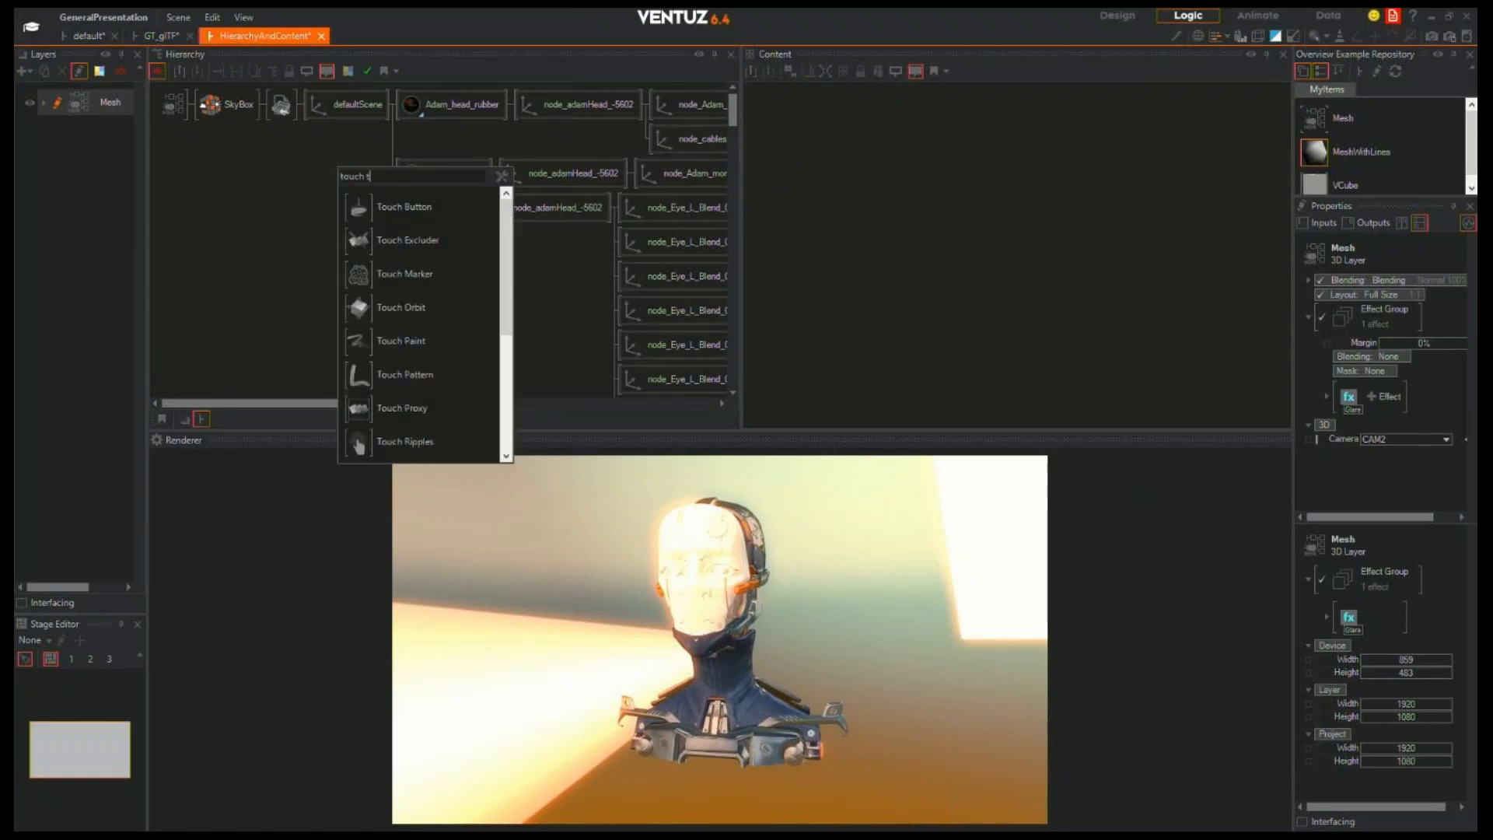
{"action": "left_click", "coordinate": [381, 275]}
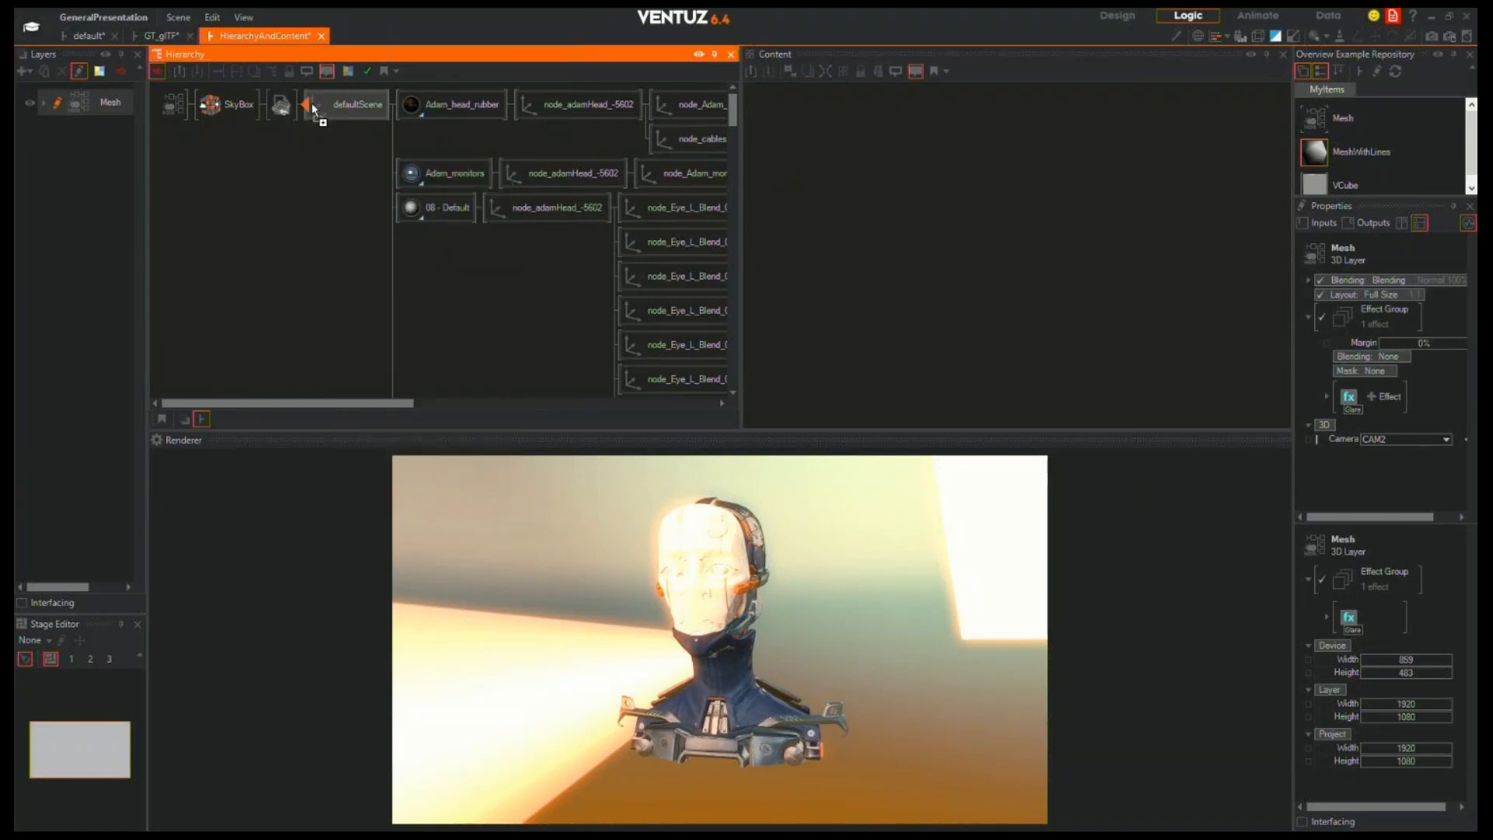
{"action": "left_click", "coordinate": [308, 107]}
{"action": "left_click_drag", "start_coordinate": [763, 598], "coordinate": [613, 559]}
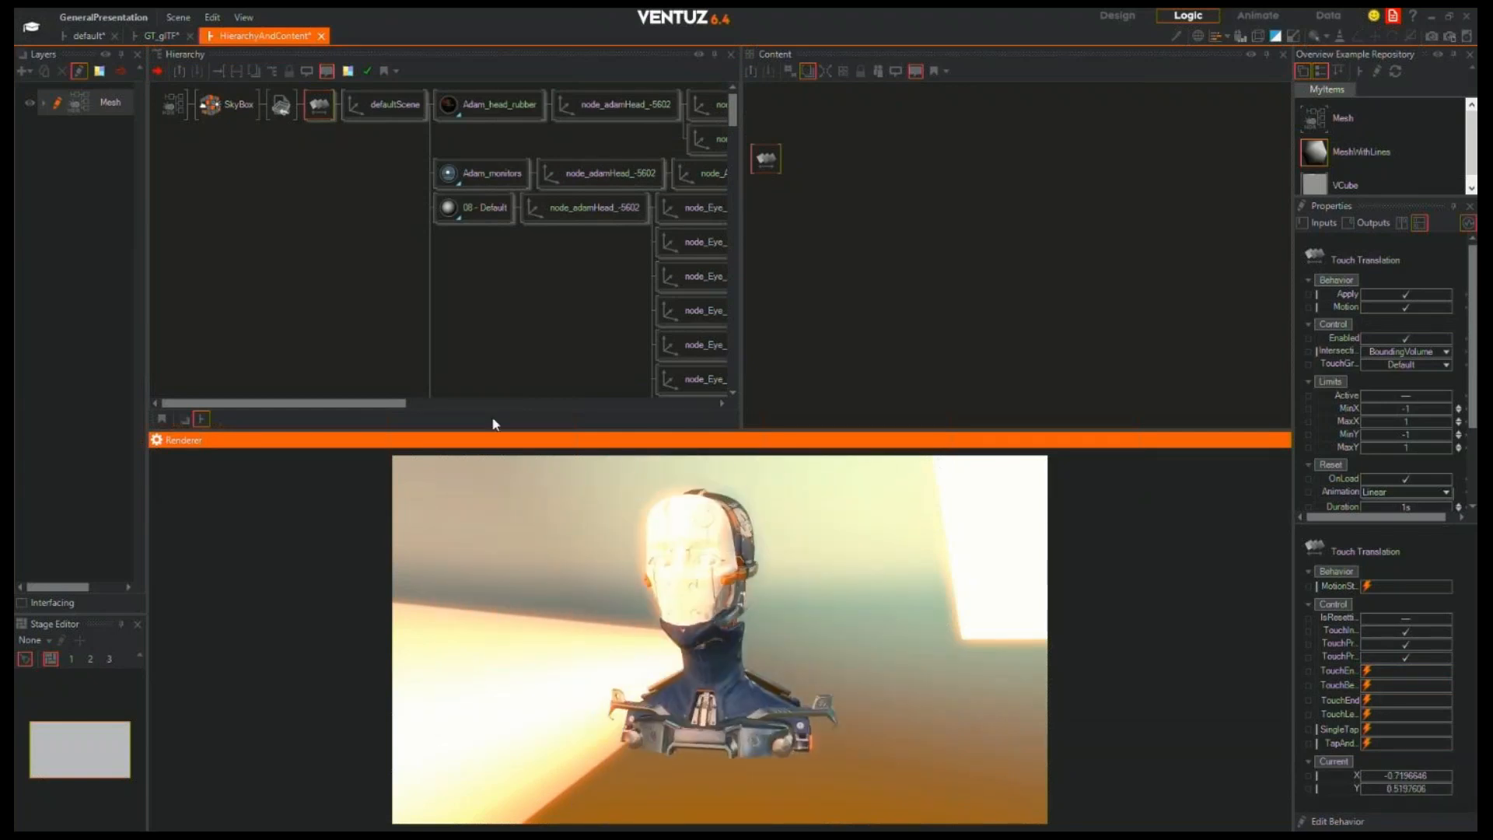
Delete the Touch Translation node from the hierarchy
{"action": "left_click", "coordinate": [319, 105]}
{"action": "left_click", "coordinate": [319, 104]}
{"action": "key", "text": "Delete"}
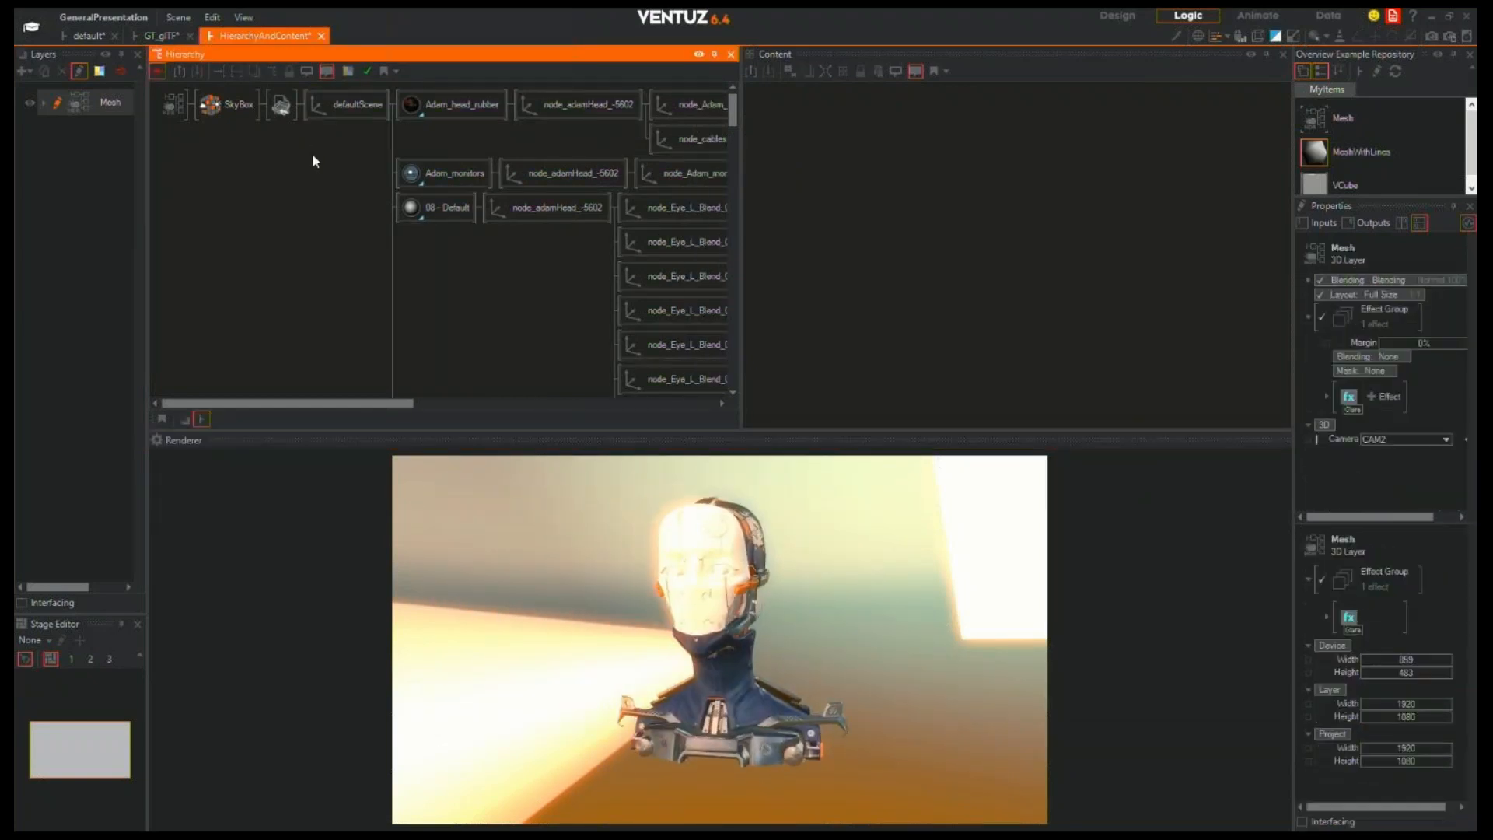
Open the GT_Demo_Complete scene and rotate the car in the render
{"action": "left_click", "coordinate": [177, 17]}
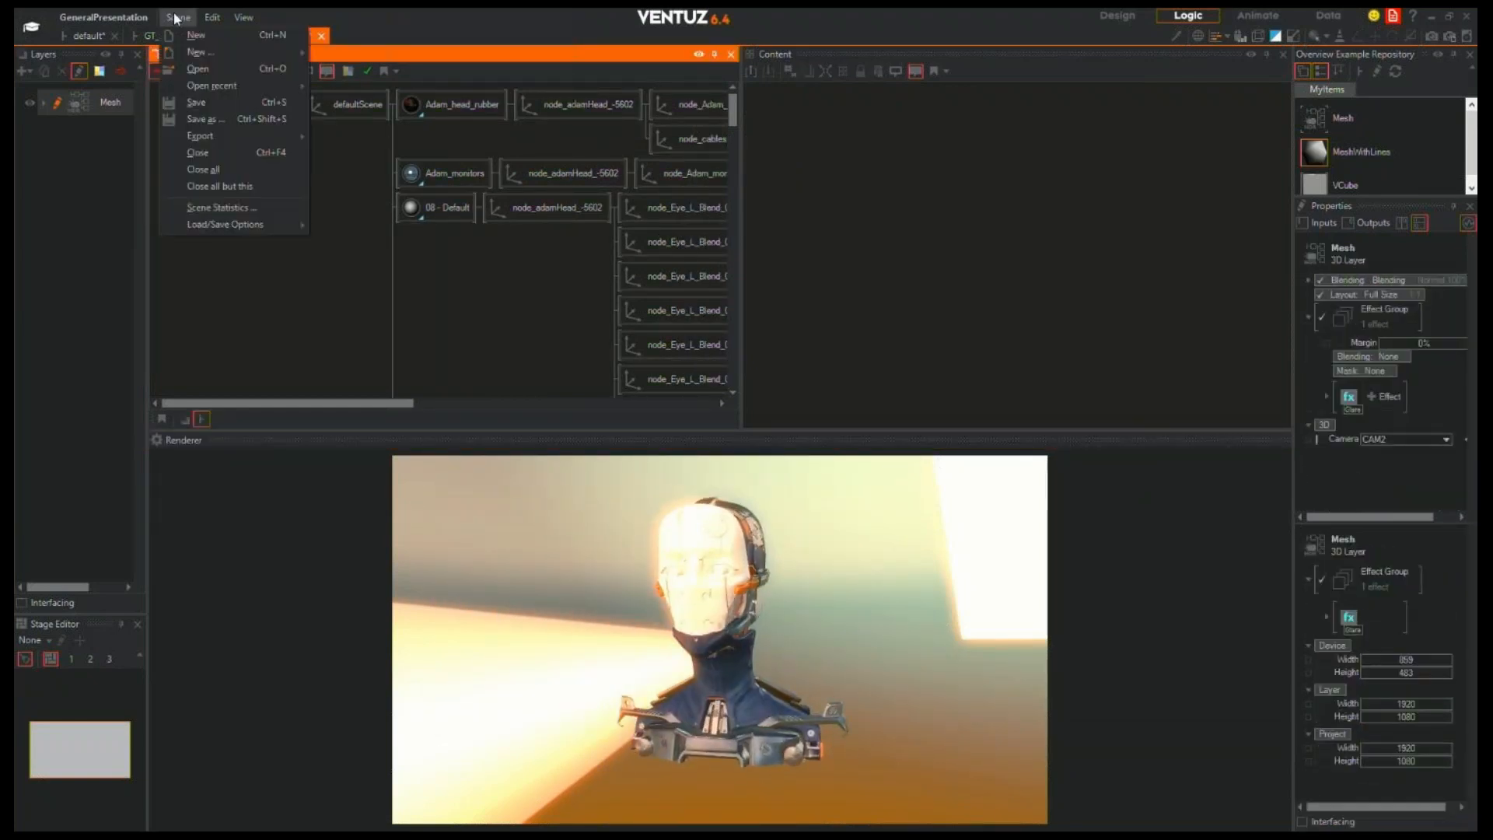
{"action": "left_click", "coordinate": [199, 71]}
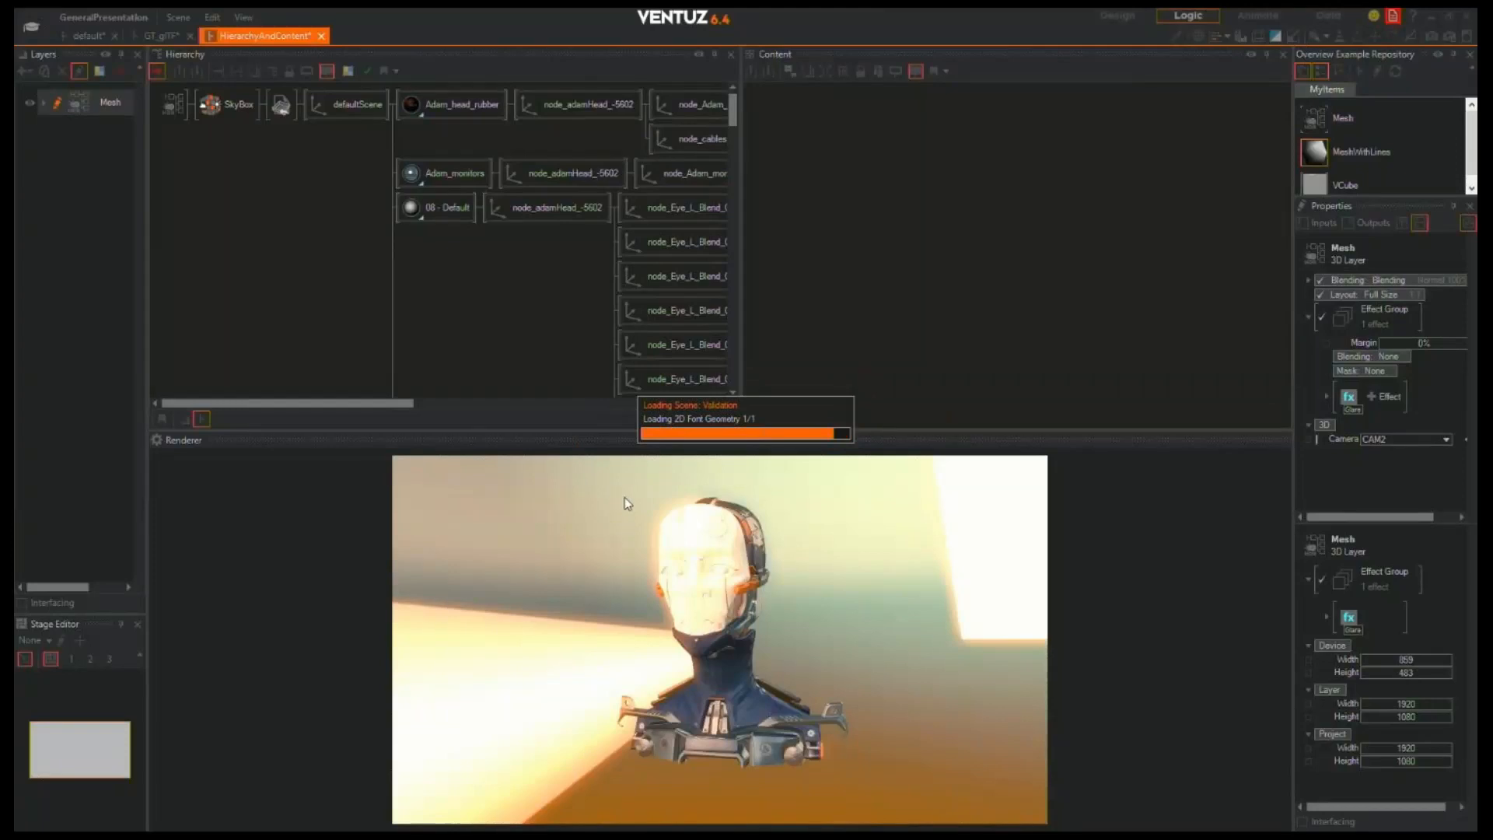
{"action": "left_click_drag", "start_coordinate": [787, 658], "coordinate": [621, 689]}
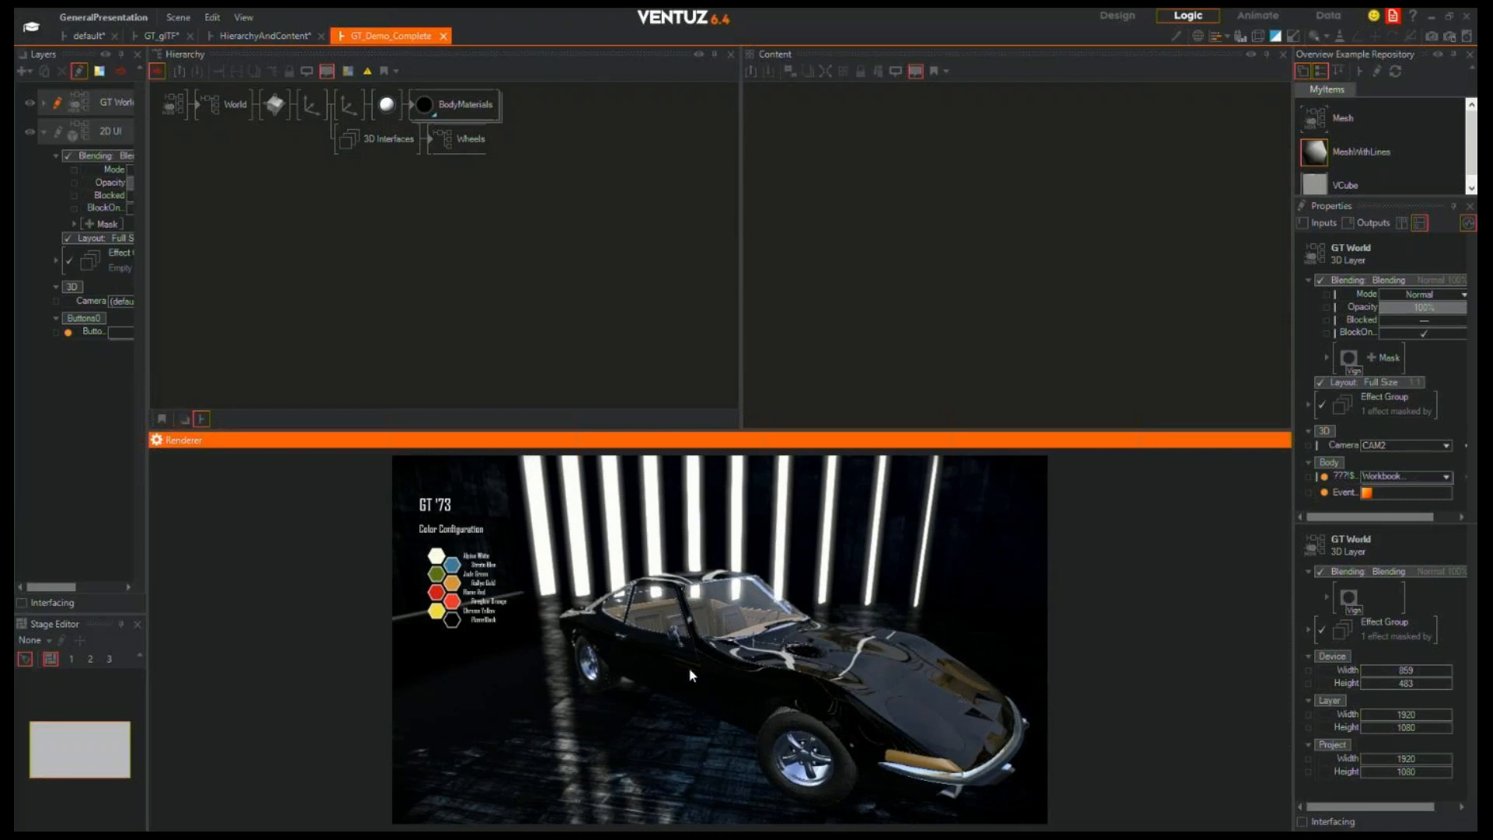
Switch the car's body color to blue, green and gold with the Color Configuration swatches, rotating the car between changes
{"action": "left_click", "coordinate": [451, 567]}
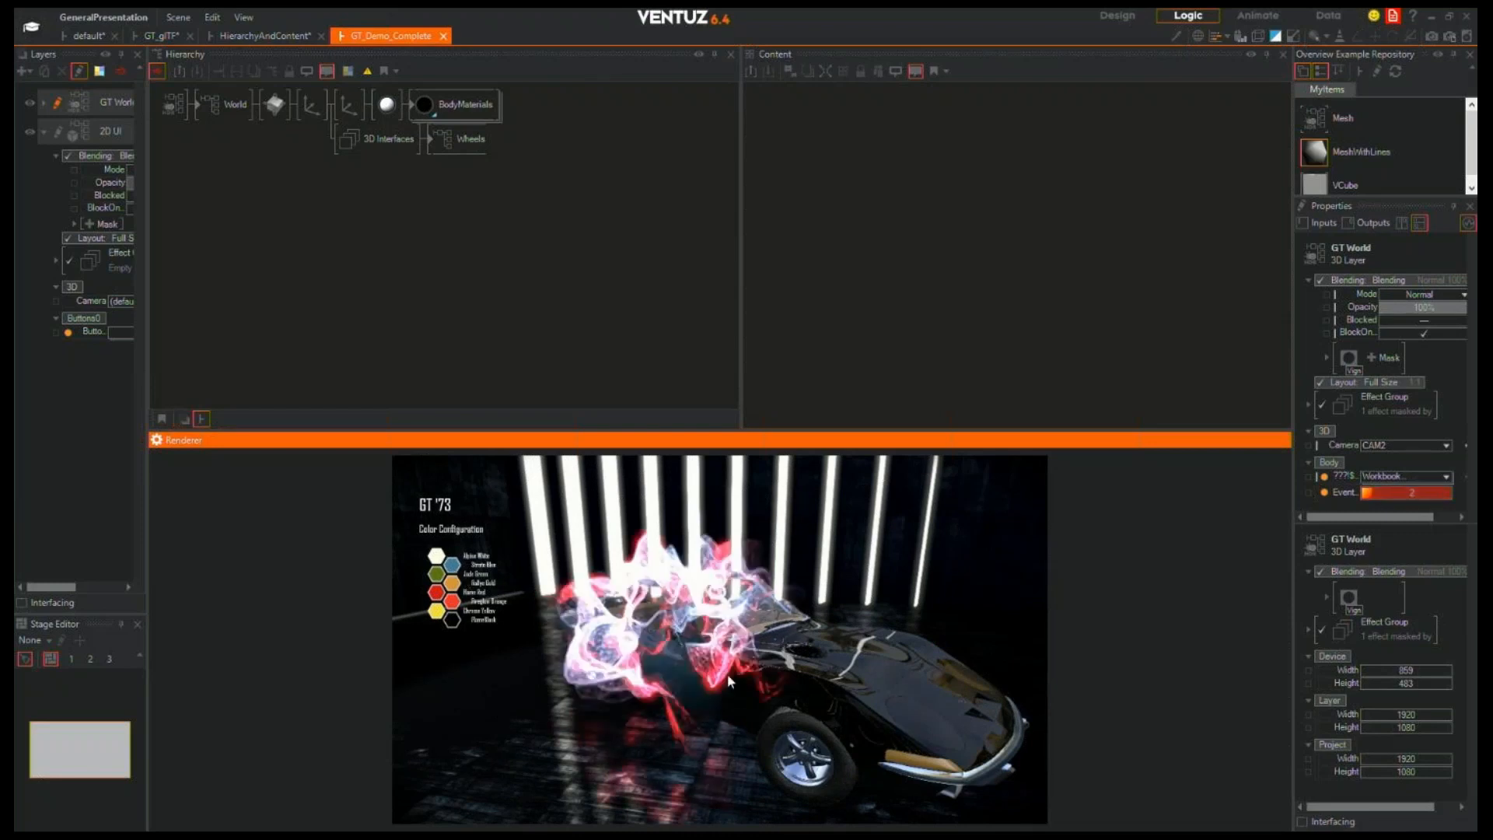
{"action": "left_click_drag", "start_coordinate": [832, 716], "coordinate": [744, 708]}
{"action": "left_click", "coordinate": [436, 575]}
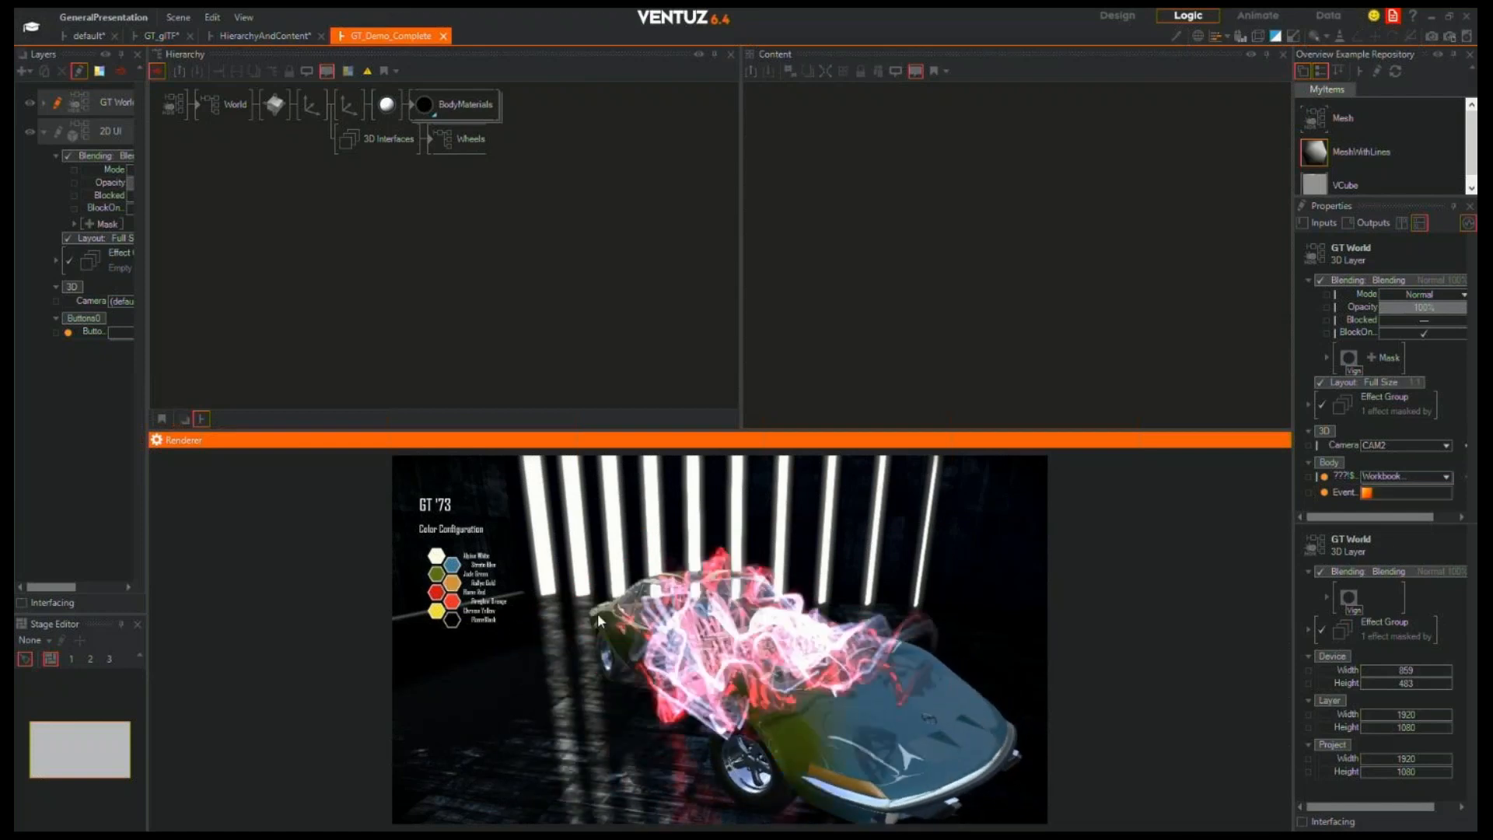
{"action": "mouse_move", "coordinate": [708, 671]}
{"action": "left_mouse_down"}
{"action": "mouse_move", "coordinate": [765, 670]}
{"action": "mouse_move", "coordinate": [759, 685]}
{"action": "mouse_move", "coordinate": [685, 685]}
{"action": "left_mouse_up"}
{"action": "left_click", "coordinate": [454, 584]}
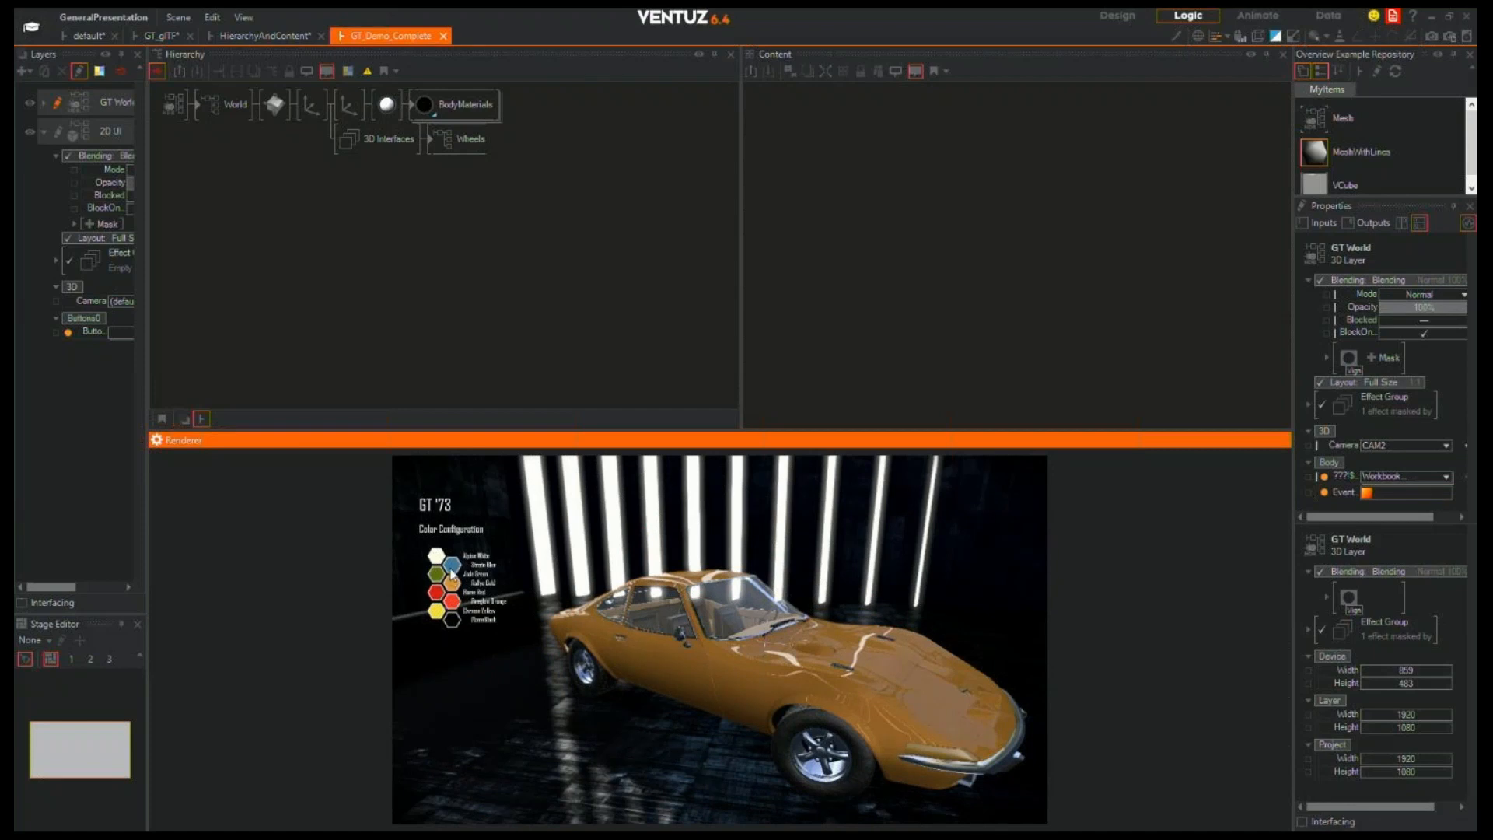
Widen the Layers area, select the Touch Orbit node in the GT World hierarchy, and orbit the car in the render
{"action": "left_click_drag", "start_coordinate": [146, 256], "coordinate": [260, 283]}
{"action": "left_click", "coordinate": [374, 103]}
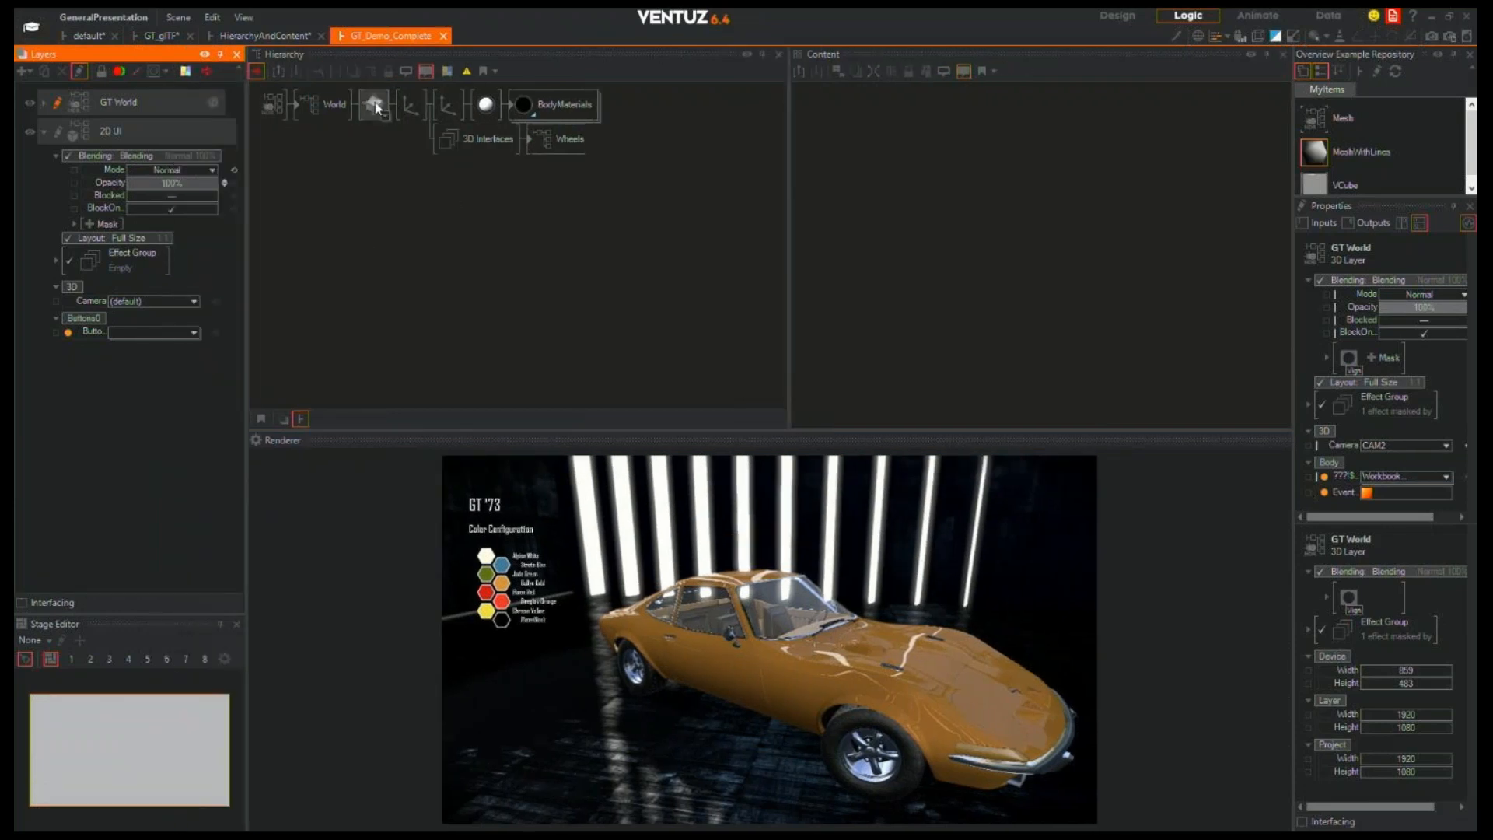
{"action": "left_click_drag", "start_coordinate": [773, 659], "coordinate": [861, 671]}
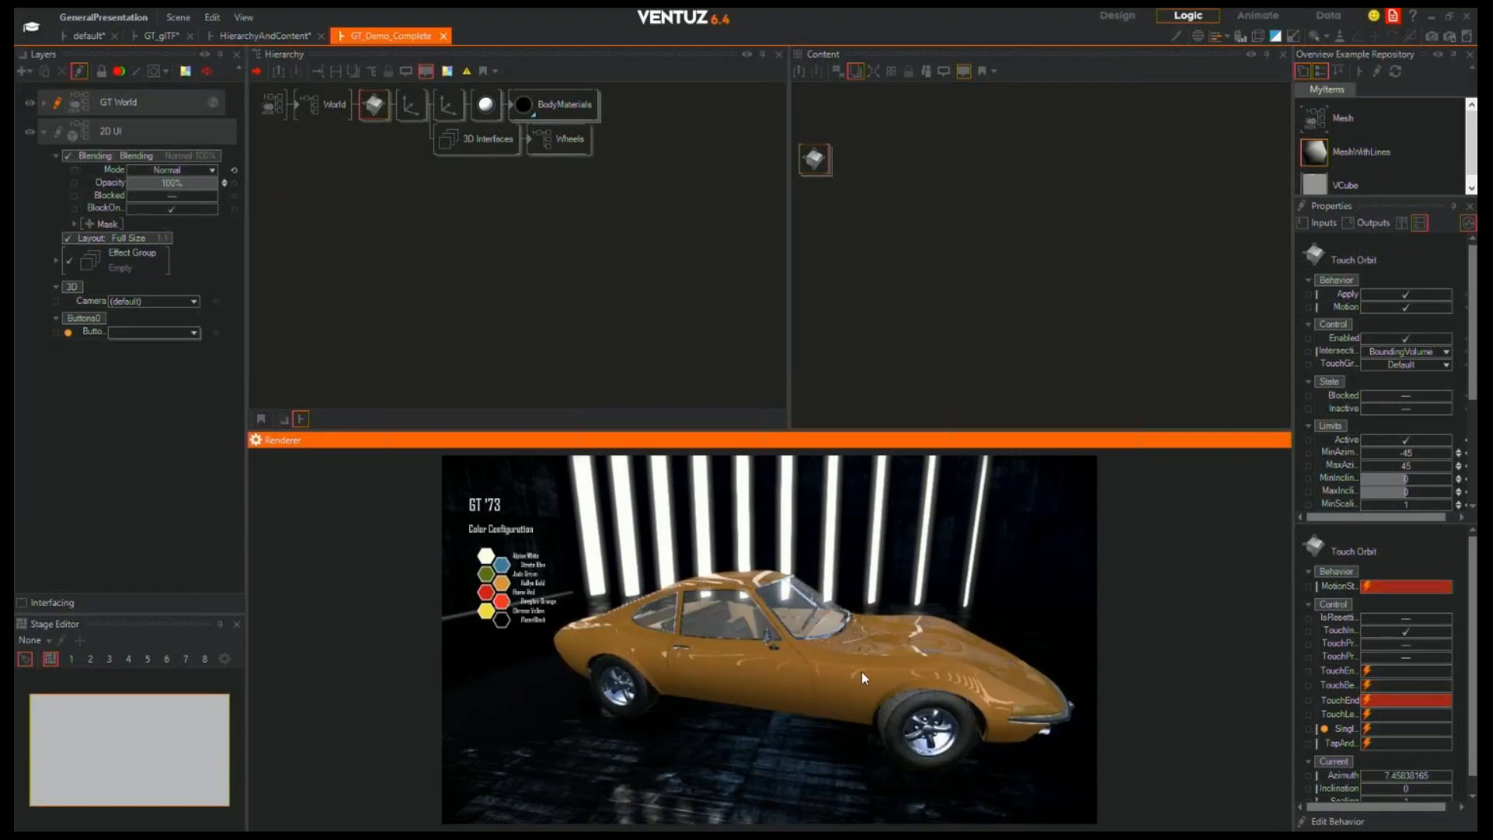
Enter the Buttons0 container of the 2D UI layer and its nested Button1 container to show the Touch Button node
{"action": "left_click", "coordinate": [114, 136]}
{"action": "double_click", "coordinate": [441, 174]}
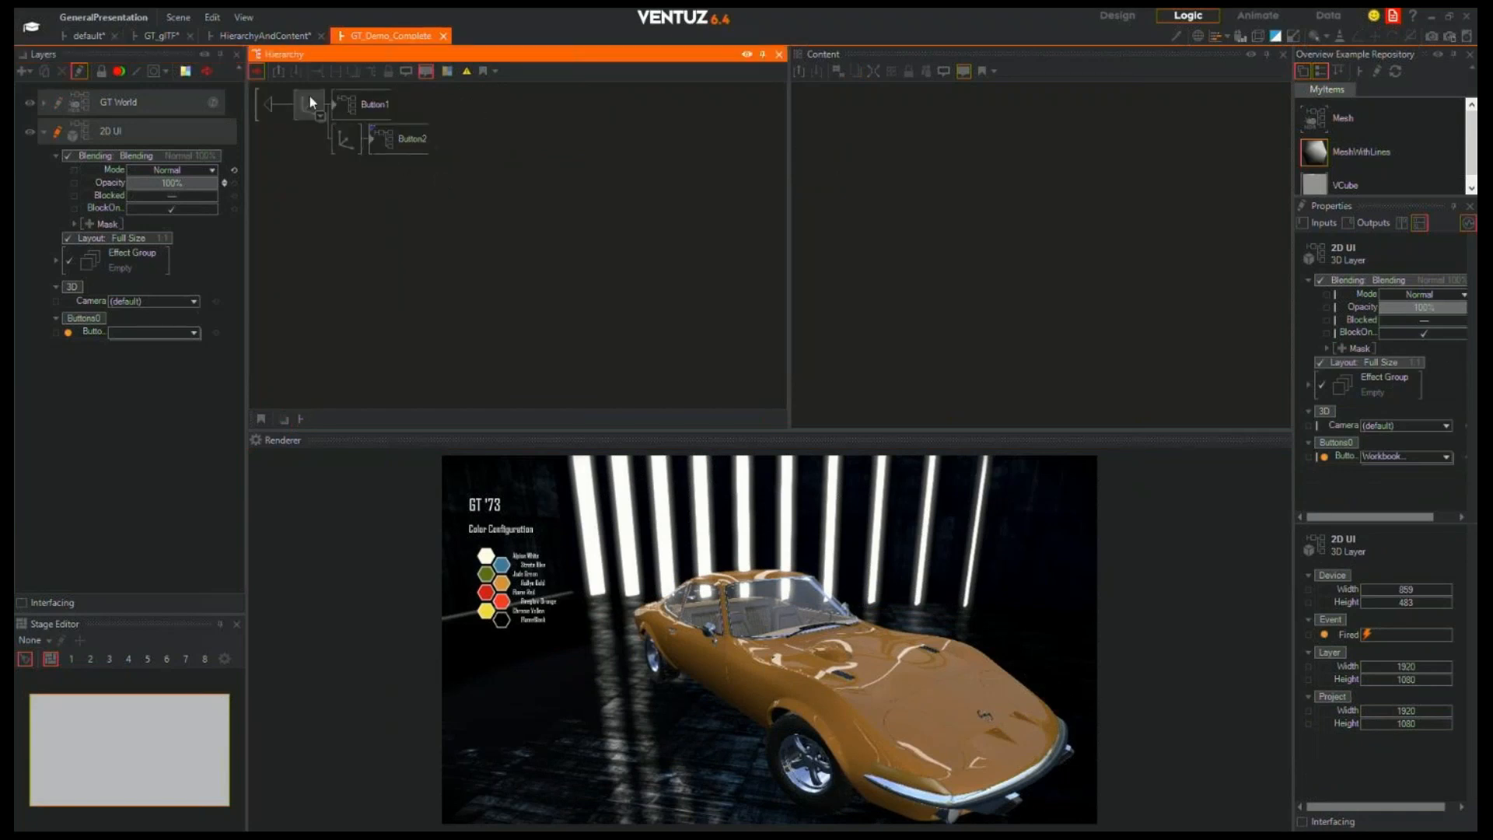
{"action": "double_click", "coordinate": [357, 109]}
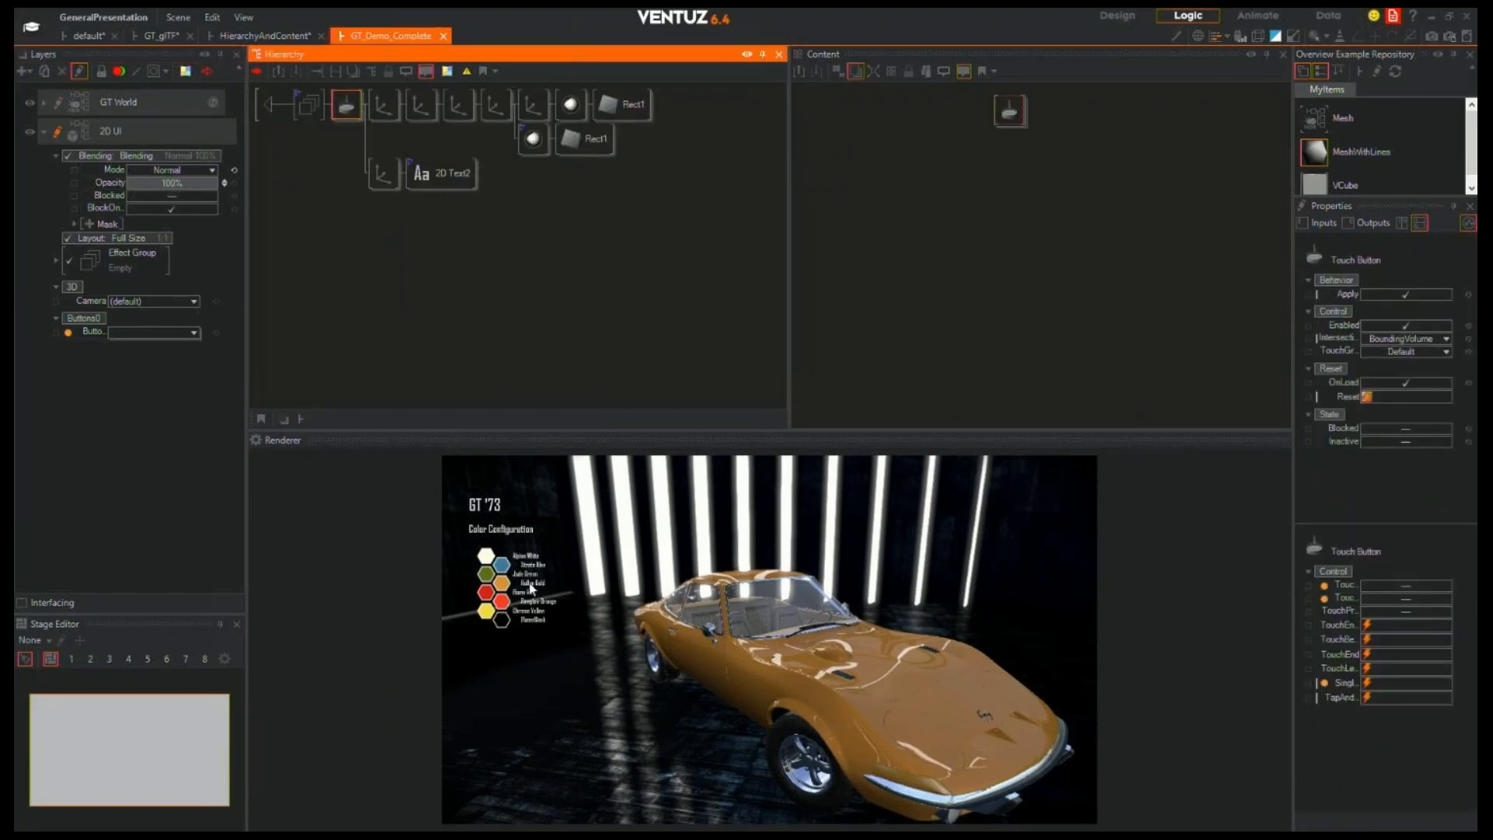
Recolor the car blue and finally white with the color swatches, keeping the Touch Button node selected
{"action": "left_click", "coordinate": [510, 573]}
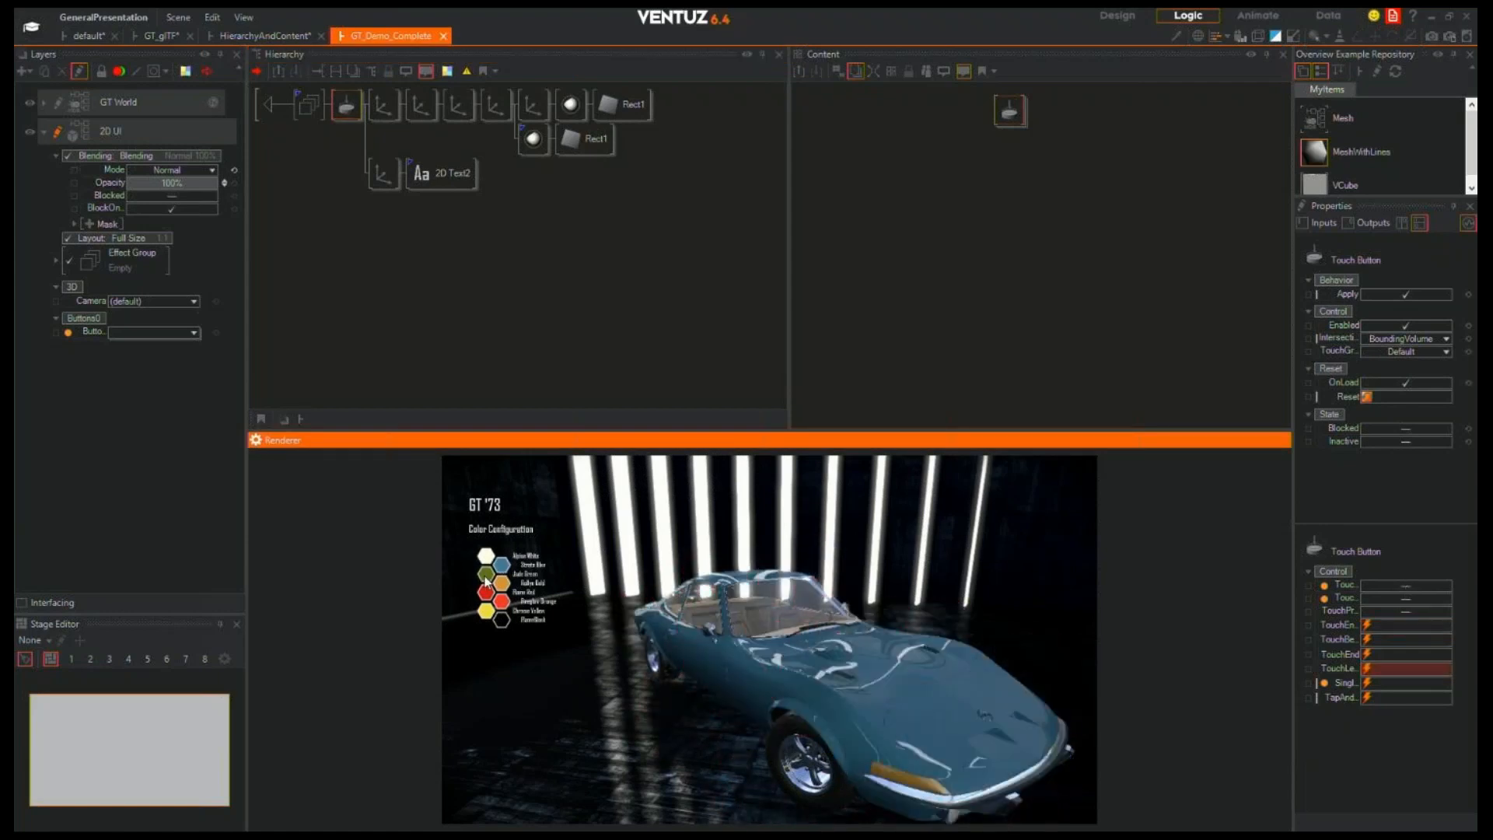
{"action": "left_click", "coordinate": [487, 558]}
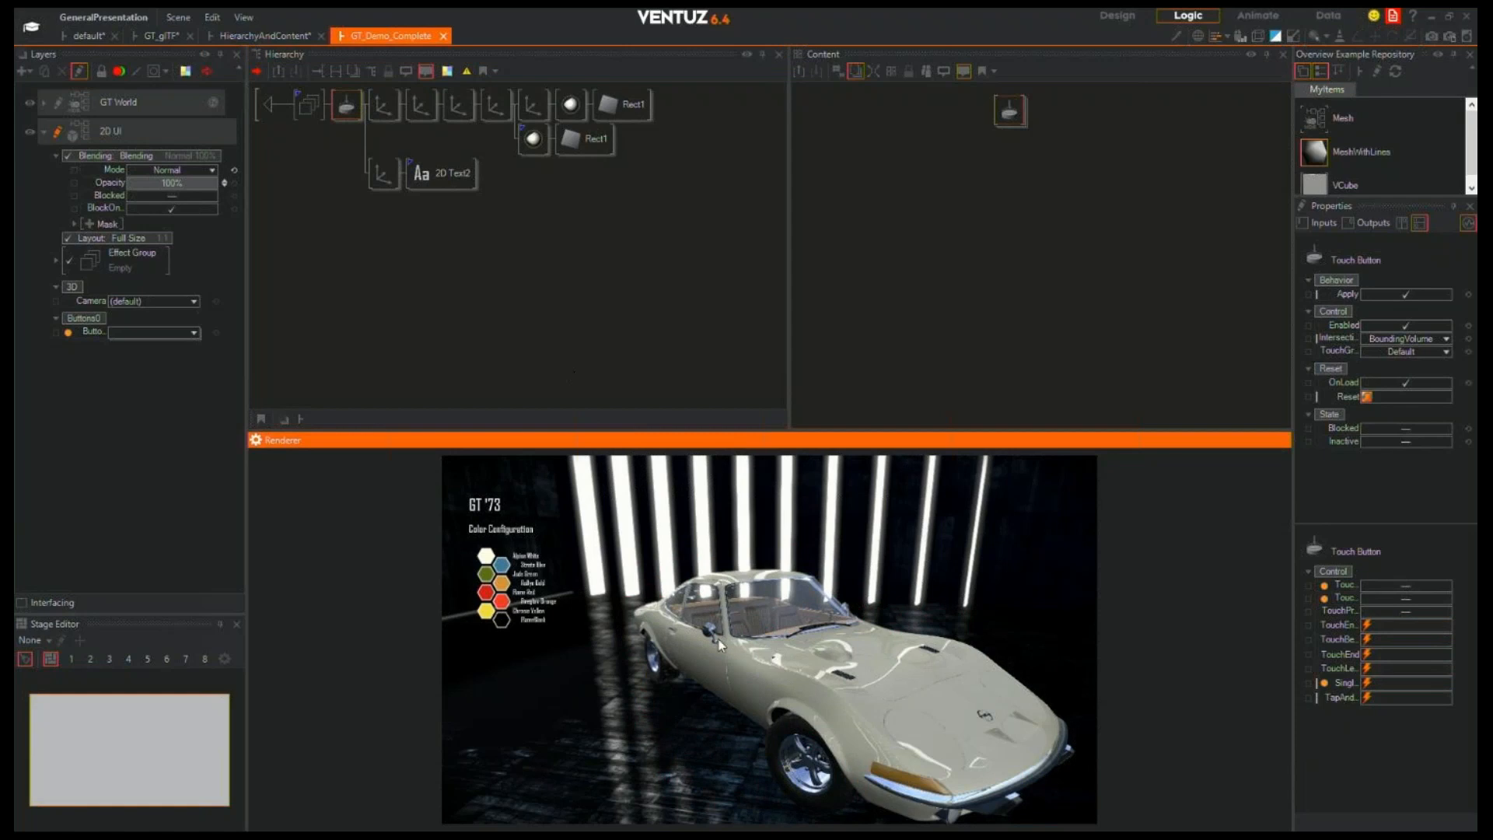
{"action": "left_click", "coordinate": [342, 106]}
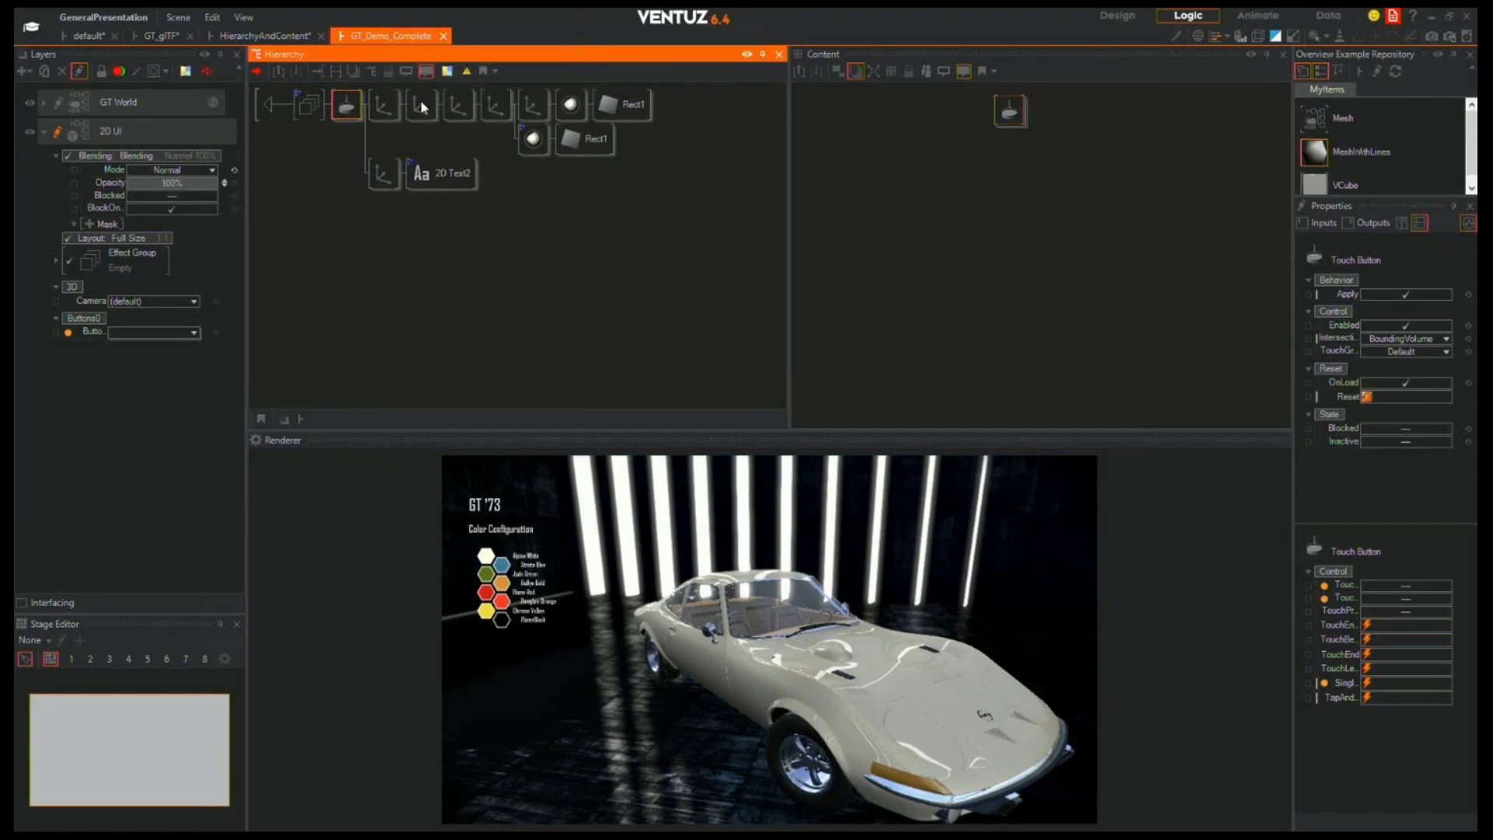
Leave the button containers after a glance at HierarchyAndContent, and show the layer-level content connections of 2D UI and GT World
{"action": "left_click", "coordinate": [265, 36]}
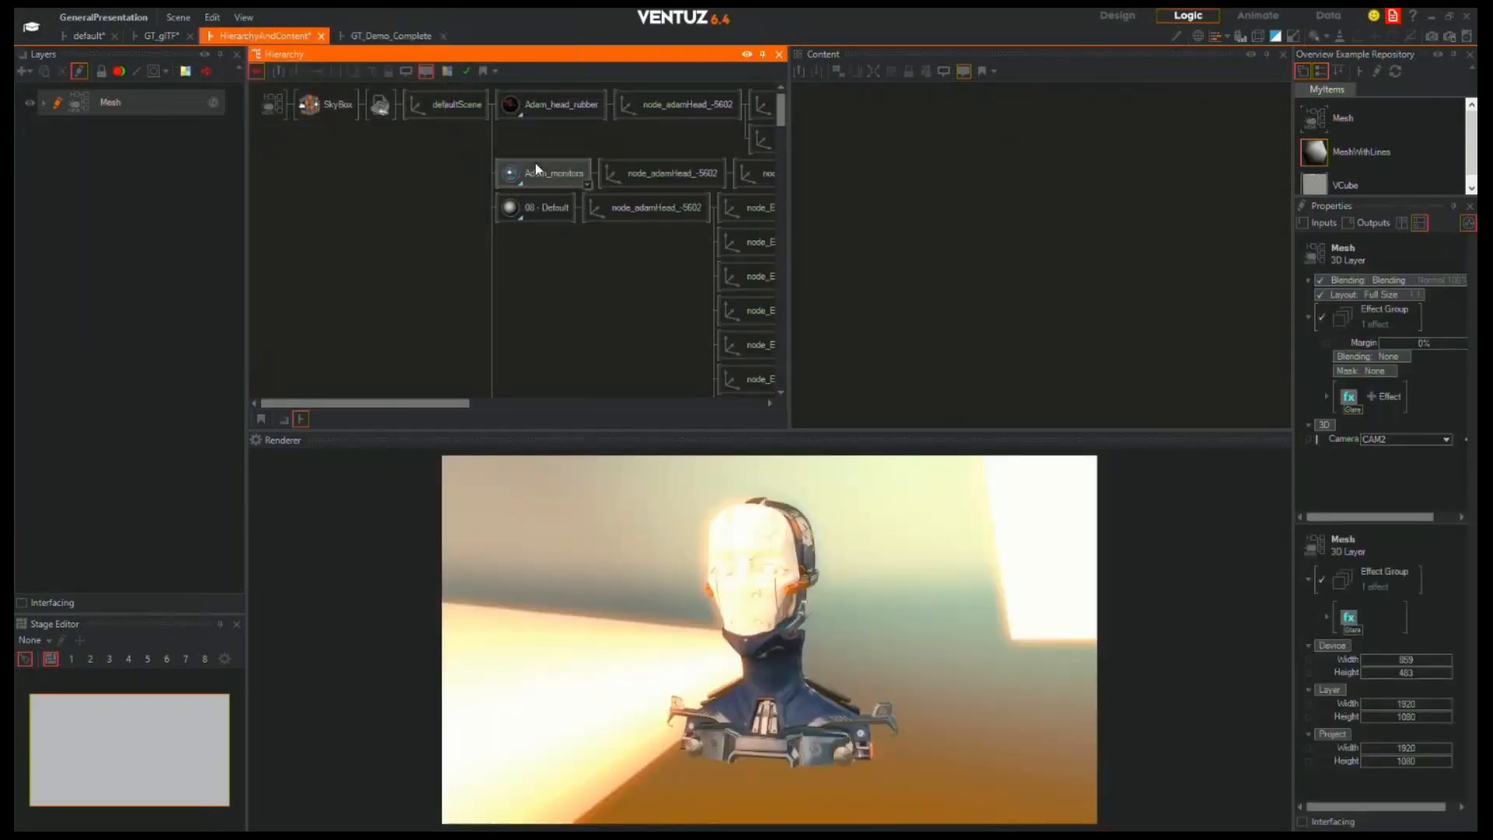
{"action": "left_click", "coordinate": [390, 35]}
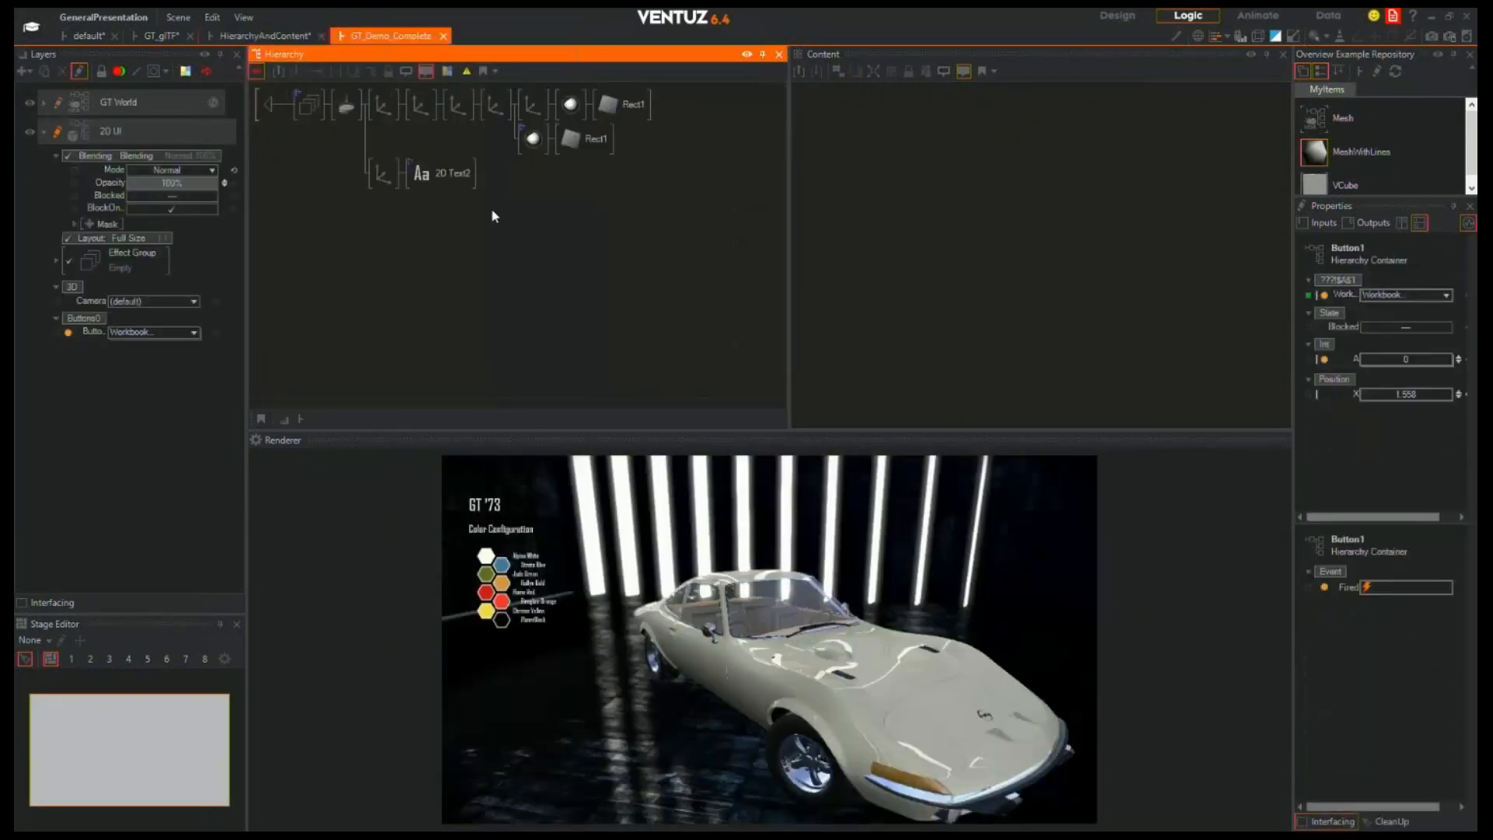
{"action": "double_click", "coordinate": [264, 107]}
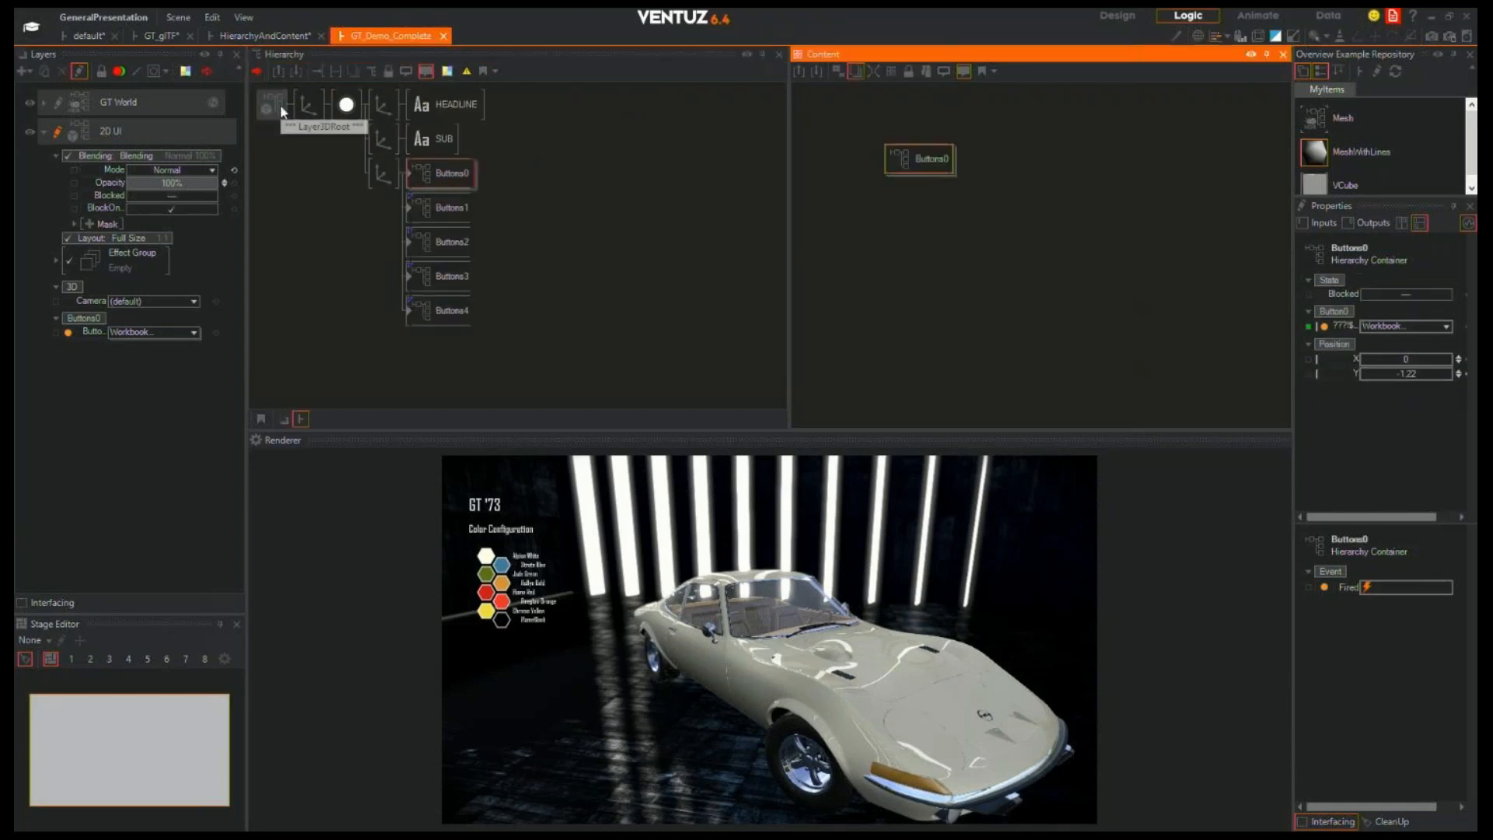
{"action": "left_click", "coordinate": [172, 144]}
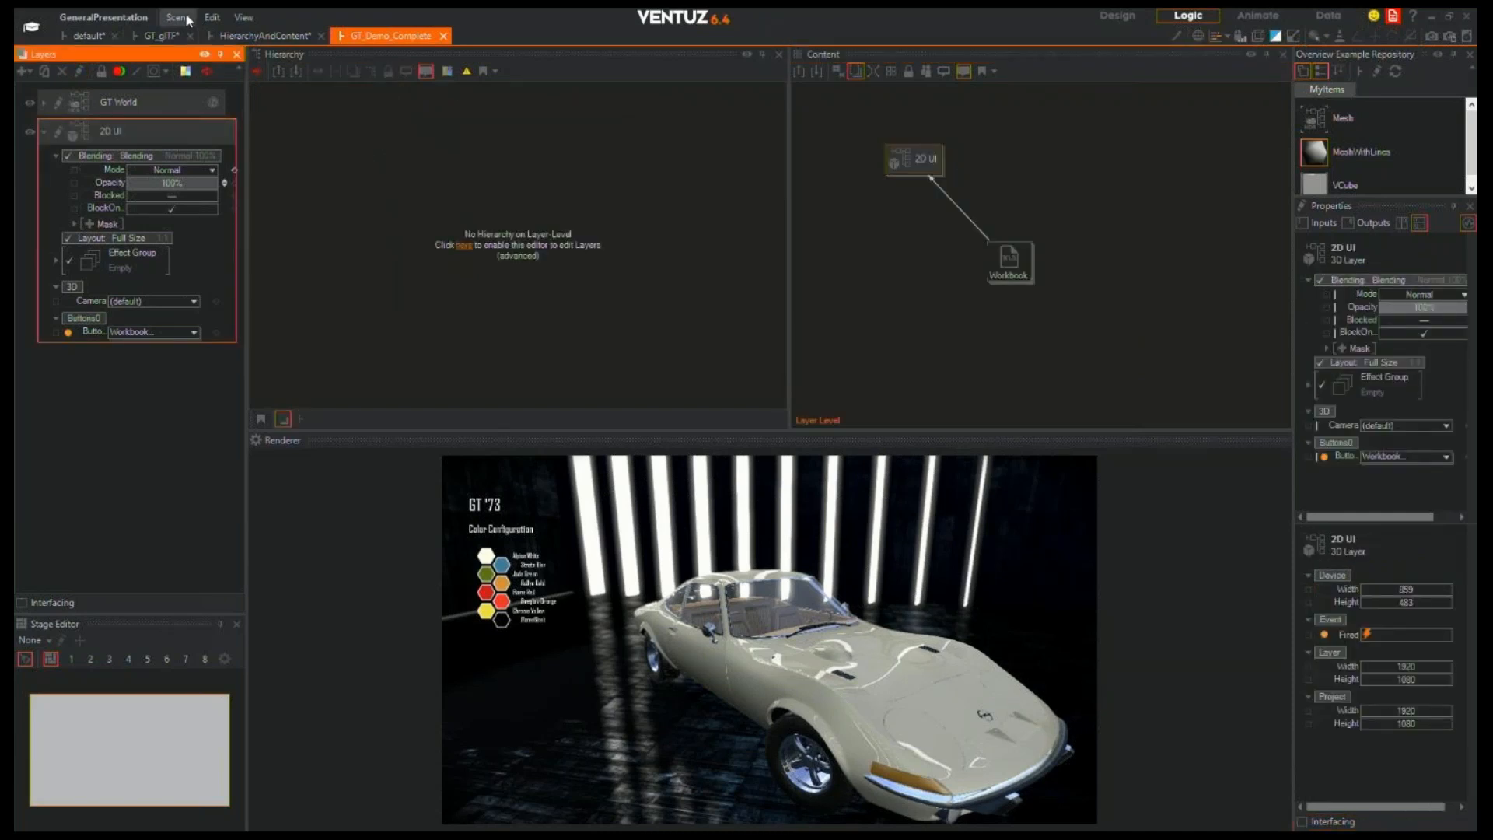
{"action": "left_click", "coordinate": [115, 103]}
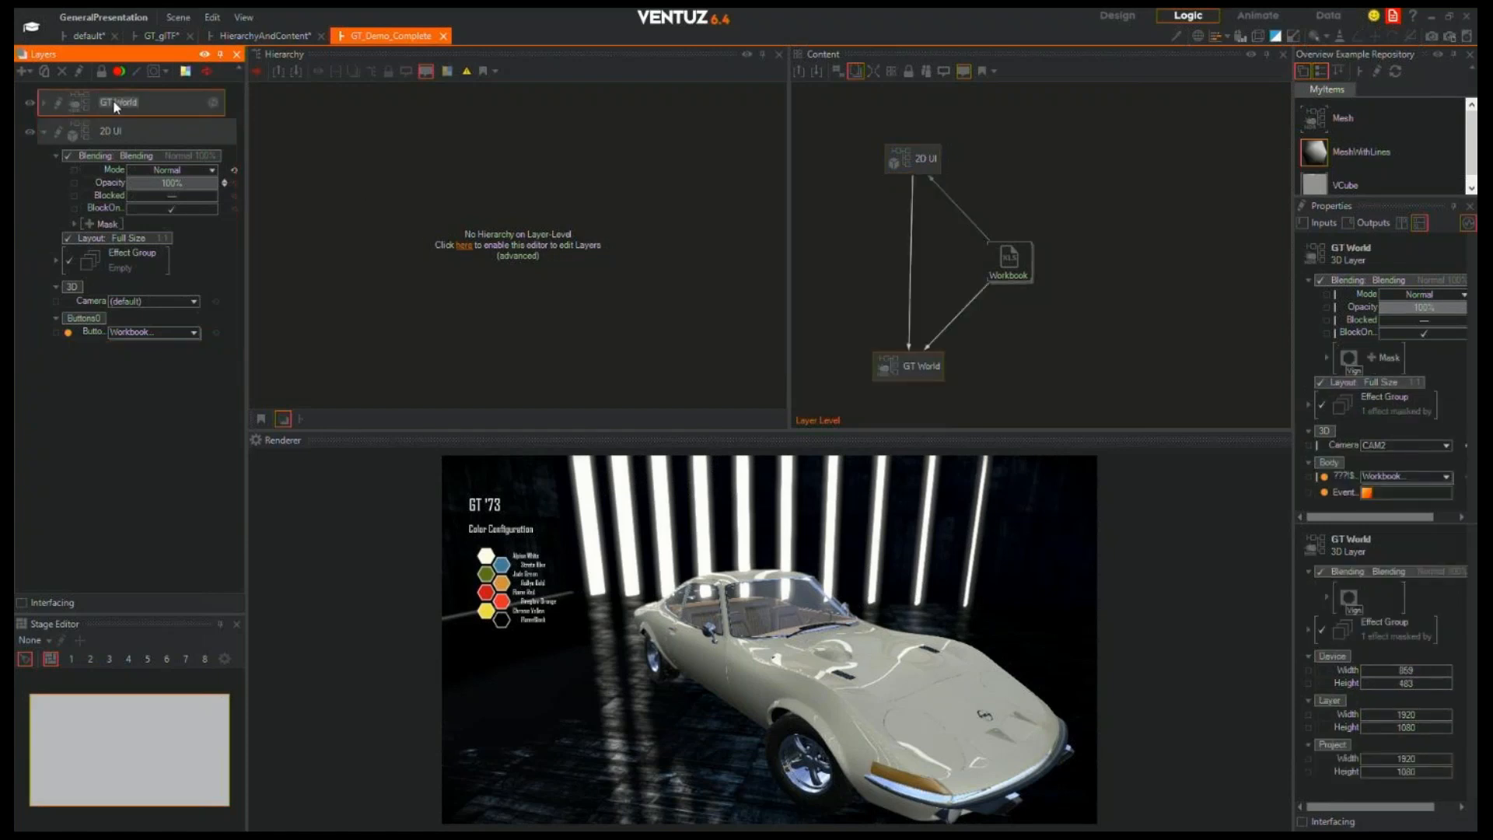
Open the GT World hierarchy, inspect its layer root and World container, and orbit the car in the render
{"action": "left_click", "coordinate": [56, 102]}
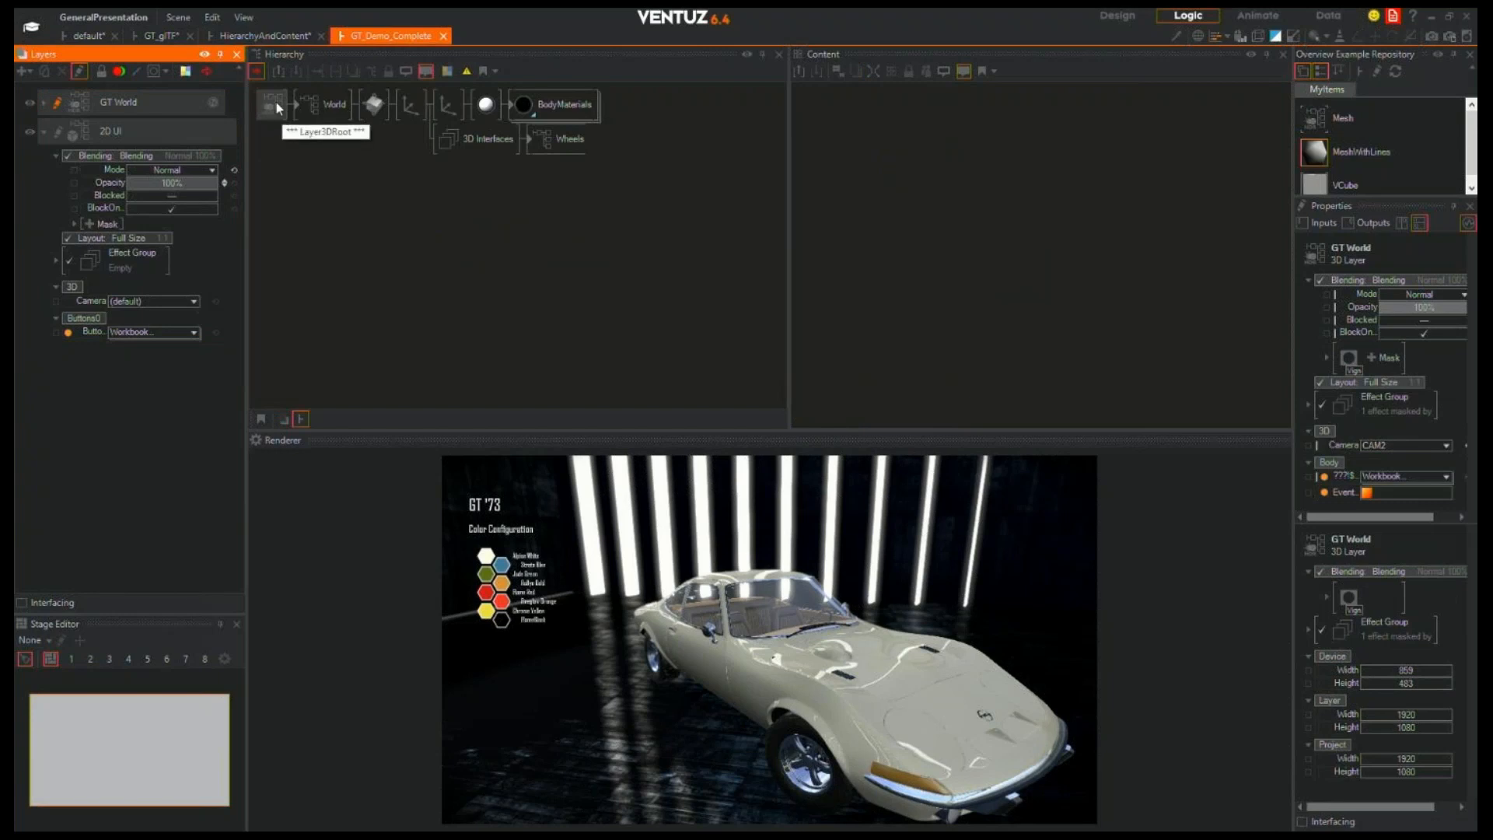
{"action": "left_click", "coordinate": [272, 103]}
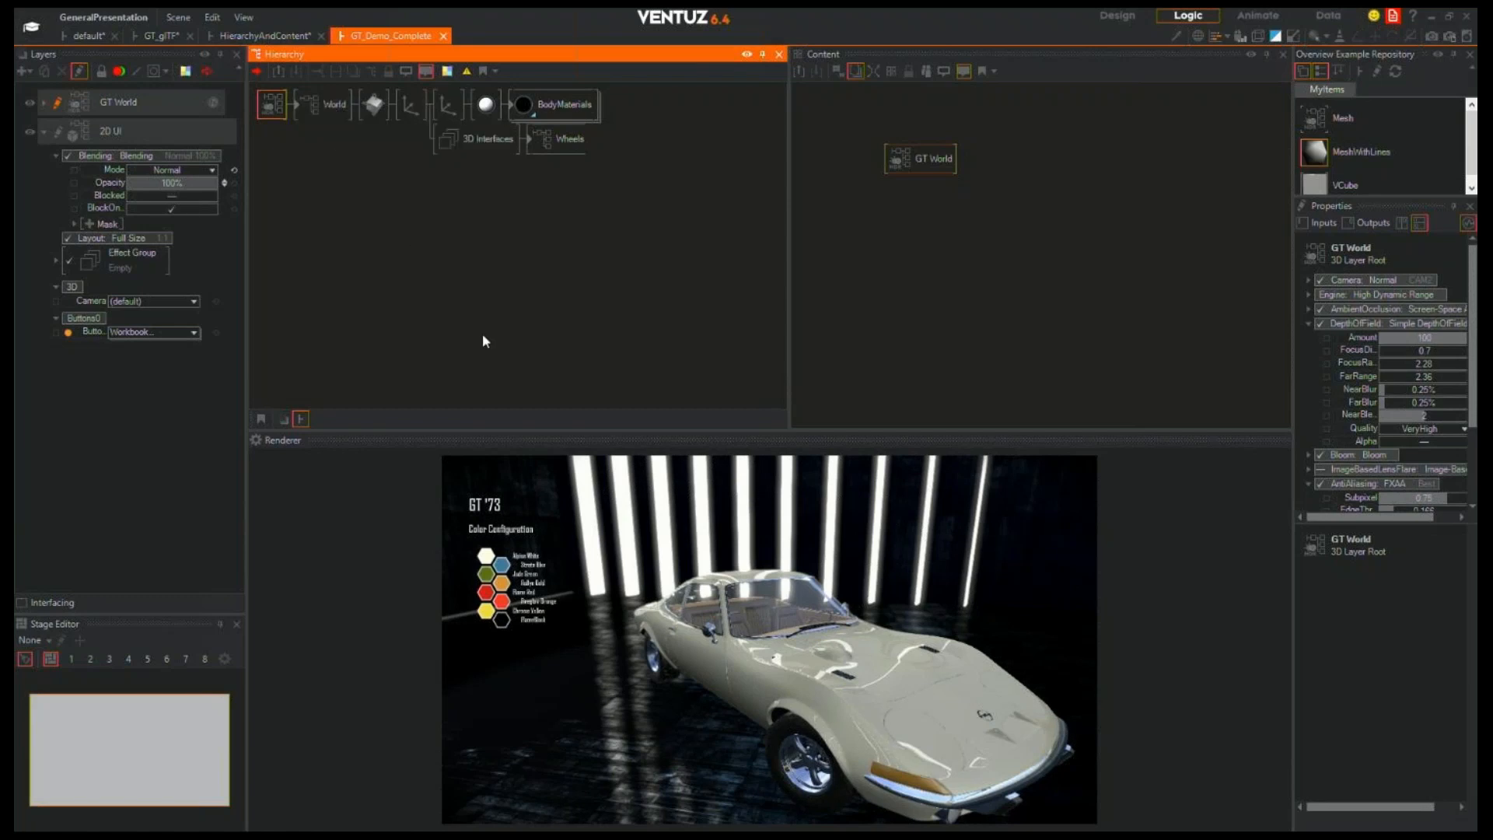
{"action": "left_click", "coordinate": [332, 106]}
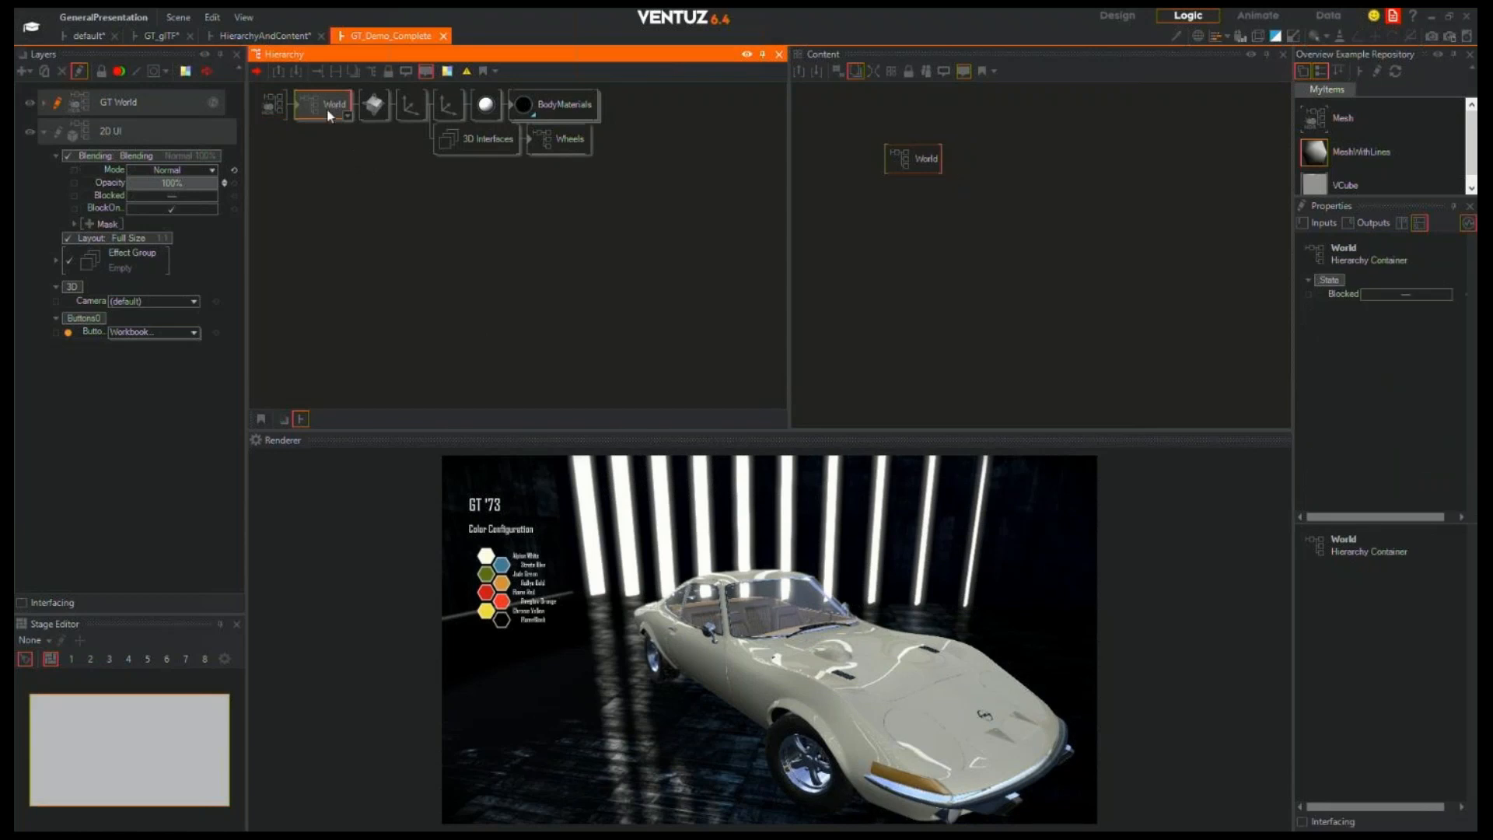
{"action": "left_click_drag", "start_coordinate": [766, 658], "coordinate": [855, 678]}
{"action": "left_click_drag", "start_coordinate": [751, 673], "coordinate": [705, 661]}
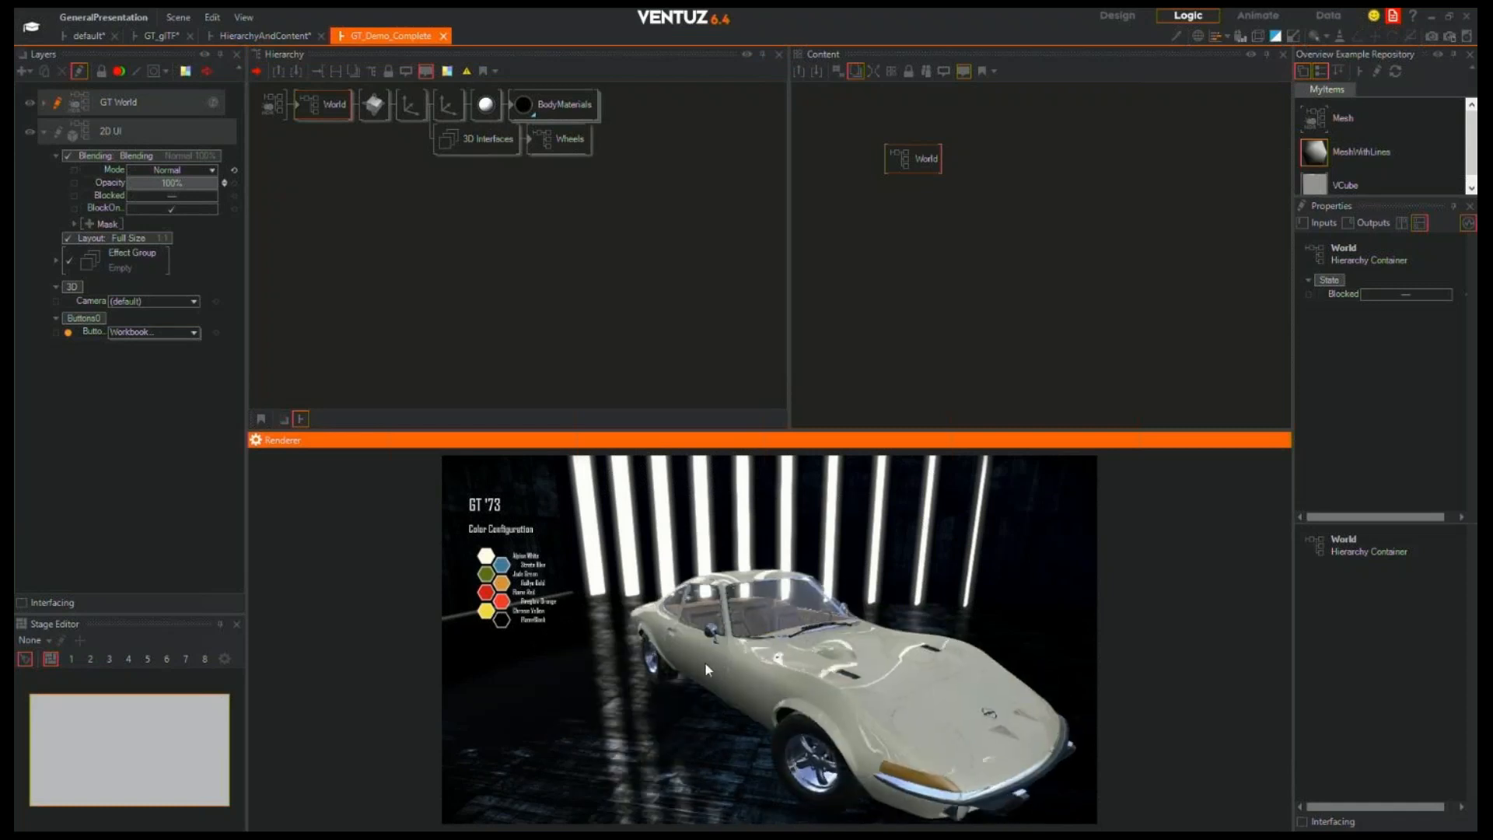
Inspect the Material node, expand the BodyMaterials branch, and show the properties of DefaultMaterial under Internals
{"action": "left_click", "coordinate": [482, 109]}
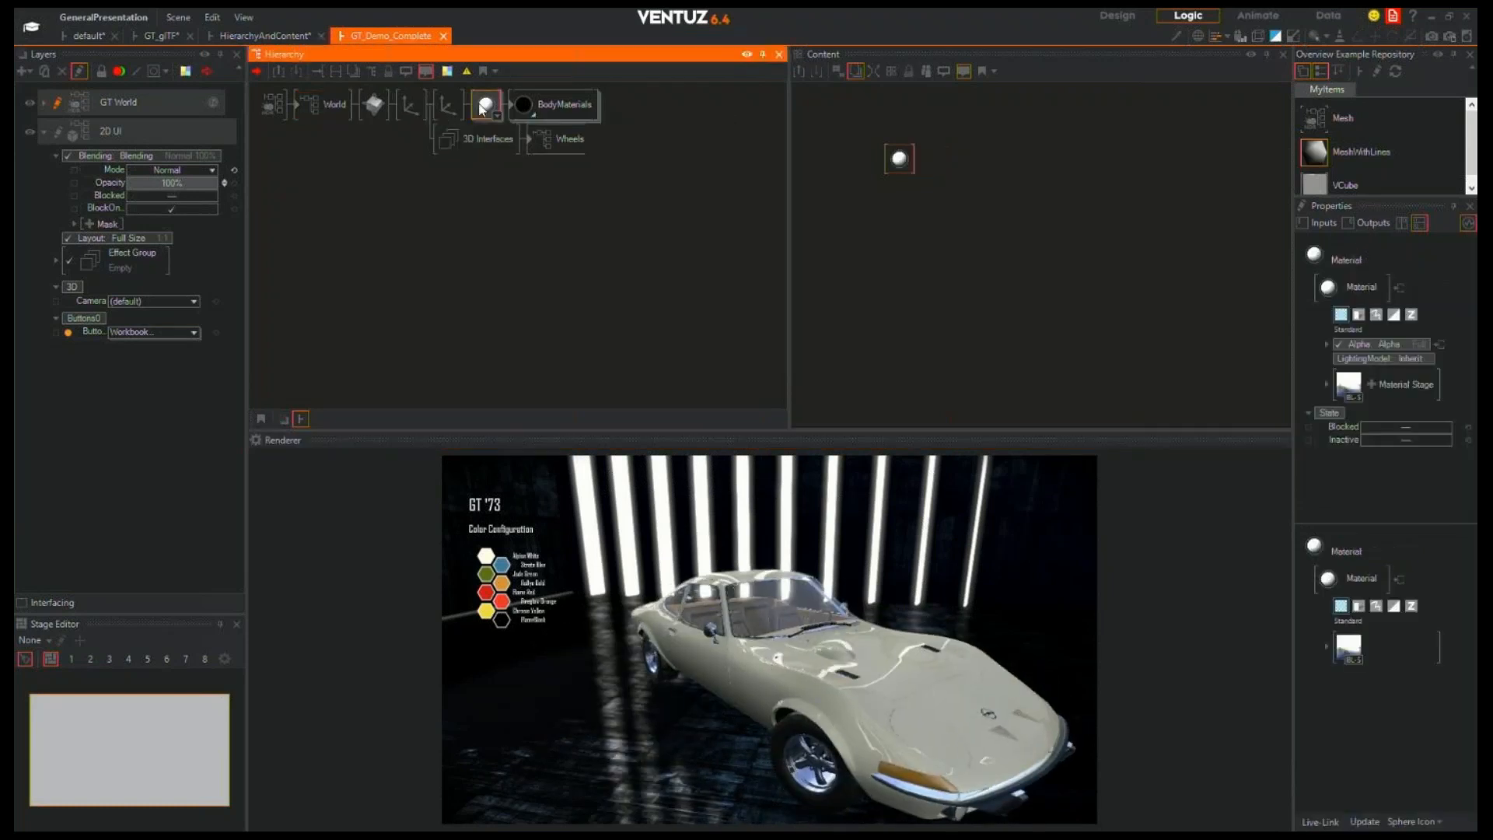
{"action": "left_click", "coordinate": [550, 105]}
{"action": "left_click", "coordinate": [556, 104]}
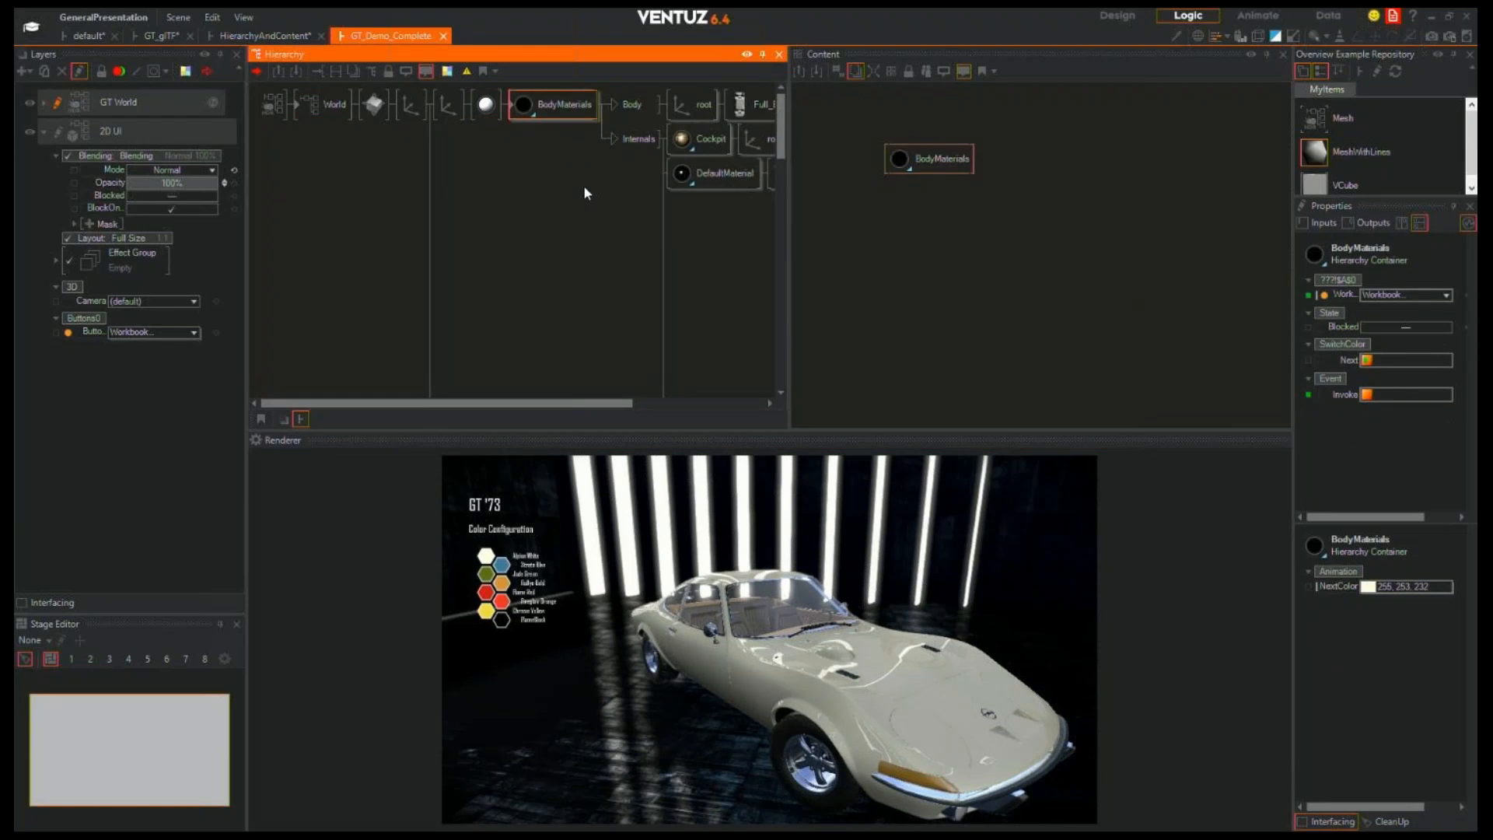
{"action": "left_click", "coordinate": [518, 175]}
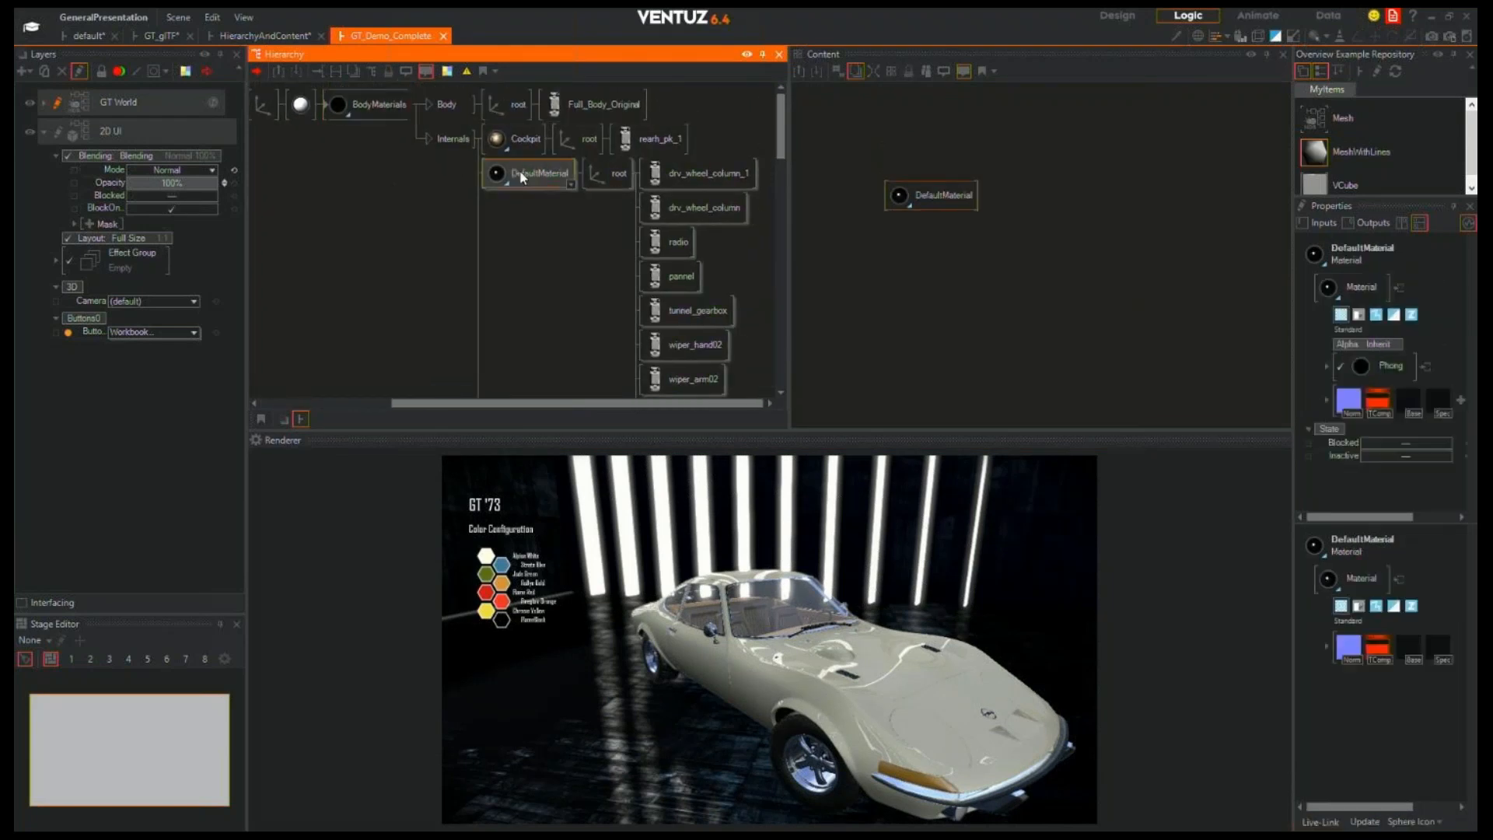
Look inside the BodyMaterials container, return to the GT World hierarchy, and collapse the BodyMaterials branch
{"action": "left_click", "coordinate": [376, 108]}
{"action": "middle_click_drag", "start_coordinate": [357, 155], "coordinate": [477, 160]}
{"action": "double_click", "coordinate": [494, 108]}
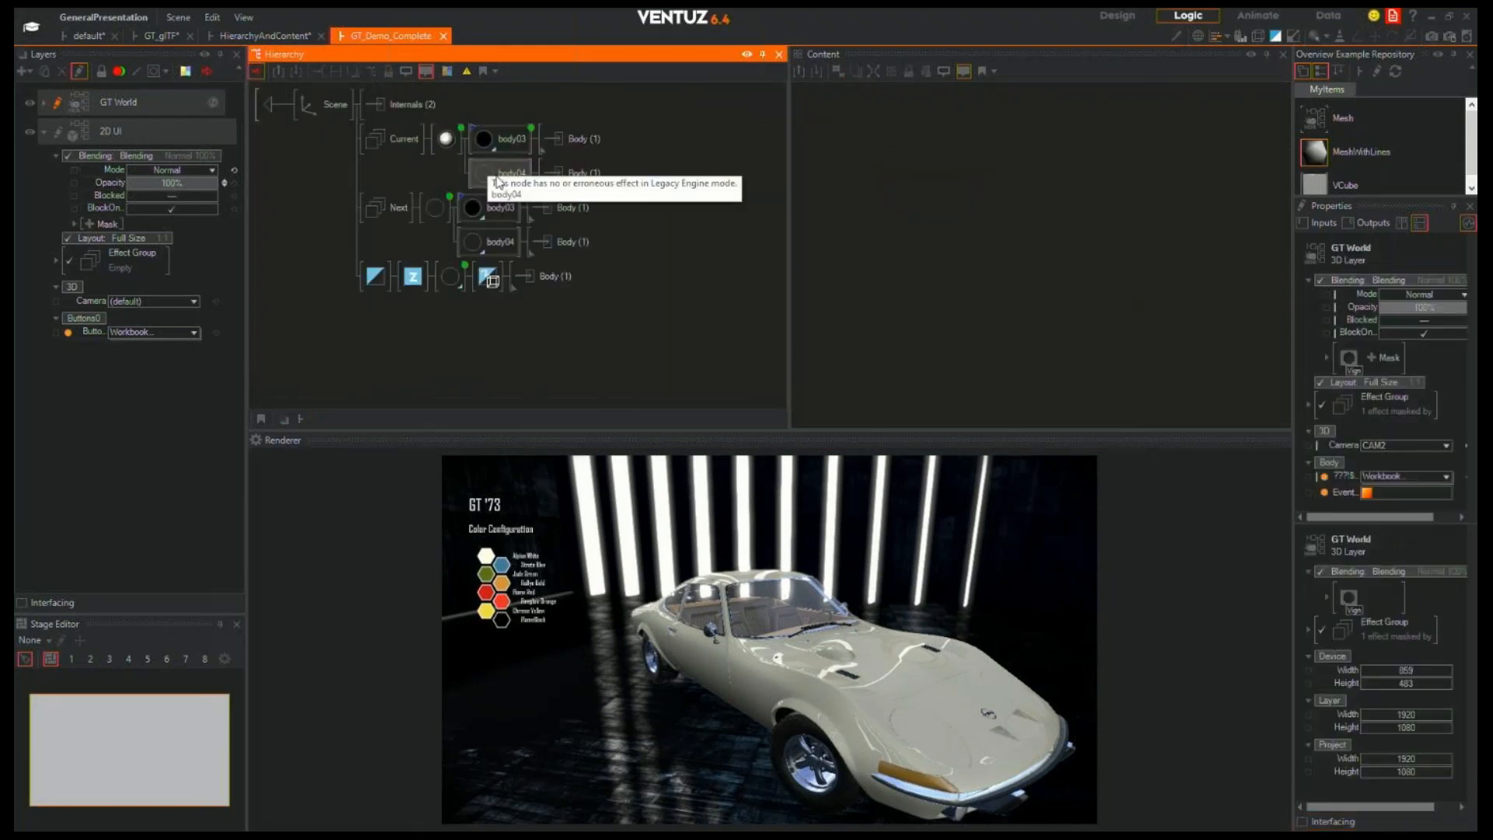
{"action": "left_click", "coordinate": [277, 113]}
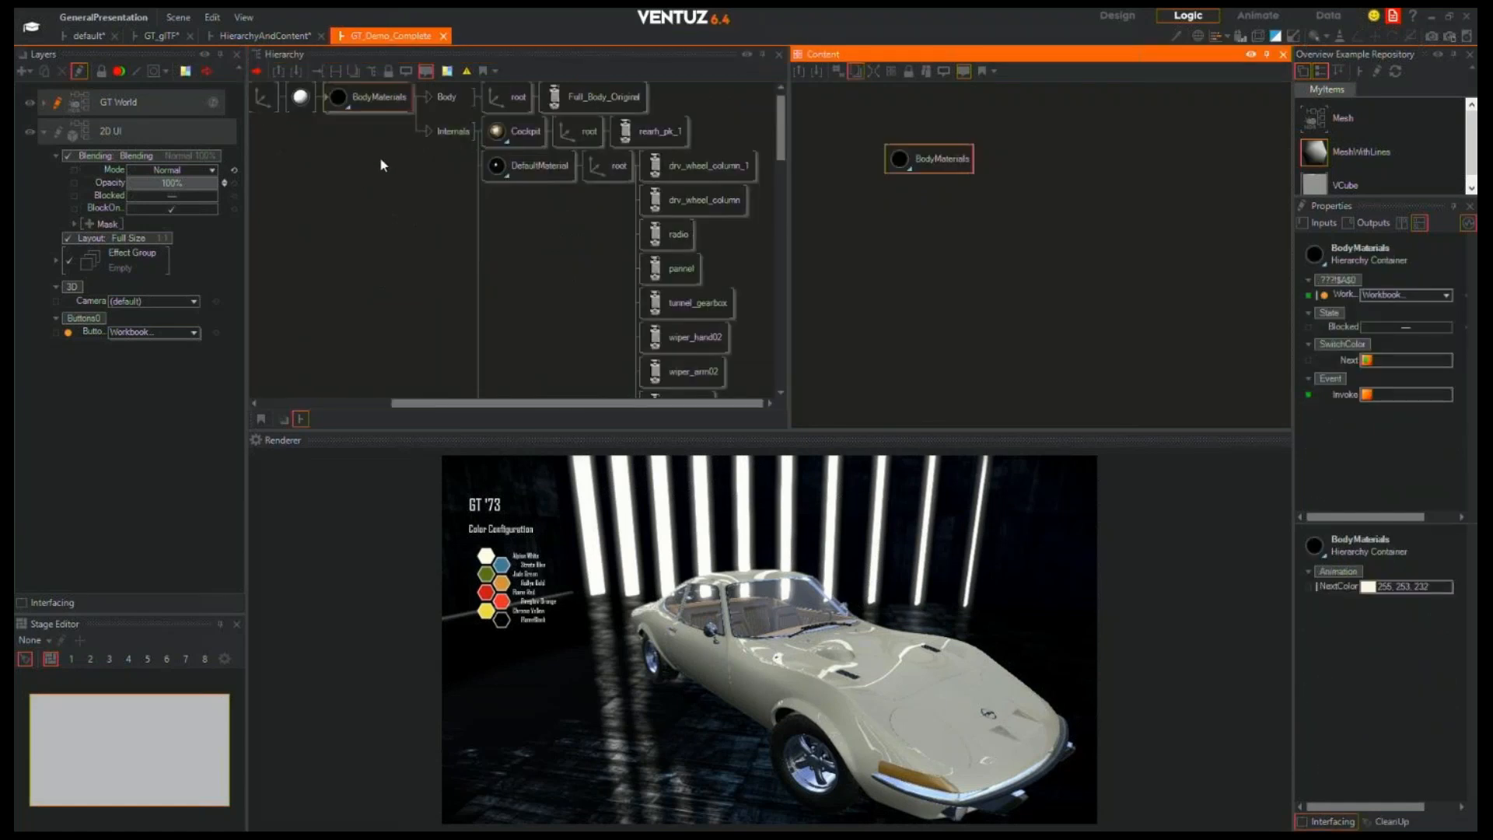
{"action": "middle_click_drag", "start_coordinate": [398, 194], "coordinate": [360, 196]}
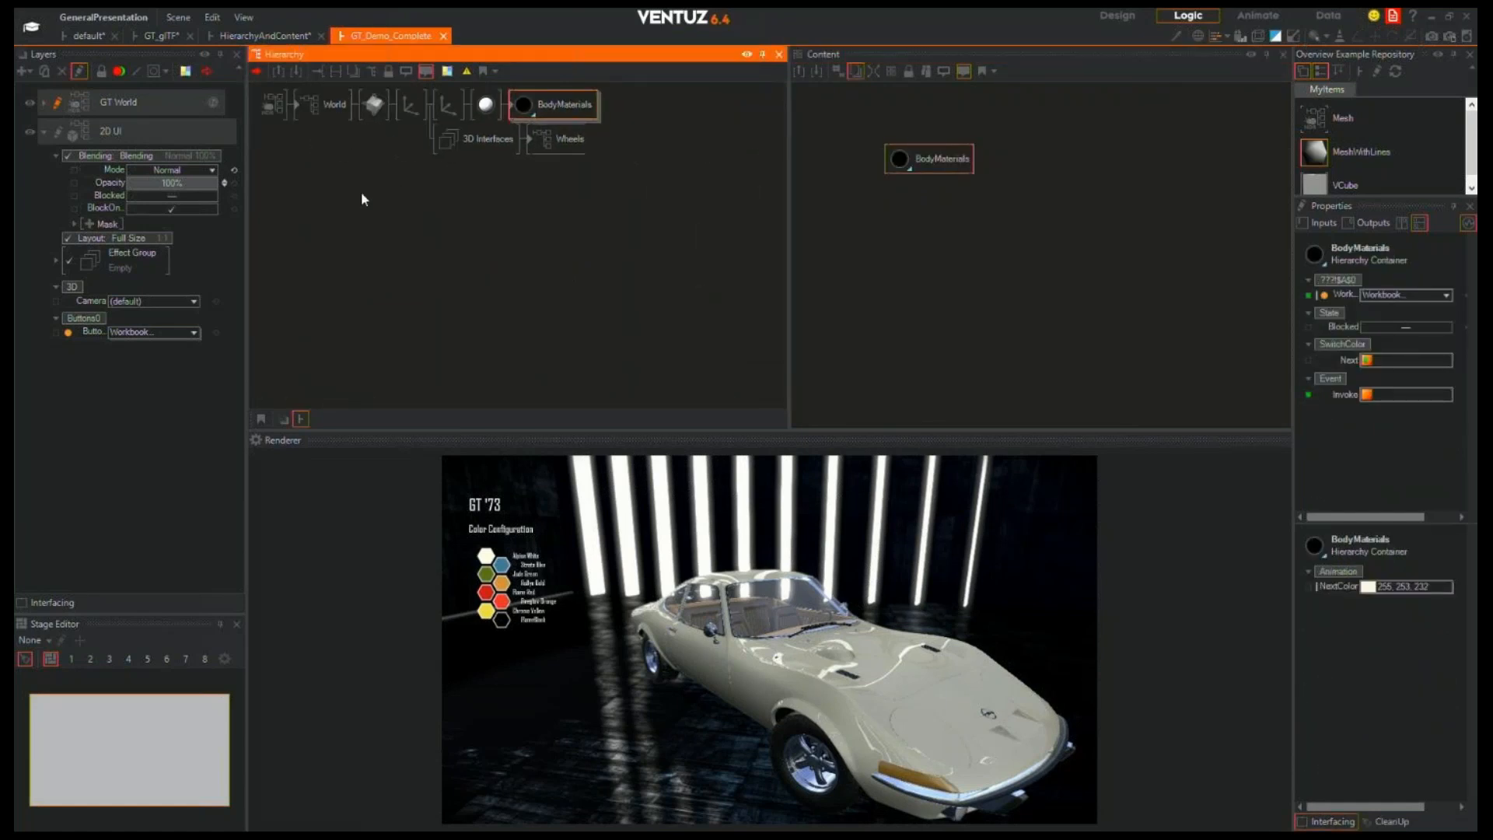
Widen the Properties area and orbit the car in the render to show more of its side
{"action": "mouse_move", "coordinate": [755, 665]}
{"action": "left_mouse_down"}
{"action": "mouse_move", "coordinate": [741, 659]}
{"action": "mouse_move", "coordinate": [782, 654]}
{"action": "mouse_move", "coordinate": [734, 646]}
{"action": "left_mouse_up"}
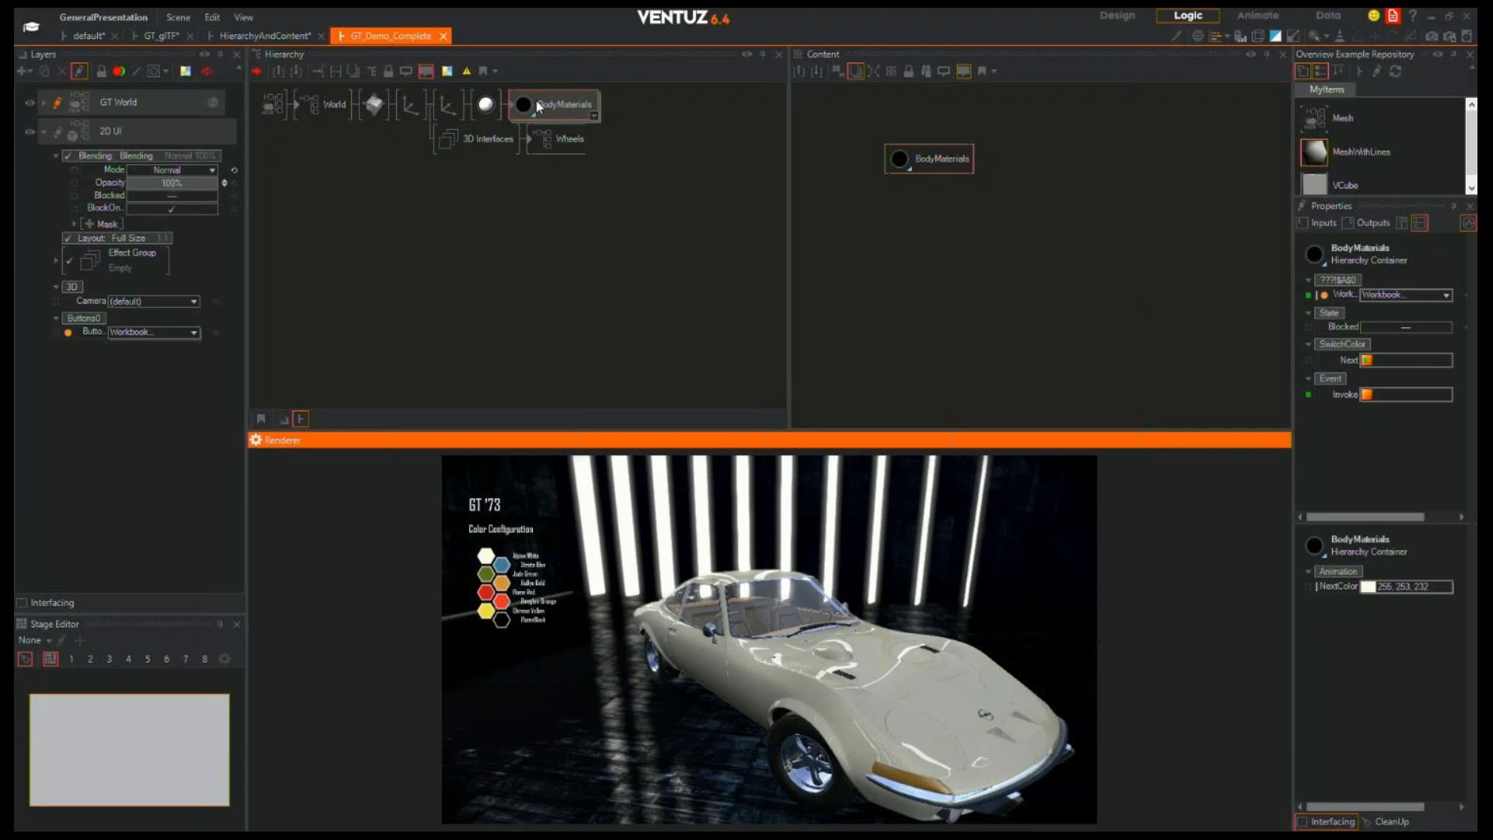
{"action": "left_click_drag", "start_coordinate": [1291, 261], "coordinate": [1164, 267]}
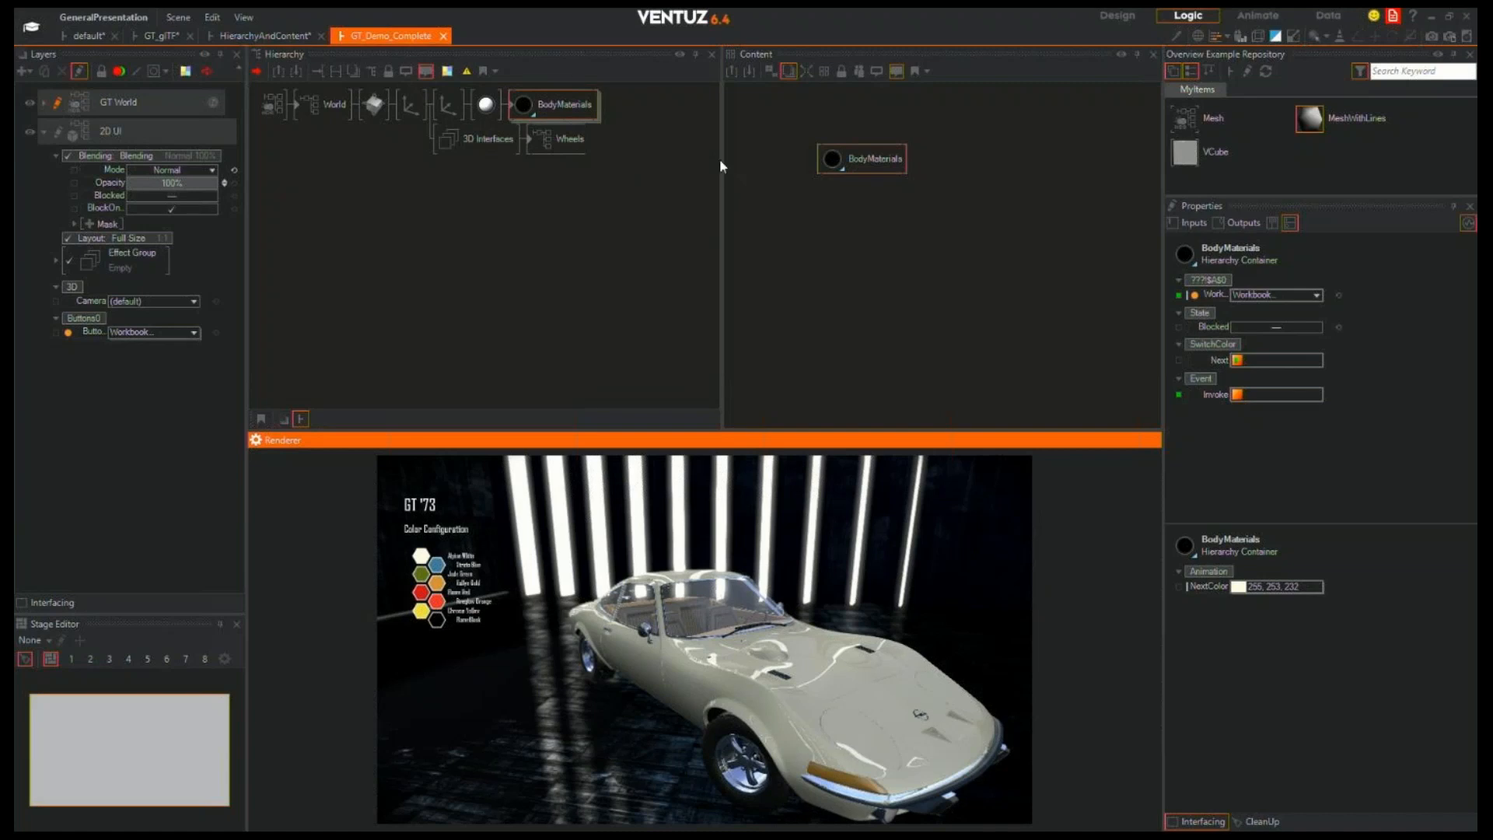
{"action": "left_click_drag", "start_coordinate": [662, 637], "coordinate": [738, 644]}
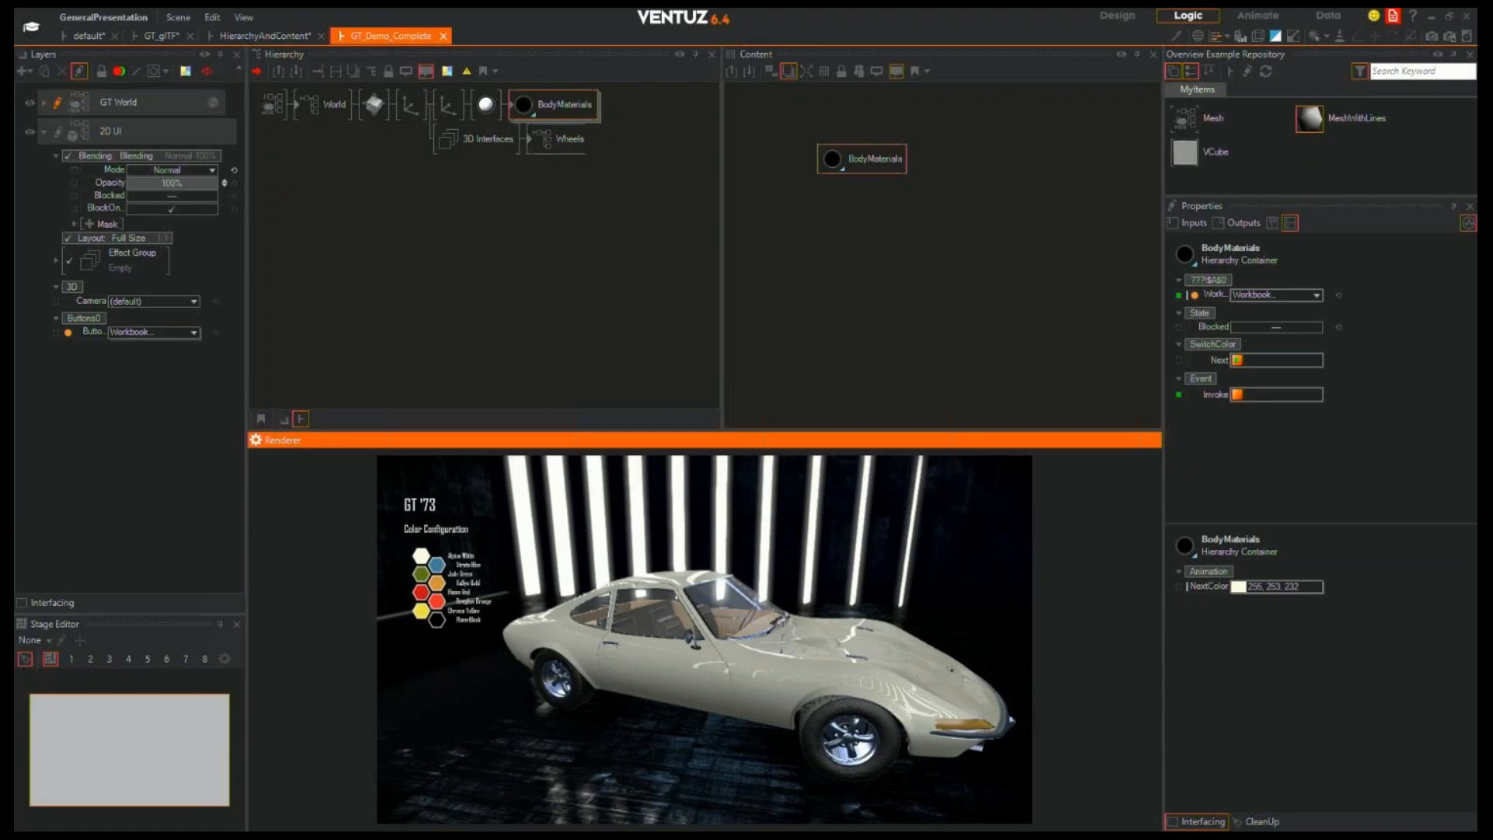
Deselect BodyMaterials and open the SubstanceIntegrationPREVIEW scene
{"action": "left_click", "coordinate": [449, 300]}
{"action": "left_click", "coordinate": [180, 20]}
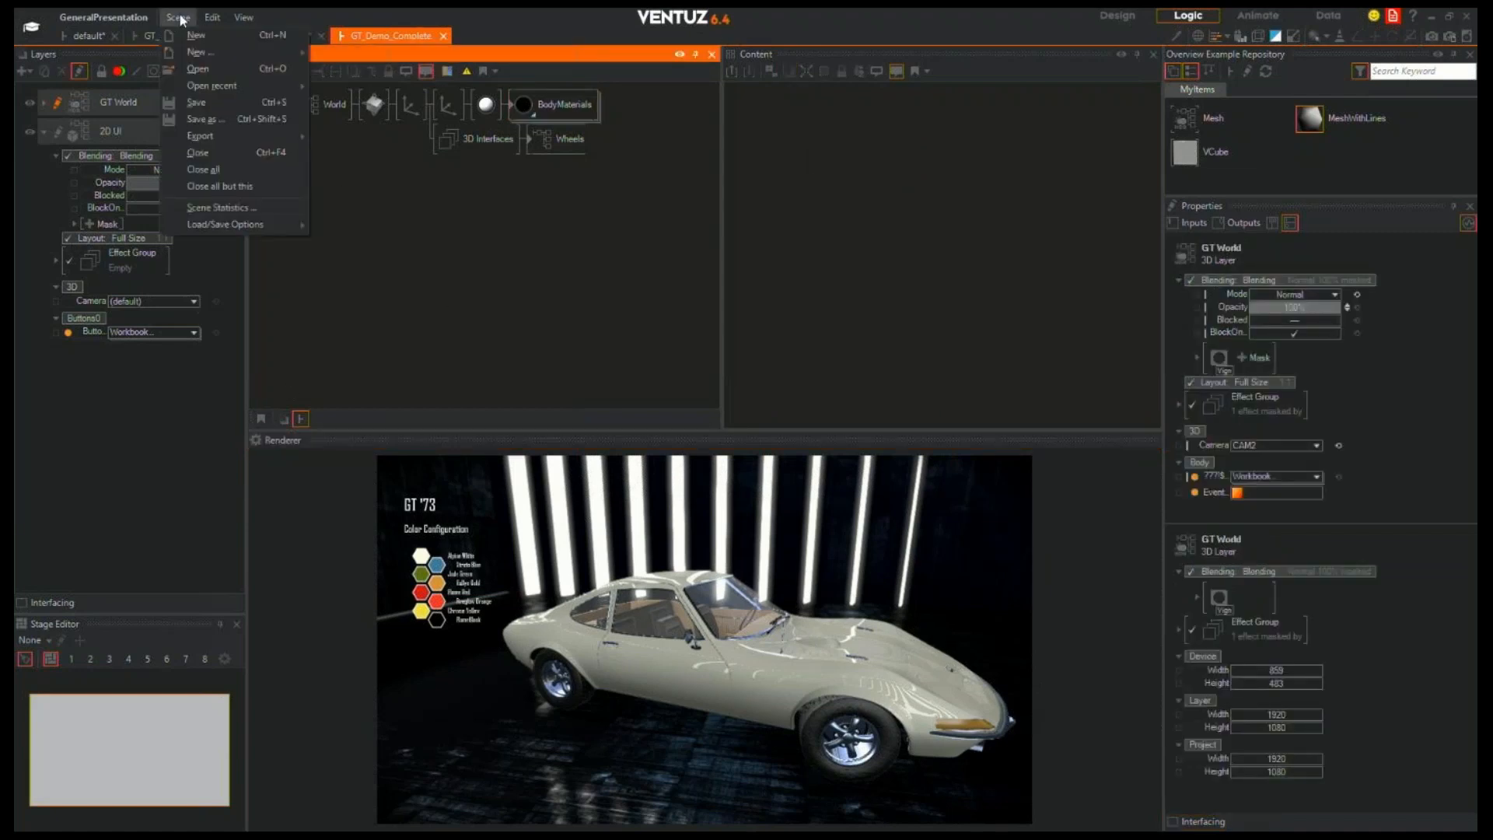
{"action": "left_click", "coordinate": [189, 69]}
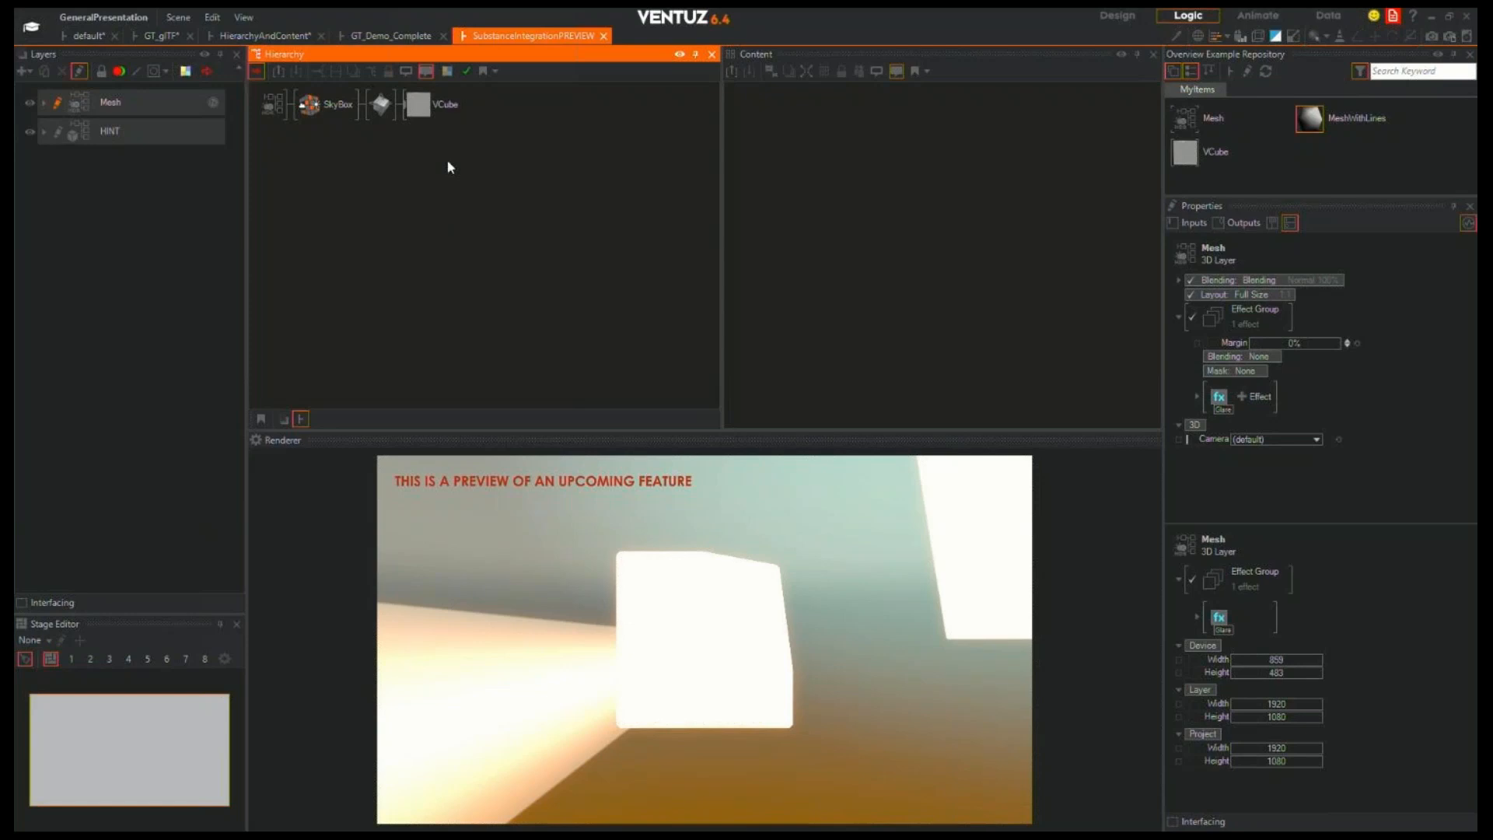
{"action": "left_click", "coordinate": [432, 104]}
{"action": "left_click", "coordinate": [422, 171]}
{"action": "left_click", "coordinate": [429, 107]}
{"action": "left_click", "coordinate": [418, 161]}
{"action": "left_click", "coordinate": [425, 123]}
{"action": "left_click", "coordinate": [427, 153]}
{"action": "left_click", "coordinate": [430, 109]}
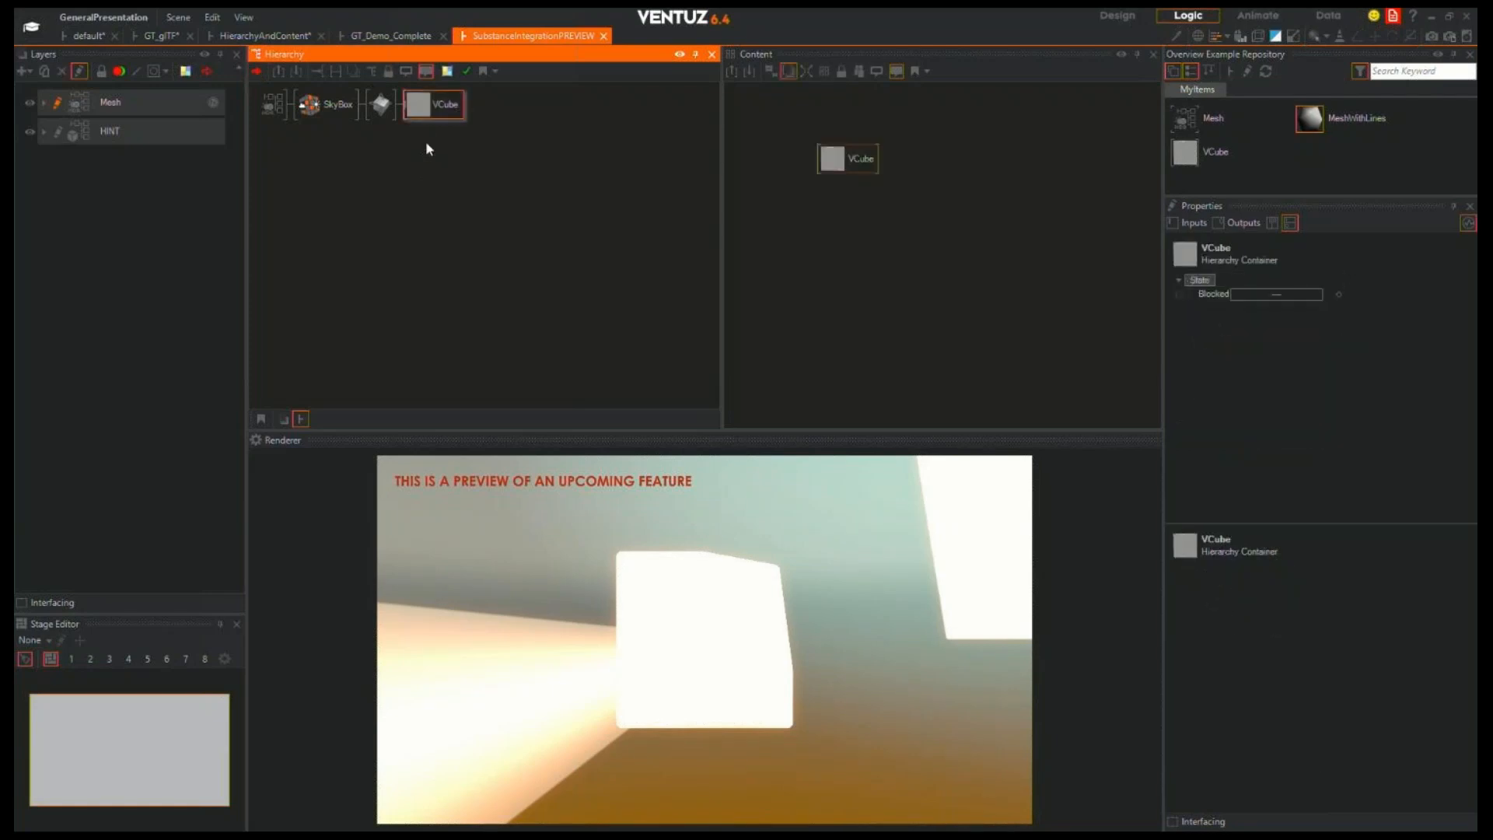
{"action": "left_click", "coordinate": [426, 148]}
{"action": "left_click", "coordinate": [432, 108]}
{"action": "left_click", "coordinate": [422, 140]}
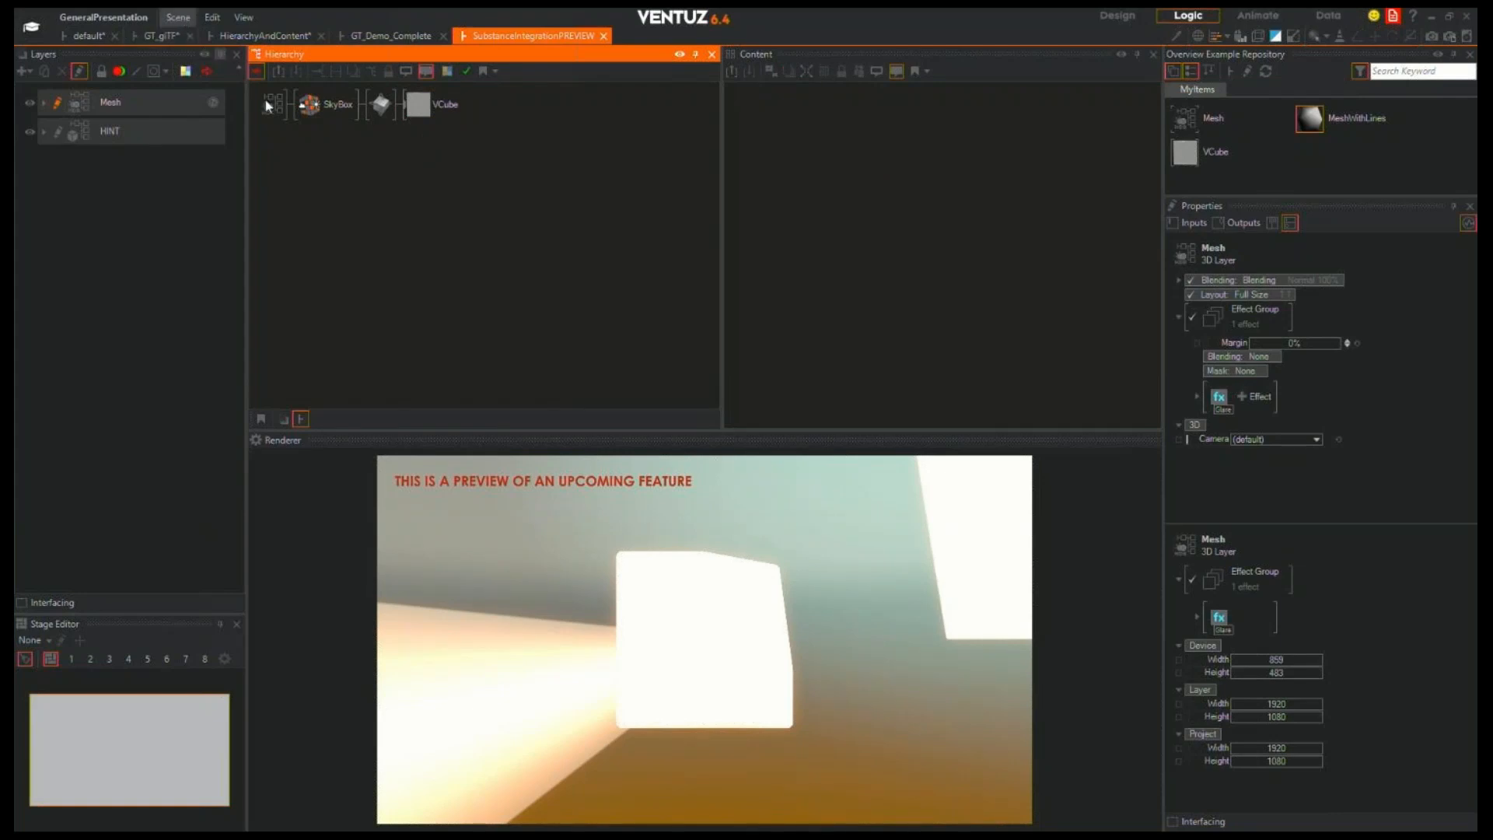
Add a Substance Material node to the hierarchy directly before the VCube
{"action": "double_click", "coordinate": [403, 189]}
{"action": "type", "text": "subs"}
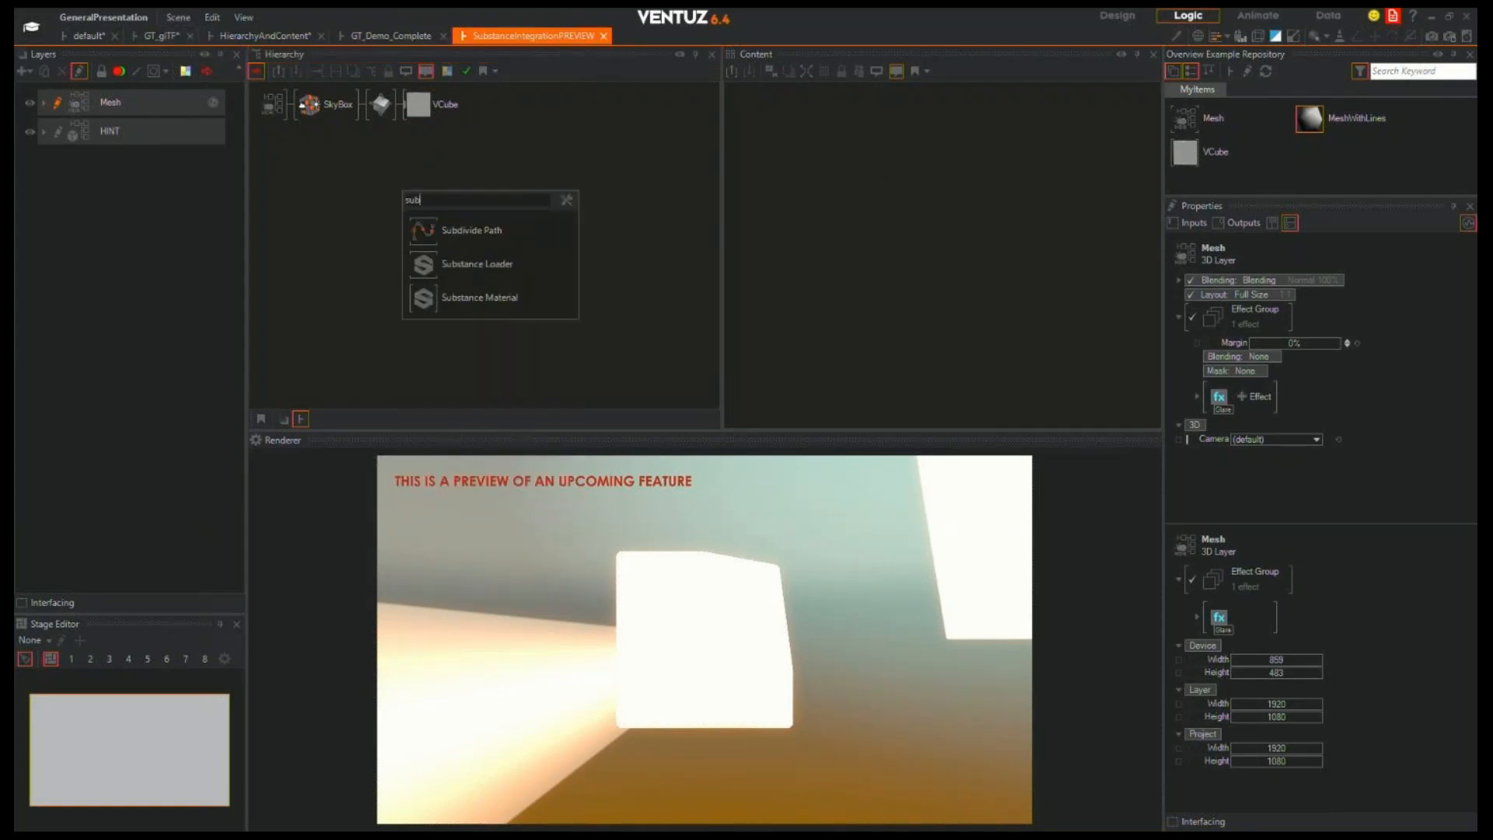
{"action": "left_click", "coordinate": [477, 278]}
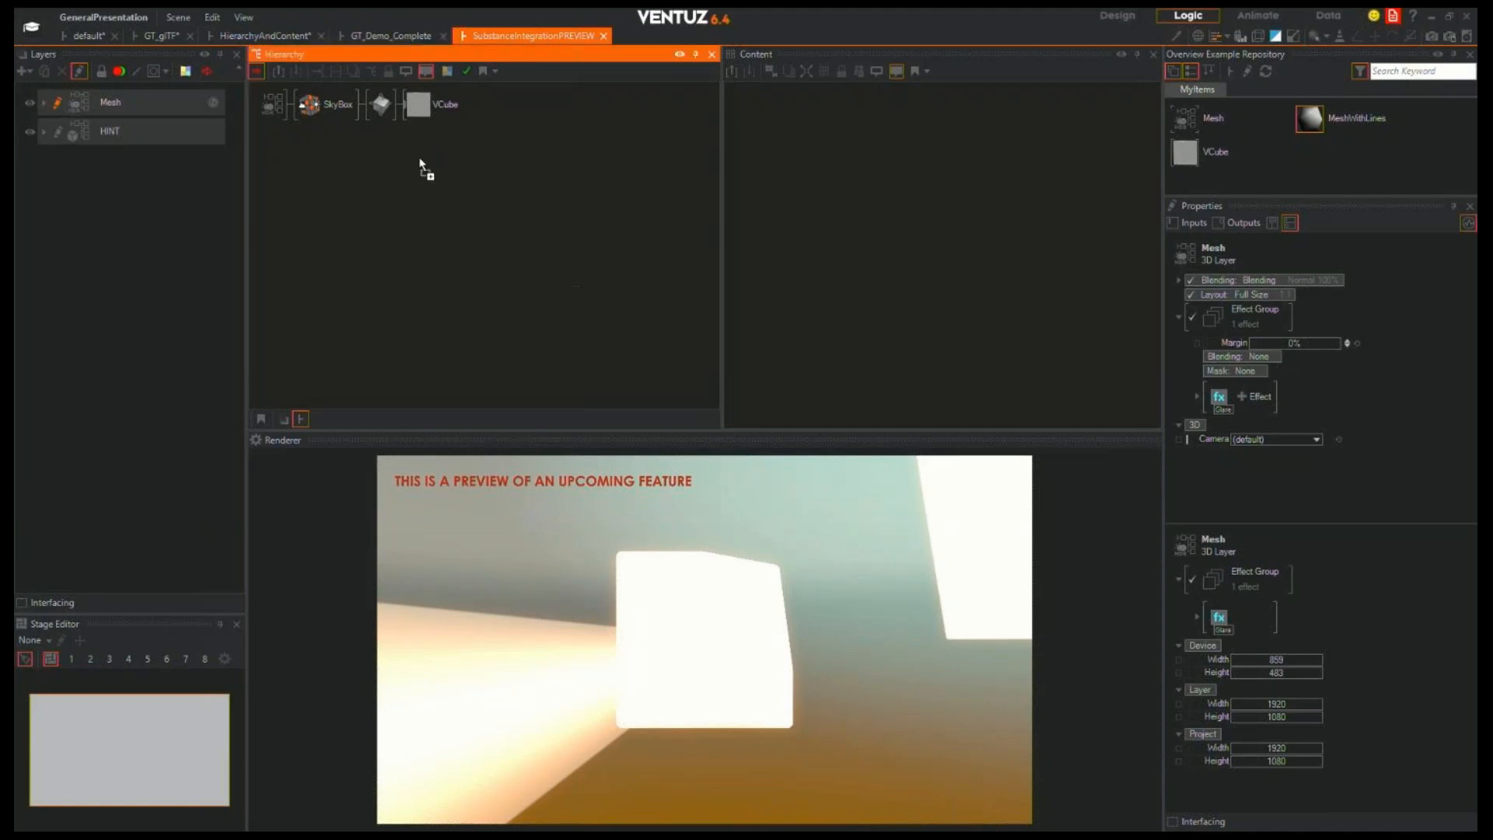
{"action": "left_click", "coordinate": [423, 108]}
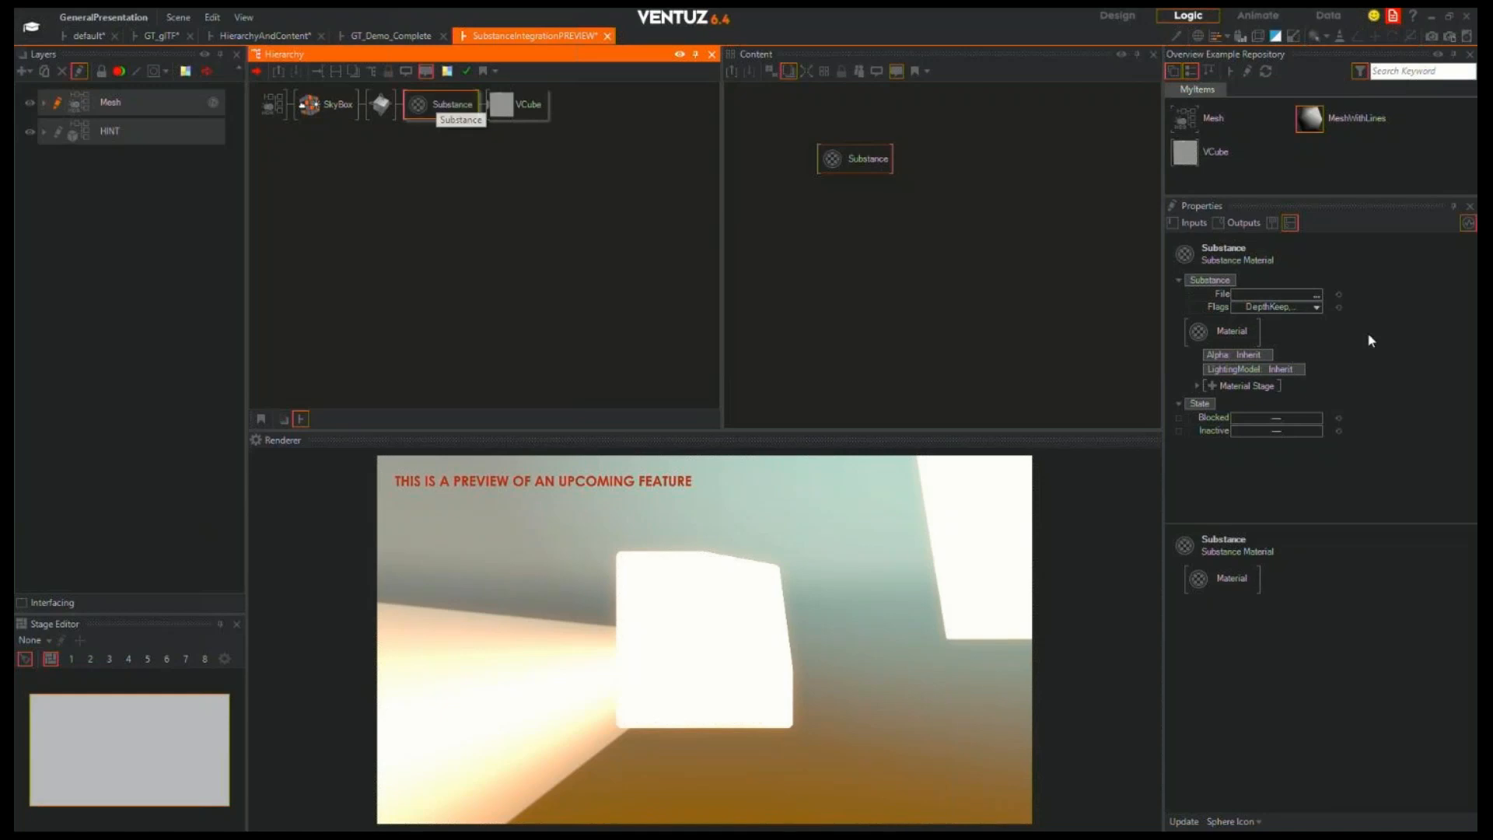
Shrink the file browser and load Manhole_Cover.sbsar from the Show folder as the Substance node's file
{"action": "left_click", "coordinate": [1318, 298]}
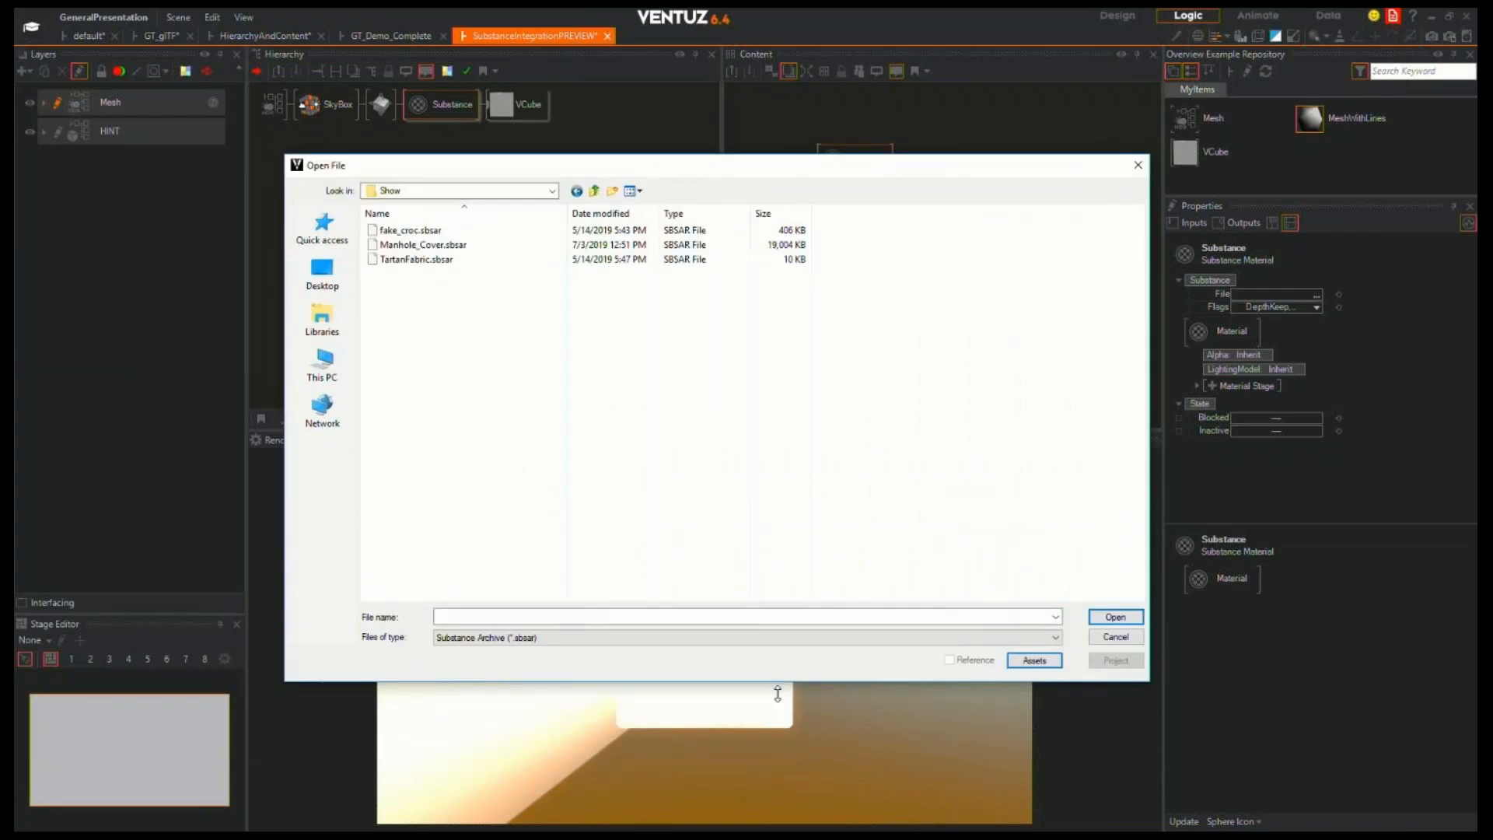
{"action": "left_click_drag", "start_coordinate": [777, 693], "coordinate": [766, 460]}
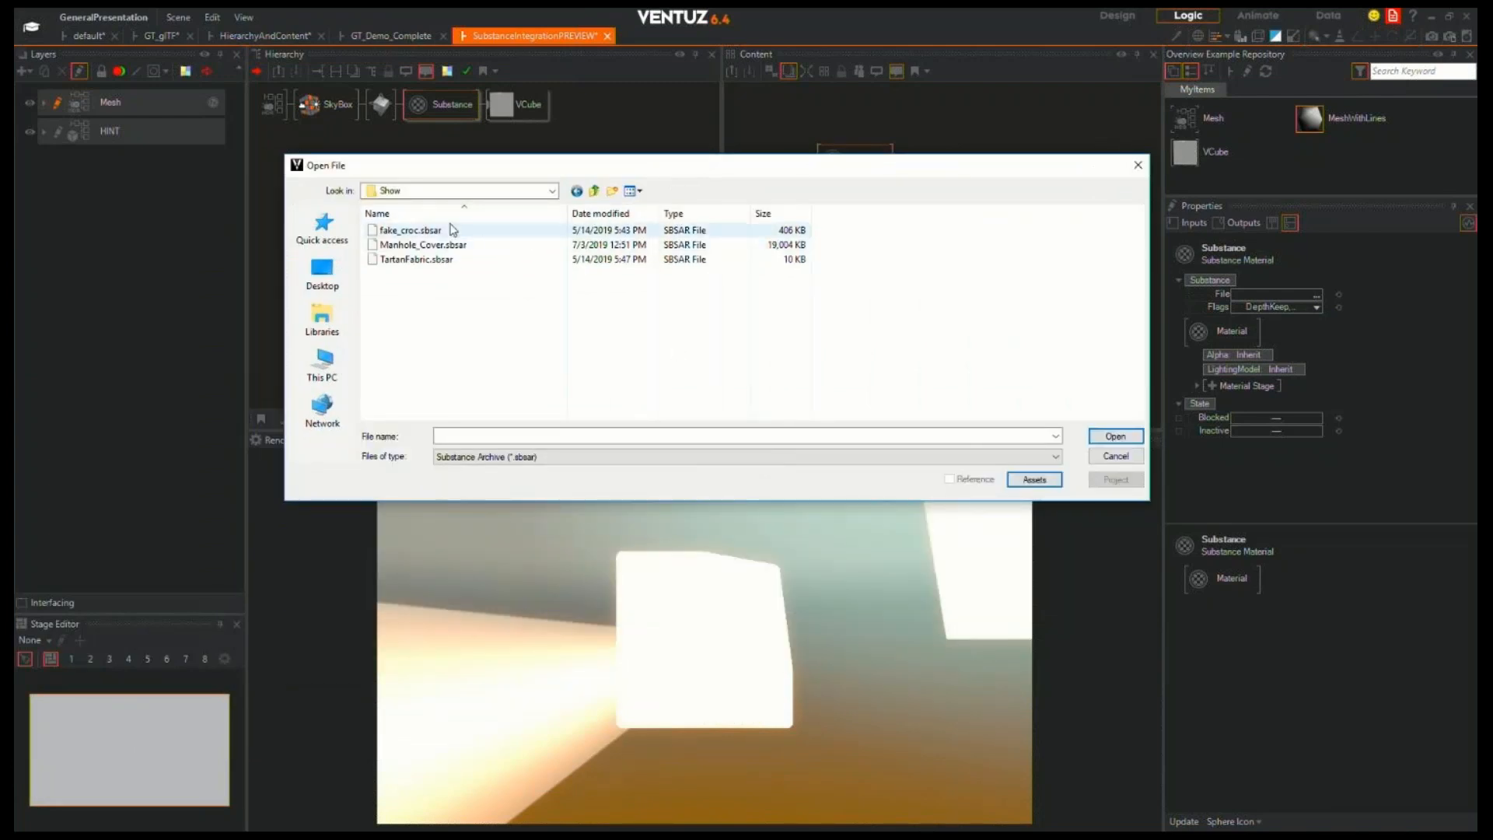
{"action": "left_click_drag", "start_coordinate": [1151, 276], "coordinate": [876, 276]}
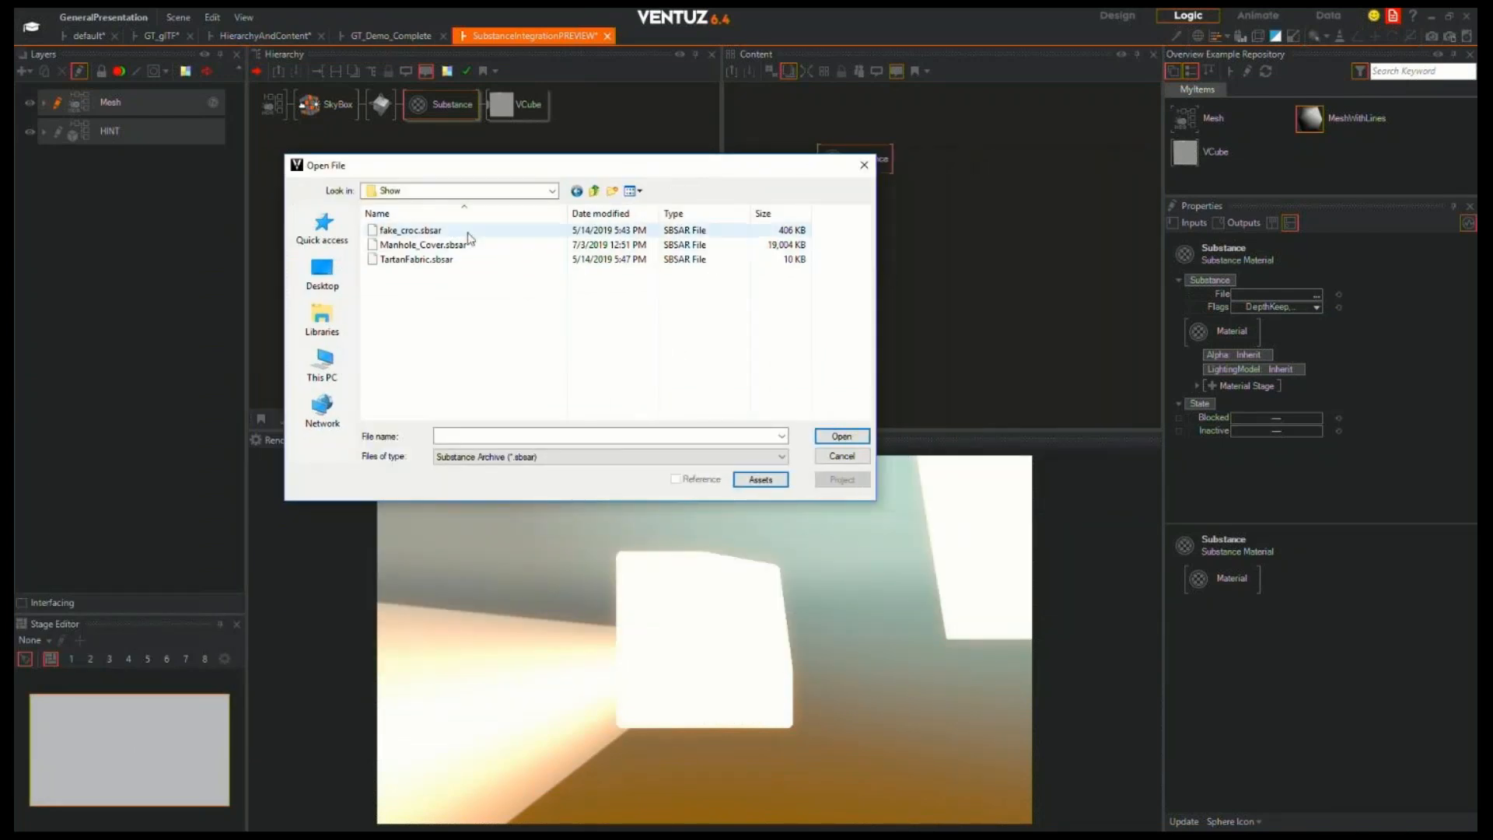
{"action": "double_click", "coordinate": [402, 247]}
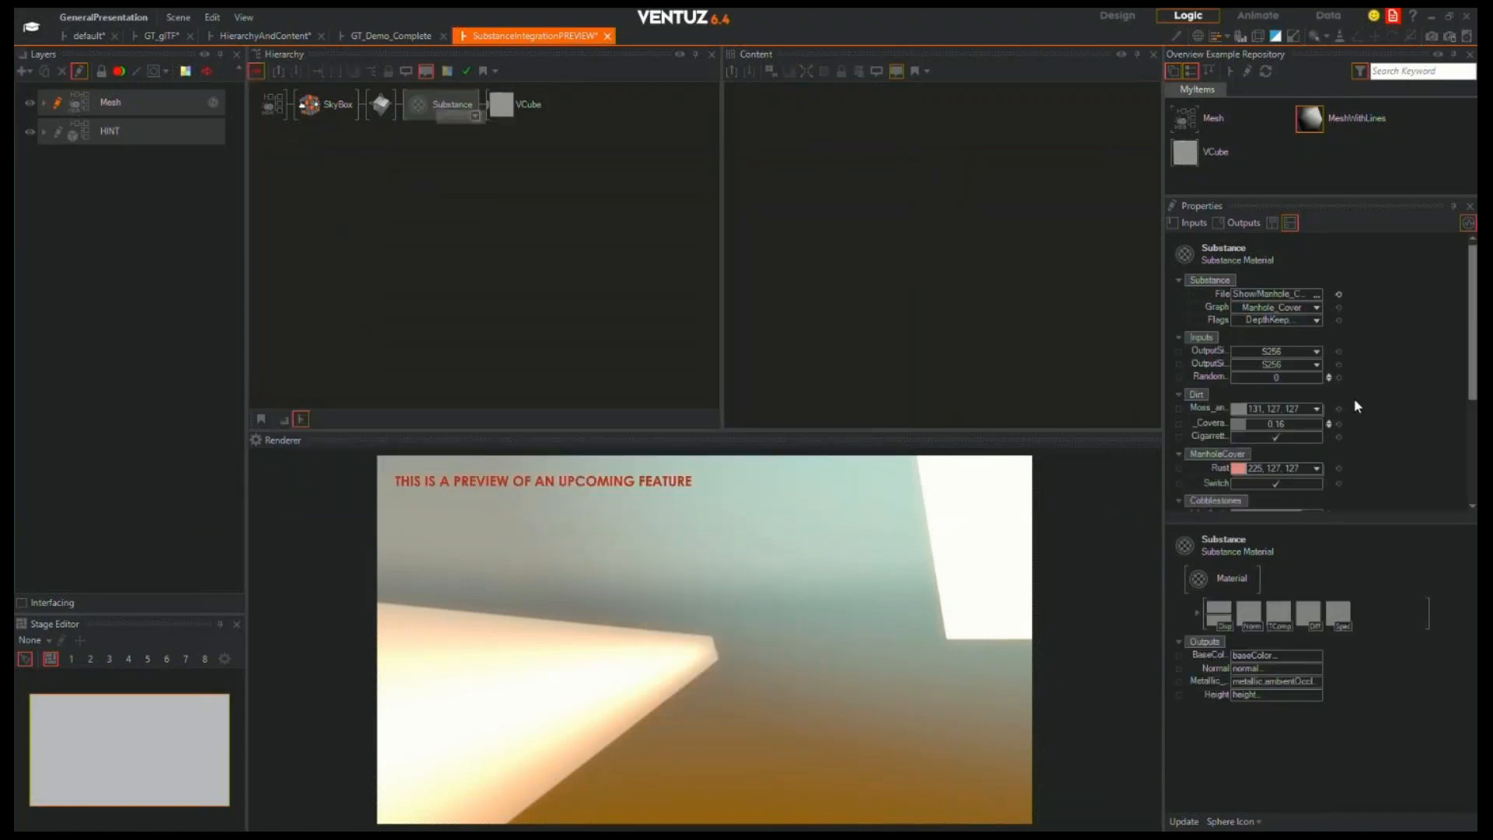
Rotate the textured cube in the render and look through the Substance material's inputs and texture stages
{"action": "left_click_drag", "start_coordinate": [731, 573], "coordinate": [714, 662]}
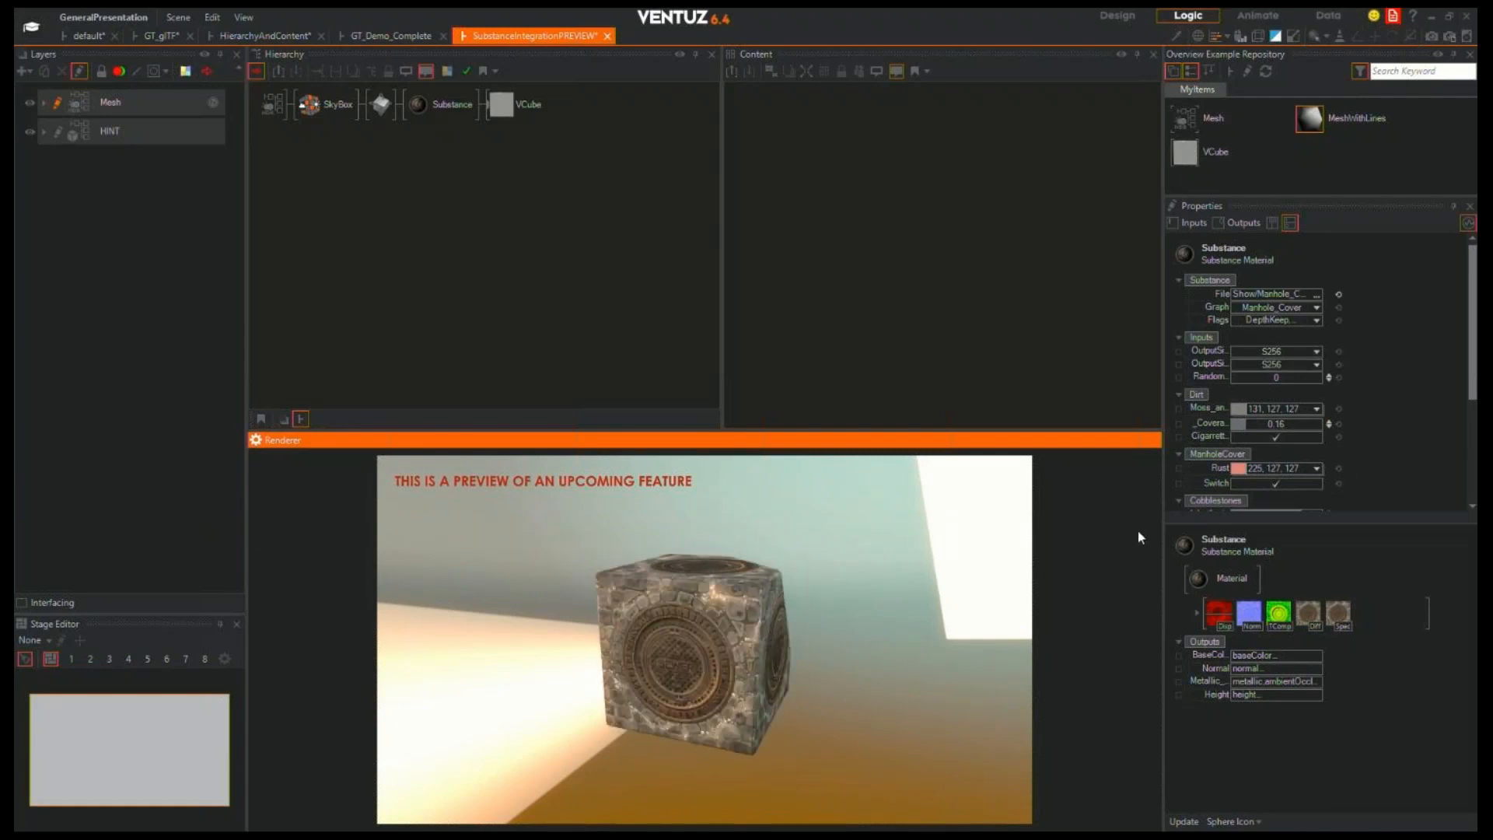
{"action": "left_click", "coordinate": [1383, 361]}
{"action": "scroll", "coordinate": [1383, 362], "scroll_direction": "down", "scroll_amount": 5}
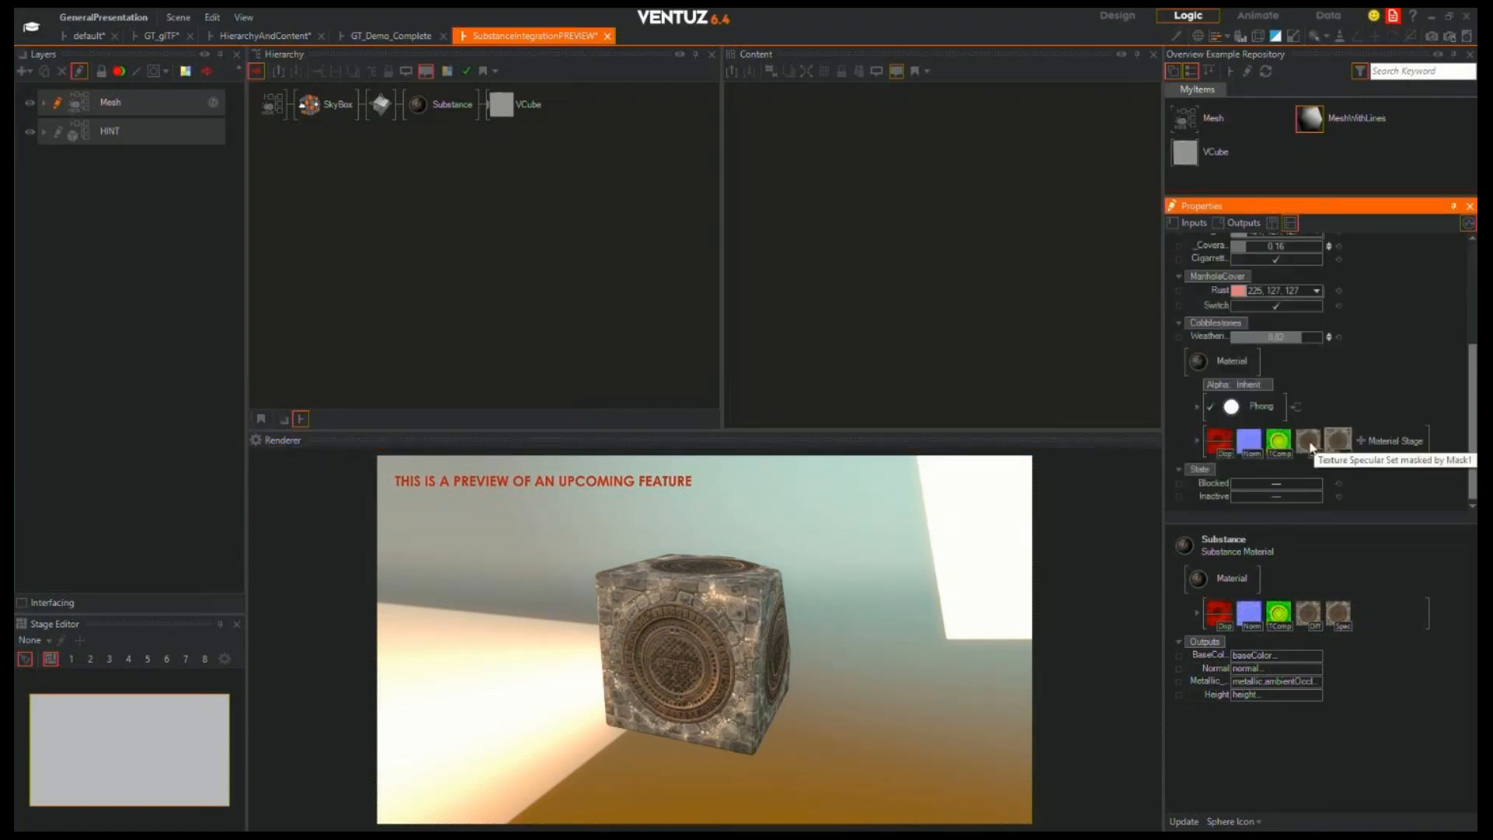
{"action": "scroll", "coordinate": [1423, 369], "scroll_direction": "up", "scroll_amount": 5}
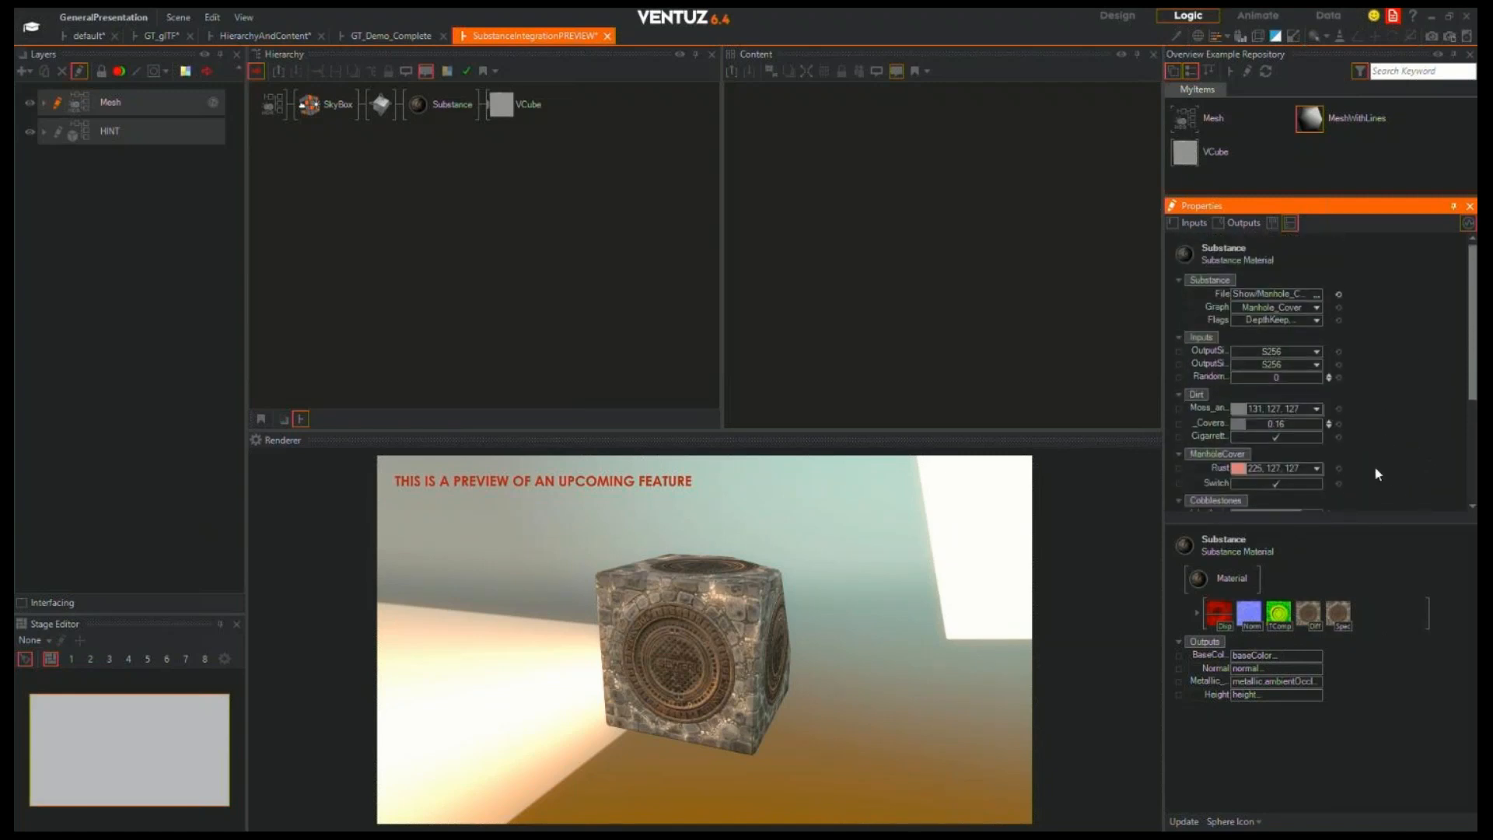
{"action": "left_click_drag", "start_coordinate": [762, 675], "coordinate": [793, 628]}
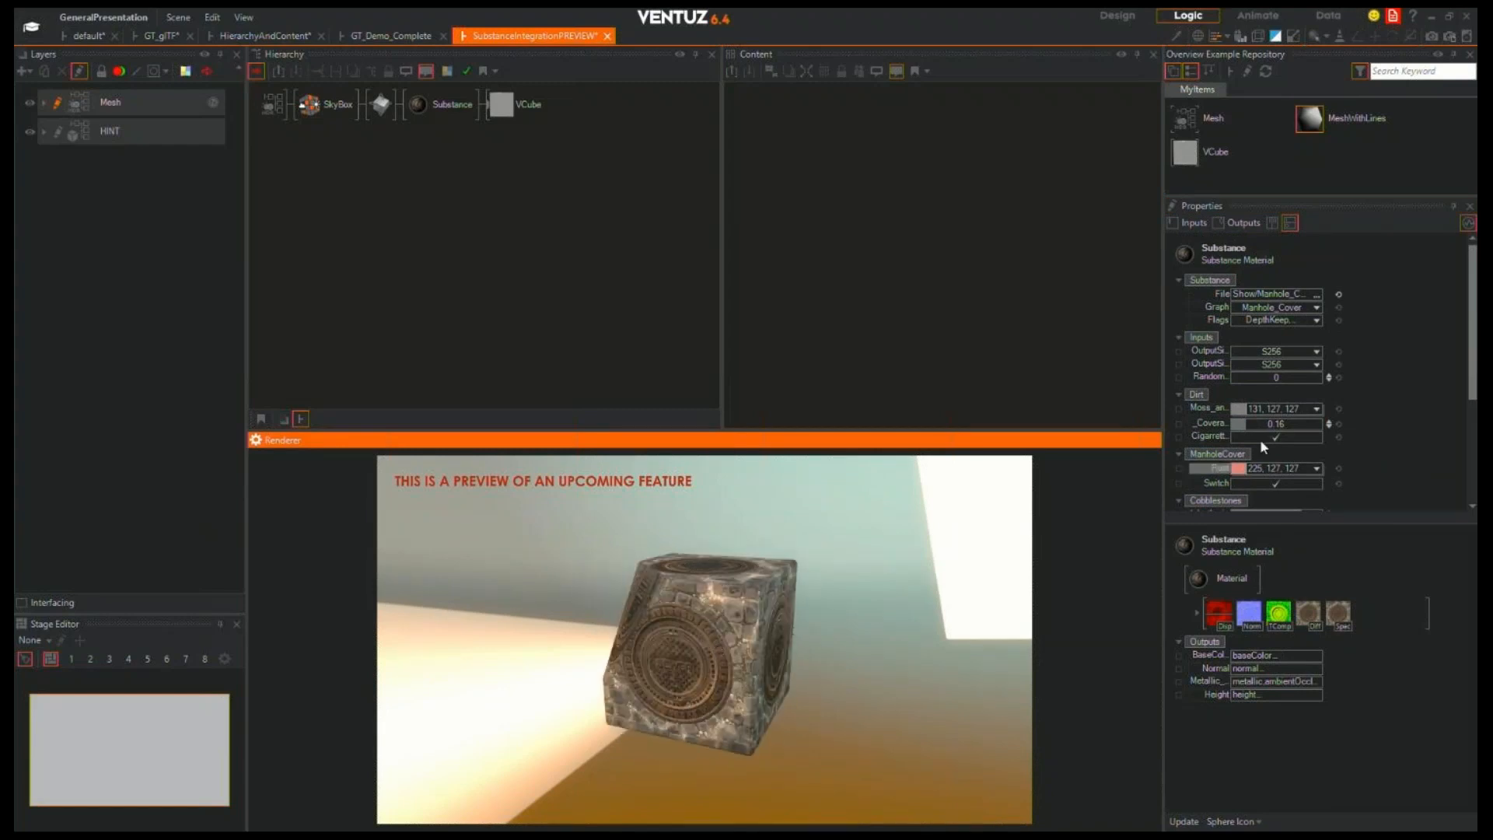
Disable the ManholeCover Switch option, rotate the cube to view the plain cobblestones, and enable the option again
{"action": "scroll", "coordinate": [1382, 395], "scroll_direction": "down", "scroll_amount": 3}
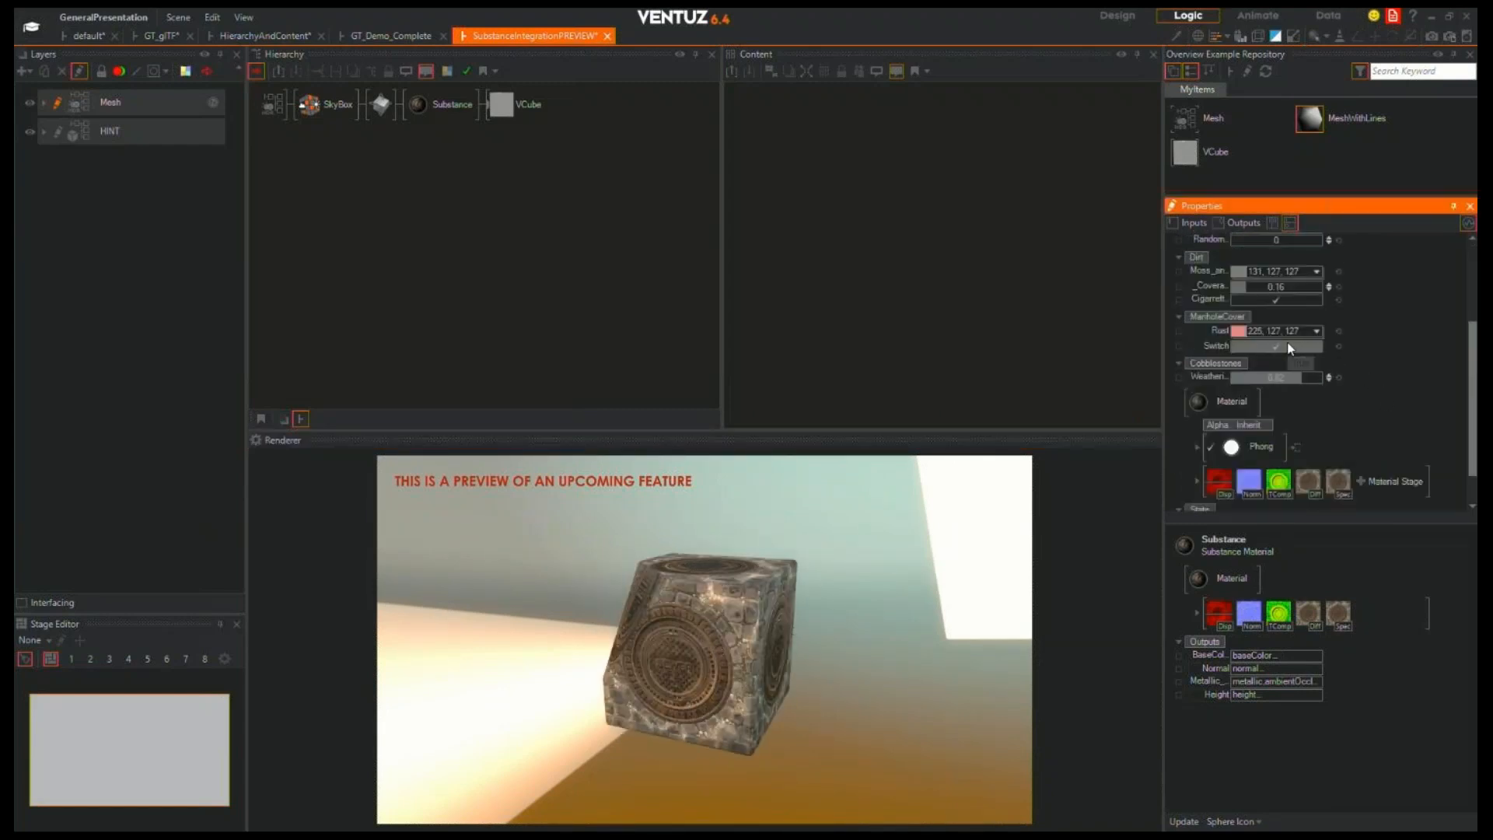
{"action": "scroll", "coordinate": [1382, 351], "scroll_direction": "up", "scroll_amount": 2}
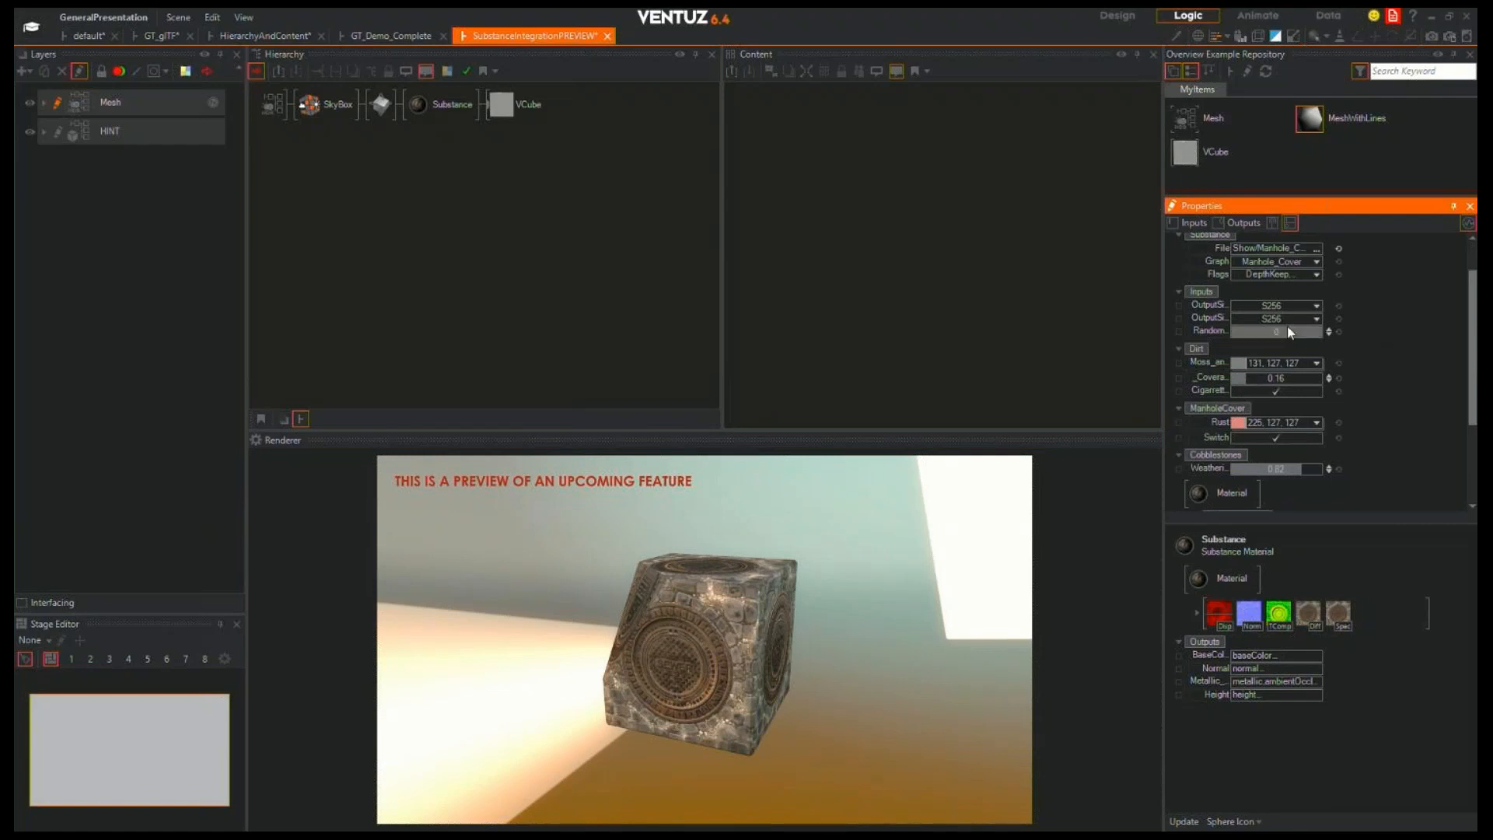
{"action": "left_click", "coordinate": [1276, 442]}
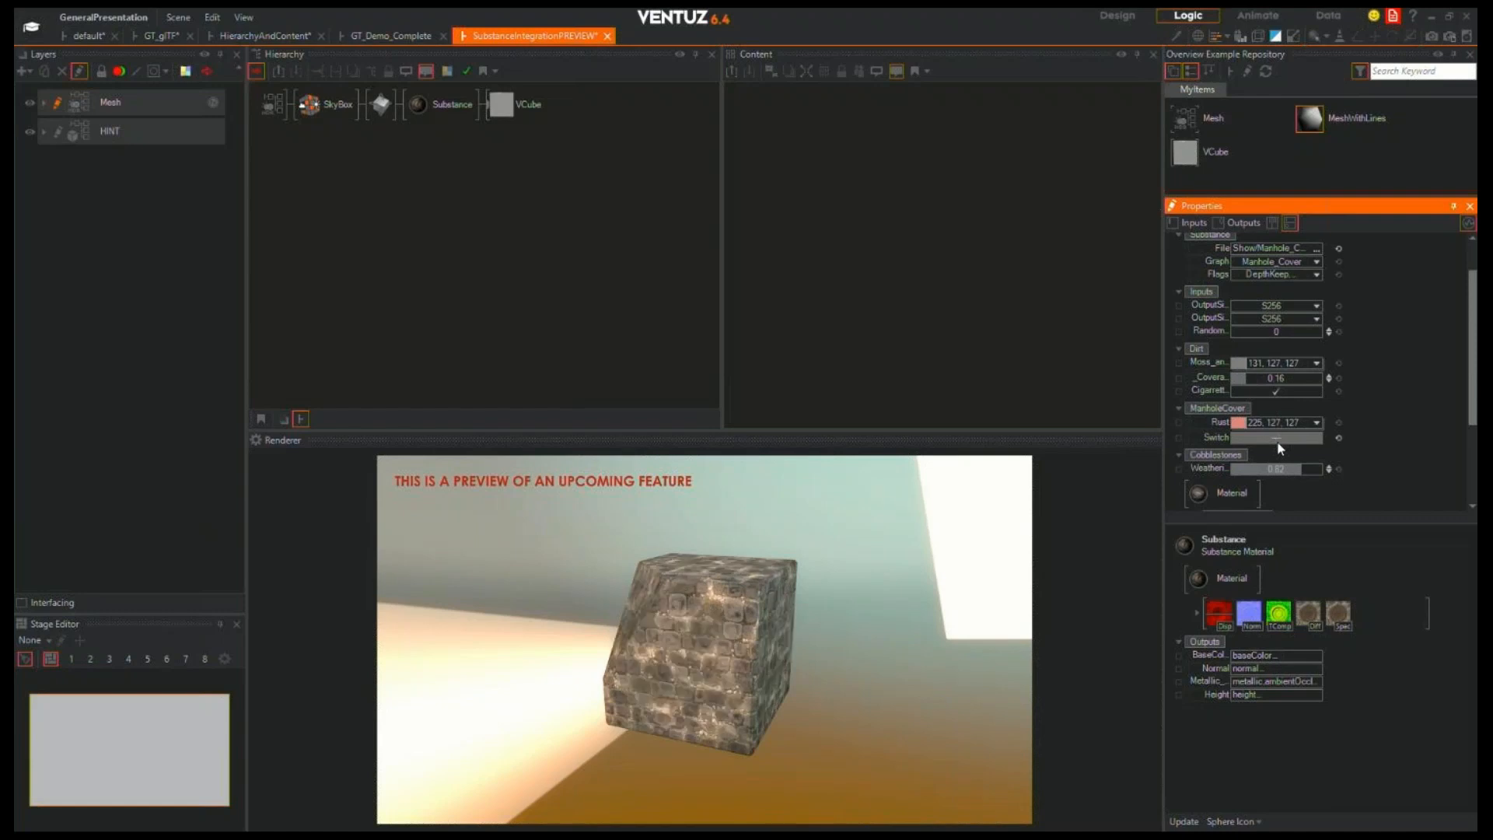
{"action": "left_click_drag", "start_coordinate": [690, 665], "coordinate": [742, 688]}
{"action": "left_click", "coordinate": [1275, 438]}
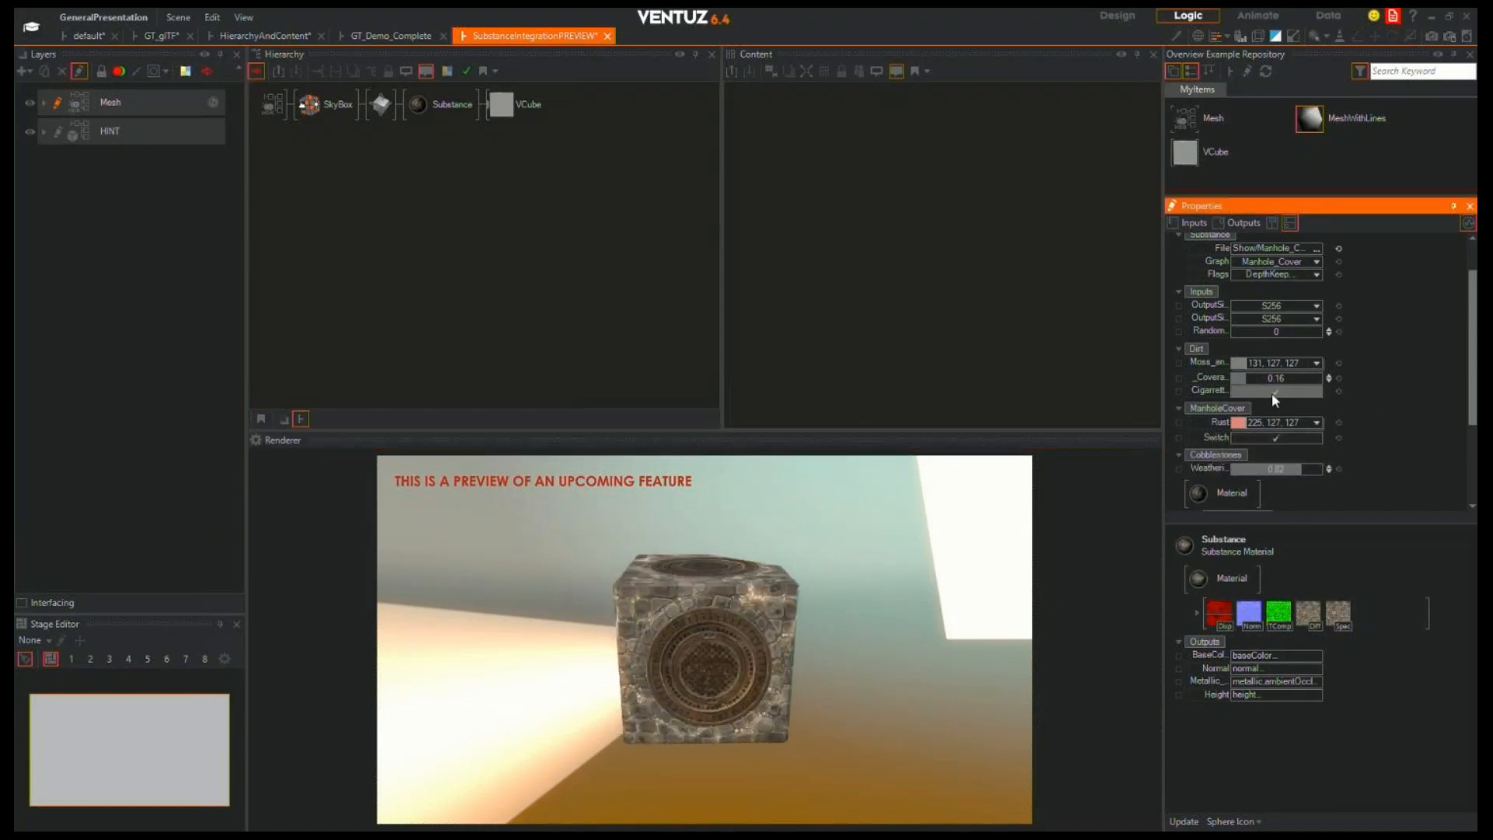
Set the Dirt coverage of the Substance material to 0.22 and rotate the cube to inspect its surface
{"action": "left_click_drag", "start_coordinate": [1306, 379], "coordinate": [1296, 382]}
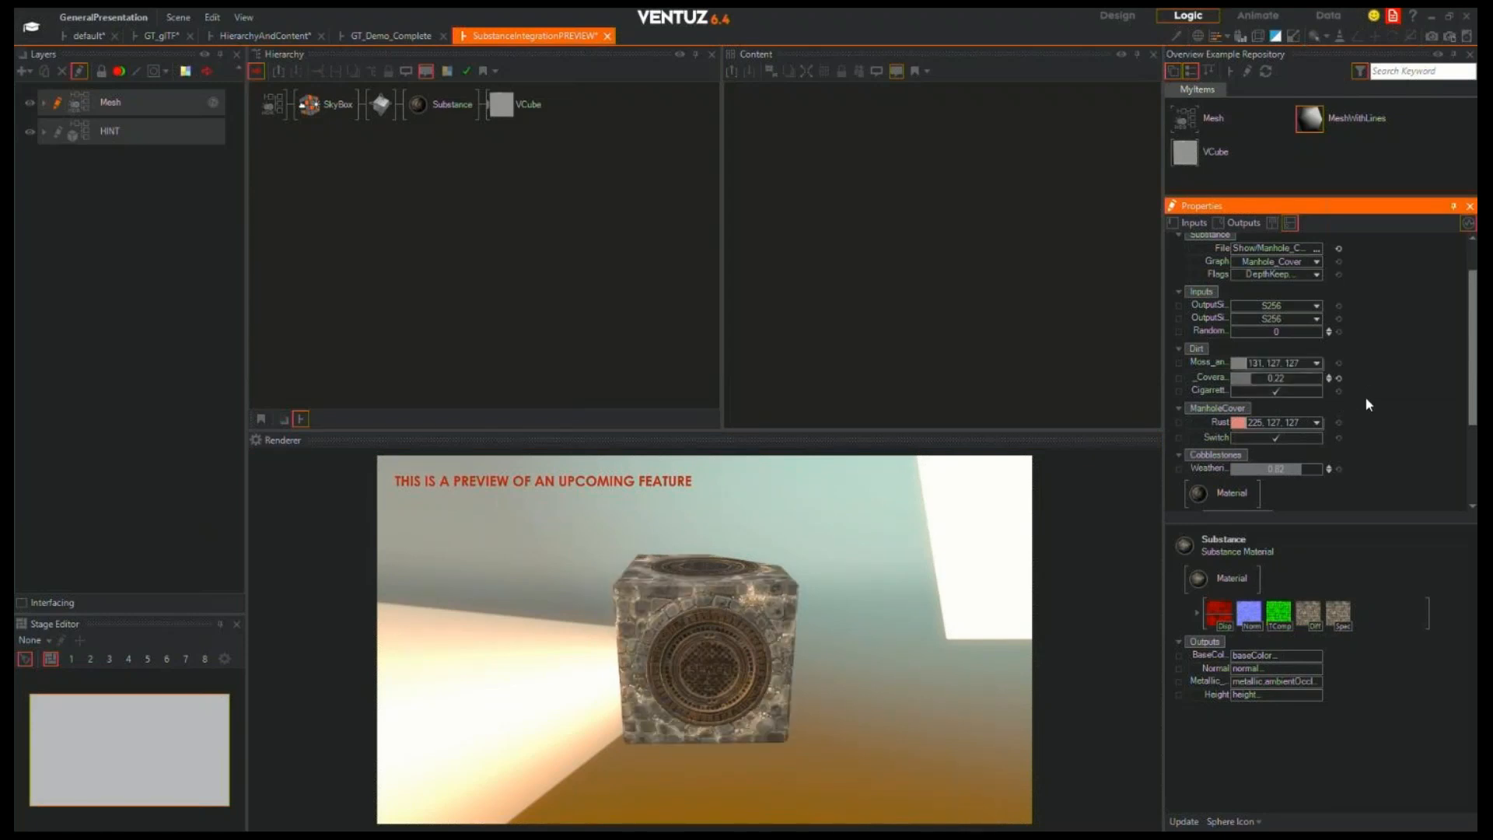
{"action": "left_click_drag", "start_coordinate": [771, 647], "coordinate": [708, 624]}
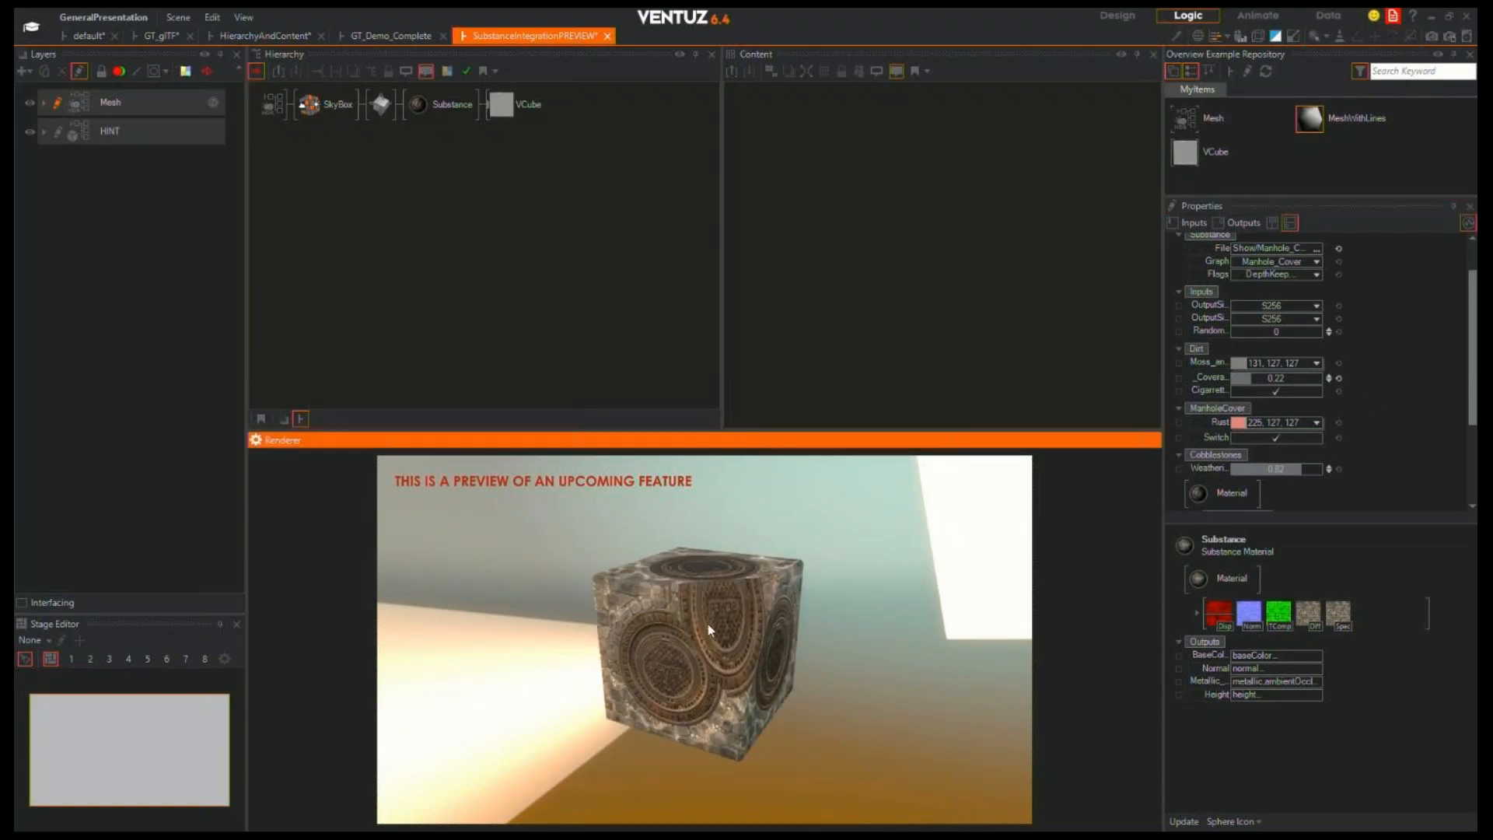
{"action": "left_click_drag", "start_coordinate": [707, 624], "coordinate": [658, 543]}
{"action": "mouse_move", "coordinate": [735, 624]}
{"action": "left_mouse_down"}
{"action": "mouse_move", "coordinate": [703, 653]}
{"action": "mouse_move", "coordinate": [718, 630]}
{"action": "left_mouse_up"}
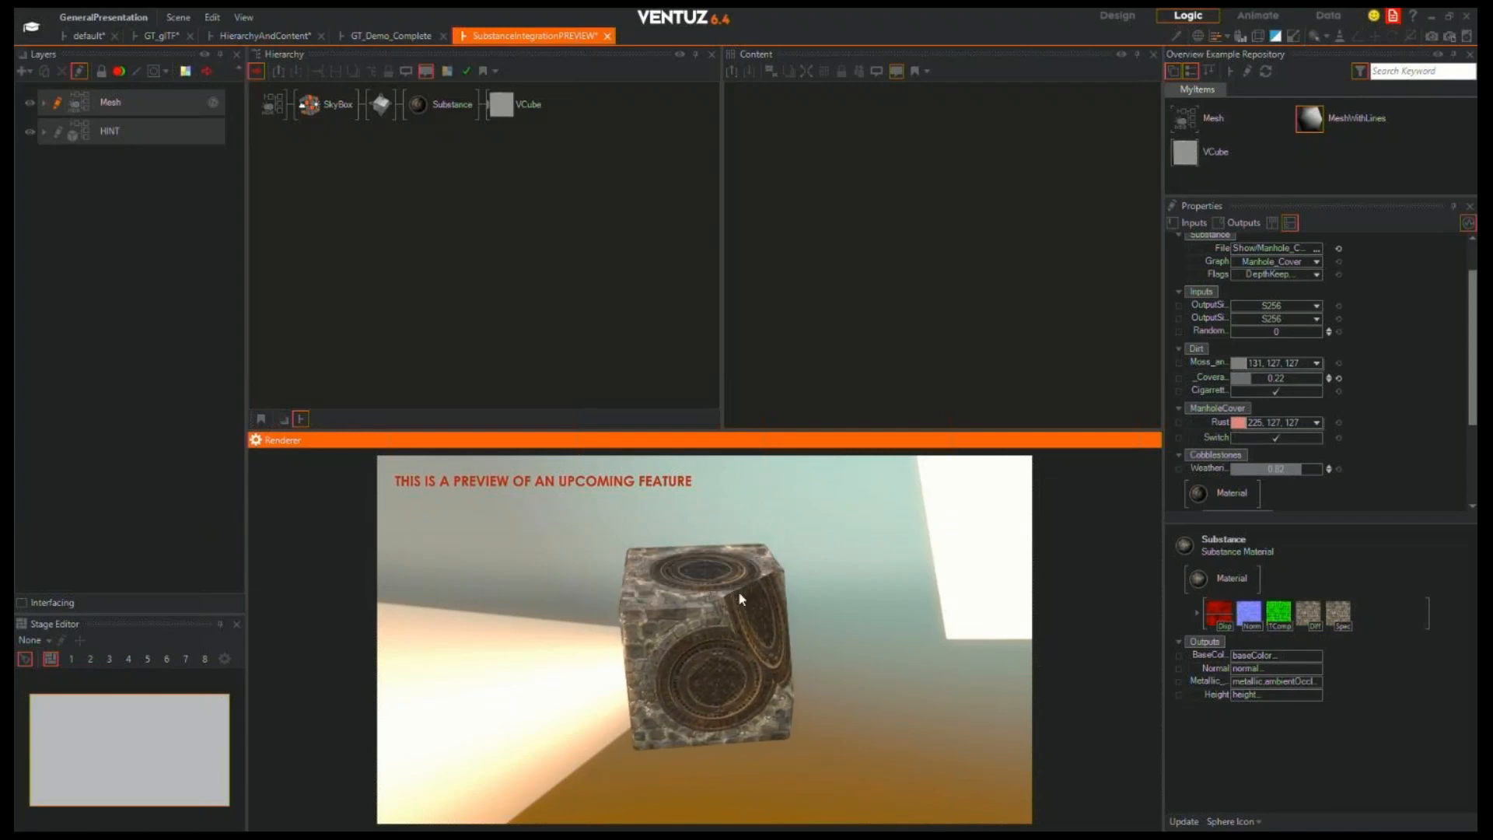
Review the lower Substance properties and the cube from another angle, and deselect the Substance node
{"action": "left_click", "coordinate": [1412, 362]}
{"action": "scroll", "coordinate": [1412, 363], "scroll_direction": "down", "scroll_amount": 3}
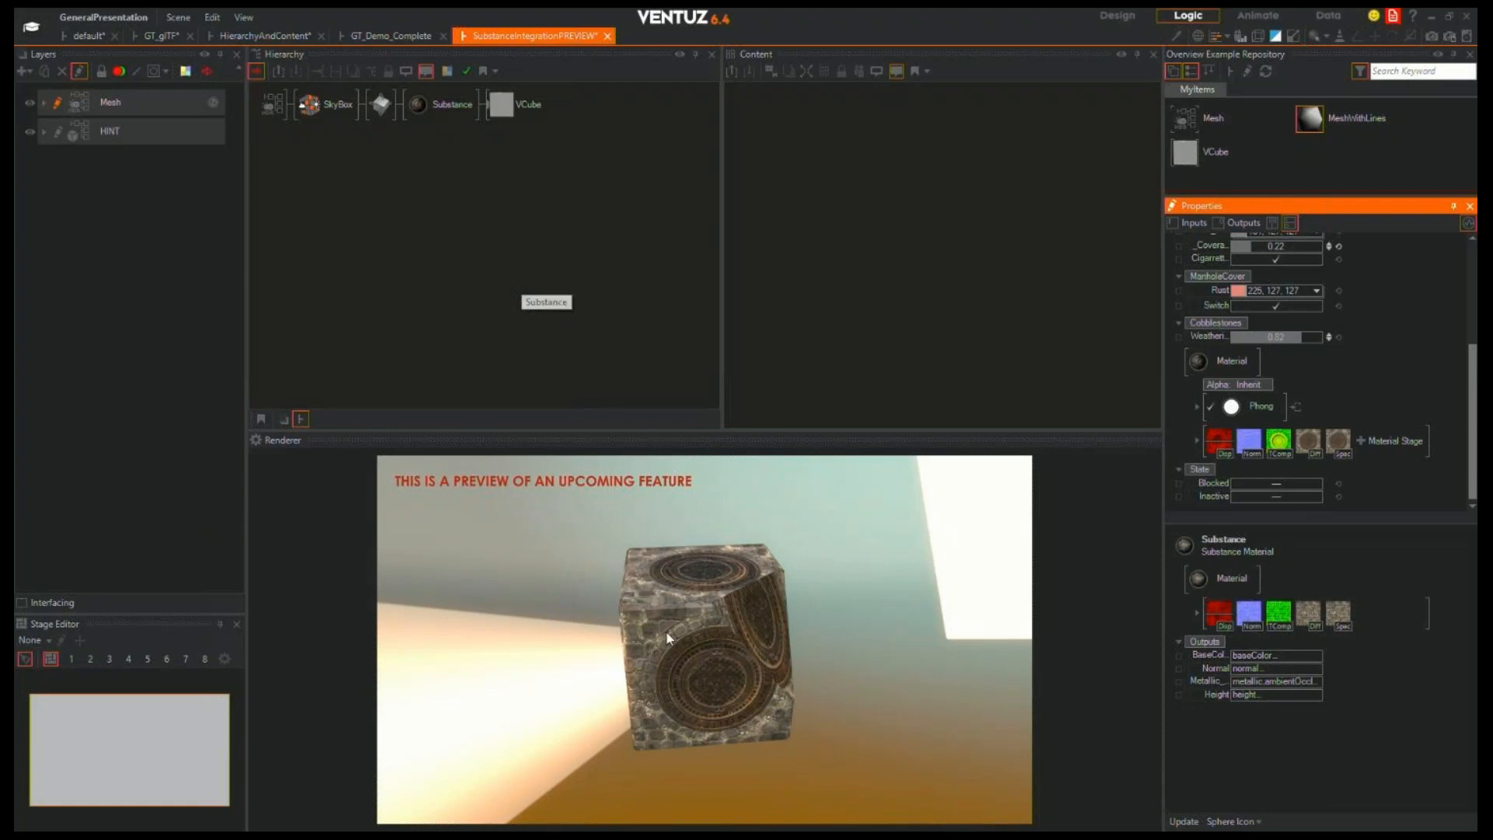
{"action": "left_click", "coordinate": [687, 655]}
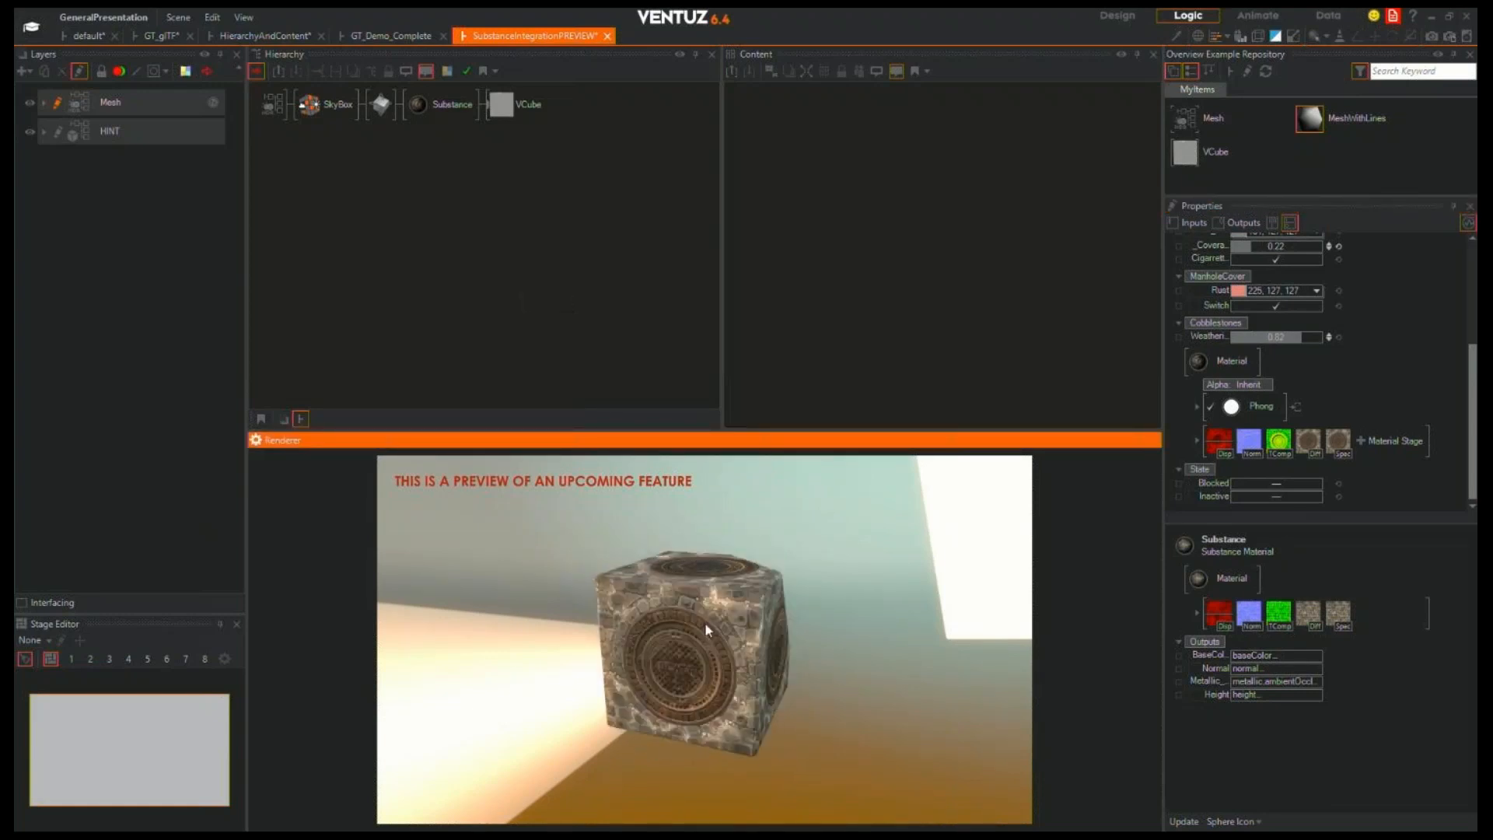
{"action": "left_click", "coordinate": [494, 267]}
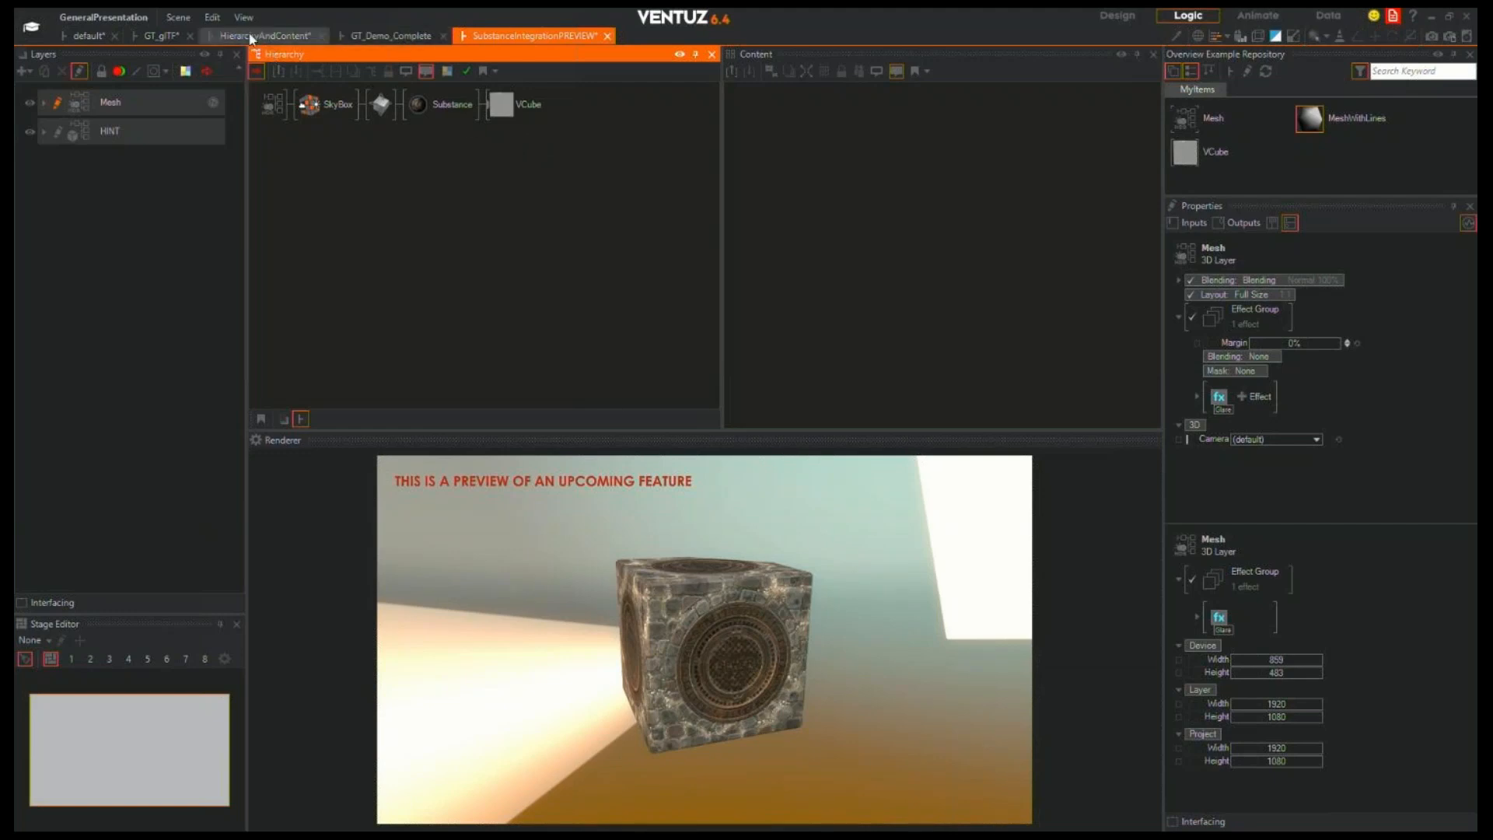
Return to the default scene, select the CONTENT layer and its MAIN keyframe animation, and switch to Animate mode
{"action": "left_click", "coordinate": [91, 36]}
{"action": "left_click", "coordinate": [179, 112]}
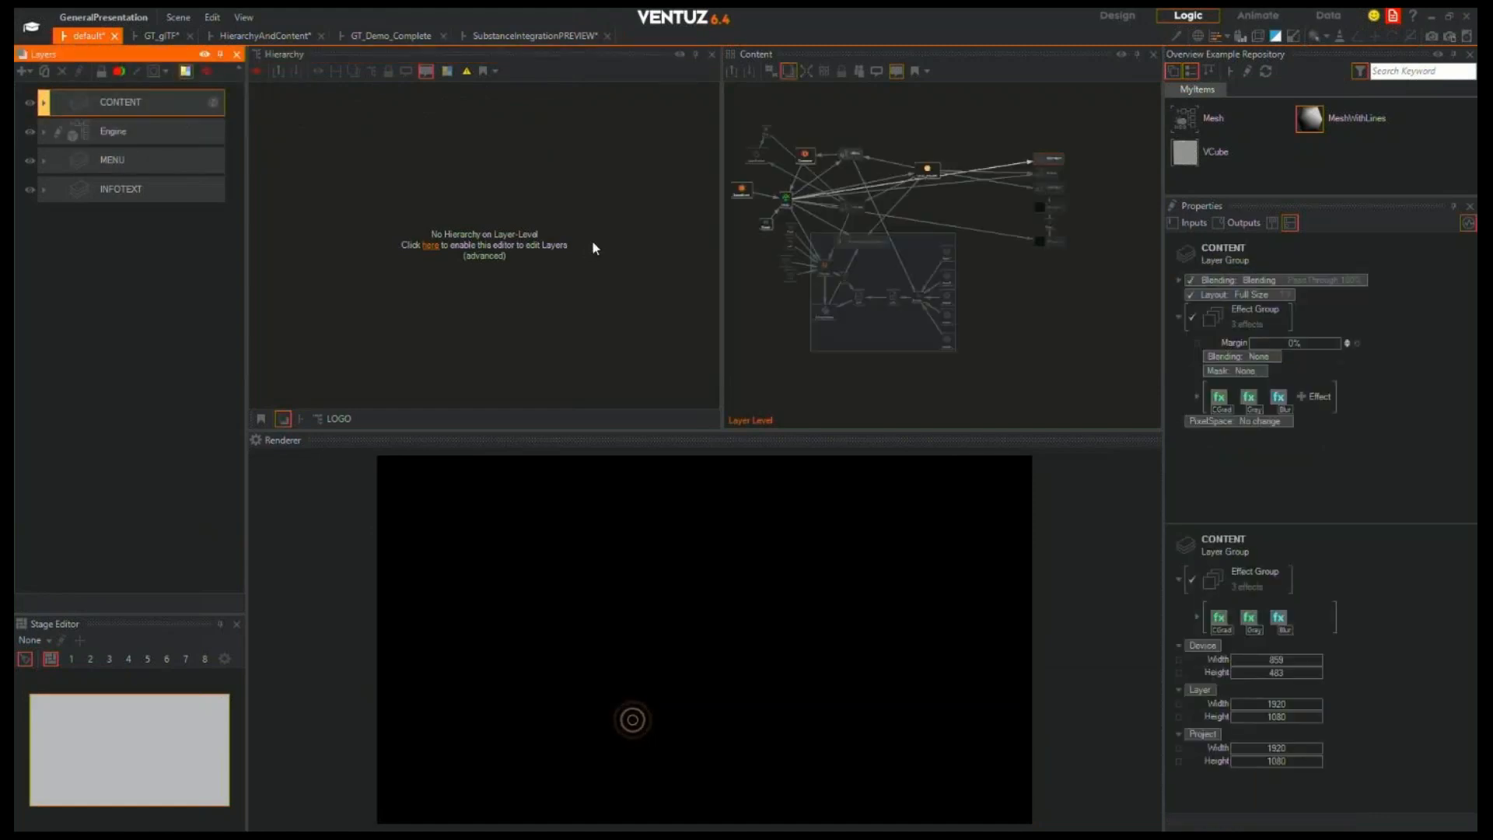
{"action": "left_click", "coordinate": [787, 199]}
{"action": "left_click", "coordinate": [1259, 17]}
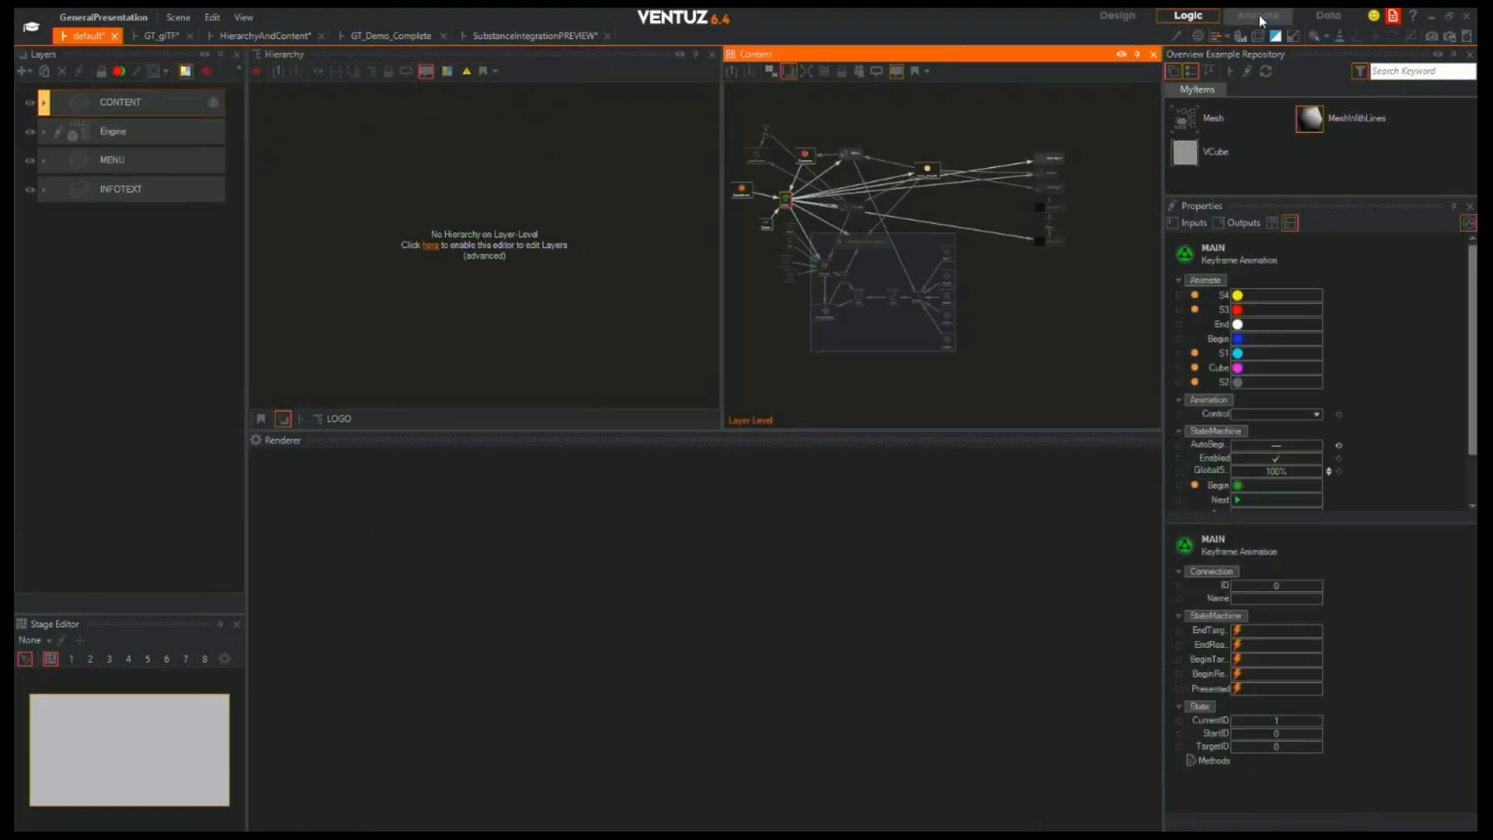
Enlarge the animation editor, show MAIN's timeline, and scrub it to about 19.1 s
{"action": "left_click_drag", "start_coordinate": [766, 616], "coordinate": [842, 260]}
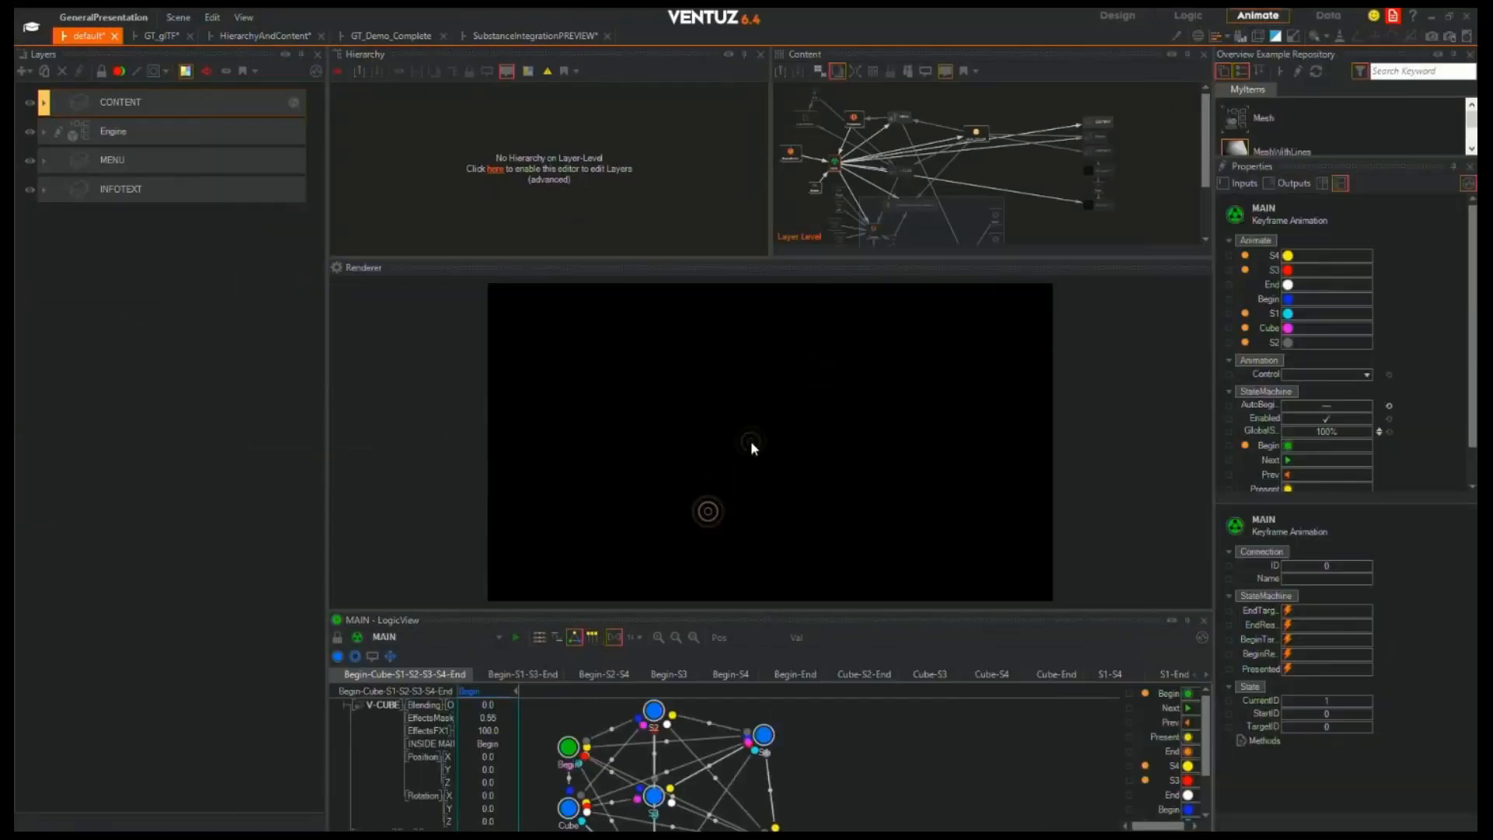
{"action": "left_click_drag", "start_coordinate": [652, 610], "coordinate": [673, 535]}
{"action": "left_click", "coordinate": [540, 561]}
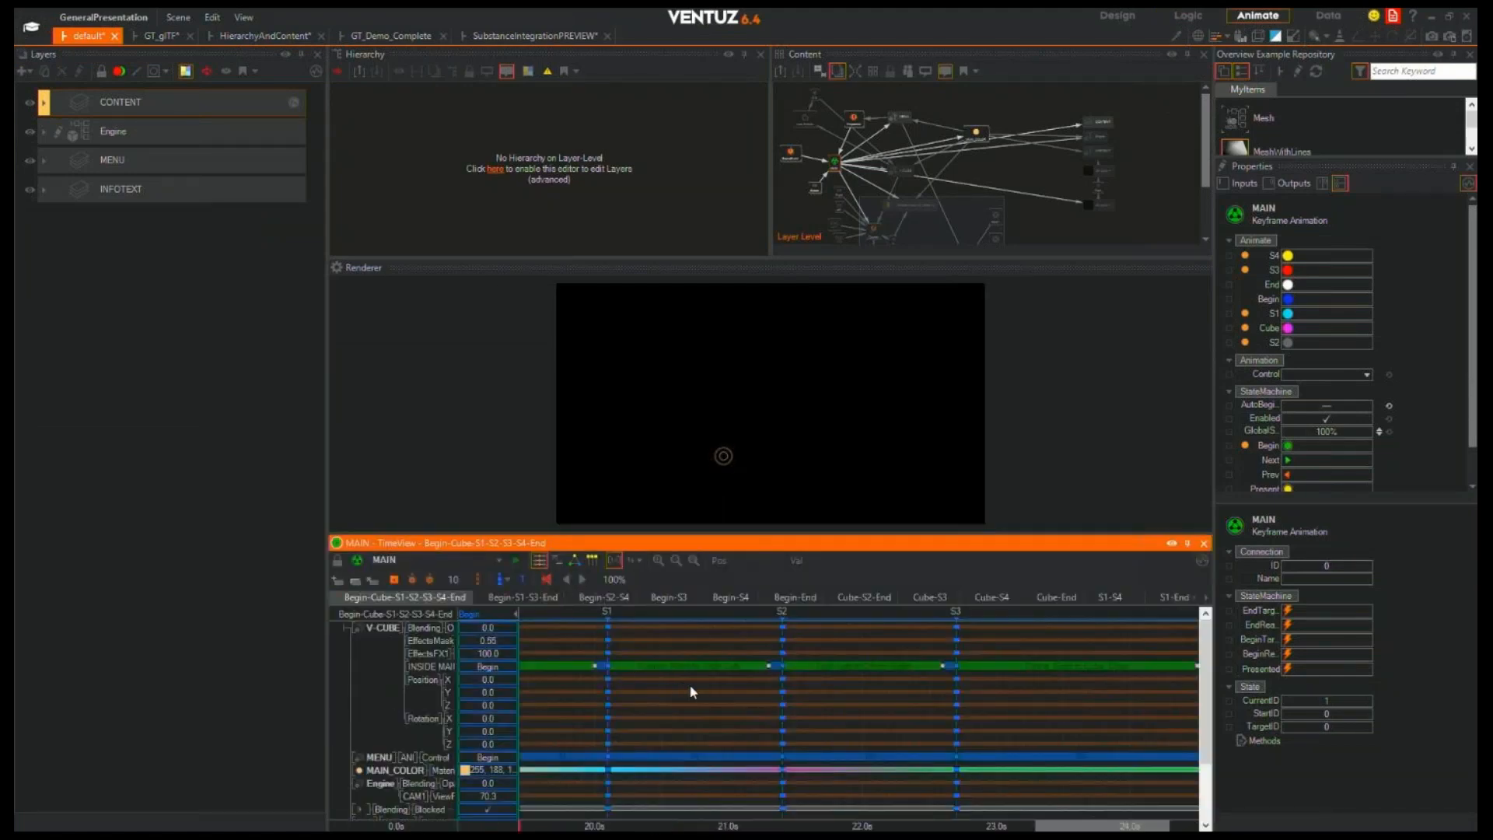
{"action": "middle_click_drag", "start_coordinate": [595, 700], "coordinate": [731, 697]}
{"action": "left_click", "coordinate": [759, 694]}
{"action": "mouse_move", "coordinate": [759, 694]}
{"action": "left_mouse_down"}
{"action": "mouse_move", "coordinate": [719, 695]}
{"action": "mouse_move", "coordinate": [858, 697]}
{"action": "mouse_move", "coordinate": [748, 698]}
{"action": "left_mouse_up"}
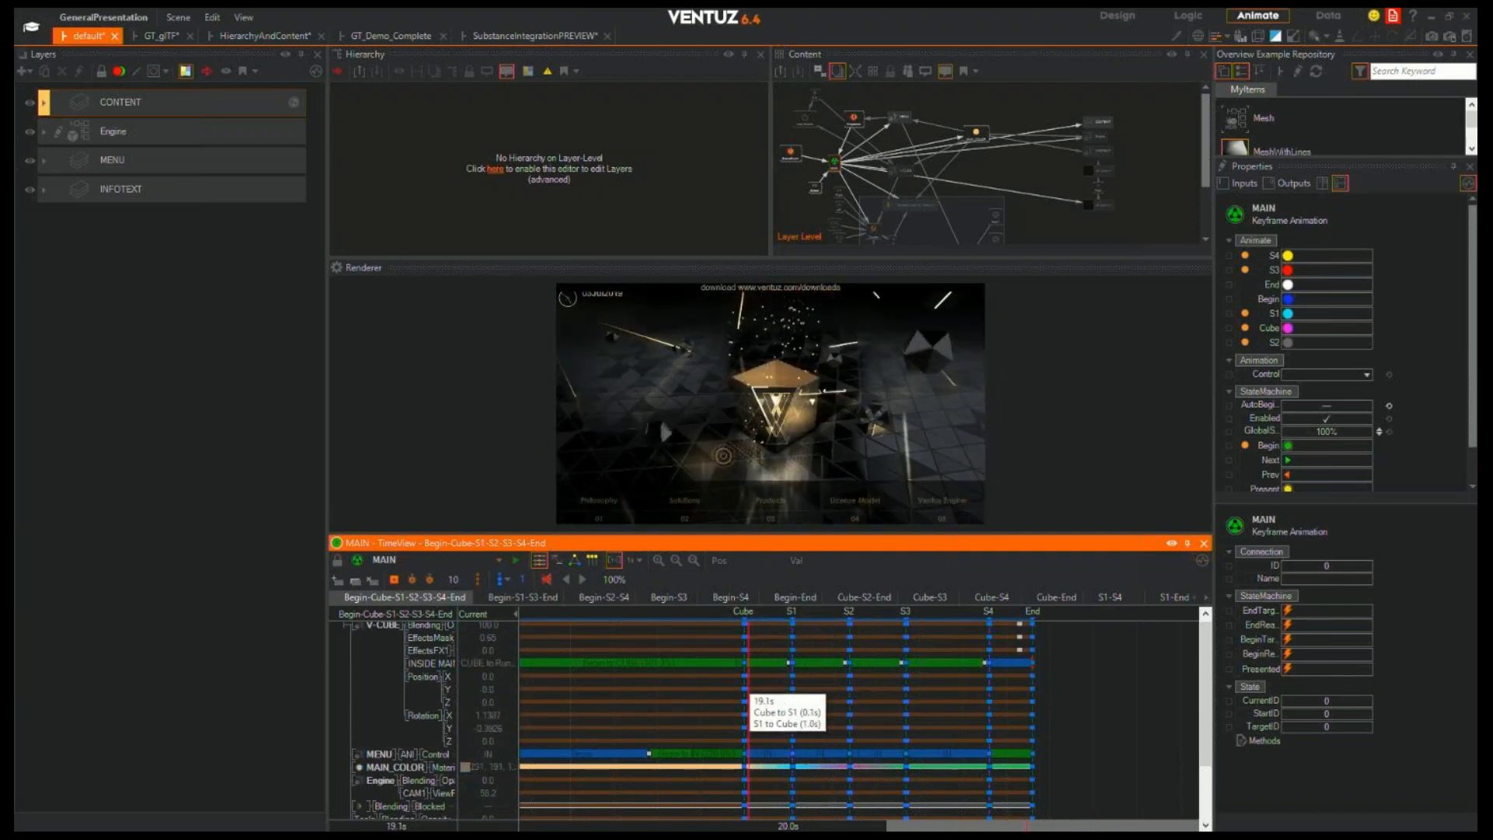
Show MAIN's state logic, move the S3 state slightly up and to the right, and deselect it
{"action": "left_click", "coordinate": [575, 561]}
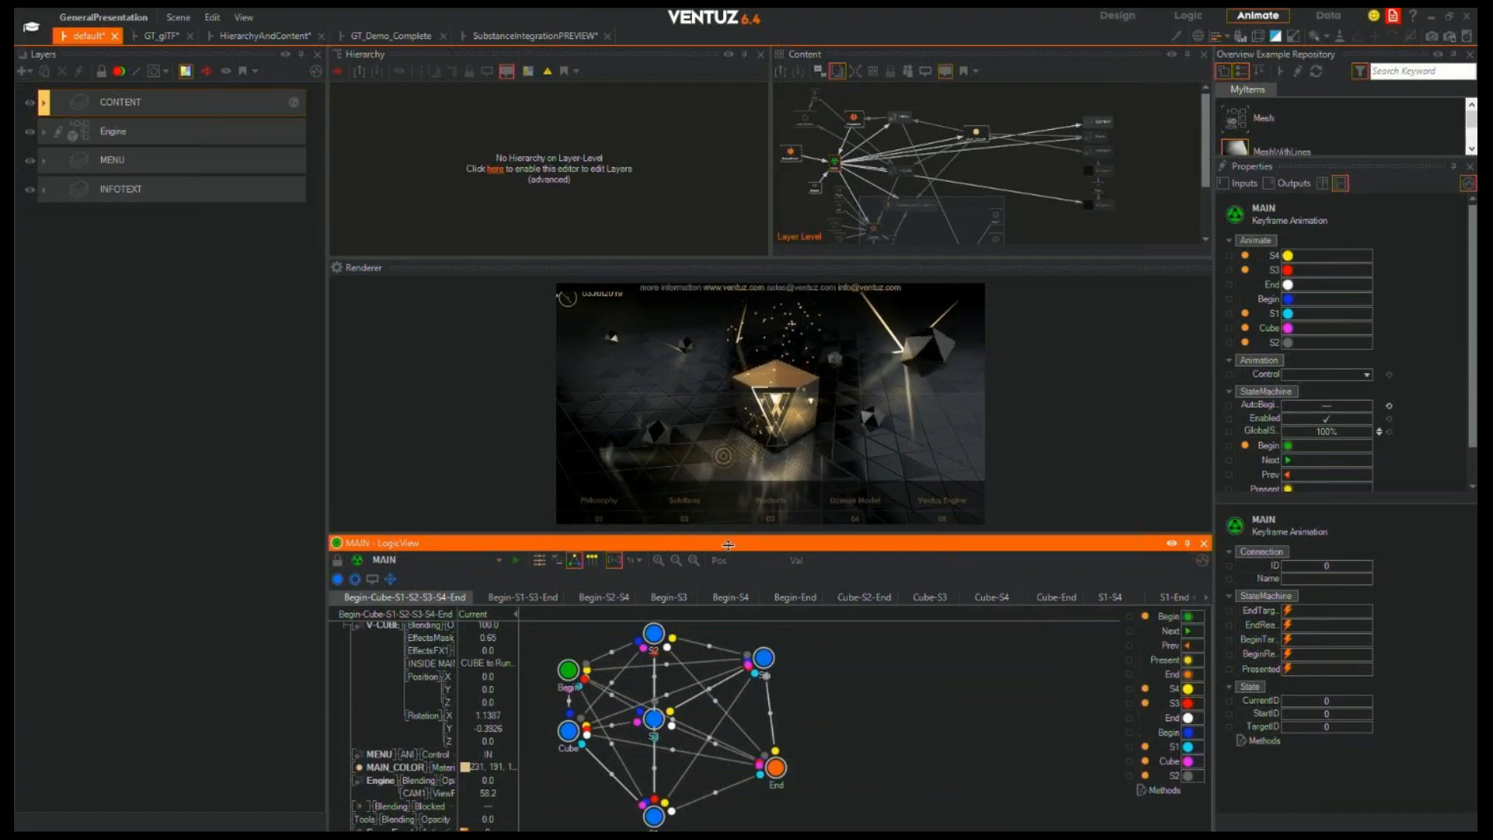
{"action": "left_click_drag", "start_coordinate": [731, 526], "coordinate": [731, 506]}
{"action": "left_click_drag", "start_coordinate": [654, 700], "coordinate": [678, 686]}
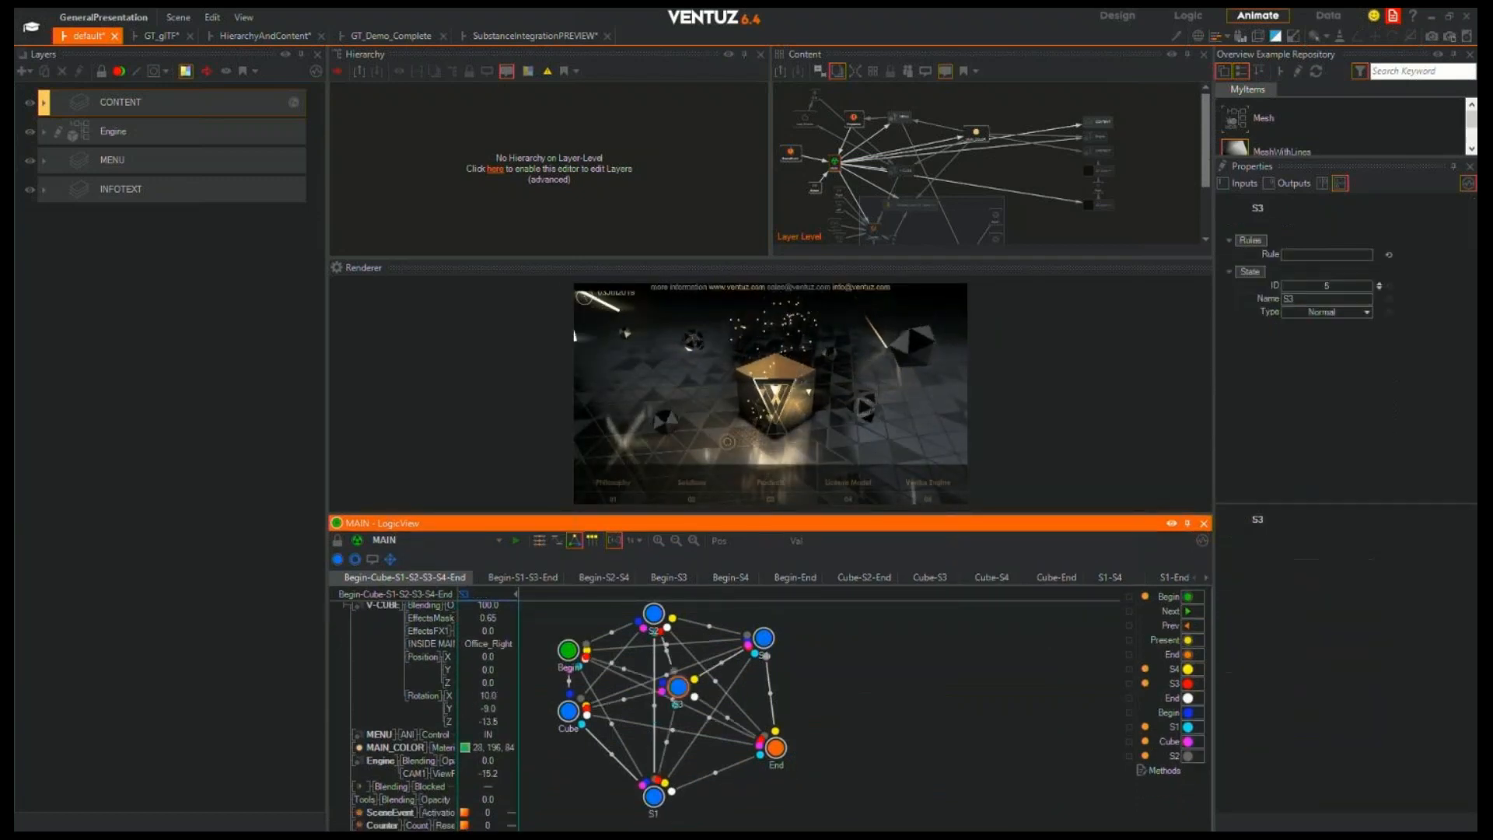
{"action": "left_click", "coordinate": [854, 678]}
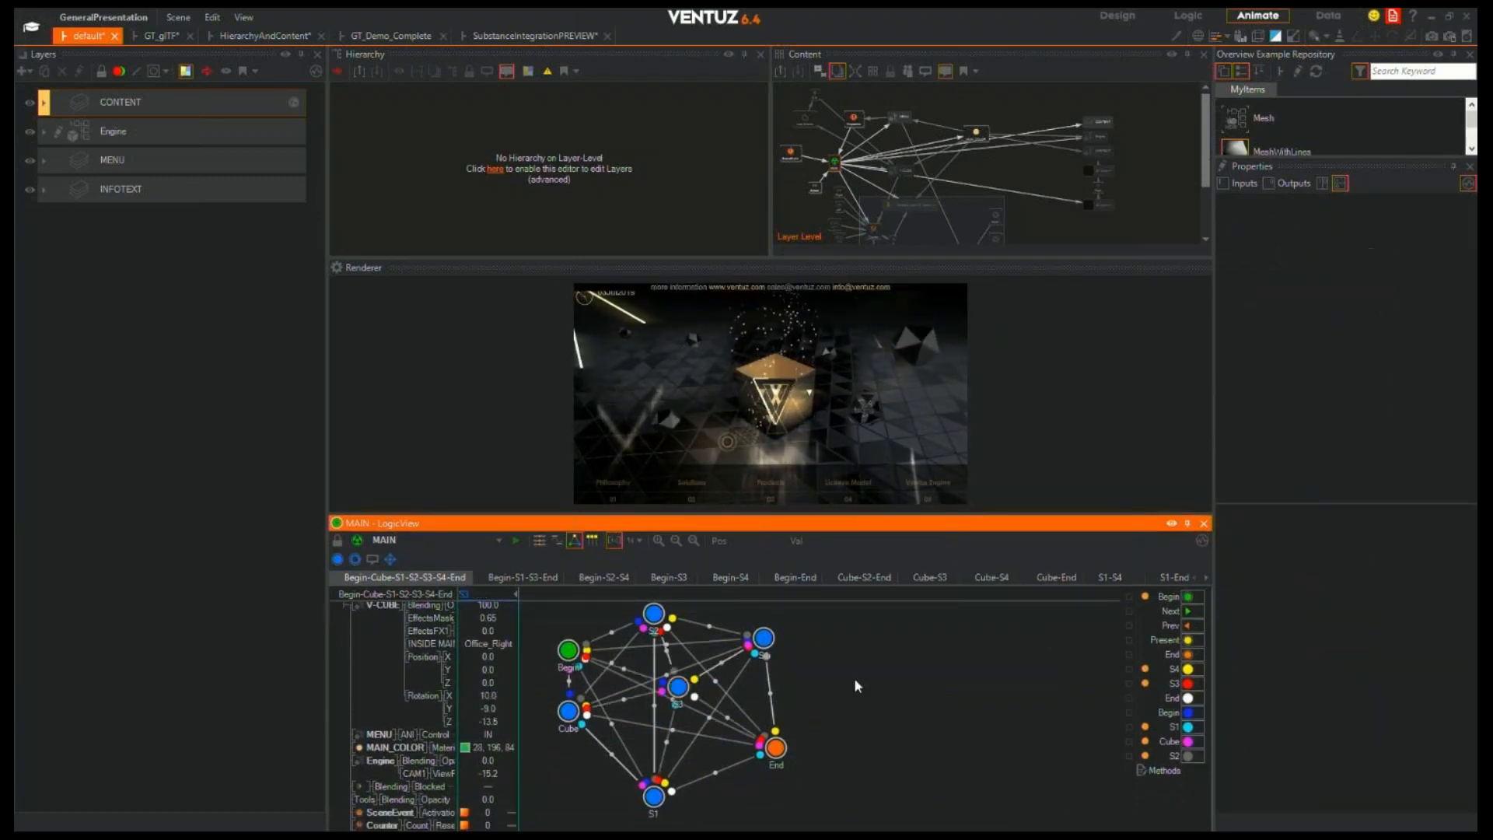
Run through the presentation's menu pages in the render, including Products, Philosophy, Solutions and License Model
{"action": "left_click", "coordinate": [926, 488]}
{"action": "left_click", "coordinate": [771, 485]}
{"action": "left_click", "coordinate": [614, 488]}
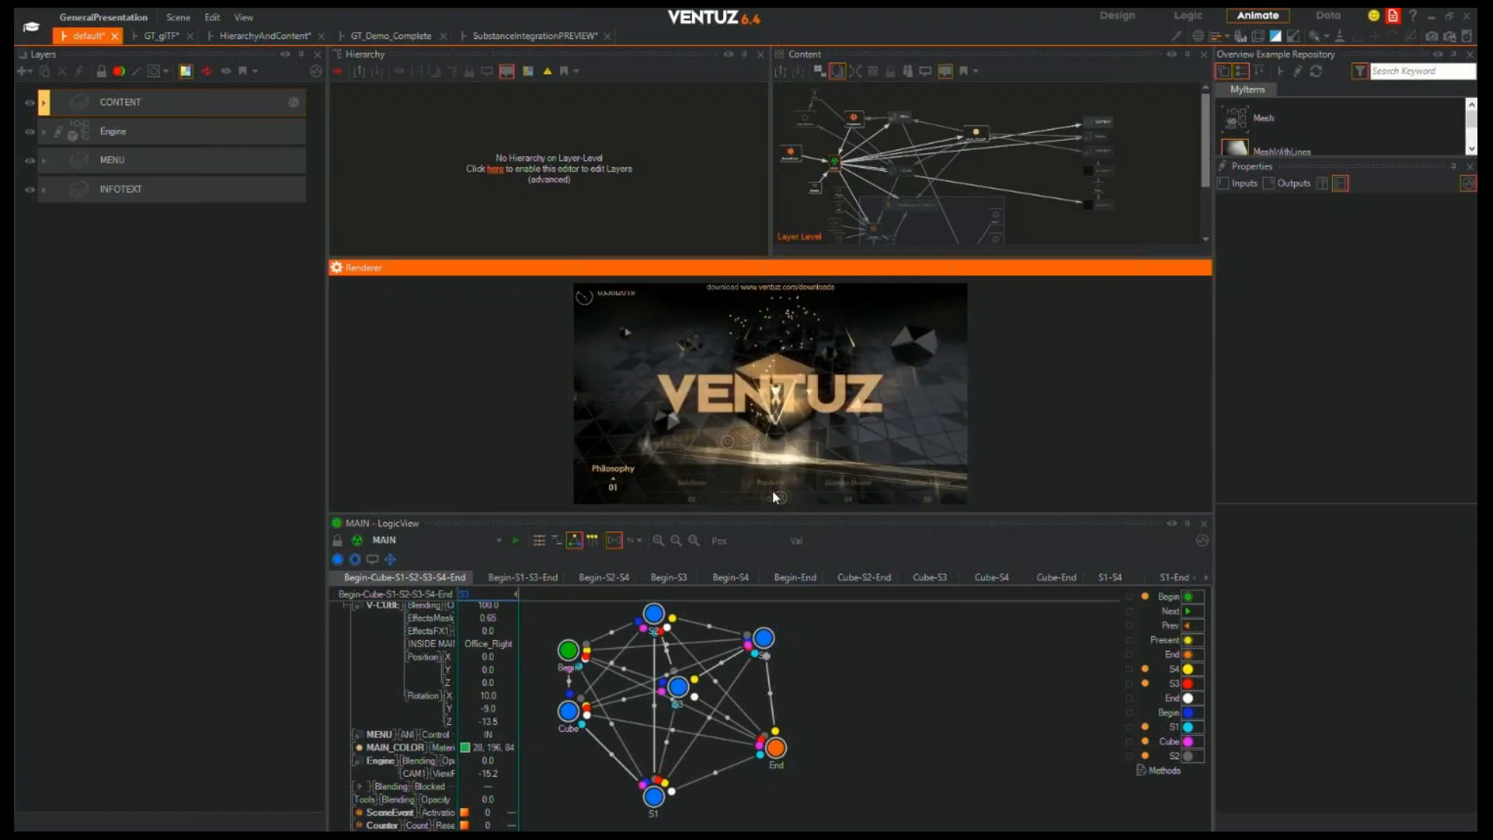
{"action": "left_click", "coordinate": [692, 482]}
{"action": "left_click", "coordinate": [852, 481]}
Compare MAIN's timeline and logic views while showing the Solutions page, ending on the timeline with a longer time range
{"action": "left_click", "coordinate": [544, 539]}
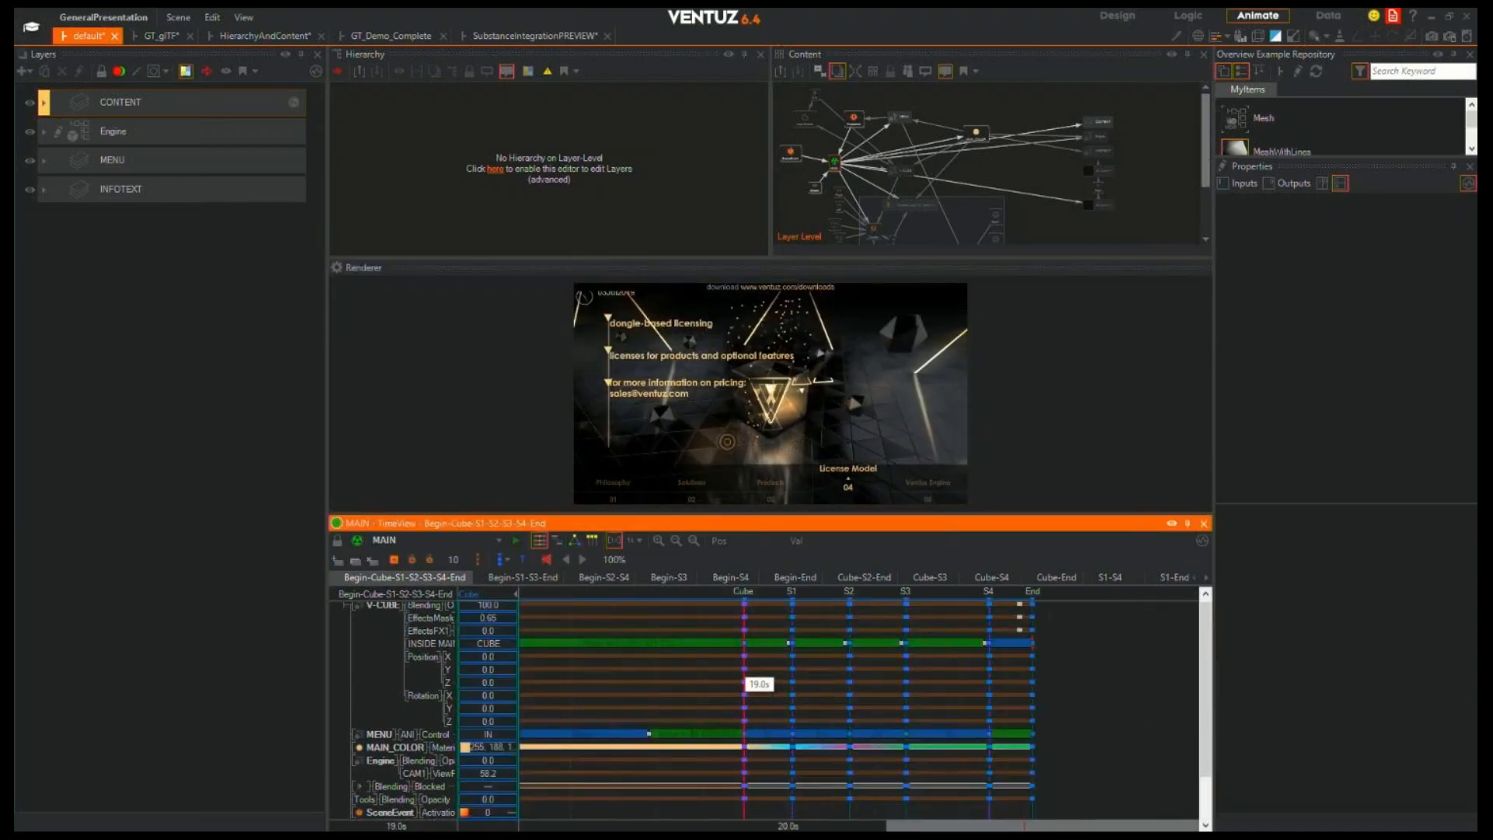
{"action": "left_click", "coordinate": [684, 479]}
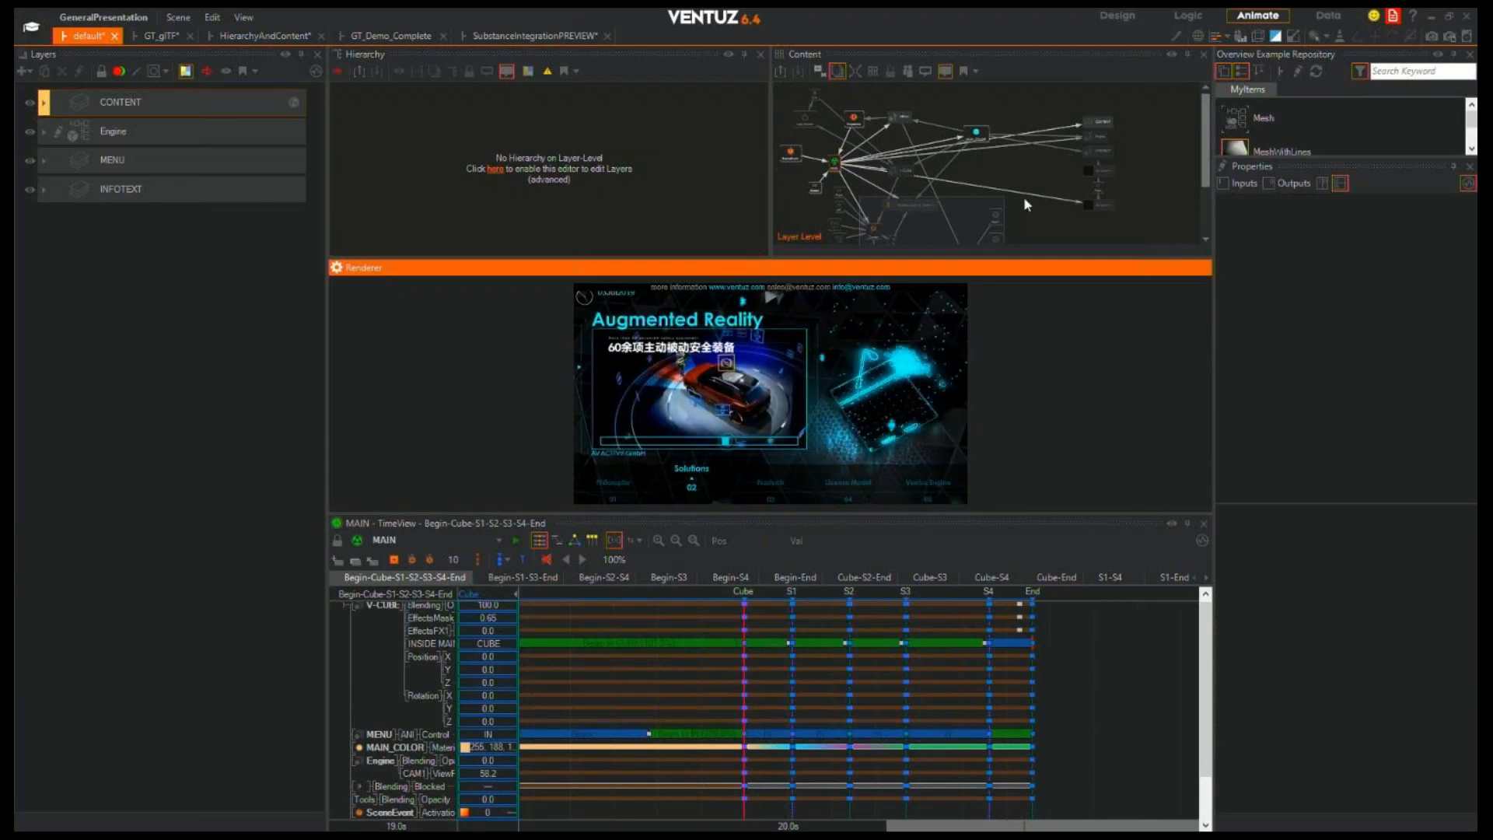
{"action": "left_click", "coordinate": [573, 540]}
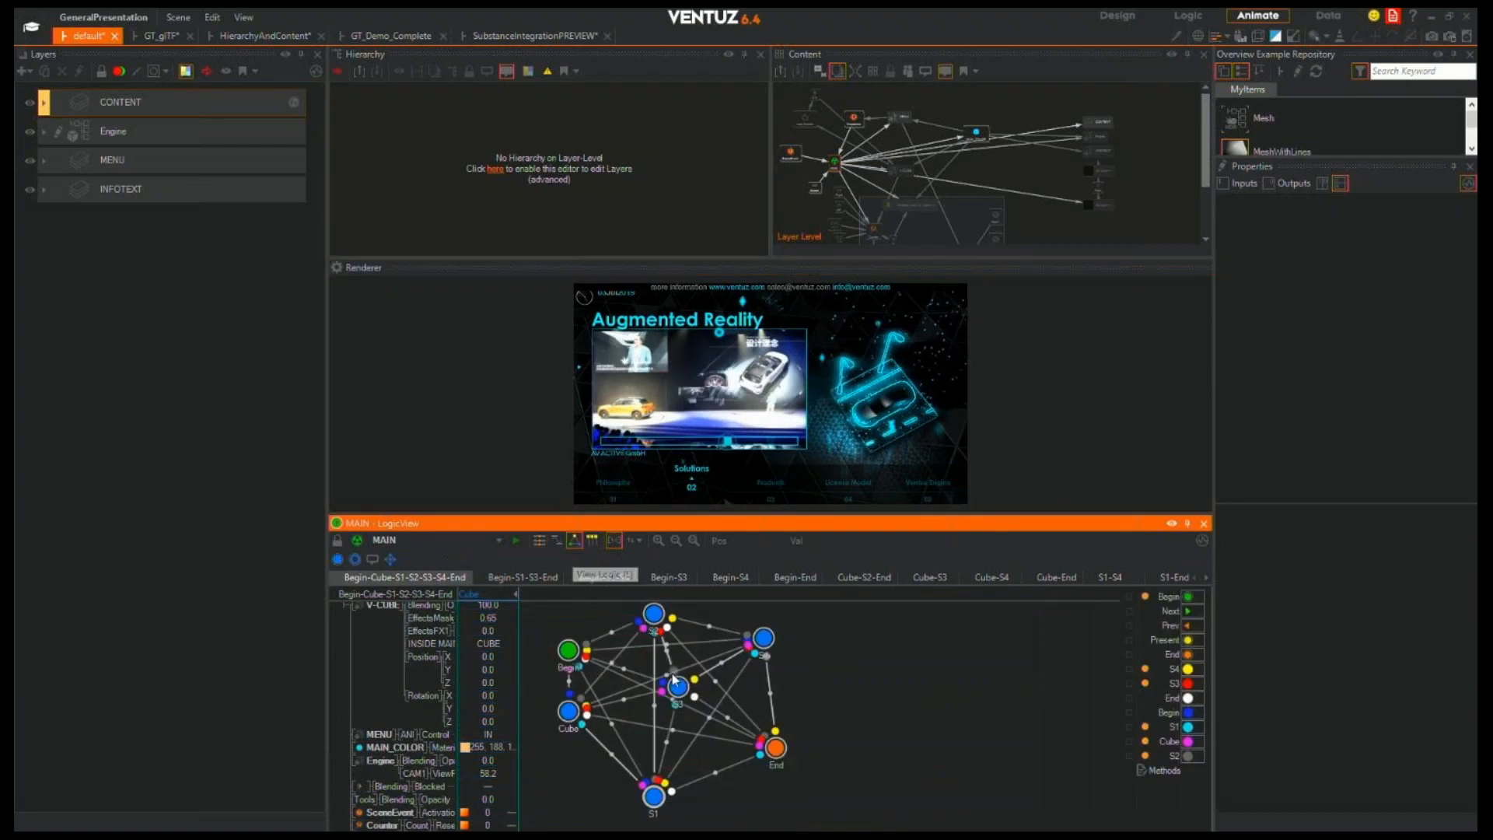
{"action": "left_click", "coordinate": [574, 539]}
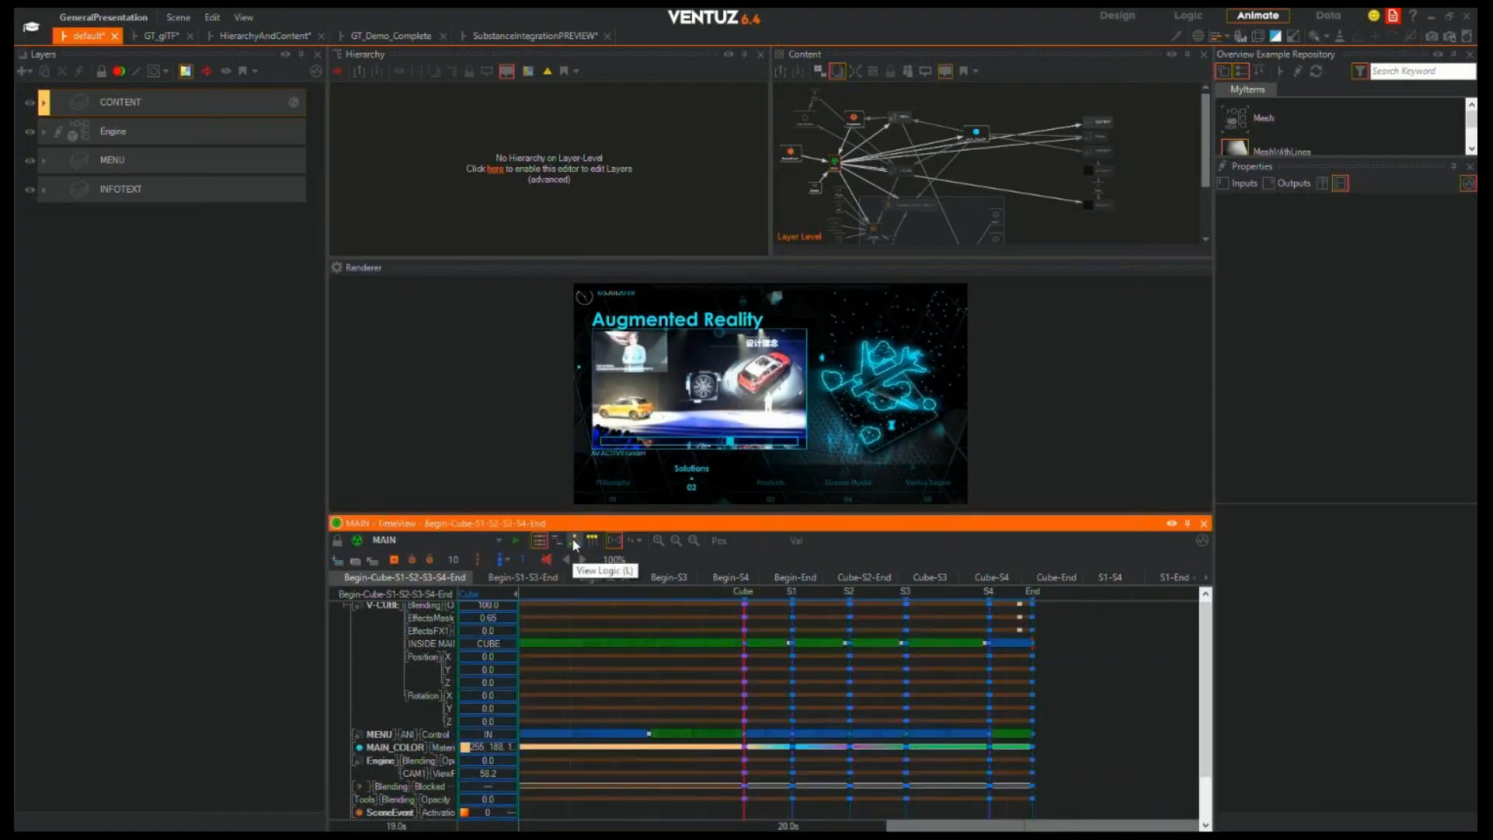
{"action": "scroll", "coordinate": [681, 684], "scroll_direction": "down", "scroll_amount": 4}
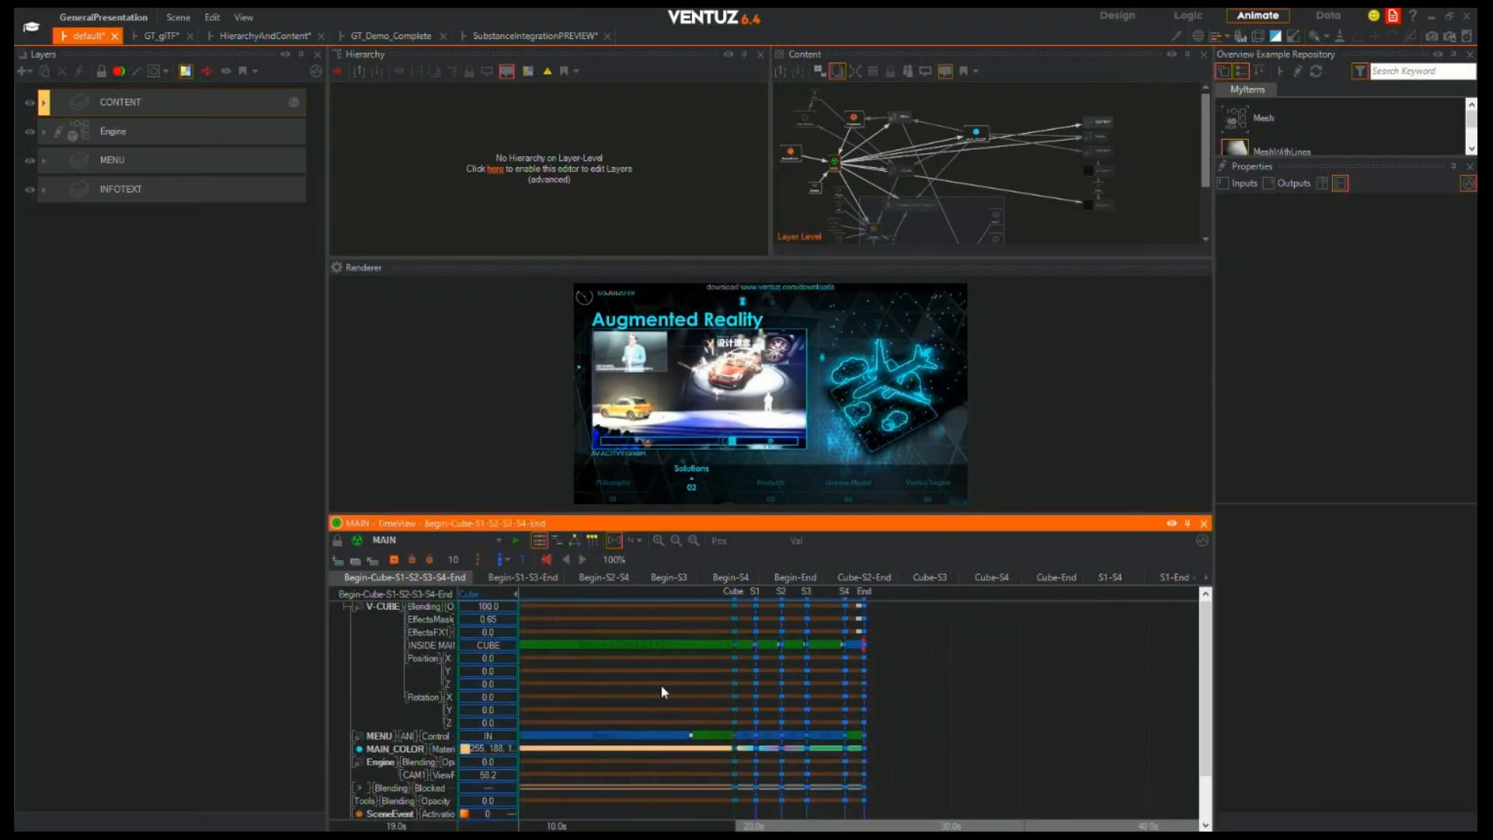
Show MAIN's state logic, centre the graph, and switch the presentation between the License Model and Products pages
{"action": "left_click", "coordinate": [574, 540]}
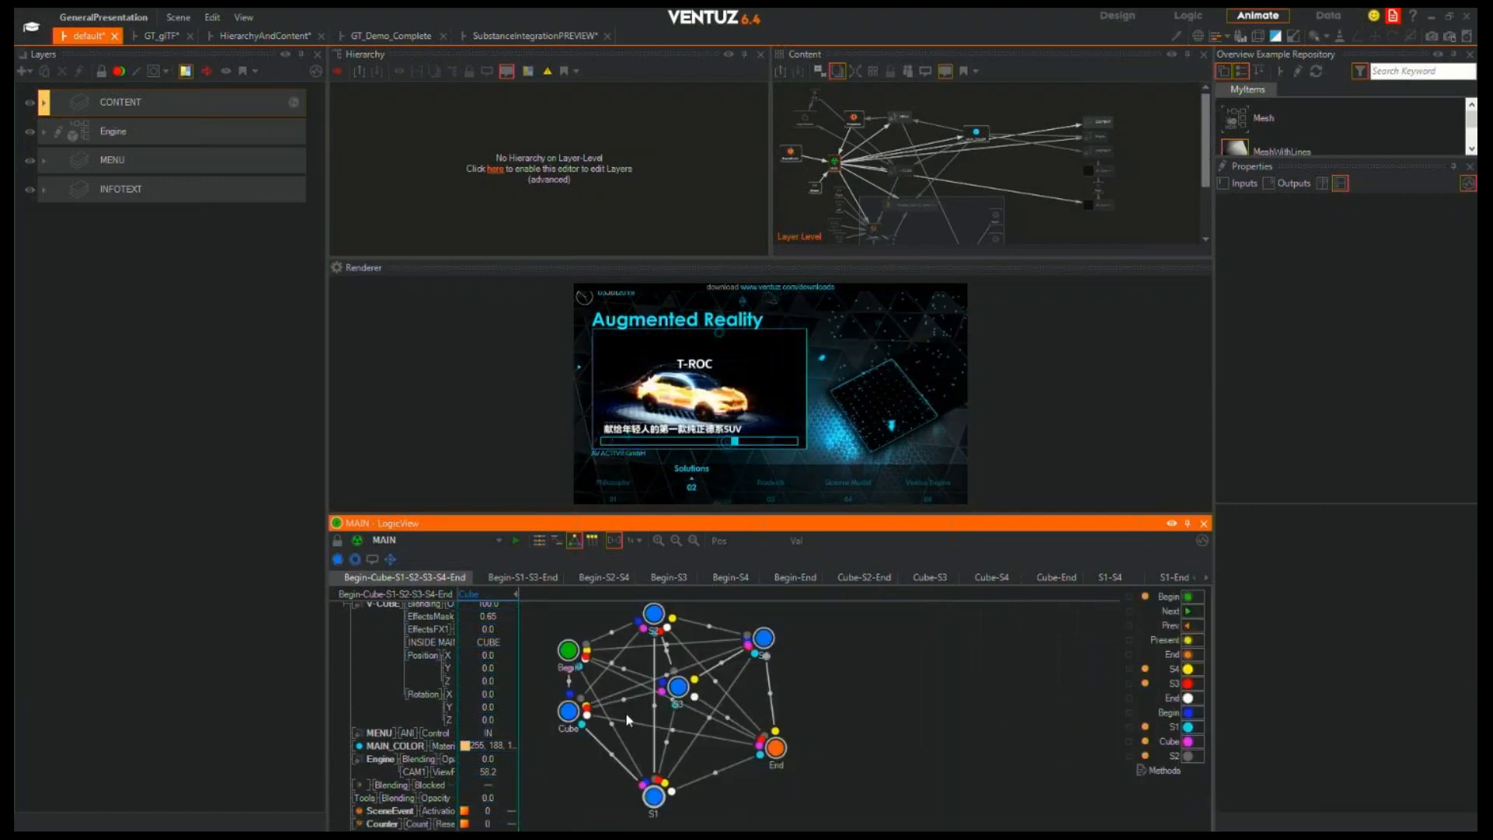
{"action": "middle_click_drag", "start_coordinate": [628, 720], "coordinate": [673, 718]}
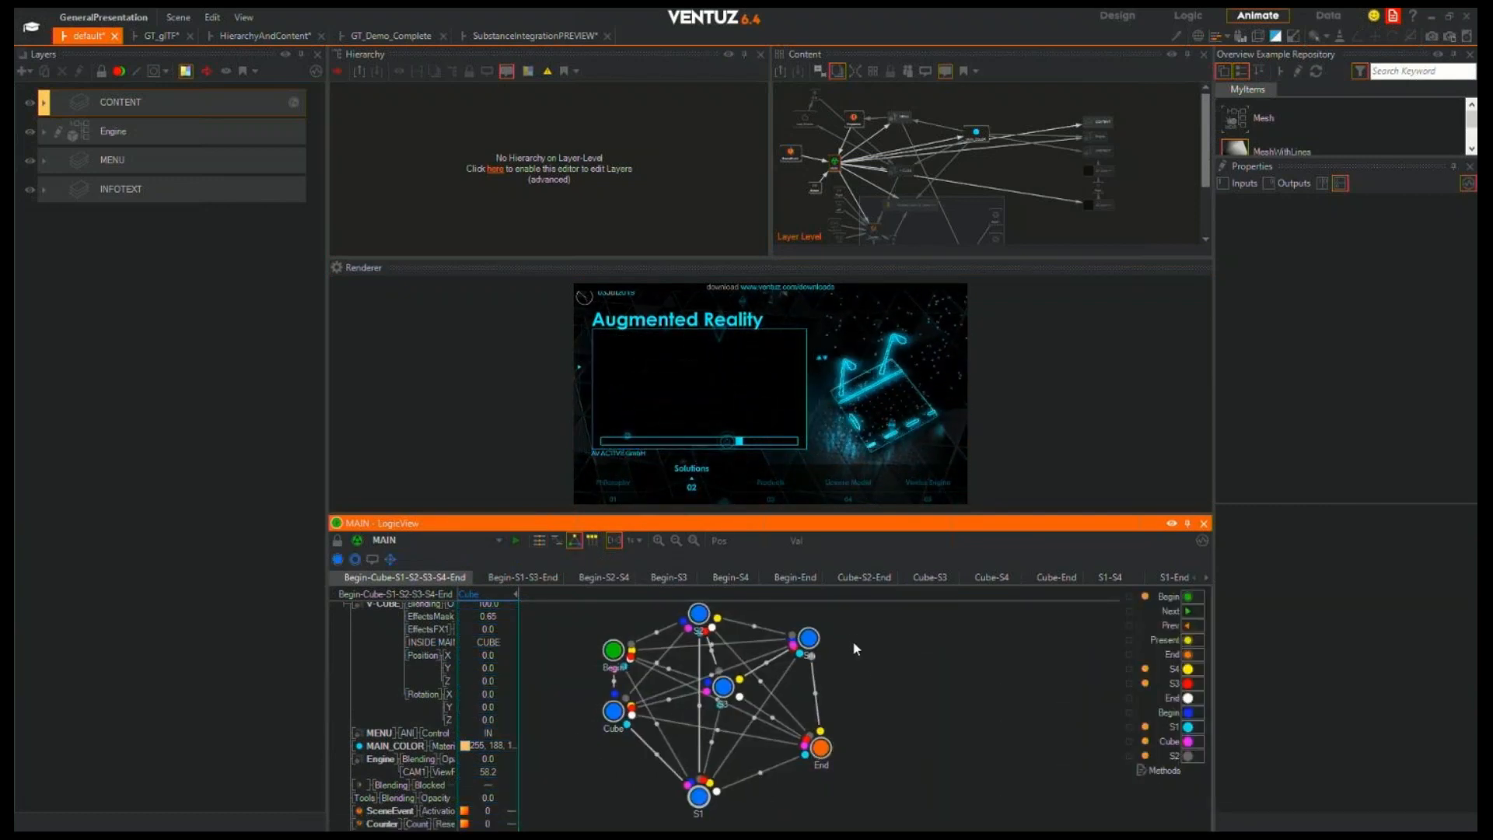
{"action": "left_click", "coordinate": [848, 483]}
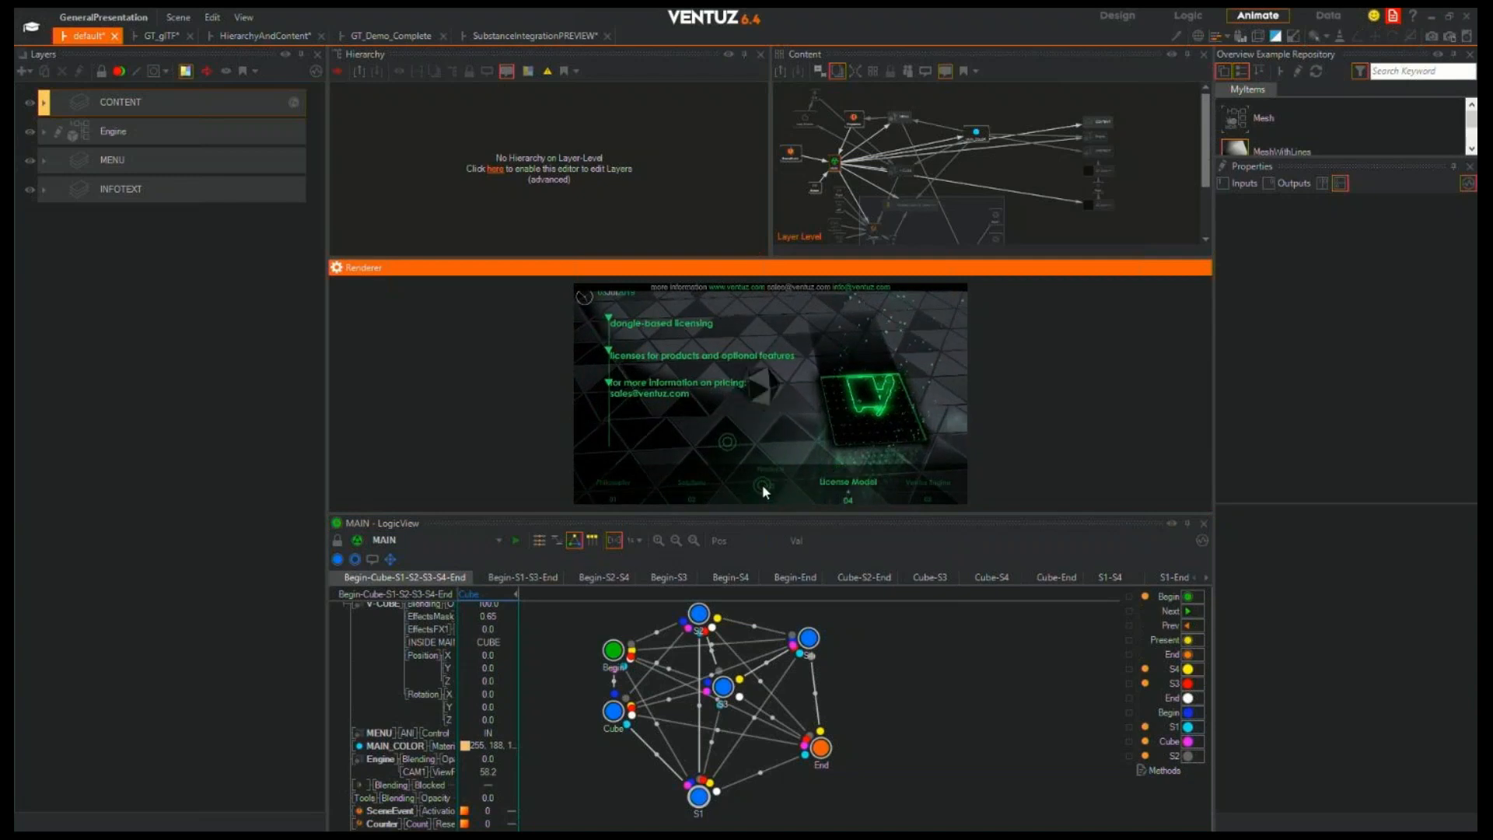
{"action": "left_click", "coordinate": [762, 488]}
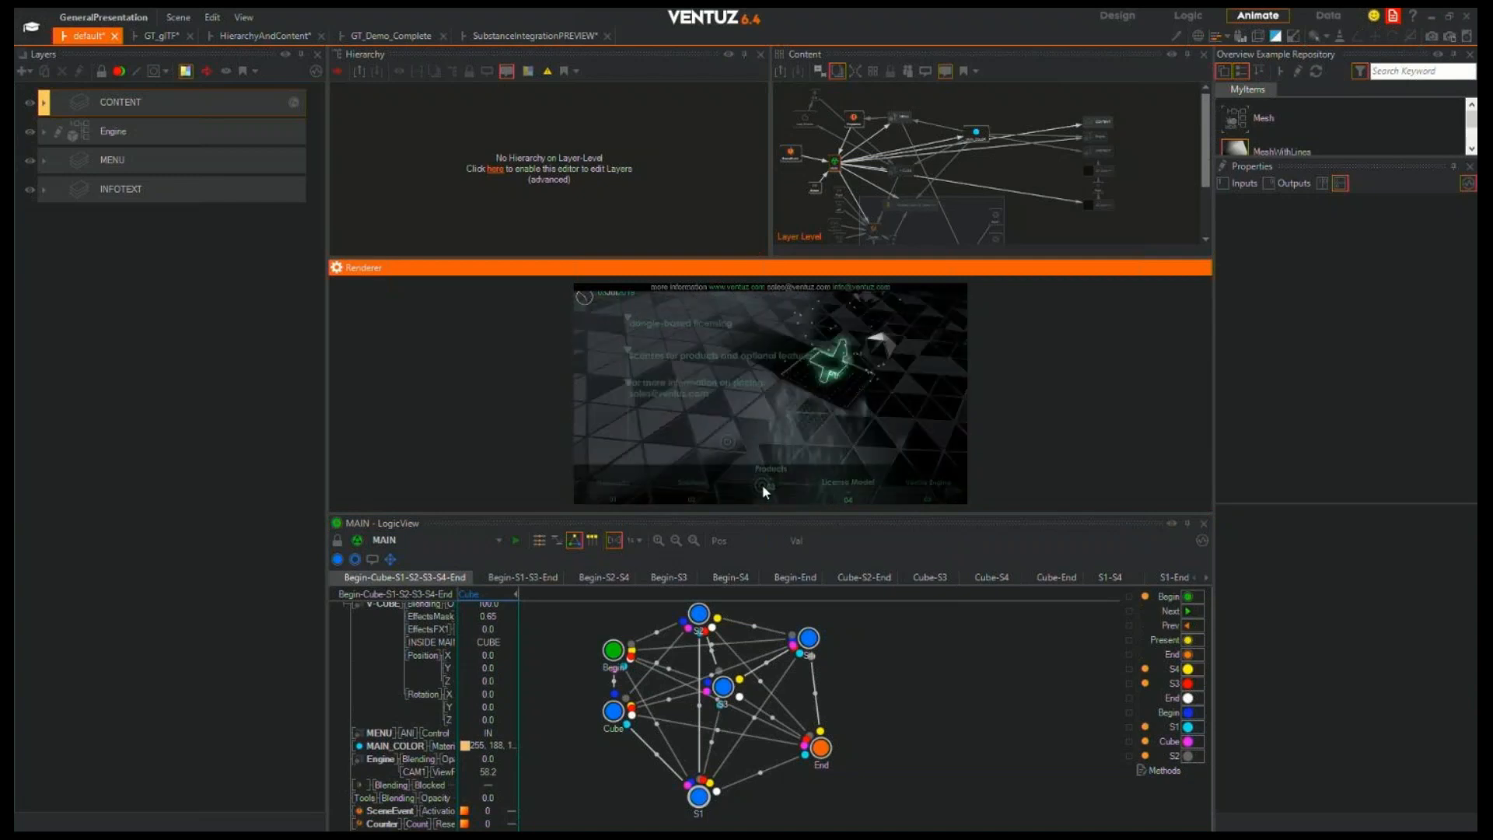
{"action": "left_click", "coordinate": [850, 484]}
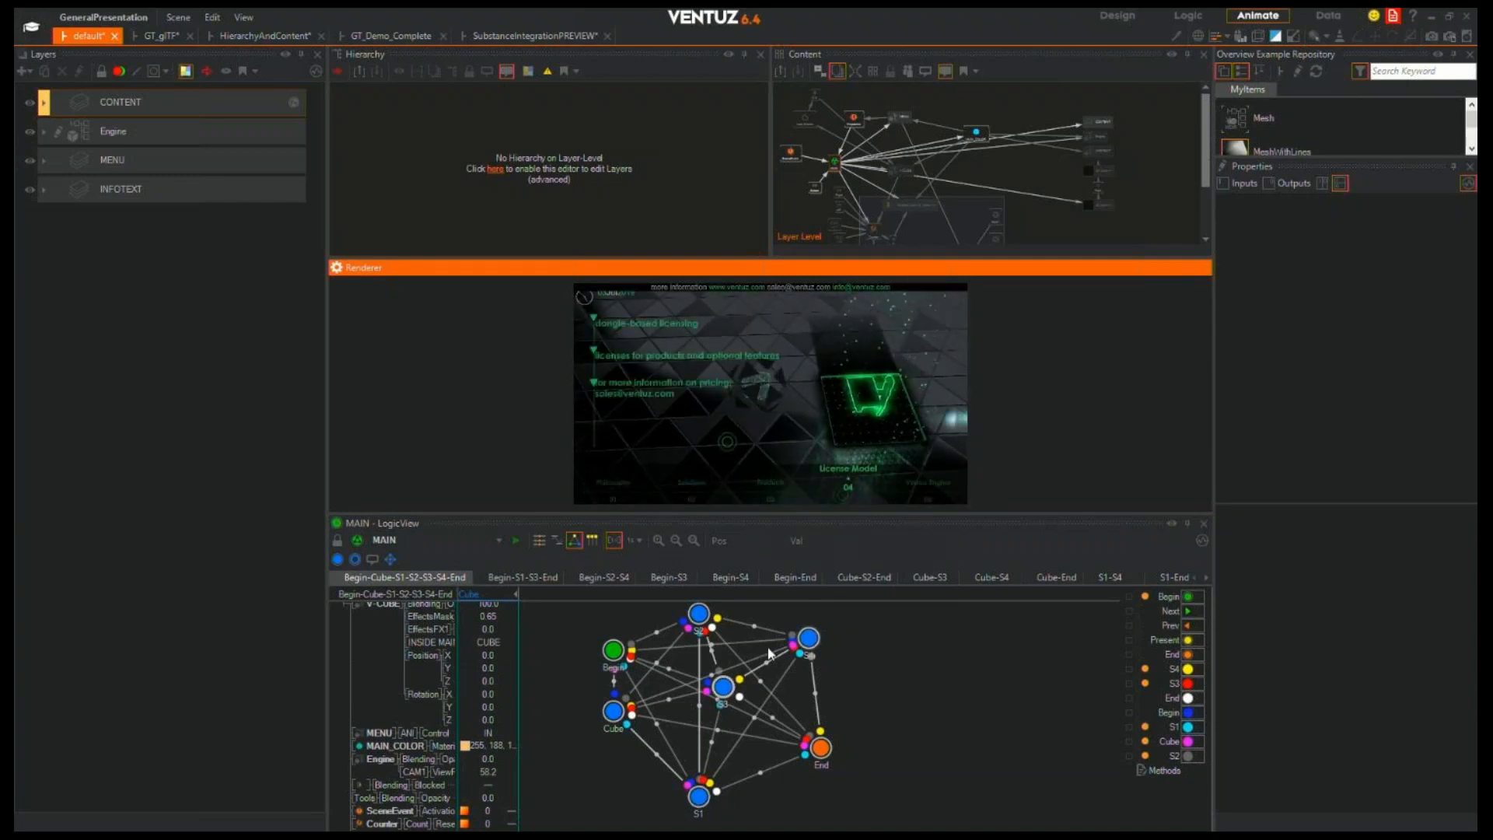
Rearrange MAIN's S3, End, S2, Cube and S4 states into a ring so their connections are readable, ending with S2 selected
{"action": "left_click_drag", "start_coordinate": [722, 685], "coordinate": [845, 685]}
{"action": "left_click_drag", "start_coordinate": [822, 745], "coordinate": [797, 769]}
{"action": "left_click_drag", "start_coordinate": [839, 681], "coordinate": [839, 691]}
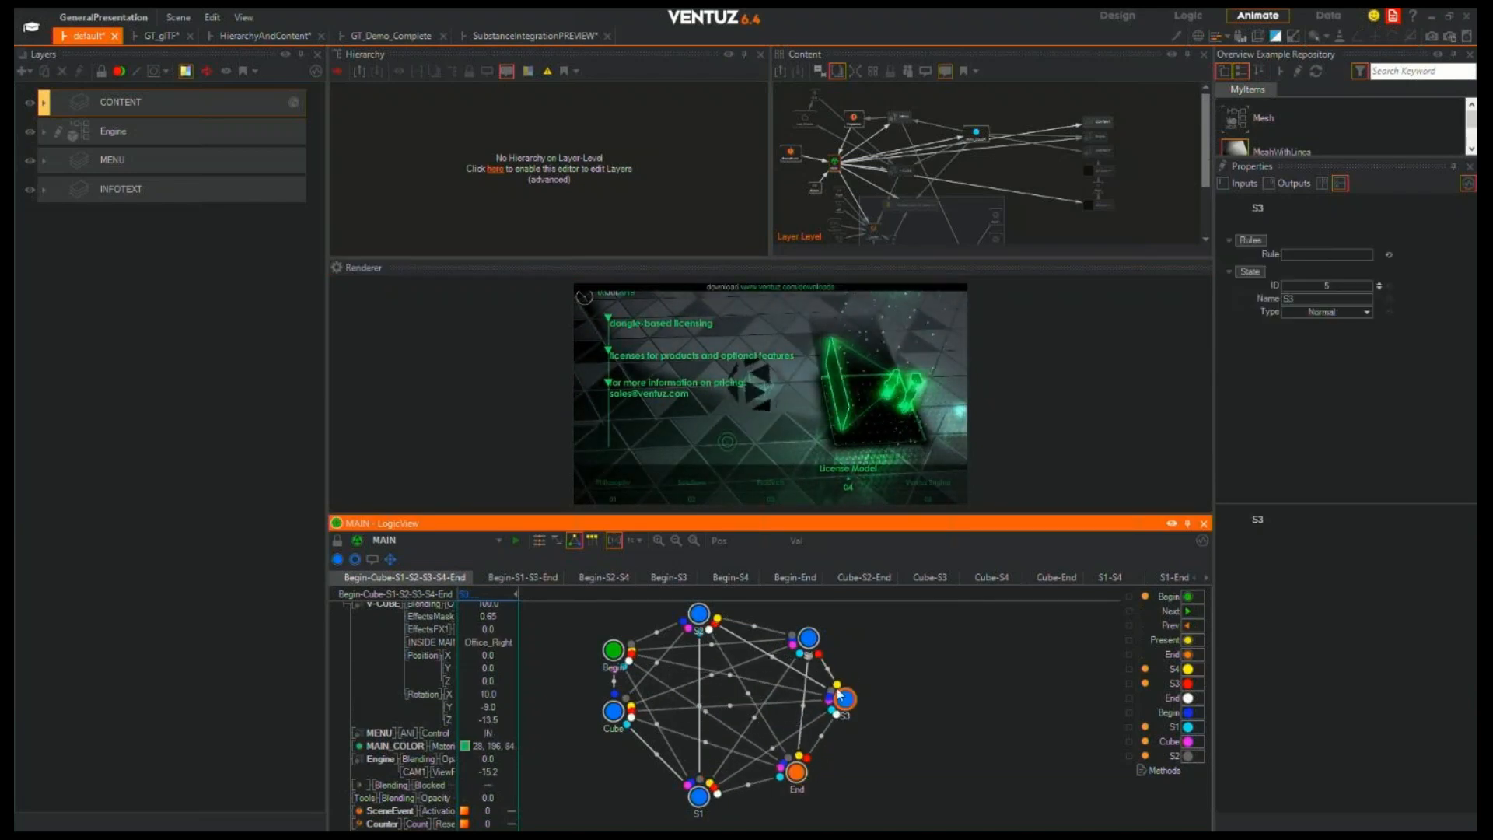
{"action": "left_click_drag", "start_coordinate": [699, 614], "coordinate": [710, 602]}
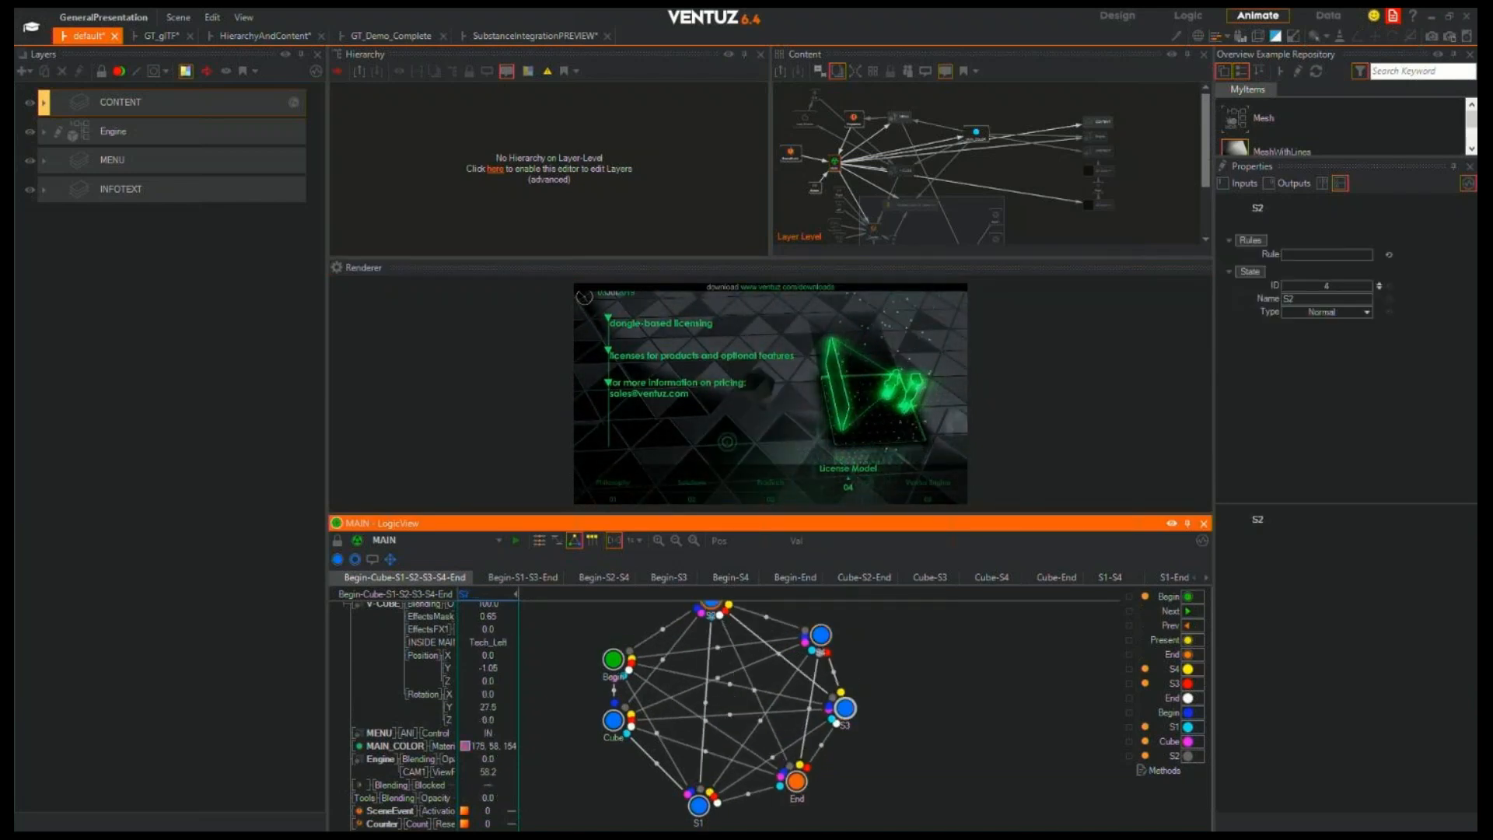
{"action": "left_click_drag", "start_coordinate": [634, 709], "coordinate": [635, 722]}
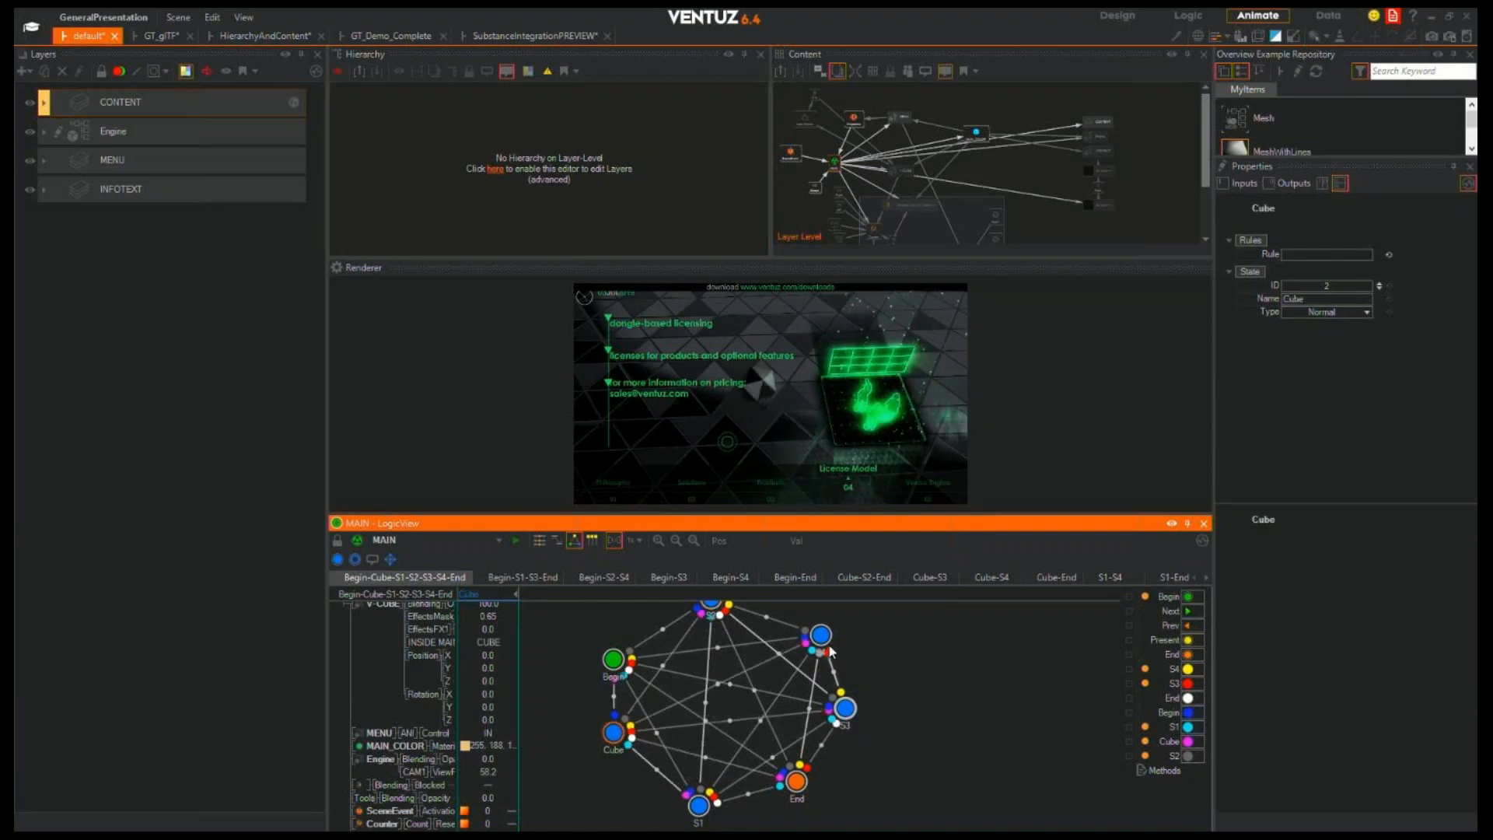
{"action": "left_click_drag", "start_coordinate": [829, 645], "coordinate": [829, 631]}
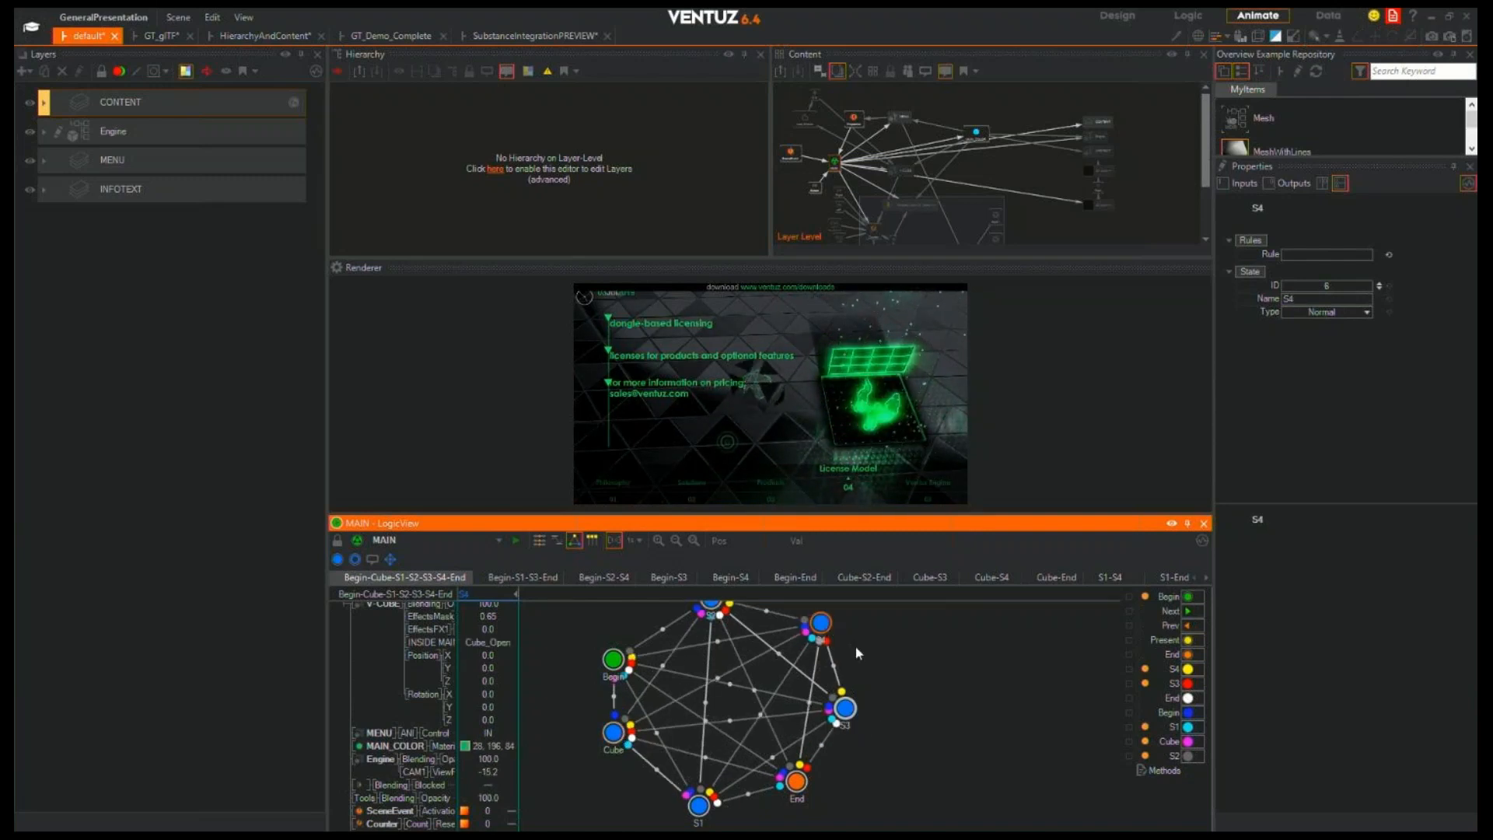
{"action": "left_click", "coordinate": [712, 608]}
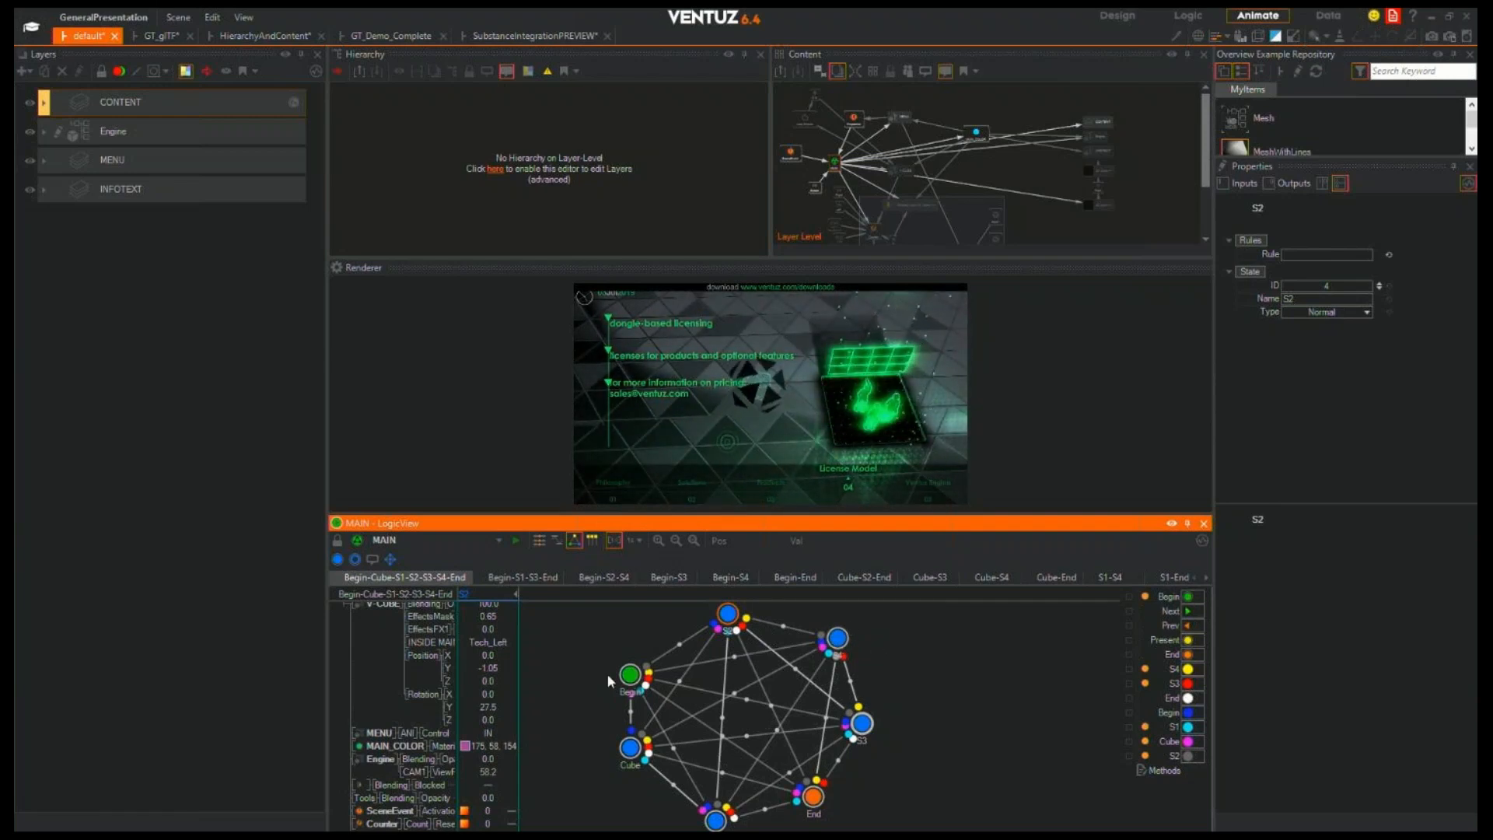
Bring up the Products page in the render, close the animation editor, and give the Hierarchy and Content editors more height
{"action": "left_click", "coordinate": [776, 483]}
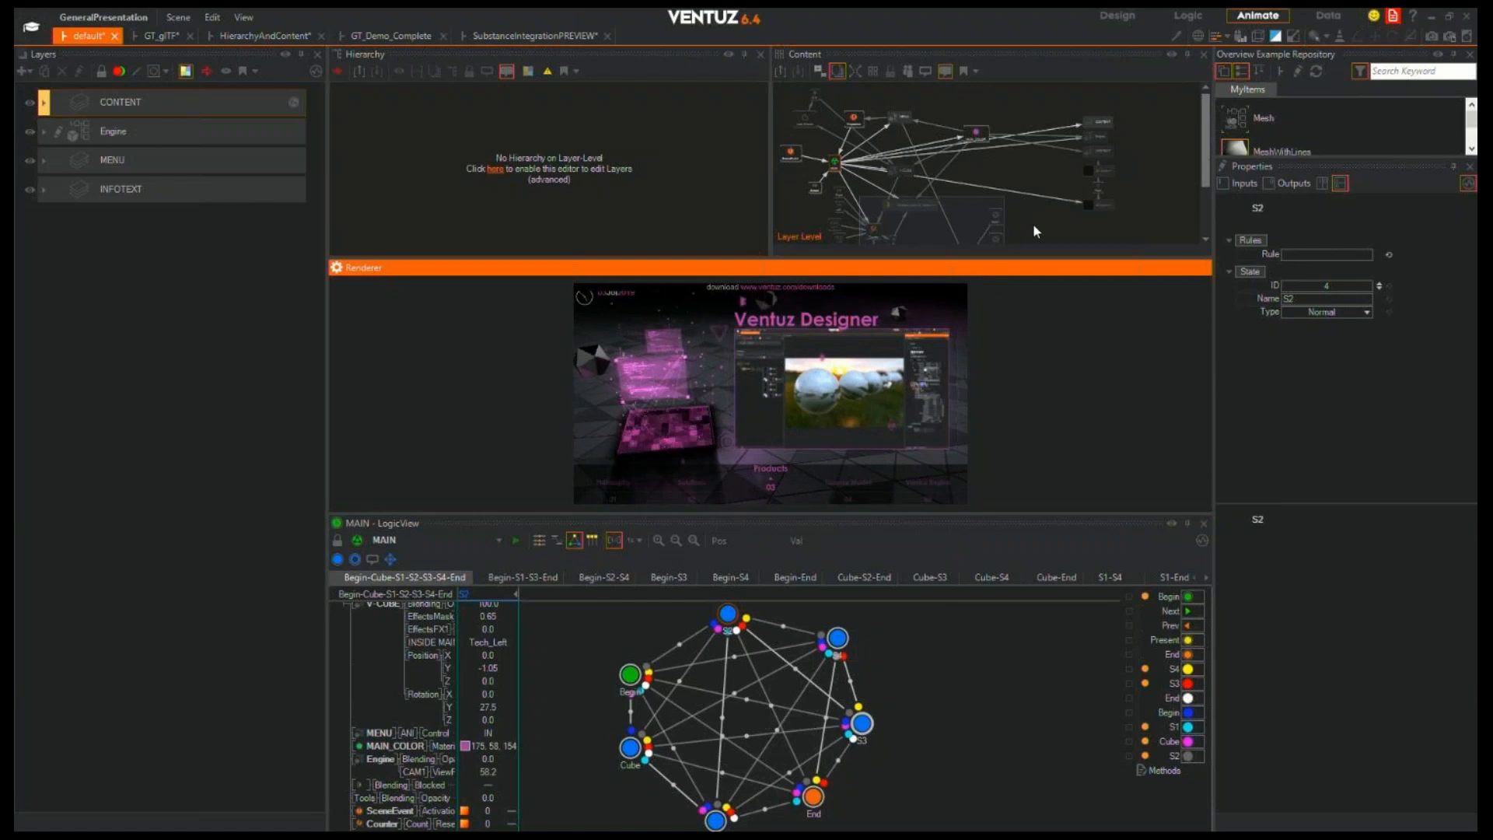
{"action": "left_click", "coordinate": [1203, 521]}
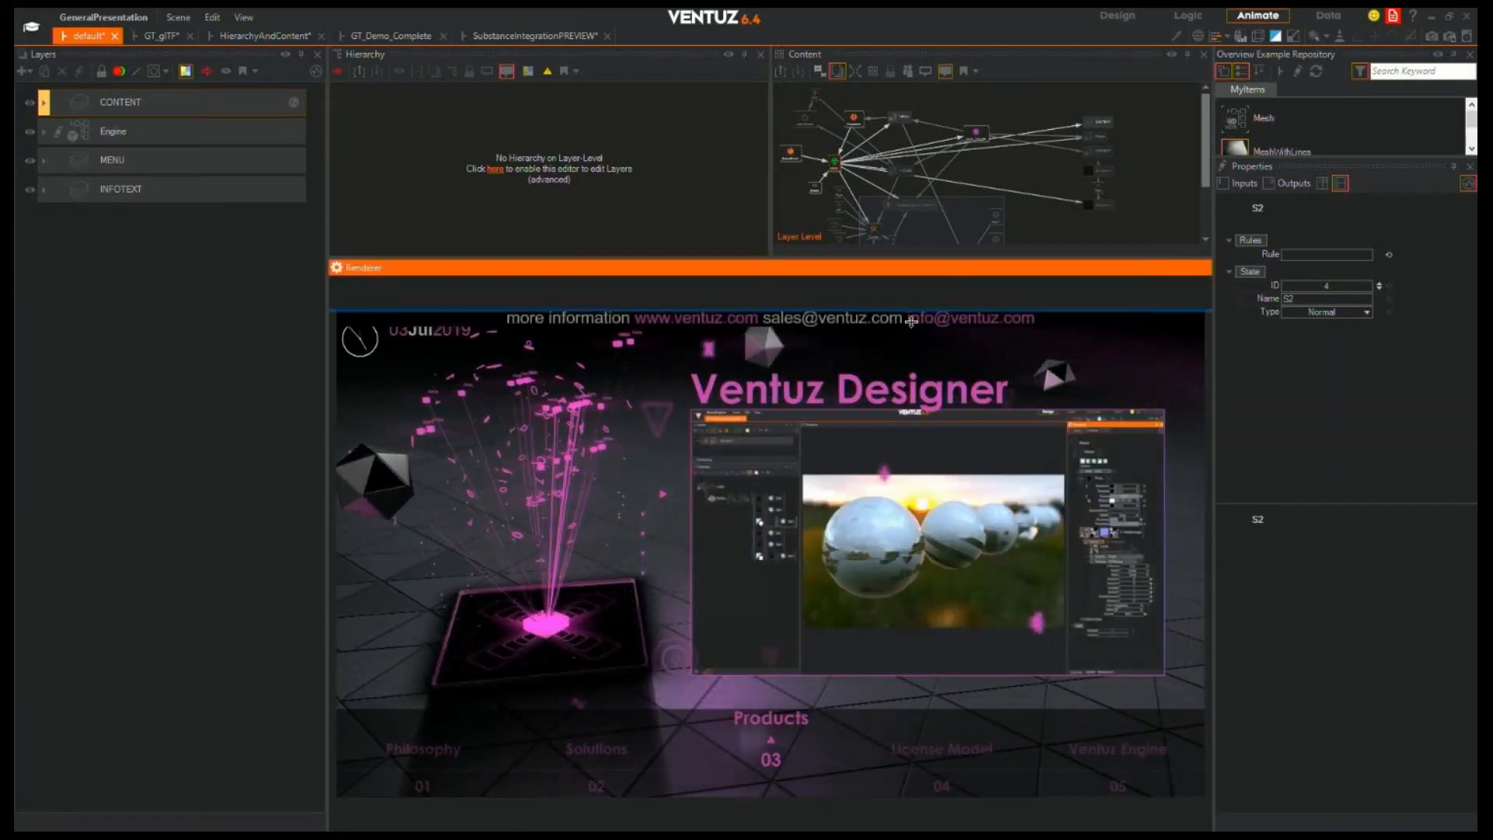
{"action": "left_click_drag", "start_coordinate": [918, 269], "coordinate": [918, 321]}
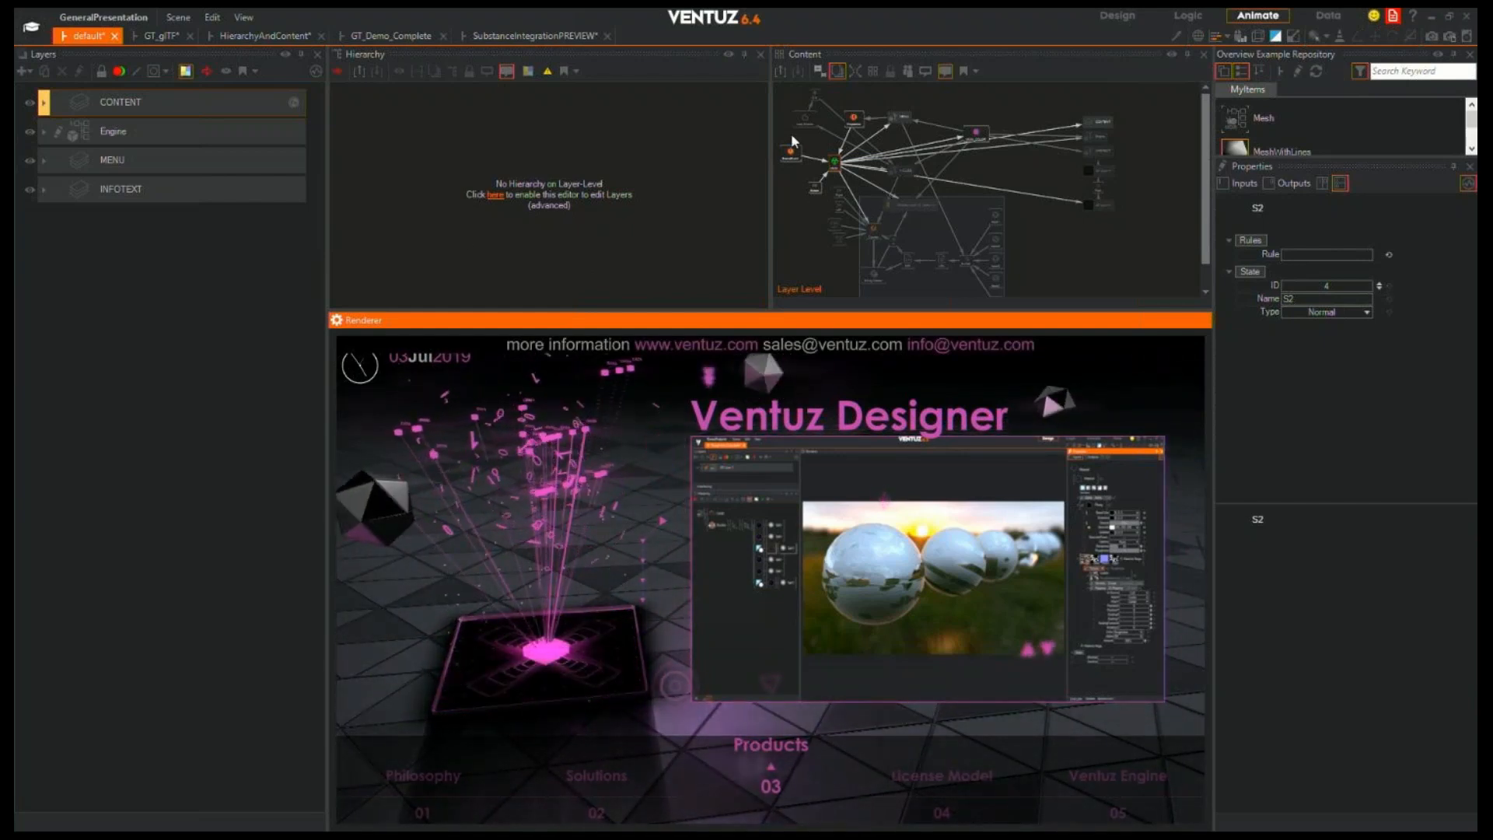
Examine the MAIN keyframe animation node's properties and the scene's own properties, ending with MAIN selected
{"action": "left_click", "coordinate": [838, 164]}
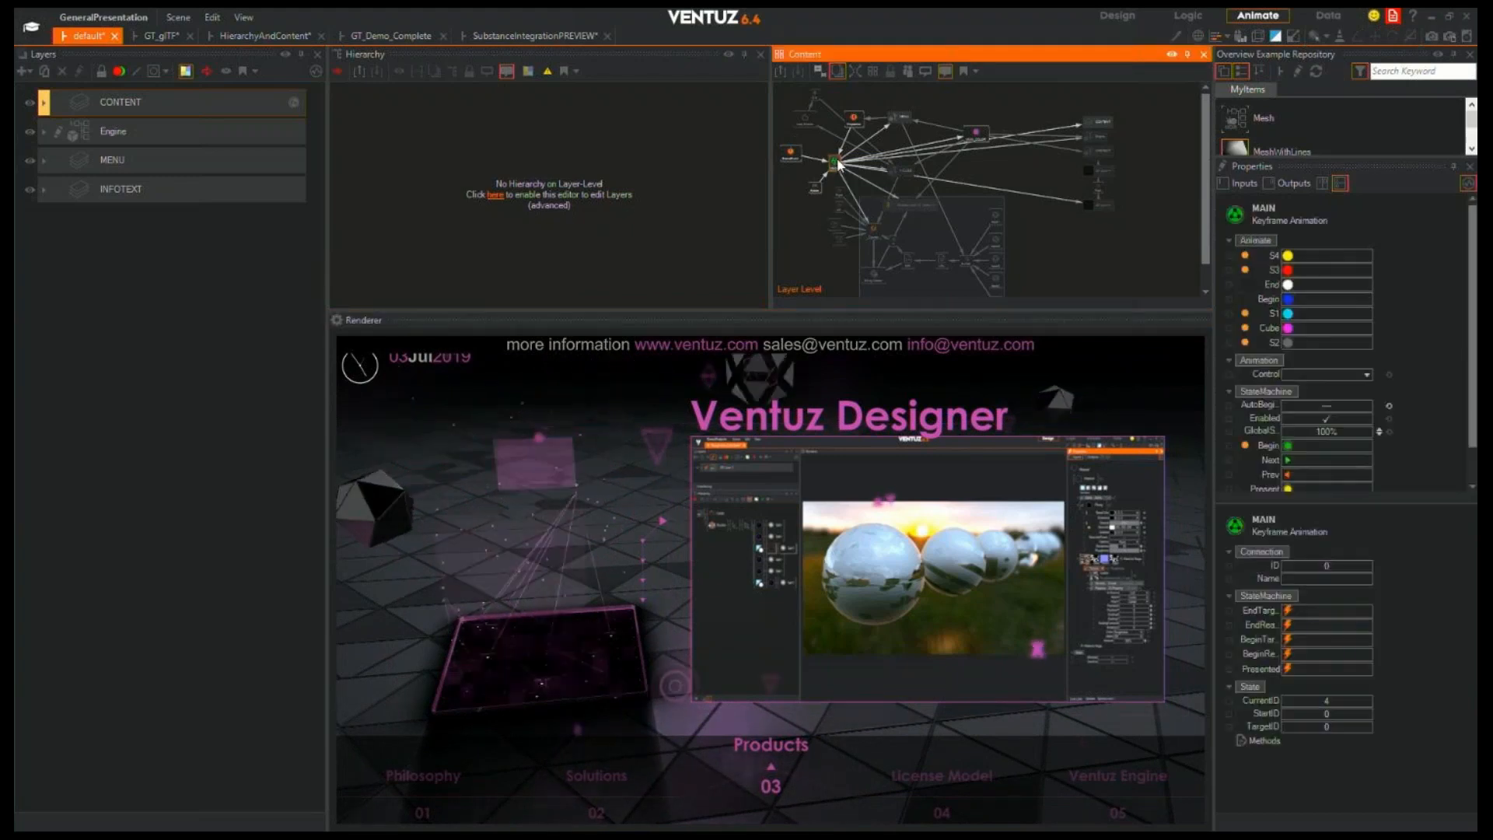
{"action": "left_click", "coordinate": [1059, 234]}
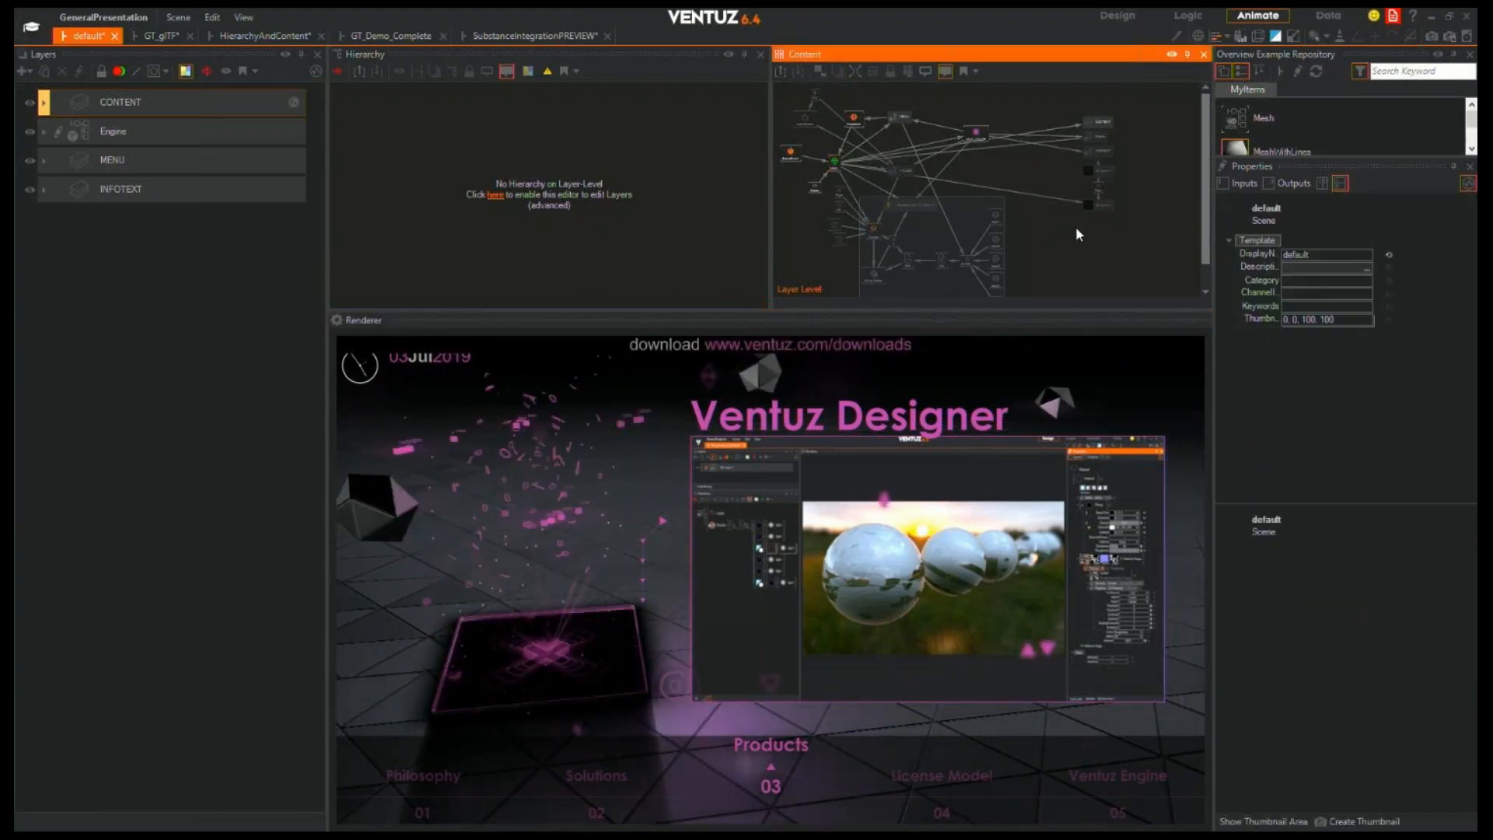
{"action": "left_click", "coordinate": [836, 163]}
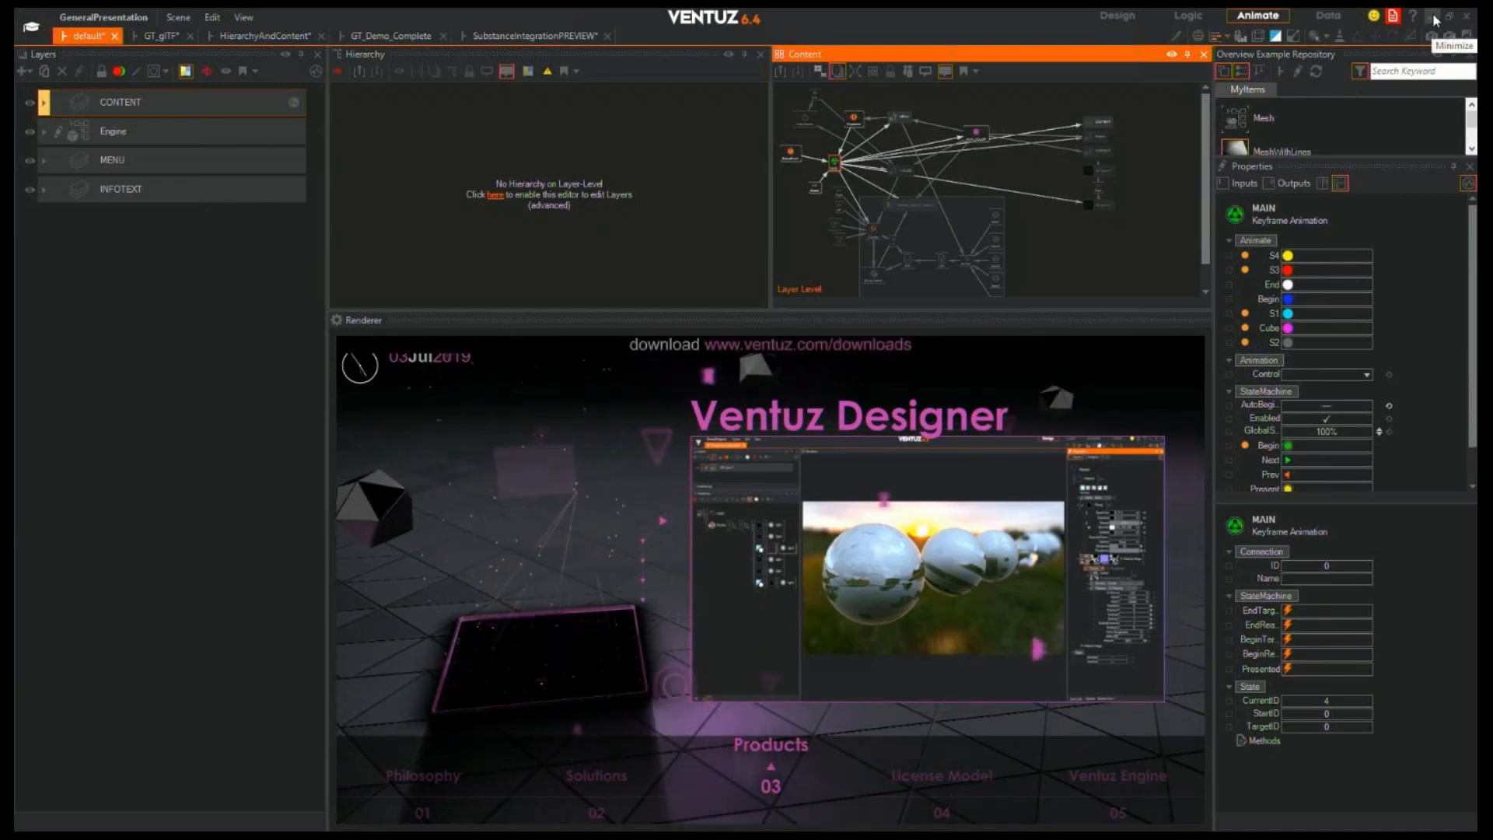
Close Ventuz Designer without saving any of the modified scenes
{"action": "left_click", "coordinate": [1466, 15]}
{"action": "left_click", "coordinate": [770, 431]}
{"action": "left_click", "coordinate": [842, 438]}
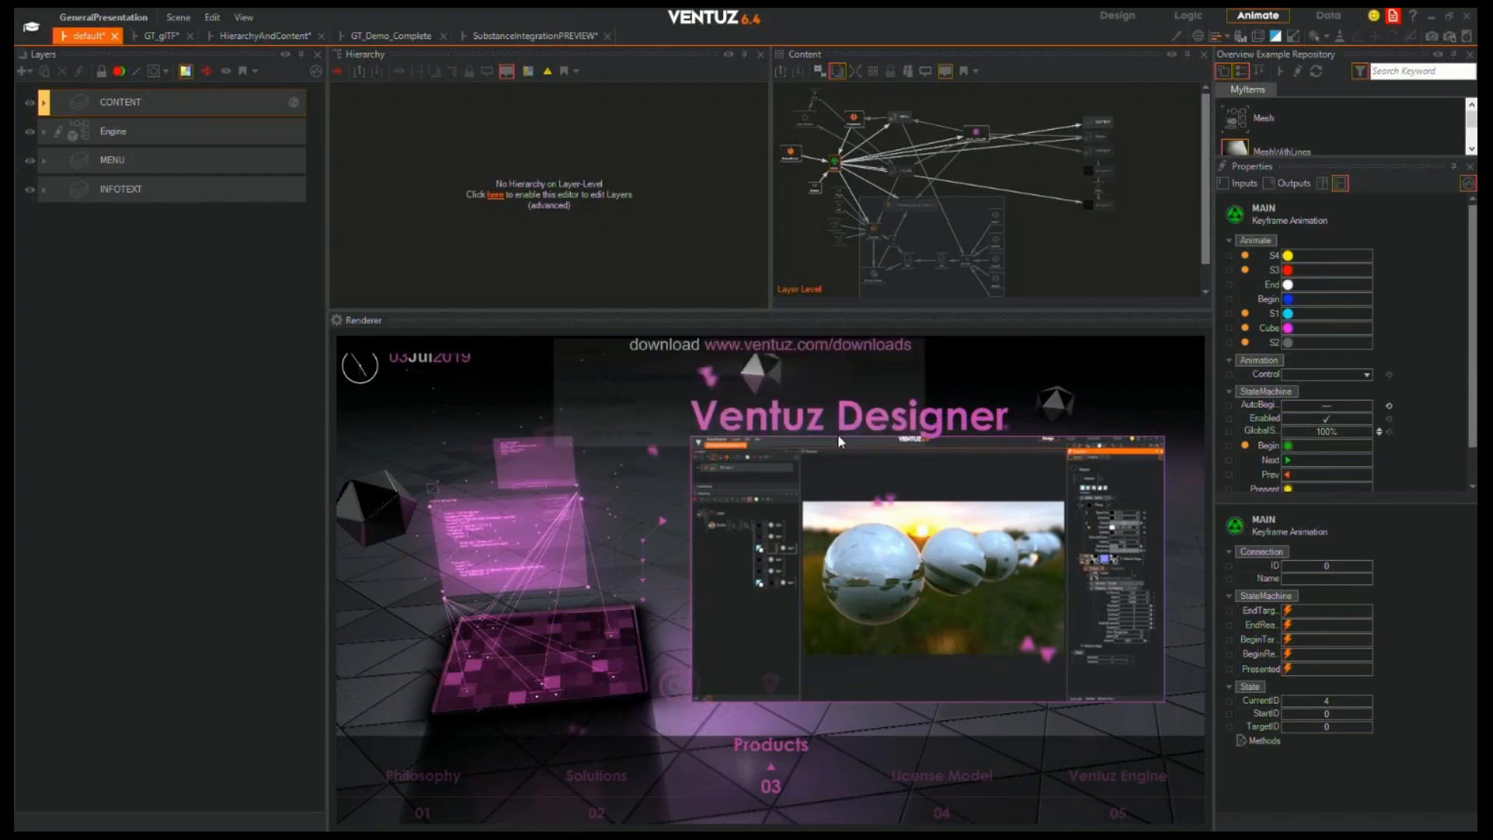
{"action": "left_click", "coordinate": [840, 440]}
{"action": "left_click", "coordinate": [840, 433]}
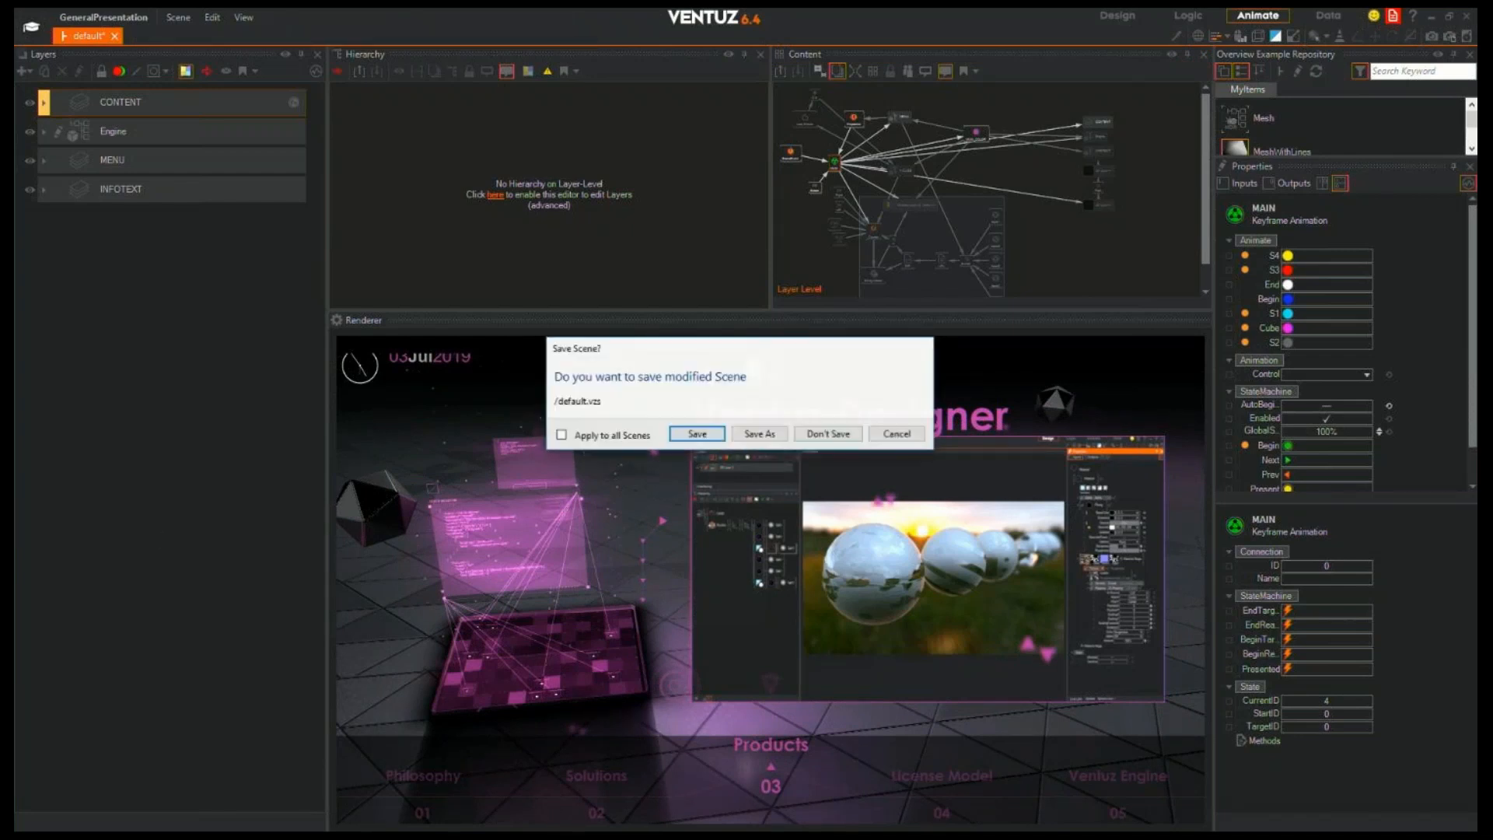
{"action": "left_click", "coordinate": [858, 440]}
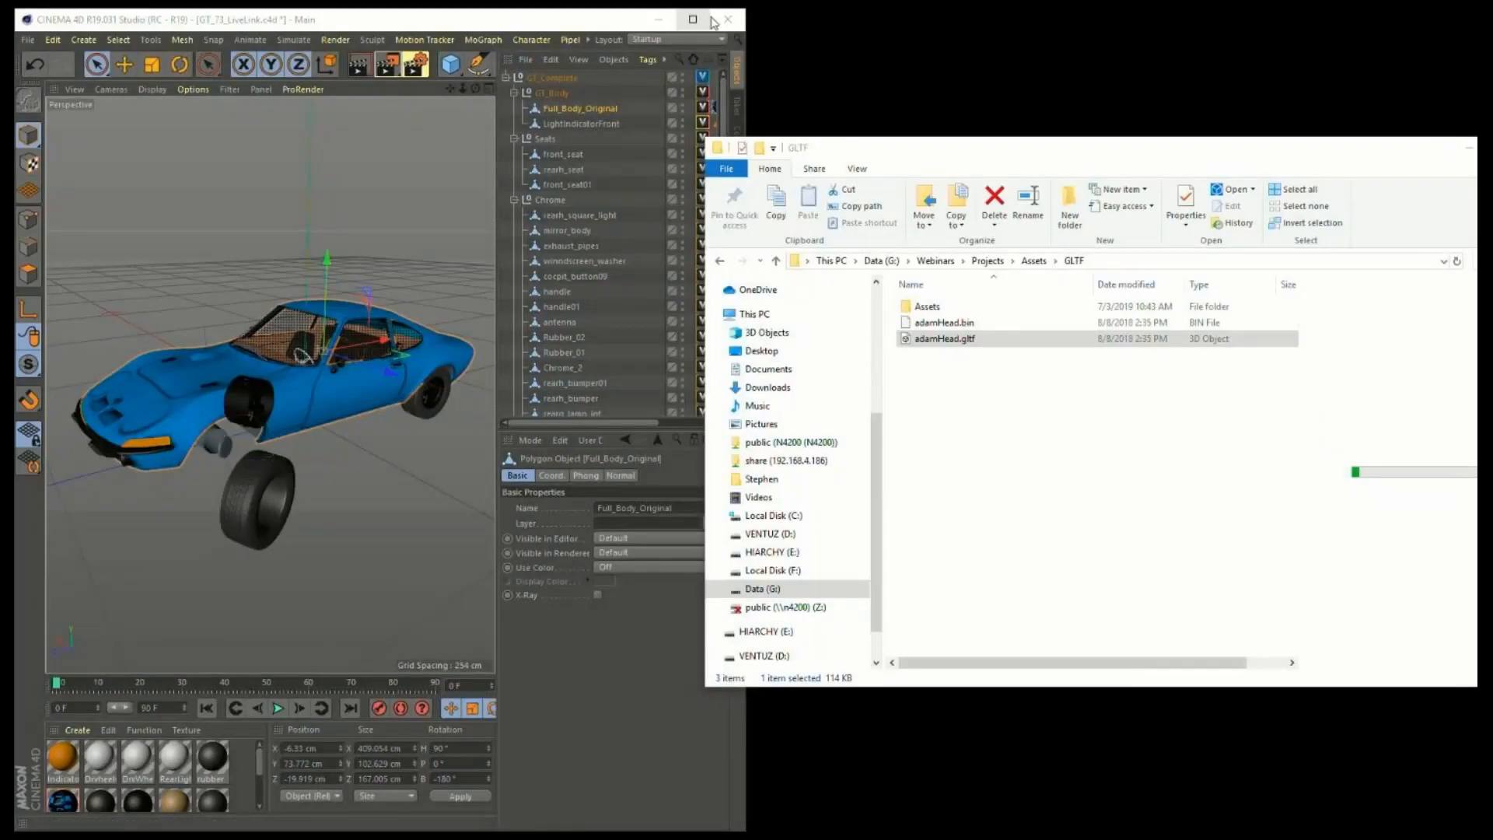
Switch to Ventuz Director and open the recent CIPresentation show with its embedded CI_Presentation topology
{"action": "left_click_drag", "start_coordinate": [632, 27], "coordinate": [14, 62]}
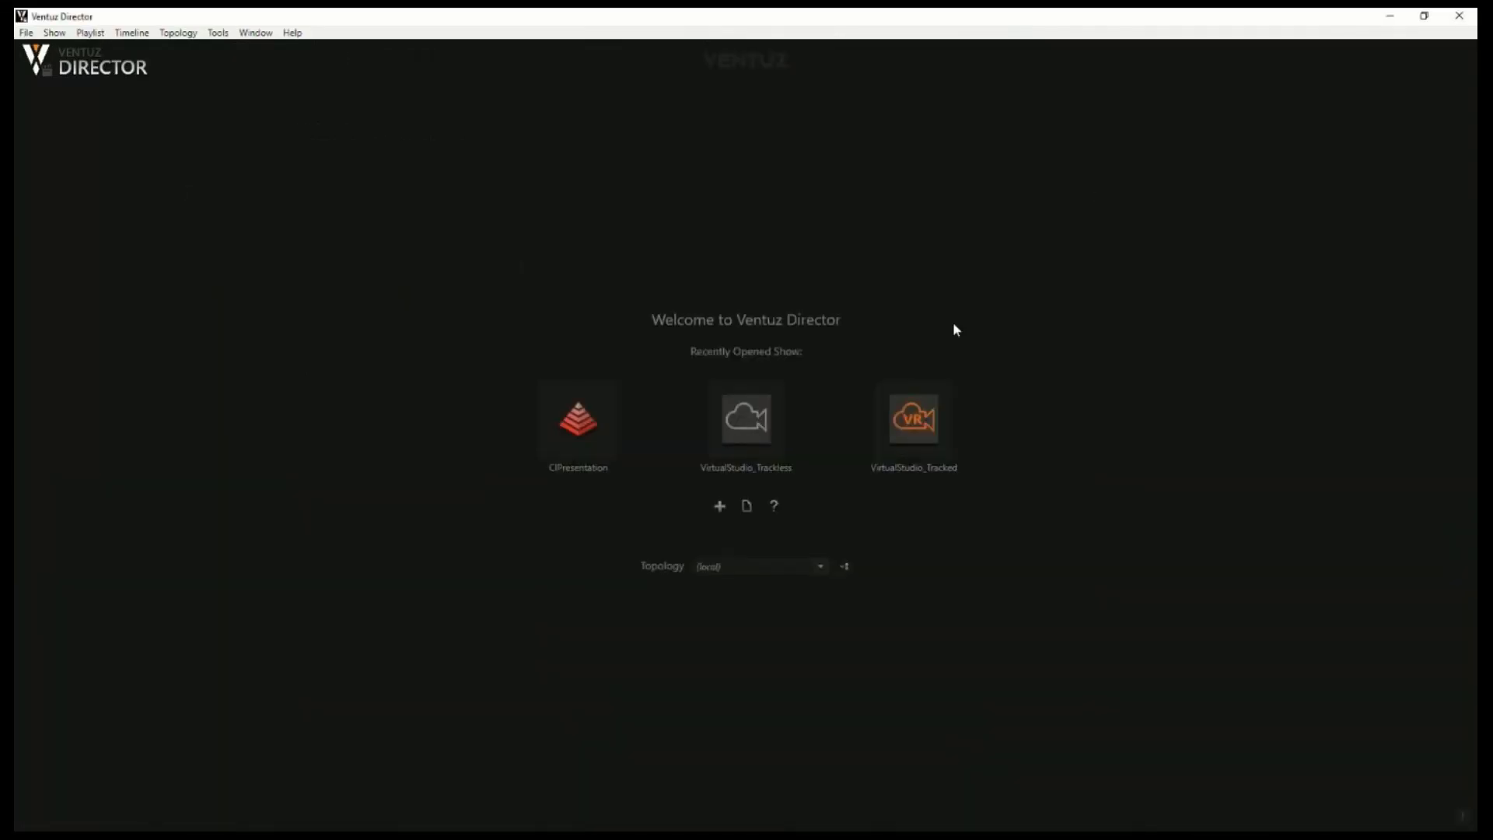
{"action": "left_click", "coordinate": [585, 409]}
{"action": "left_click", "coordinate": [721, 435]}
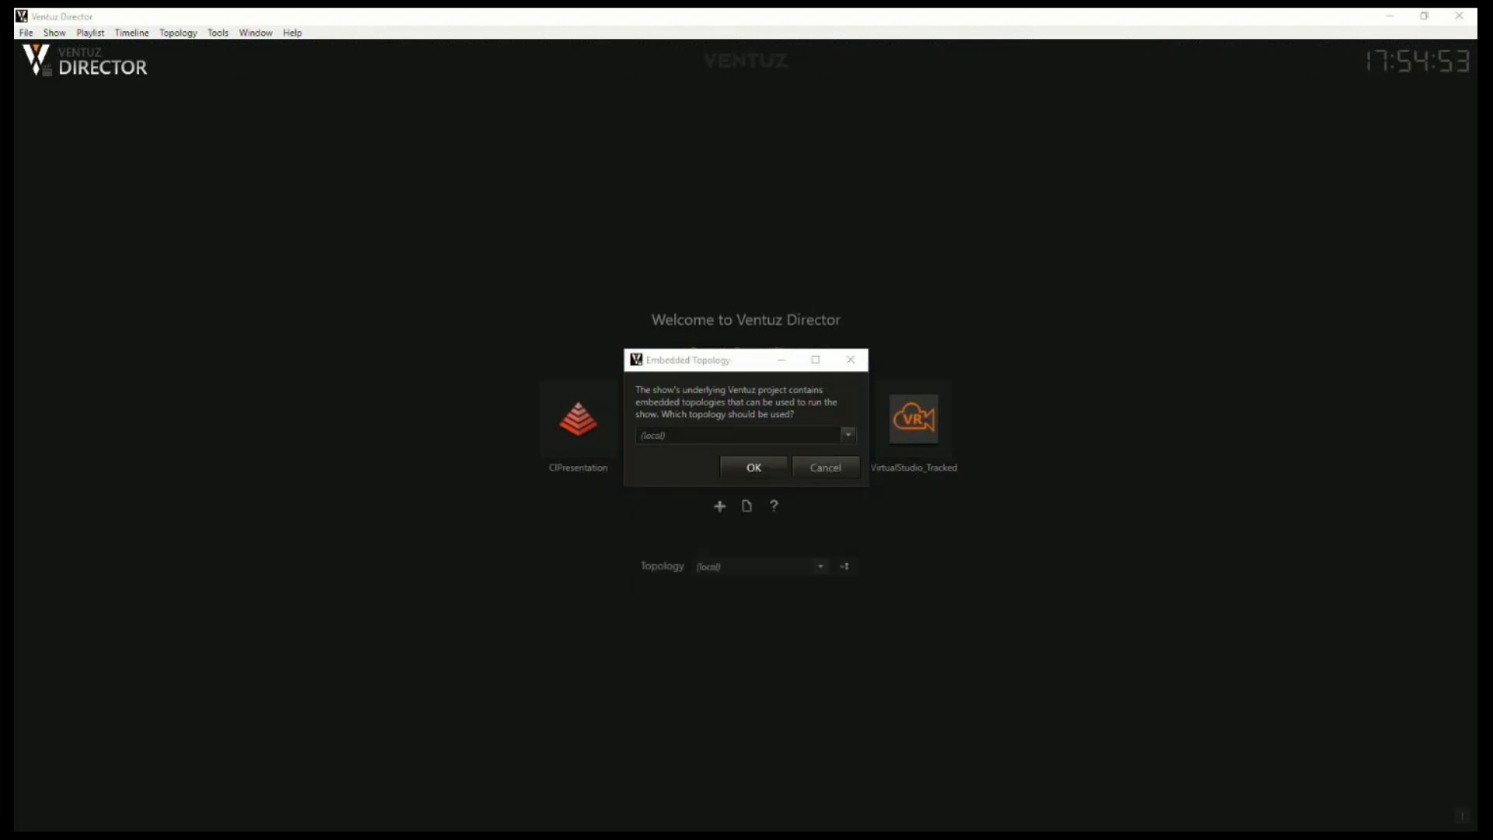
{"action": "left_click", "coordinate": [750, 435]}
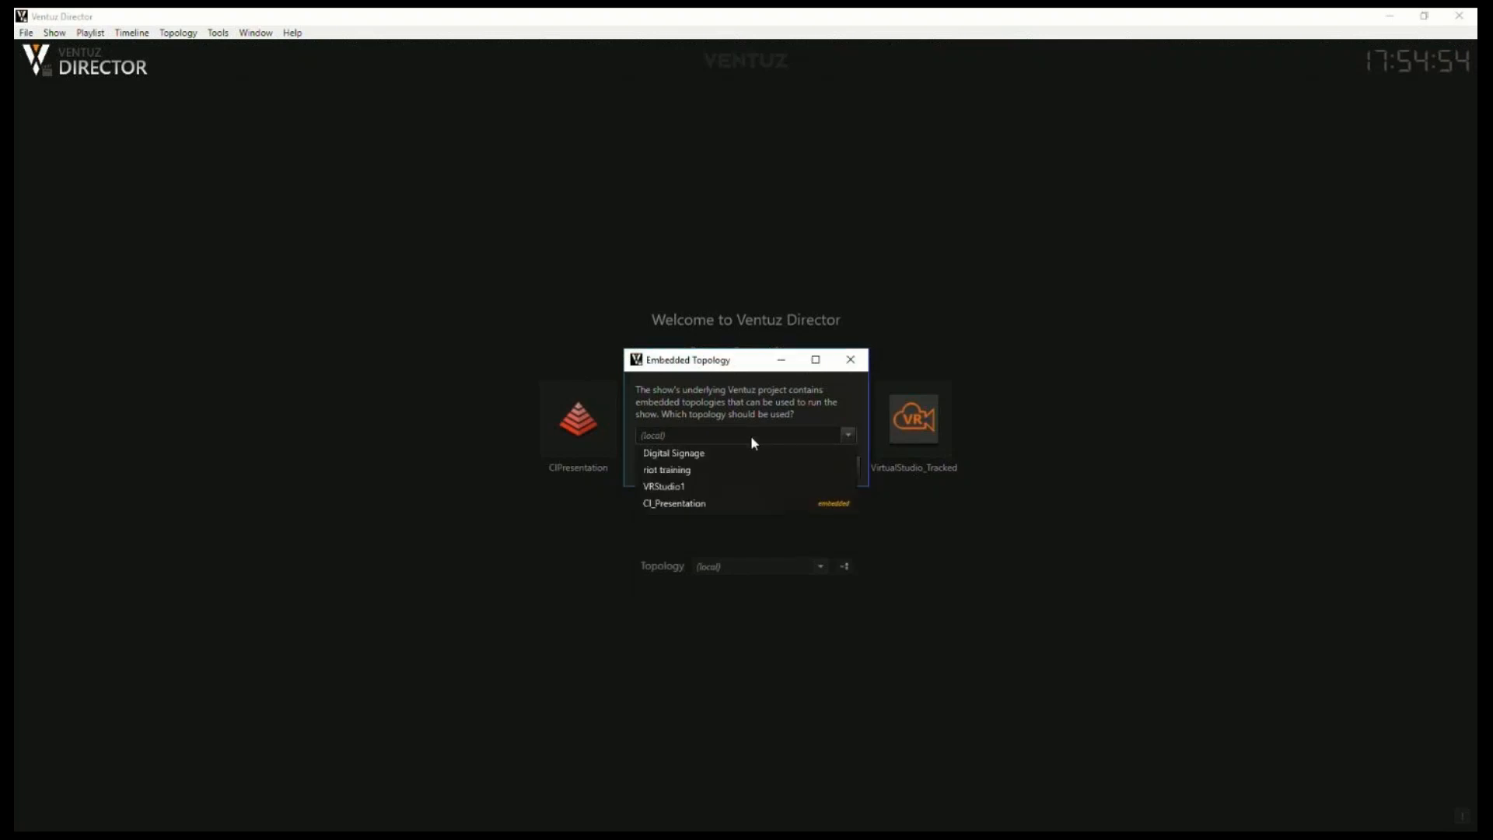
{"action": "left_click", "coordinate": [695, 607]}
{"action": "left_click", "coordinate": [751, 467]}
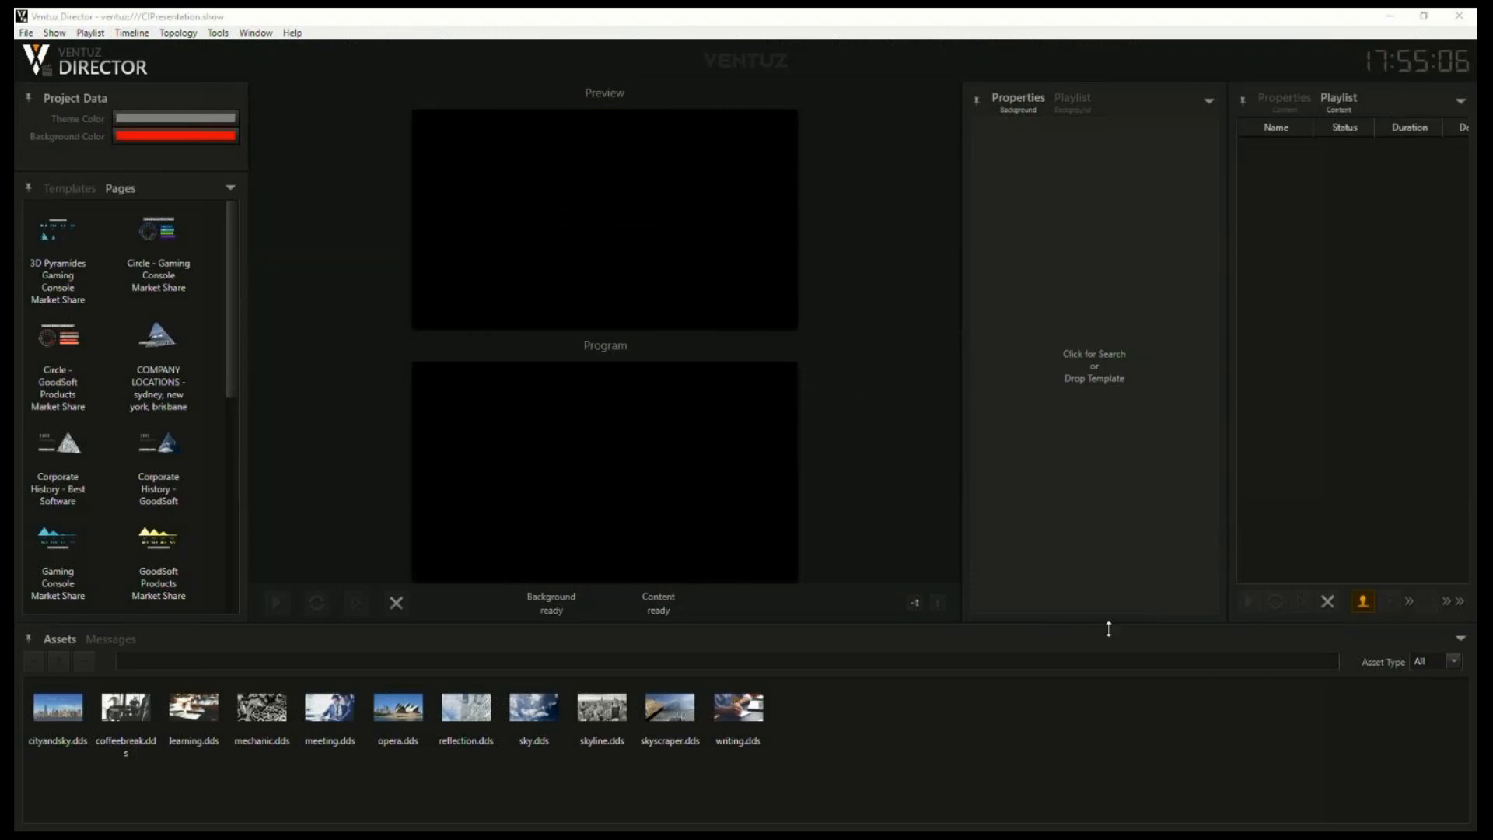
Show the show's Topology as a floating window, make it narrower, and place it around the middle of the workspace
{"action": "left_click", "coordinate": [254, 34]}
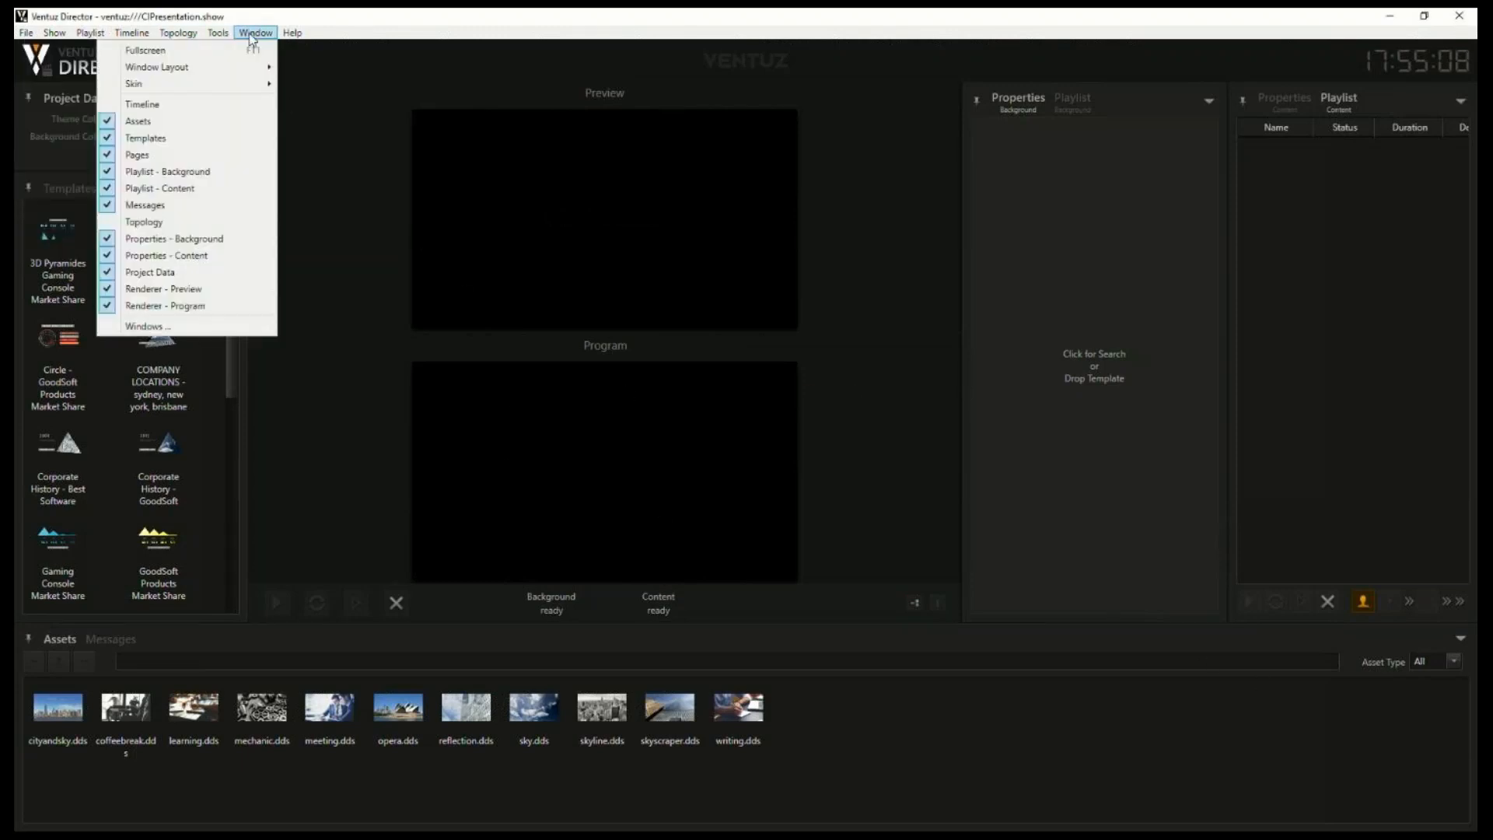
{"action": "left_click", "coordinate": [232, 221]}
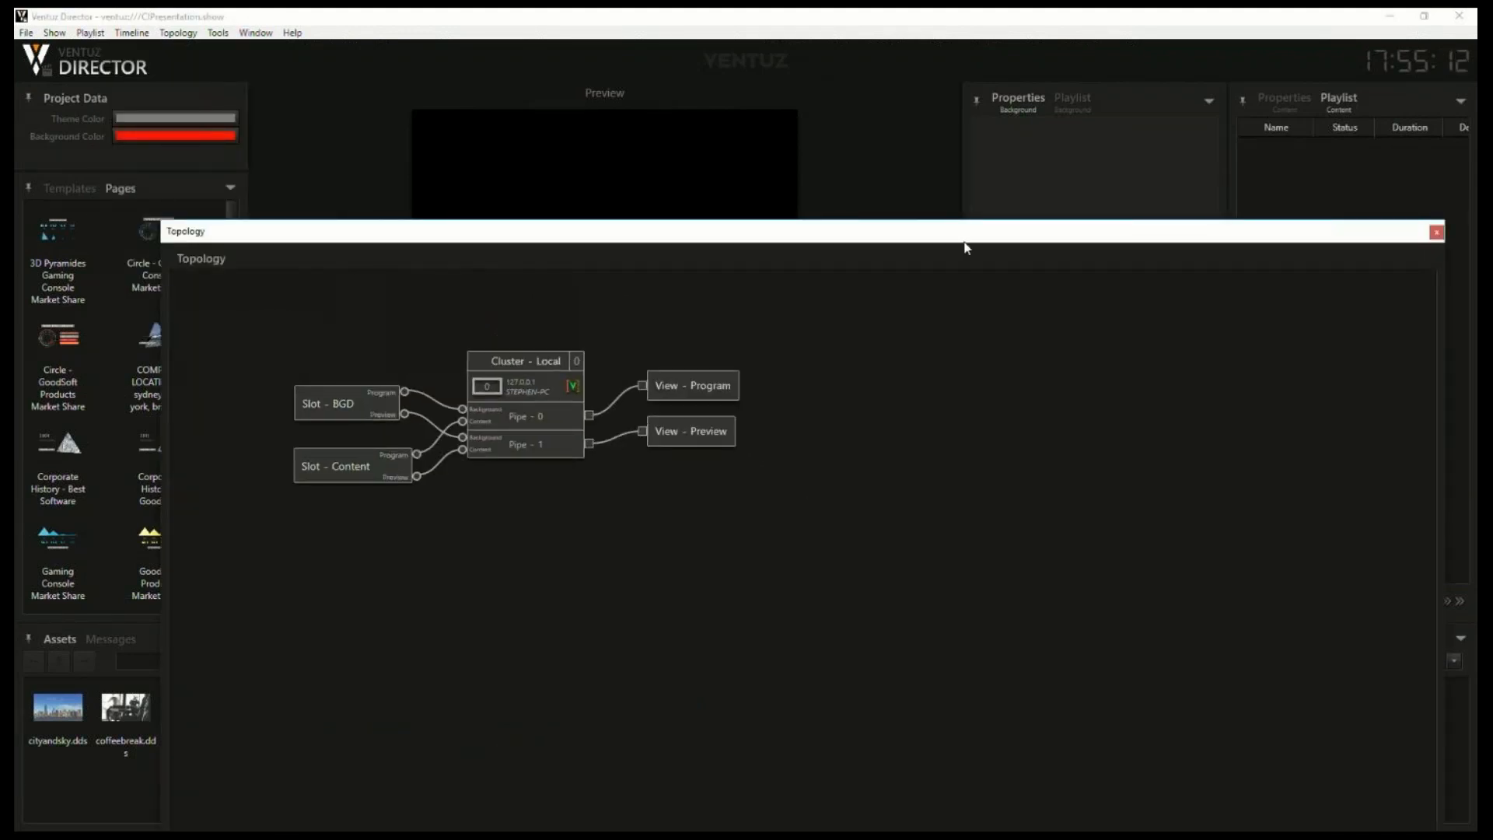
{"action": "left_click_drag", "start_coordinate": [857, 235], "coordinate": [850, 297]}
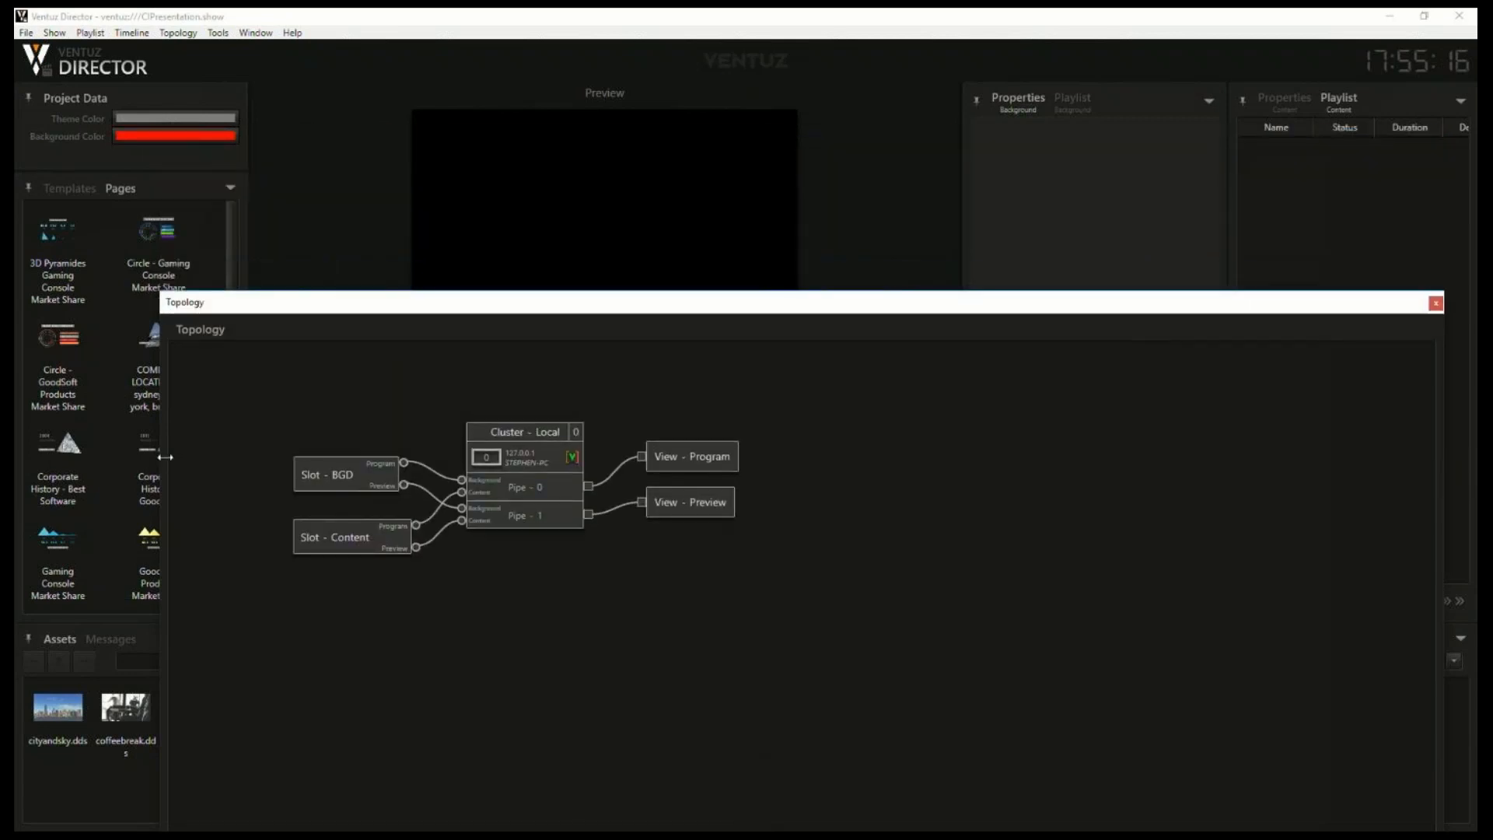
{"action": "left_click_drag", "start_coordinate": [165, 457], "coordinate": [436, 493]}
{"action": "left_click_drag", "start_coordinate": [876, 317], "coordinate": [777, 244]}
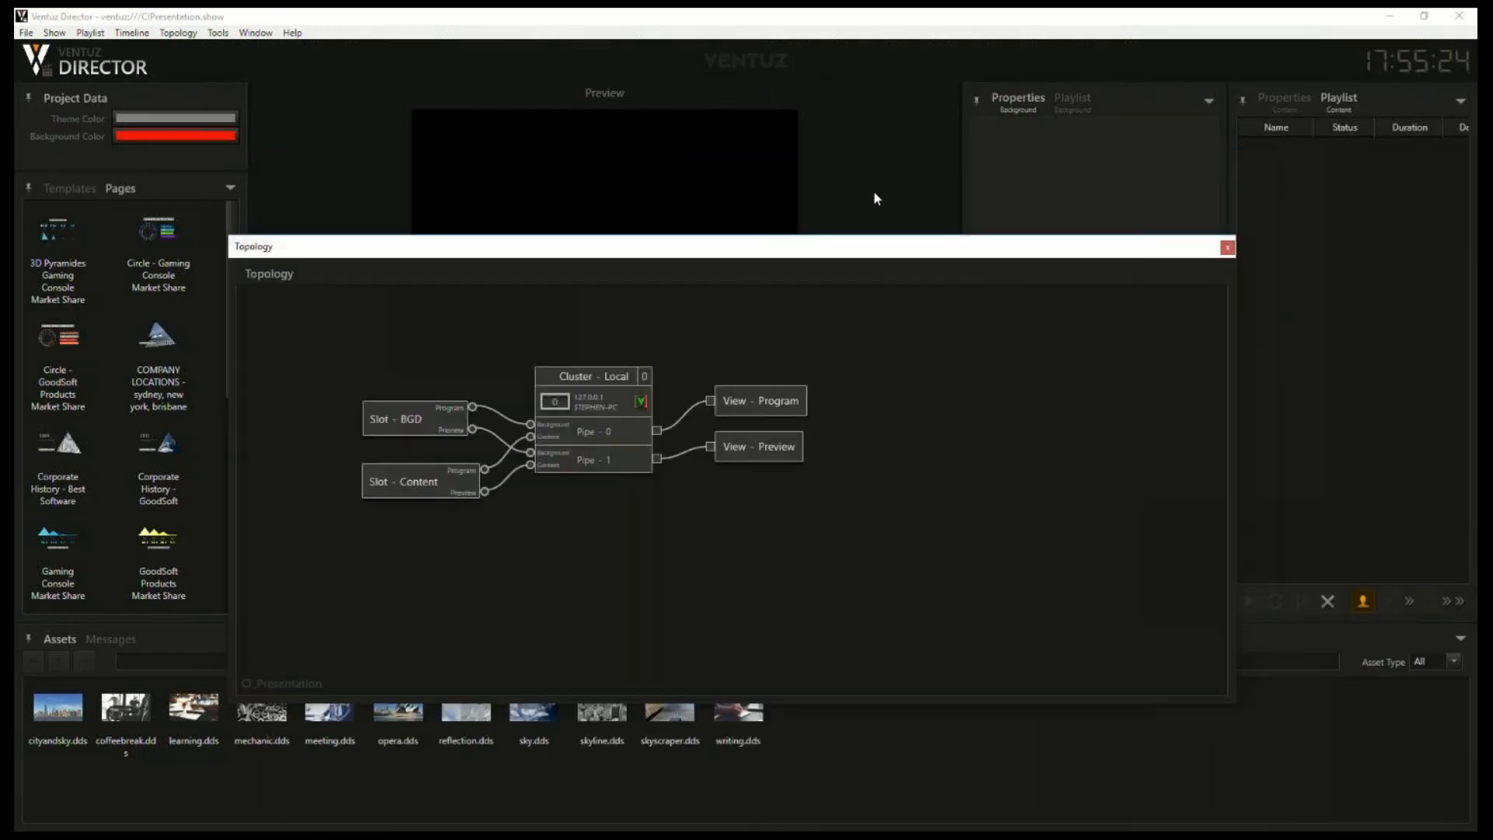
Close the topology view, take the Background1 template to Program in the background channel, and replace it with Background2
{"action": "left_click", "coordinate": [1227, 247]}
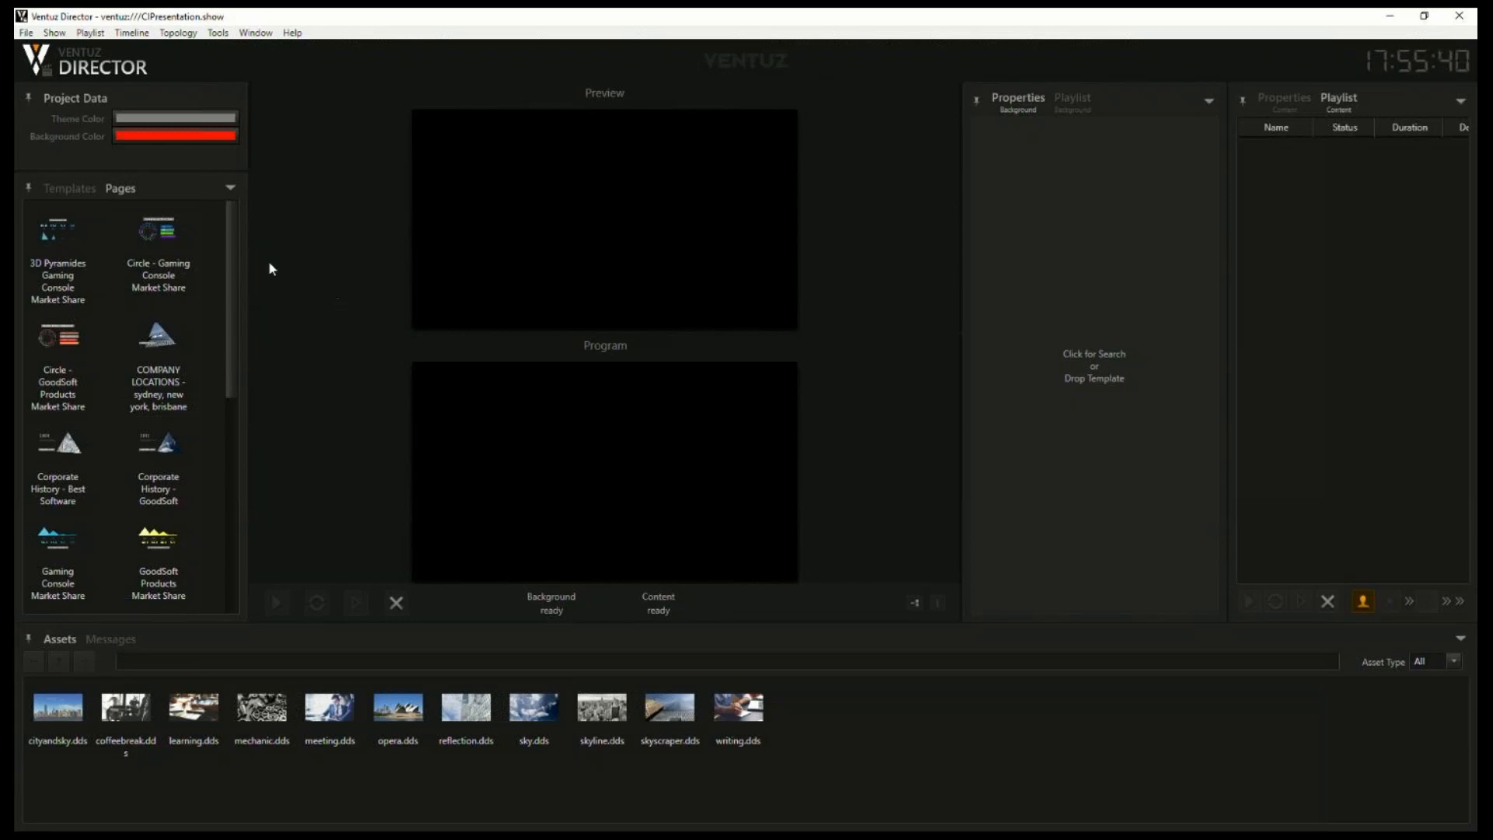
{"action": "left_click", "coordinate": [74, 189]}
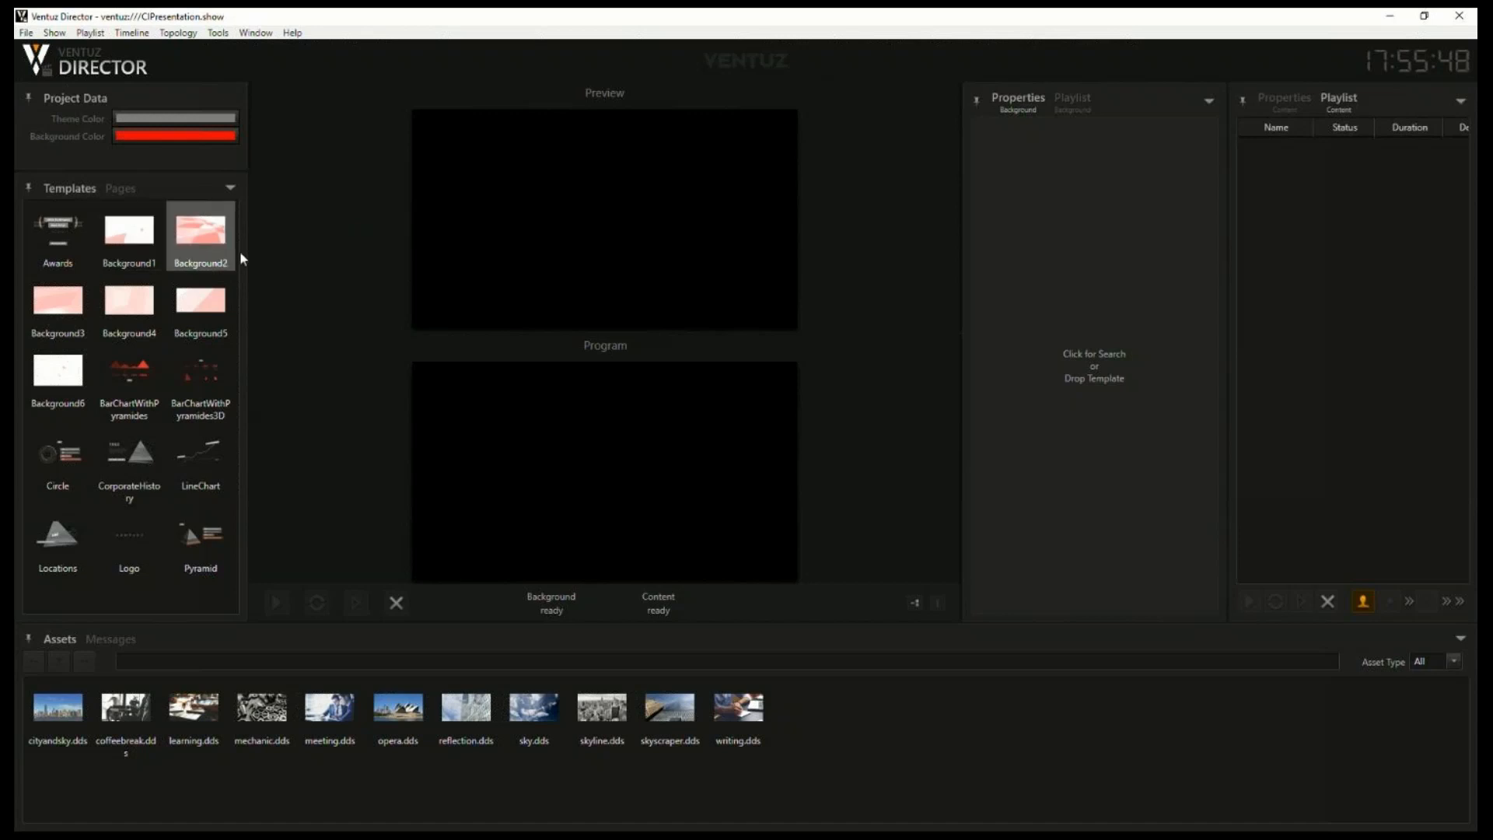
{"action": "mouse_move", "coordinate": [123, 235]}
{"action": "left_click", "coordinate": [64, 230]}
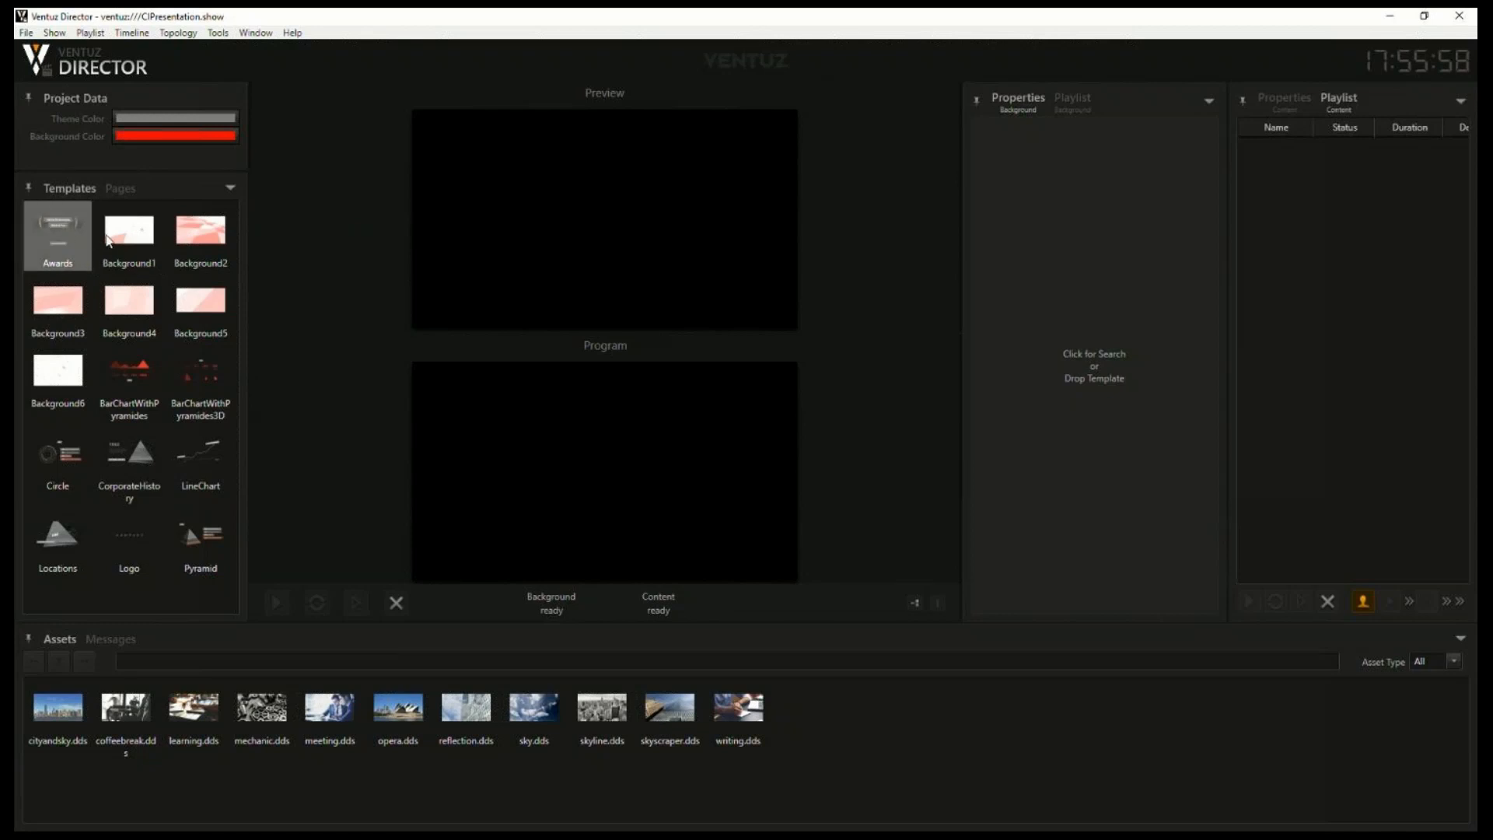
{"action": "left_click", "coordinate": [138, 259]}
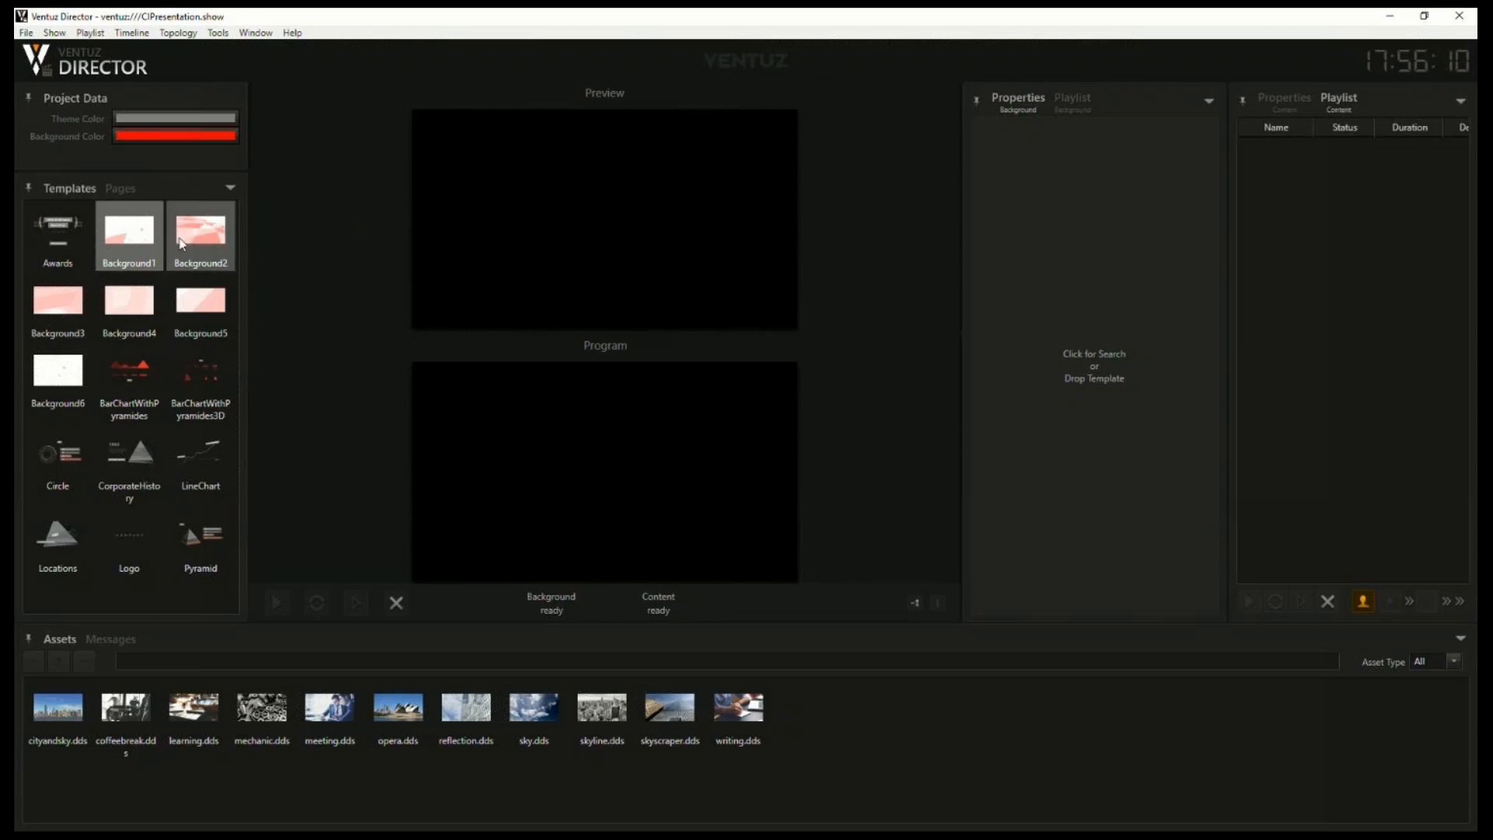
{"action": "left_click_drag", "start_coordinate": [134, 235], "coordinate": [1118, 255]}
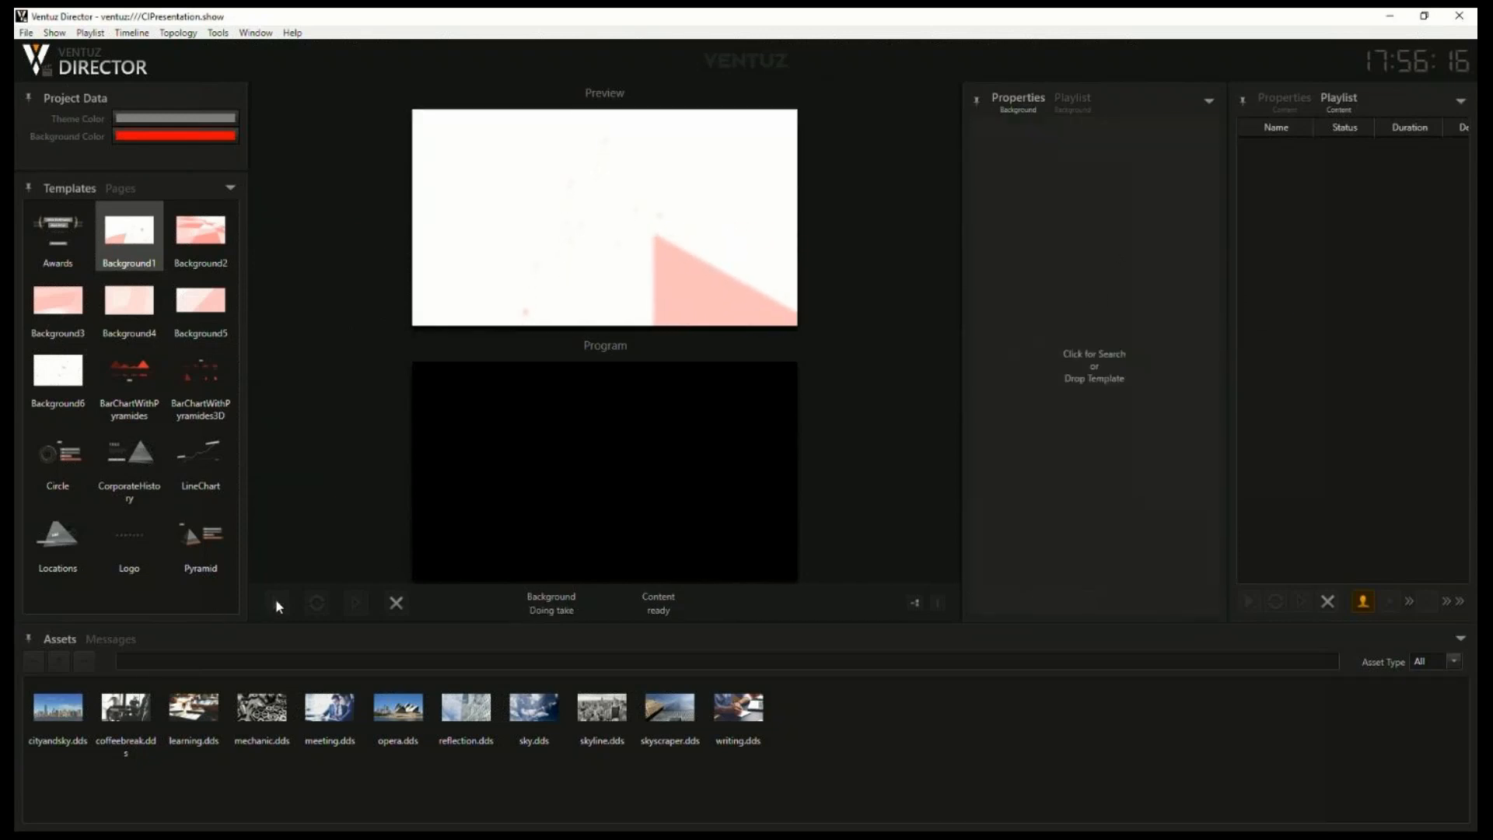
{"action": "left_click", "coordinate": [277, 602]}
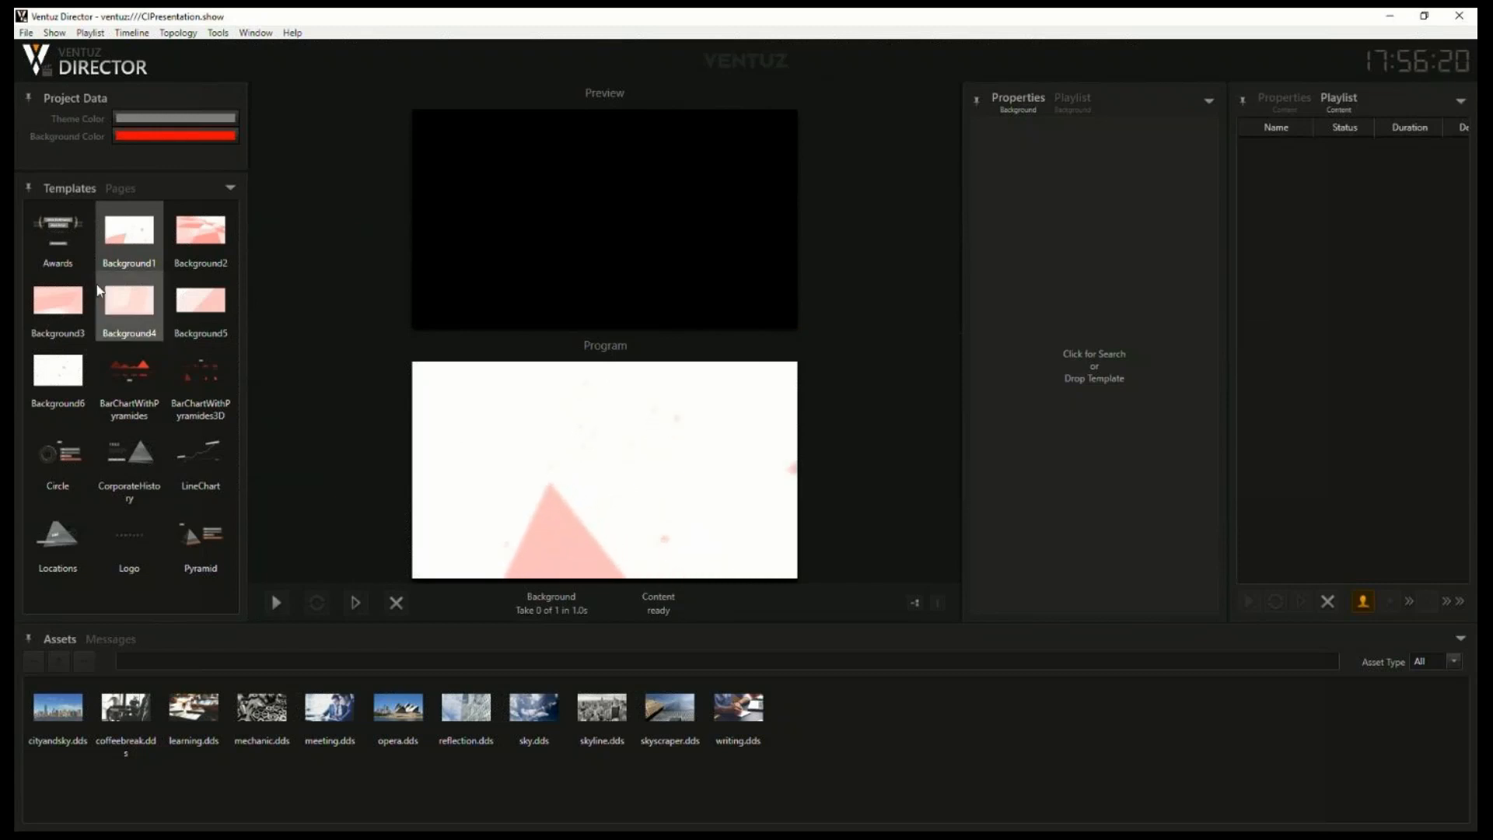
{"action": "mouse_move", "coordinate": [194, 224]}
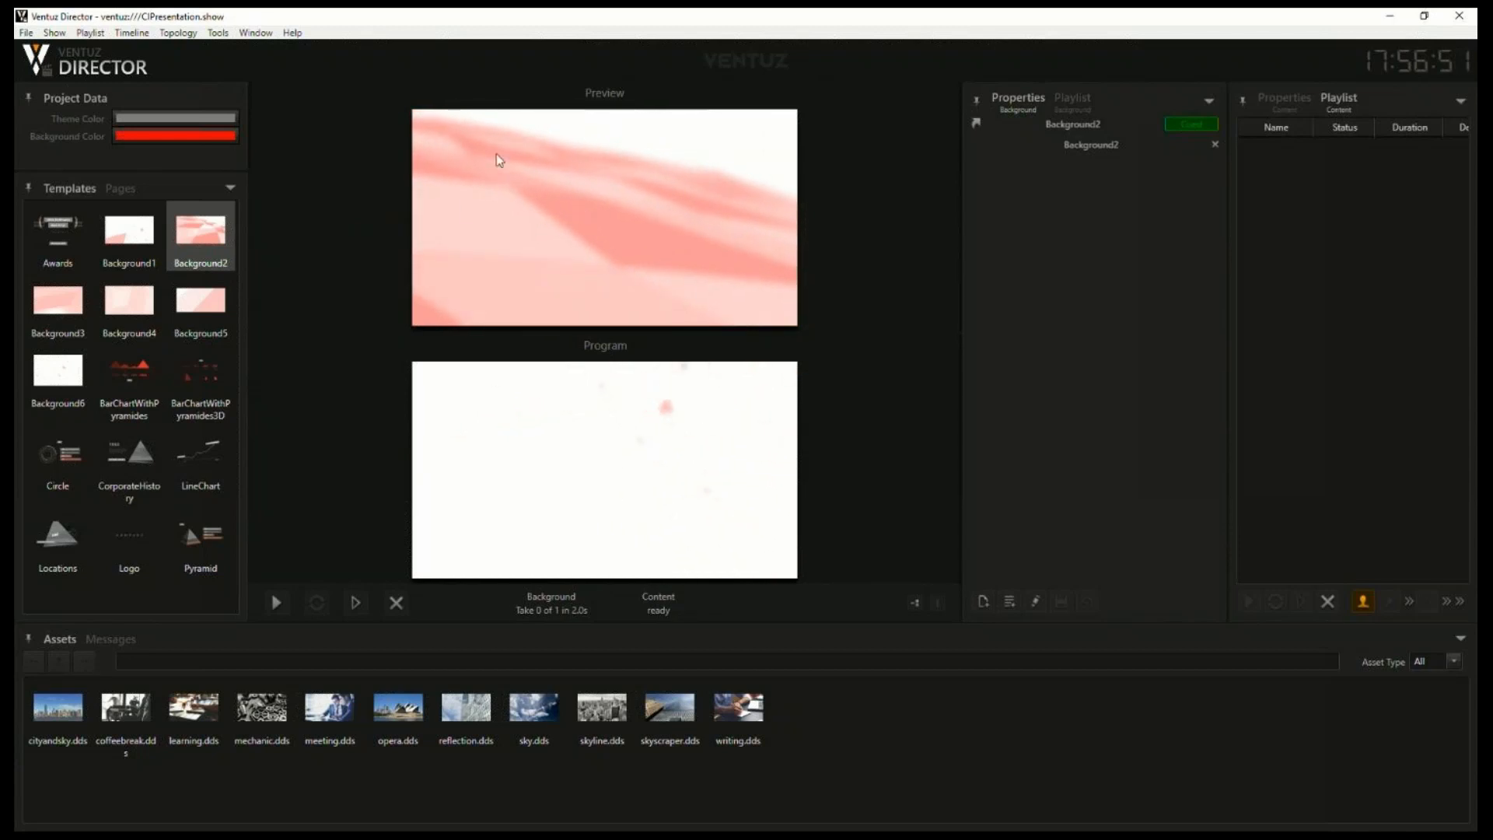
{"action": "left_click", "coordinate": [276, 603]}
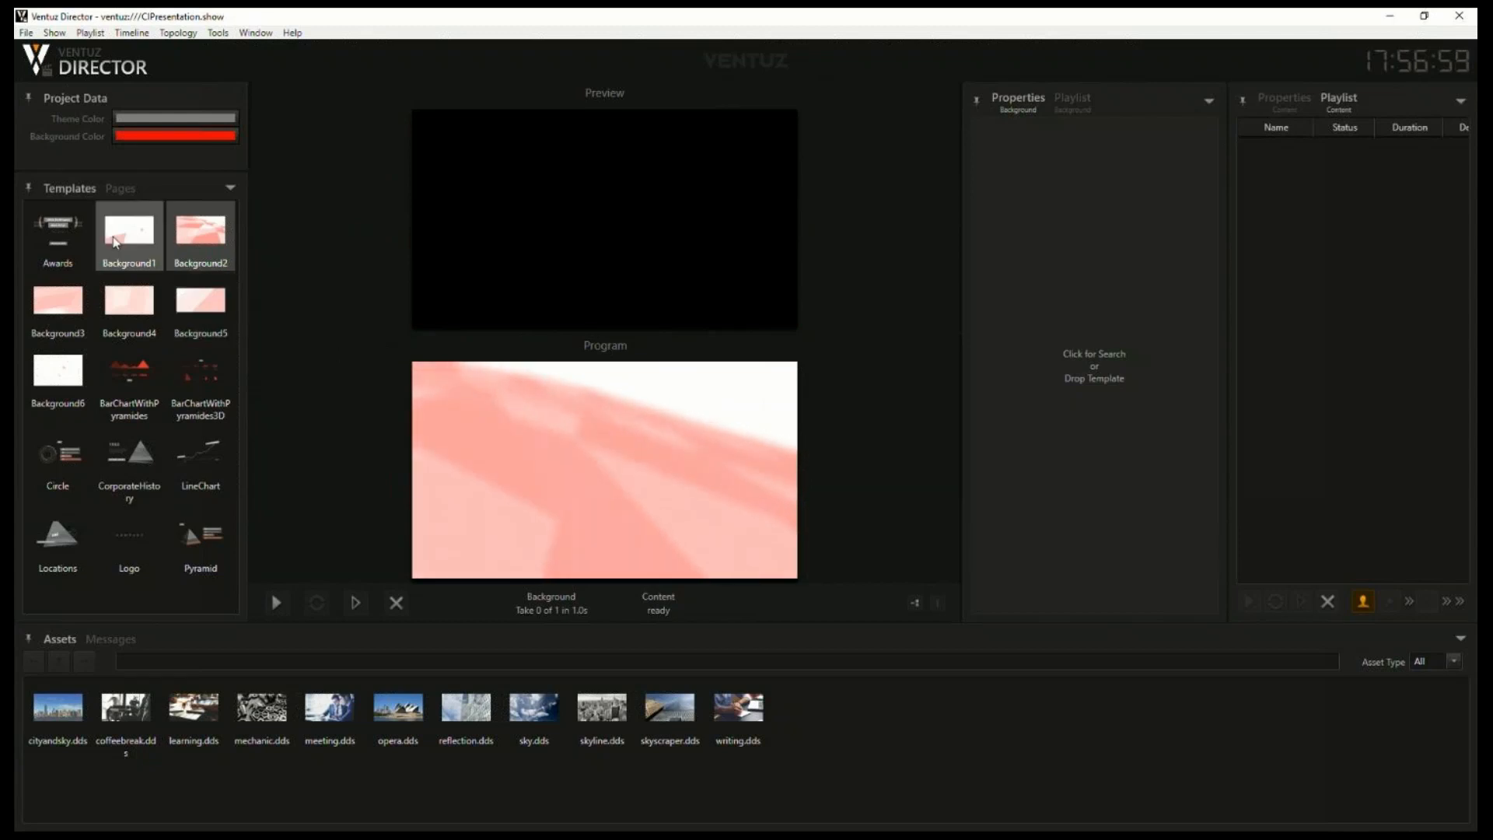
Fill the content playlist with the 3D Pyramides Gaming Console, Circle - Gaming Console, Circle - GoodSoft Products and COMPANY LOCATIONS pages
{"action": "left_click", "coordinate": [120, 189]}
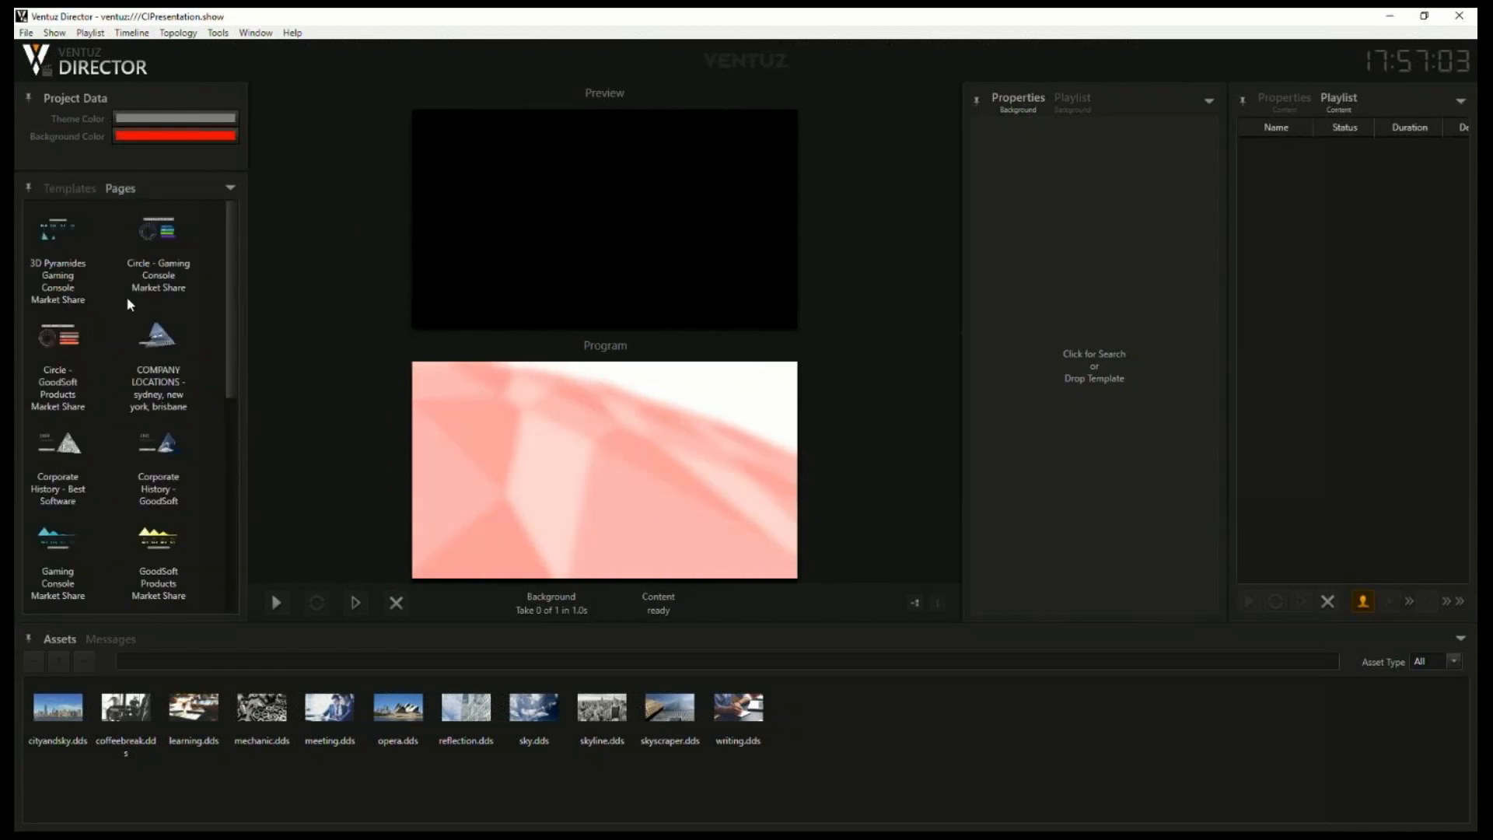
{"action": "mouse_move", "coordinate": [67, 243]}
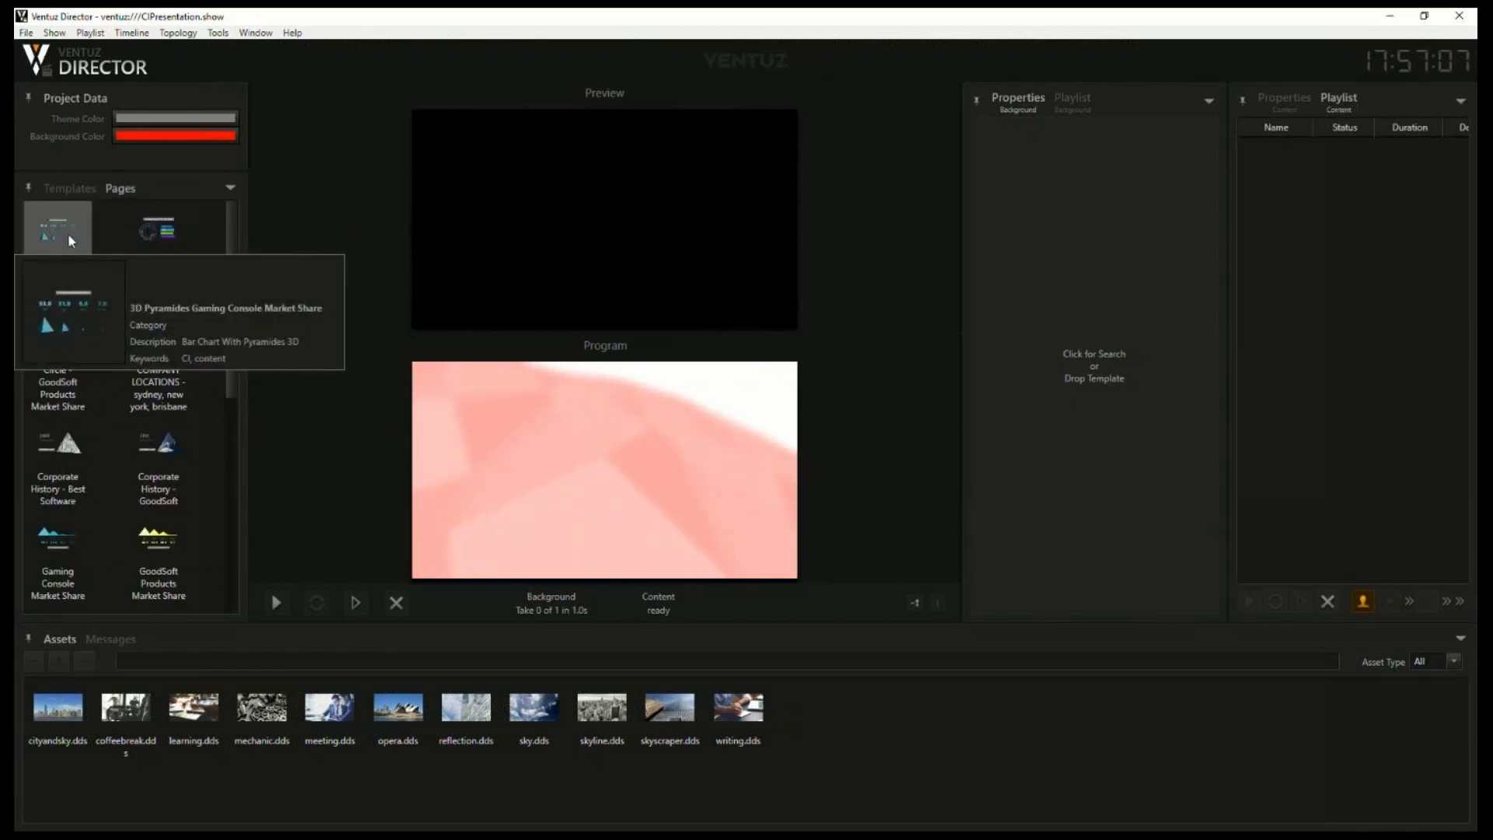
{"action": "left_click", "coordinate": [70, 188]}
{"action": "left_click", "coordinate": [120, 188]}
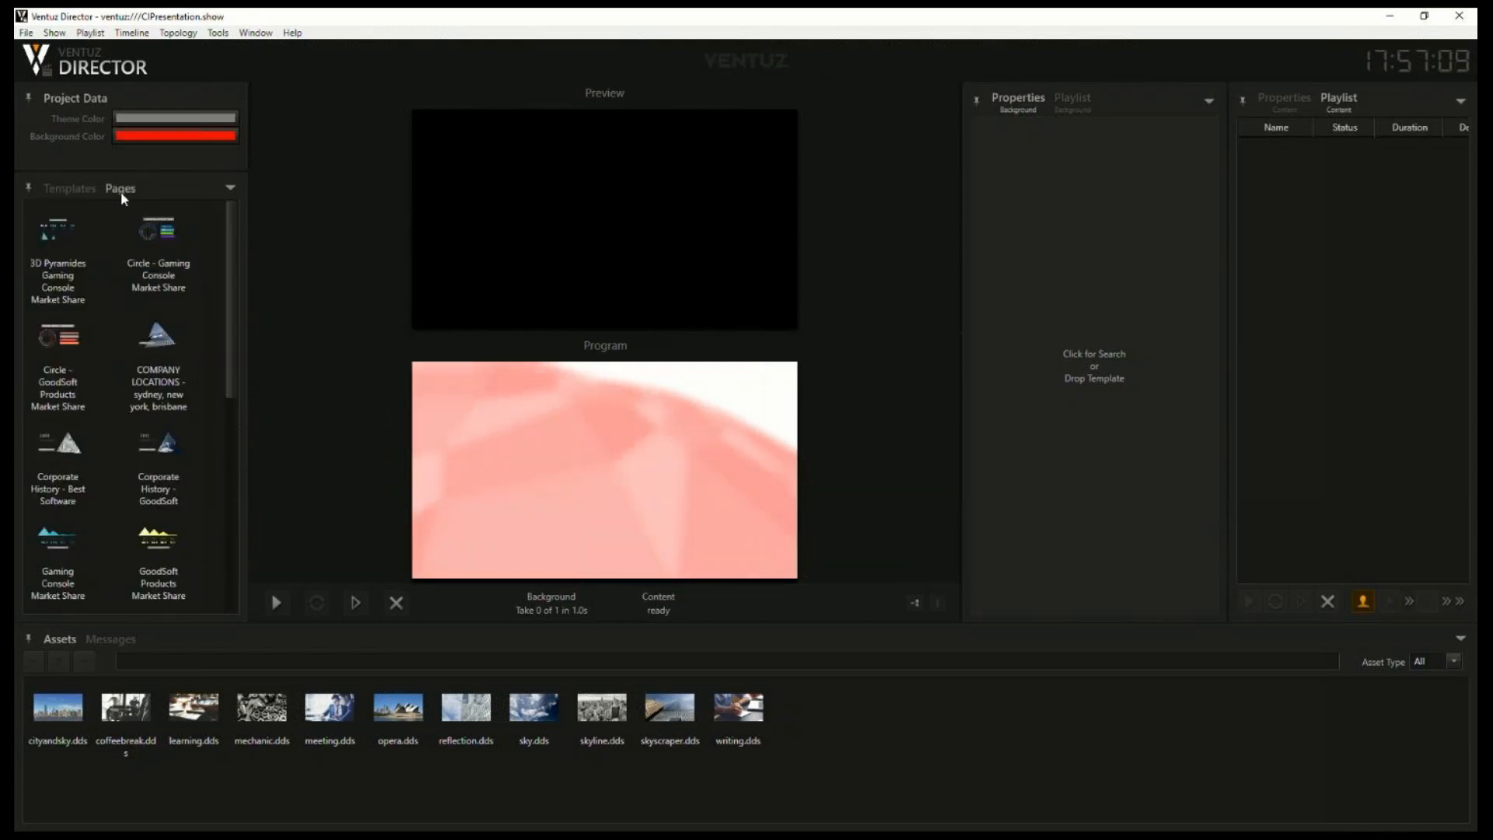
{"action": "mouse_move", "coordinate": [142, 246]}
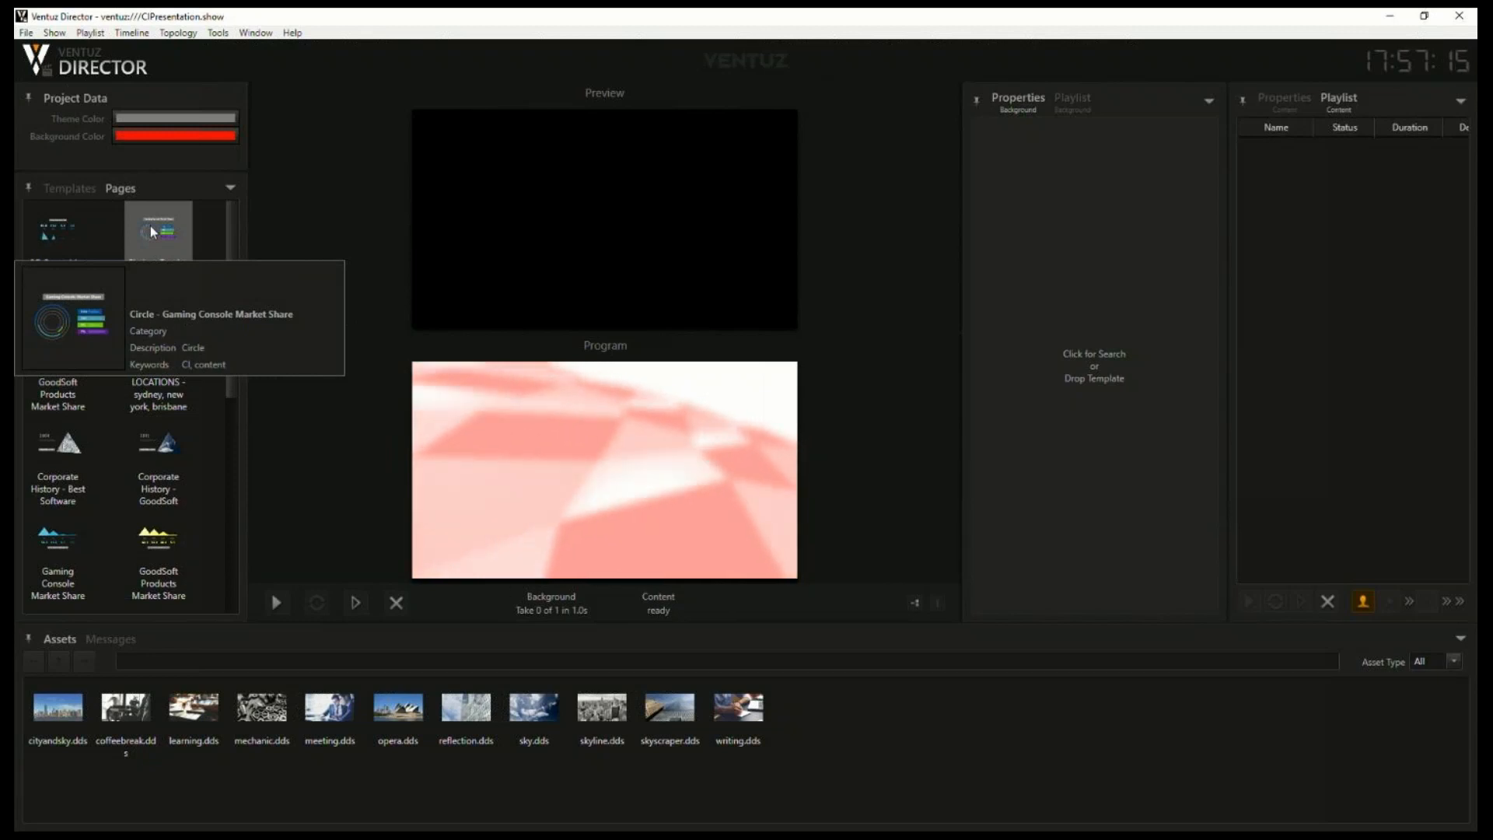
{"action": "left_click_drag", "start_coordinate": [84, 245], "coordinate": [1331, 227]}
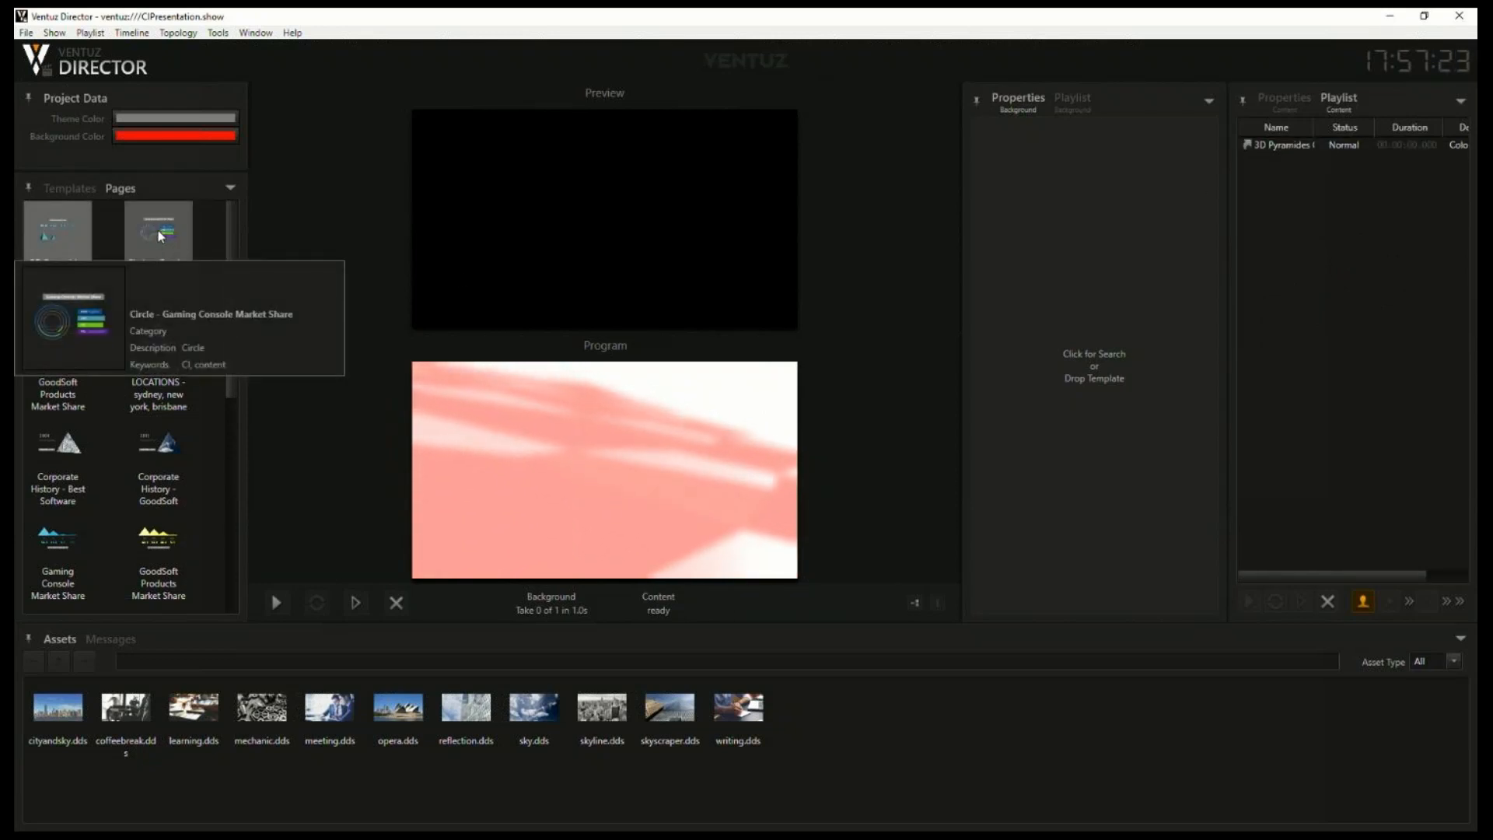
{"action": "left_click", "coordinate": [78, 187]}
{"action": "left_click", "coordinate": [119, 189]}
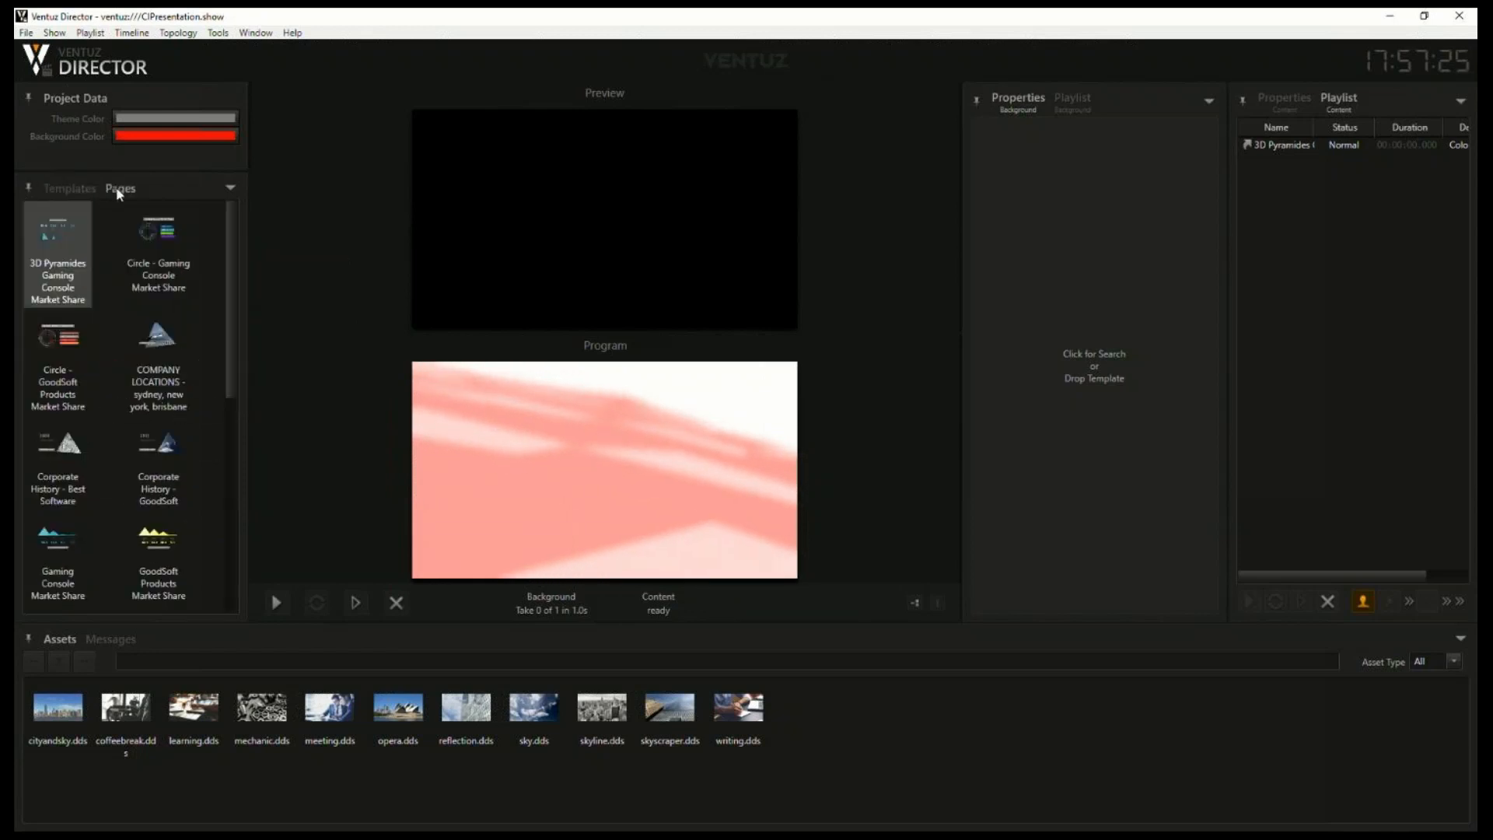
{"action": "left_click_drag", "start_coordinate": [146, 242], "coordinate": [1412, 268]}
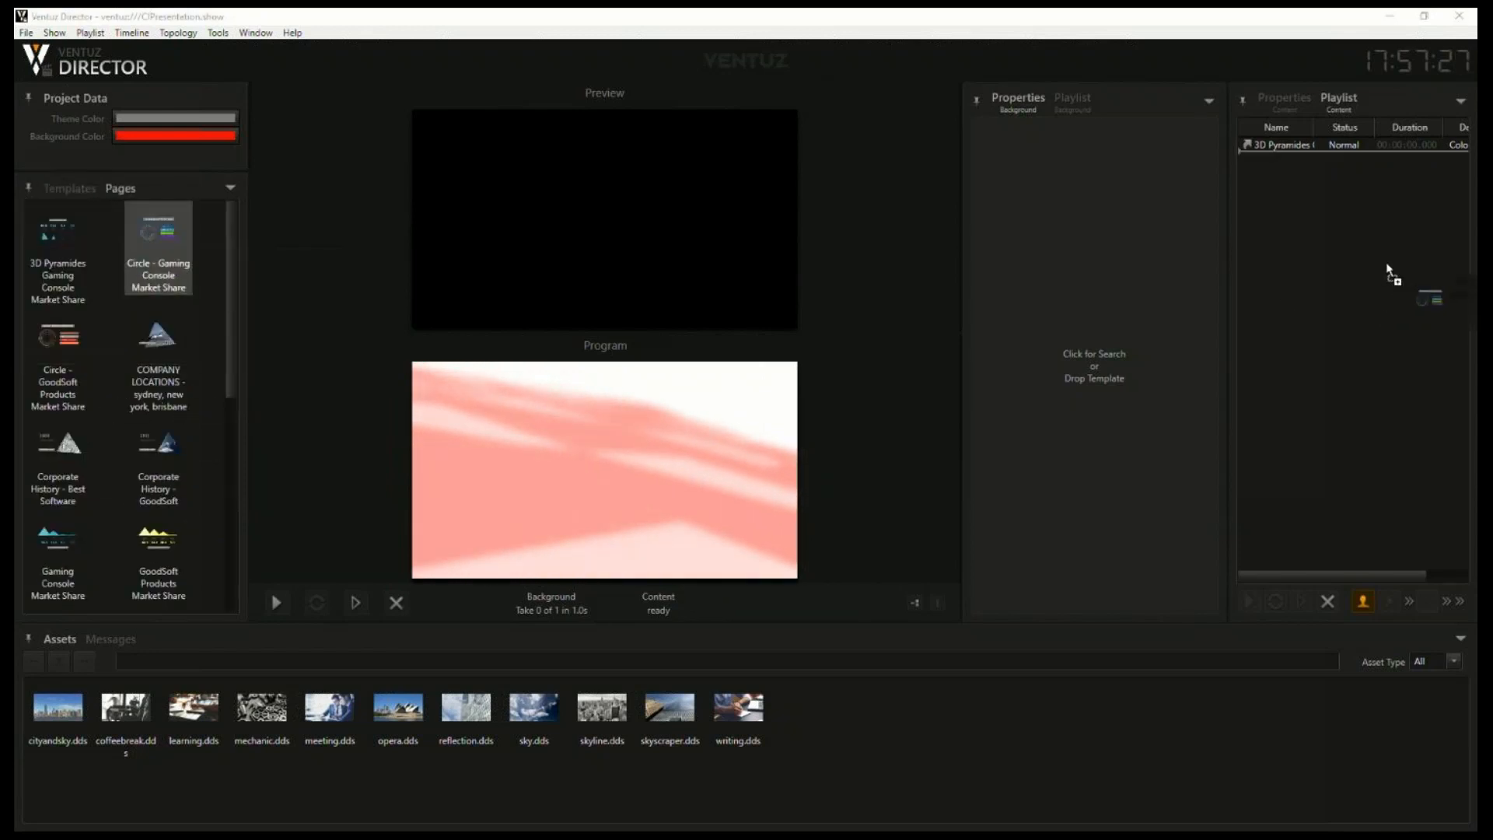
{"action": "left_click_drag", "start_coordinate": [139, 353], "coordinate": [1312, 339]}
Cue the 3D Pyramides Gaming Console Market Share page from the content playlist and take it on air
{"action": "double_click", "coordinate": [1284, 146]}
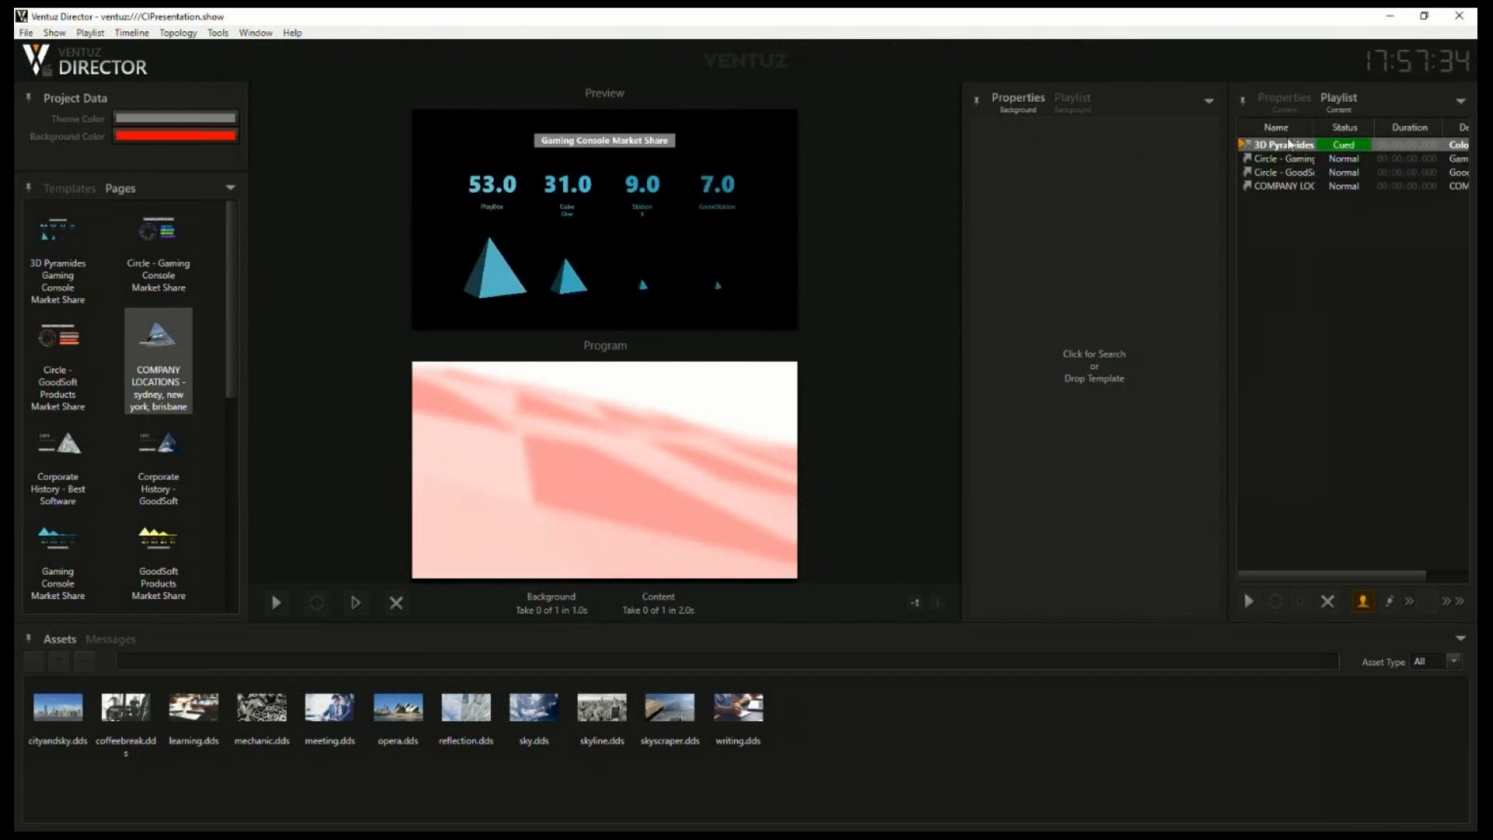
{"action": "left_click", "coordinate": [1248, 602]}
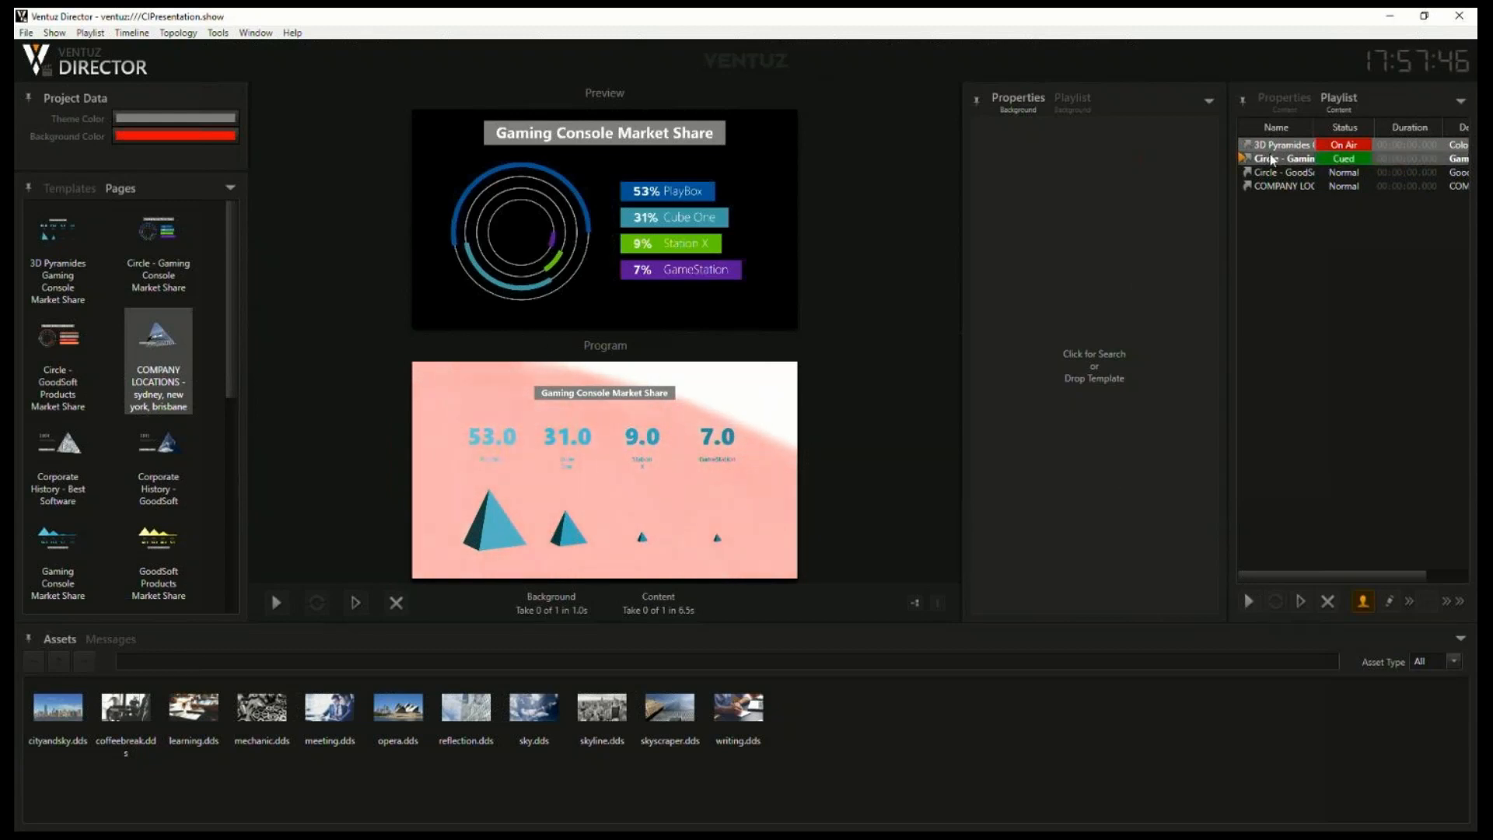
Set the Info1 label of the cued Circle - Gaming Console Market Share page to "Some Console" and take the page on air
{"action": "left_click", "coordinate": [1284, 98]}
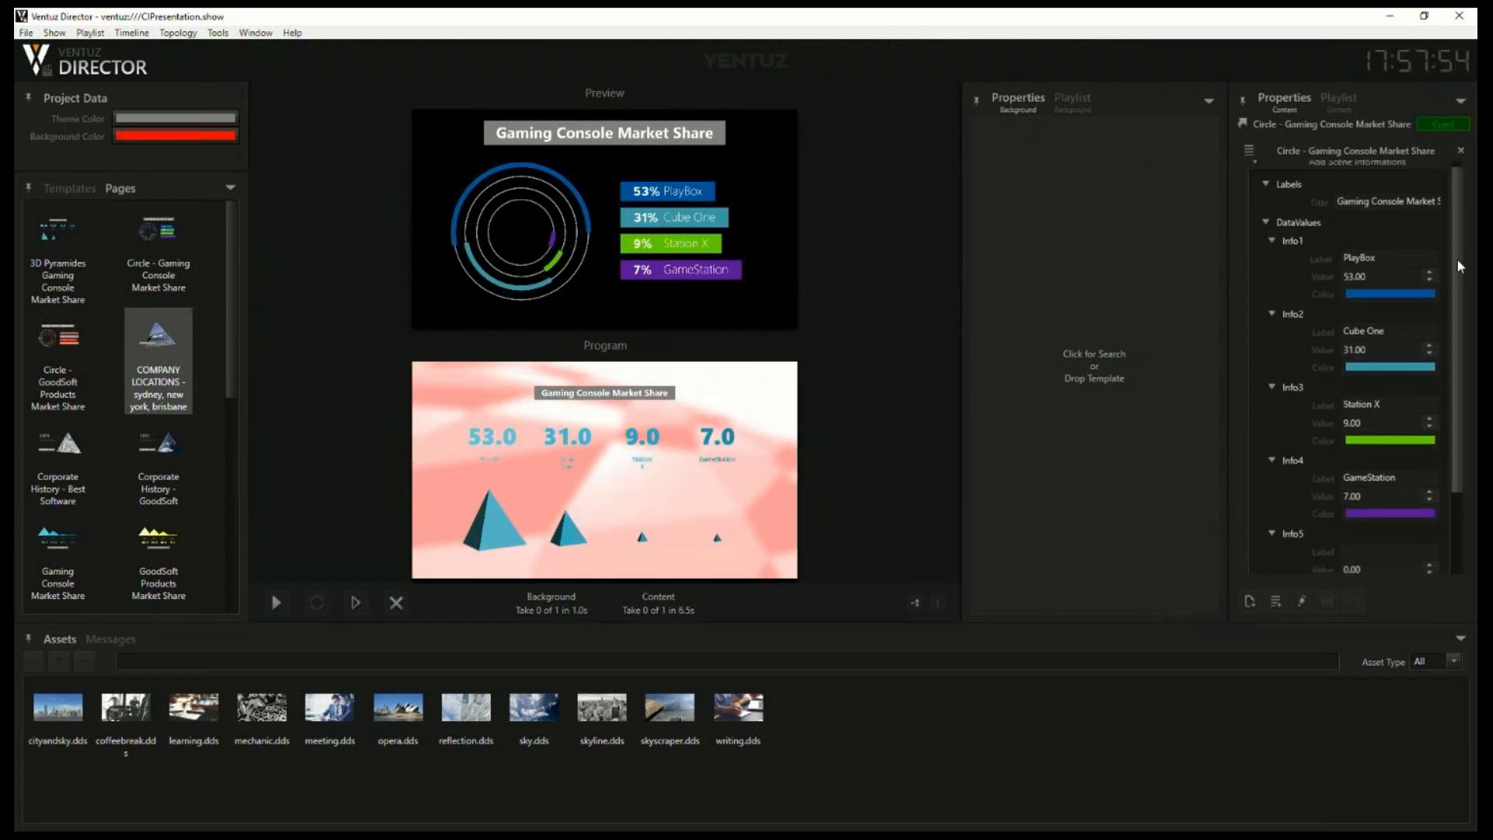
{"action": "left_click_drag", "start_coordinate": [1457, 245], "coordinate": [1458, 282]}
{"action": "scroll", "coordinate": [1388, 273], "scroll_direction": "up", "scroll_amount": 2}
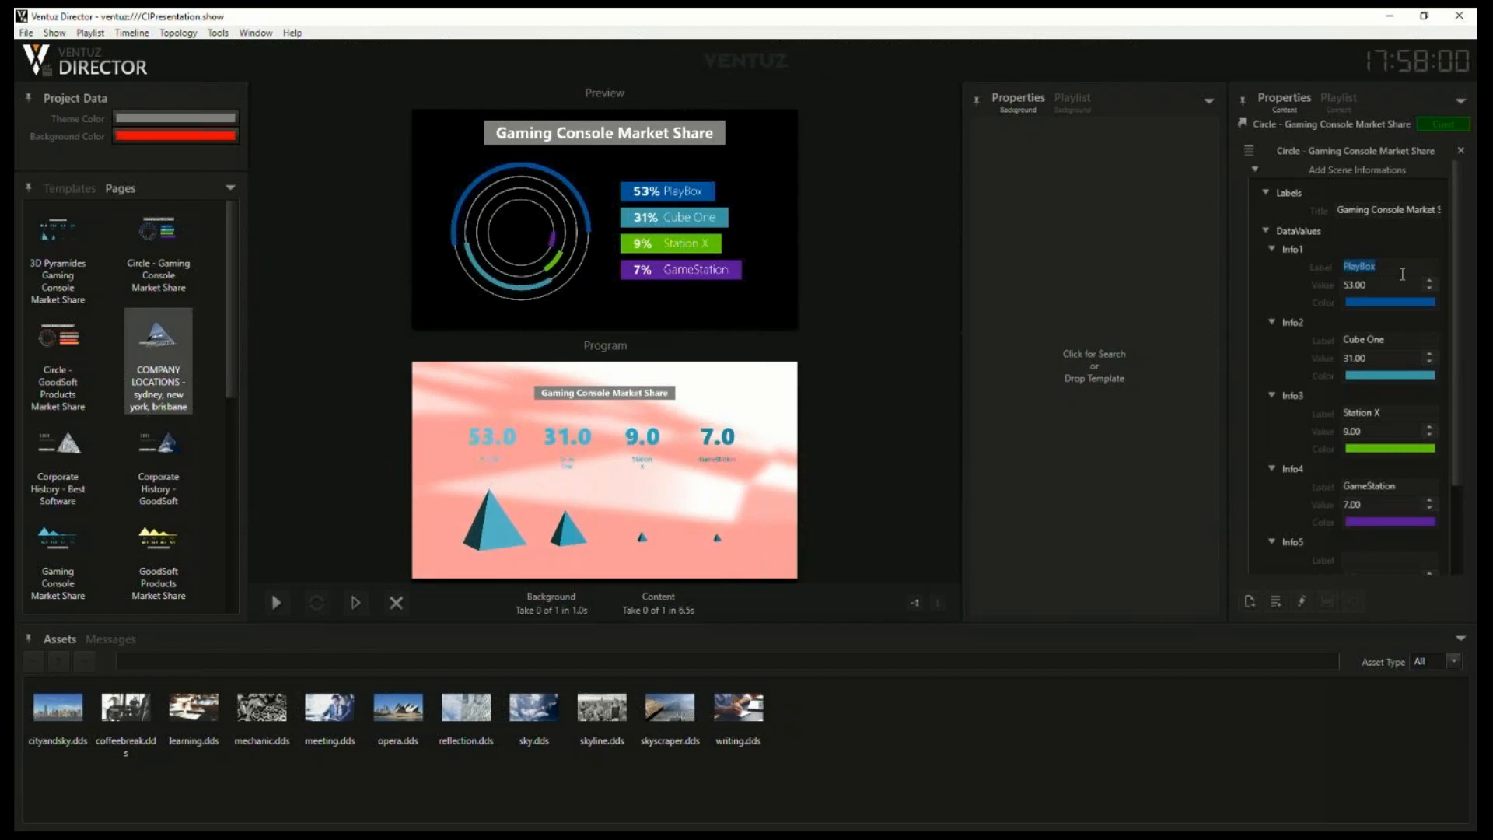
{"action": "type", "text": "Some Console"}
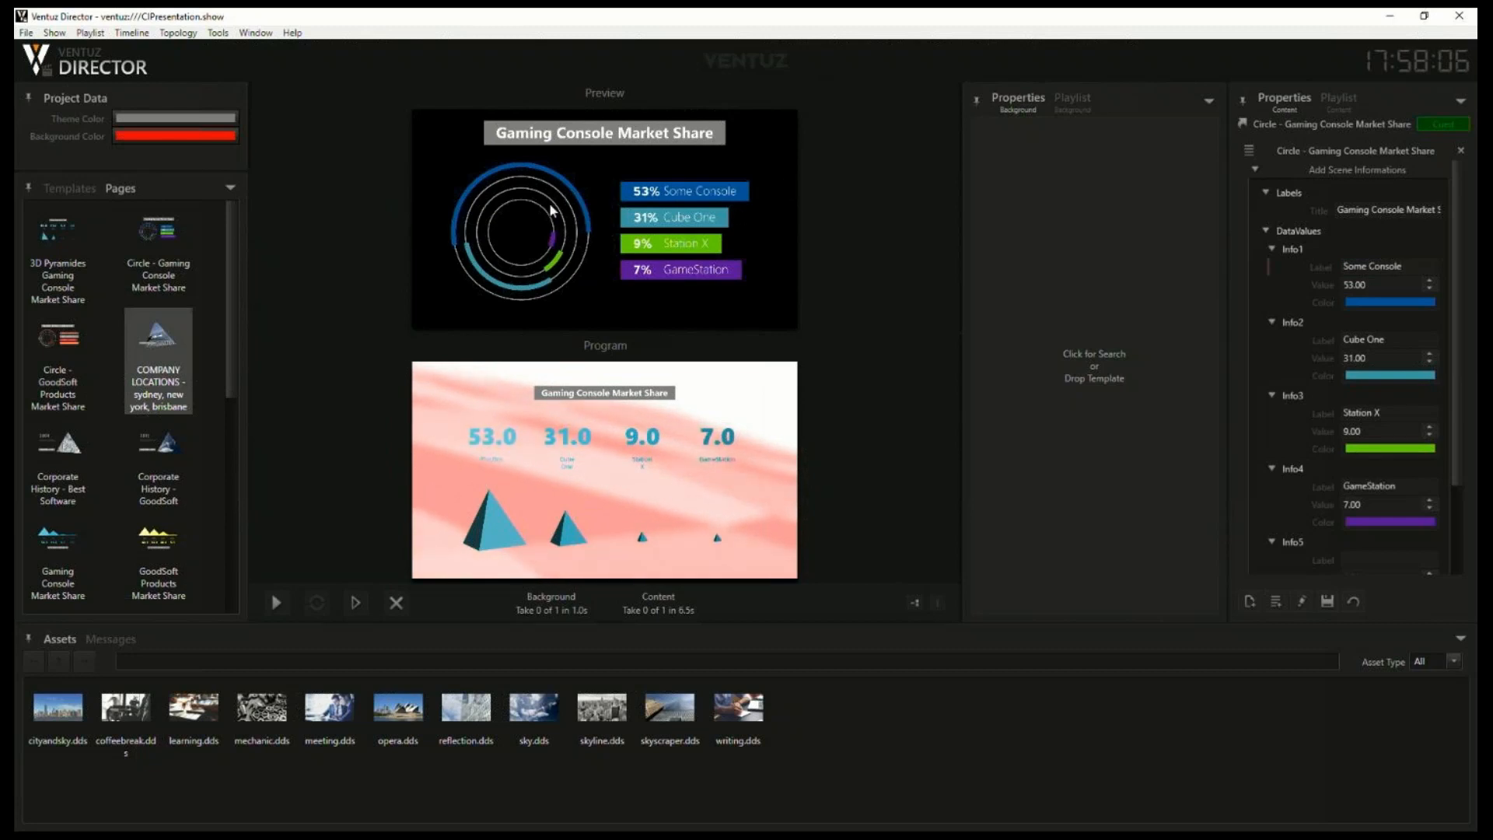
{"action": "left_click", "coordinate": [1339, 105]}
{"action": "left_click", "coordinate": [1248, 602]}
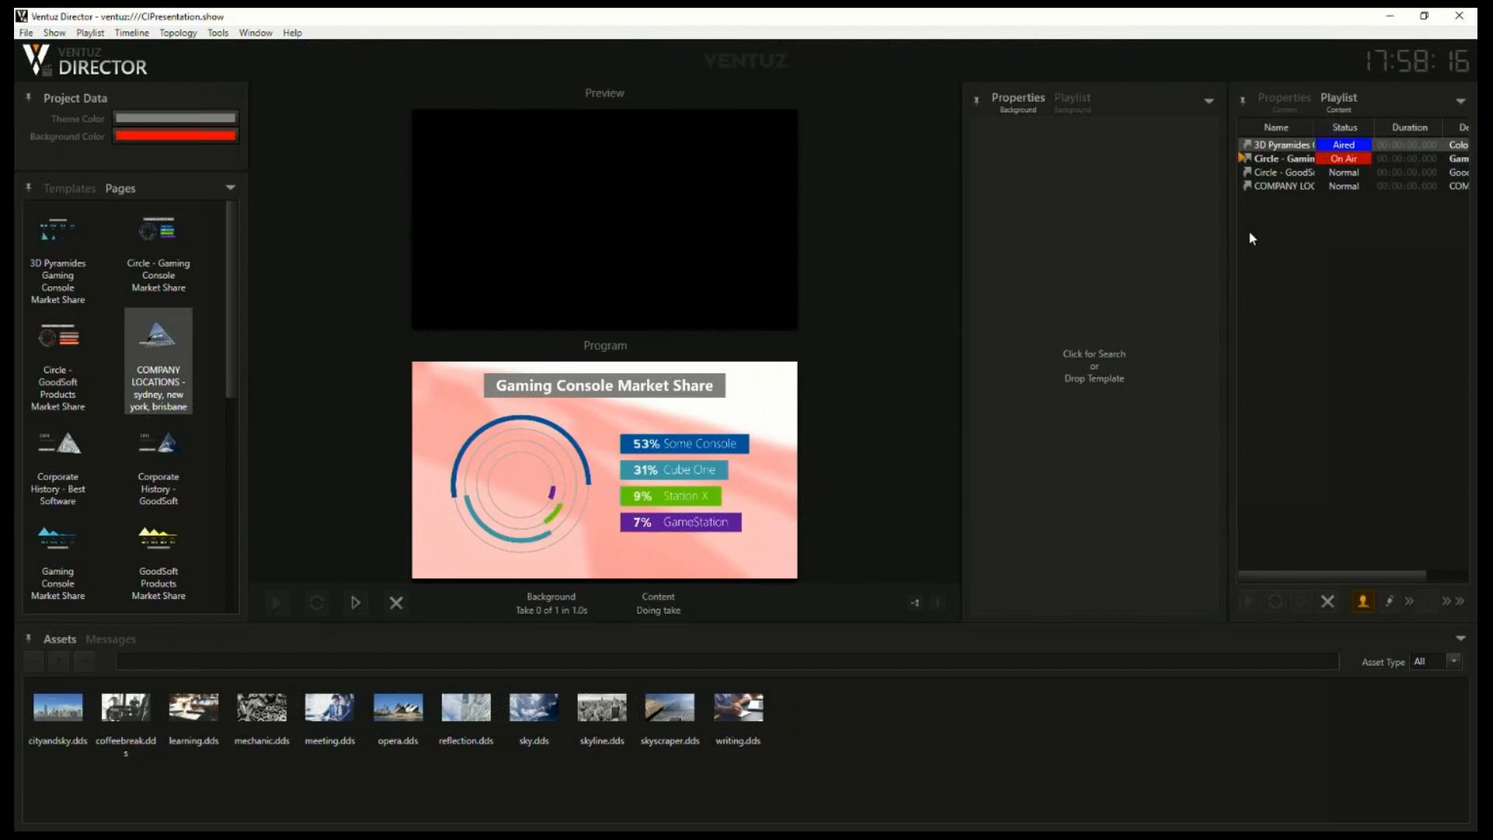
Take the Circle - GoodSoft Products Market Share page on air and open the title of the cued COMPANY LOCATIONS page for editing
{"action": "left_click", "coordinate": [1278, 172]}
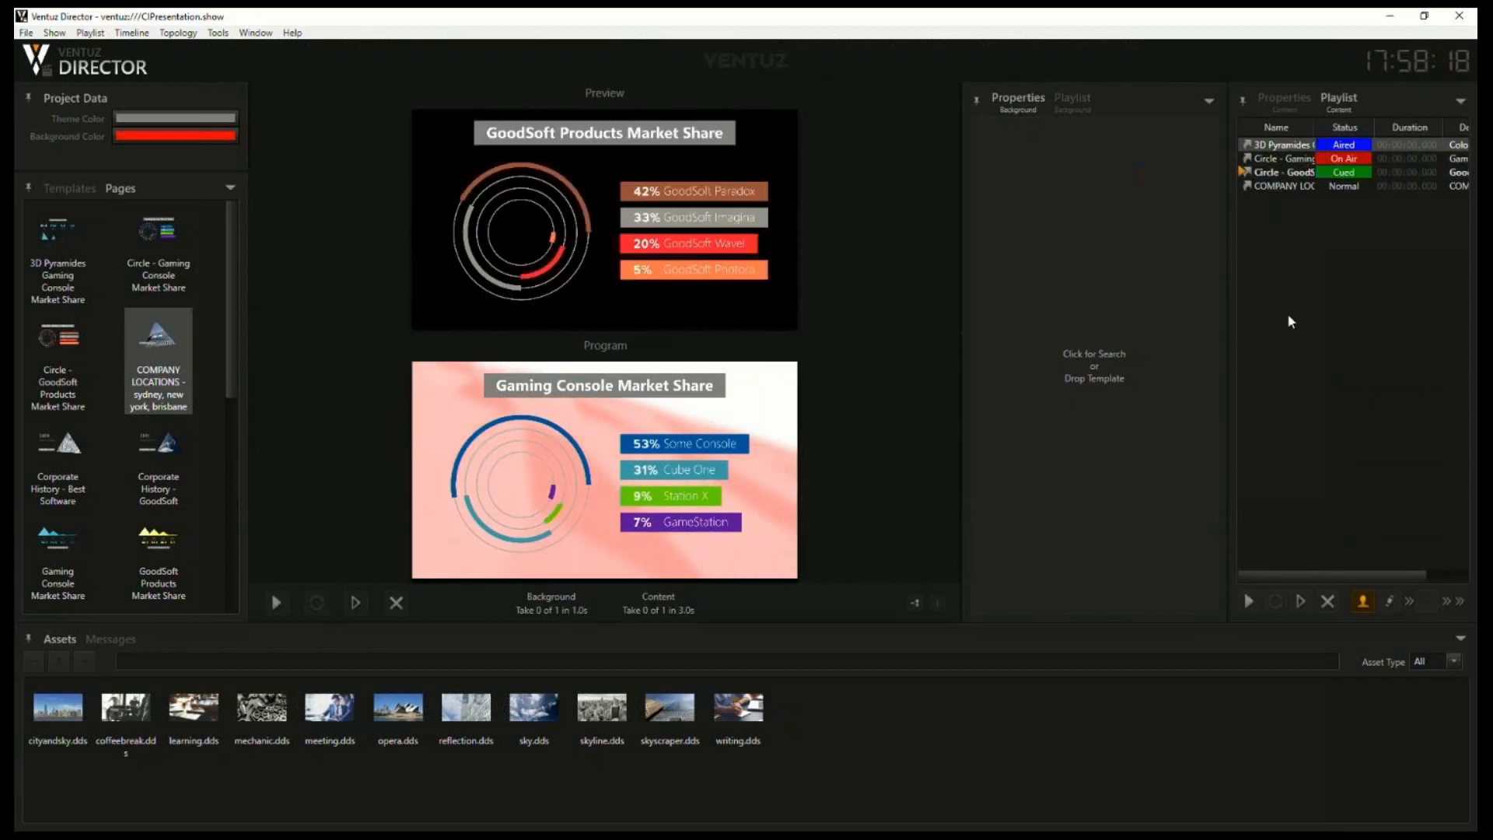
{"action": "left_click", "coordinate": [1250, 603]}
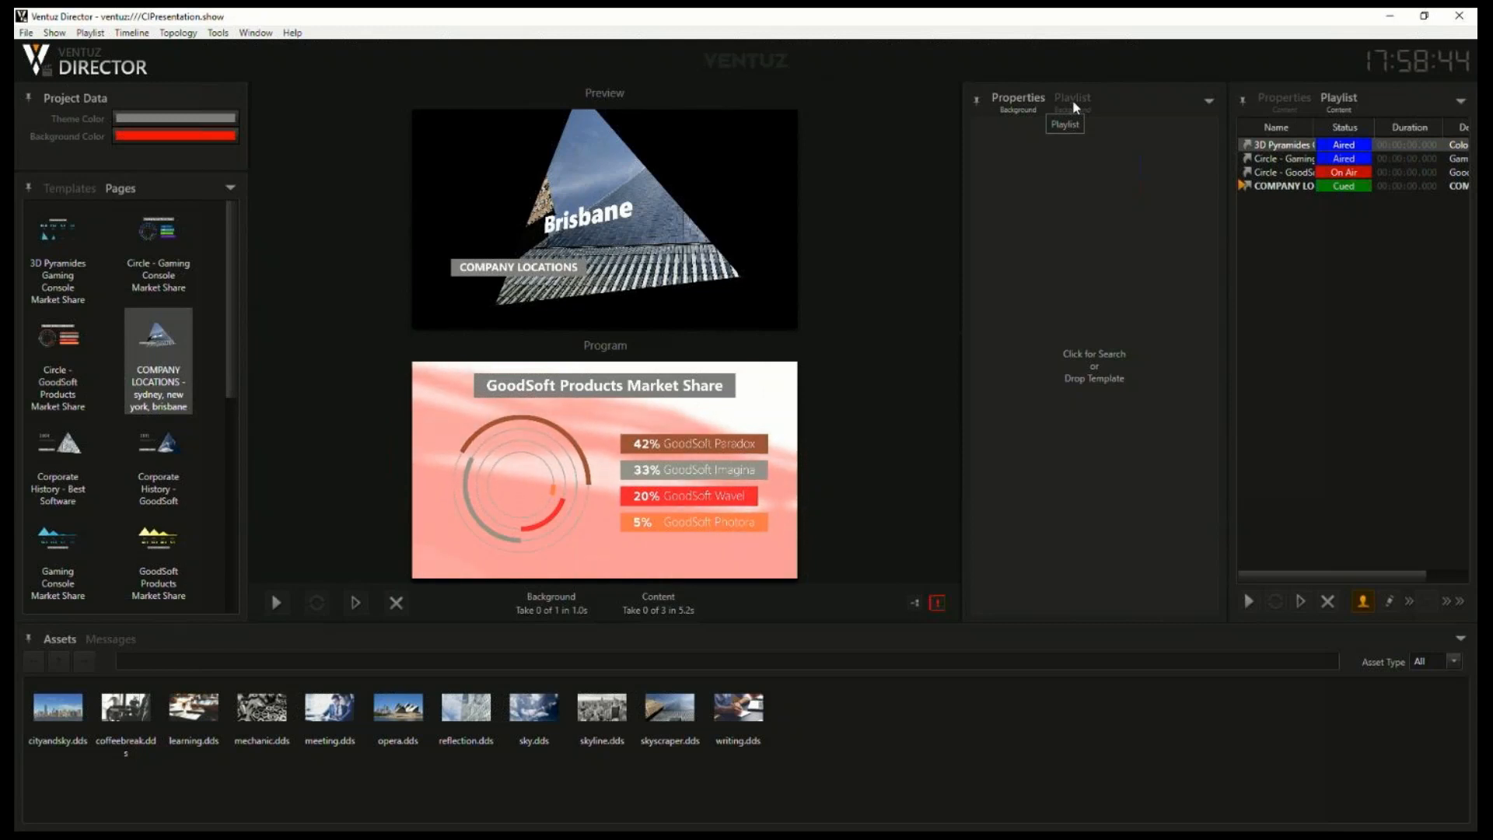
{"action": "left_click", "coordinate": [1291, 97]}
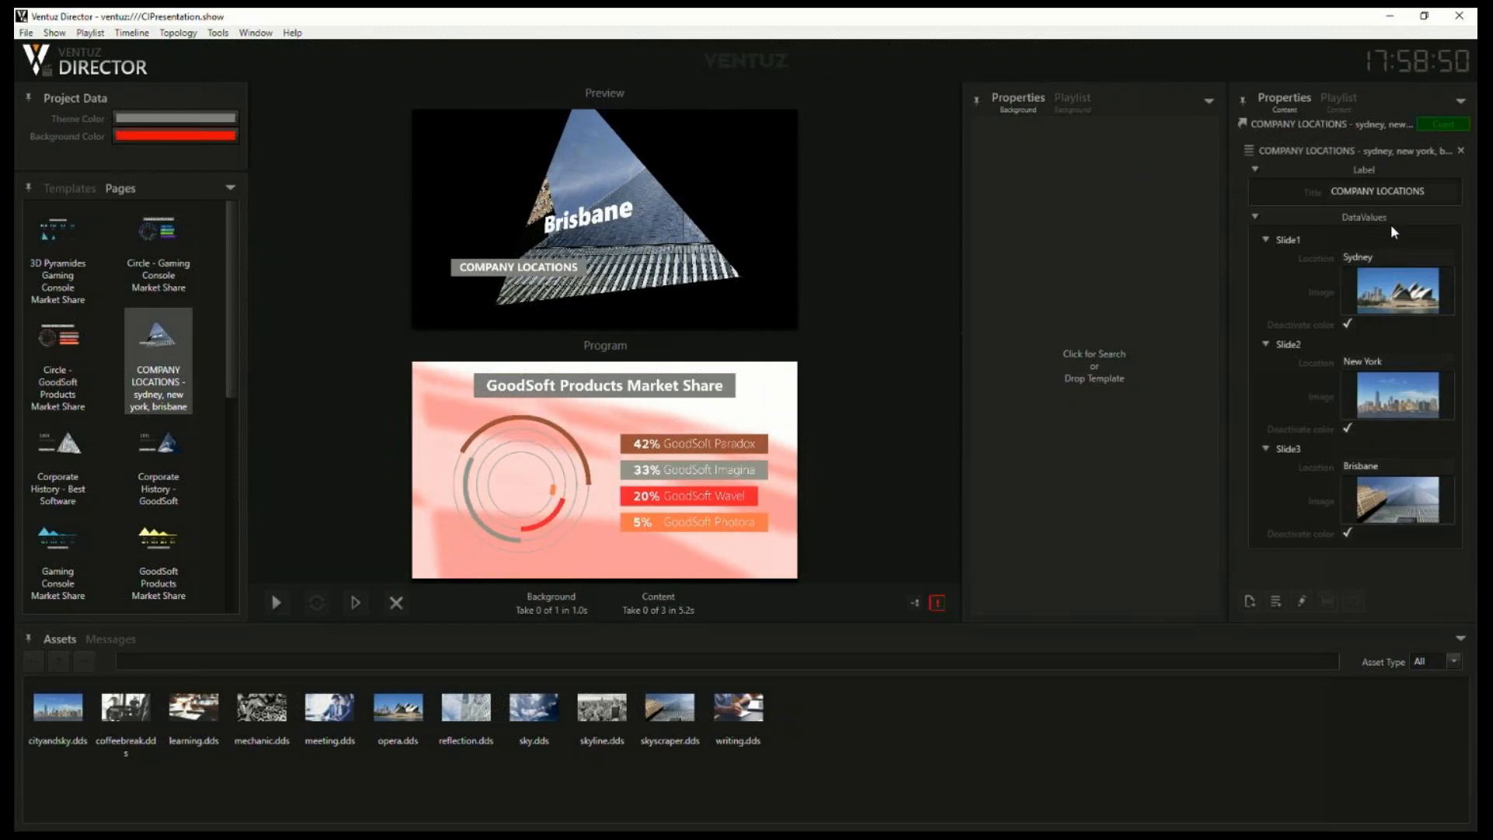
{"action": "left_click", "coordinate": [1443, 198]}
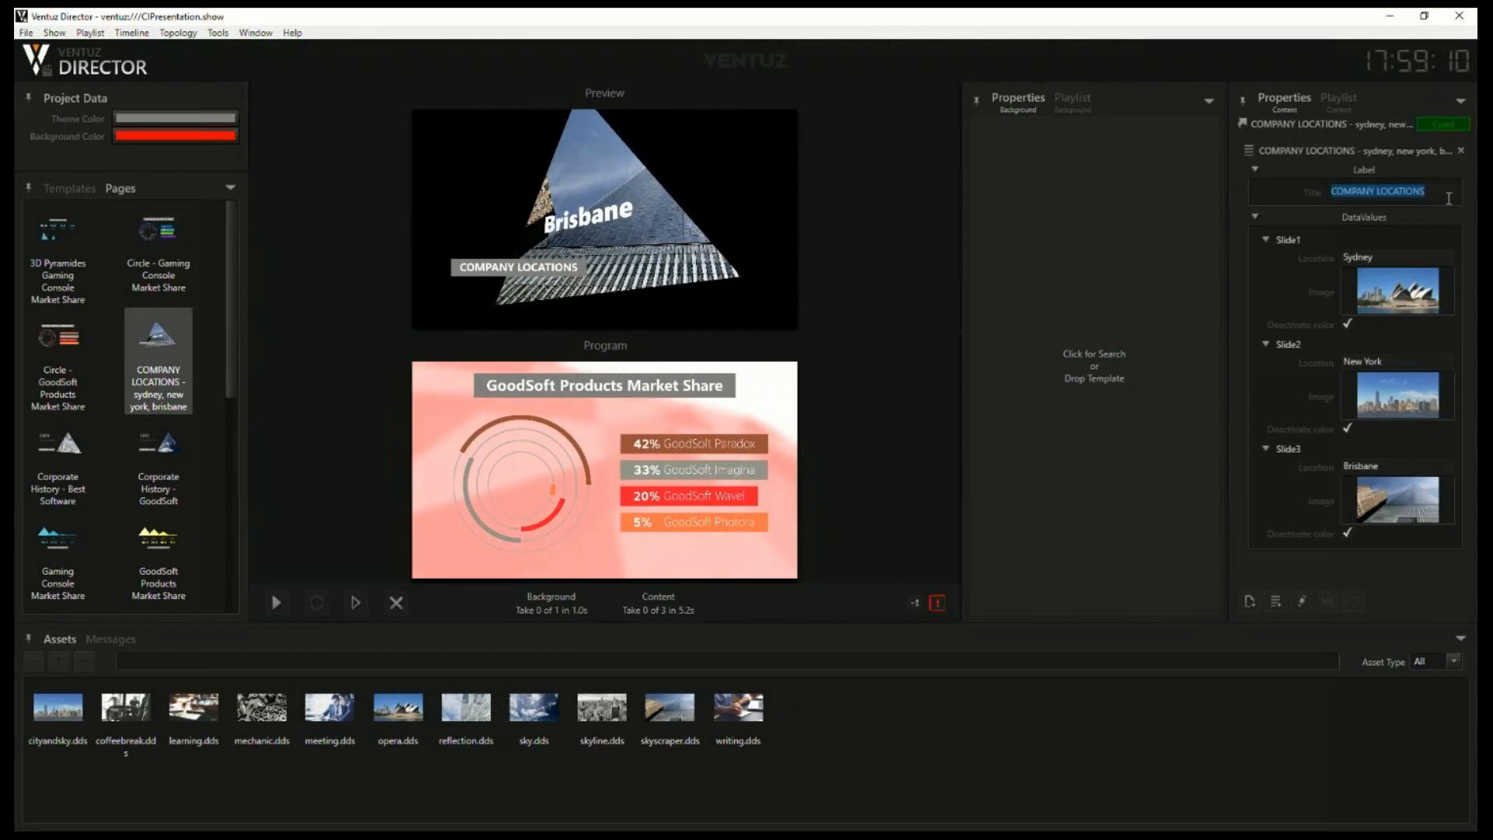
Close the application while the show is running, with the option to also stop the Runtime enabled
{"action": "left_click", "coordinate": [1460, 17]}
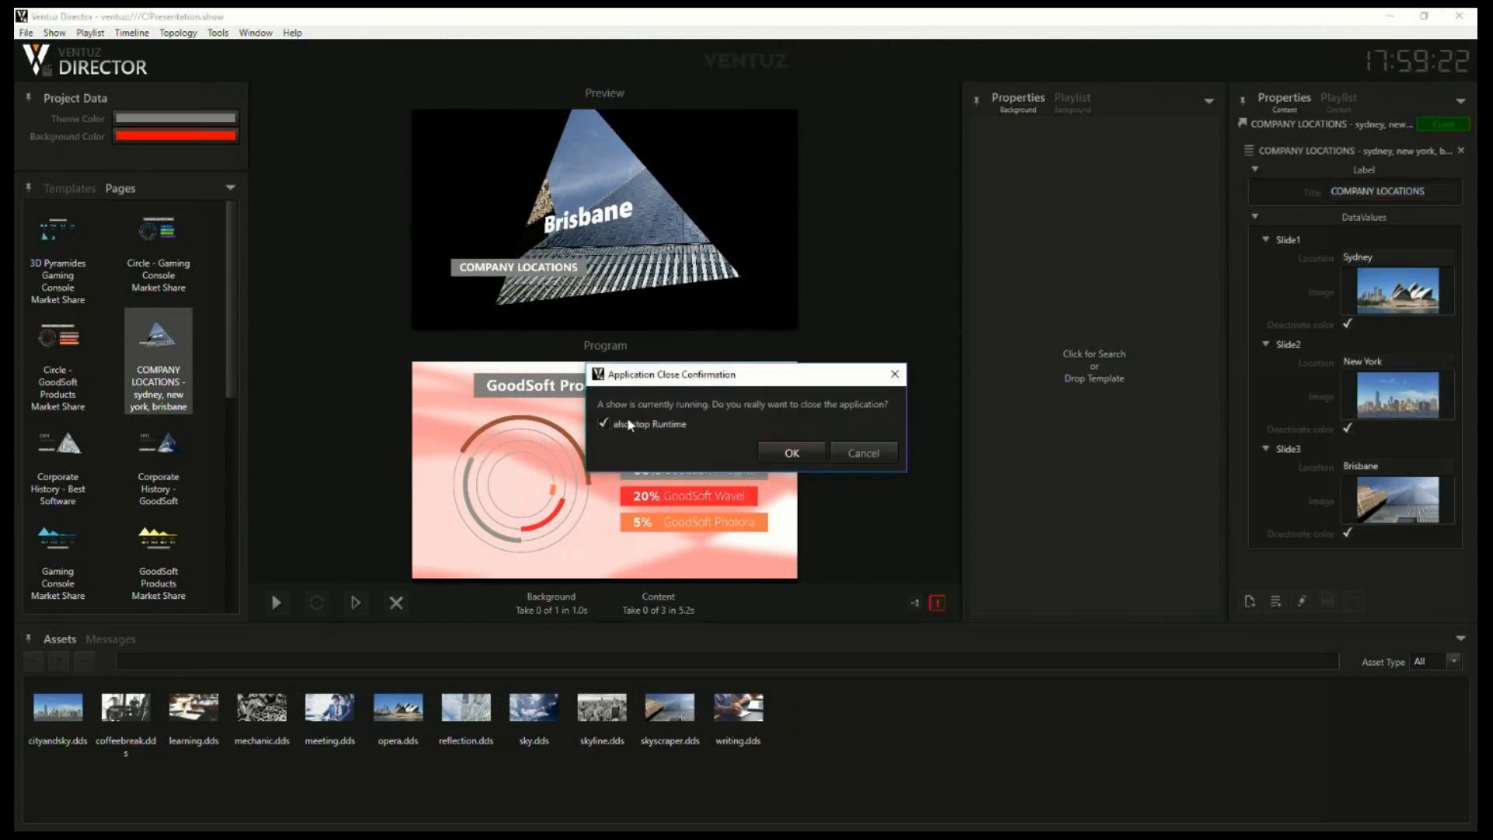
{"action": "left_click", "coordinate": [800, 455]}
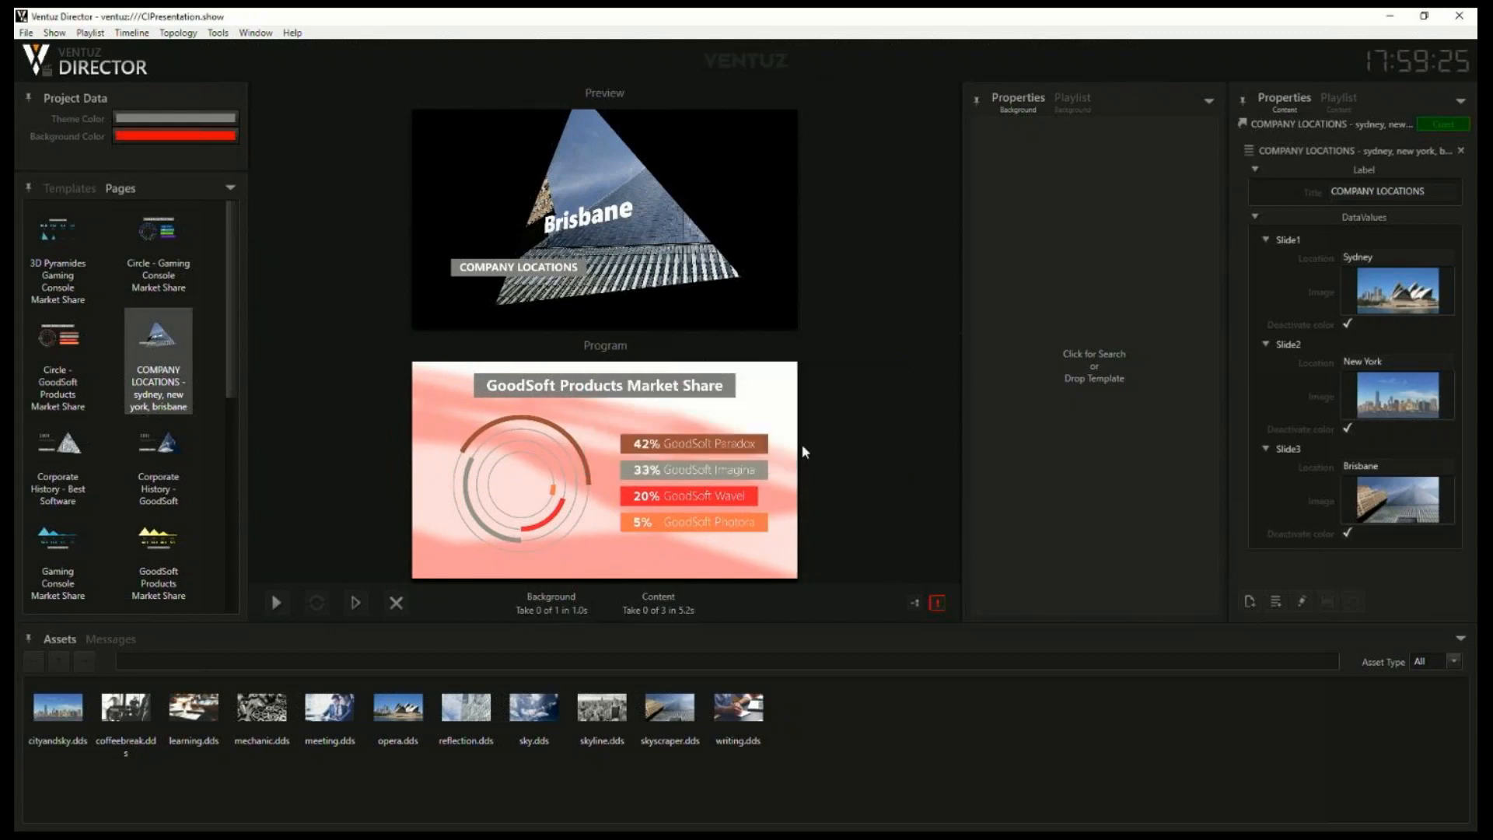
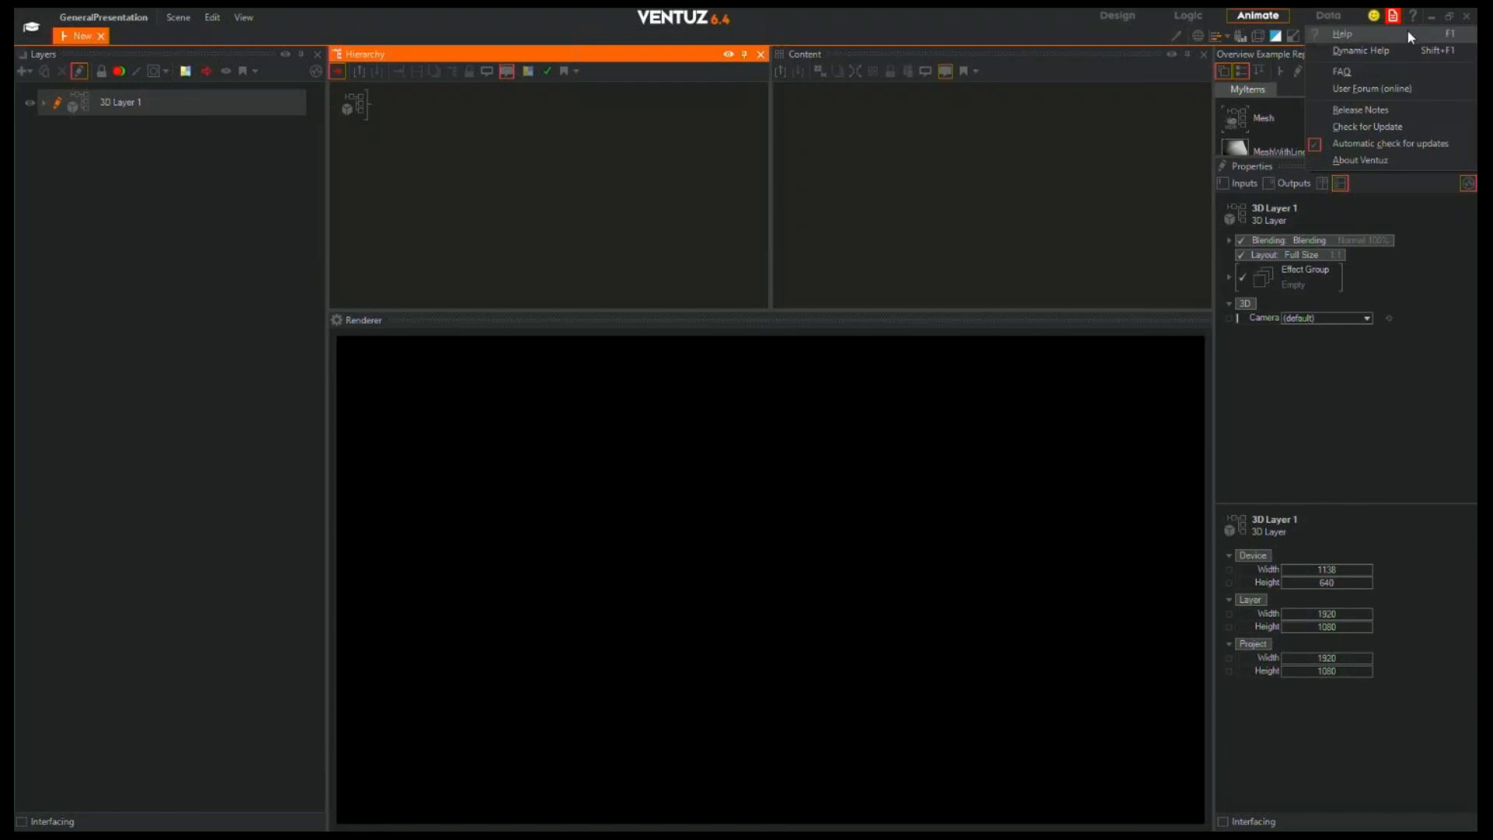
Open the user manual from Ventuz Designer in a maximized window and look through its start page and article index
{"action": "left_click", "coordinate": [1406, 33]}
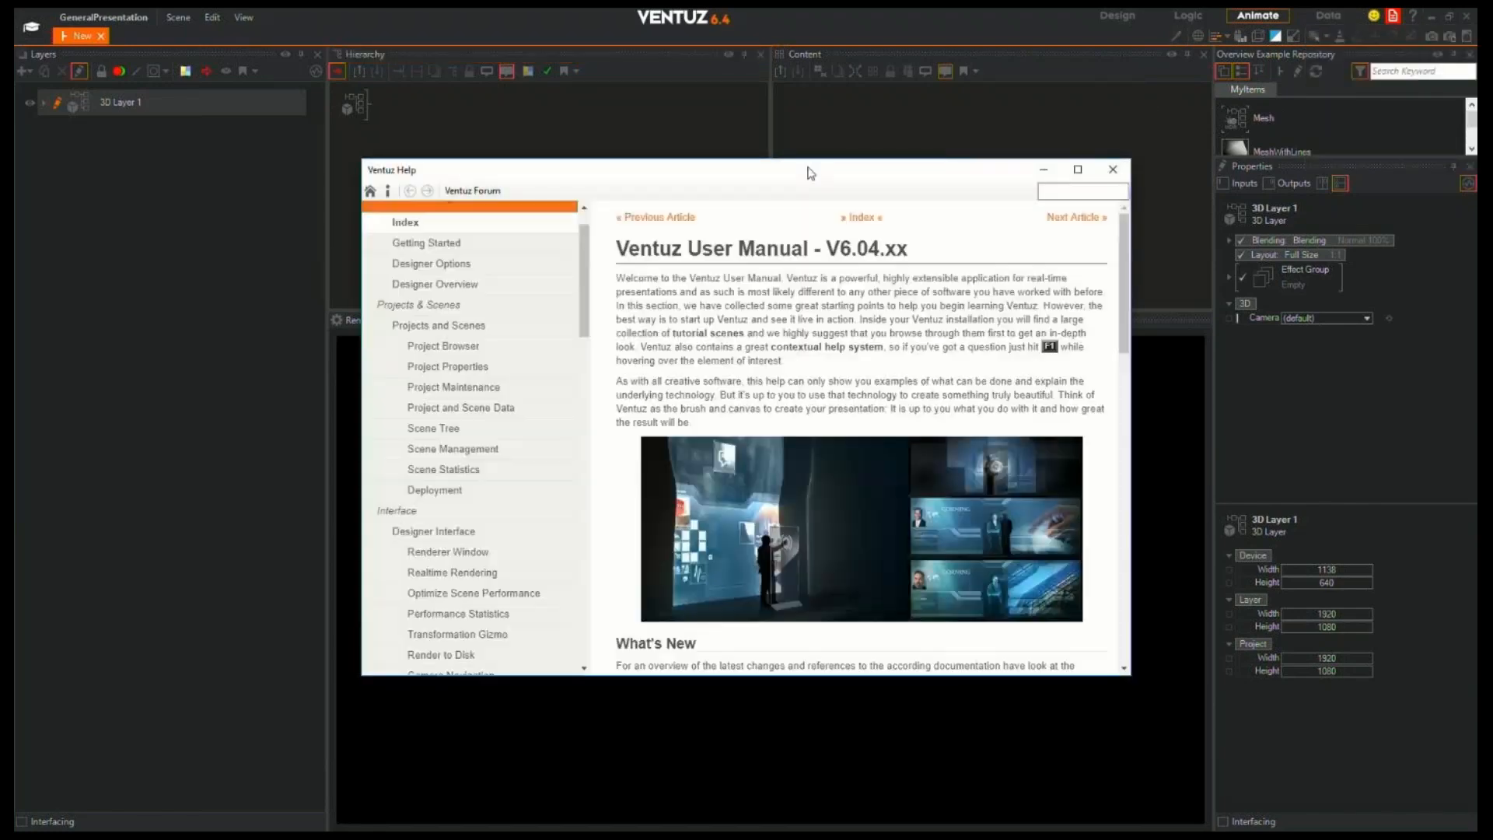
{"action": "double_click", "coordinate": [810, 173]}
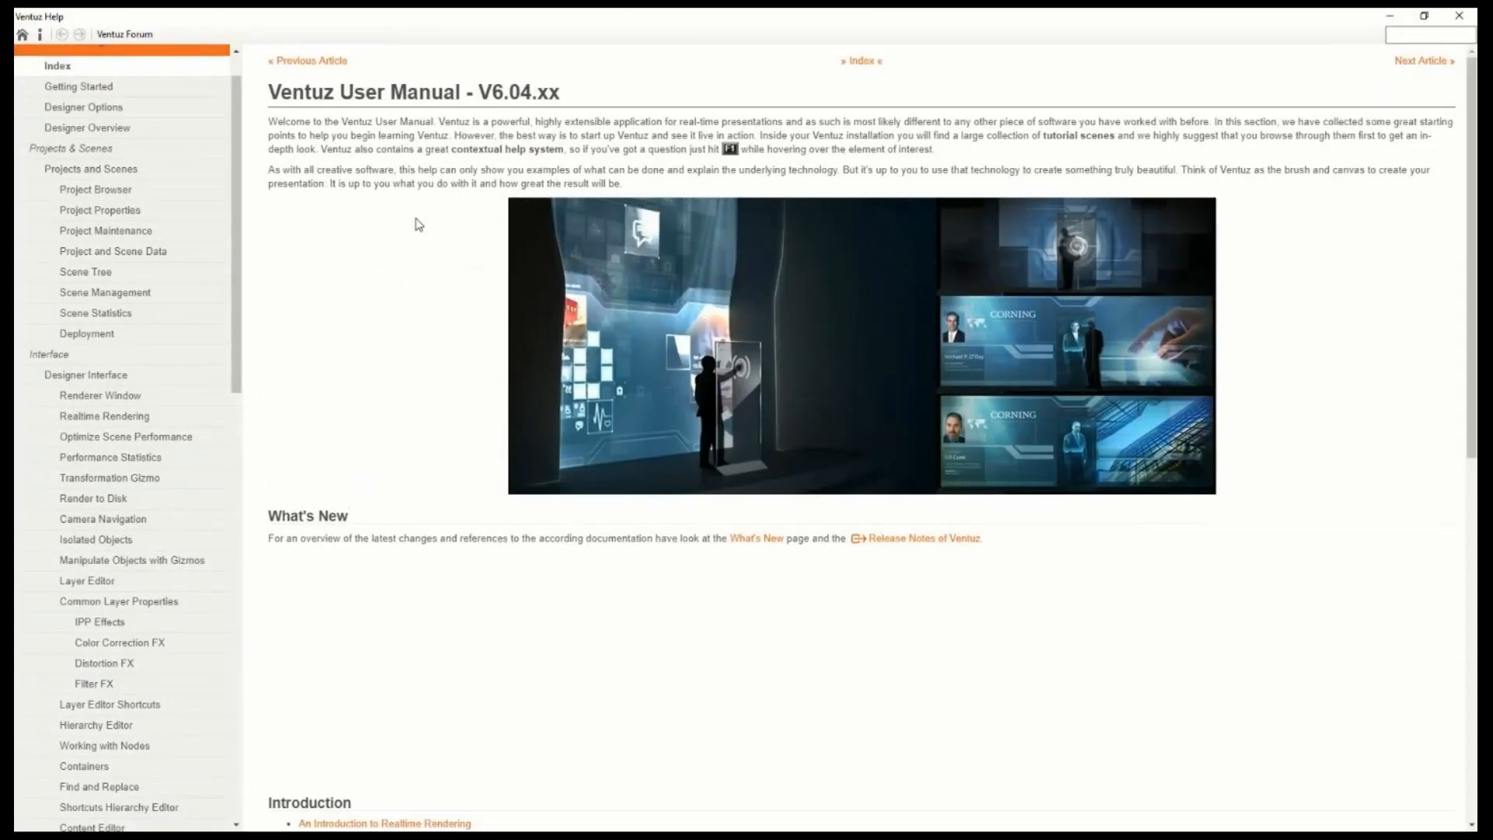
{"action": "scroll", "coordinate": [418, 223], "scroll_direction": "down", "scroll_amount": 4}
{"action": "scroll", "coordinate": [417, 223], "scroll_direction": "down", "scroll_amount": 5}
{"action": "scroll", "coordinate": [589, 426], "scroll_direction": "up", "scroll_amount": 9}
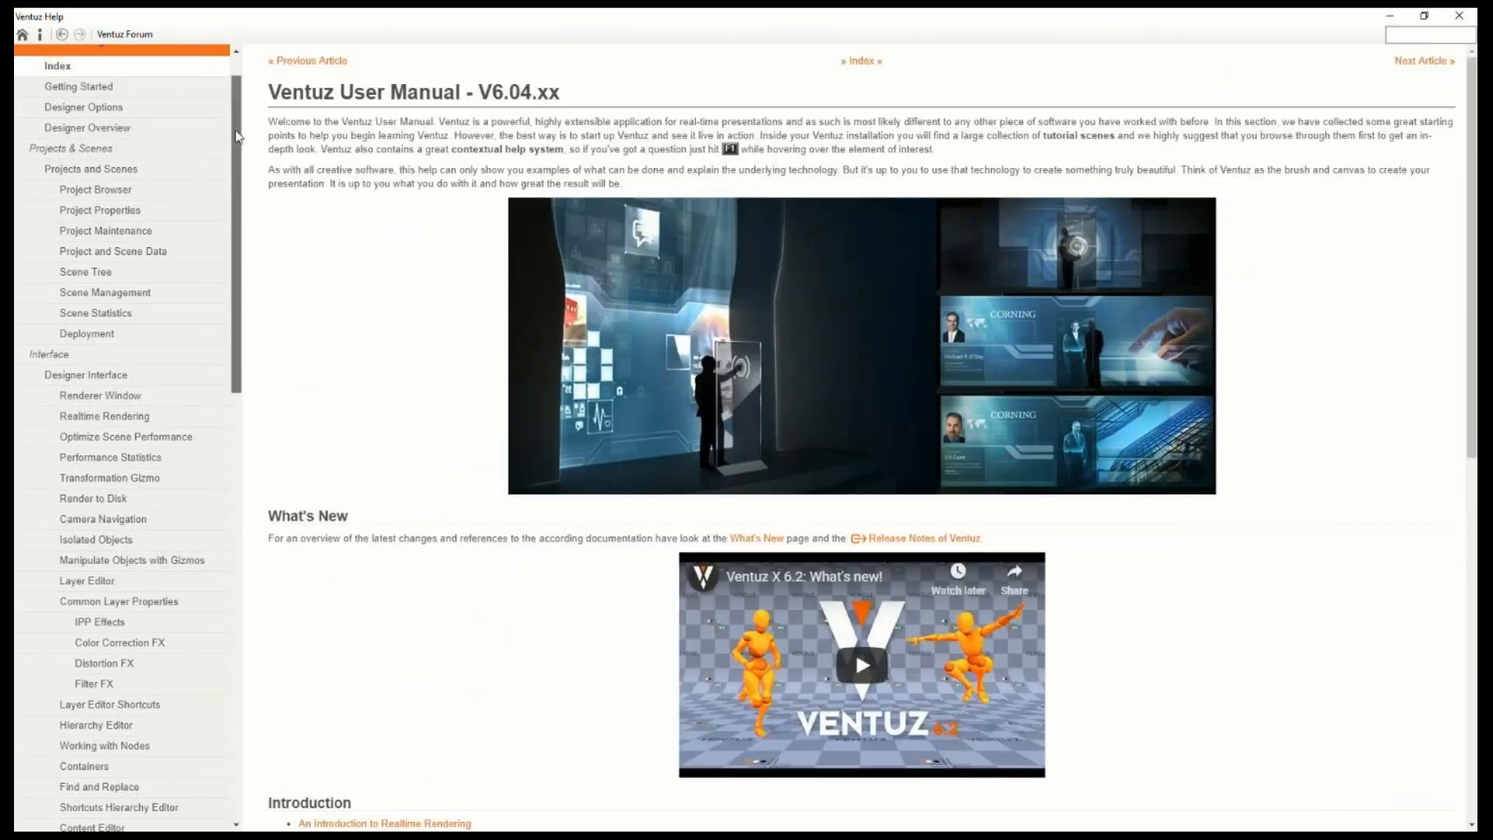
{"action": "scroll", "coordinate": [66, 115], "scroll_direction": "up", "scroll_amount": 1}
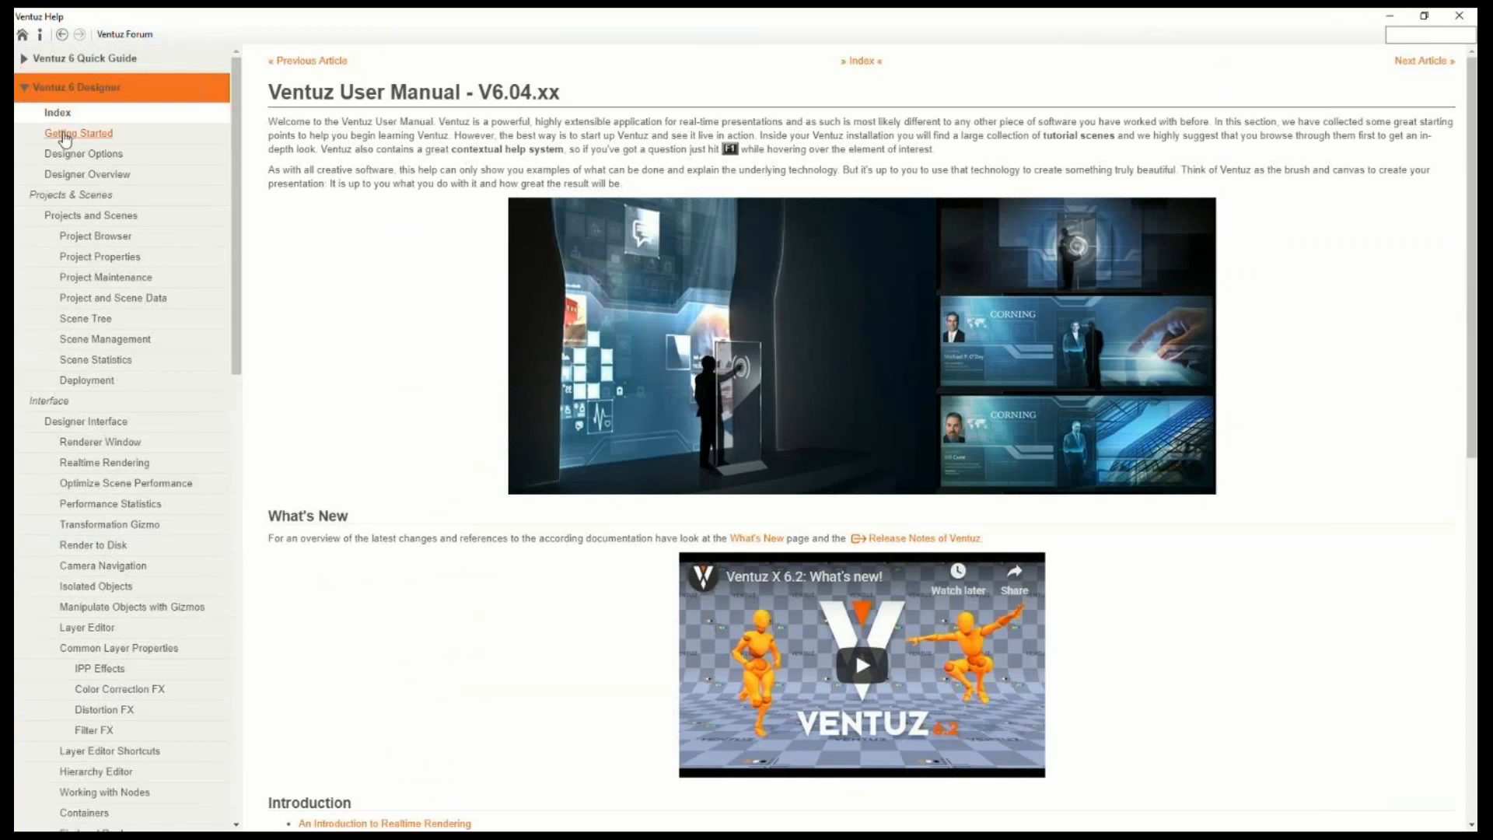
View the Getting Started article and the Simple Control article in the Ventuz 6 Node Reference
{"action": "left_click", "coordinate": [77, 134]}
{"action": "scroll", "coordinate": [71, 115], "scroll_direction": "up", "scroll_amount": 1}
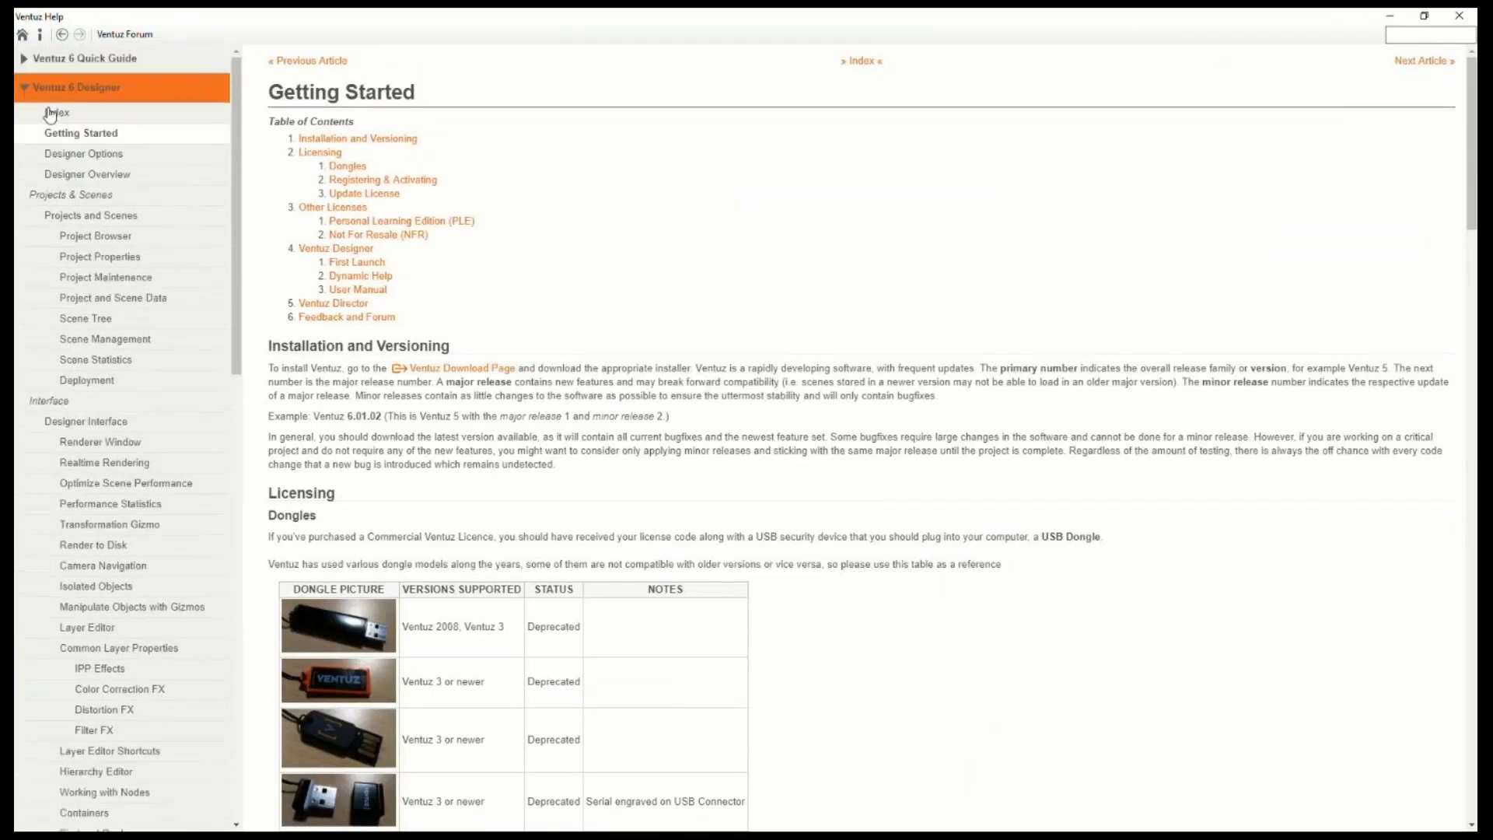
{"action": "left_click", "coordinate": [70, 87]}
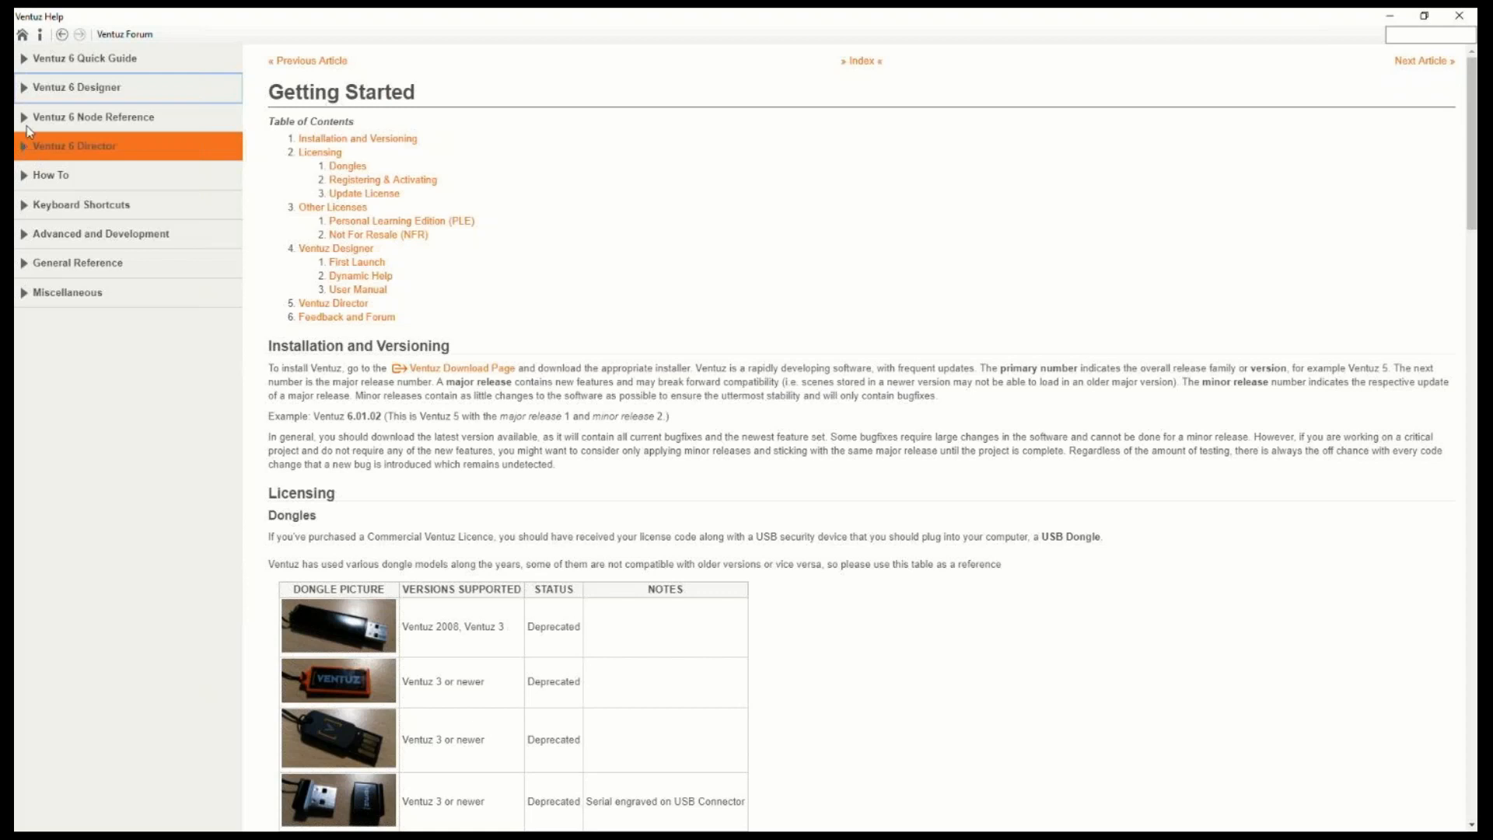
{"action": "left_click", "coordinate": [93, 117]}
{"action": "left_click", "coordinate": [77, 210]}
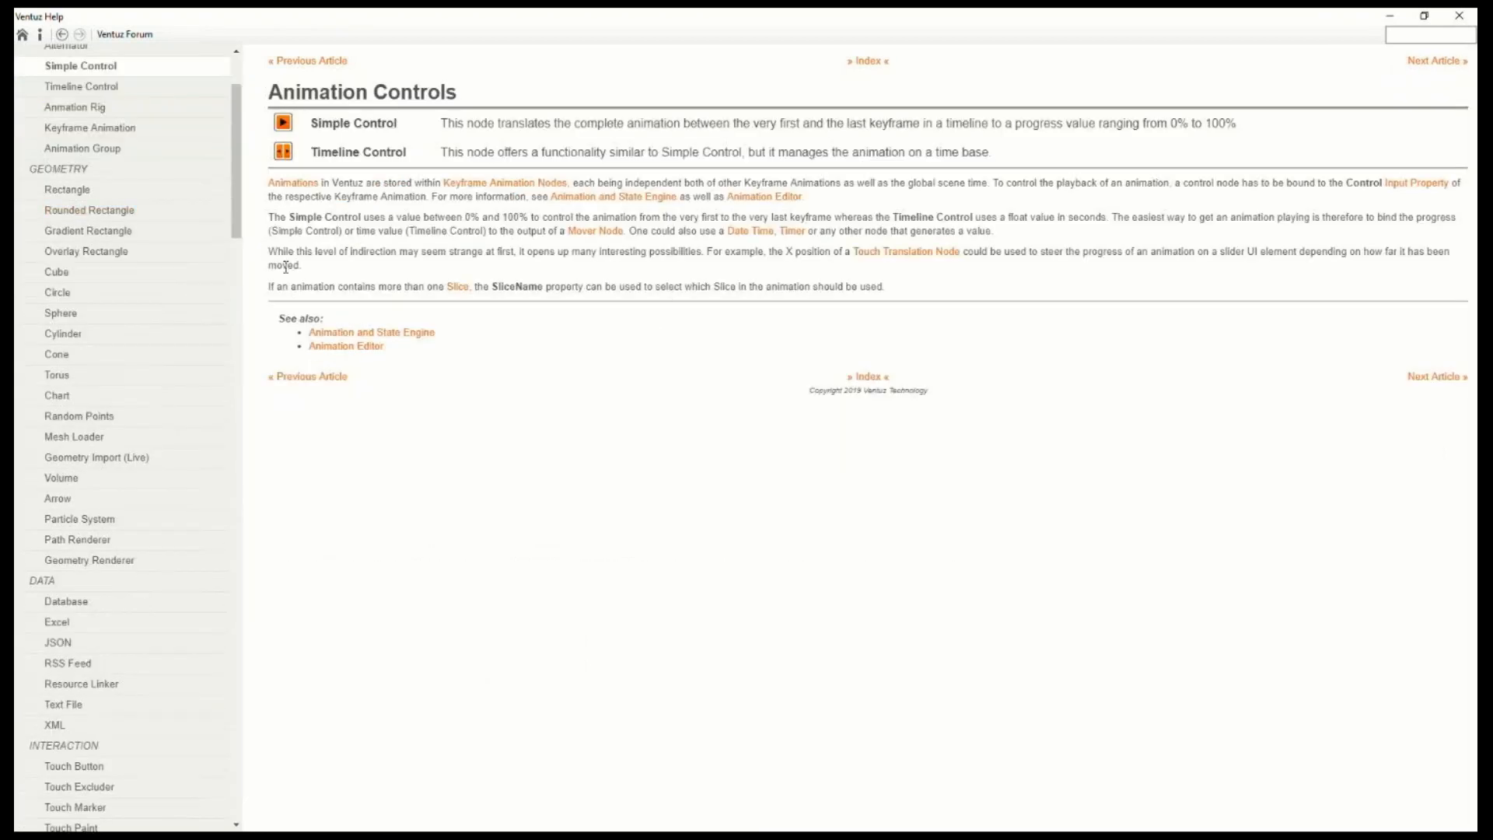
View the Gradient Rectangle and Particle System articles in the manual, reading through the particle documentation, and close the help window
{"action": "left_click", "coordinate": [78, 231]}
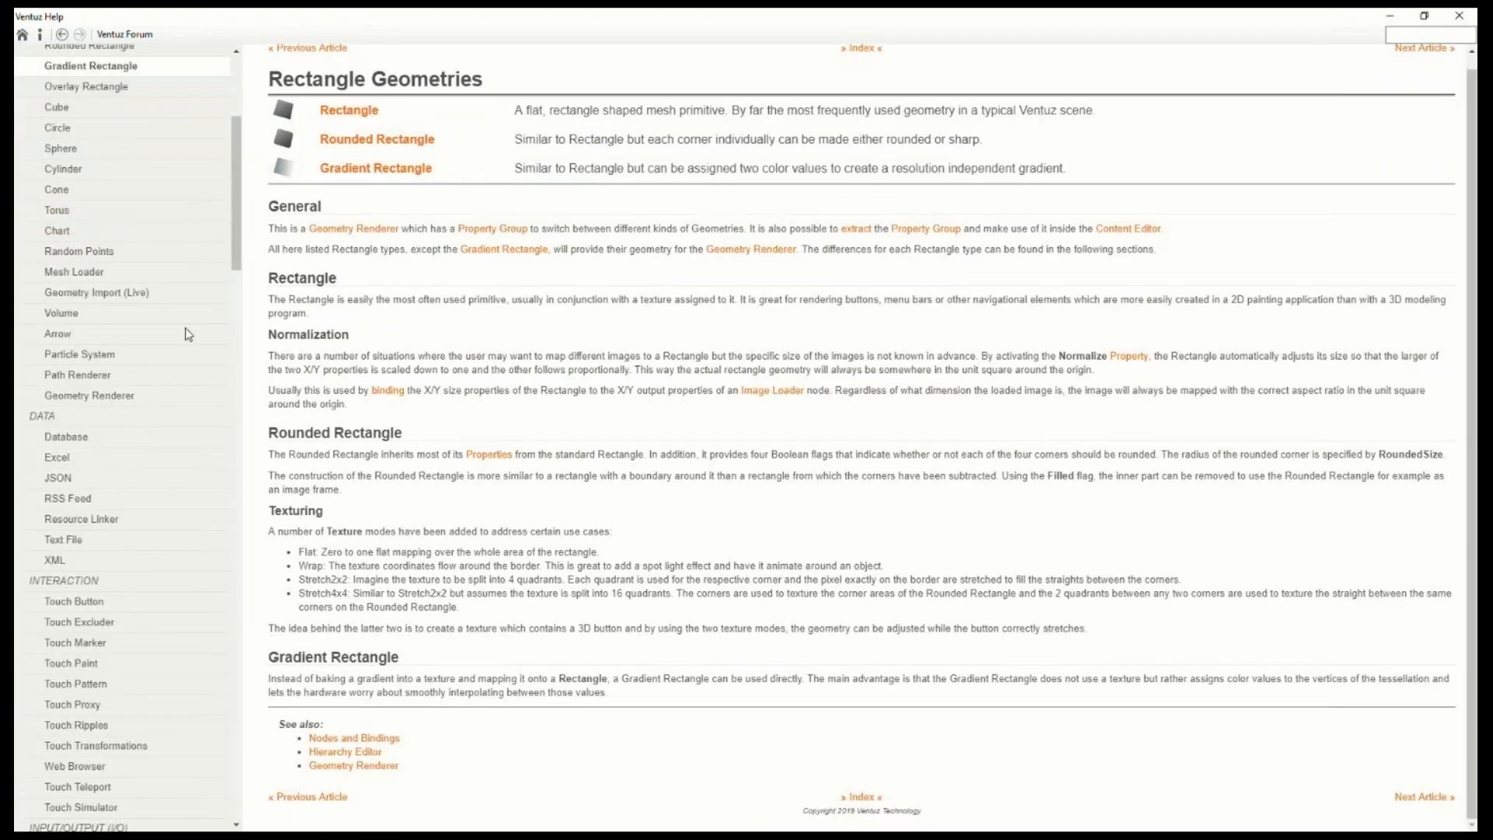
{"action": "left_click", "coordinate": [79, 353]}
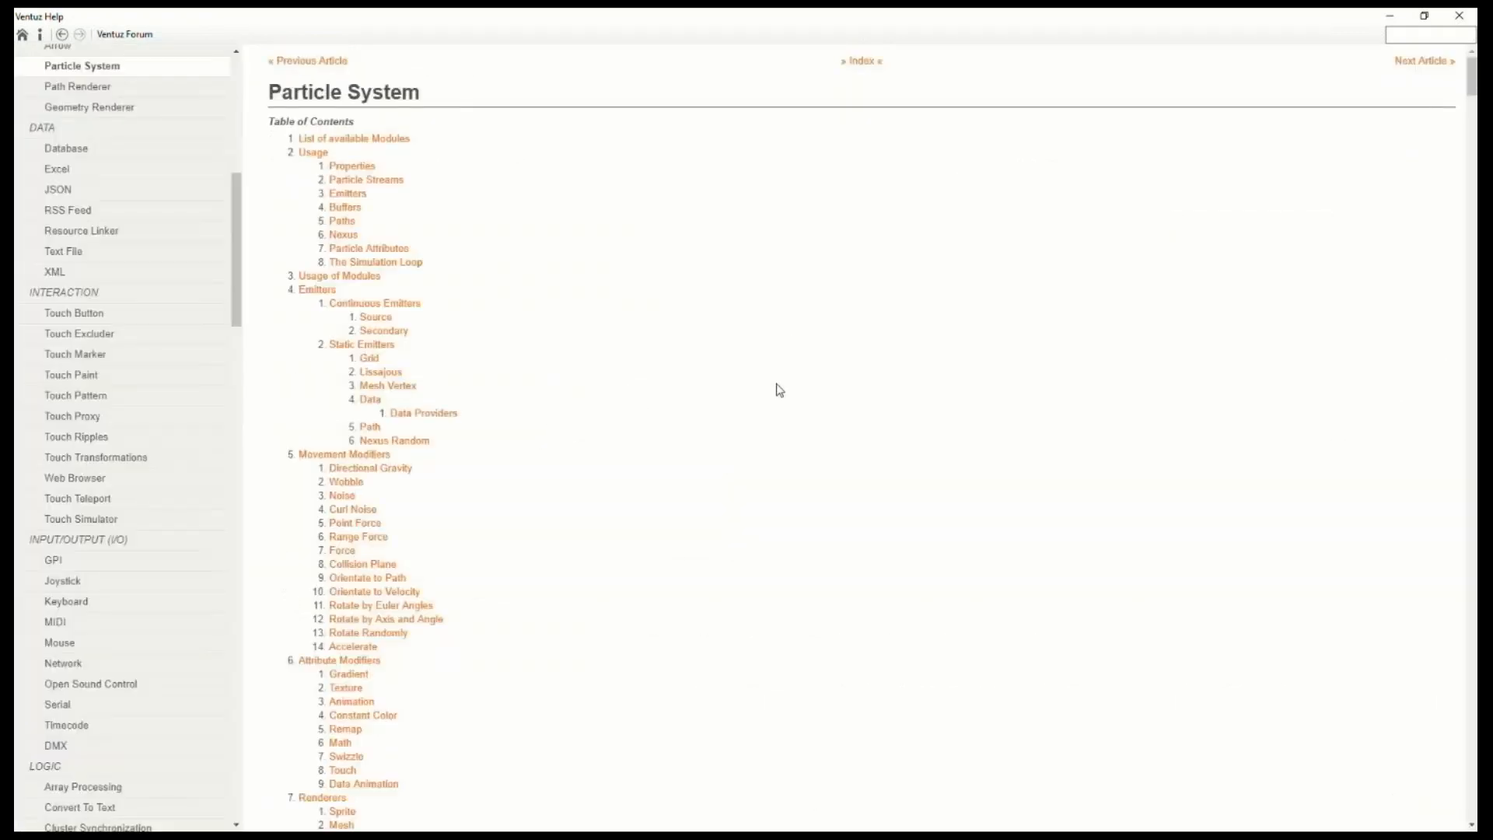
{"action": "scroll", "coordinate": [777, 389], "scroll_direction": "down", "scroll_amount": 20}
{"action": "scroll", "coordinate": [793, 407], "scroll_direction": "down", "scroll_amount": 15}
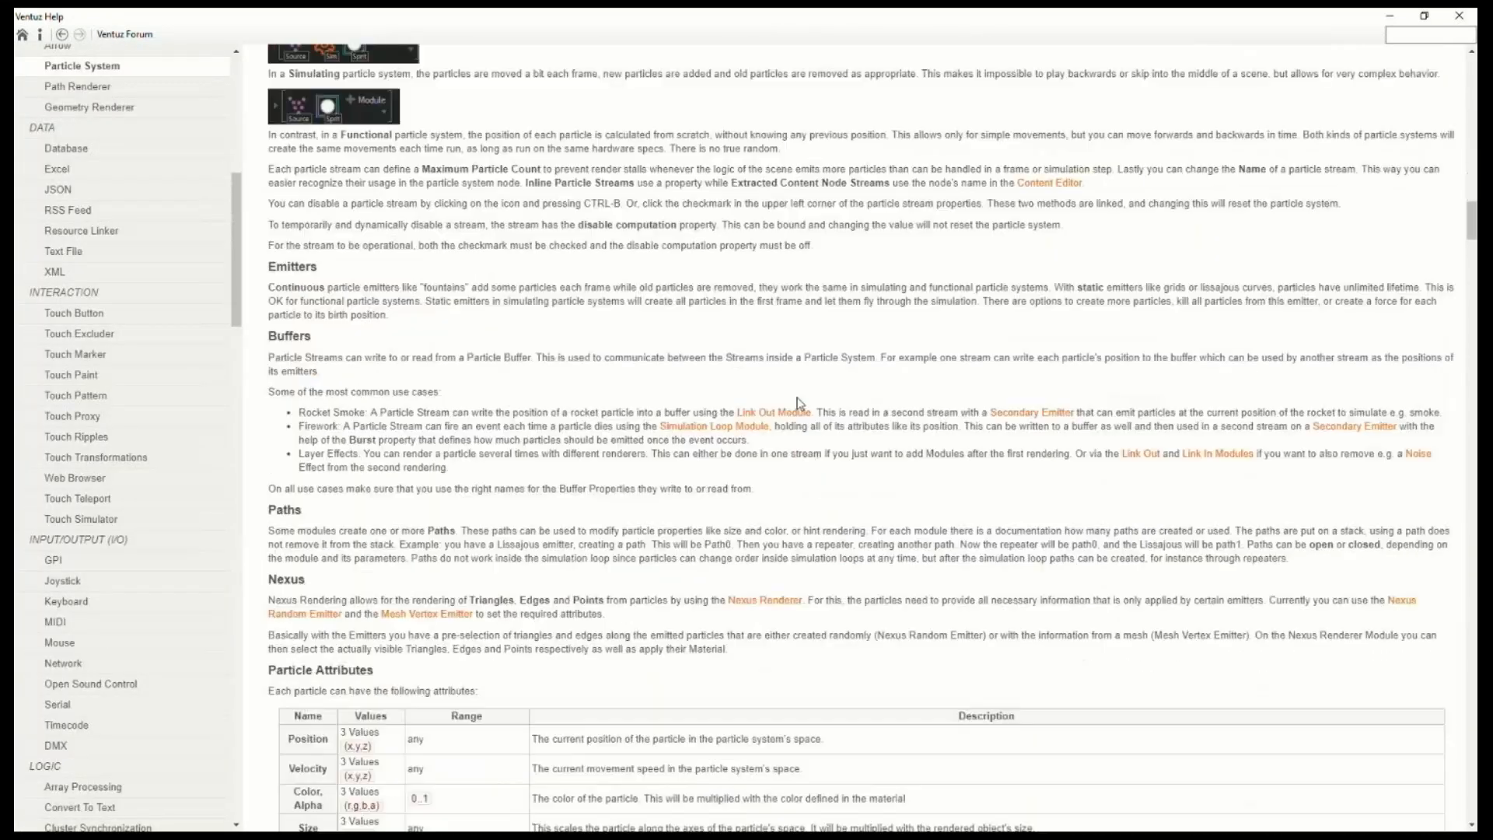
{"action": "left_click", "coordinate": [1461, 16]}
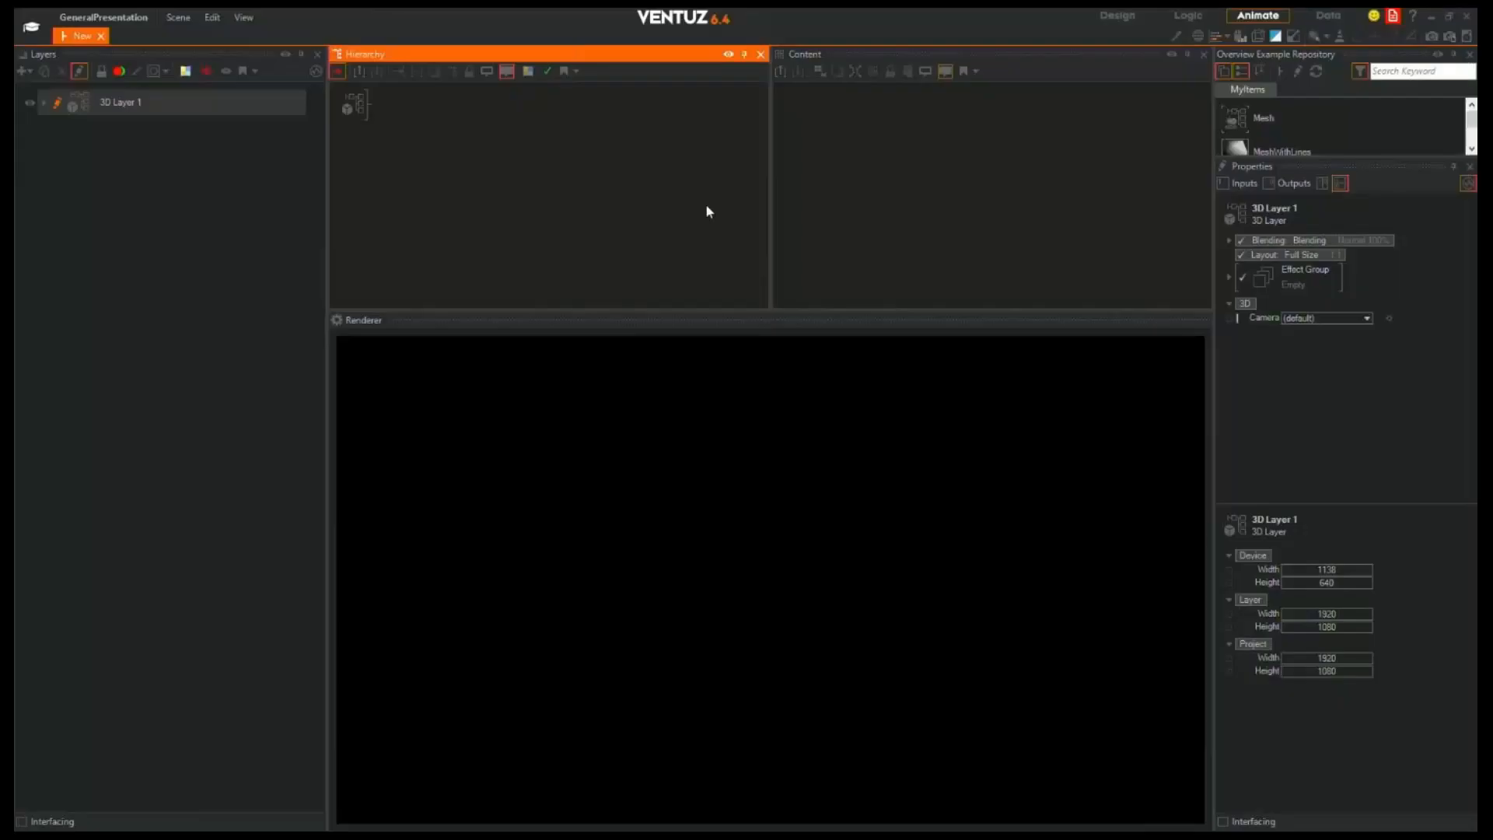
Search for the Mover node from the Hierarchy editor and open its interactive example scene, animation/MoverAlternator
{"action": "double_click", "coordinate": [500, 206]}
{"action": "double_click", "coordinate": [500, 165]}
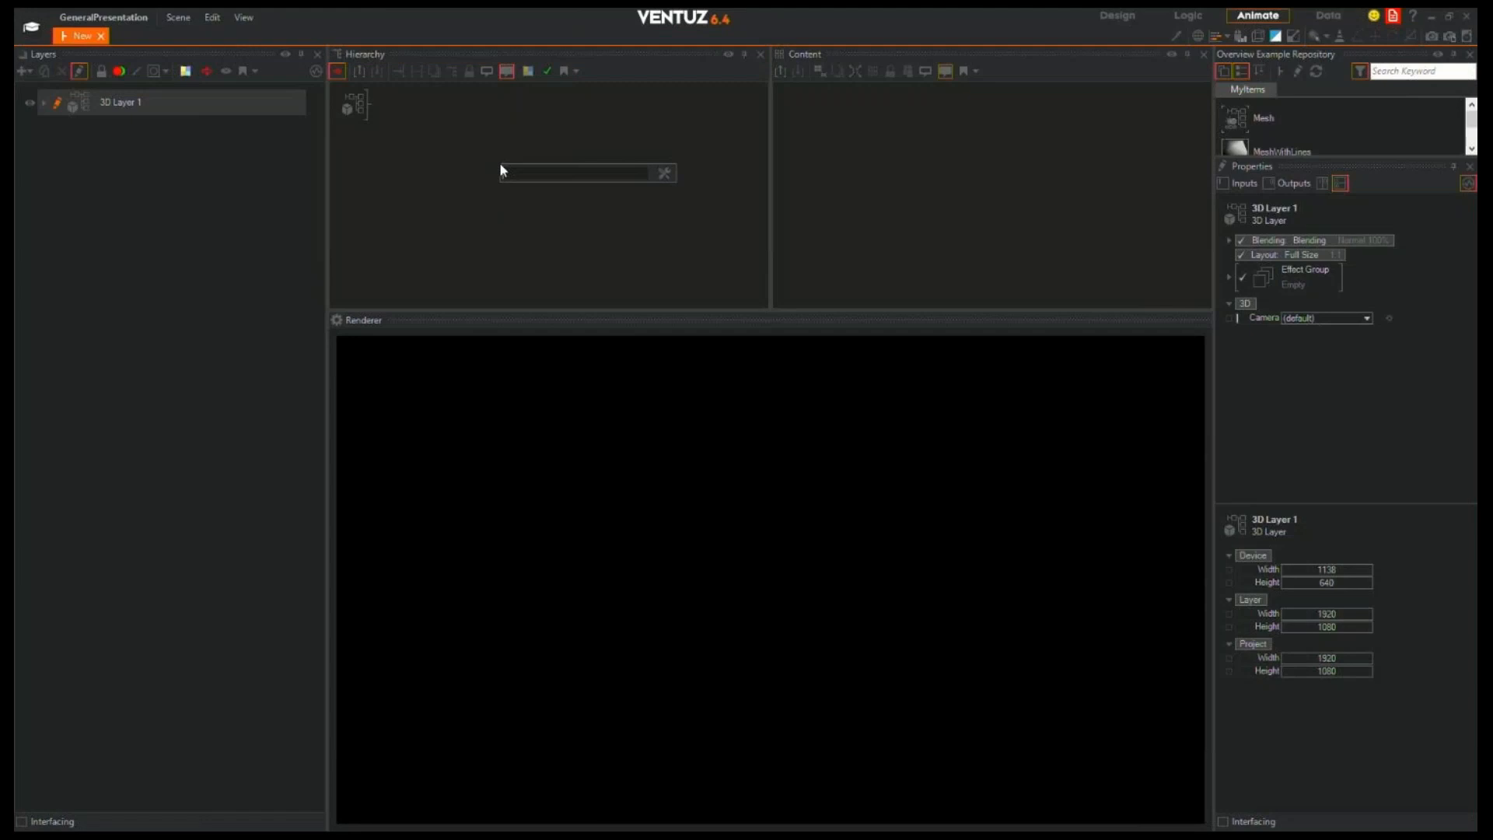
{"action": "type", "text": "mat"}
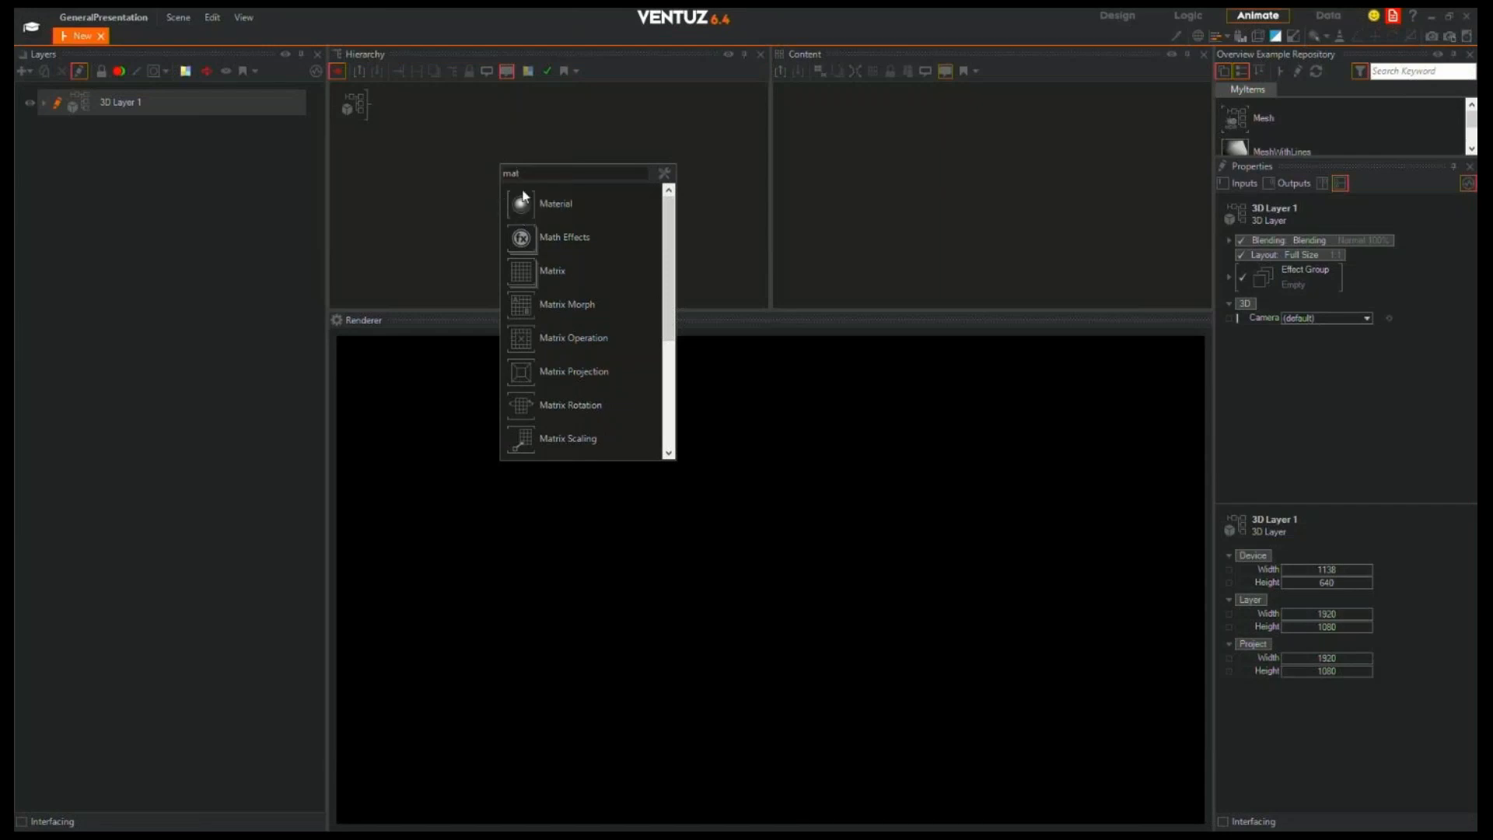
{"action": "key", "text": "ctrl+a"}
{"action": "type", "text": "move"}
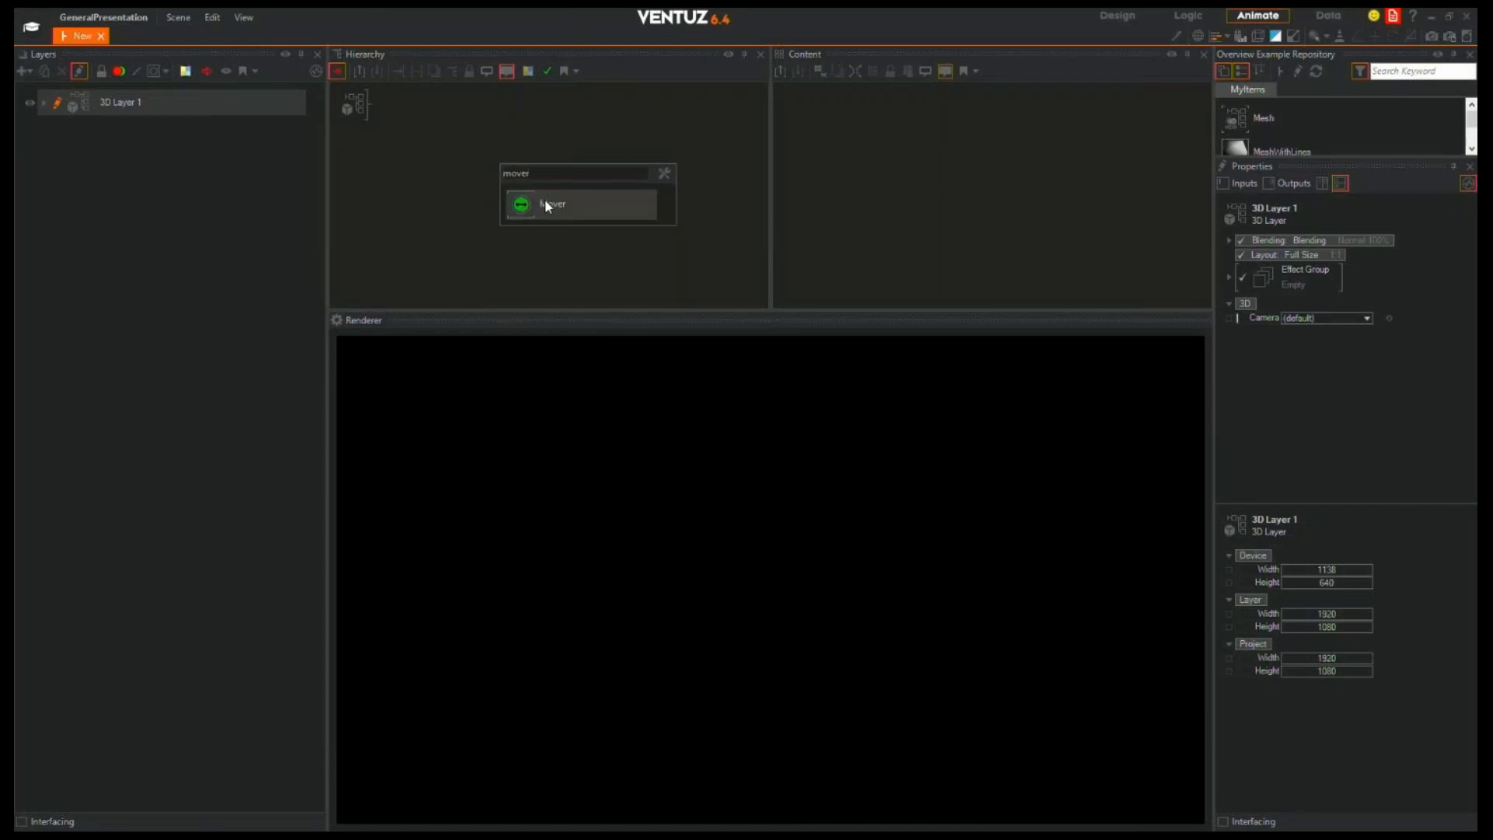
{"action": "mouse_move", "coordinate": [546, 206]}
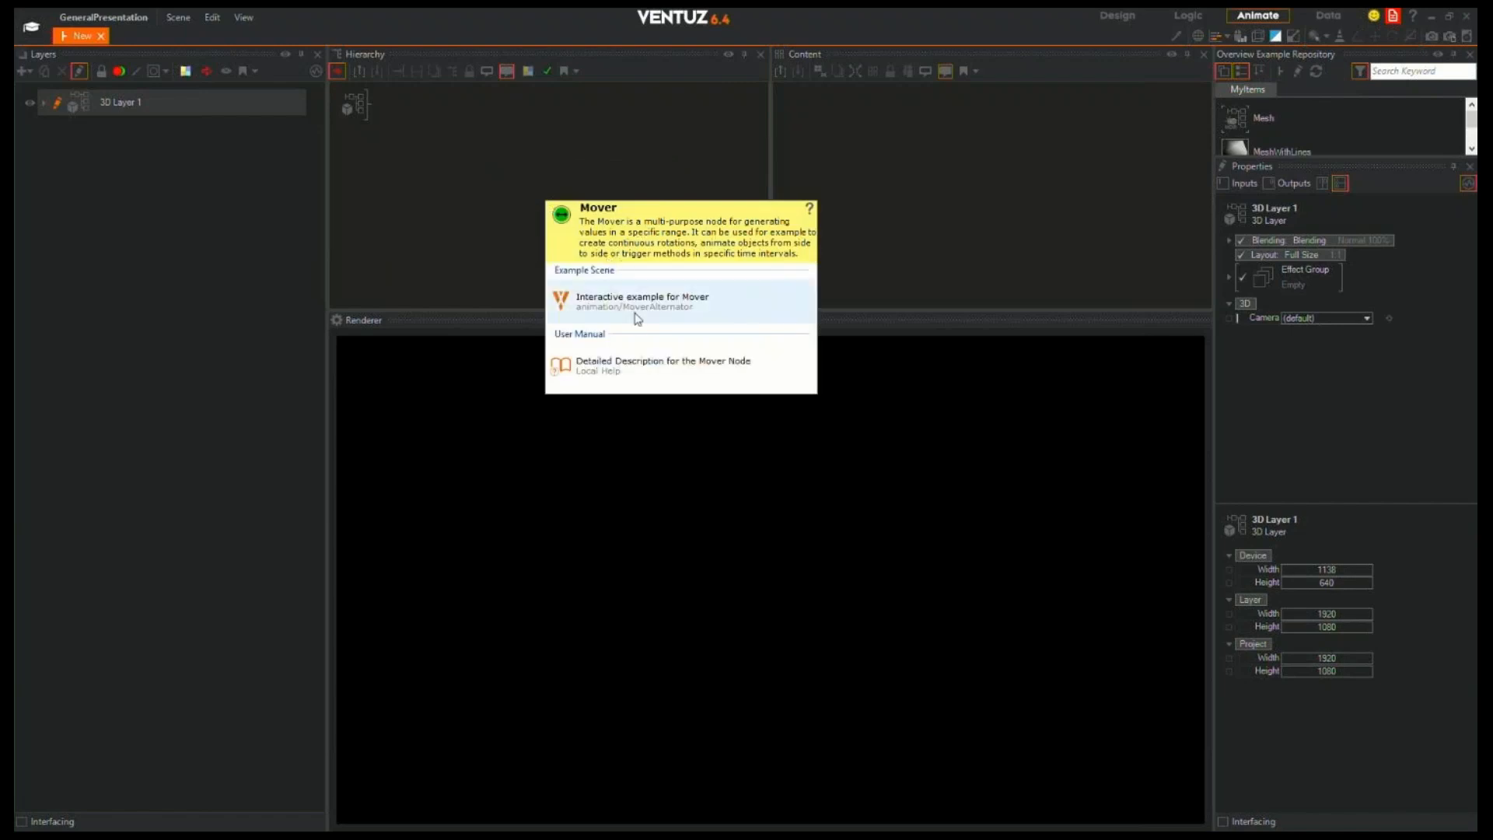
{"action": "left_click", "coordinate": [636, 303]}
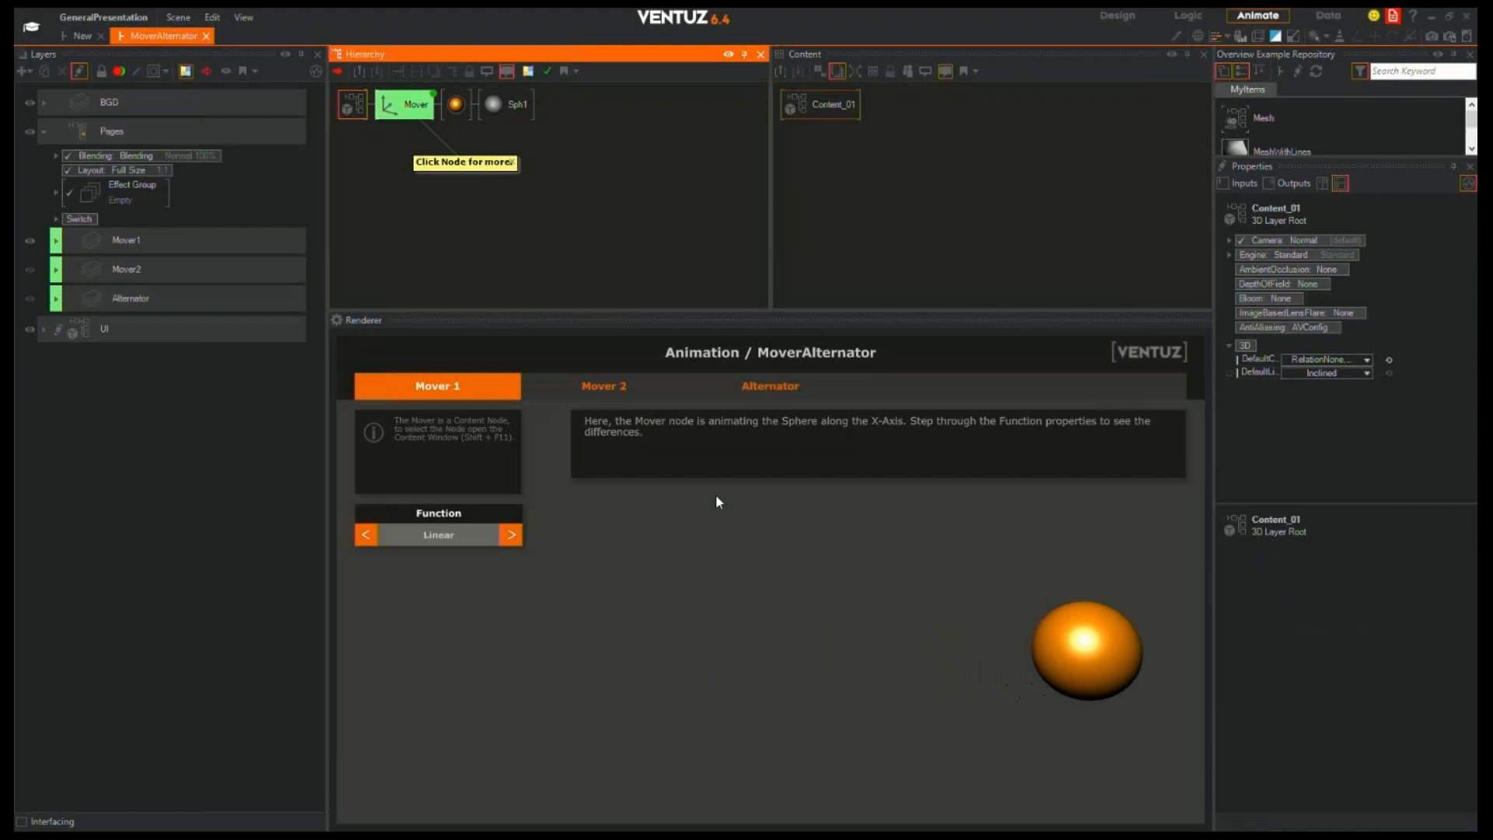
Look at the Mover 2 and Mover 1 pages of the example, and display the Mover node's content and explanation
{"action": "left_click", "coordinate": [615, 379]}
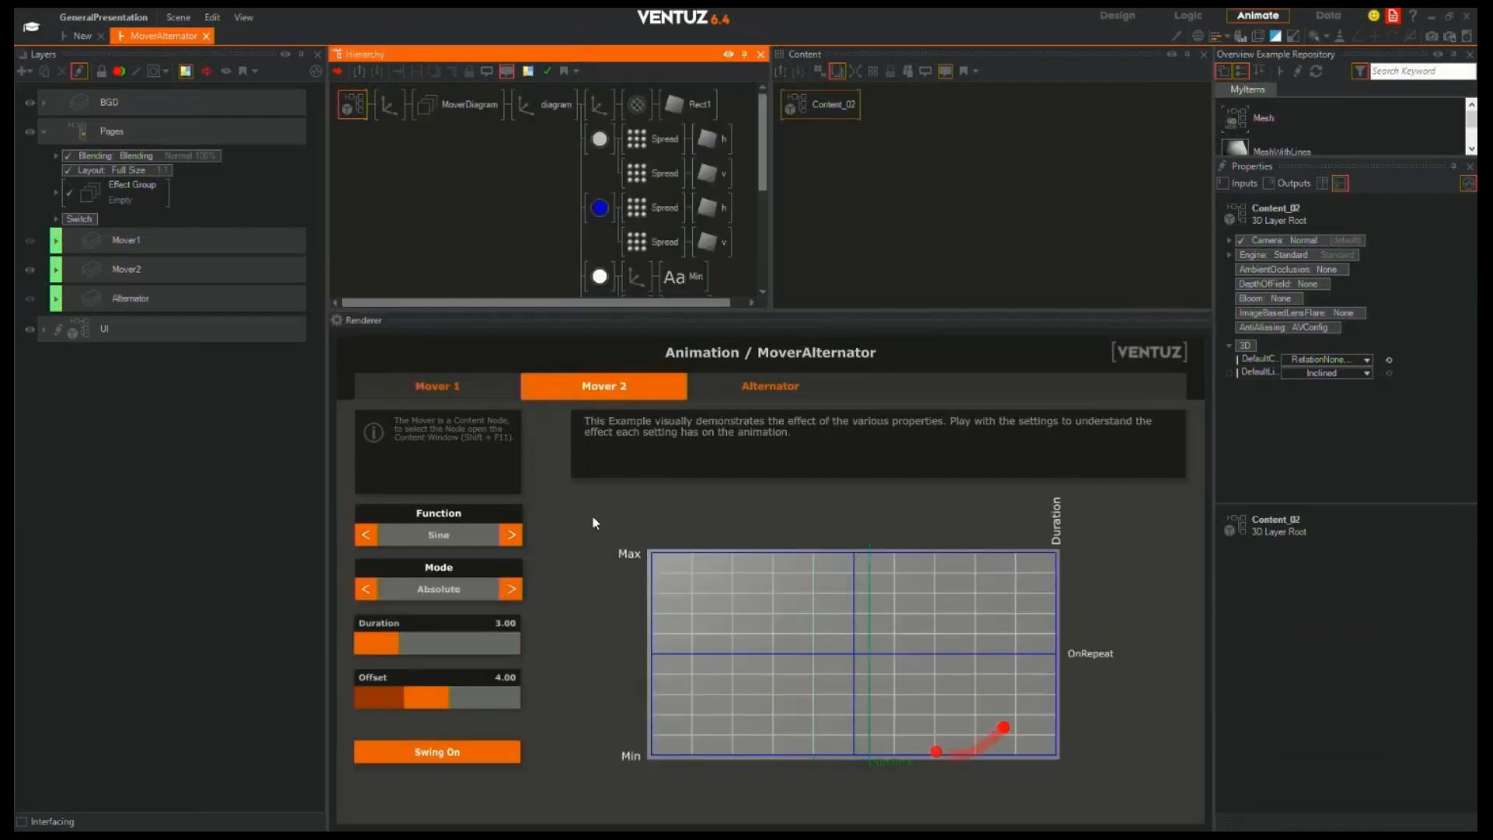
{"action": "left_click", "coordinate": [472, 381]}
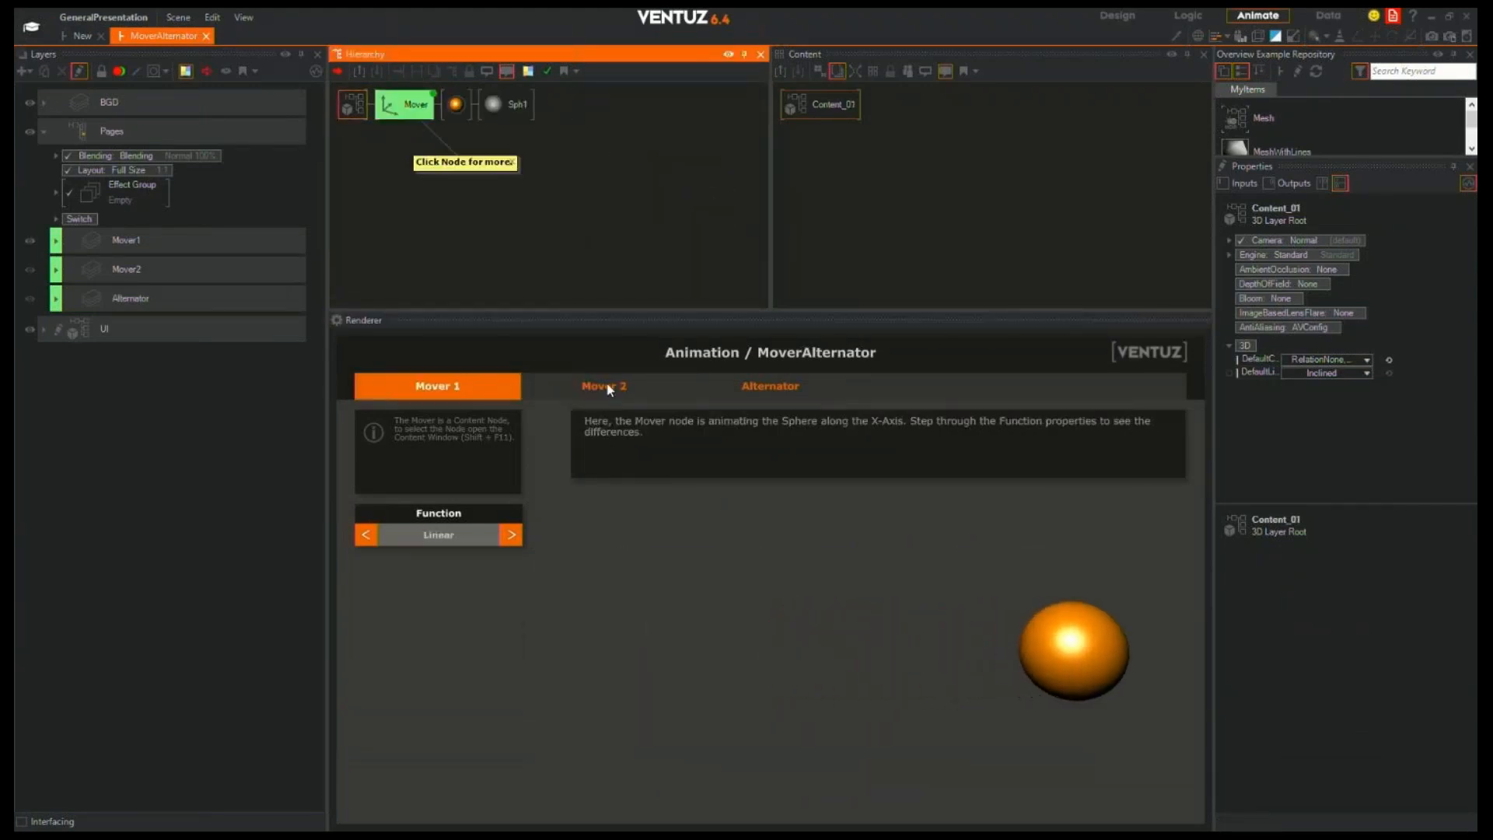
{"action": "left_click", "coordinate": [420, 113]}
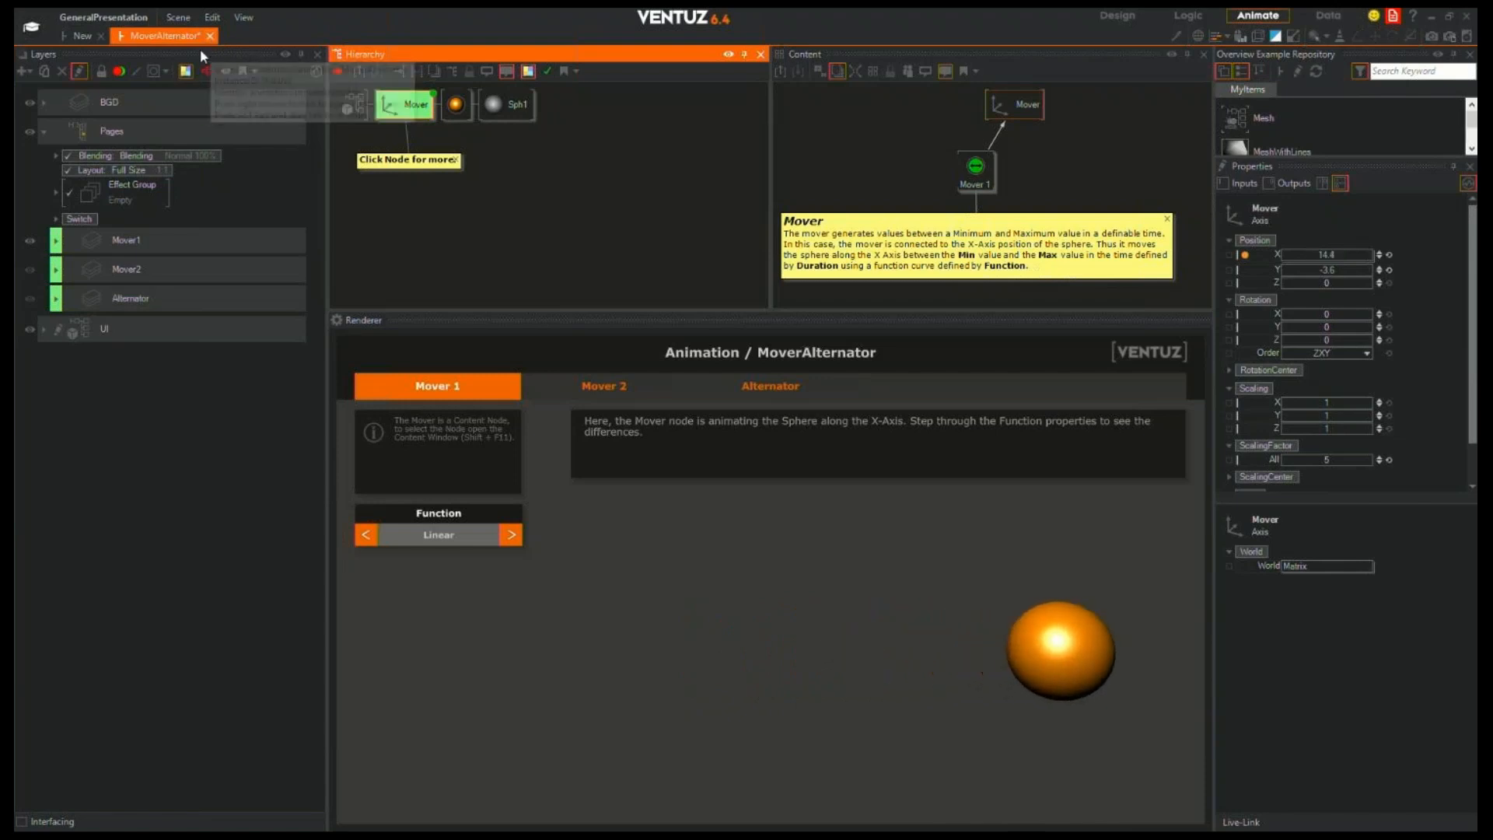
Close the GeneralPresentation project to return to the project browser and cancel the check for online content
{"action": "left_click", "coordinate": [117, 17]}
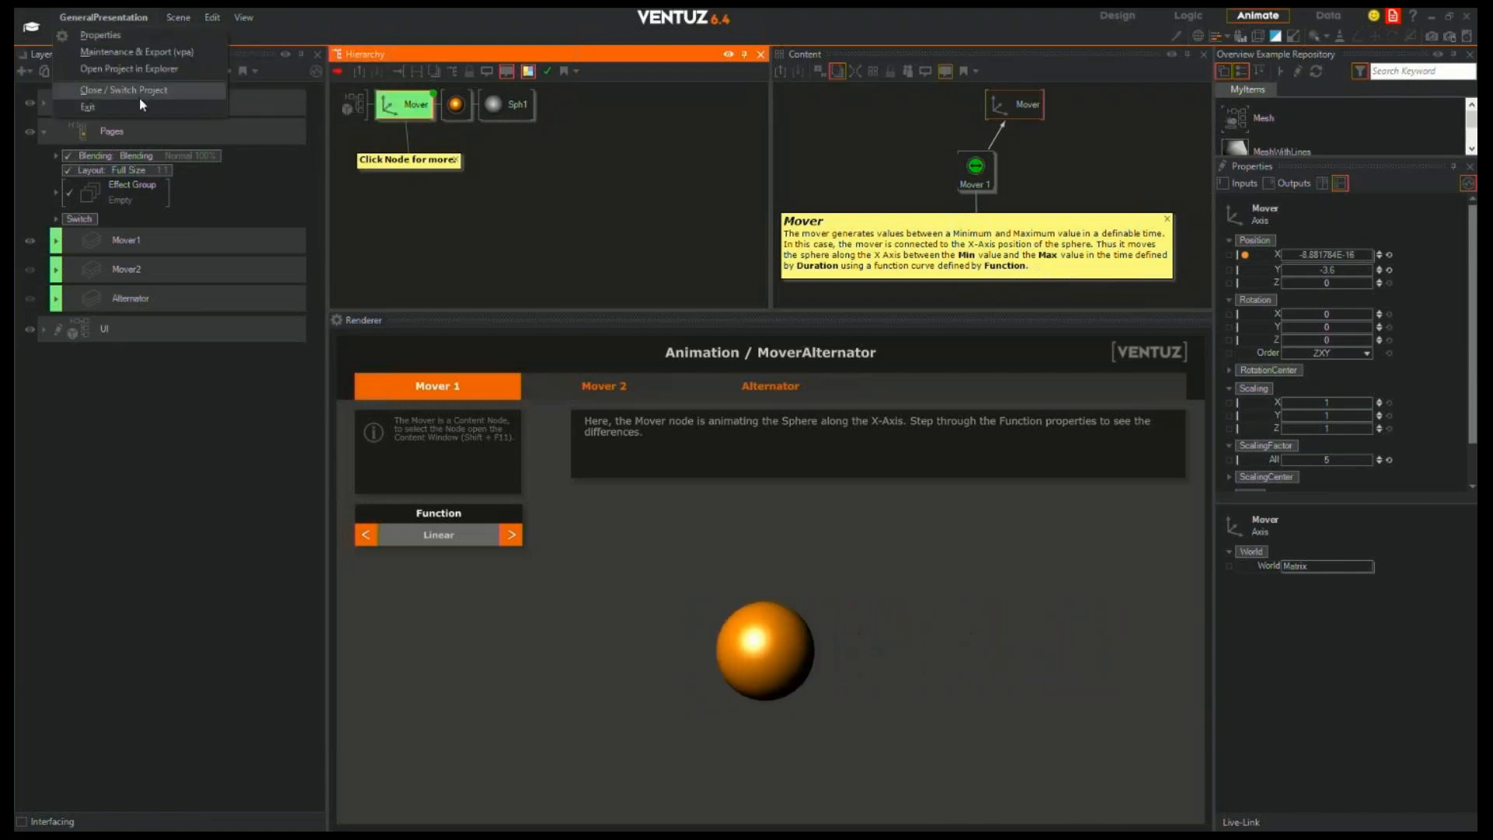
{"action": "left_click", "coordinate": [142, 92]}
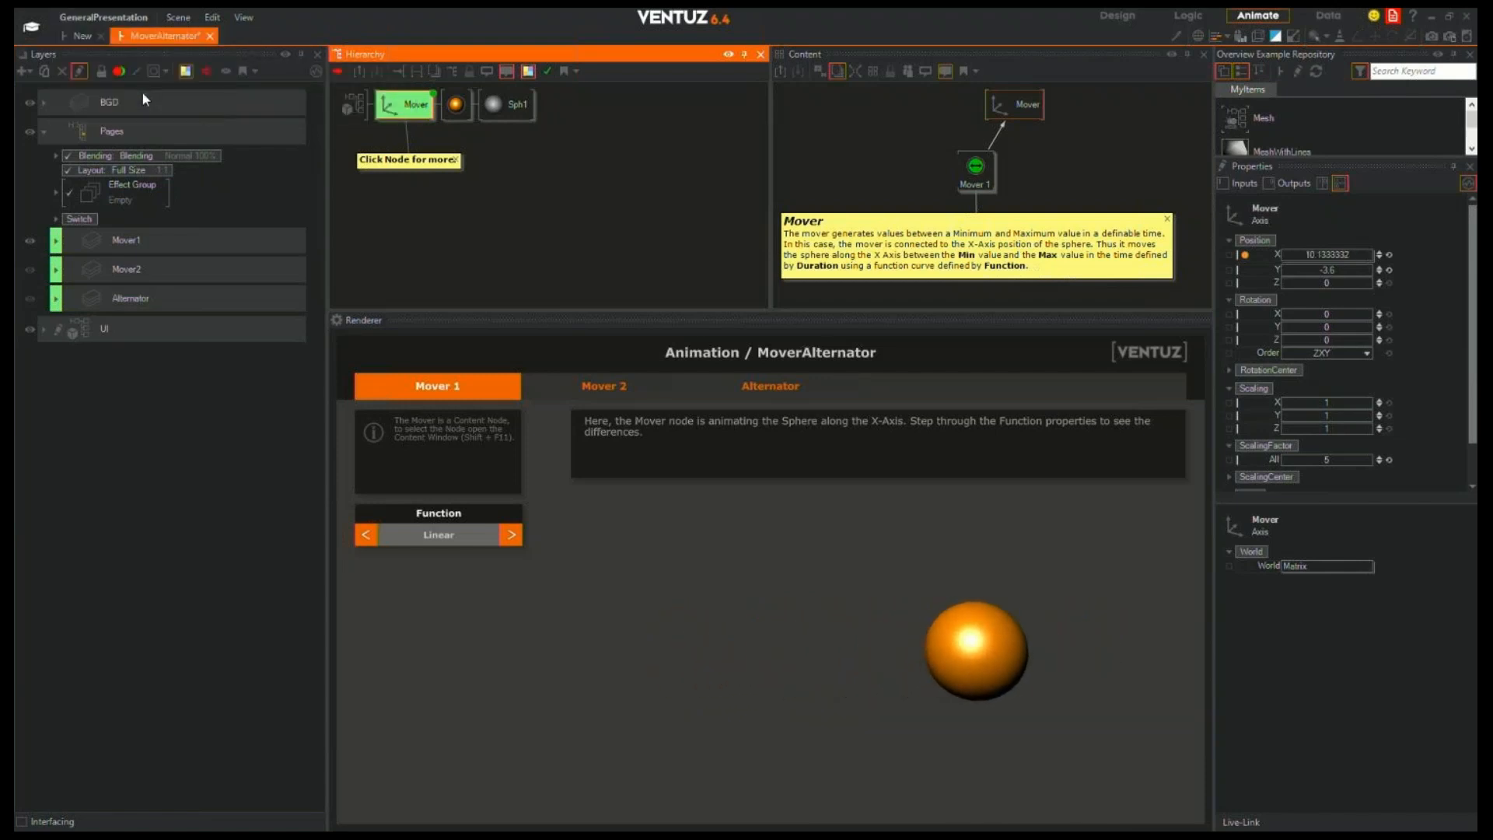
{"action": "left_click", "coordinate": [789, 440]}
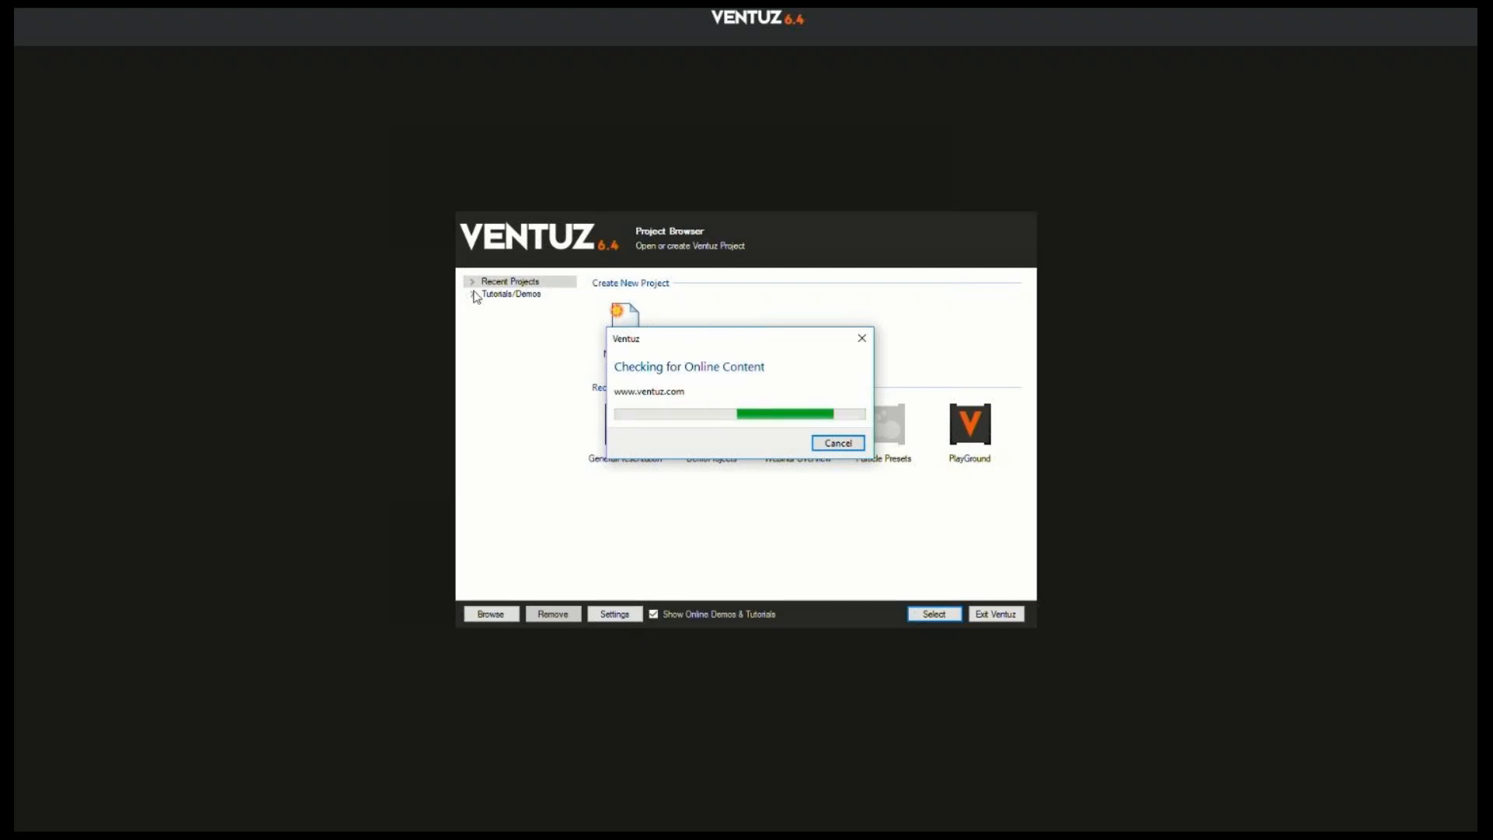
{"action": "left_click", "coordinate": [824, 445]}
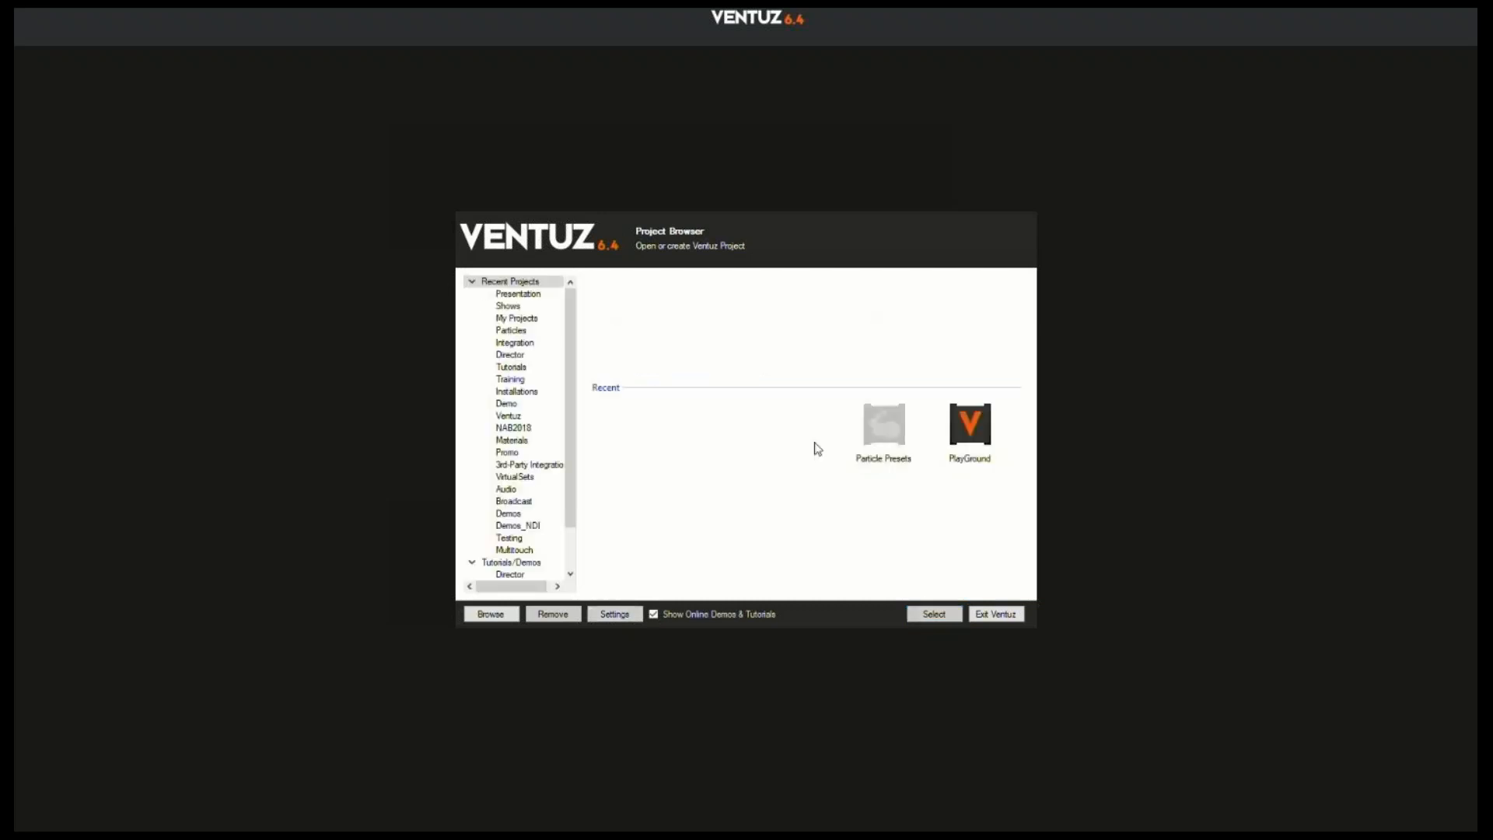
Look through the Tutorials/Demos projects in the project browser, including the particle, Director, tutorial and material entries
{"action": "left_click", "coordinate": [470, 282]}
{"action": "left_click", "coordinate": [475, 295]}
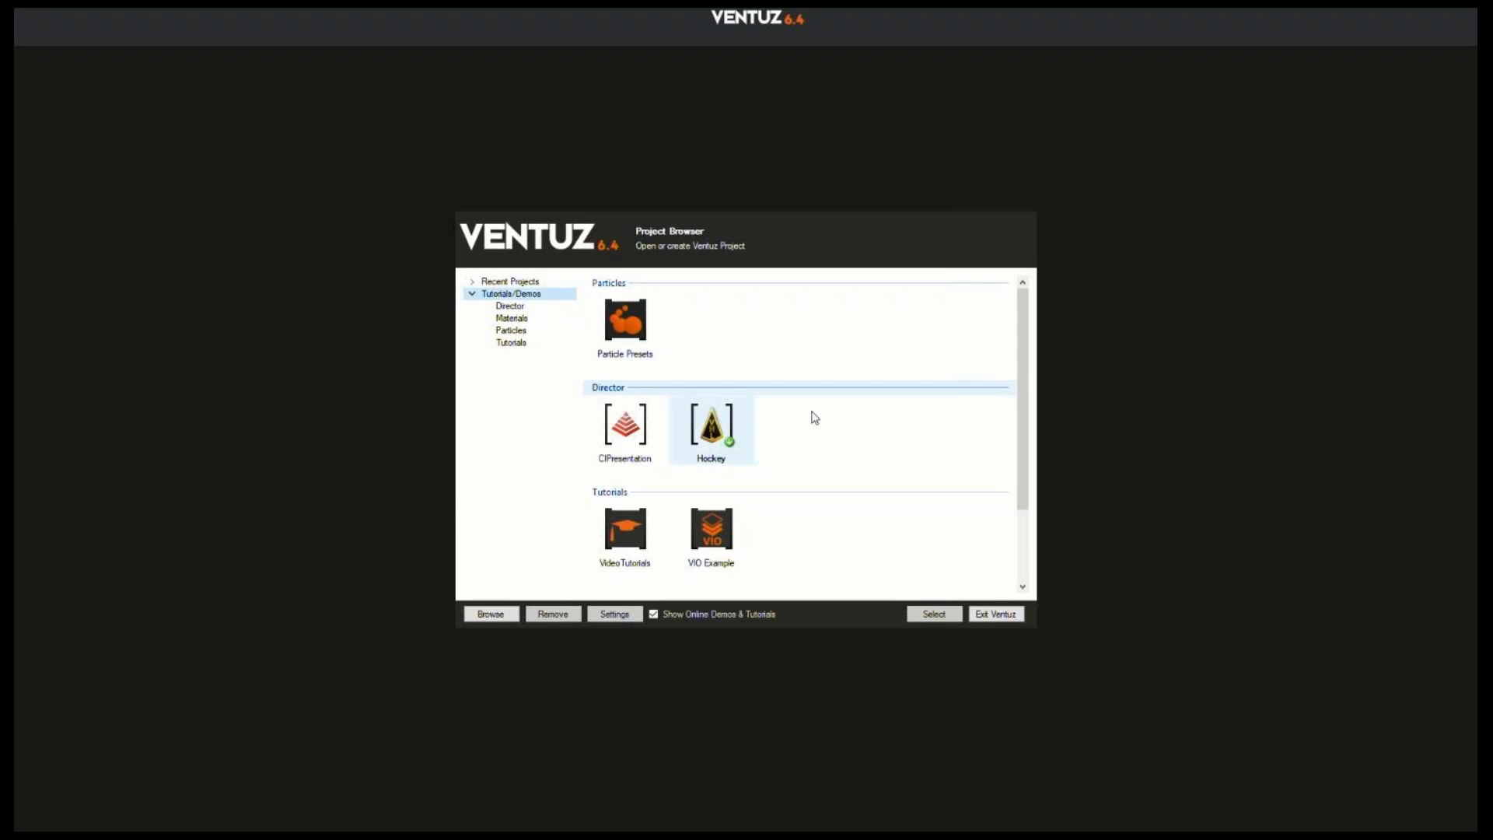
{"action": "left_click", "coordinate": [529, 307]}
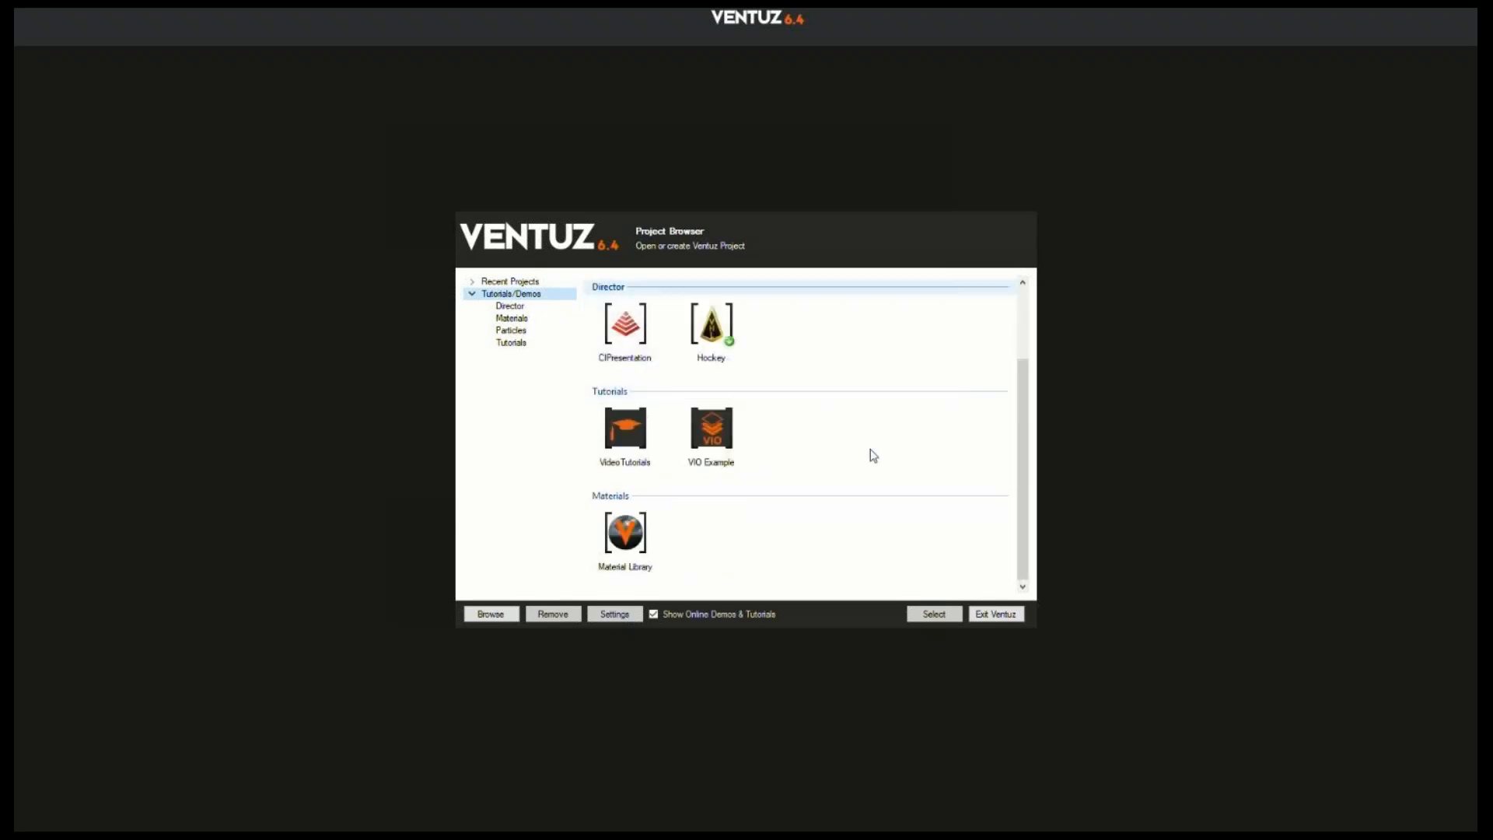
{"action": "scroll", "coordinate": [866, 450], "scroll_direction": "up", "scroll_amount": 1}
{"action": "mouse_move", "coordinate": [713, 430]}
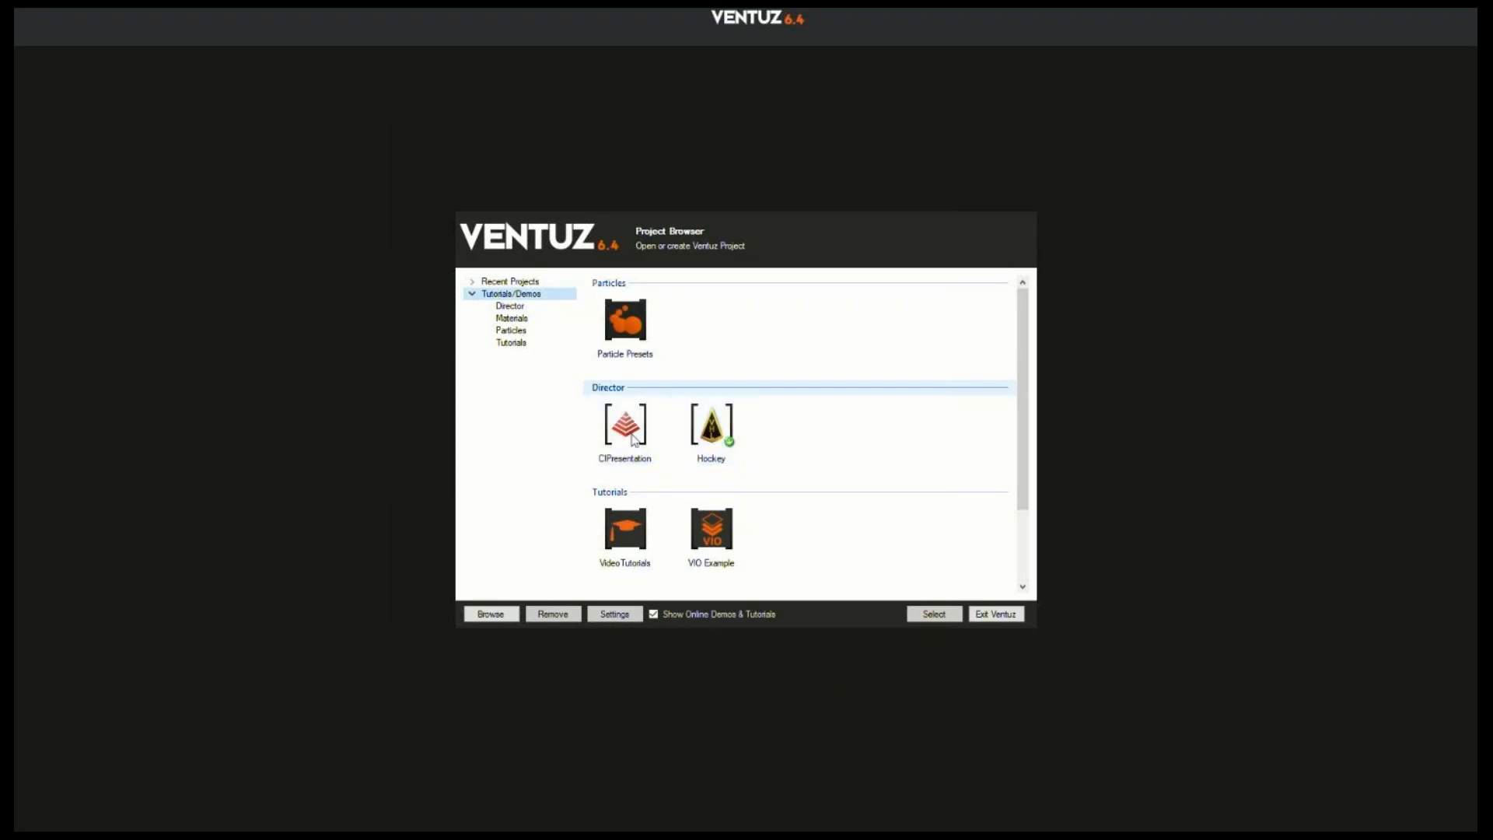
{"action": "left_click", "coordinate": [634, 327]}
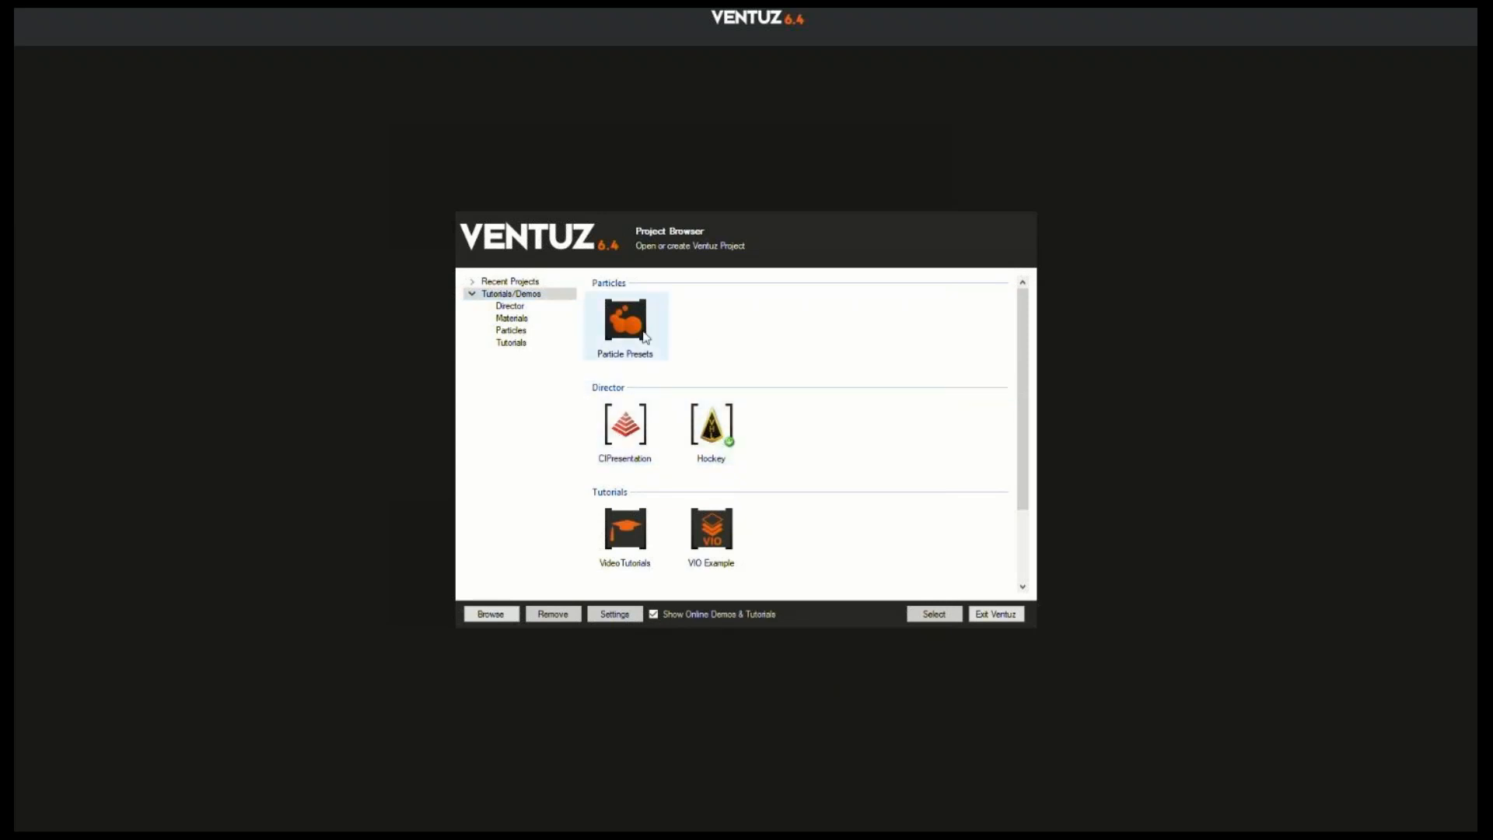
{"action": "scroll", "coordinate": [814, 346], "scroll_direction": "down", "scroll_amount": 2}
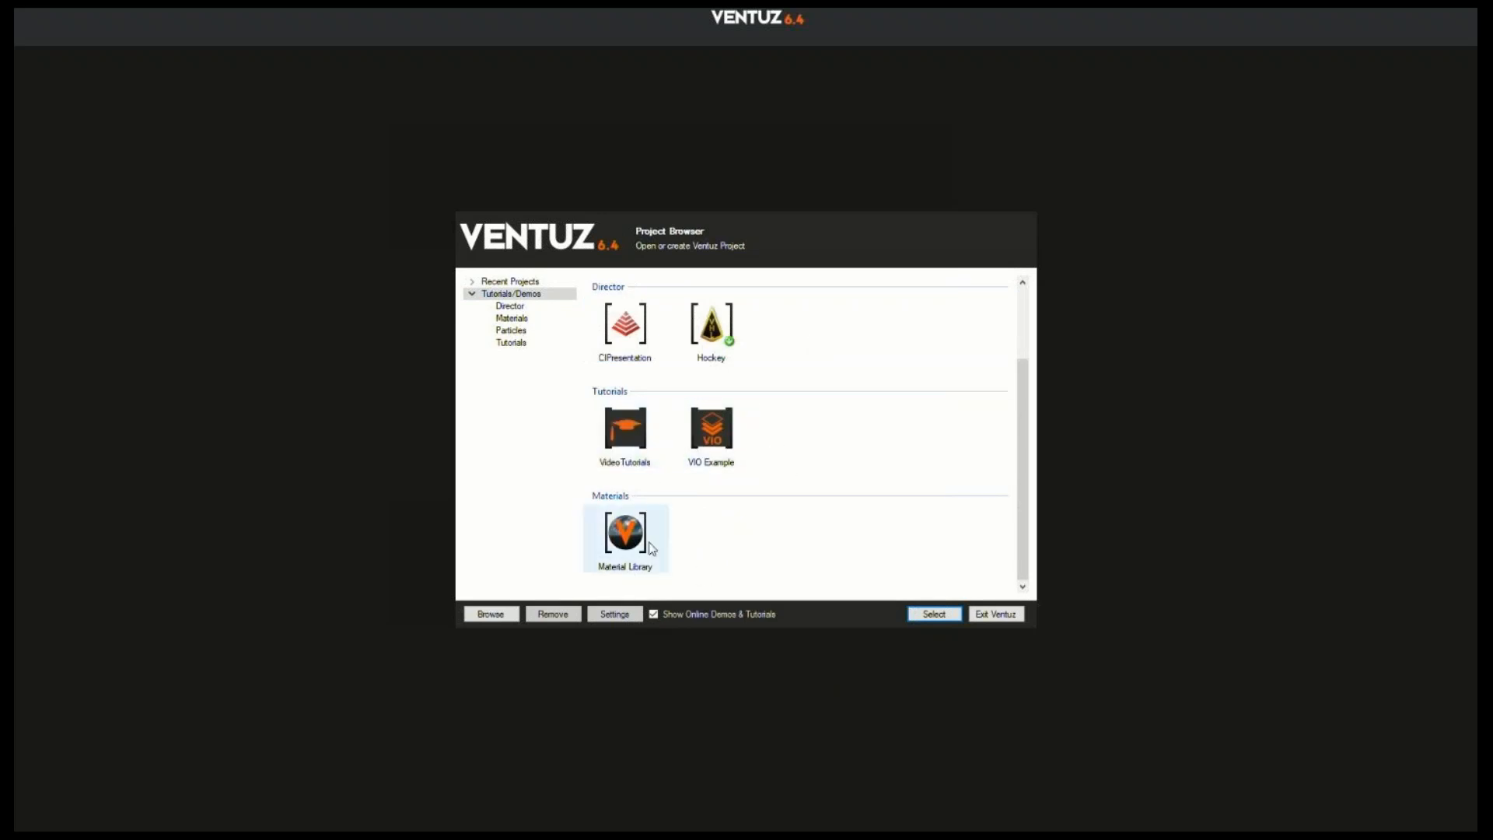
{"action": "scroll", "coordinate": [737, 539], "scroll_direction": "up", "scroll_amount": 2}
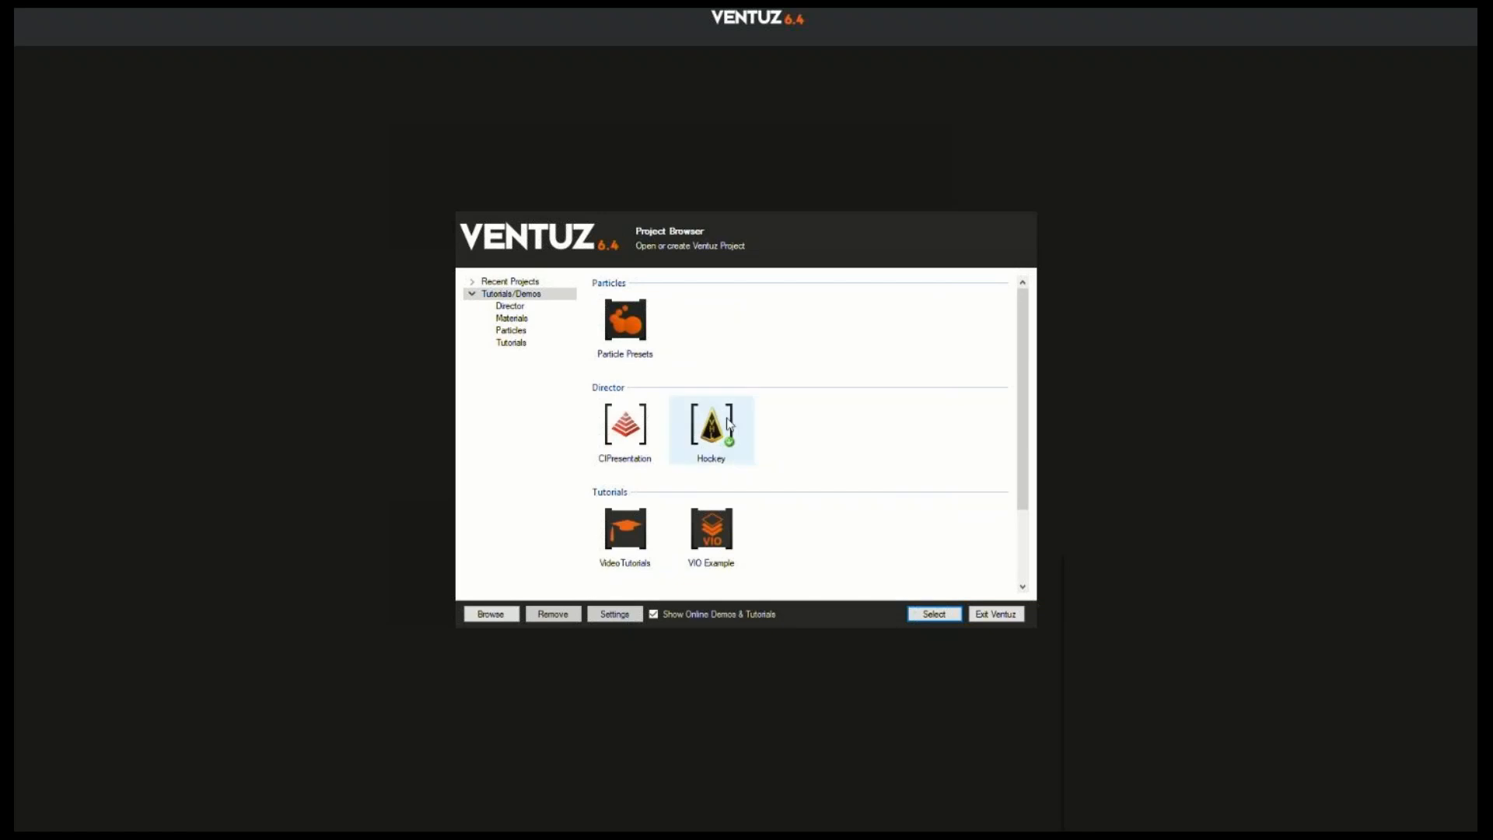
{"action": "left_click", "coordinate": [471, 295]}
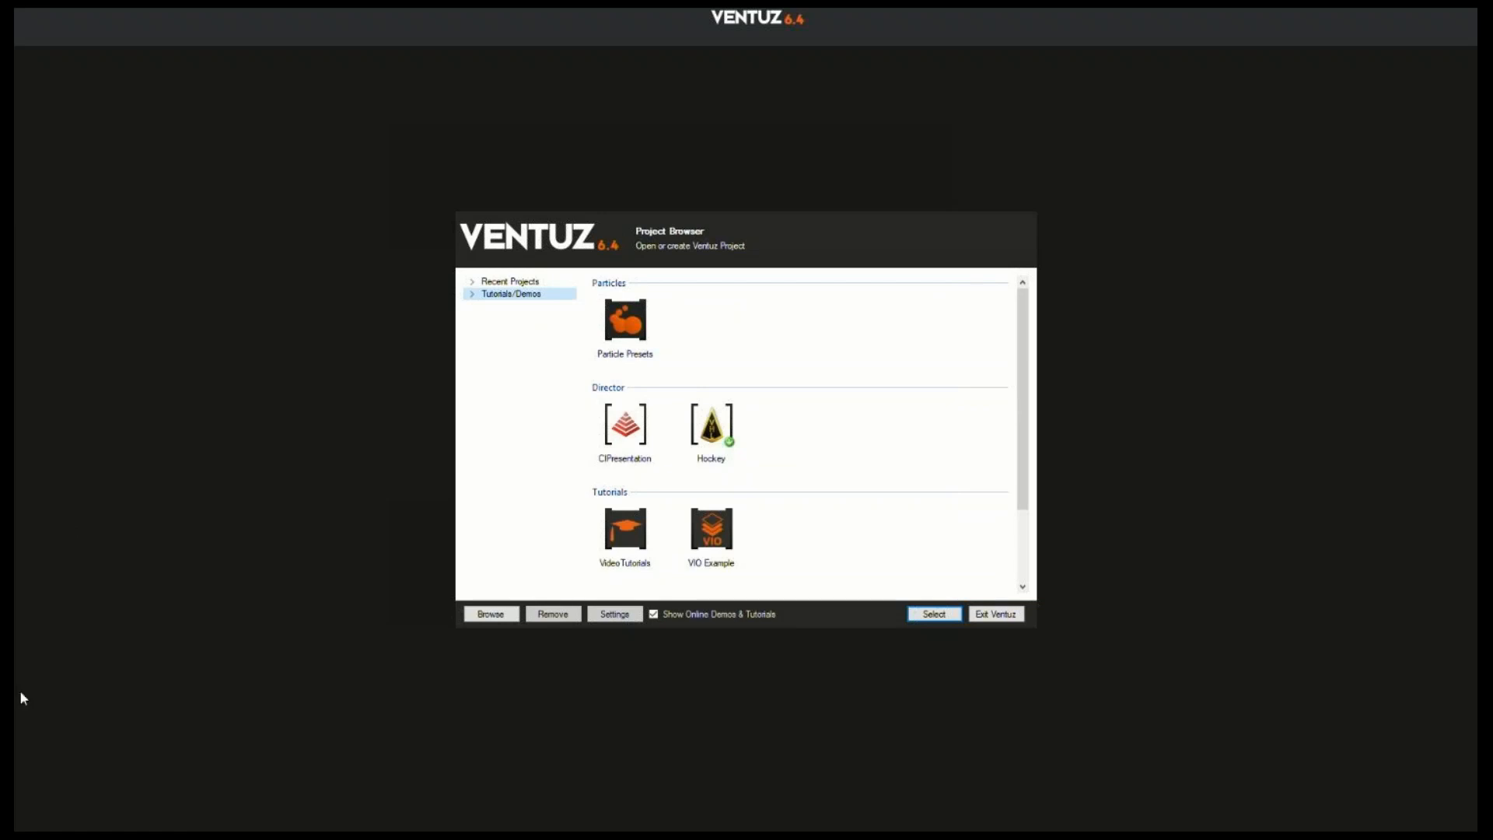
Return to the recent projects and open the GeneralPresentation project
{"action": "left_click", "coordinate": [472, 282]}
{"action": "left_click", "coordinate": [503, 282]}
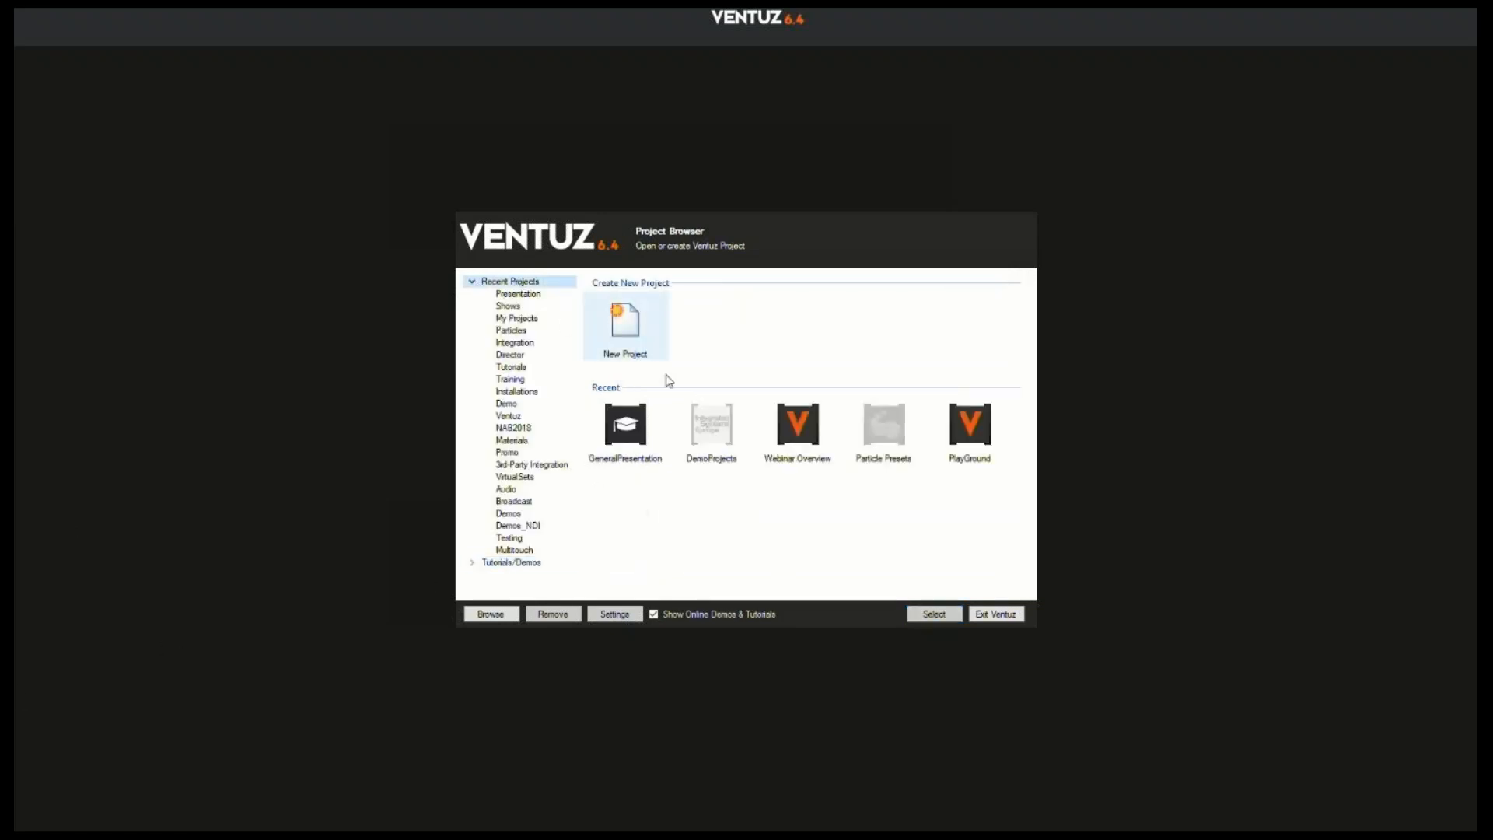
{"action": "double_click", "coordinate": [637, 445]}
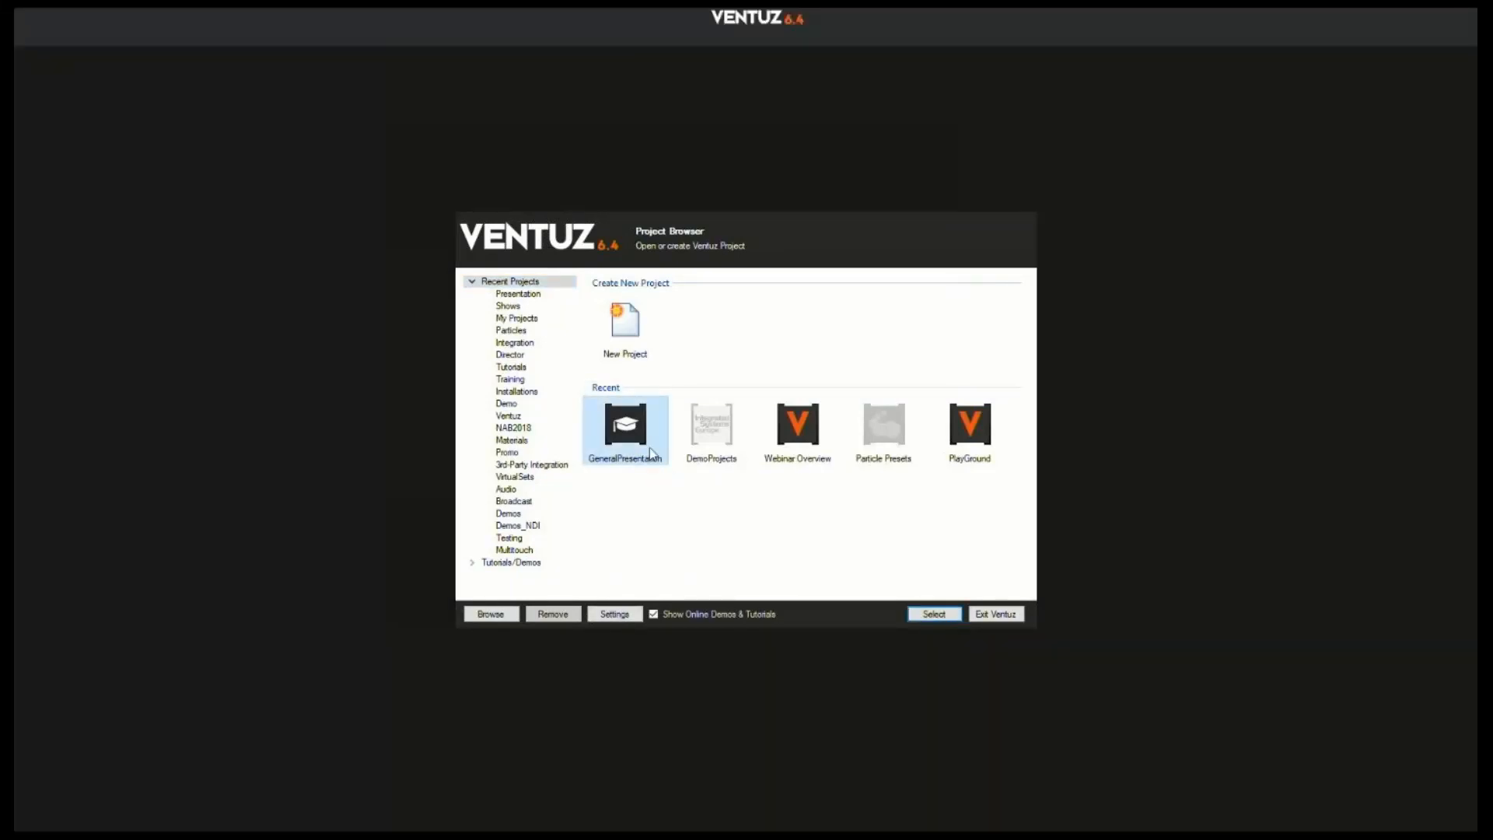
{"action": "double_click", "coordinate": [635, 427]}
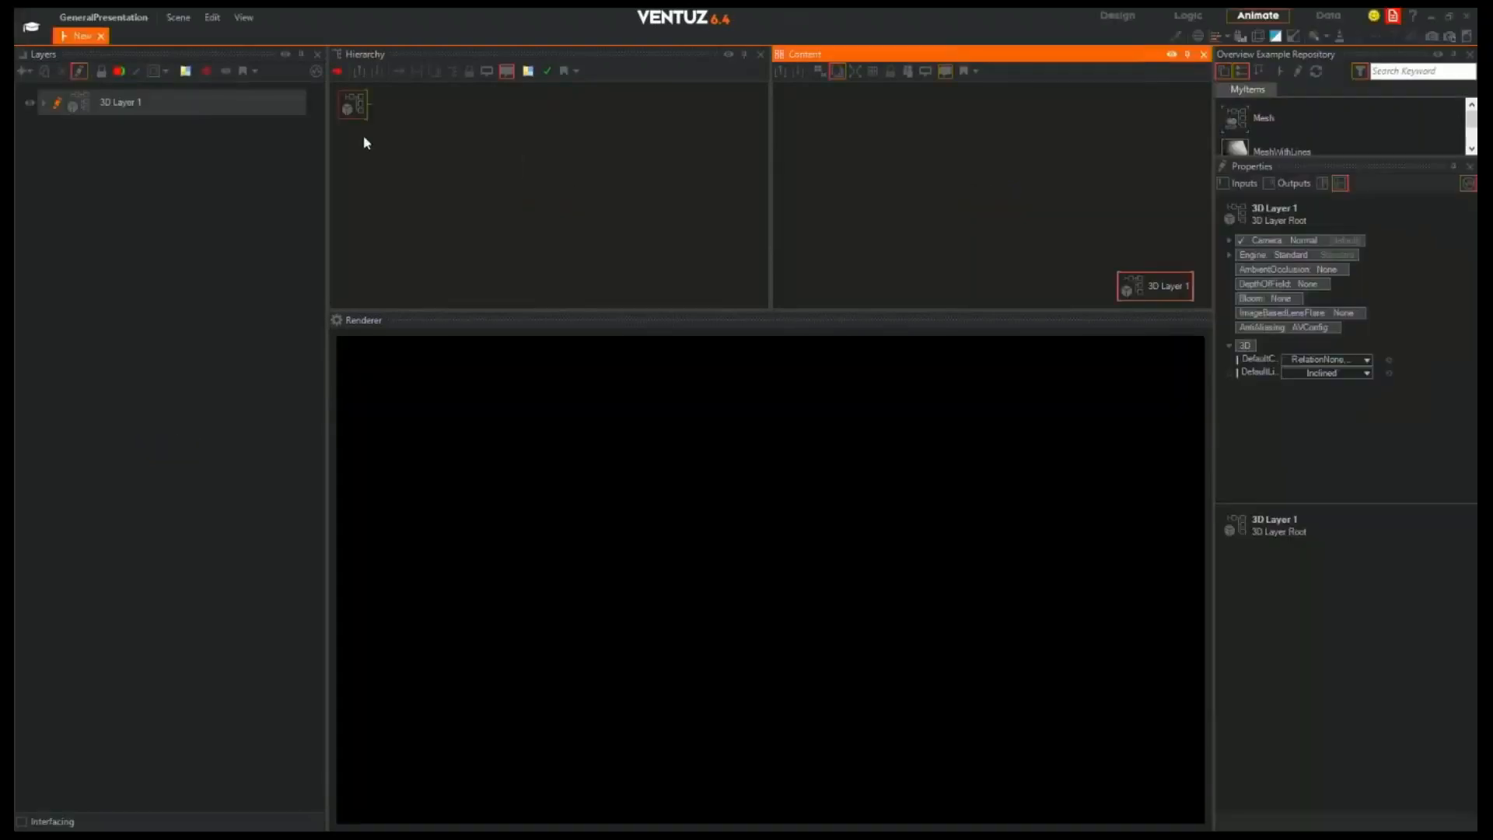
Open the scene default.vzs from the project's Scenes folder
{"action": "left_click", "coordinate": [178, 17]}
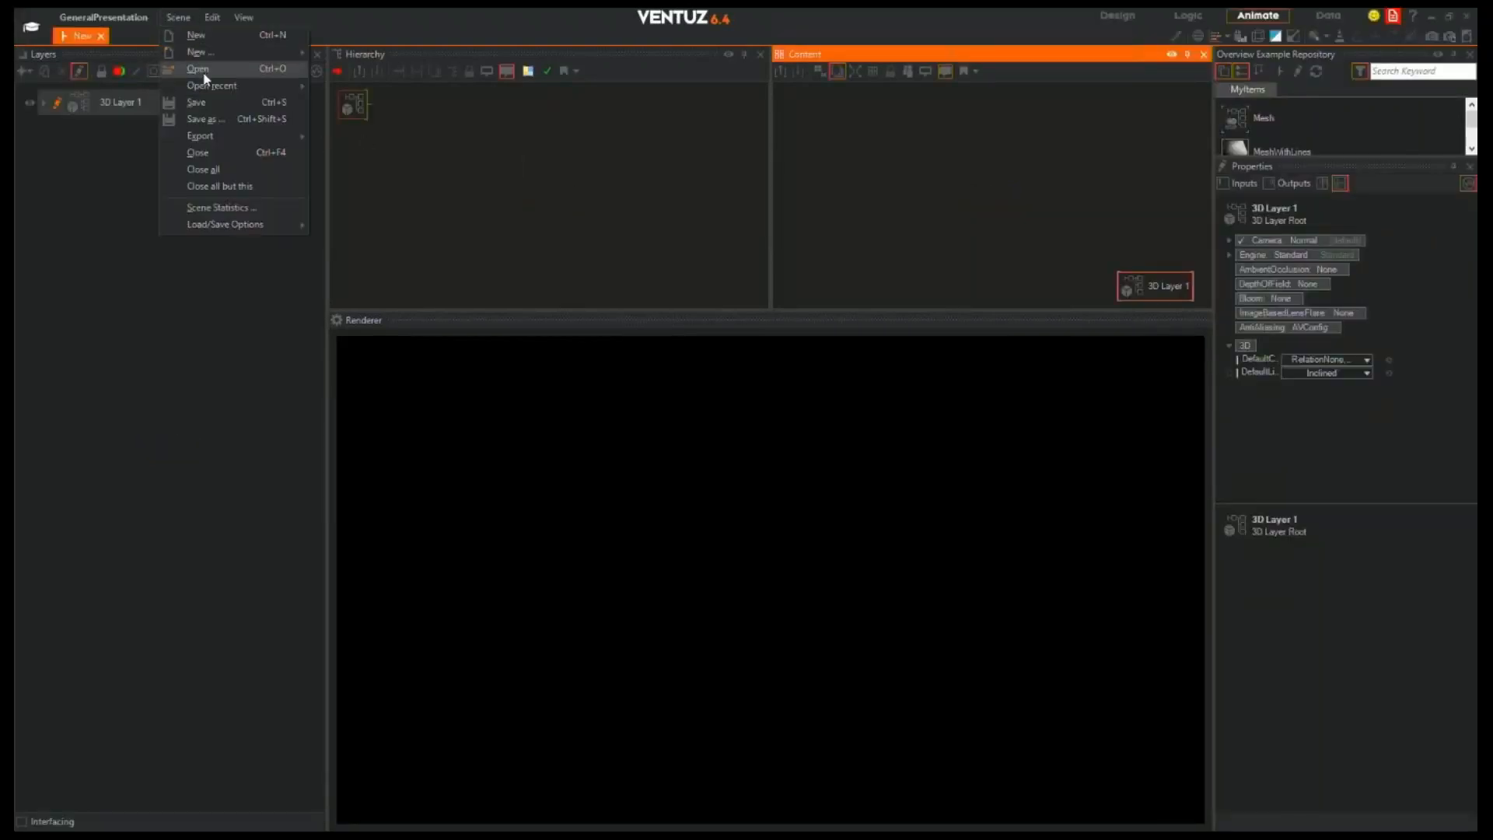
{"action": "left_click", "coordinate": [204, 71]}
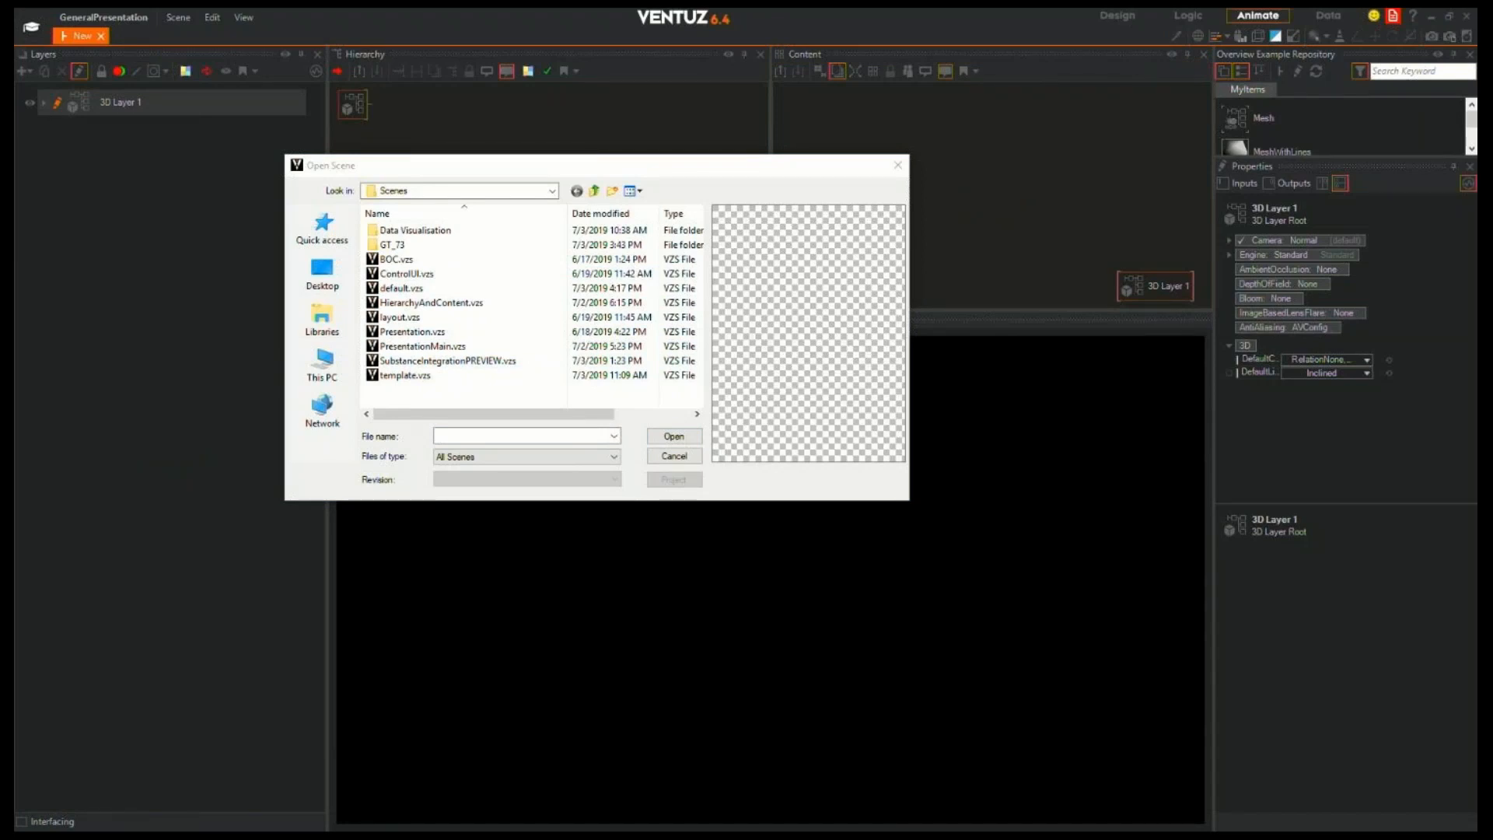
{"action": "double_click", "coordinate": [401, 288]}
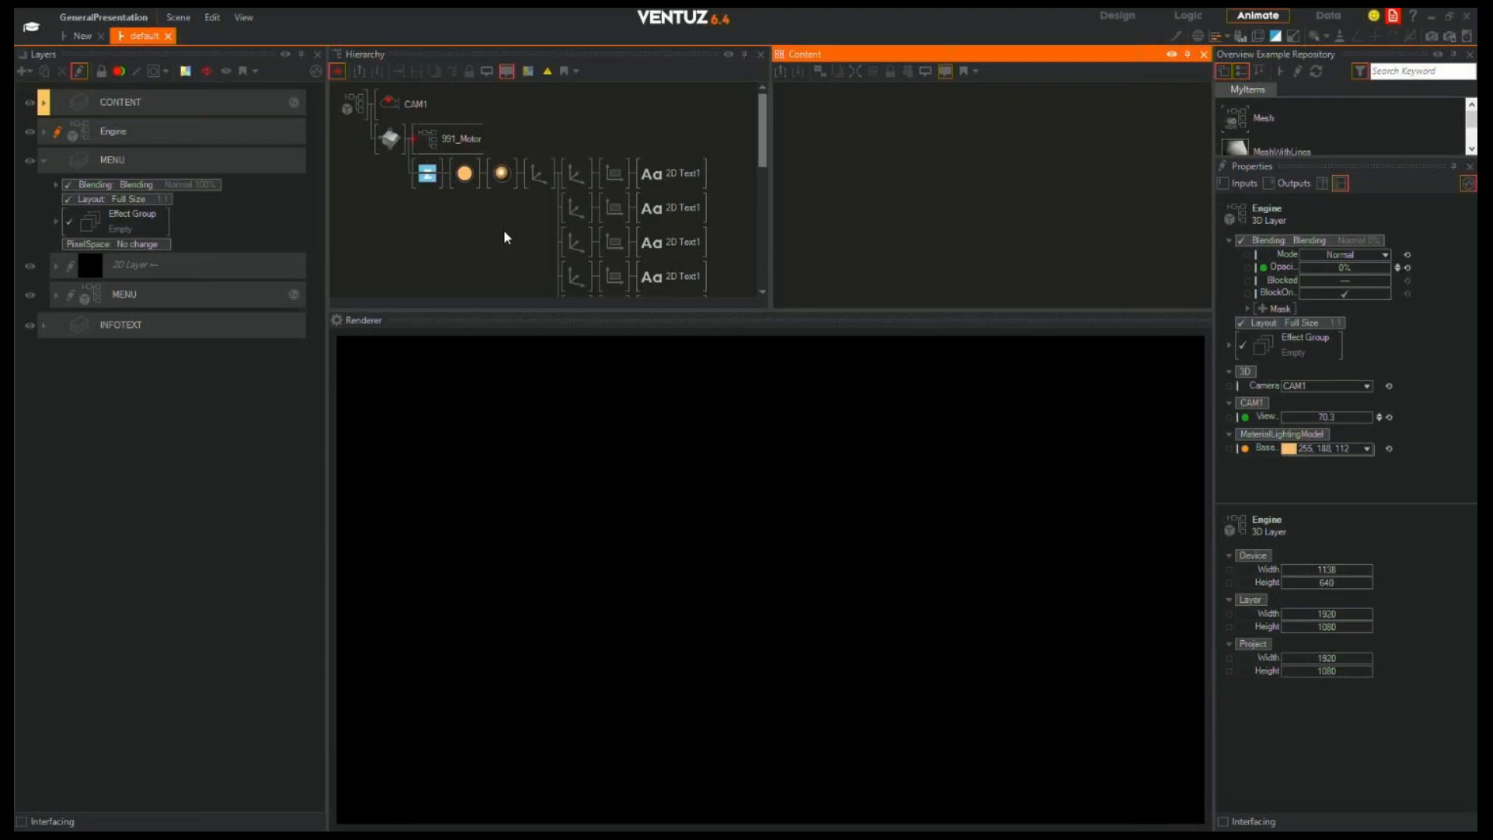
Examine the MENU layer group and the Engine layer's node hierarchy in the default scene, leaving the MENU group expanded
{"action": "left_click", "coordinate": [45, 160]}
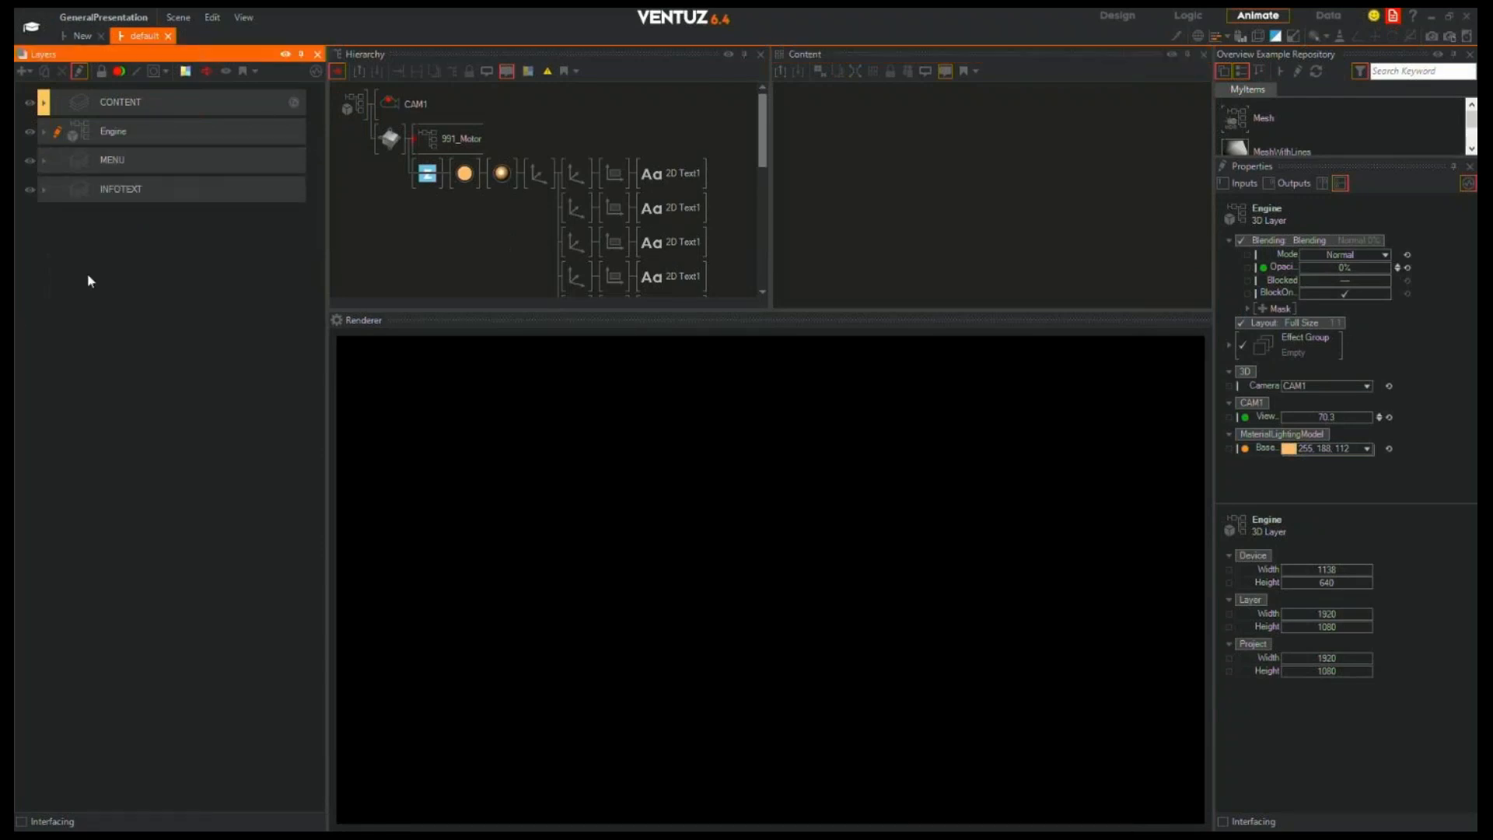
{"action": "left_click", "coordinate": [45, 160]}
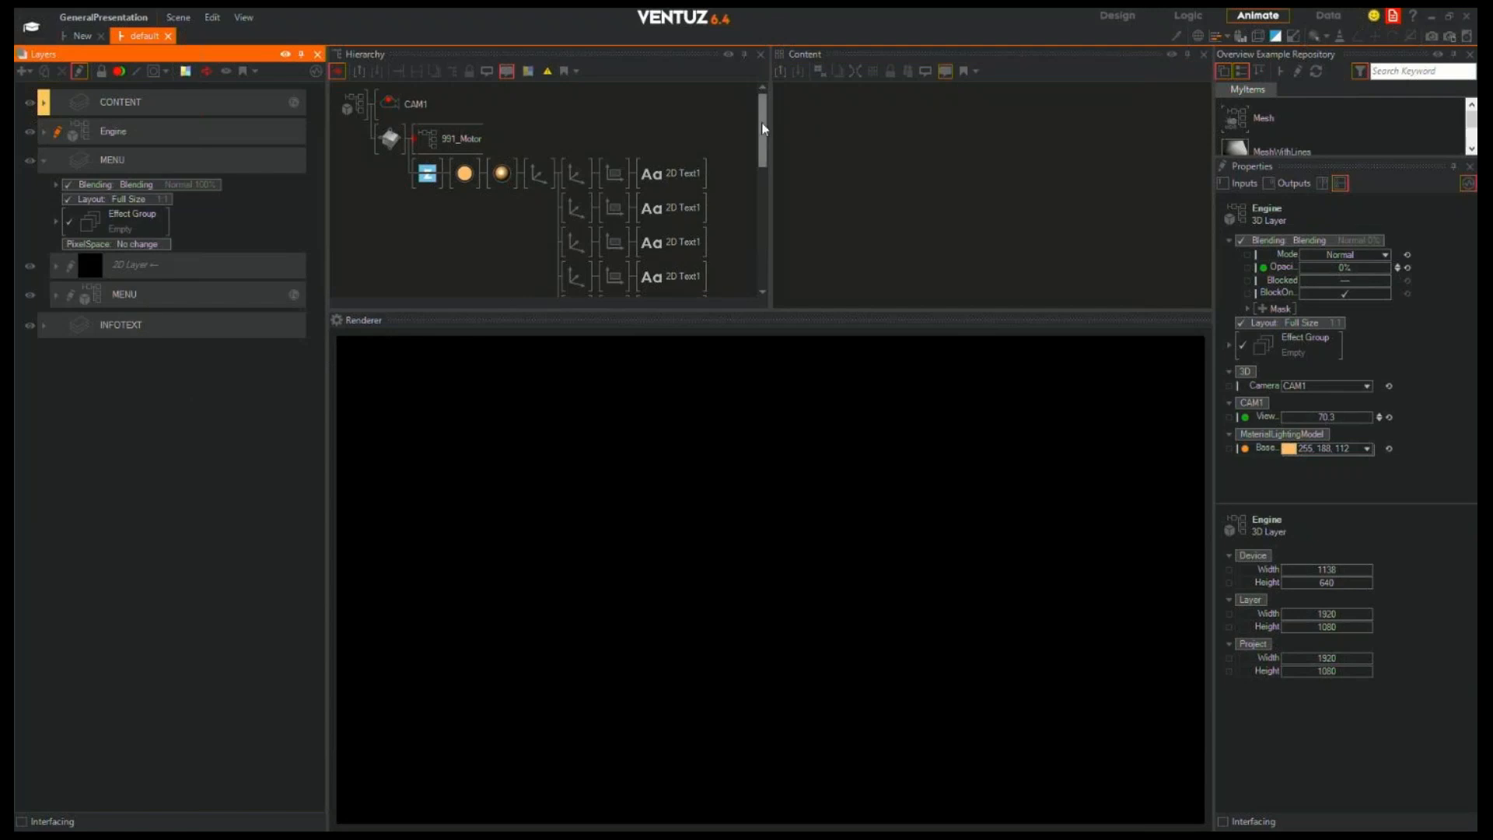
{"action": "mouse_move", "coordinate": [762, 128]}
{"action": "left_mouse_down"}
{"action": "mouse_move", "coordinate": [761, 254]}
{"action": "mouse_move", "coordinate": [762, 126]}
{"action": "left_mouse_up"}
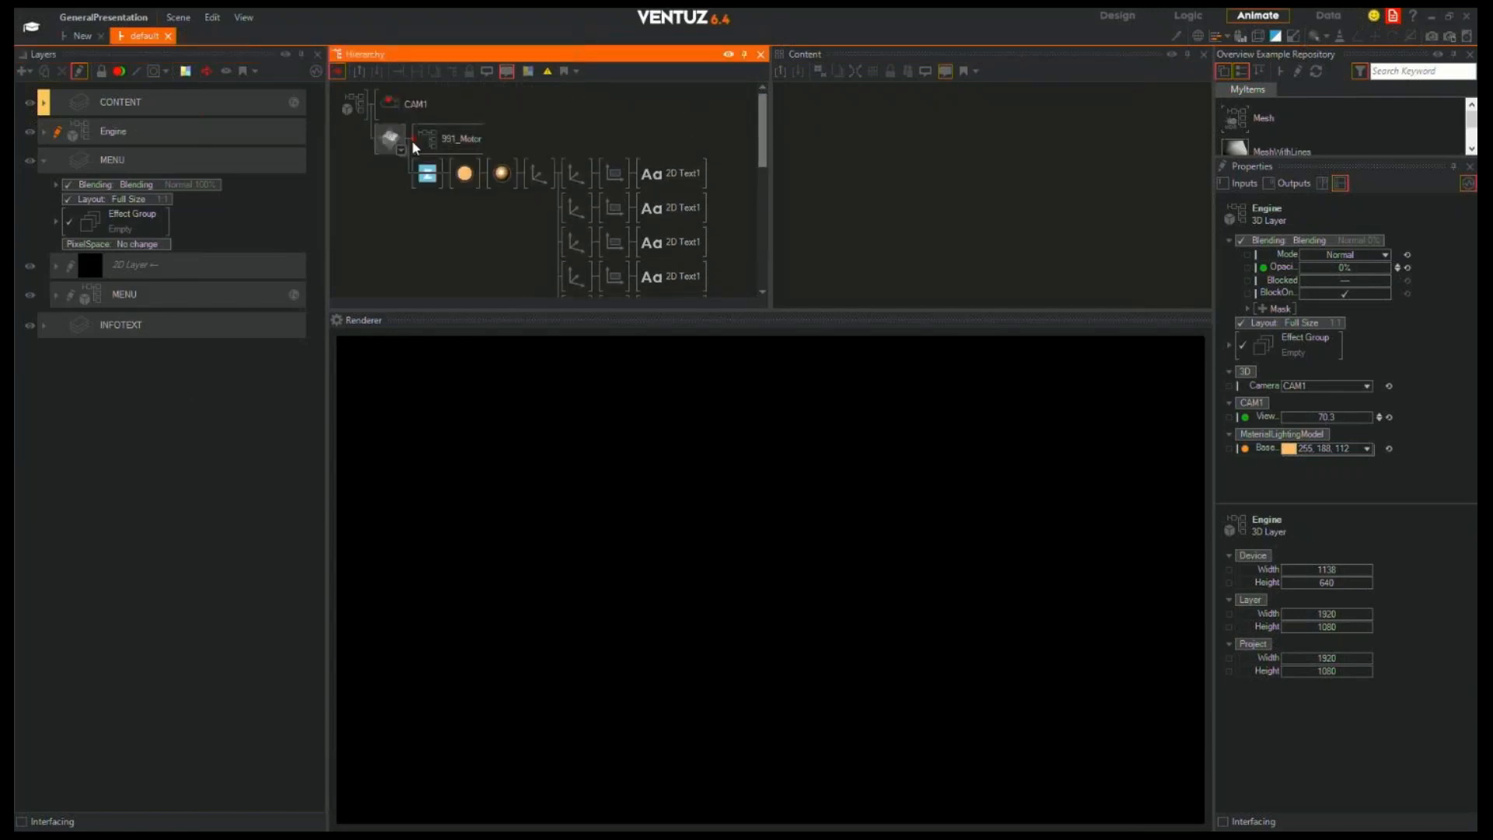
{"action": "middle_click", "coordinate": [545, 173]}
{"action": "middle_click", "coordinate": [545, 173]}
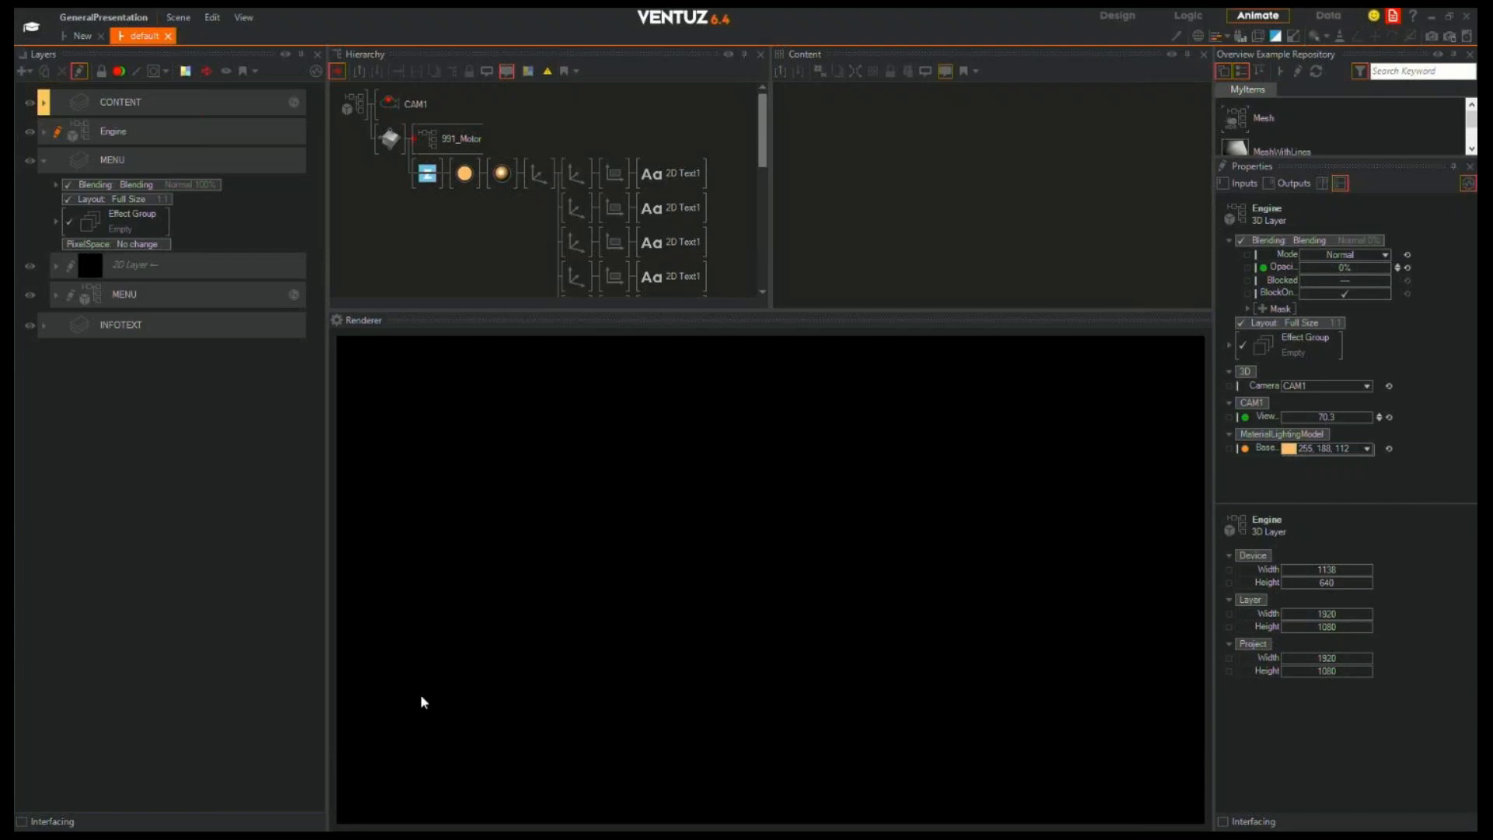
Switch to Firefox and view the current version section of the Ventuz Downloads page
{"action": "left_click", "coordinate": [444, 680]}
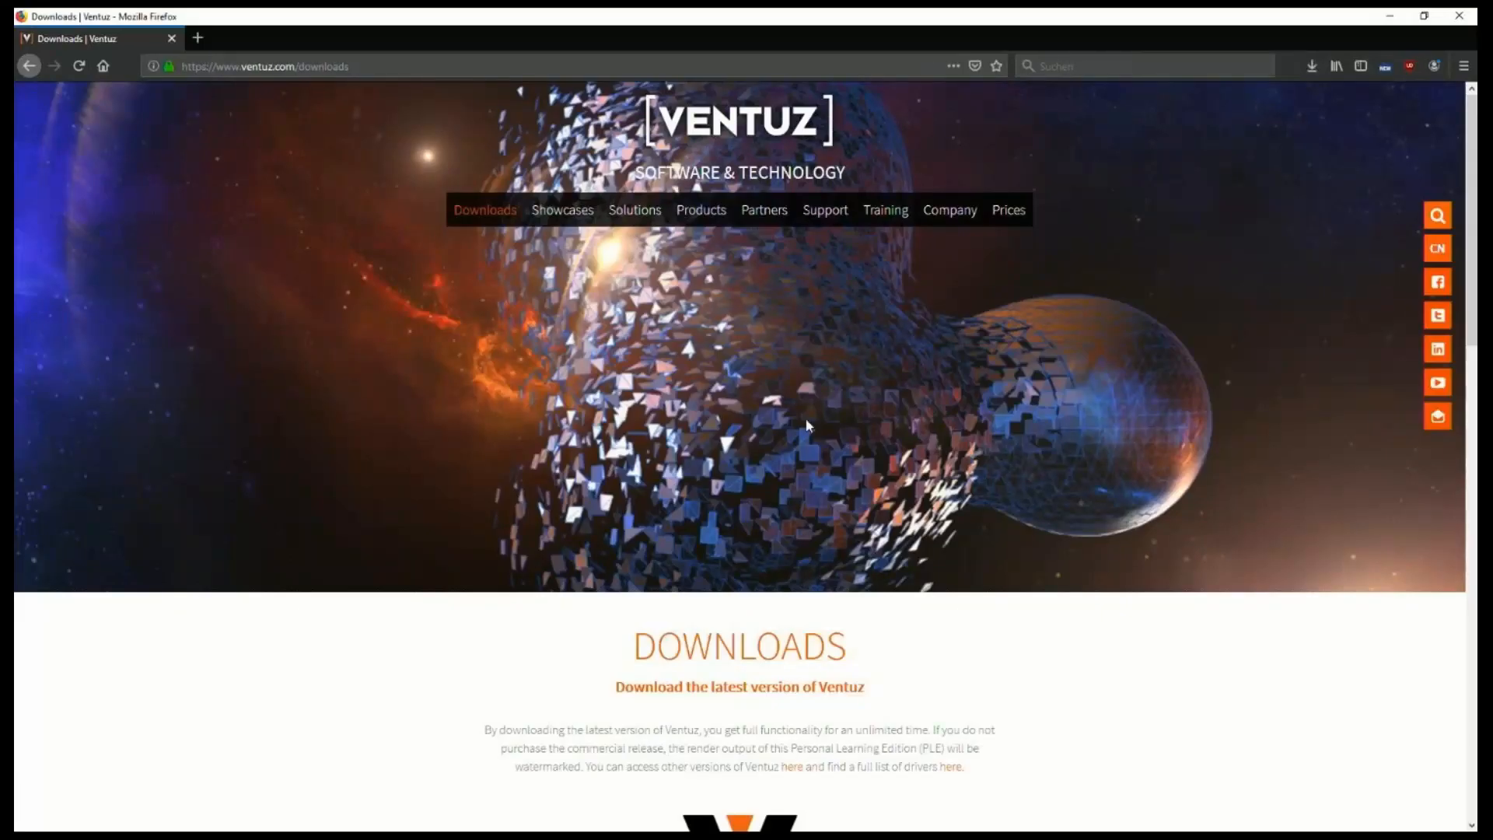
{"action": "scroll", "coordinate": [1062, 584], "scroll_direction": "down", "scroll_amount": 5}
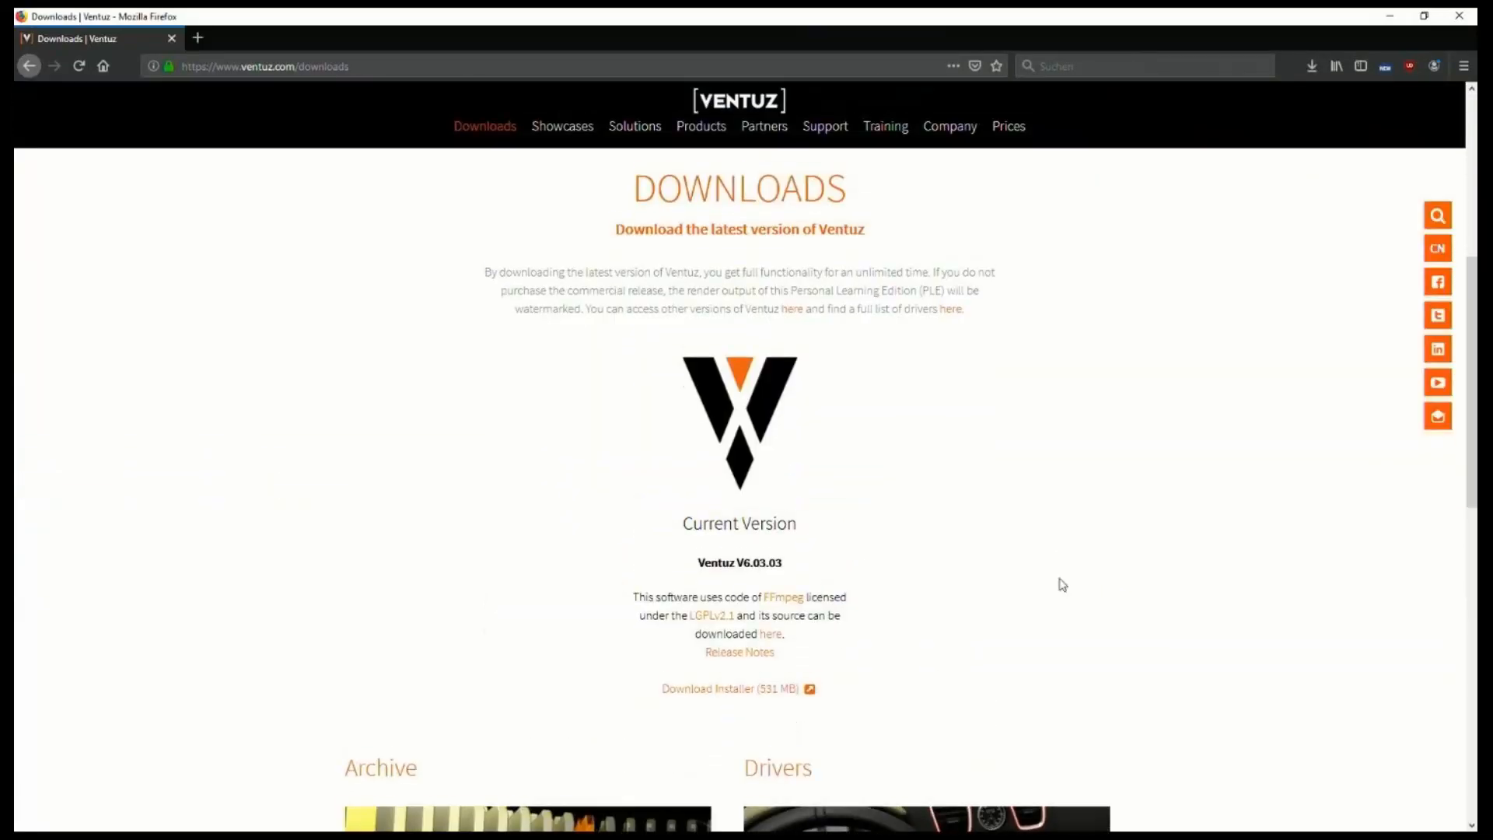
Leave the Ventuz Downloads page and return to the default scene in Ventuz Designer
{"action": "scroll", "coordinate": [1062, 585], "scroll_direction": "up", "scroll_amount": 2}
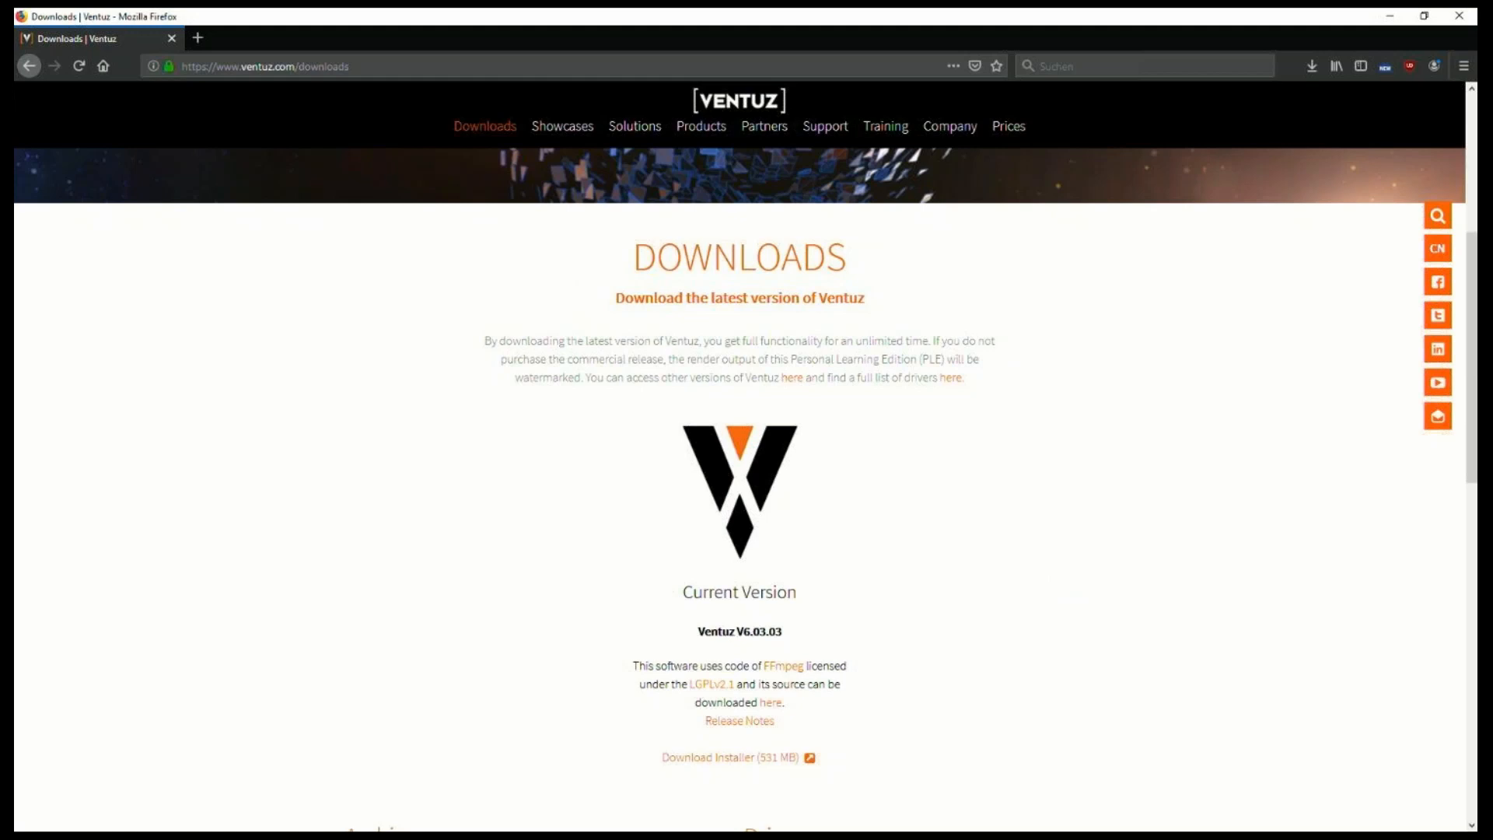
{"action": "left_click", "coordinate": [1389, 16]}
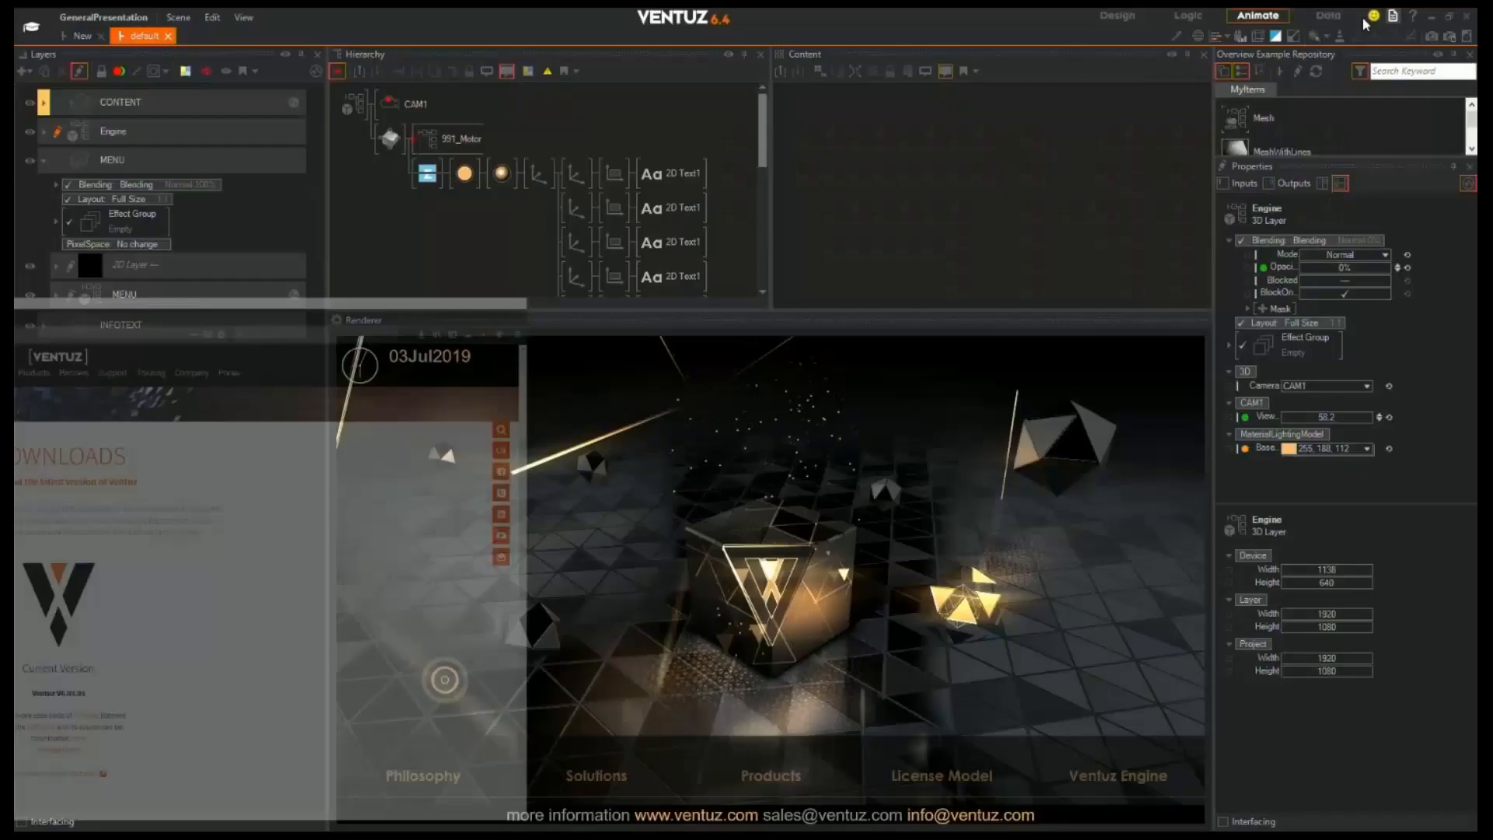
{"action": "left_click", "coordinate": [184, 19]}
{"action": "left_click", "coordinate": [524, 119]}
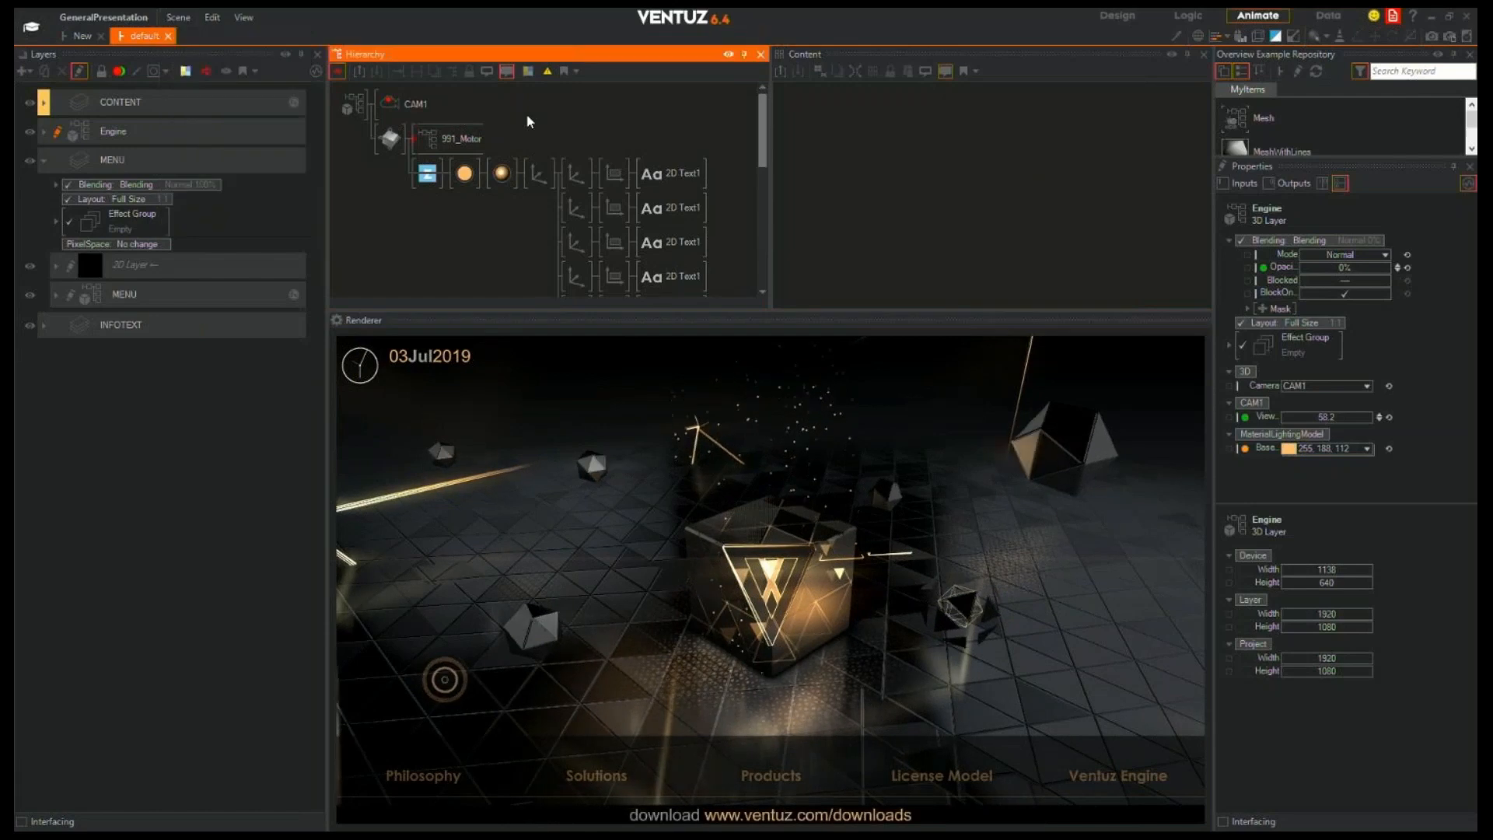
Search the available nodes for dmx and add a DMX In node to the Content editor
{"action": "left_click", "coordinate": [883, 177]}
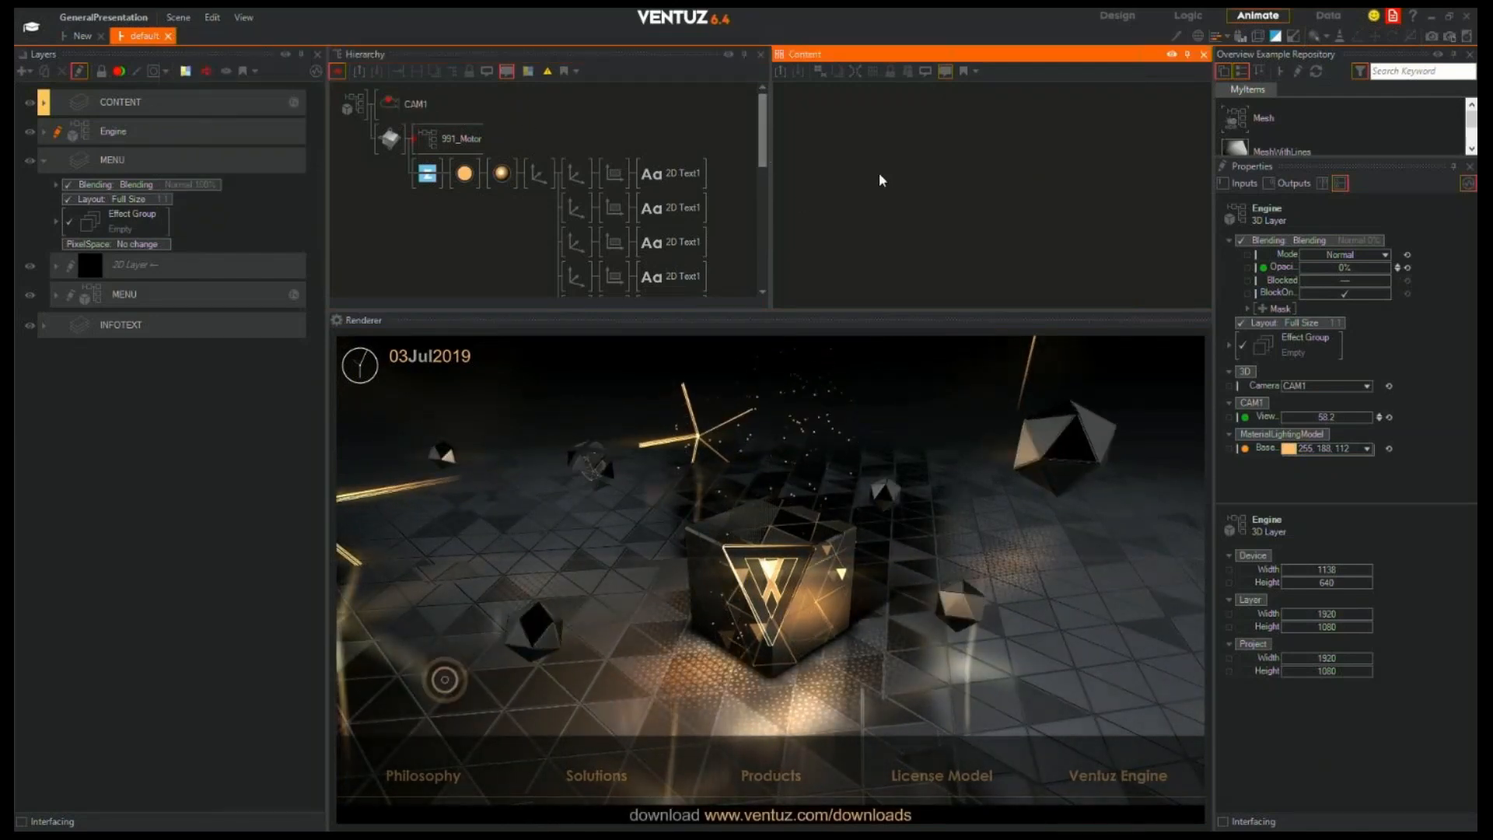
{"action": "type", "text": "mover"}
{"action": "key", "text": "BackSpace"}
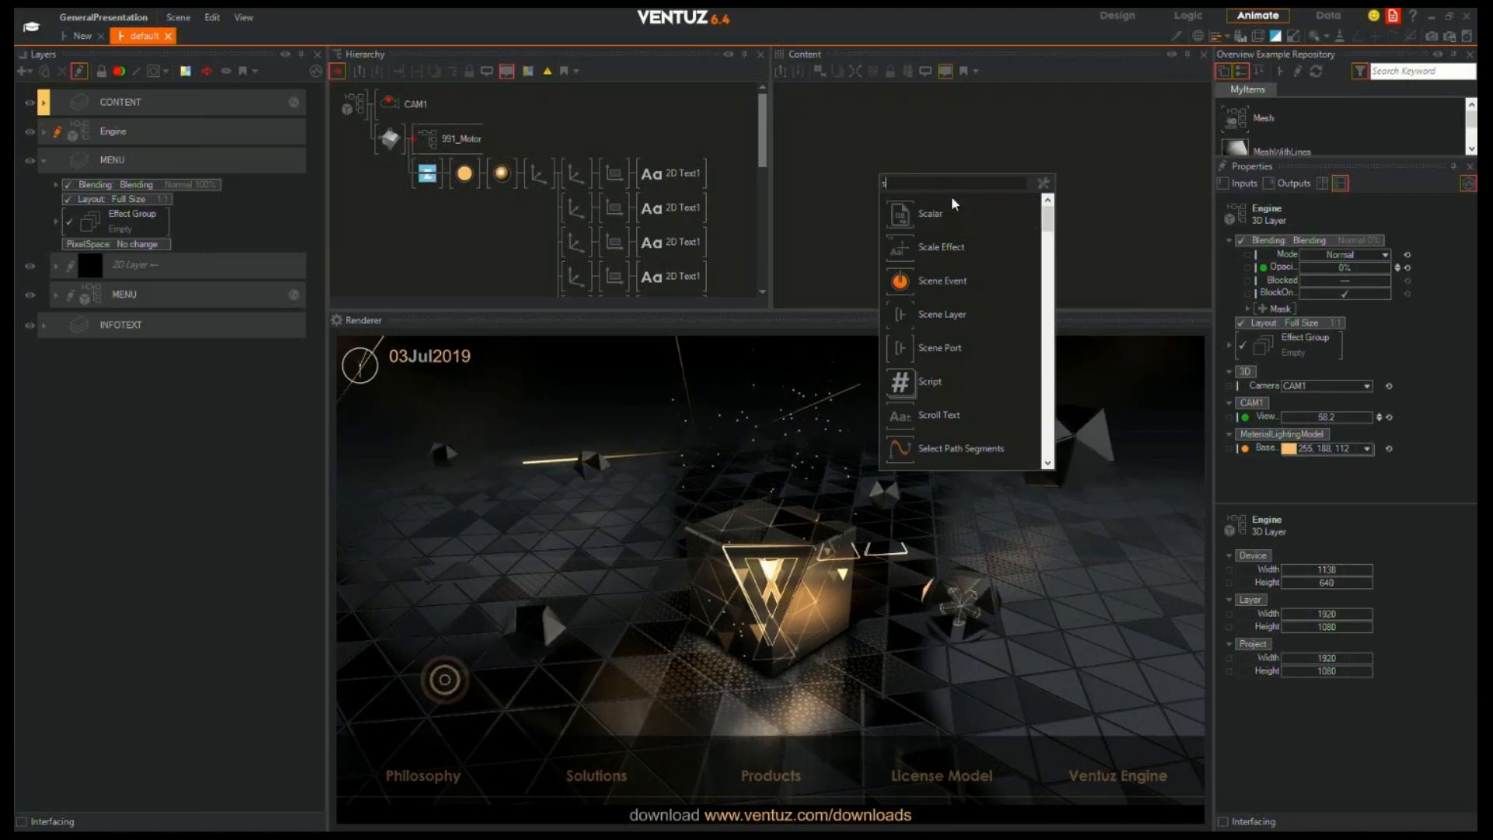
{"action": "type", "text": "s"}
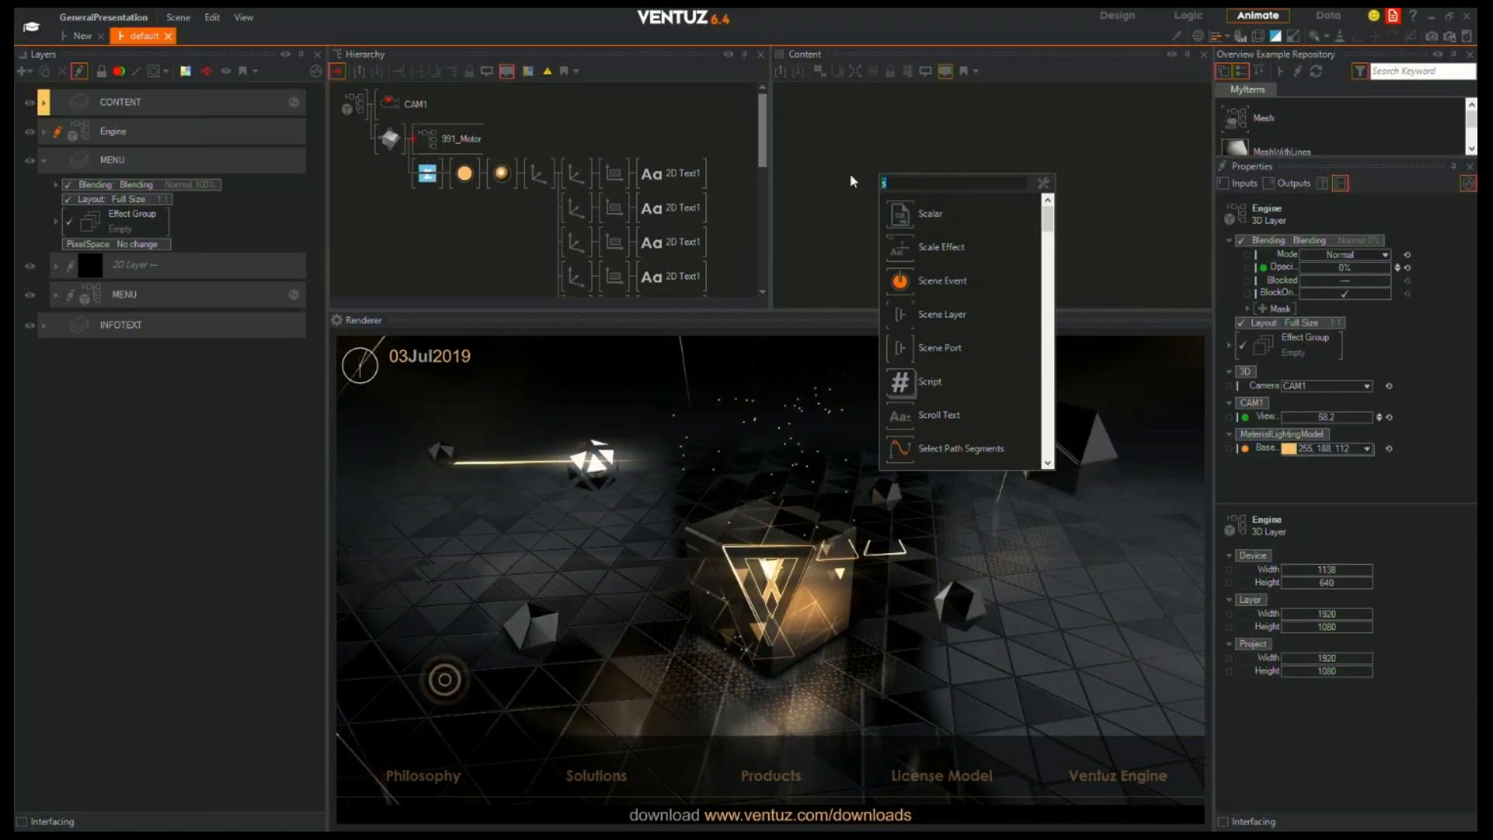
{"action": "key", "text": "BackSpace"}
{"action": "type", "text": "dmx"}
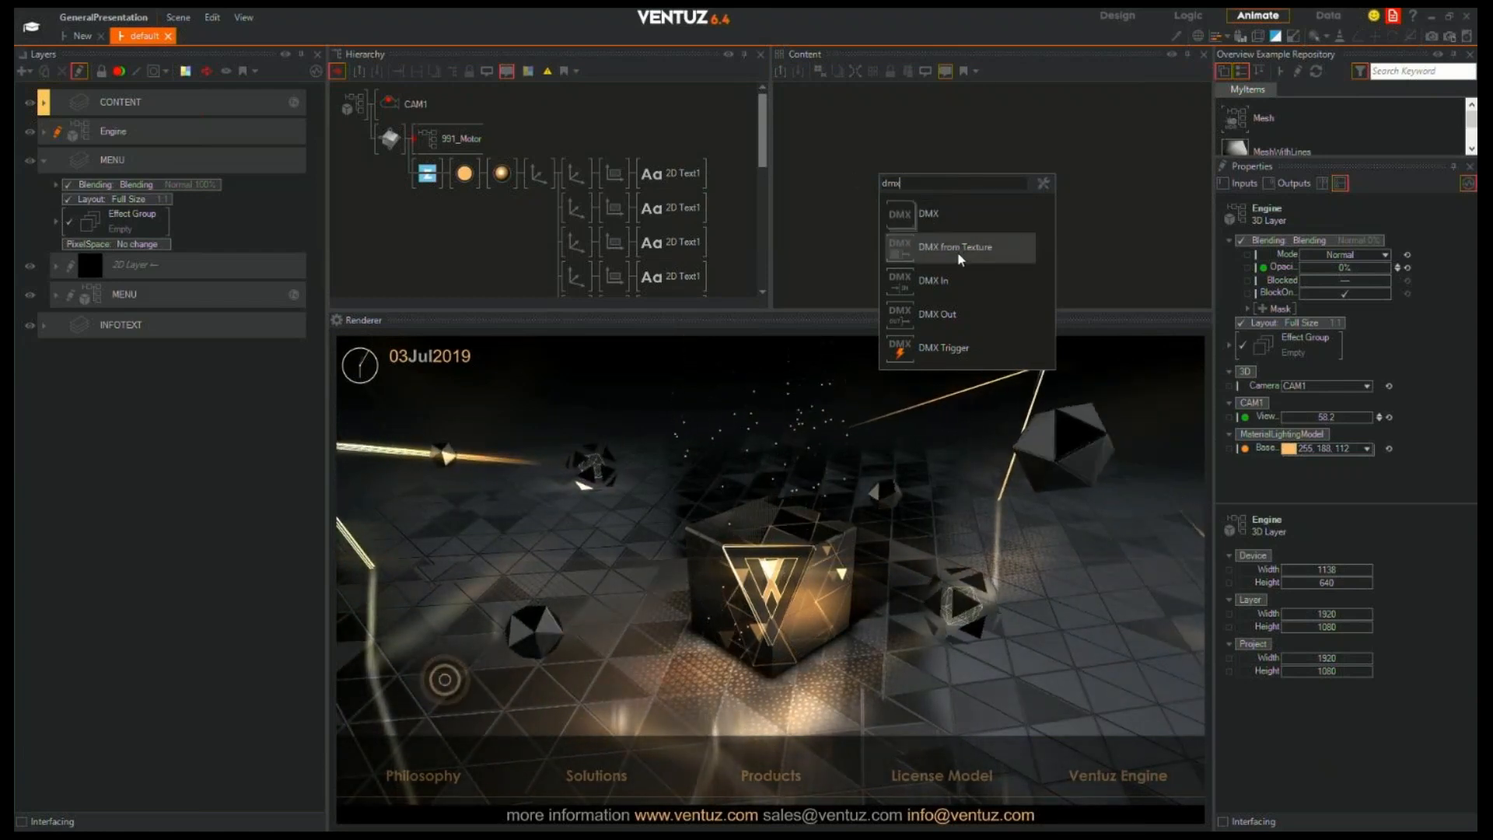
{"action": "left_click", "coordinate": [931, 287]}
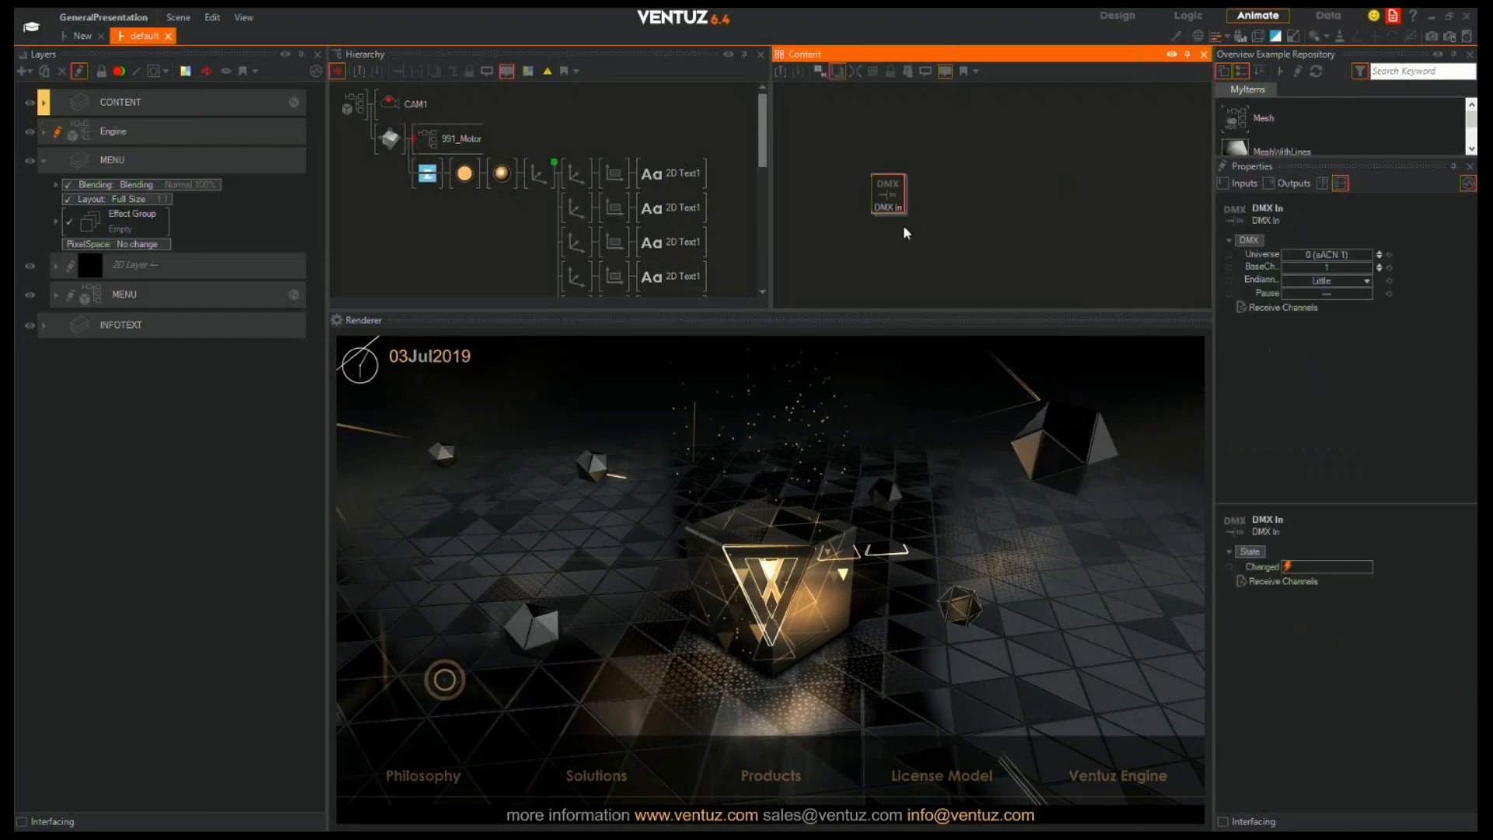
Add DMX Out and DMX from Texture nodes to the Content editor, placing the texture node below the other DMX nodes
{"action": "double_click", "coordinate": [921, 248]}
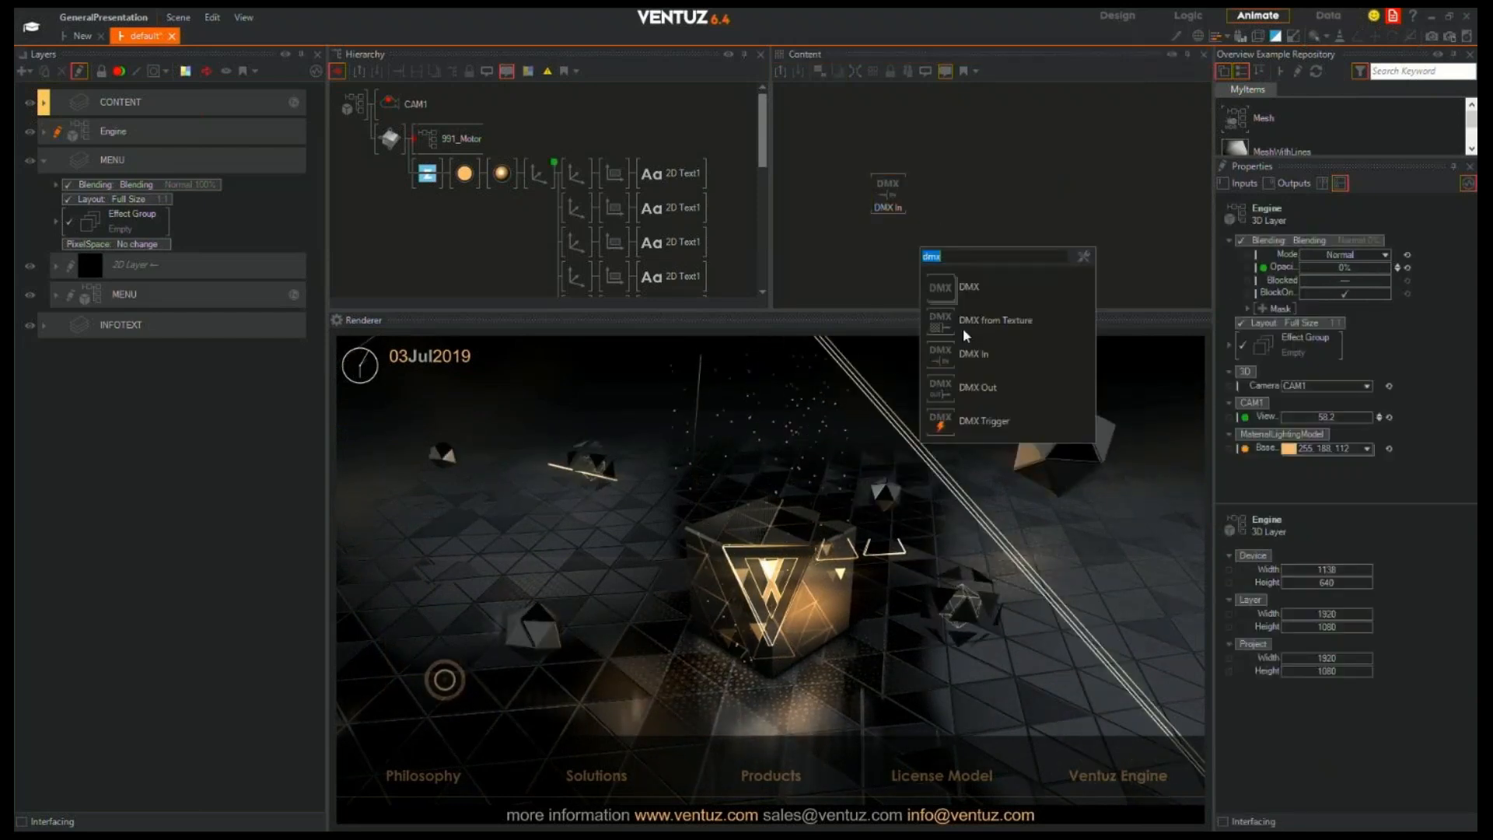
{"action": "left_click", "coordinate": [966, 387]}
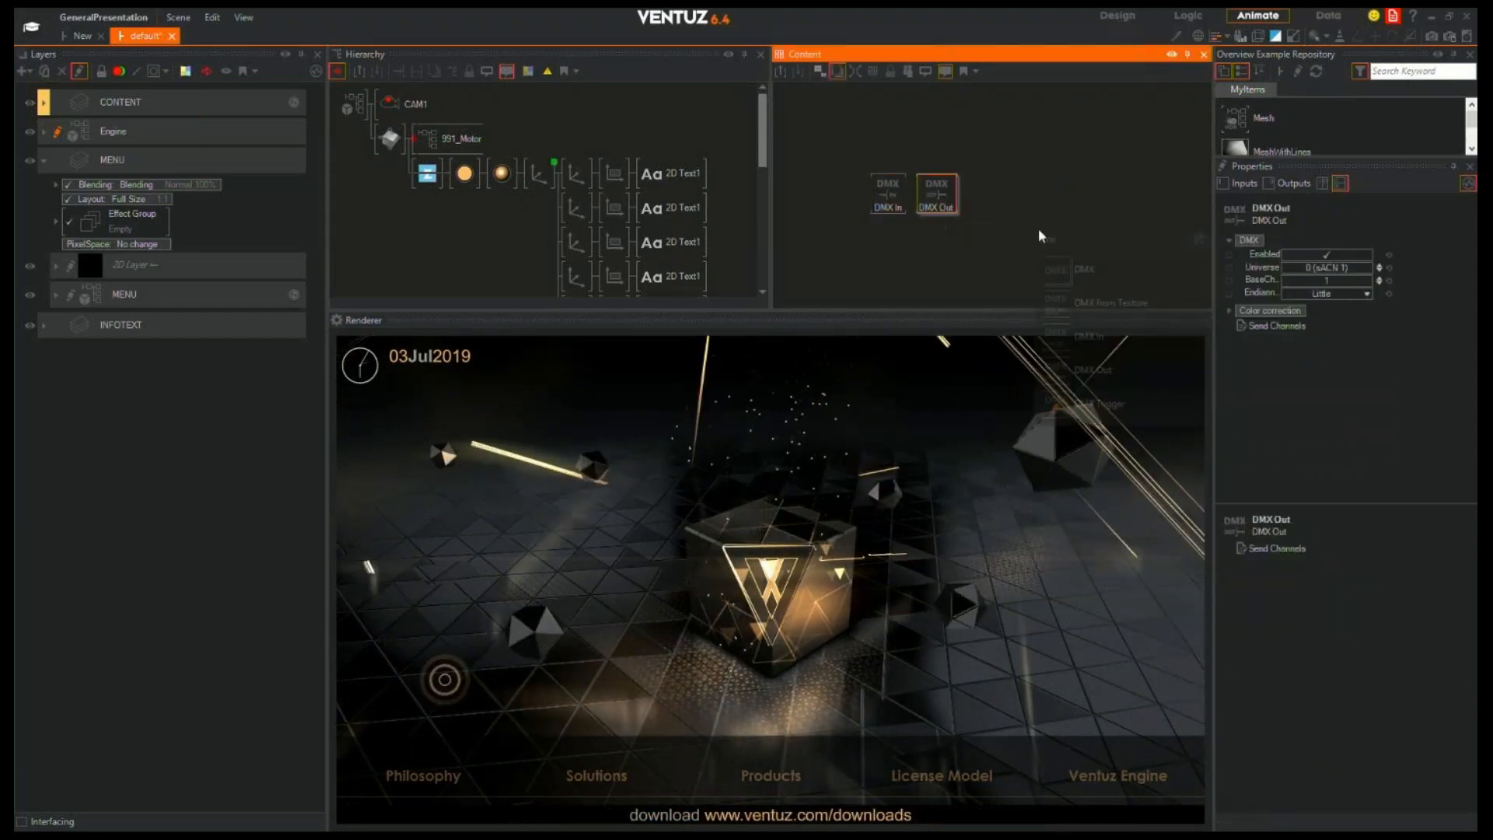
{"action": "double_click", "coordinate": [1038, 229]}
{"action": "left_click", "coordinate": [1086, 311]}
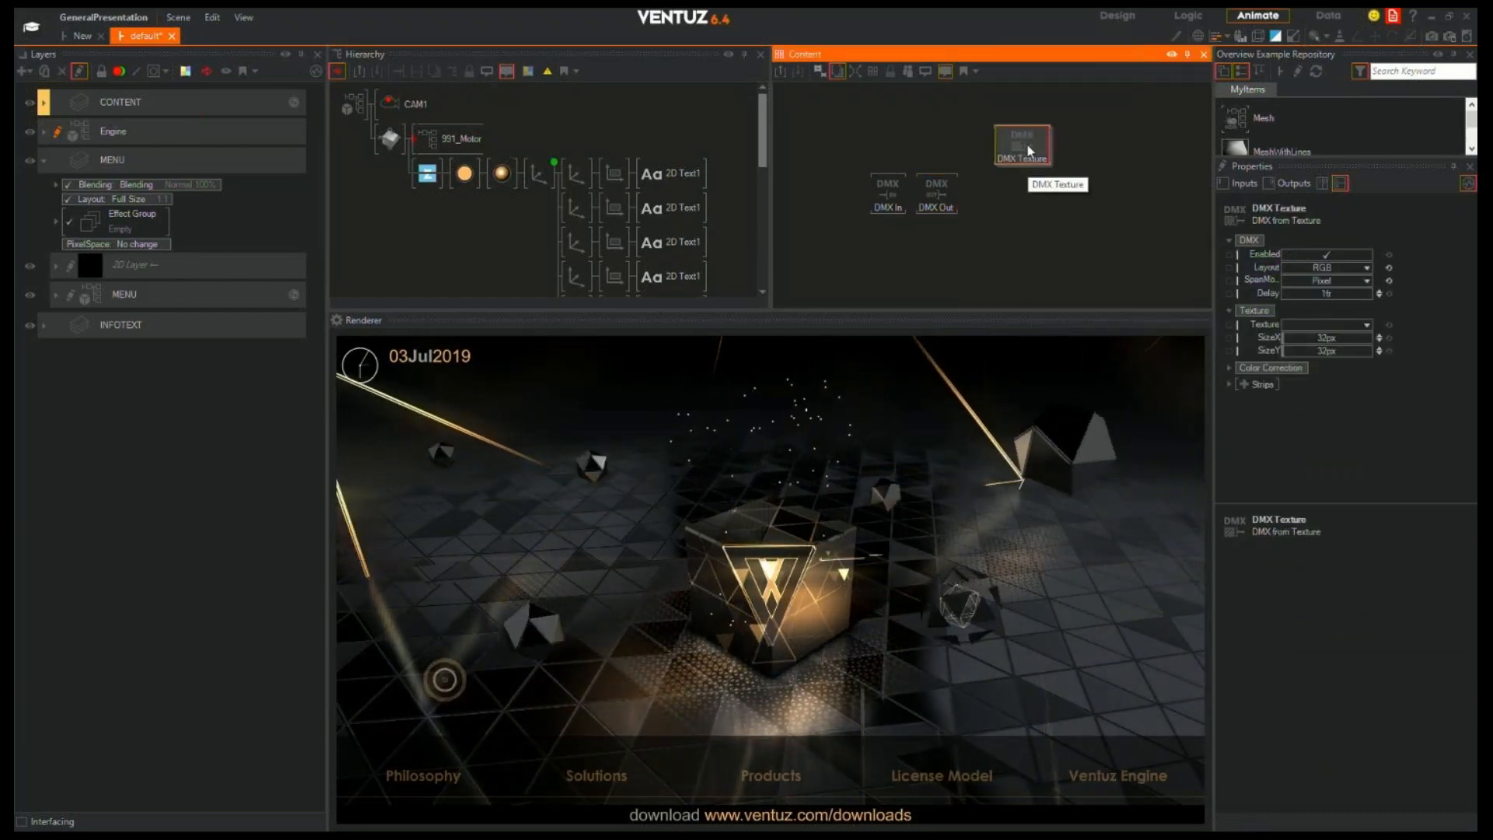
{"action": "left_click_drag", "start_coordinate": [1028, 145], "coordinate": [914, 253]}
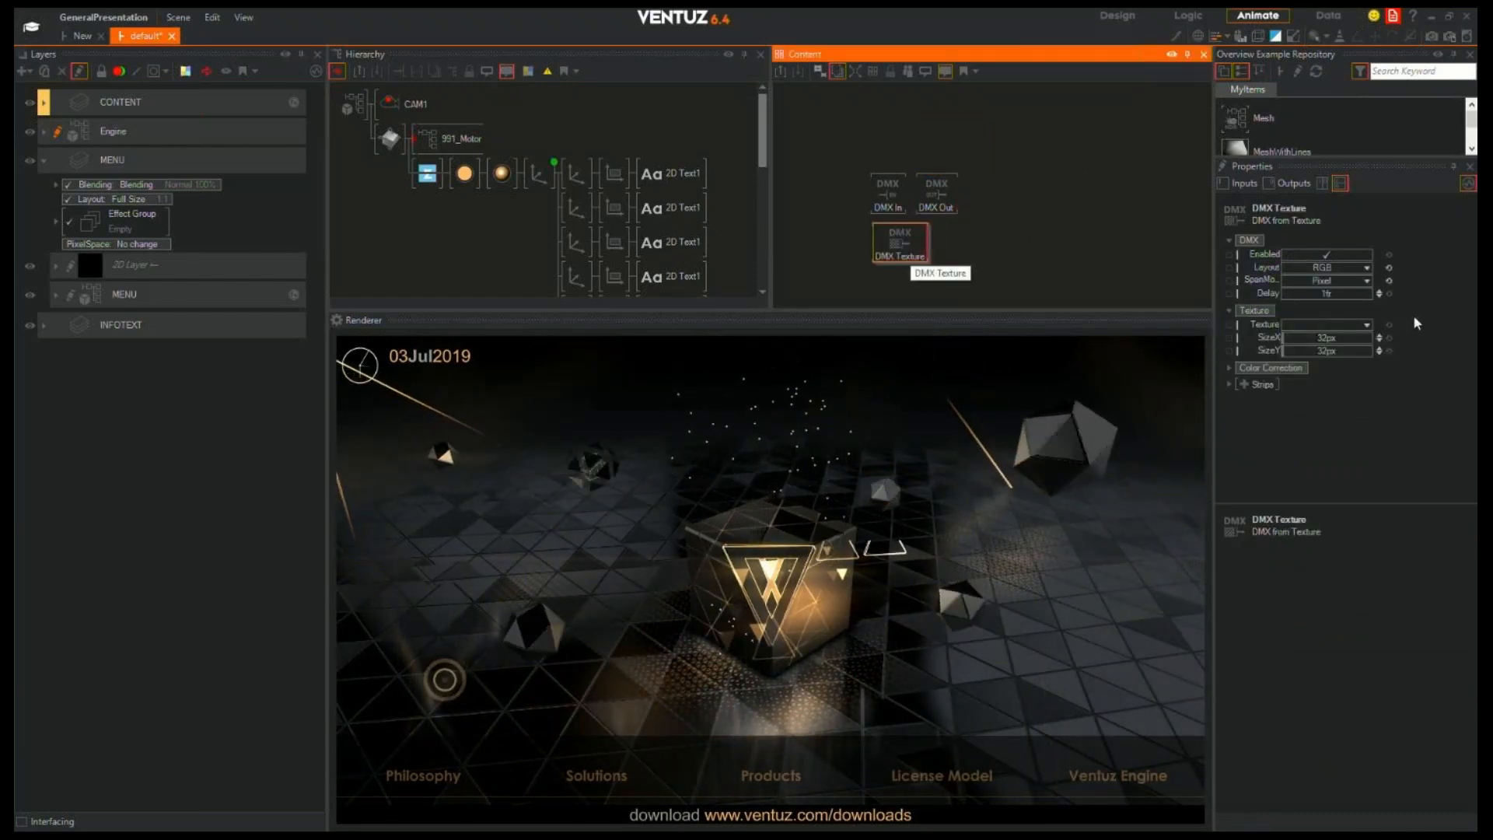
{"action": "left_click", "coordinate": [1412, 314]}
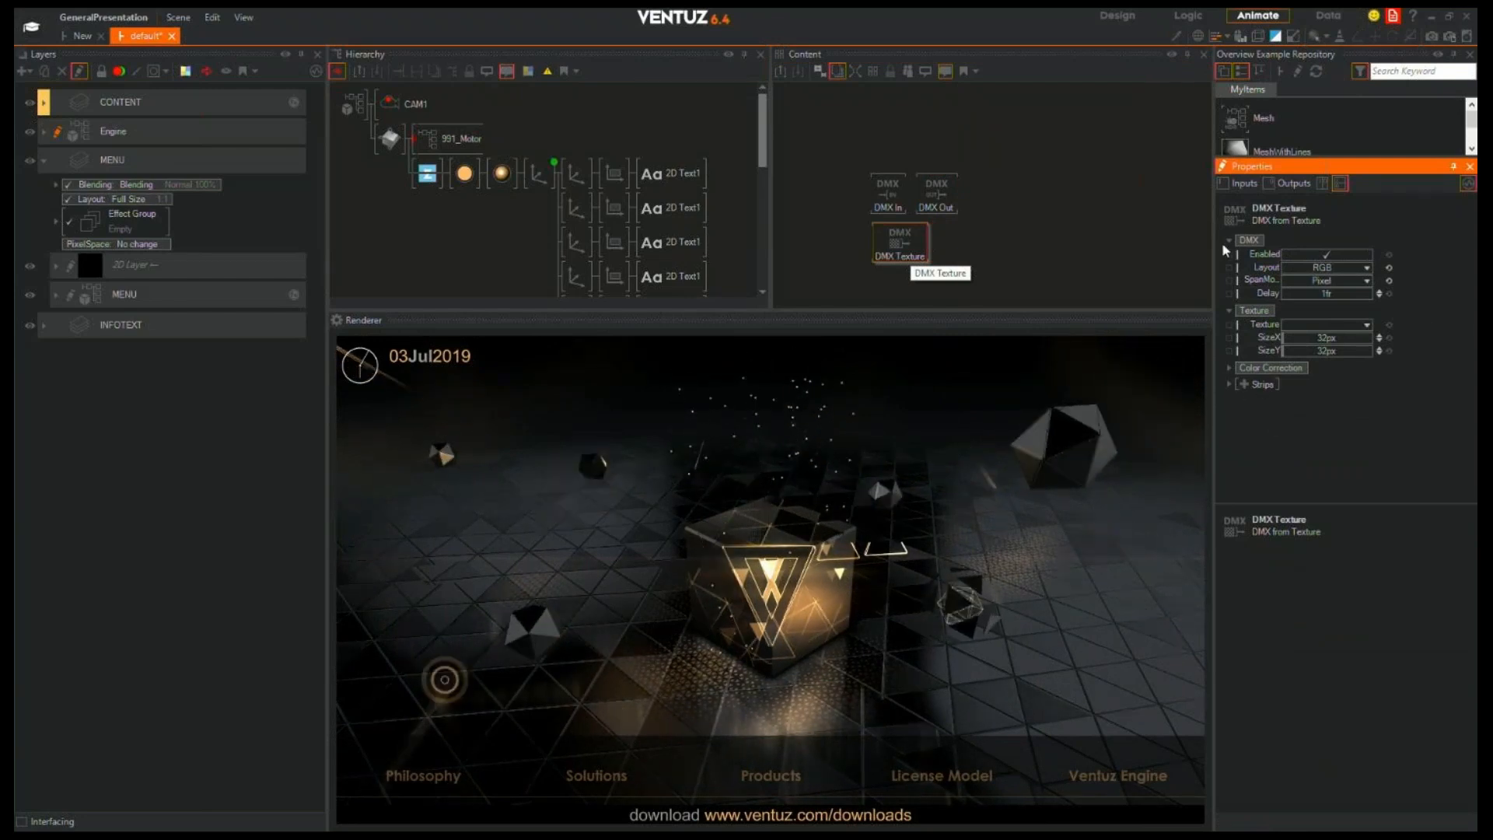
Select the three DMX nodes together and delete them from the Content editor
{"action": "left_click", "coordinate": [902, 242]}
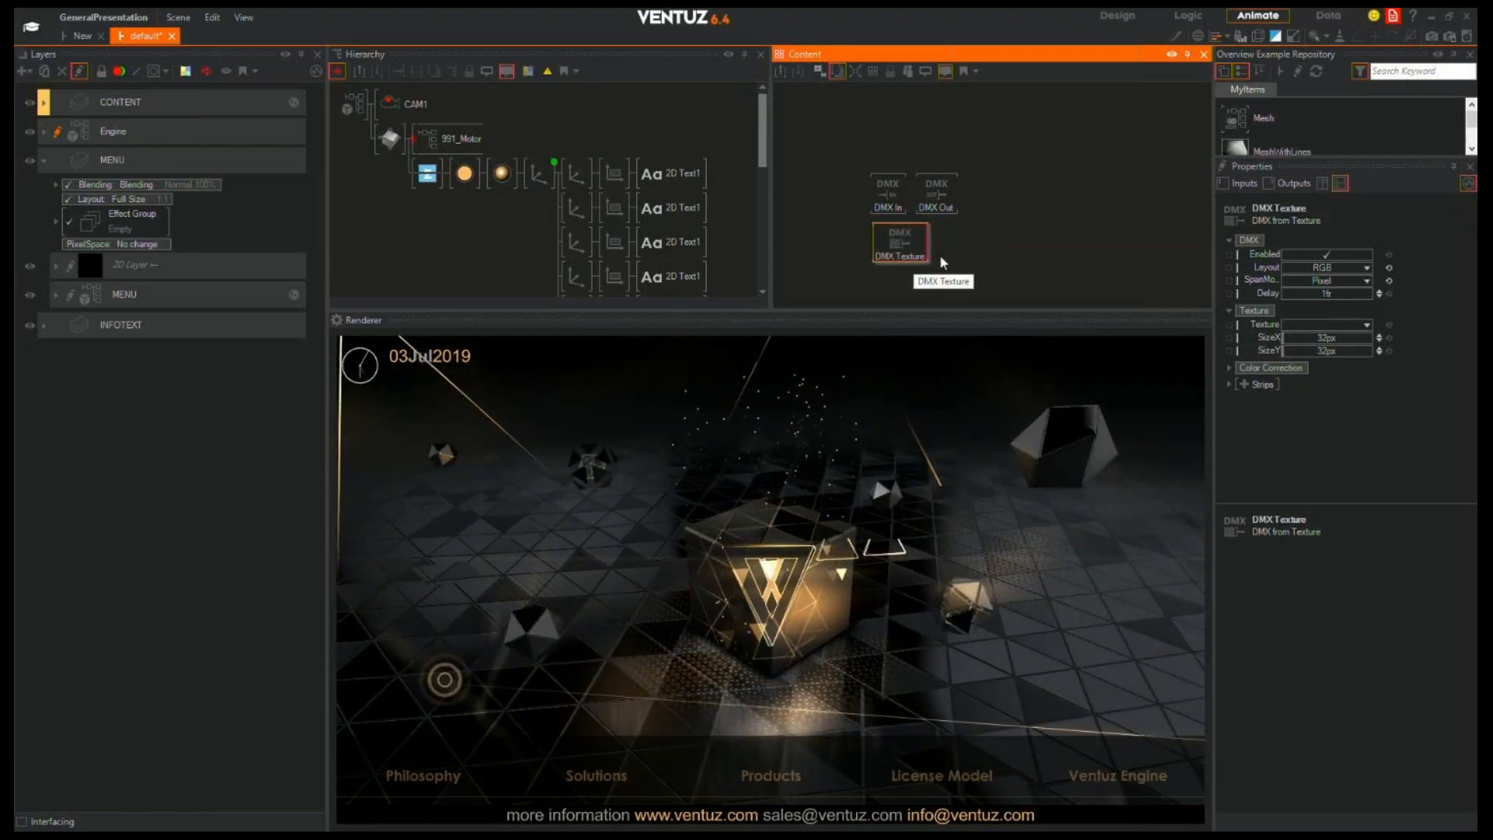
{"action": "left_click_drag", "start_coordinate": [887, 198], "coordinate": [942, 268]}
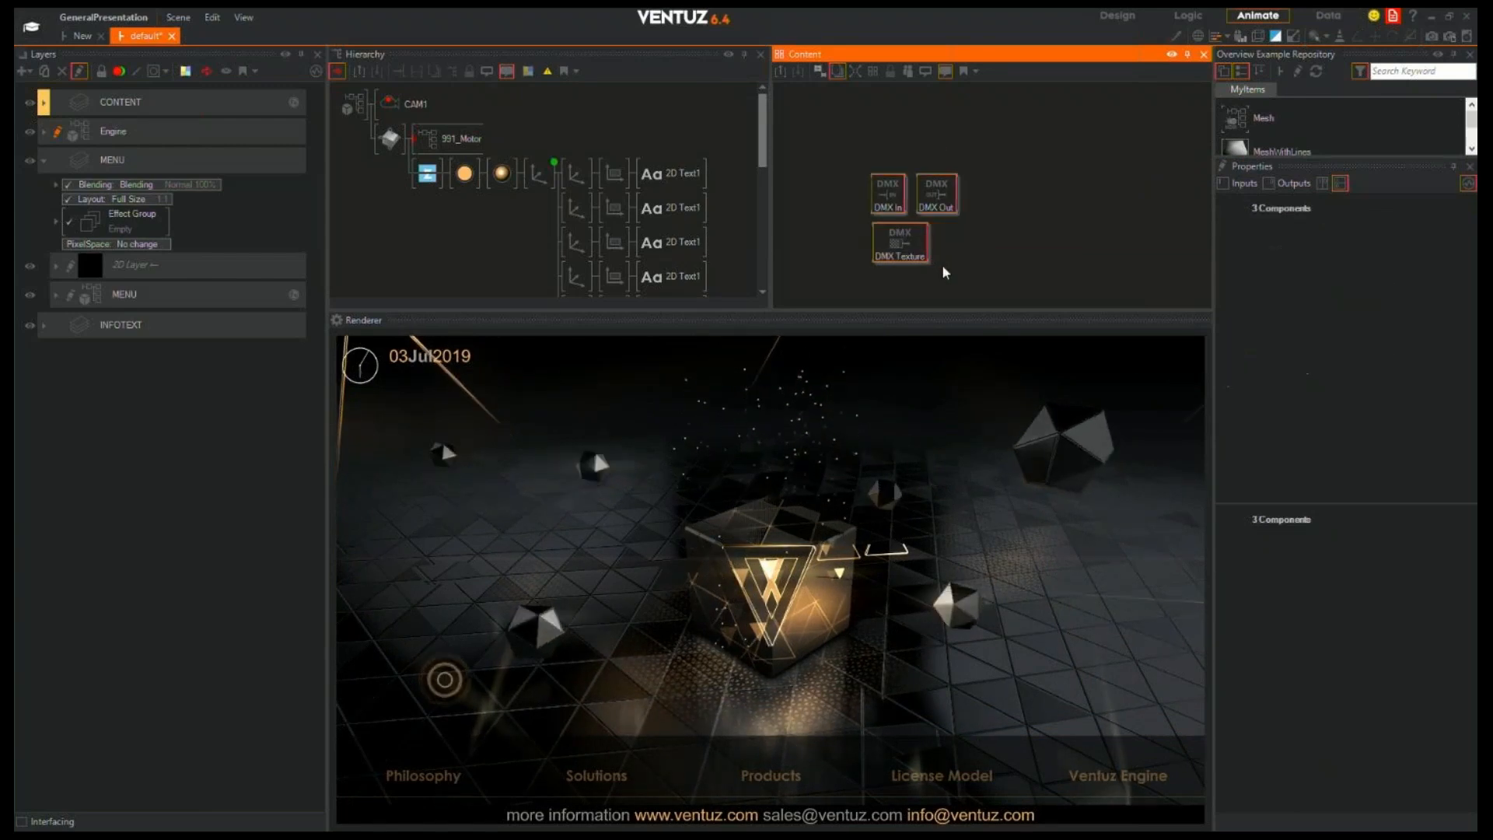
{"action": "key", "text": "Delete"}
Open the scene 3DDataVisualization.vzs from the Data Visualisation folder
{"action": "left_click", "coordinate": [179, 17]}
{"action": "left_click", "coordinate": [198, 69]}
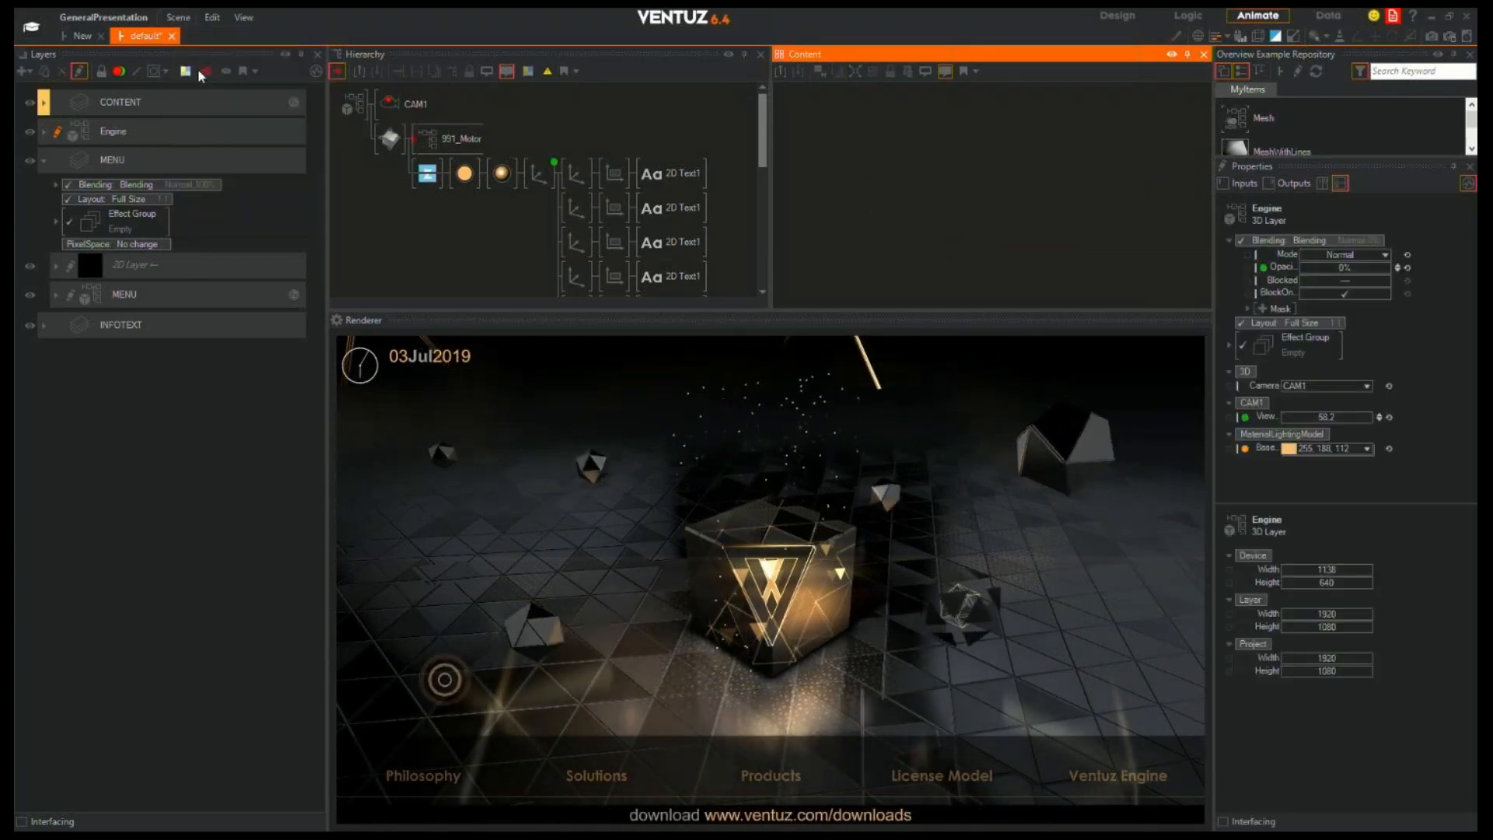
{"action": "double_click", "coordinate": [416, 231]}
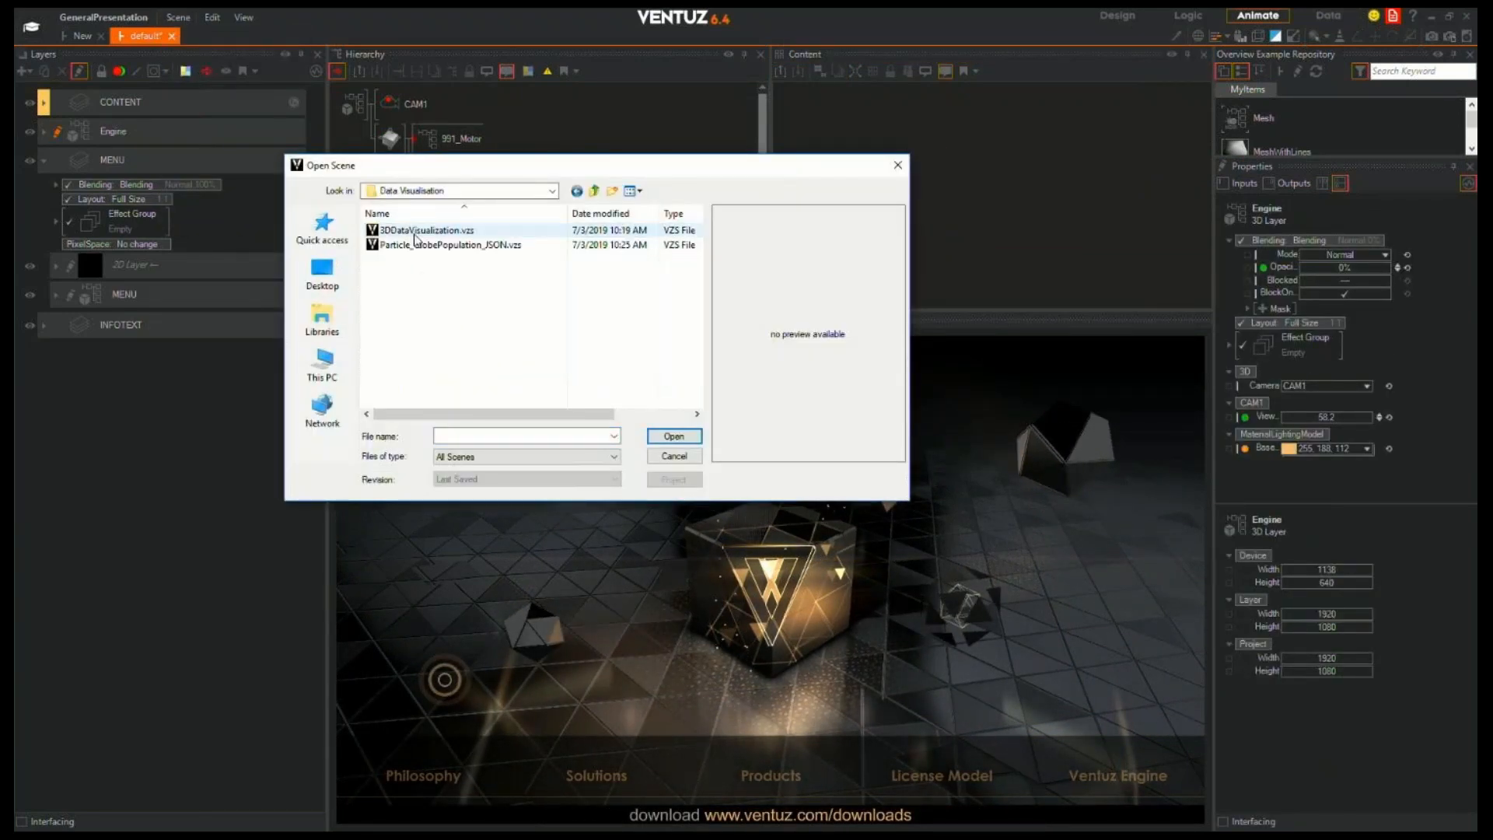
{"action": "left_click", "coordinate": [417, 231]}
{"action": "left_click", "coordinate": [416, 245]}
{"action": "left_click", "coordinate": [418, 233]}
{"action": "double_click", "coordinate": [419, 232]}
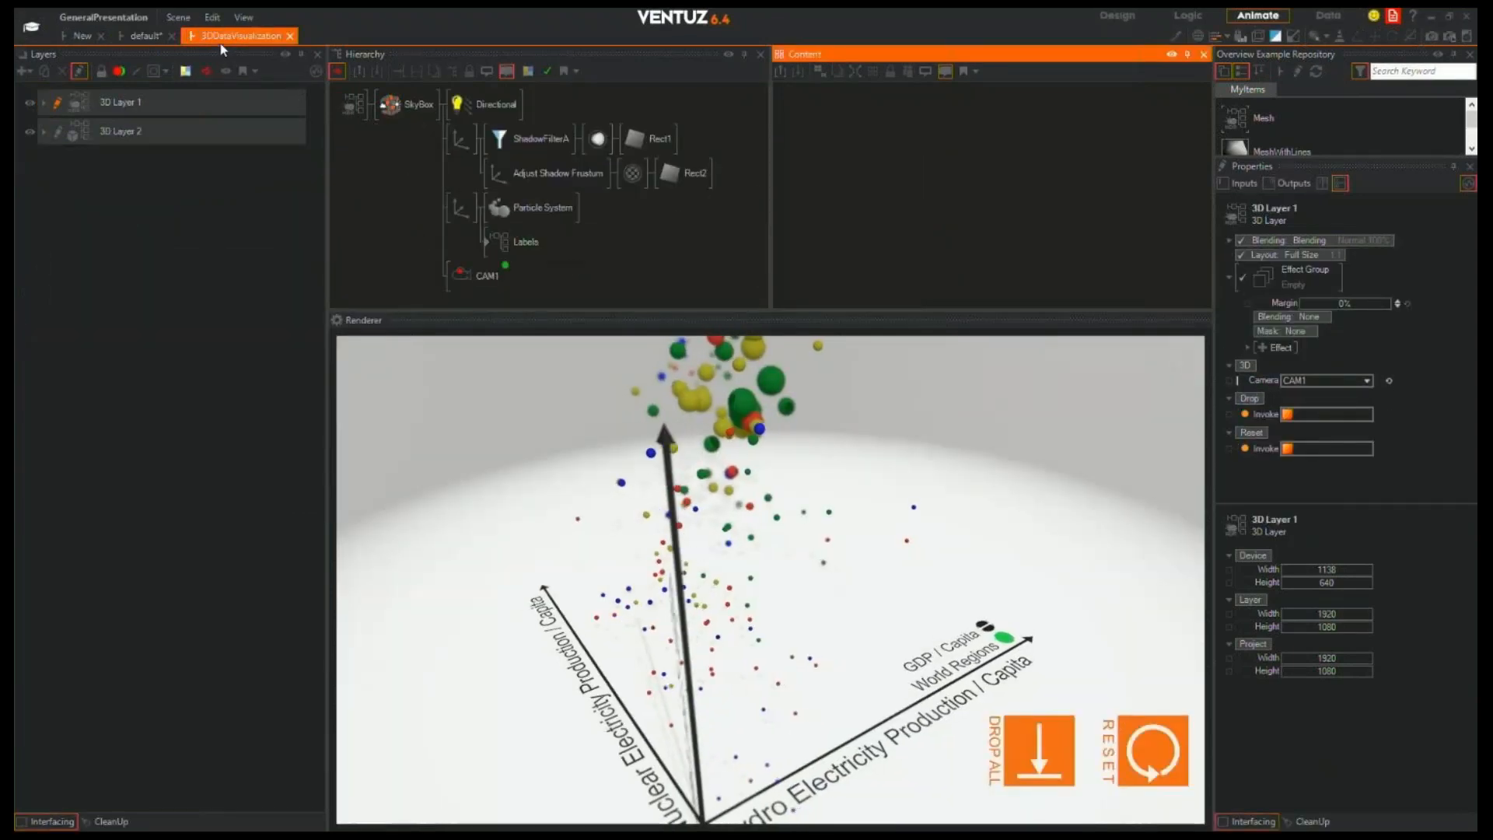
Select the Particle System node in the 3DDataVisualization scene and expand its inline particle stream to examine the modules
{"action": "left_click", "coordinate": [855, 583]}
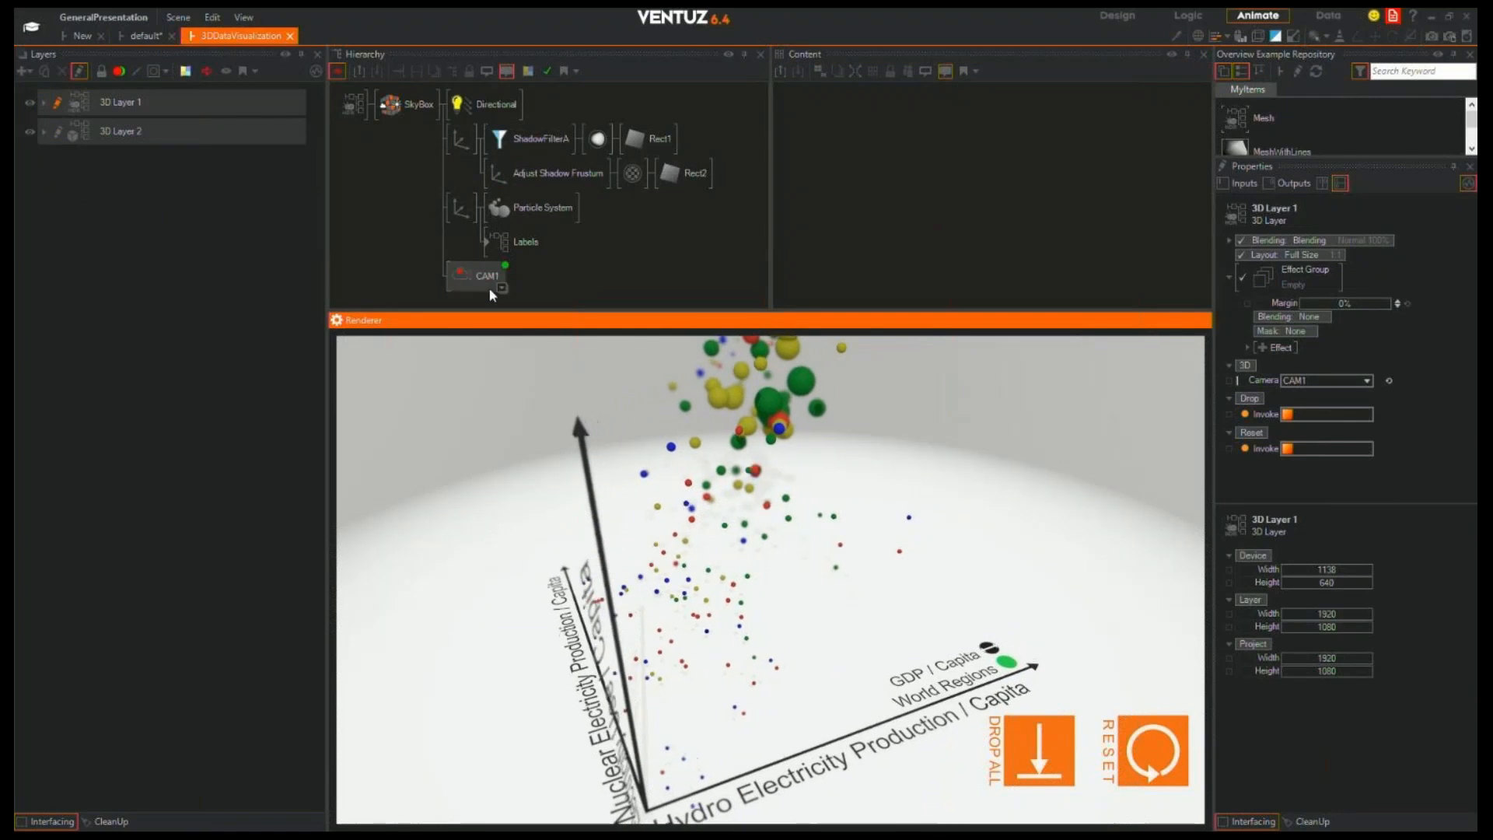
{"action": "left_click", "coordinate": [536, 207]}
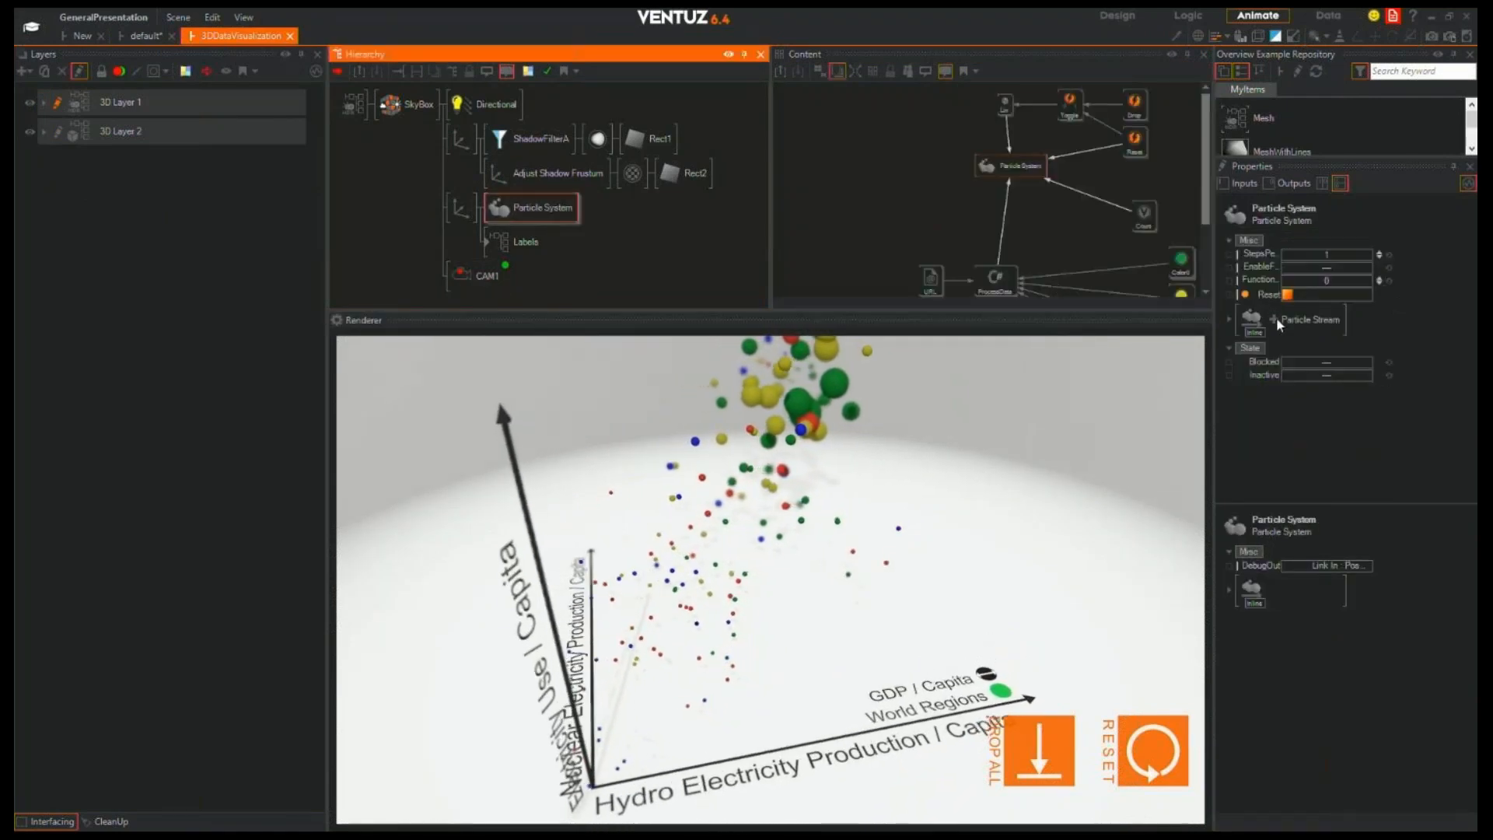
{"action": "left_click", "coordinate": [1234, 323]}
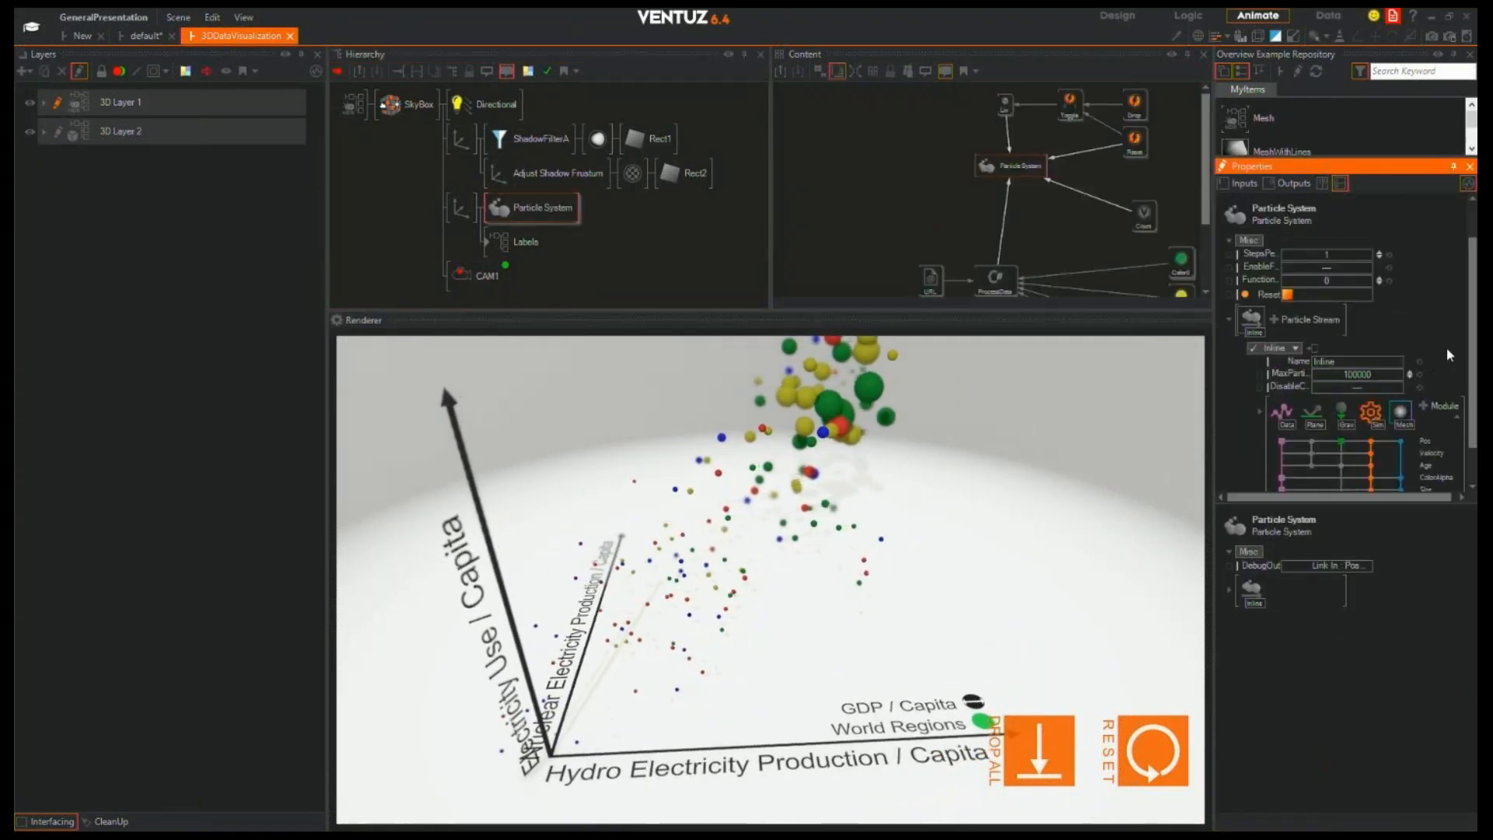
{"action": "scroll", "coordinate": [1446, 347], "scroll_direction": "down", "scroll_amount": 2}
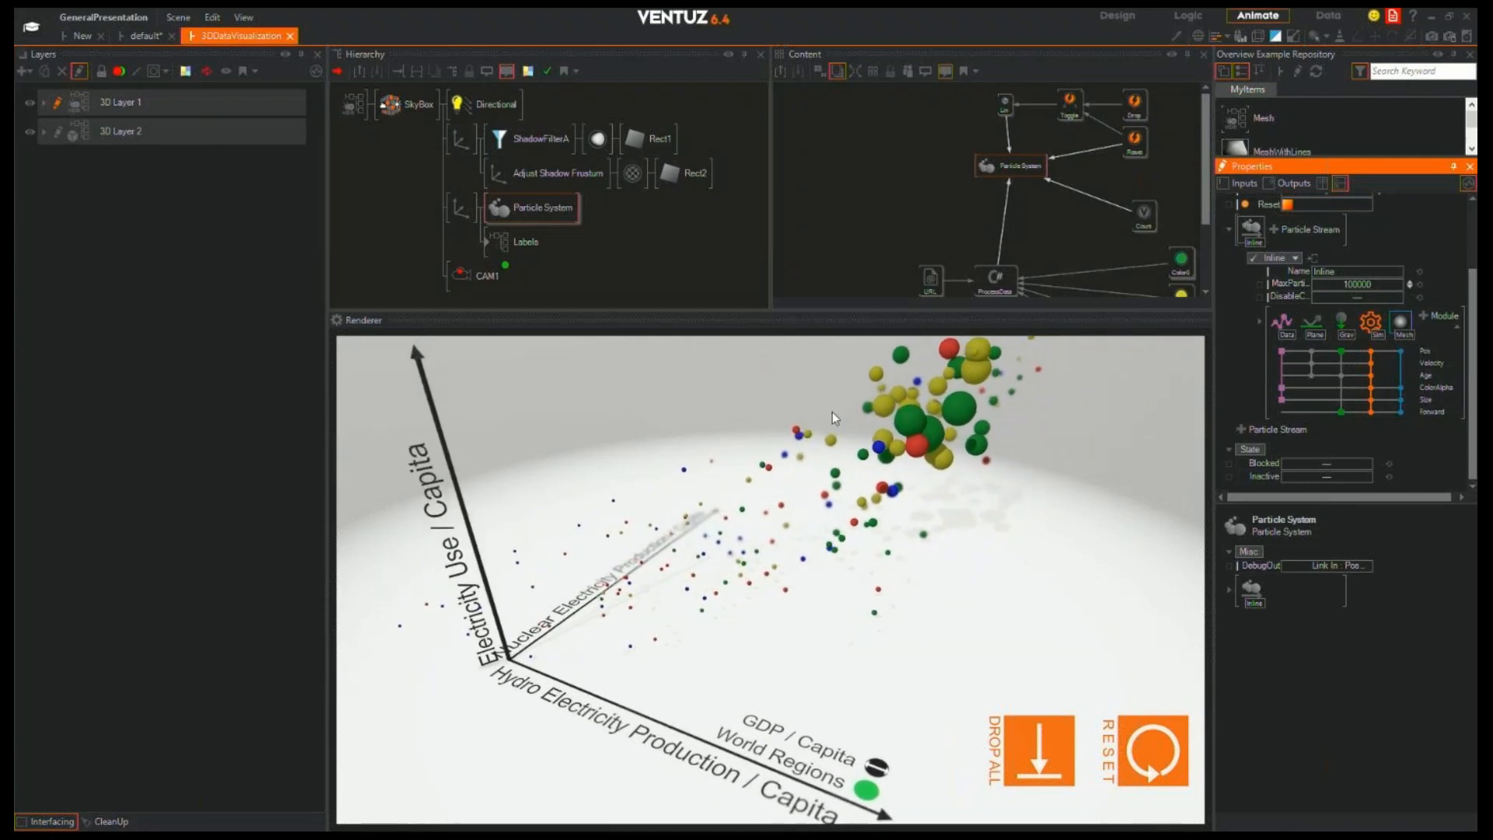
Open the scene Particle_GlobePopulation_JSON.vzs from the same folder
{"action": "left_click", "coordinate": [178, 17]}
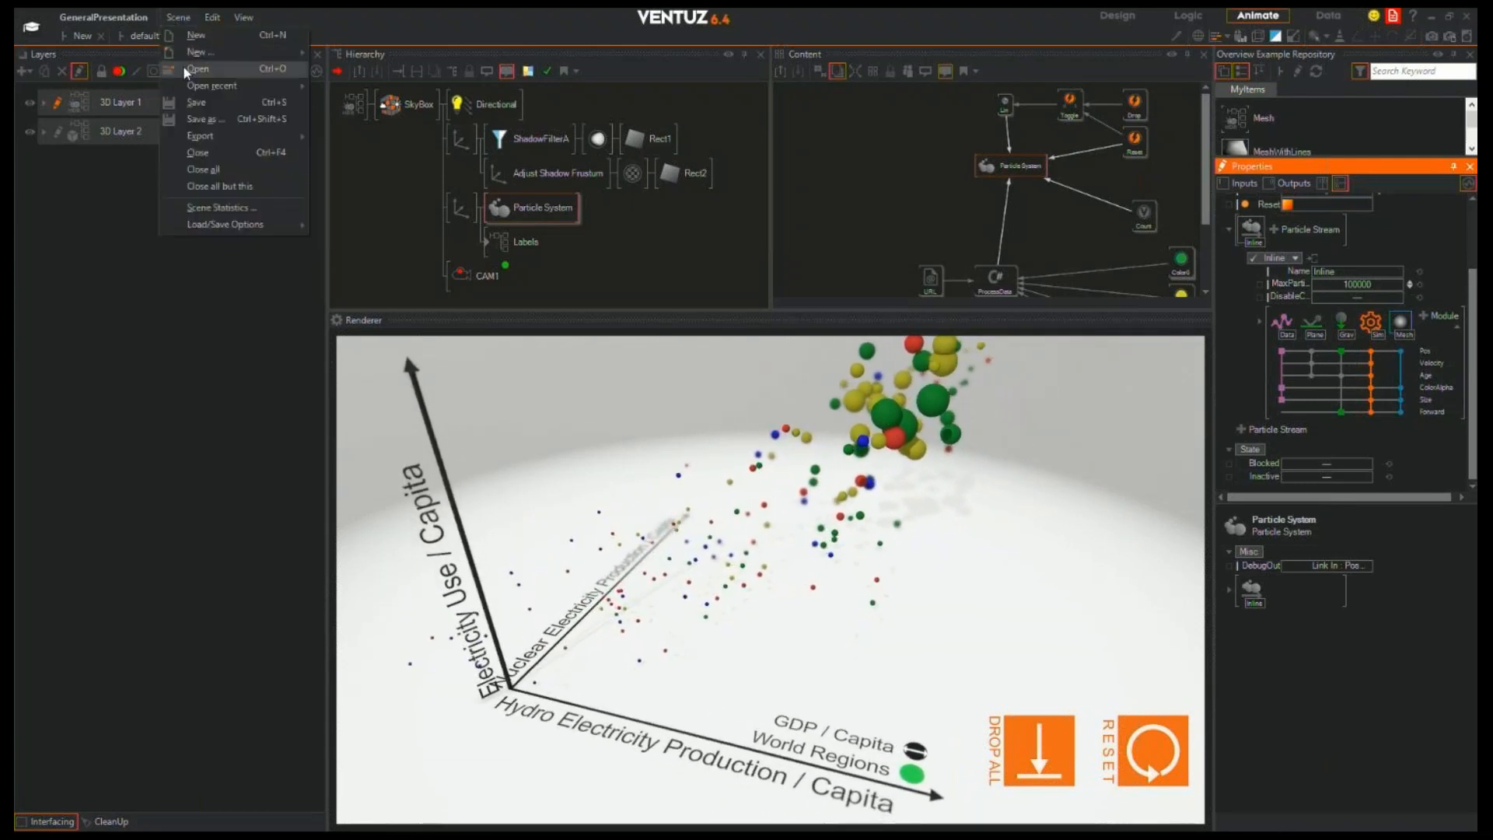
{"action": "left_click", "coordinate": [197, 69]}
{"action": "left_click", "coordinate": [440, 246]}
{"action": "double_click", "coordinate": [440, 247]}
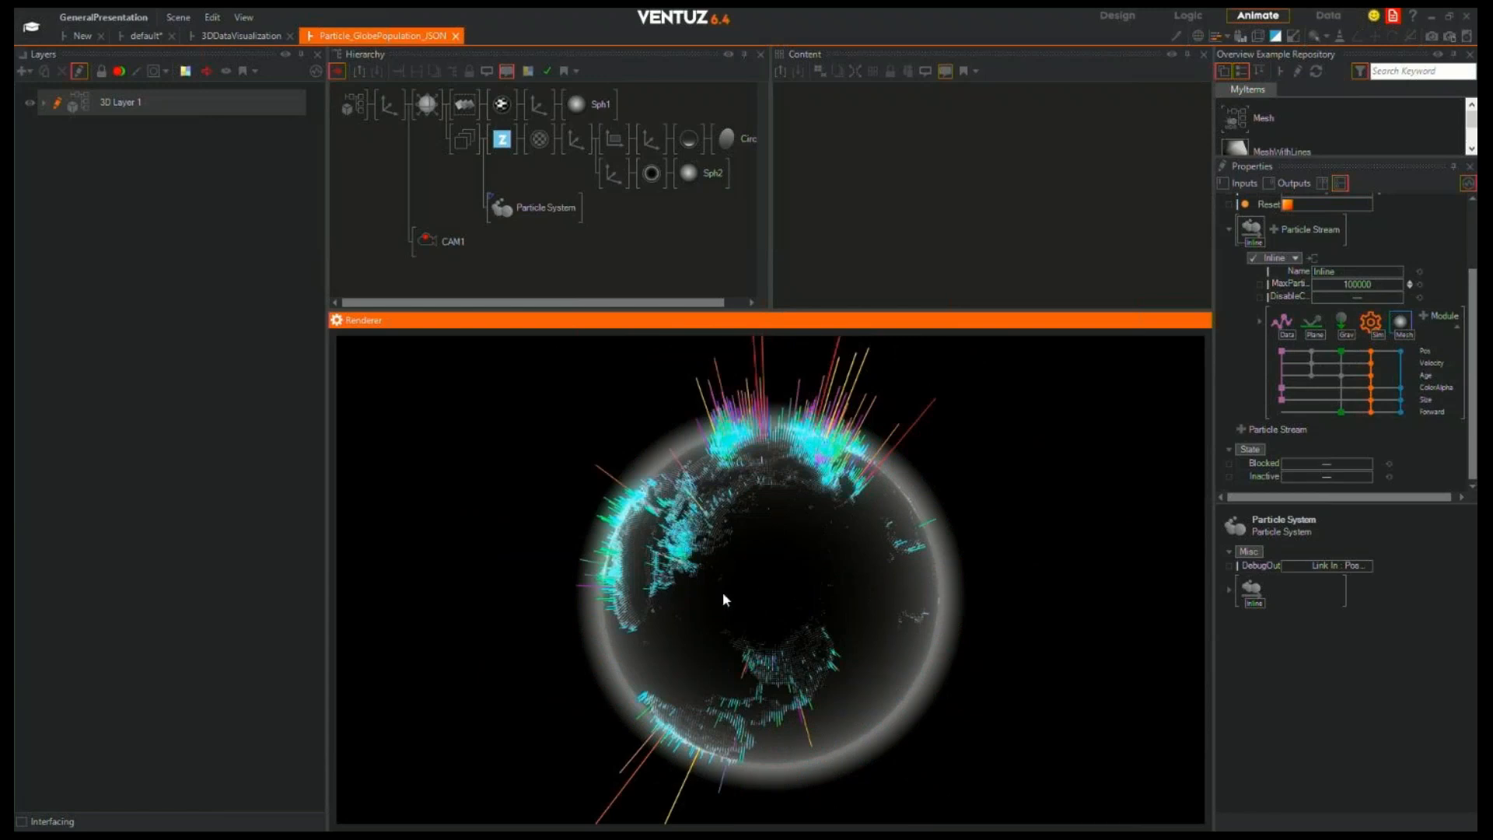
{"action": "left_click", "coordinate": [376, 250]}
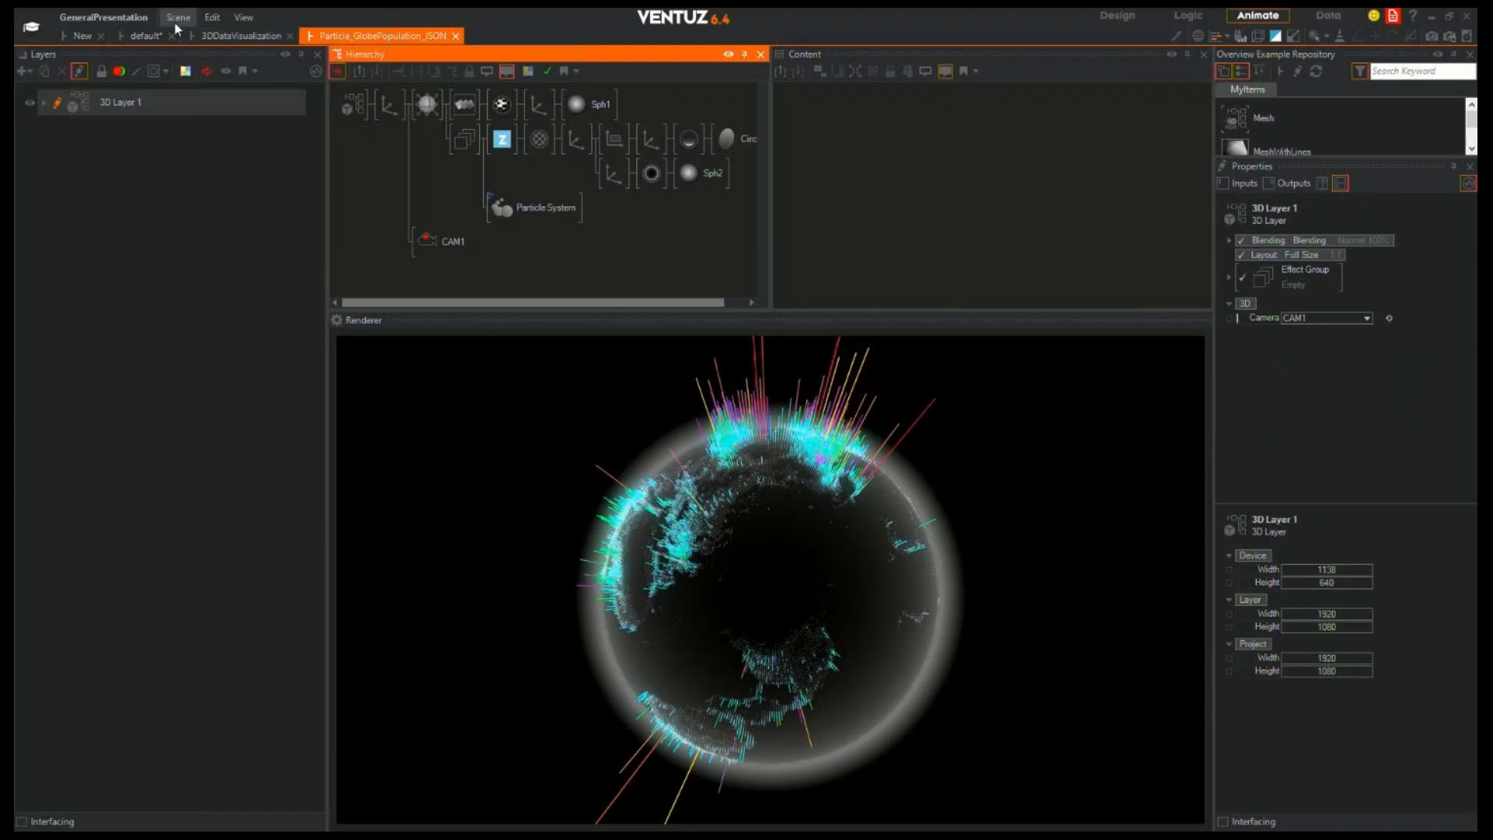
Close the GeneralPresentation project without saving the modified default.vzs scene
{"action": "left_click", "coordinate": [103, 17]}
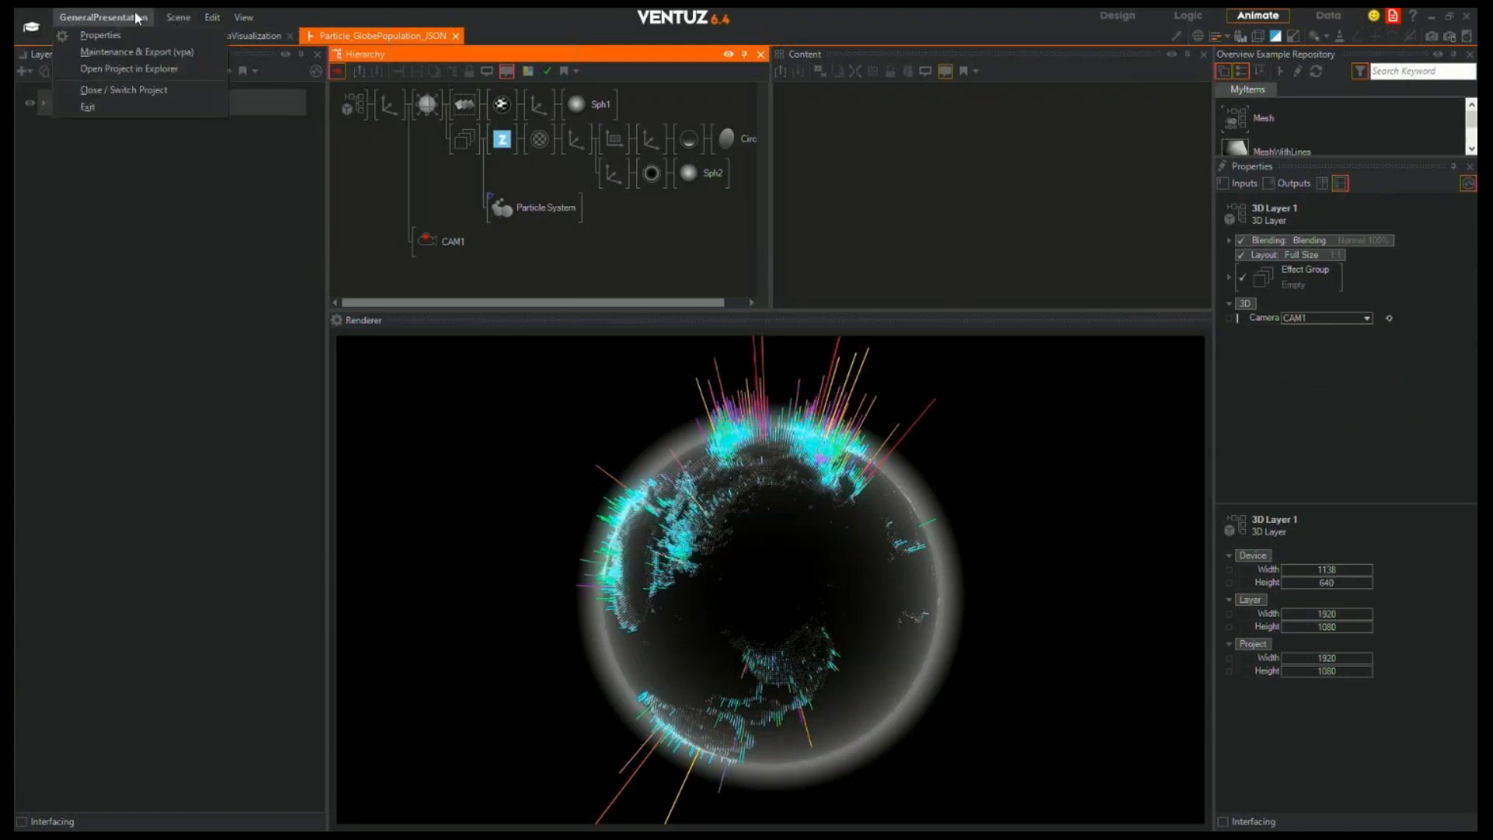
{"action": "left_click", "coordinate": [122, 88]}
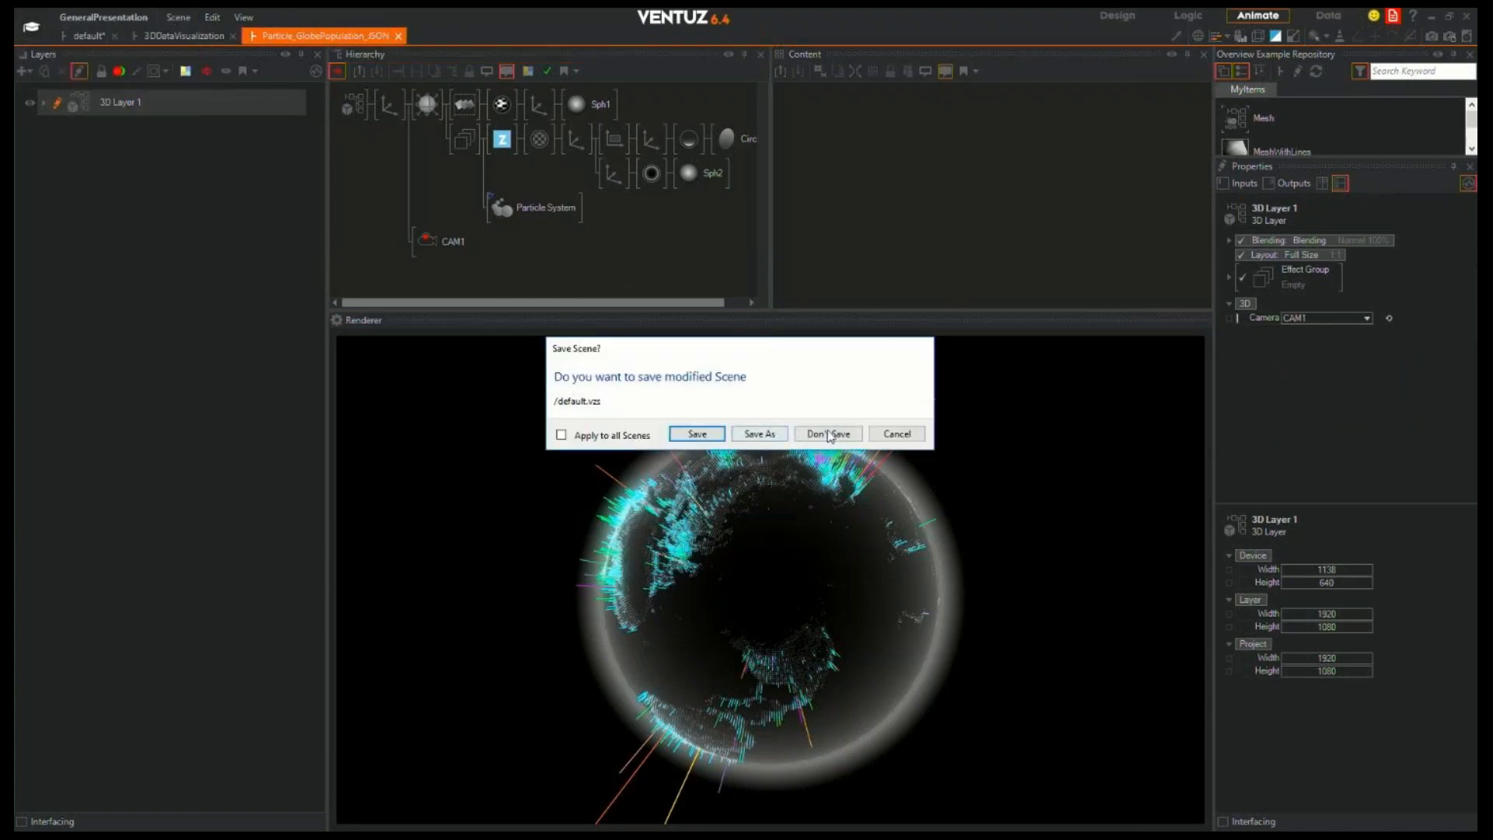
{"action": "left_click", "coordinate": [828, 434]}
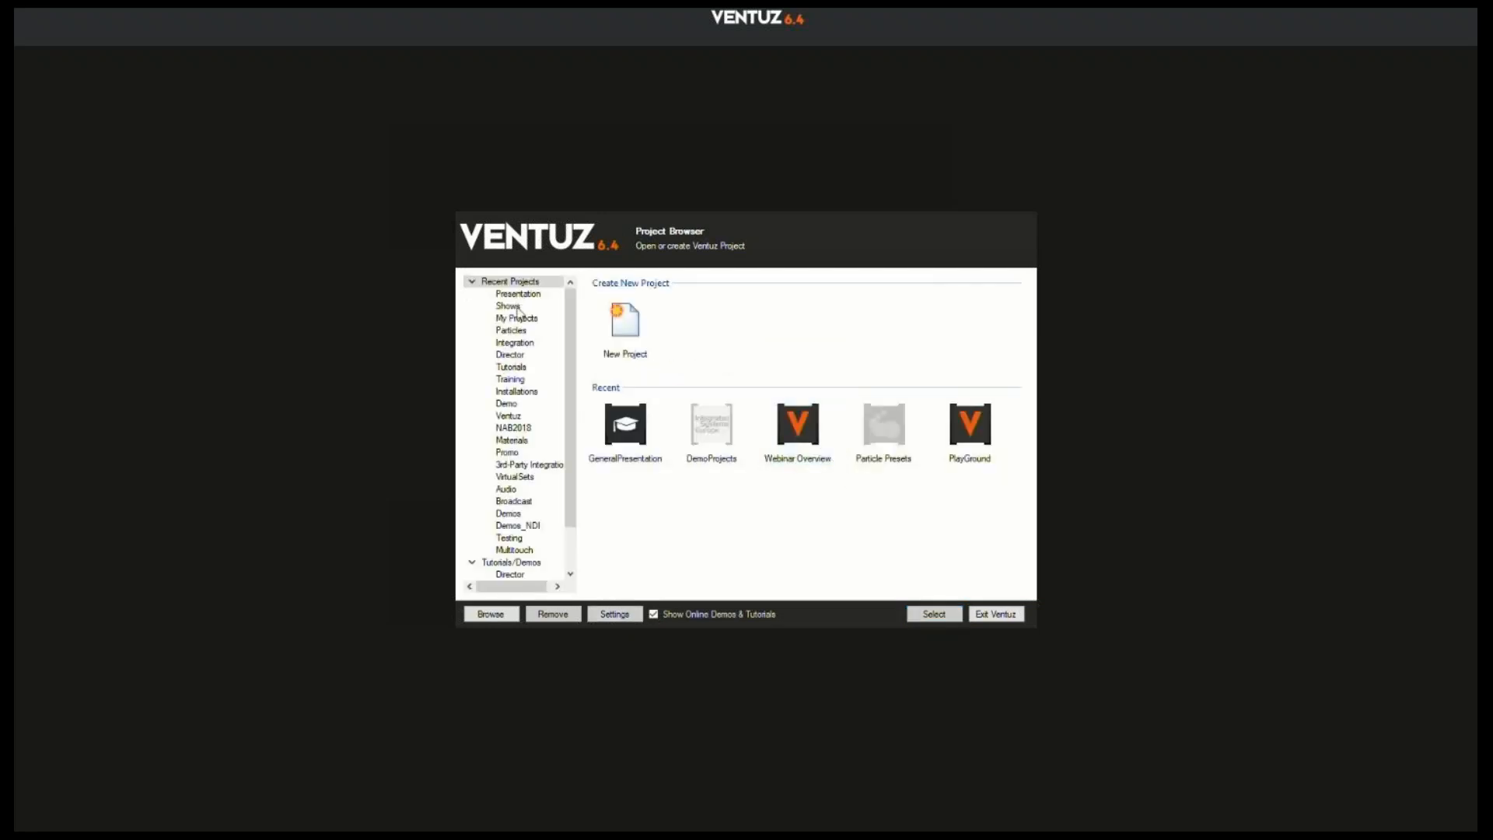
Open the Particle Presets project from the Particles category, dismiss its documentation and show the Renderer
{"action": "left_click", "coordinate": [517, 330]}
{"action": "double_click", "coordinate": [710, 330]}
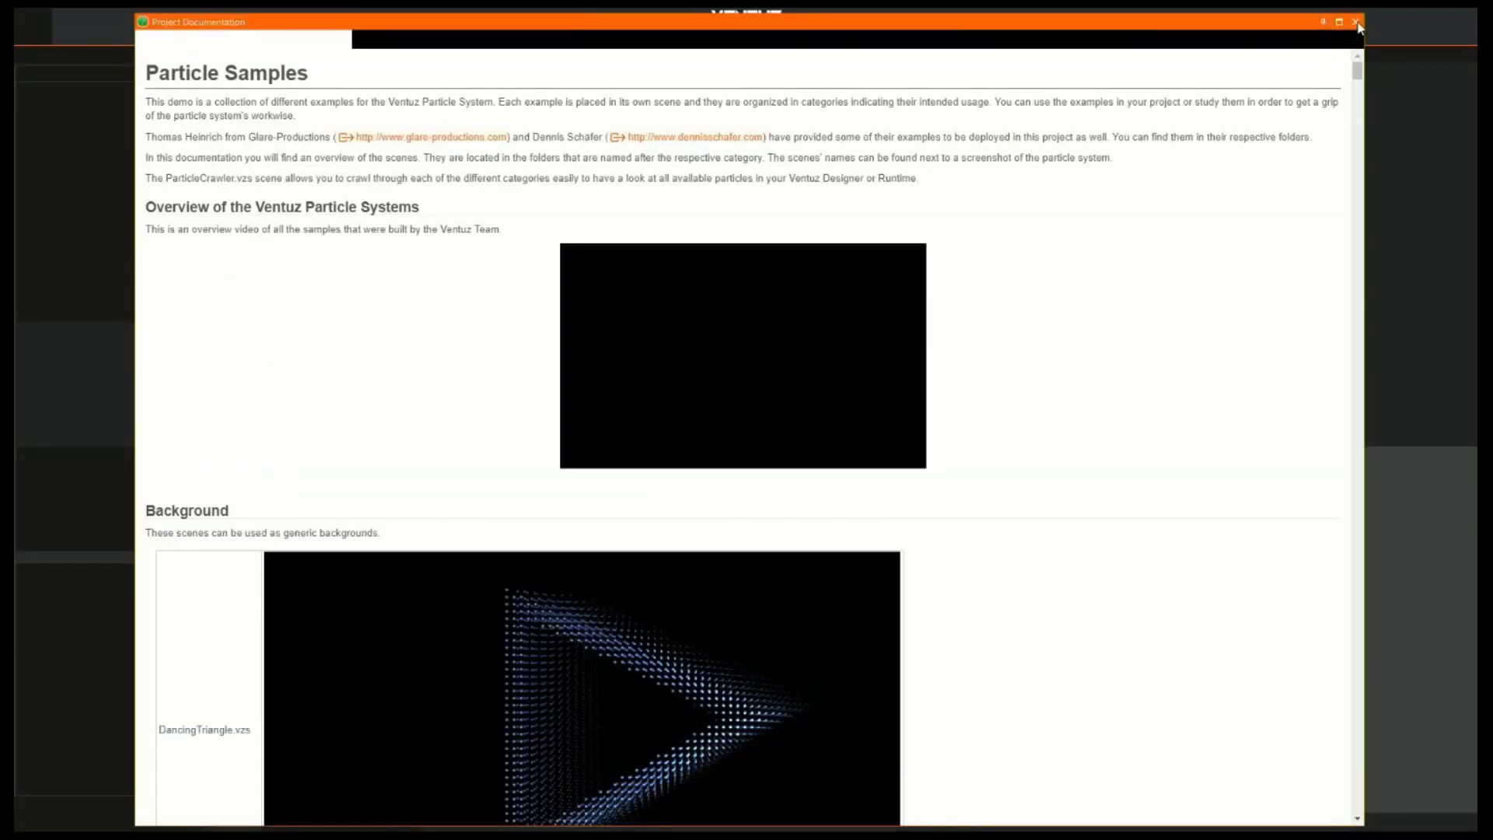
{"action": "left_click", "coordinate": [1355, 22]}
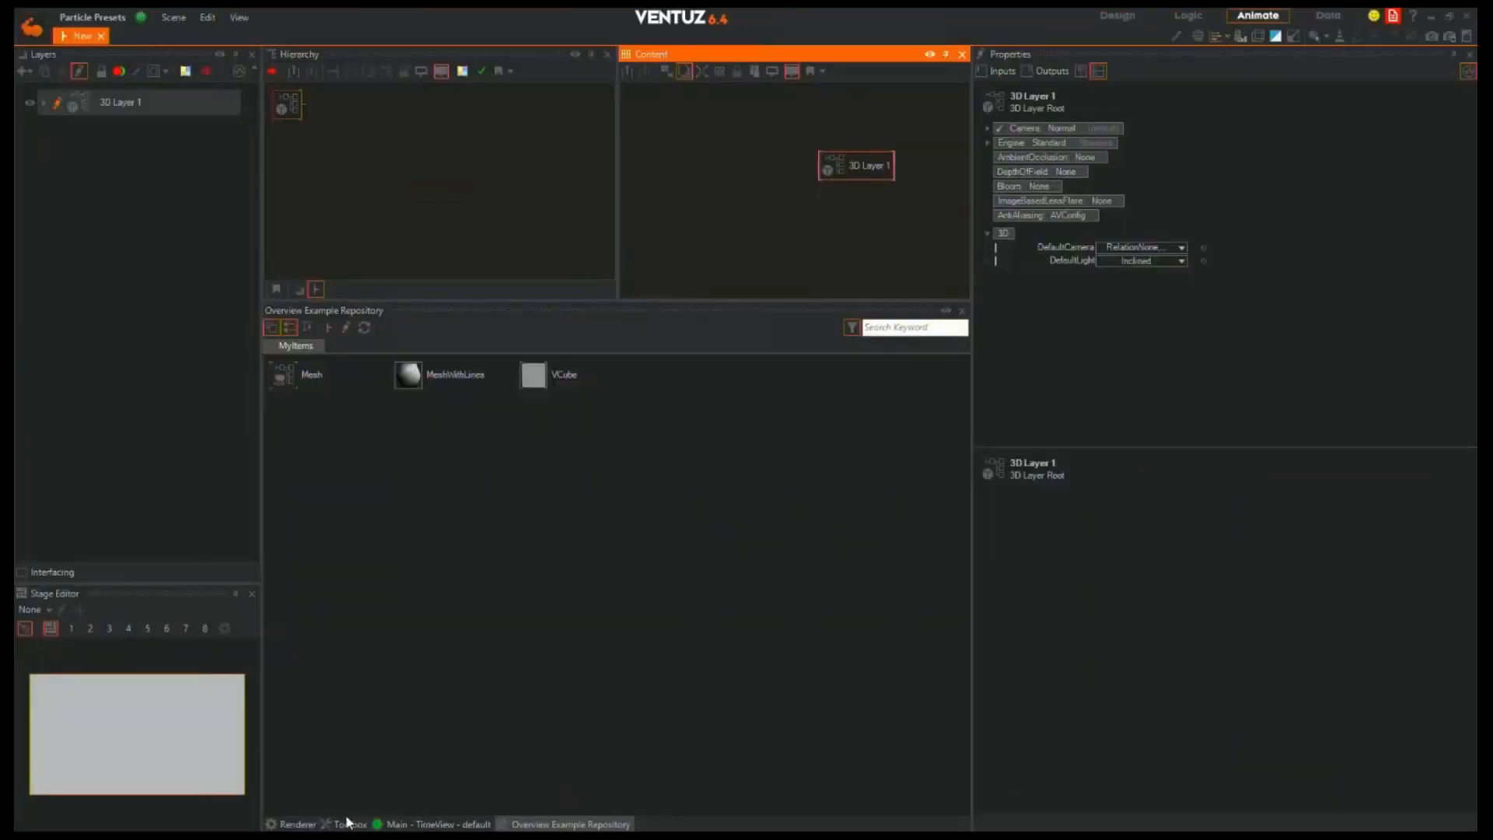
{"action": "left_click", "coordinate": [297, 823]}
Open the ParticleCrawler scene of the Particle Presets project
{"action": "left_click", "coordinate": [174, 17]}
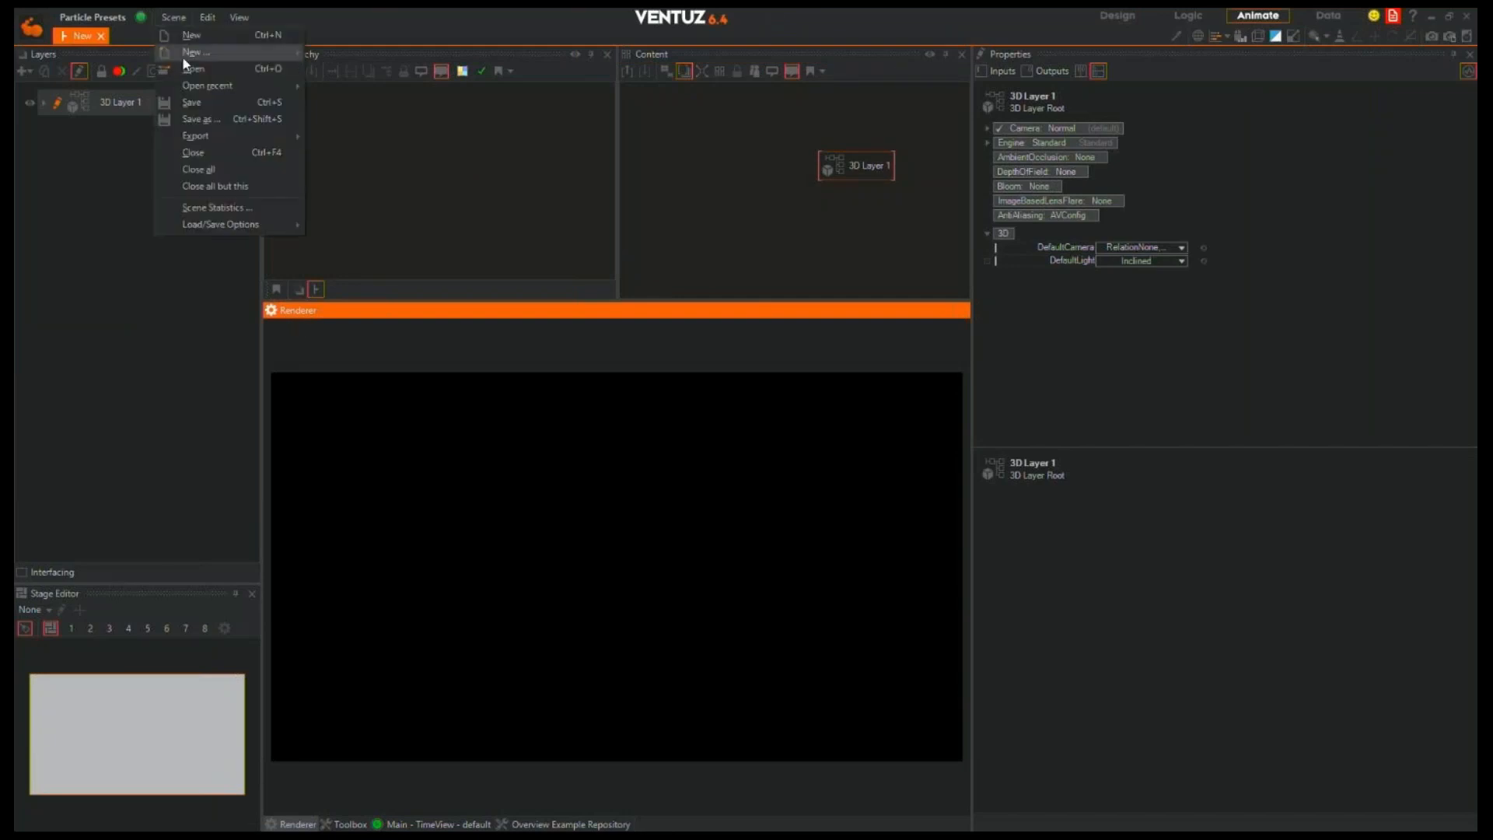
{"action": "left_click", "coordinate": [185, 58]}
{"action": "double_click", "coordinate": [438, 361]}
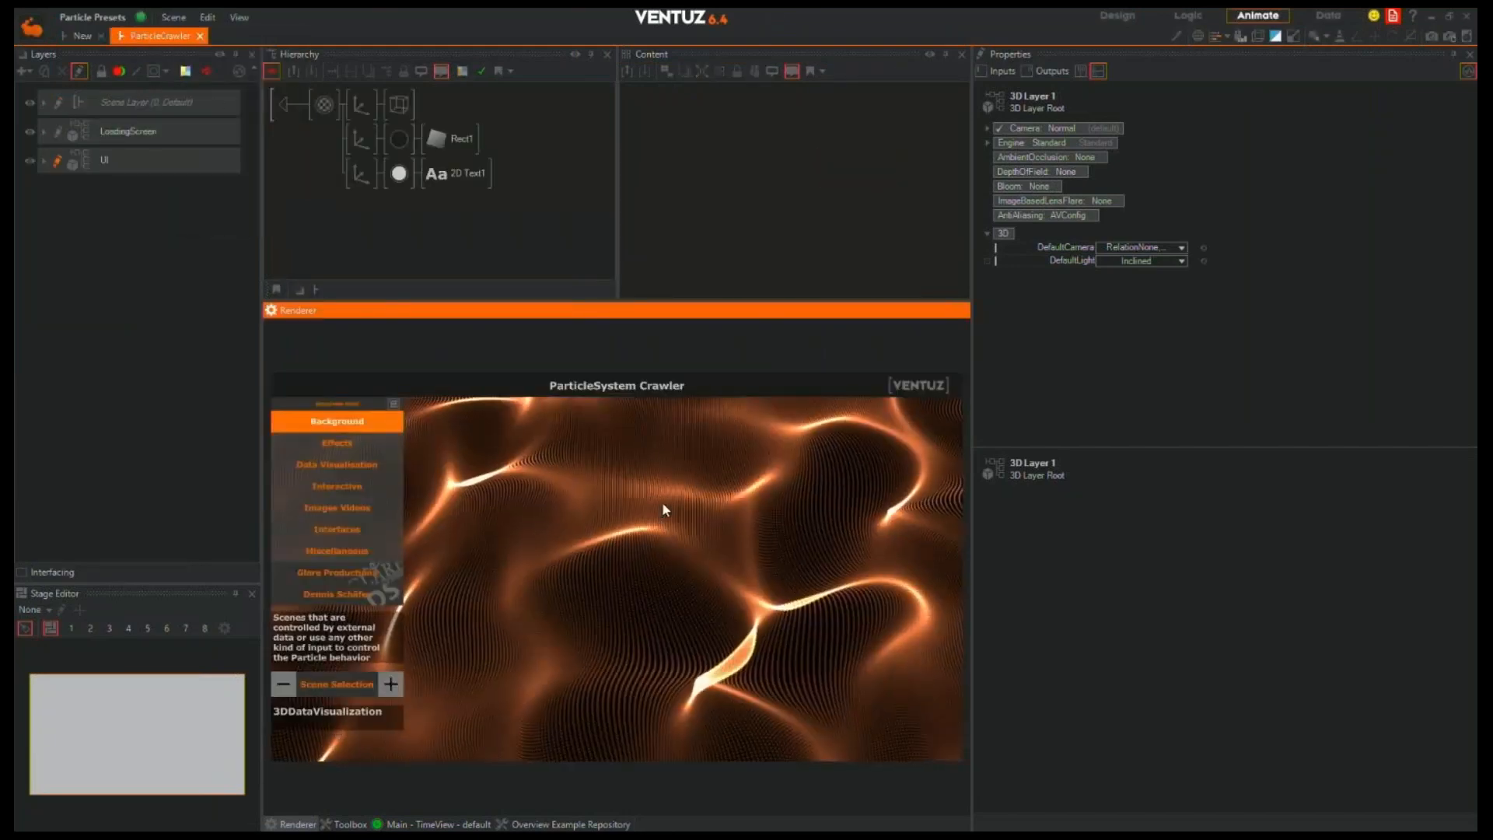
Preview the crawler's Effects and Interactive scenes, switching the ElectricityCharts function from Sine and advancing to ElectricityMarkers
{"action": "left_click", "coordinate": [354, 445]}
{"action": "left_click", "coordinate": [390, 686]}
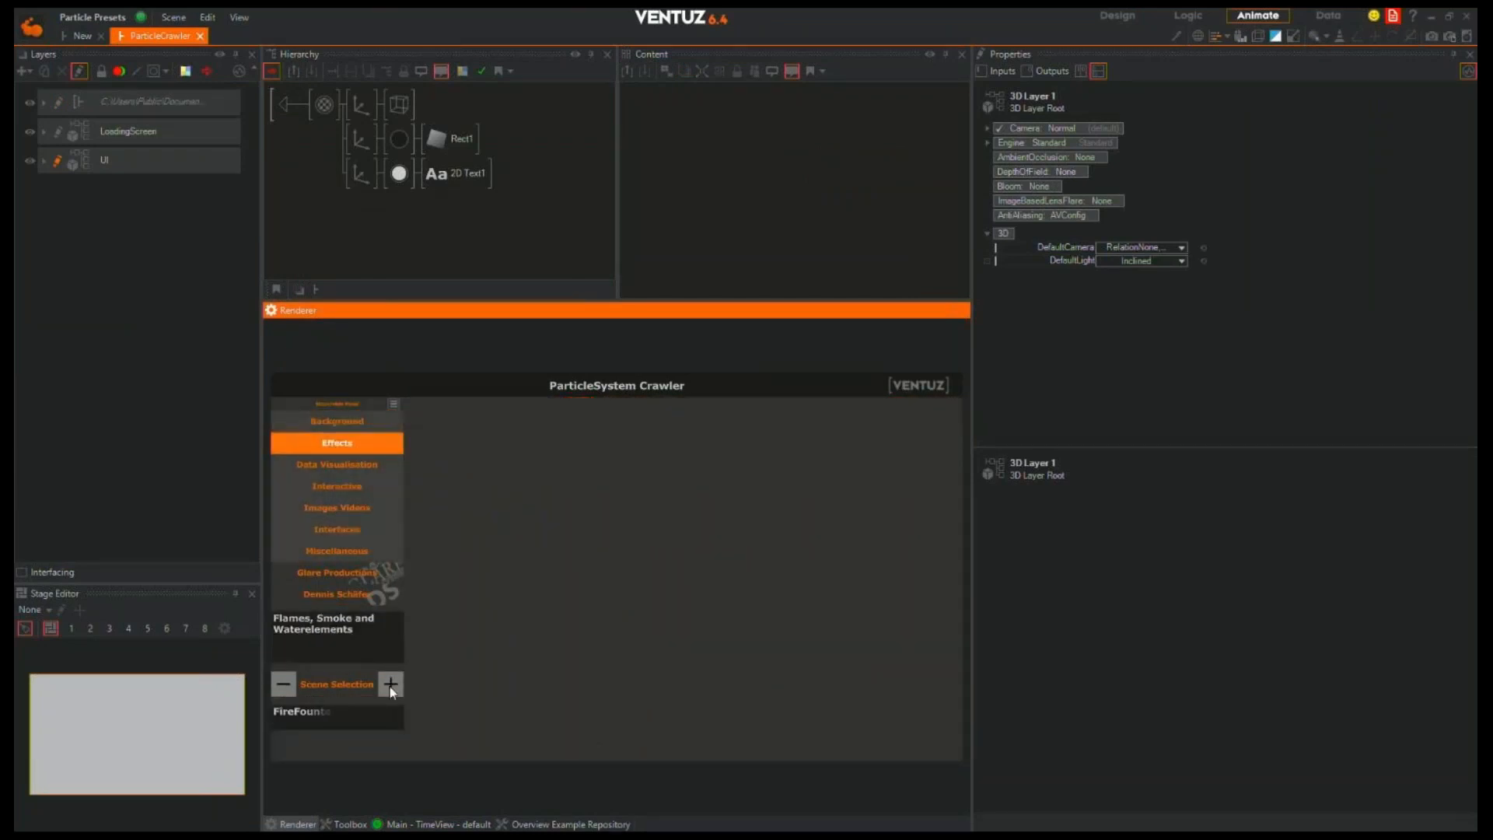
{"action": "left_click", "coordinate": [350, 485]}
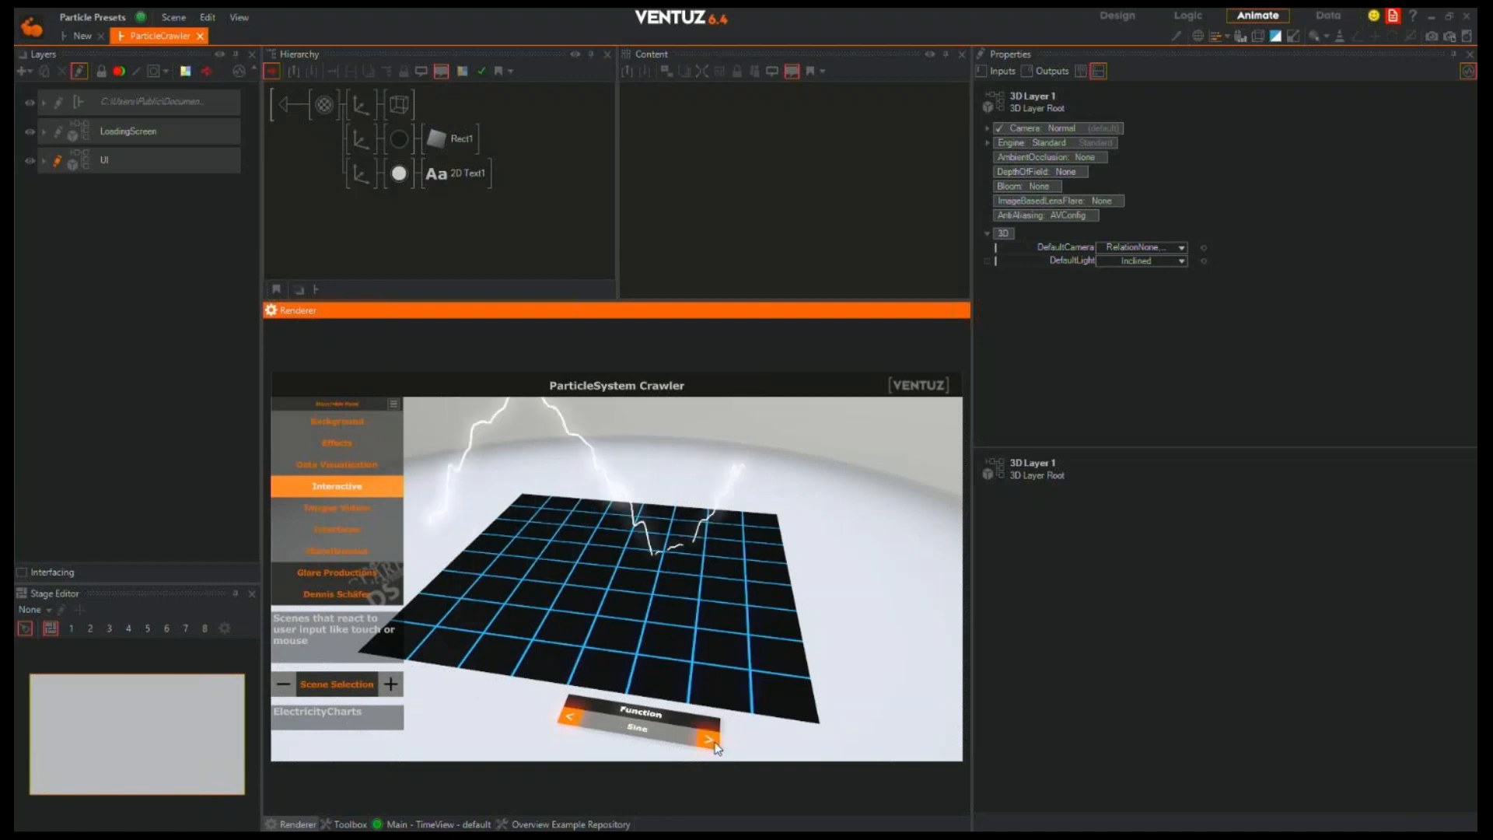
{"action": "left_click", "coordinate": [708, 739]}
{"action": "left_click", "coordinate": [393, 685]}
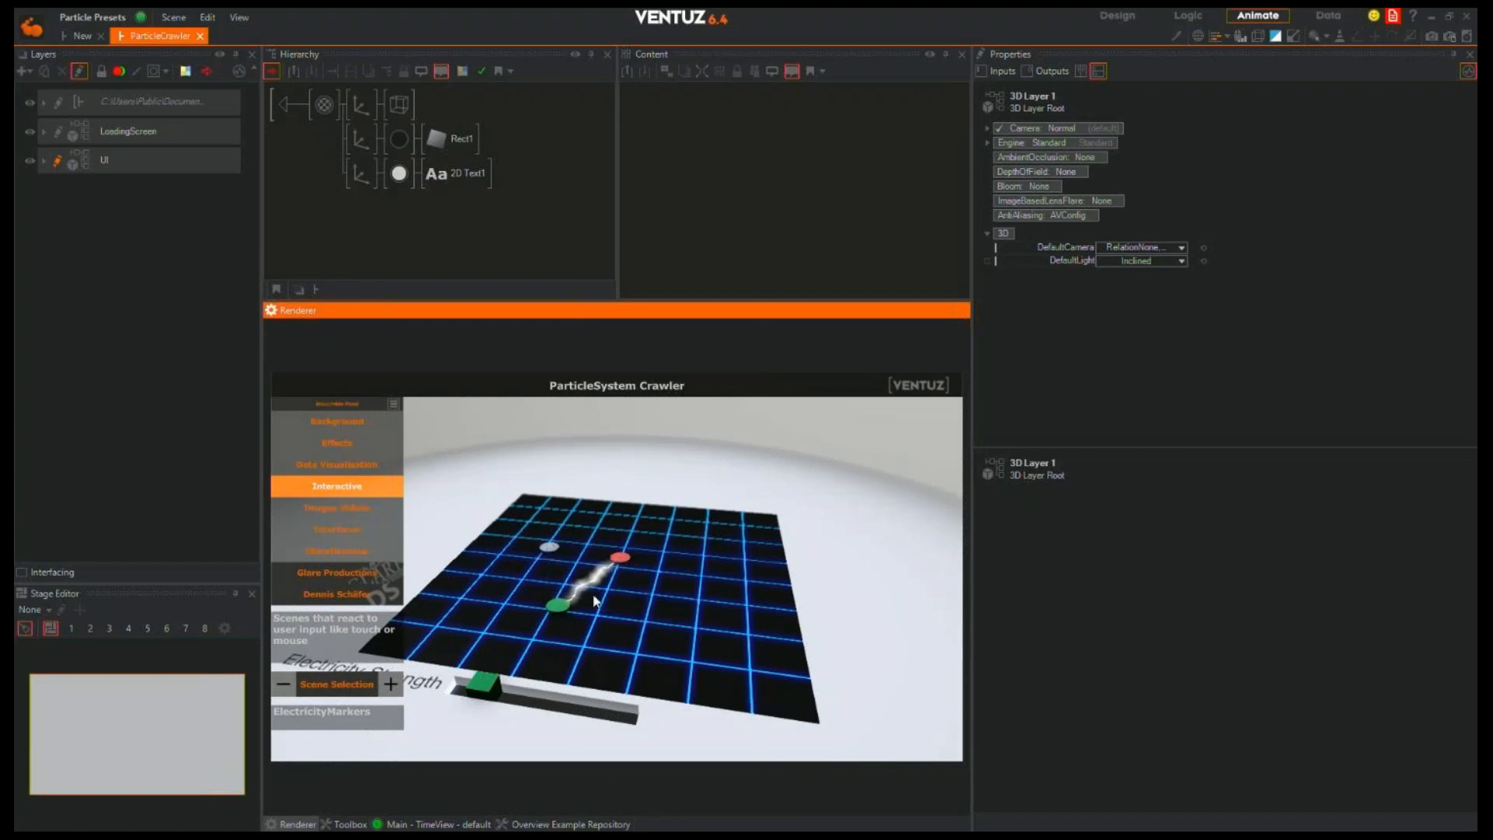
Move the grey marker on the electricity grid so that sparks run between it and the red and green markers
{"action": "mouse_move", "coordinate": [550, 547]}
{"action": "left_mouse_down"}
{"action": "mouse_move", "coordinate": [615, 597]}
{"action": "mouse_move", "coordinate": [682, 611]}
{"action": "mouse_move", "coordinate": [548, 554]}
{"action": "left_mouse_up"}
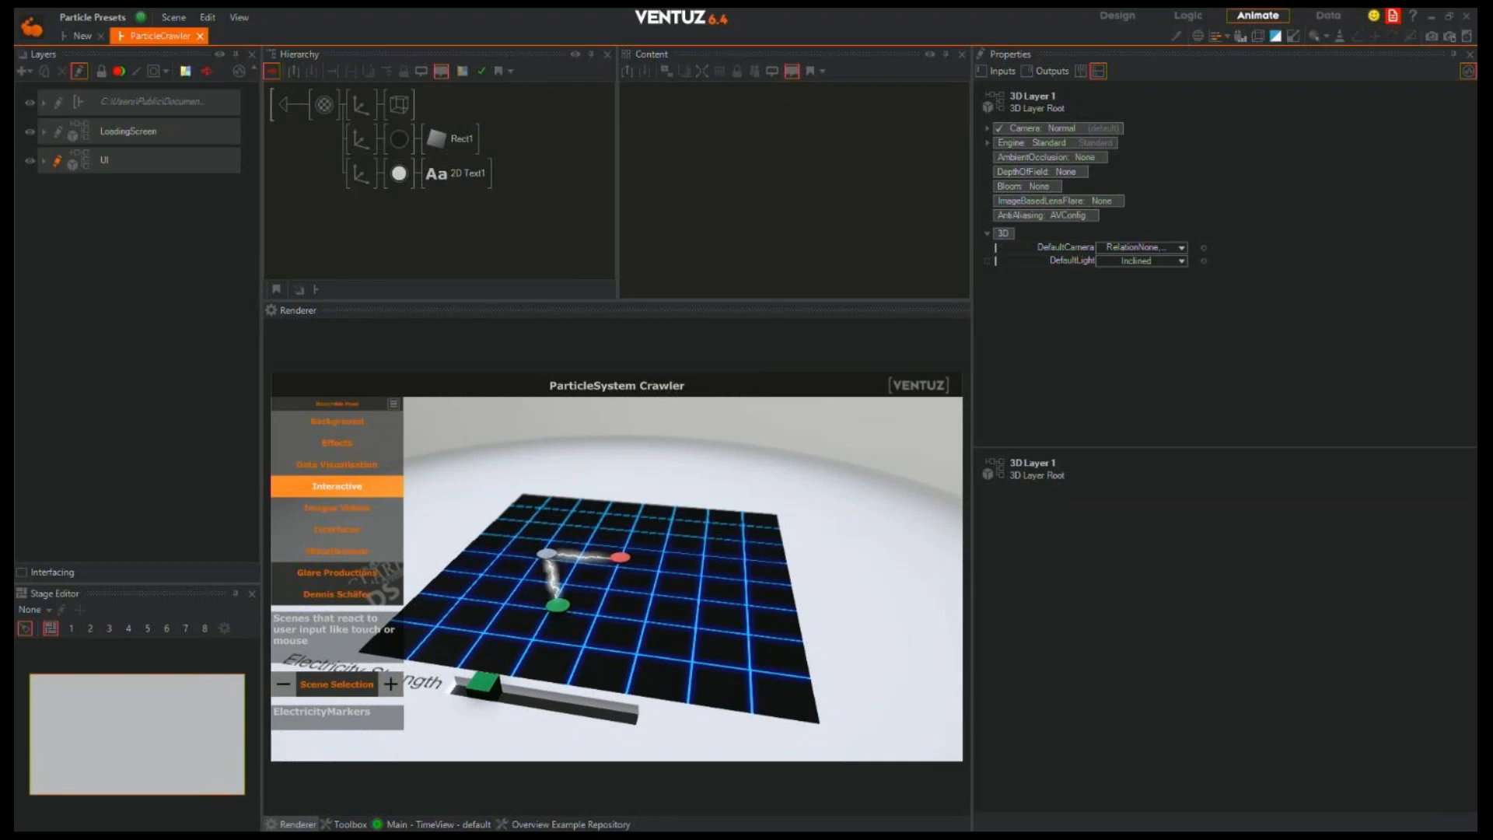
Add a C#.net Script node at layer level in the ParticleCrawler scene's content, above the UI node
{"action": "left_click", "coordinate": [210, 136]}
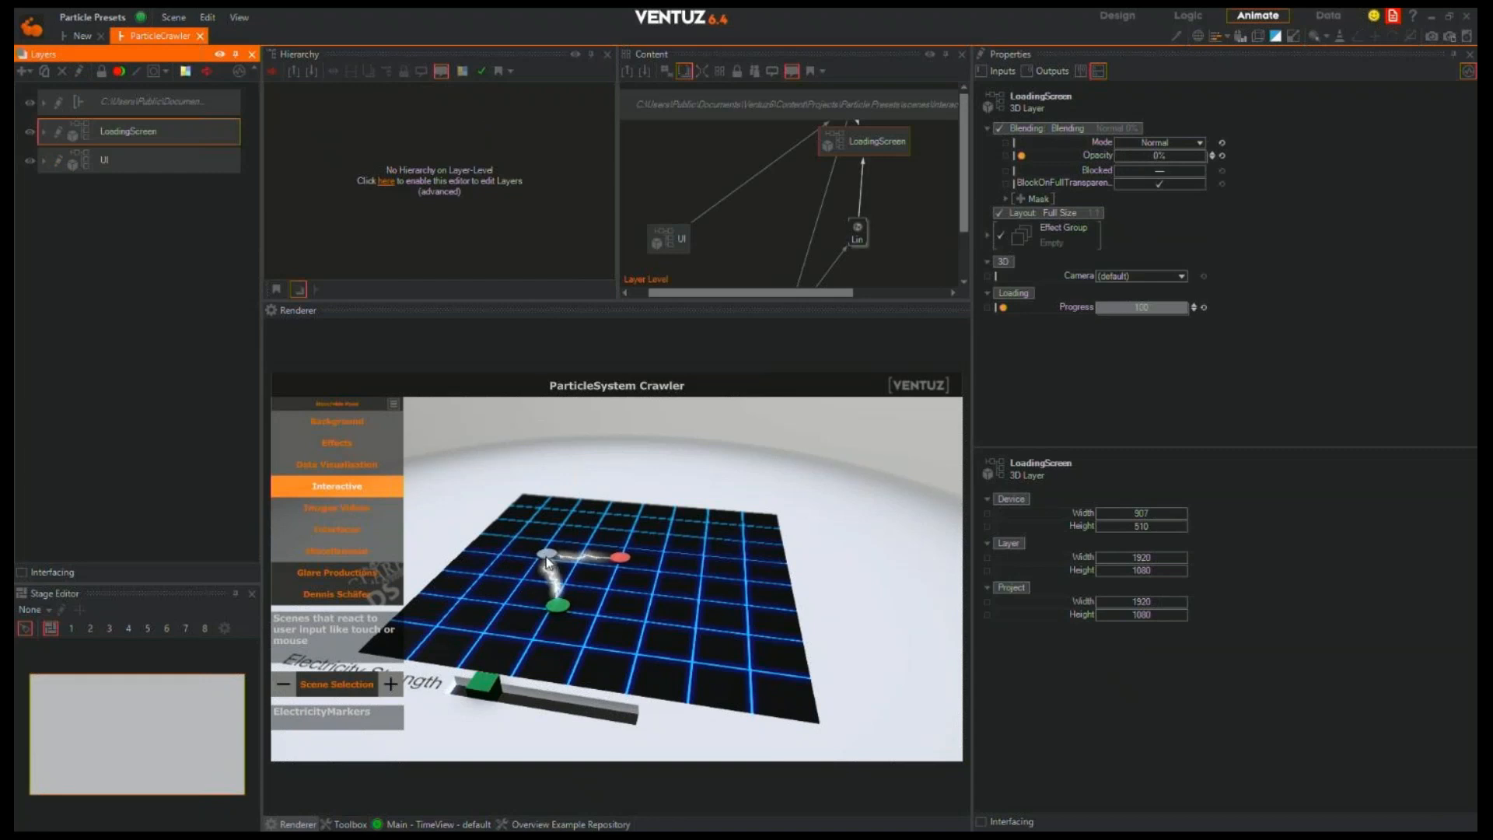
{"action": "left_click", "coordinate": [697, 226]}
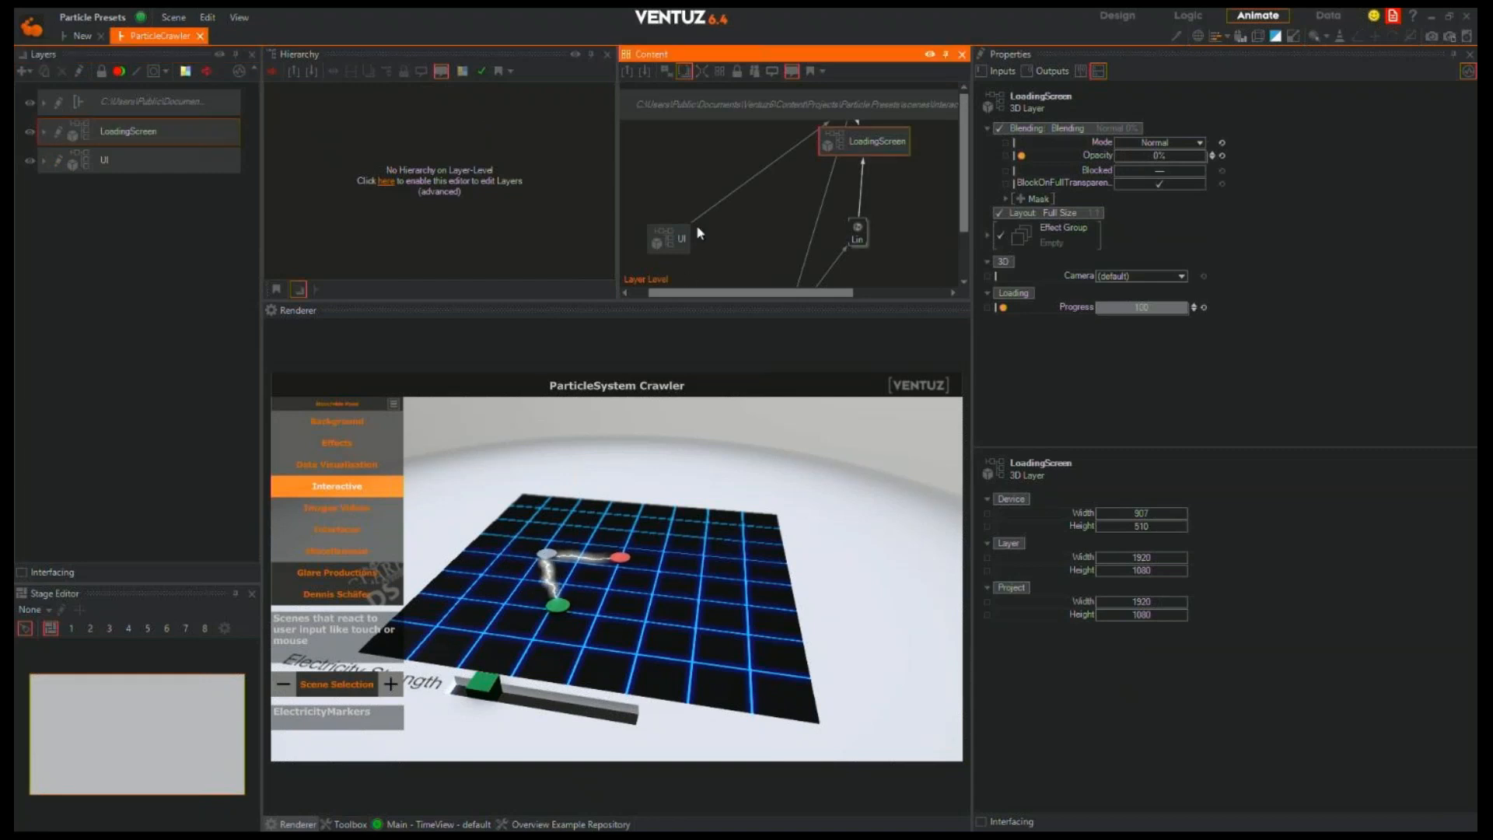
{"action": "double_click", "coordinate": [698, 169]}
{"action": "key", "text": "BackSpace"}
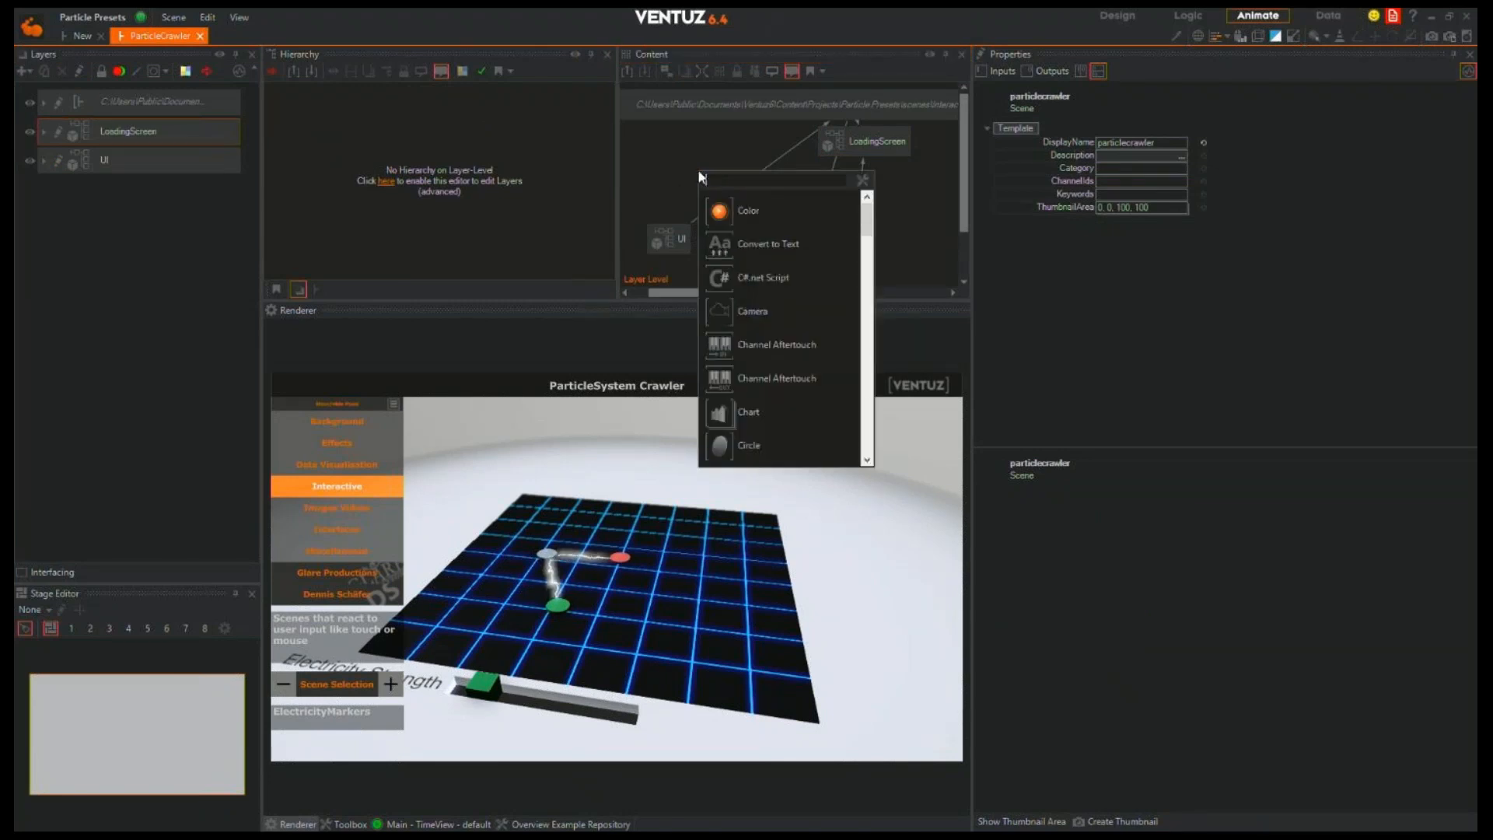
{"action": "type", "text": "c#"}
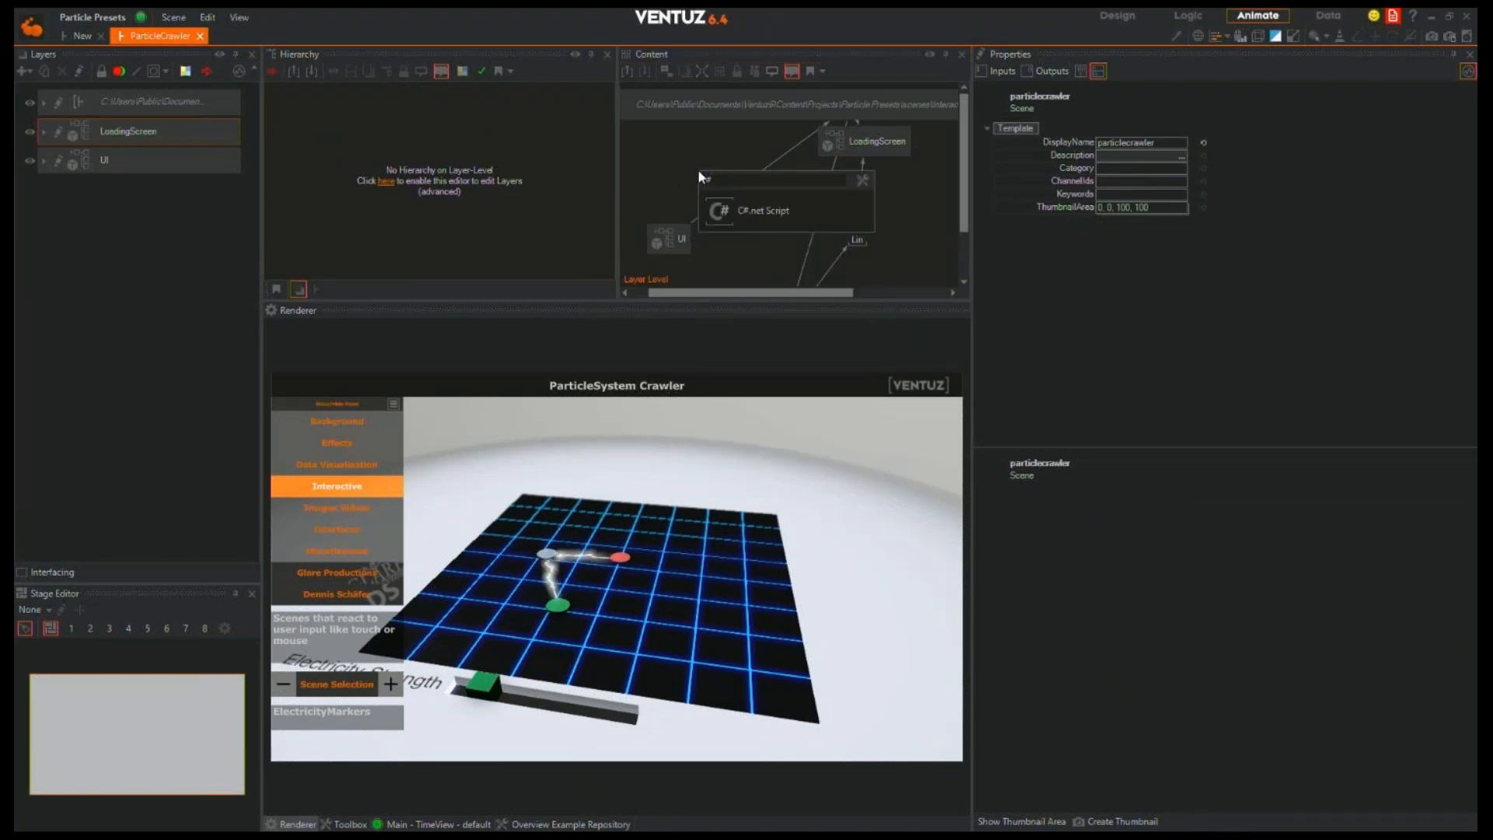
{"action": "left_click", "coordinate": [758, 221]}
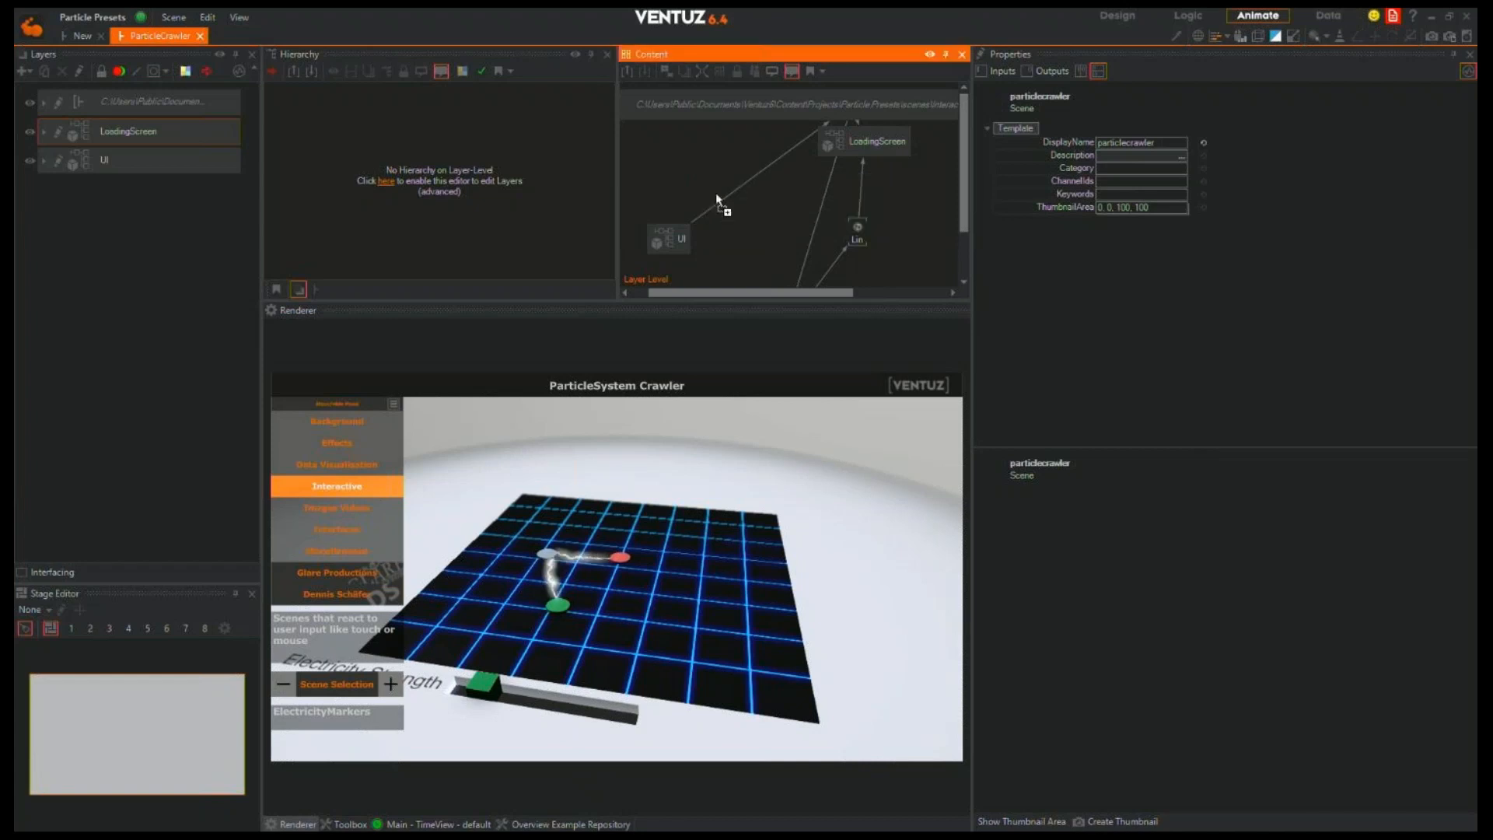
Open the C# script in a maximized editor and examine its assembly references, the LAC Assemblies options and the default script methods
{"action": "double_click", "coordinate": [666, 172]}
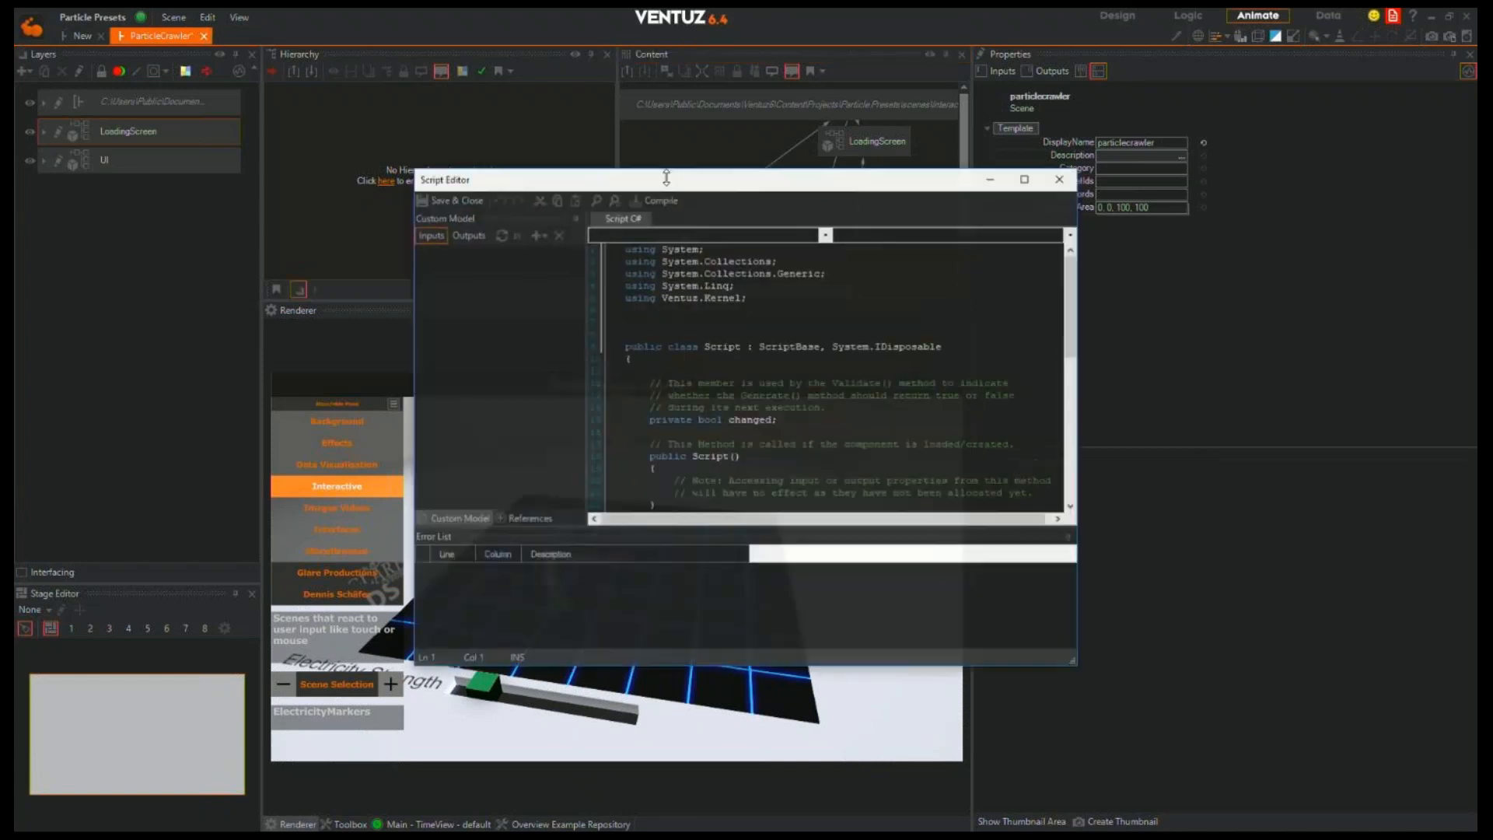
{"action": "double_click", "coordinate": [724, 180]}
{"action": "left_click", "coordinate": [133, 681]}
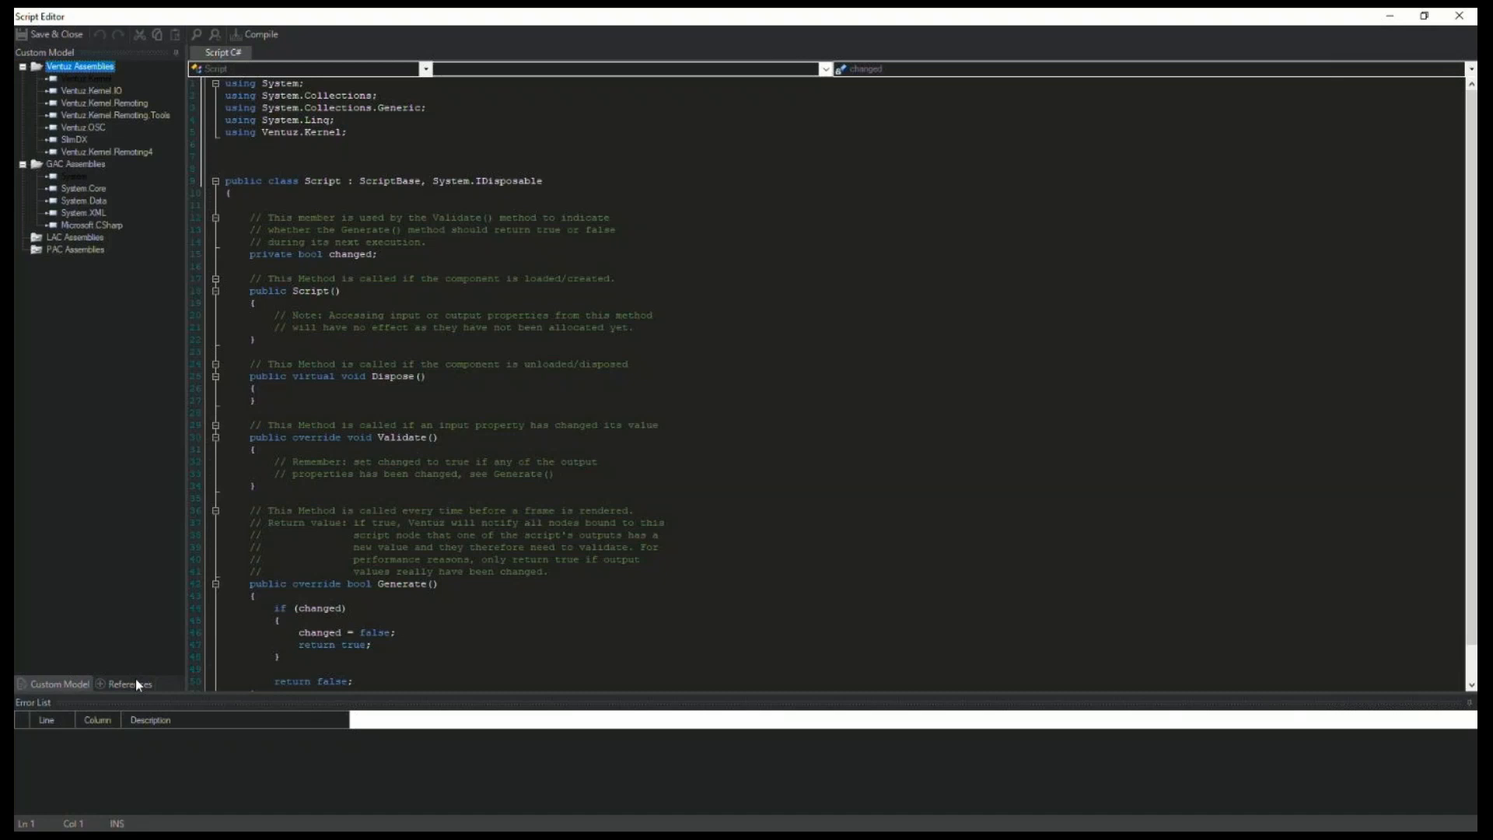
{"action": "right_click", "coordinate": [78, 239]}
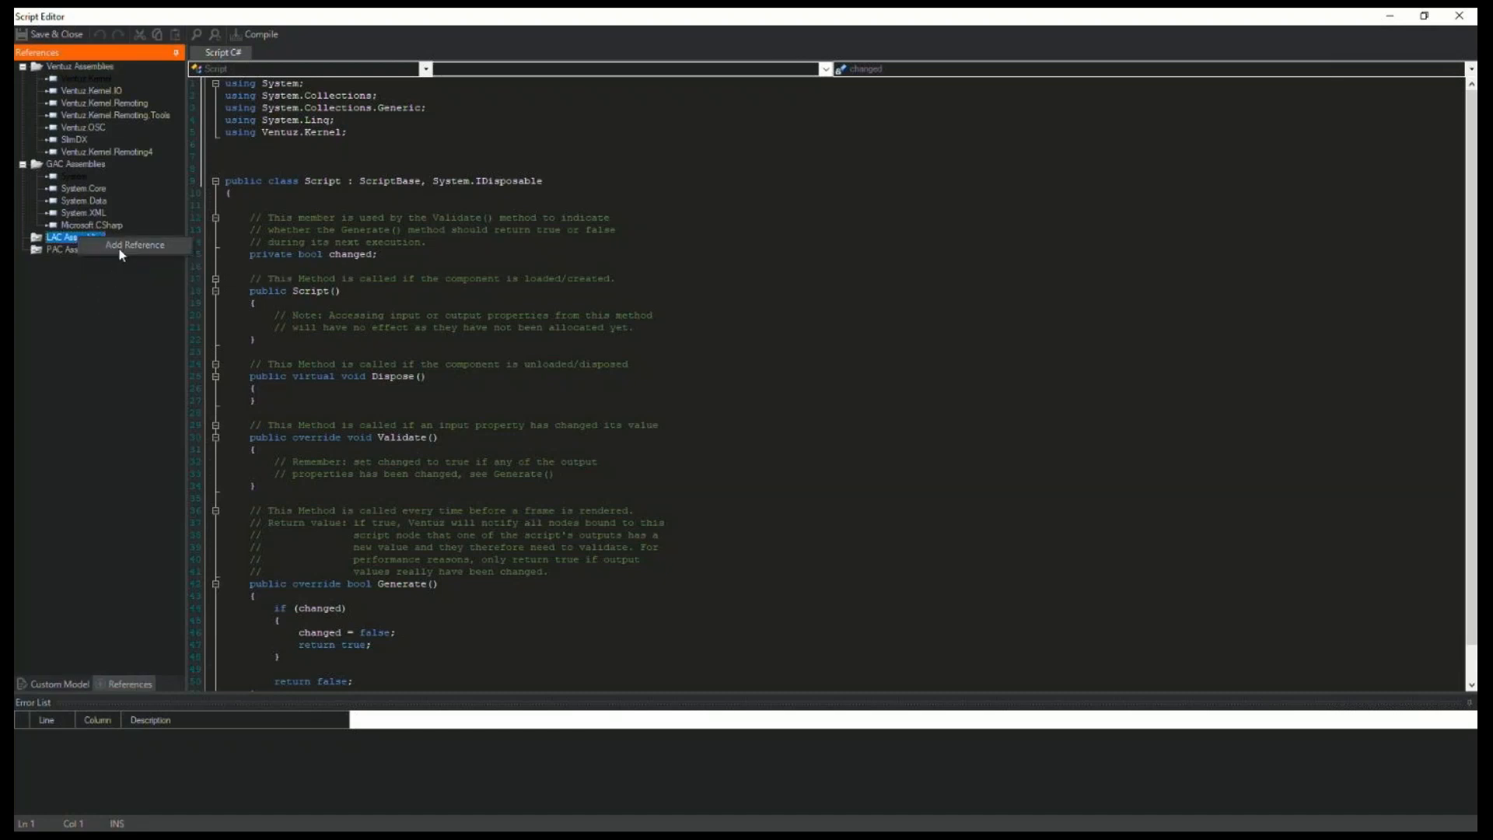
{"action": "left_click", "coordinate": [63, 239]}
{"action": "left_click", "coordinate": [685, 227]}
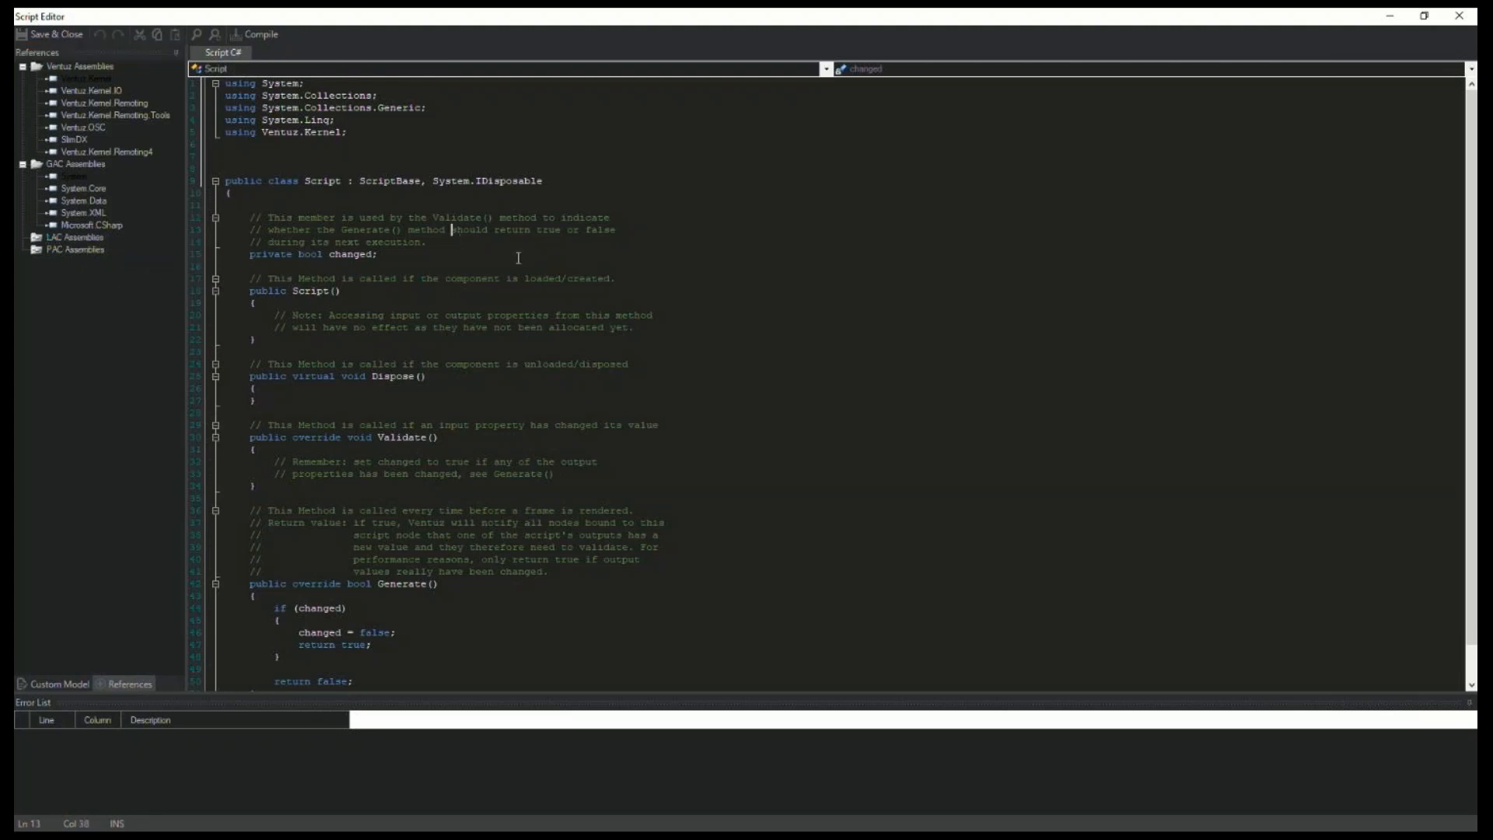
{"action": "scroll", "coordinate": [685, 227], "scroll_direction": "down", "scroll_amount": 2}
{"action": "left_click", "coordinate": [405, 257]}
{"action": "left_click", "coordinate": [399, 249]}
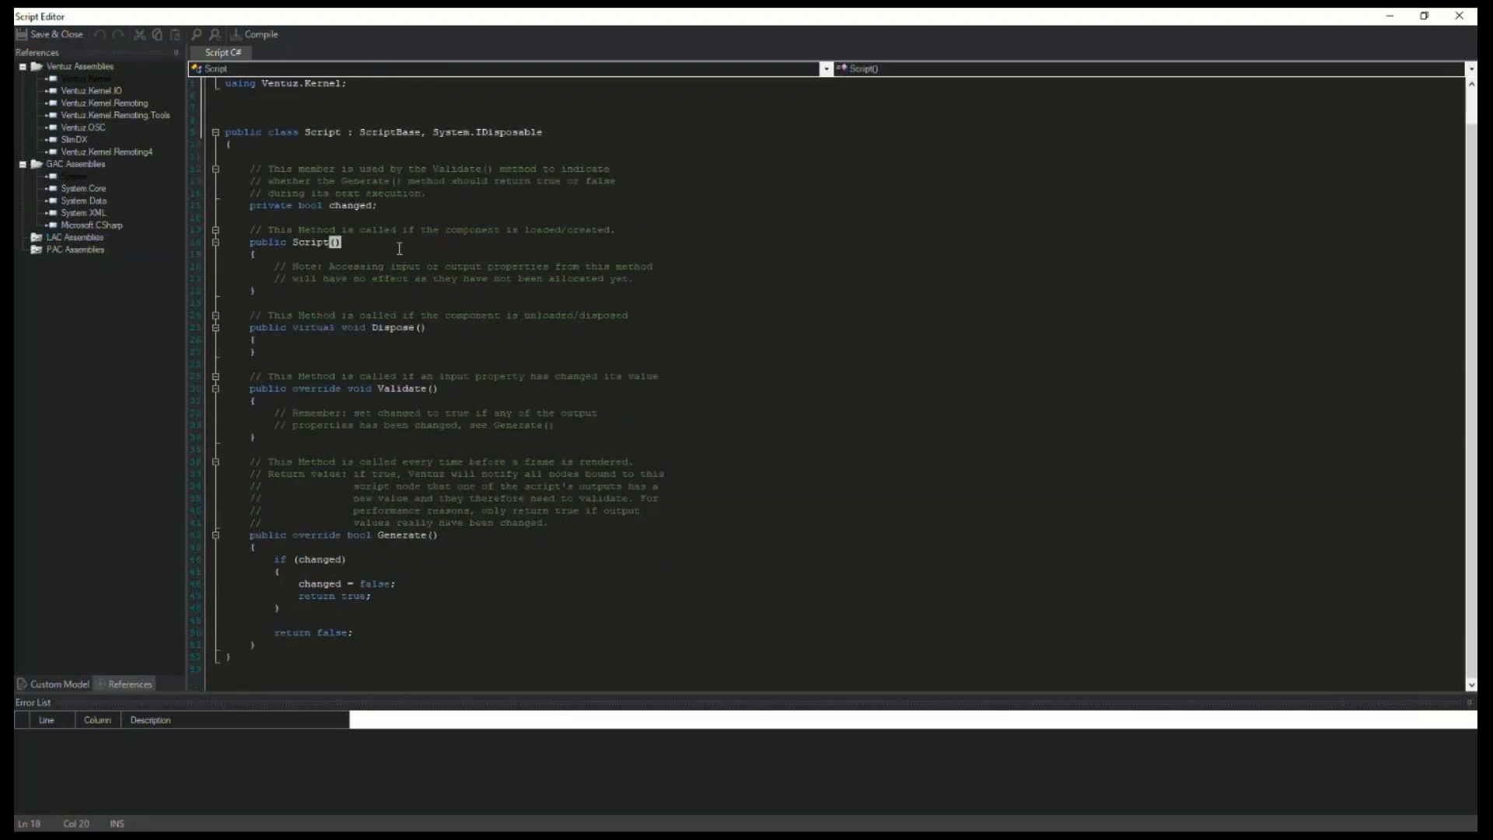
{"action": "left_click", "coordinate": [259, 292]}
Define a Single input and a Bool output in the script's custom model, and save and close the script
{"action": "left_click", "coordinate": [67, 684]}
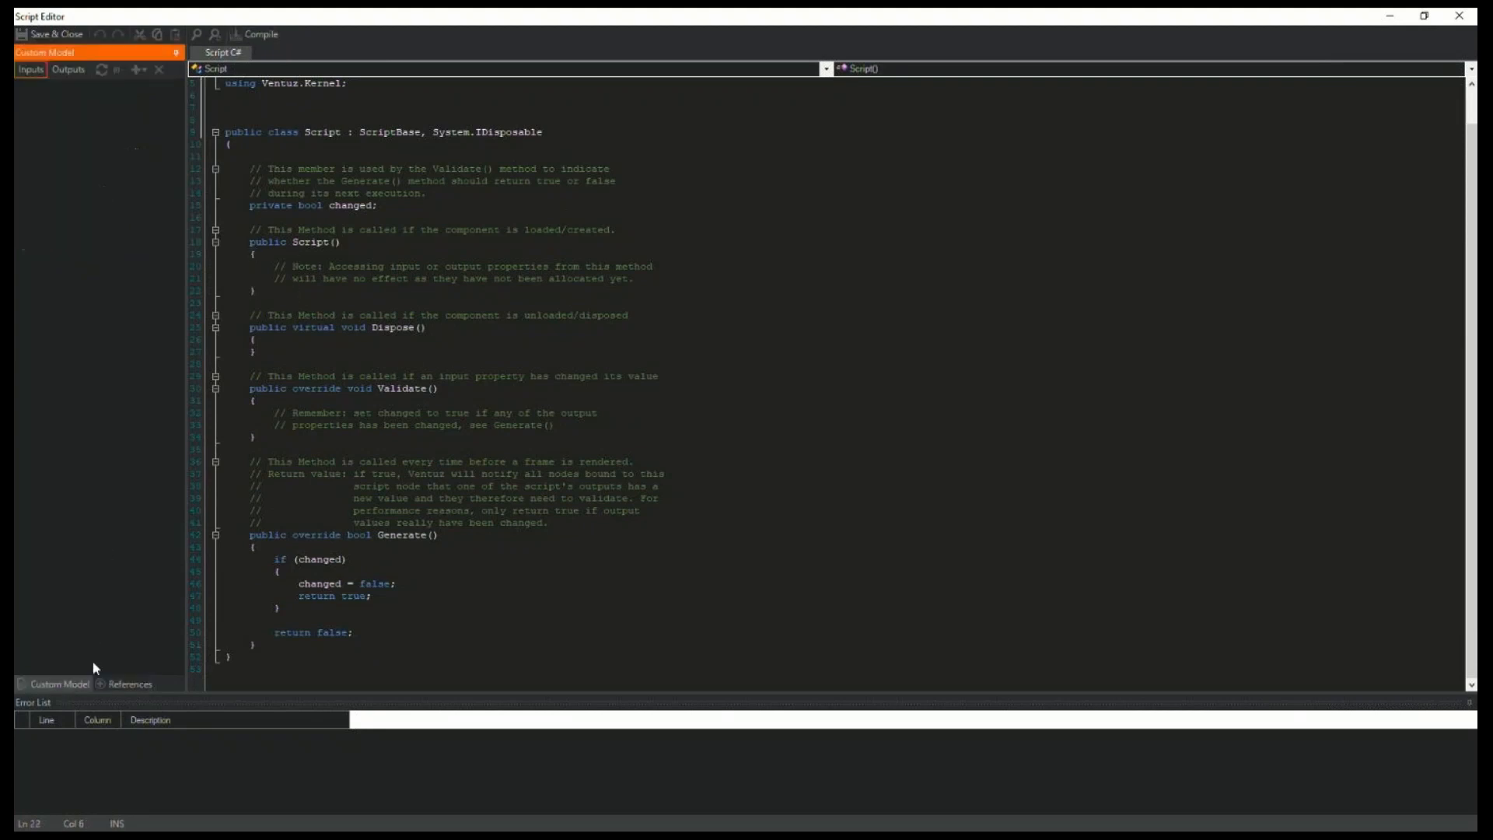
{"action": "left_click", "coordinate": [137, 69]}
{"action": "left_click", "coordinate": [147, 87]}
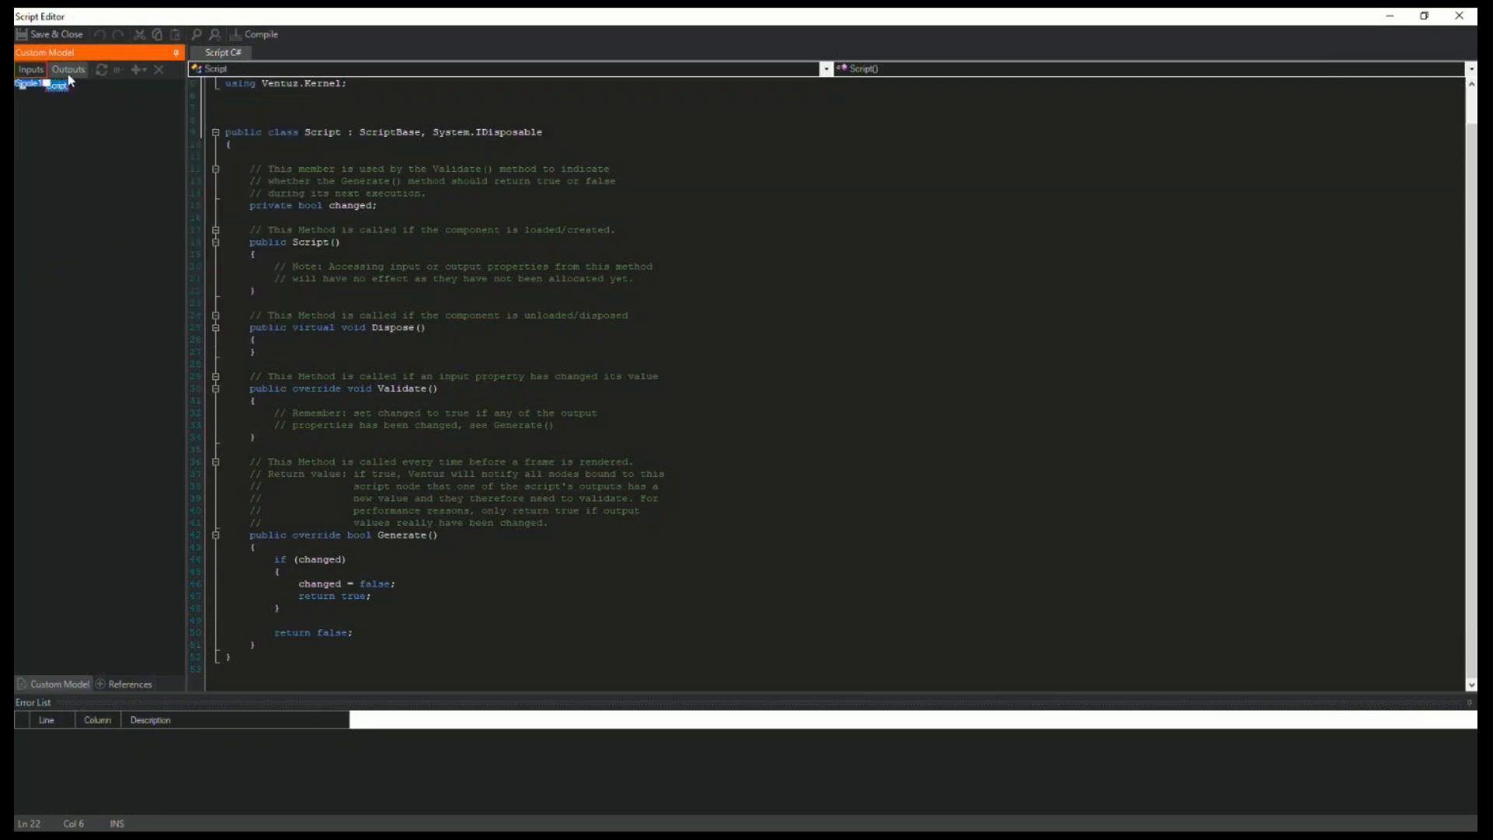
{"action": "left_click", "coordinate": [130, 71]}
{"action": "left_click", "coordinate": [137, 138]}
{"action": "left_click", "coordinate": [68, 69]}
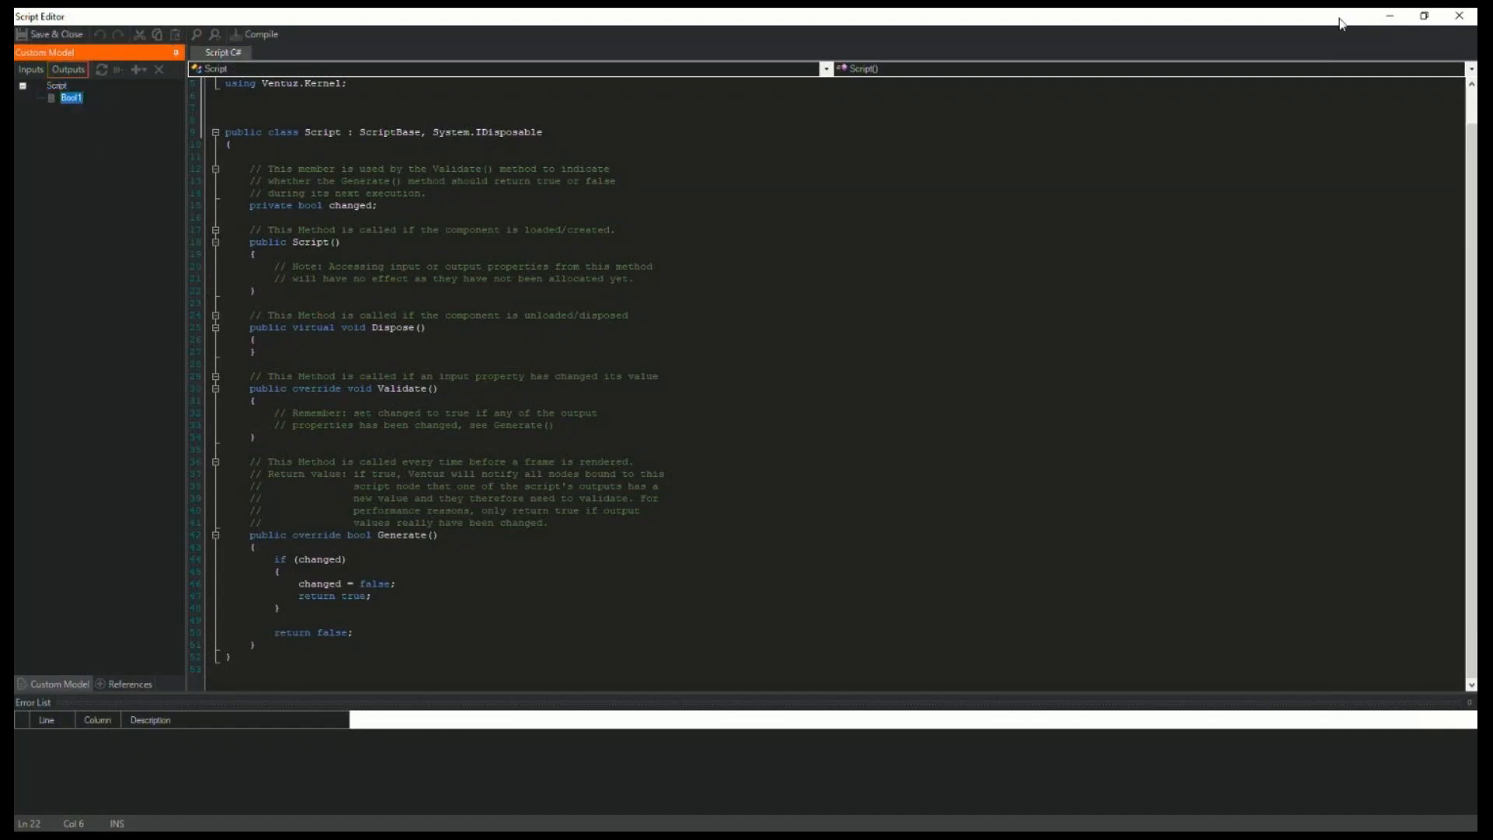
{"action": "left_click", "coordinate": [51, 34]}
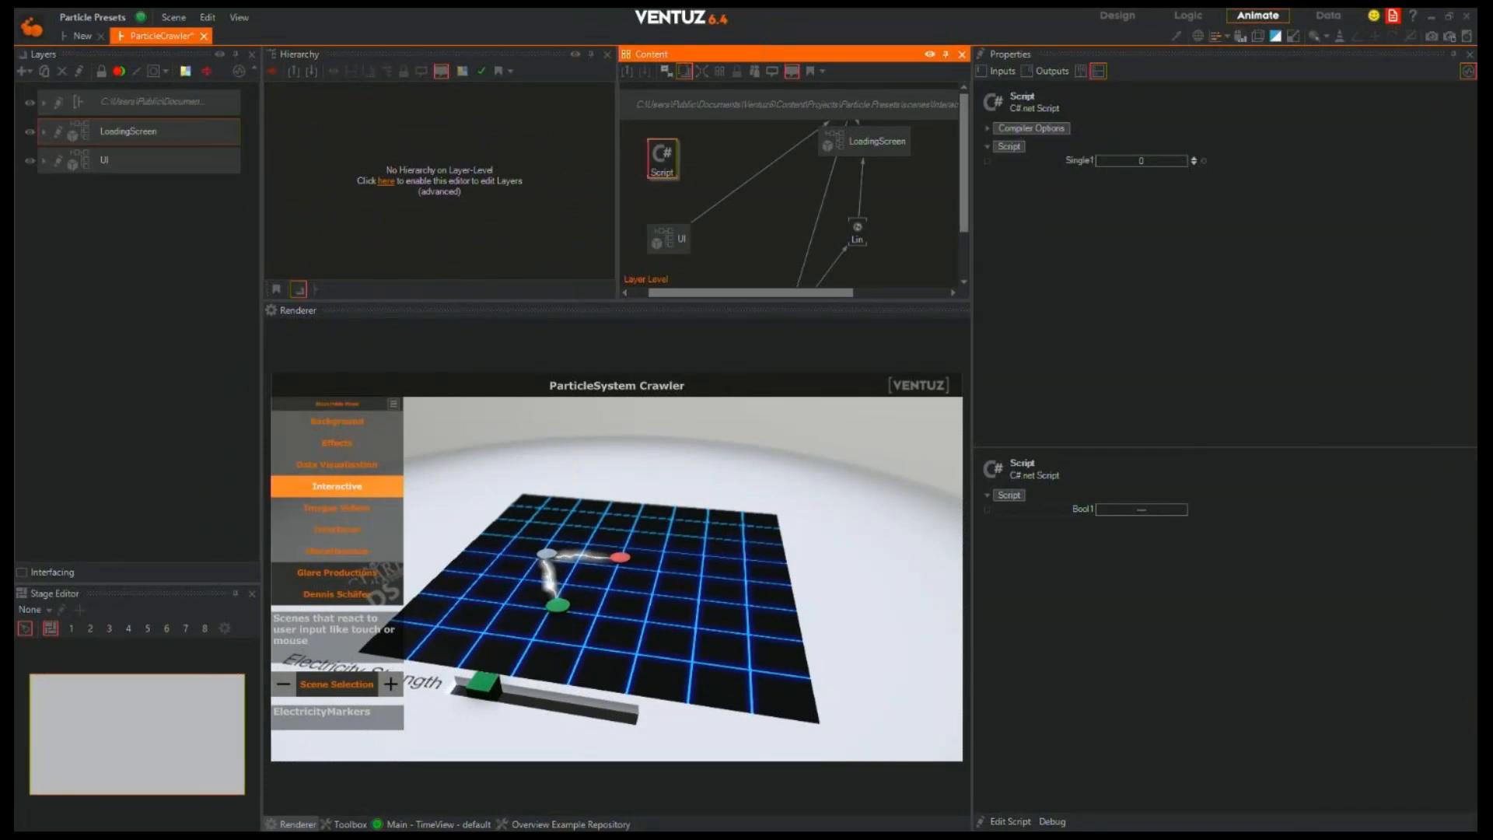
Add an OSC Input and an OSC Output node to the layer-level content and place them side by side
{"action": "scroll", "coordinate": [682, 198], "scroll_direction": "down", "scroll_amount": 2}
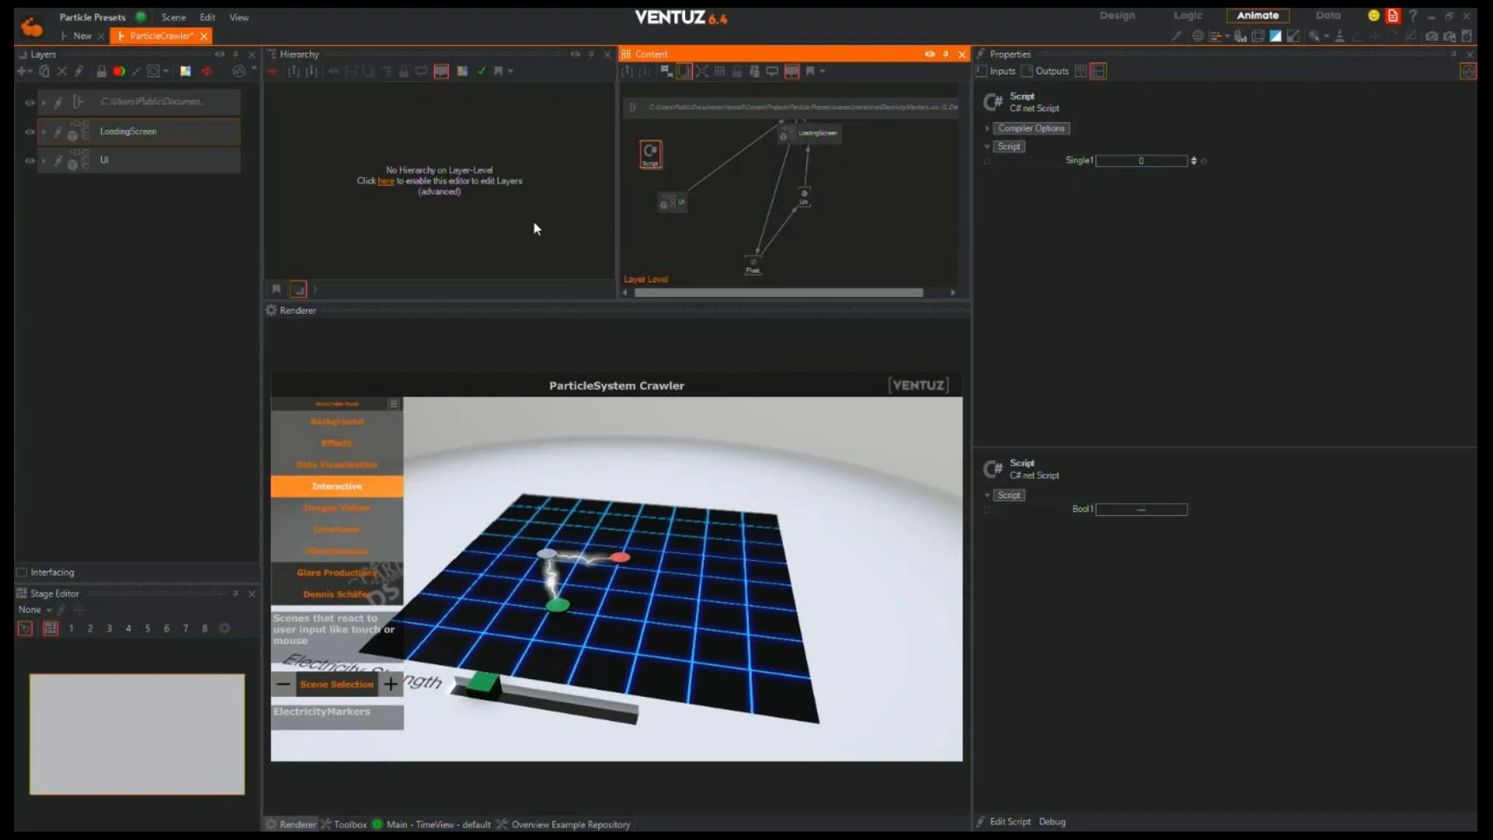
{"action": "left_click", "coordinate": [838, 207]}
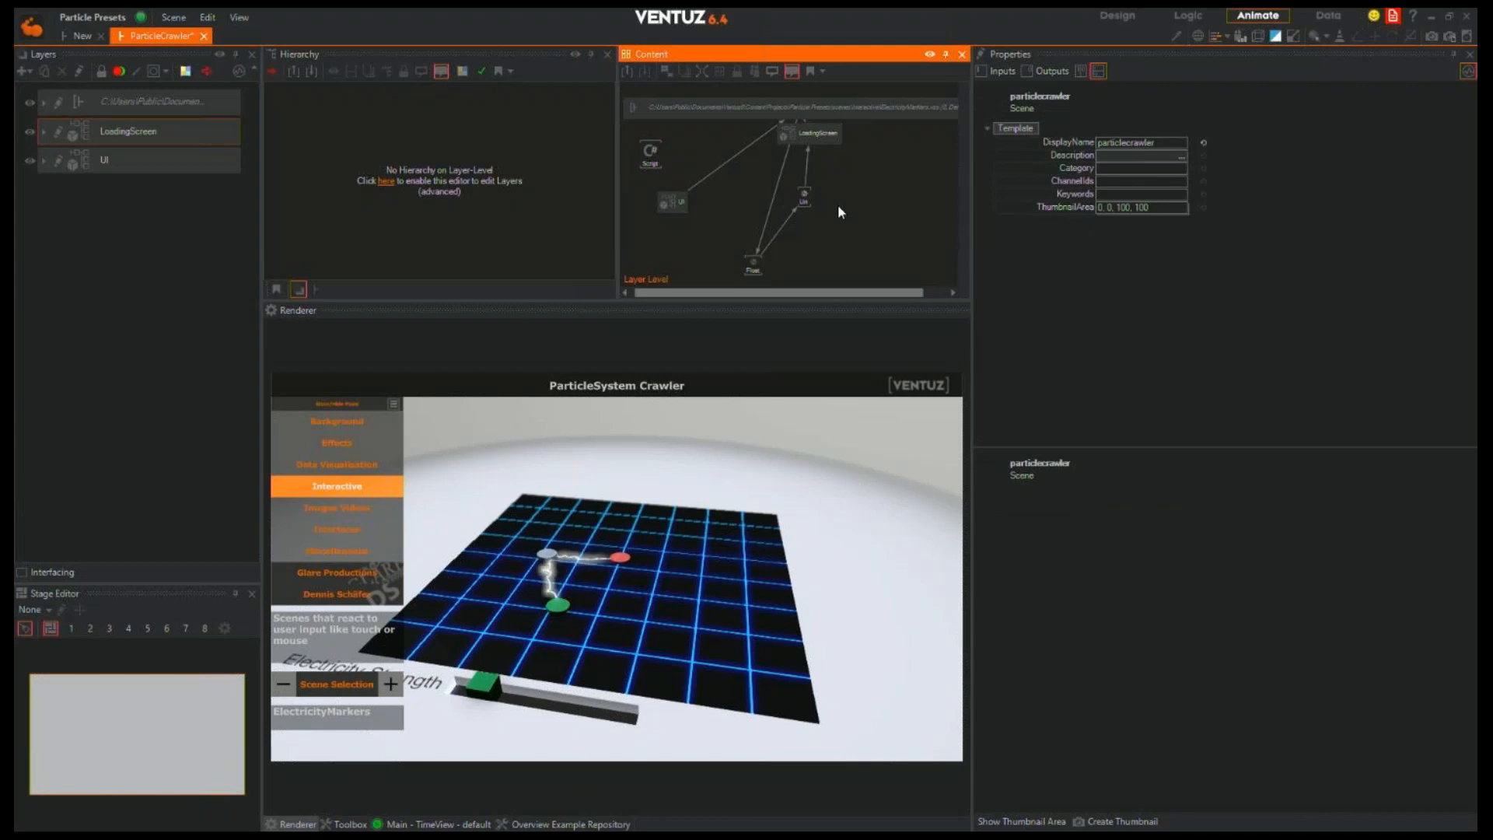
{"action": "double_click", "coordinate": [838, 207]}
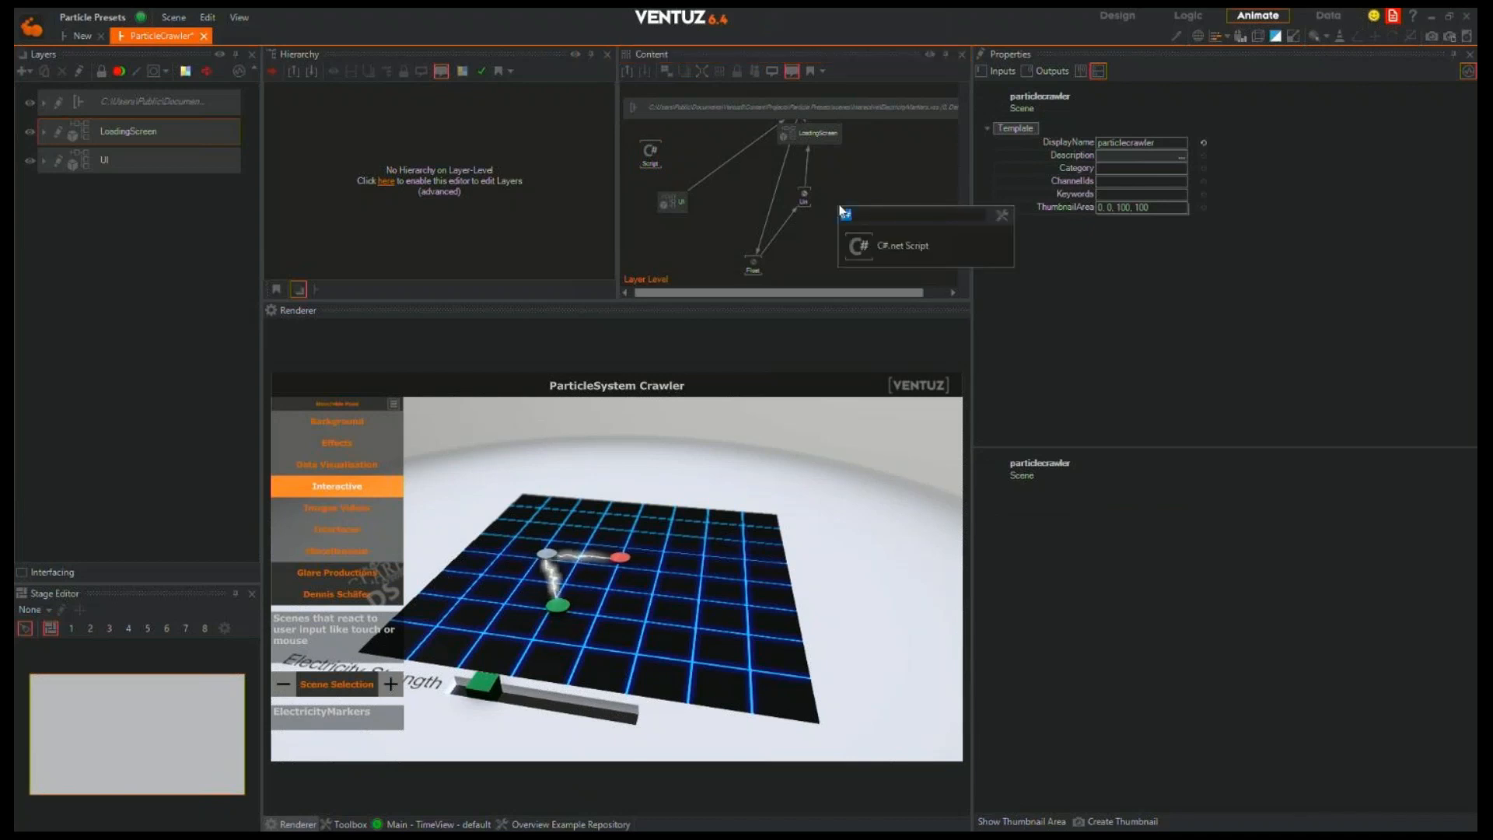
{"action": "type", "text": "osc"}
{"action": "left_click", "coordinate": [894, 277]}
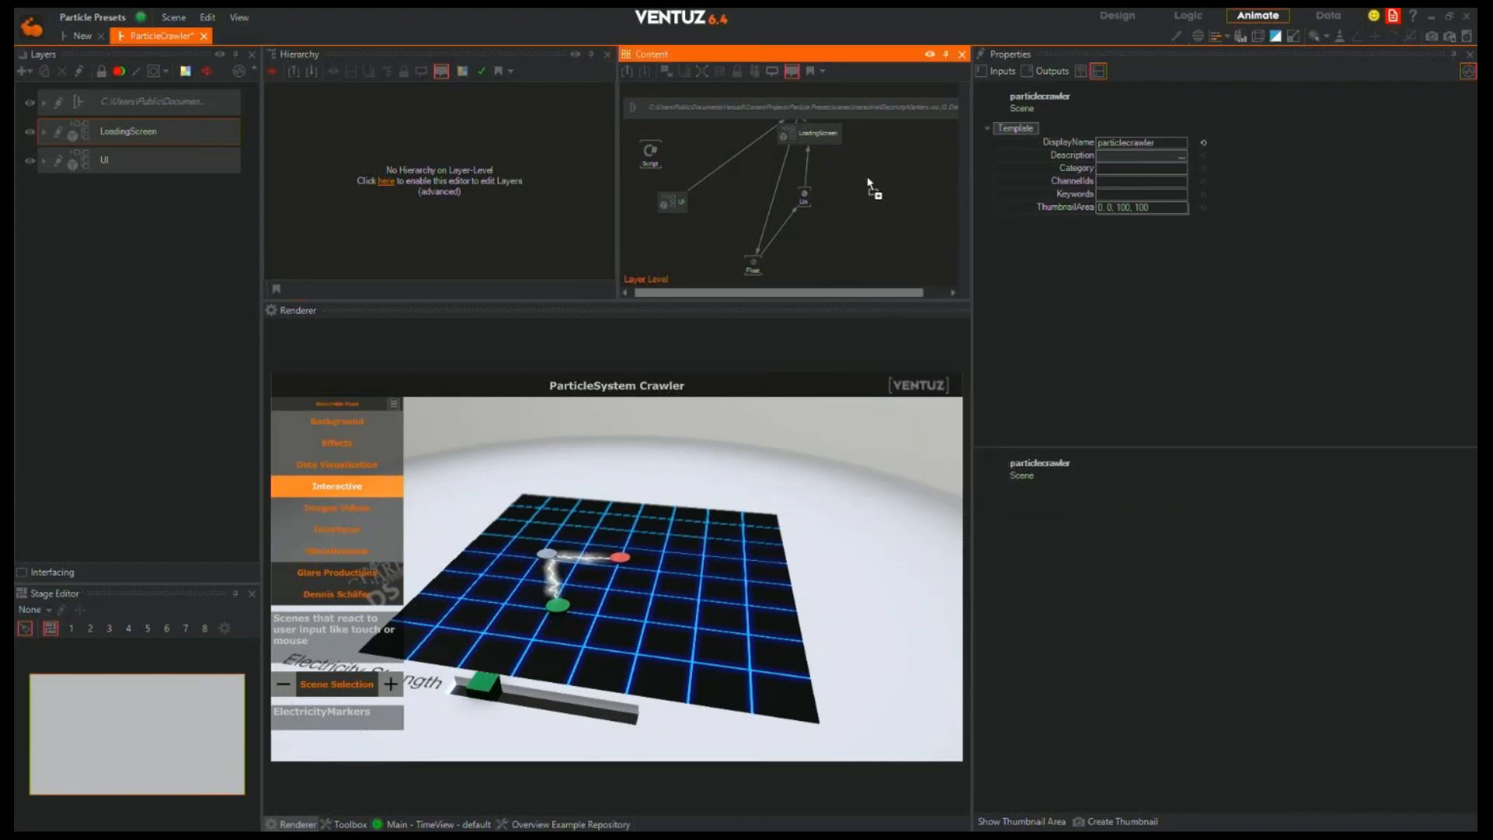
{"action": "double_click", "coordinate": [881, 218]}
{"action": "left_click", "coordinate": [913, 314]}
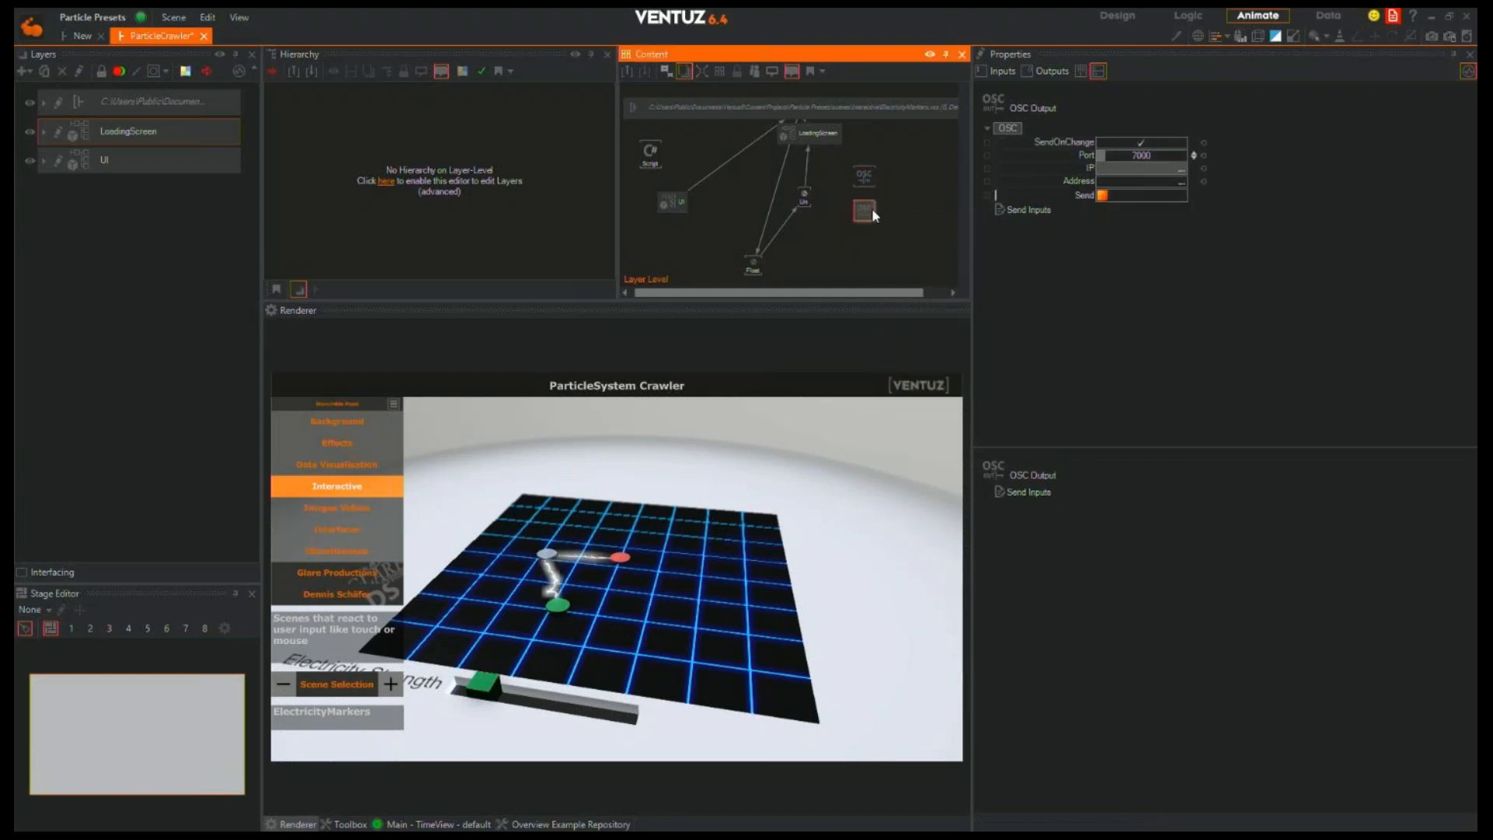
{"action": "left_click_drag", "start_coordinate": [876, 186], "coordinate": [843, 207]}
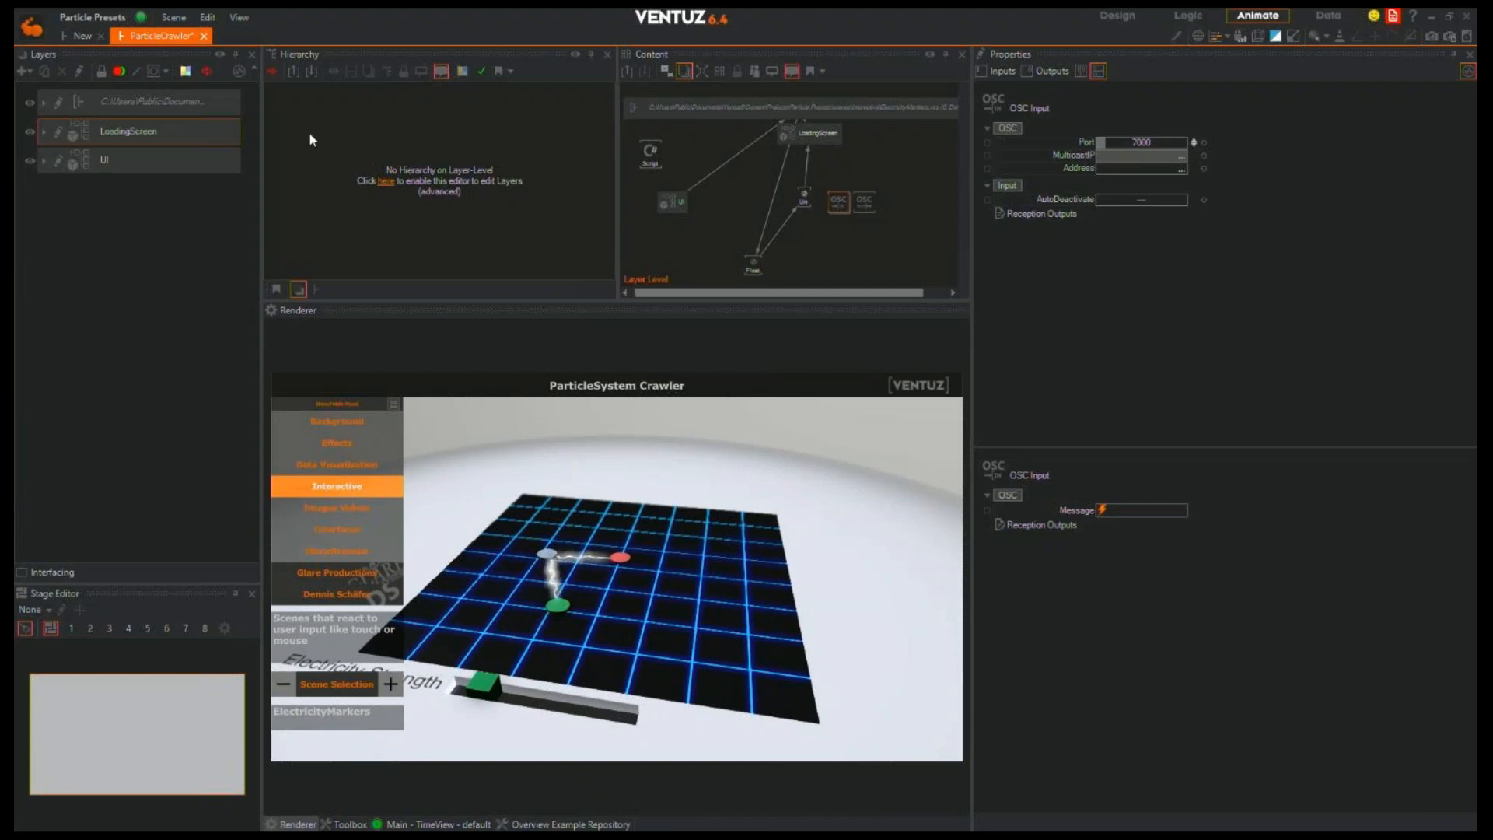
Close the ParticleCrawler scene without saving it and close the Particle Presets project
{"action": "left_click", "coordinate": [203, 36]}
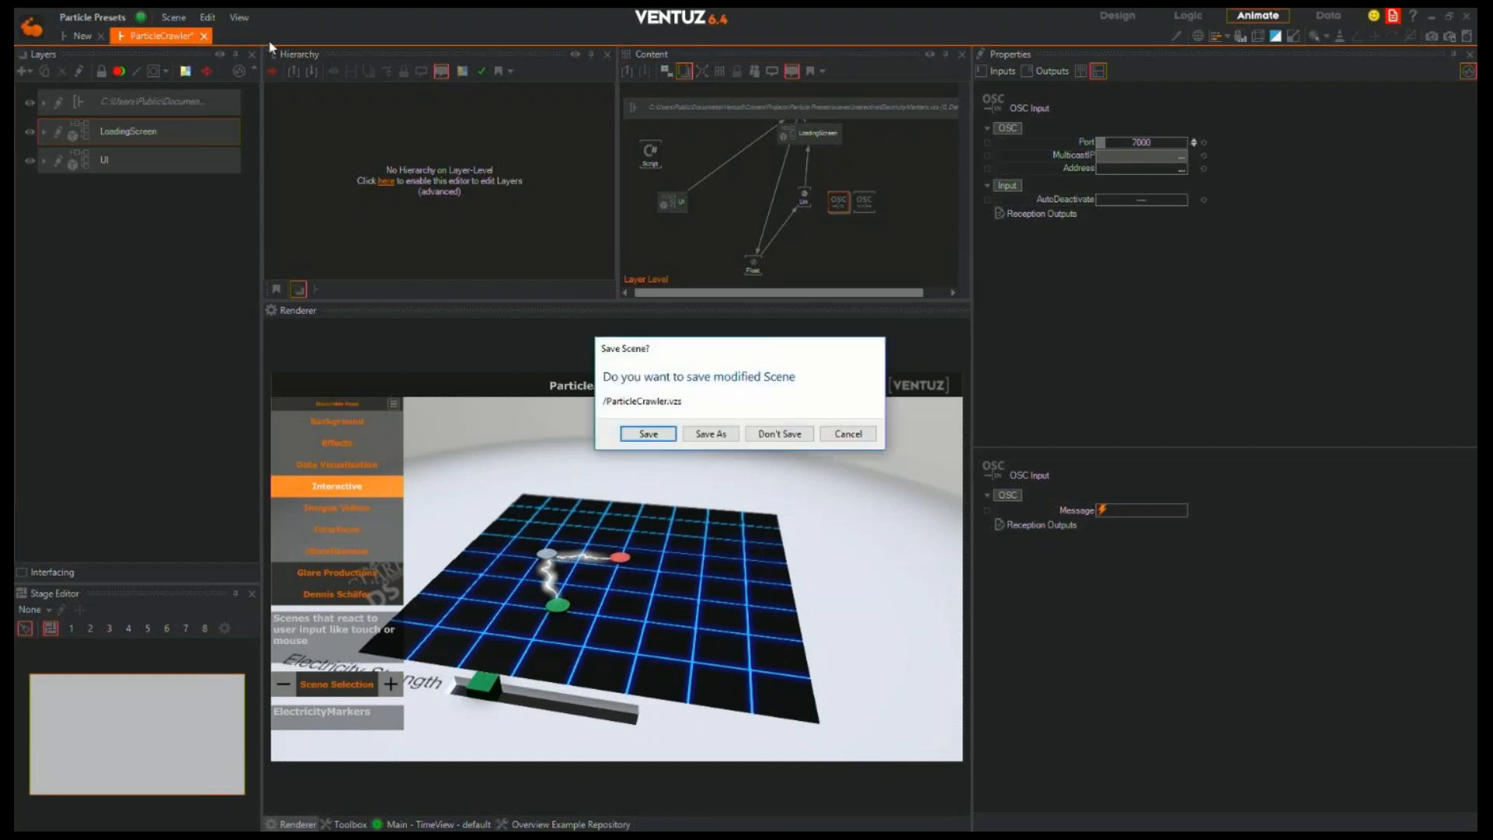
{"action": "left_click", "coordinate": [777, 431]}
{"action": "left_click", "coordinate": [93, 17]}
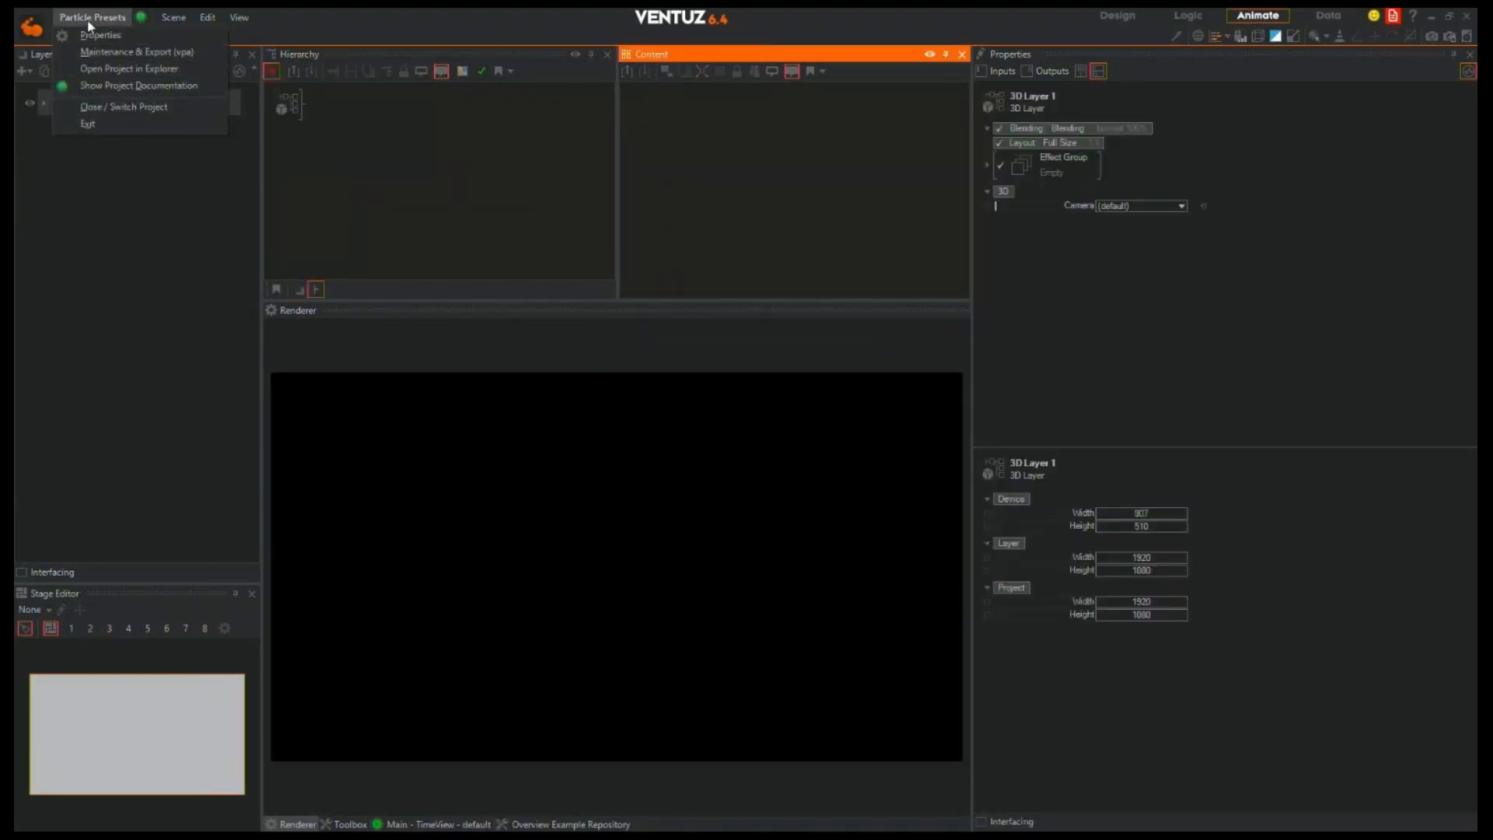
{"action": "left_click", "coordinate": [101, 109]}
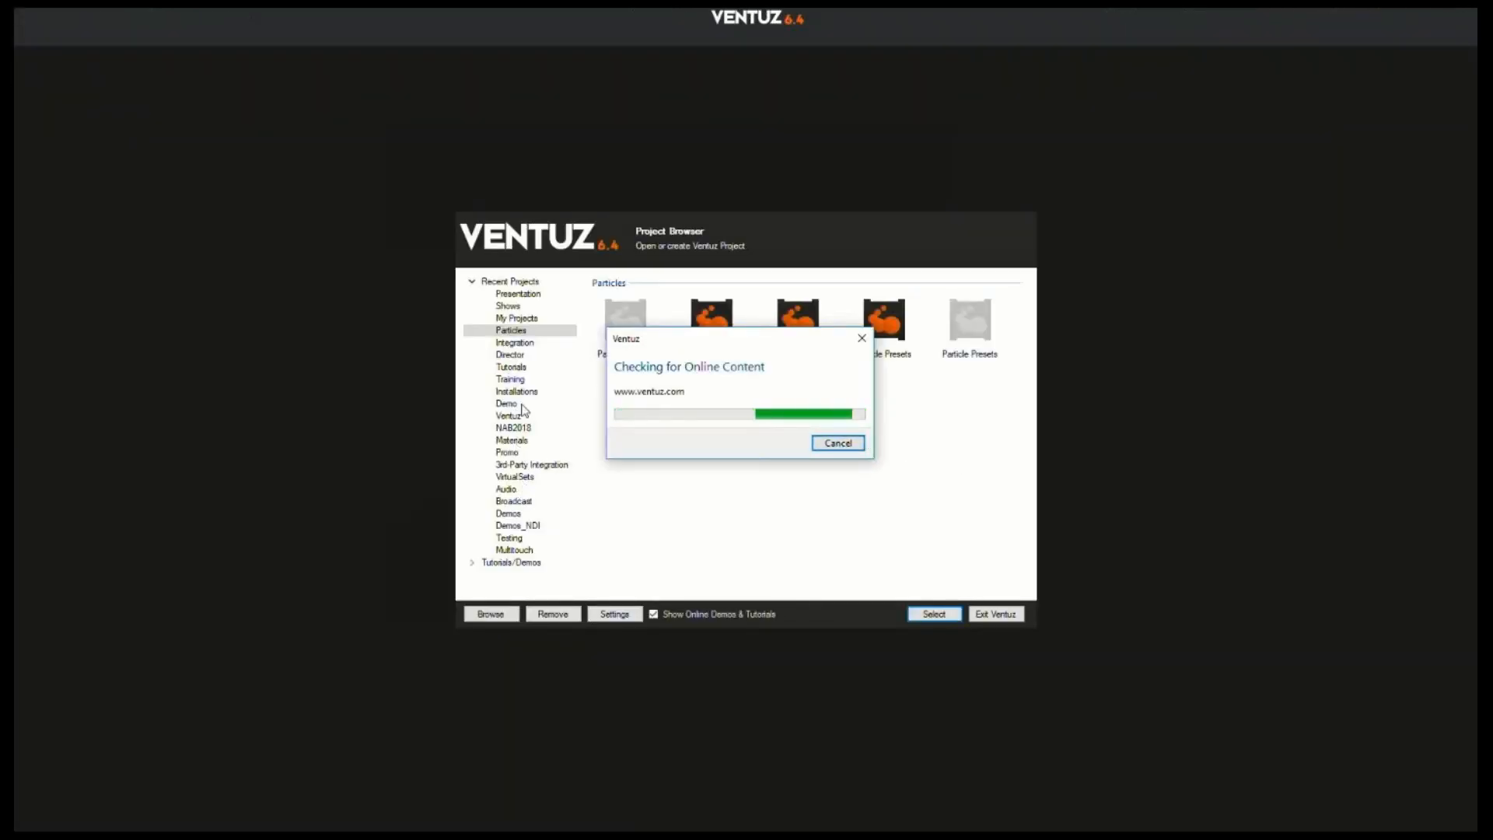
Skip the online content check, open the existing VIO Example project from Tutorials/Demos and dismiss its documentation
{"action": "left_click", "coordinate": [837, 443]}
{"action": "left_click", "coordinate": [514, 500]}
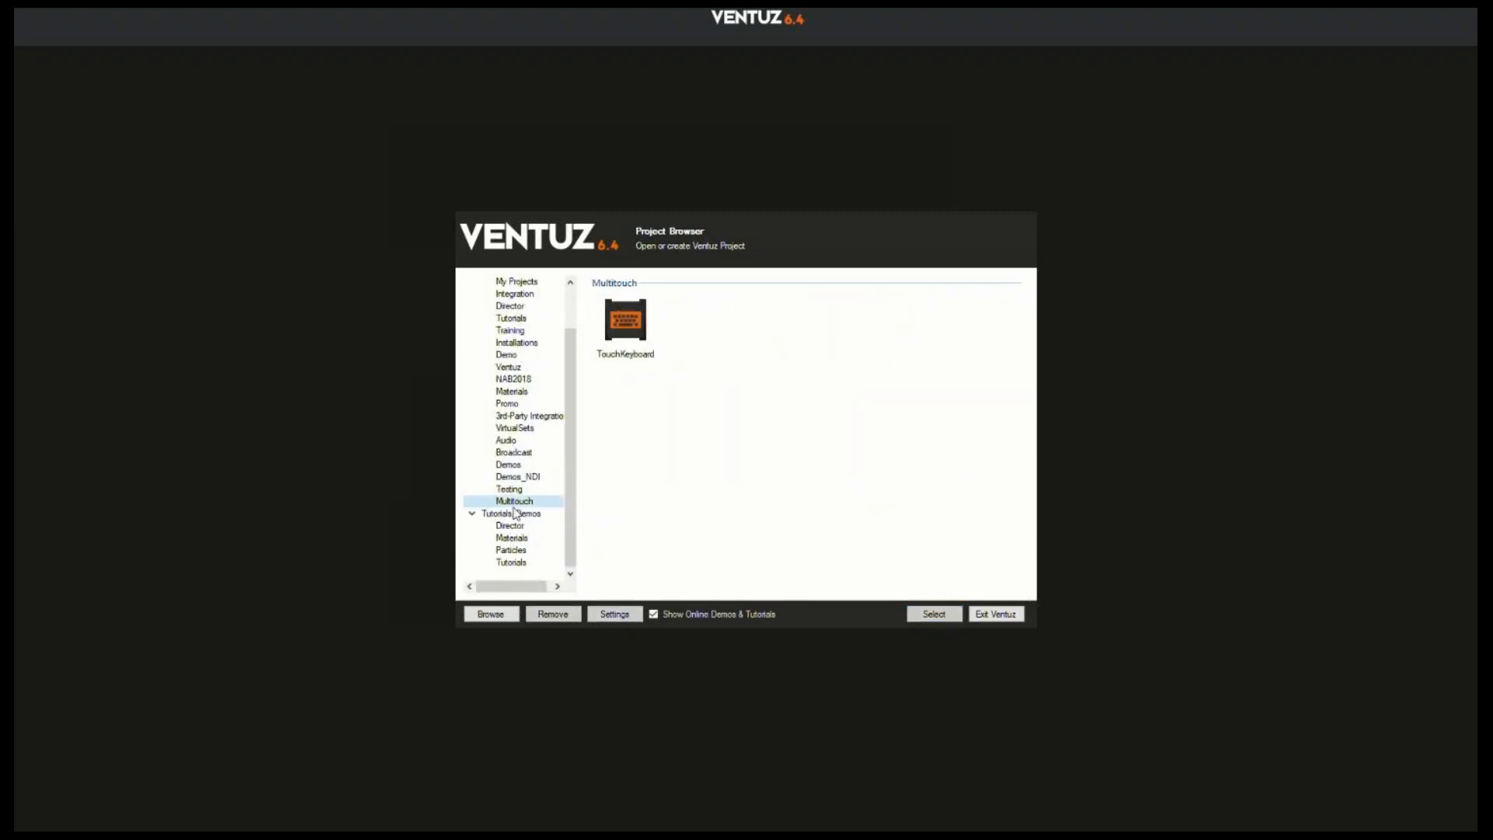
{"action": "left_click", "coordinate": [511, 513]}
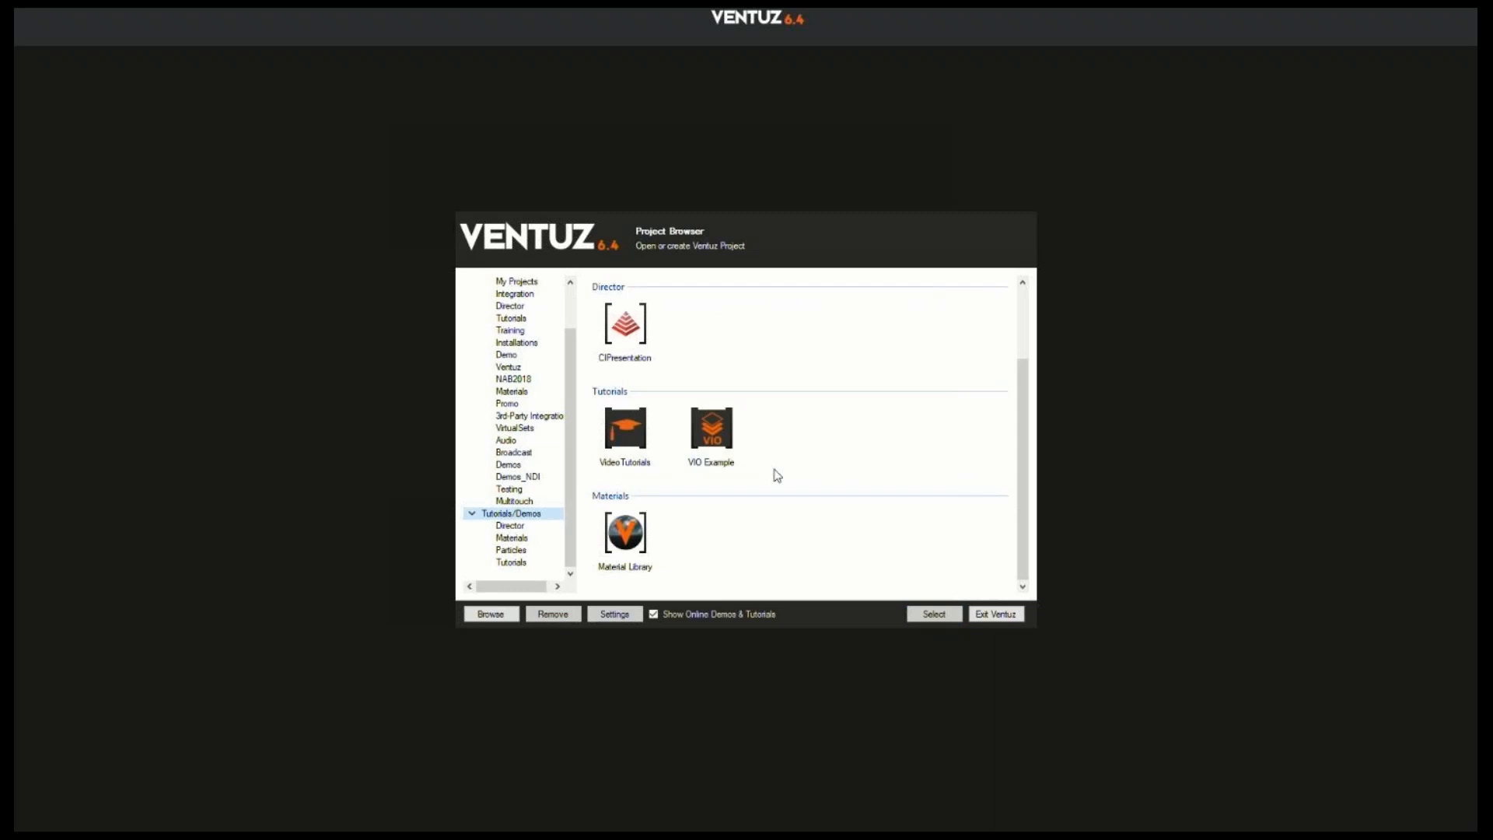
{"action": "double_click", "coordinate": [726, 436]}
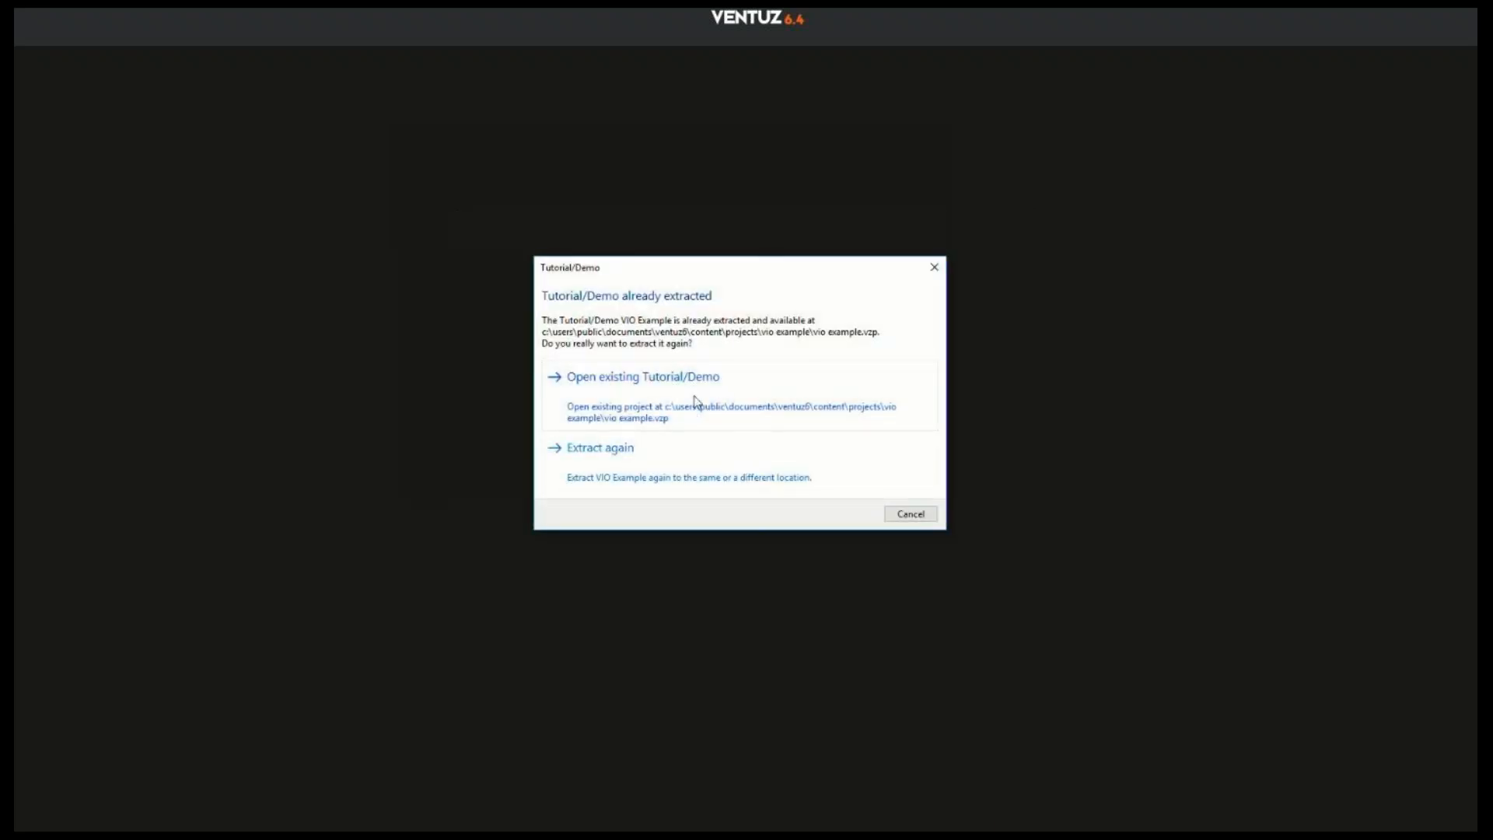
{"action": "left_click", "coordinate": [694, 401]}
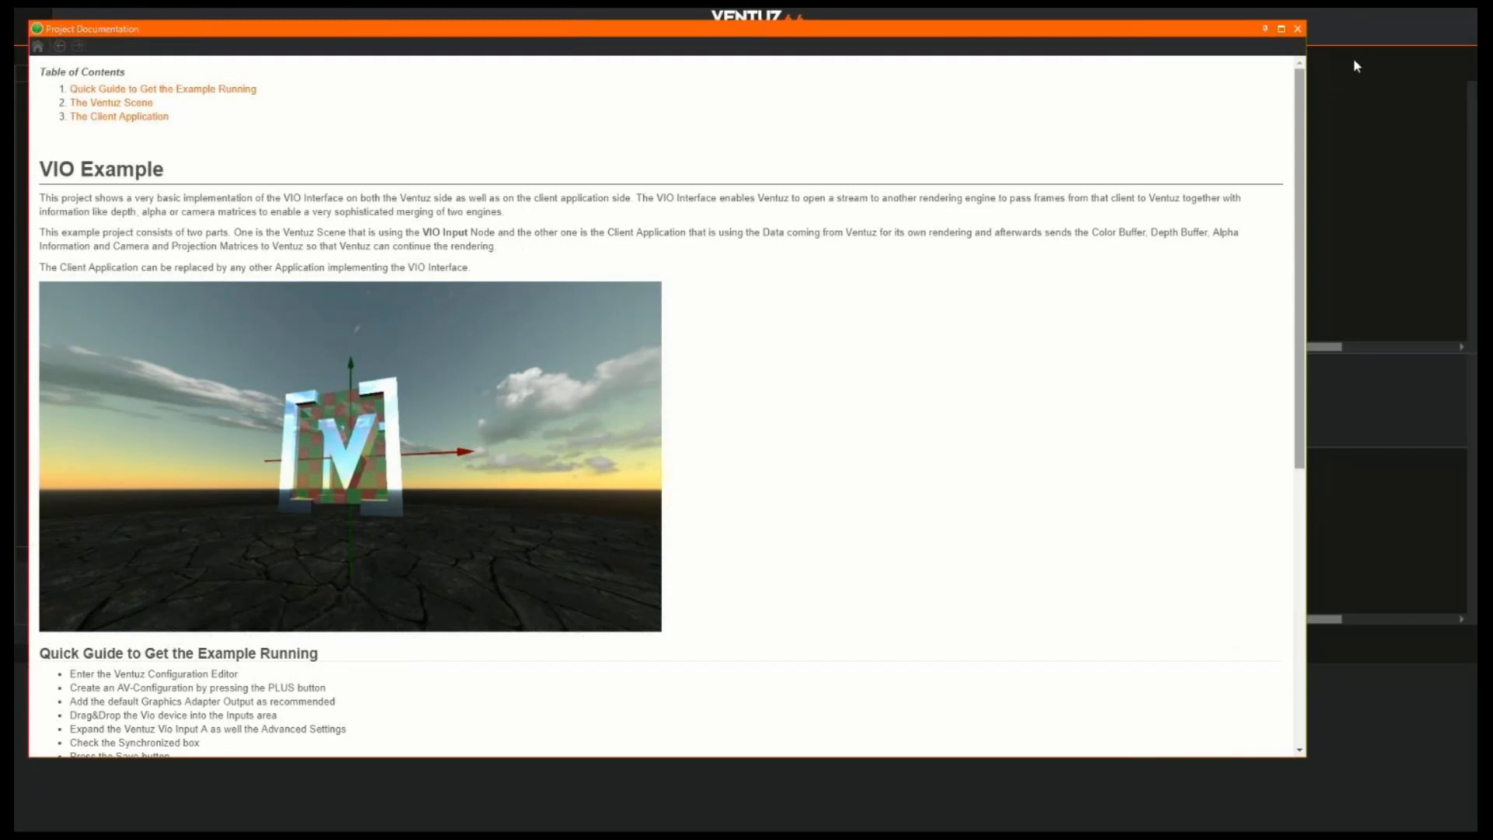
{"action": "left_click", "coordinate": [1297, 29]}
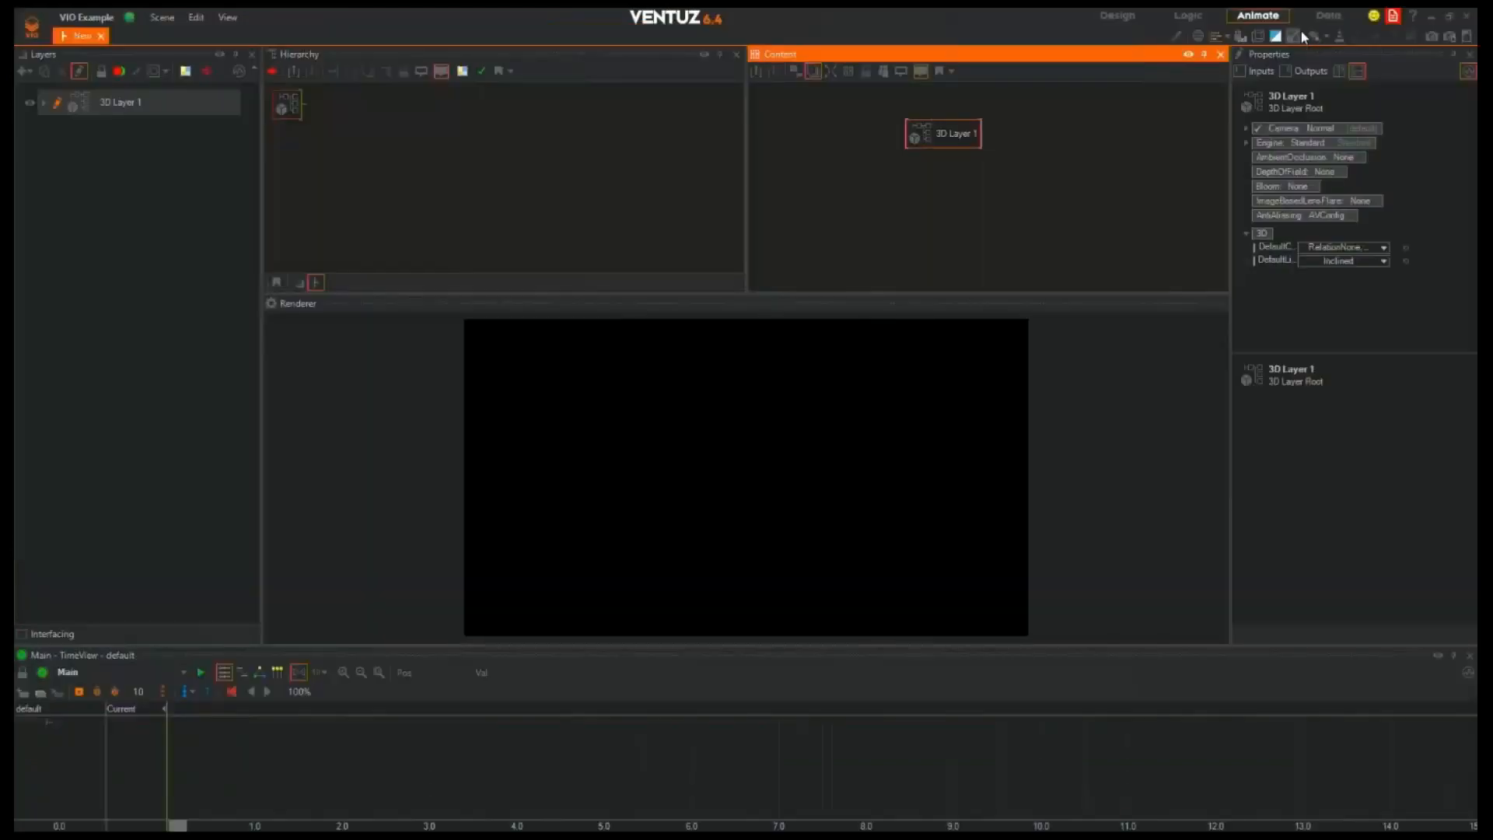
Preview VIO_IN_and_OUT_adam.vzs and open the VioTest.vzs scene of the VIO Example project
{"action": "left_click", "coordinate": [553, 193]}
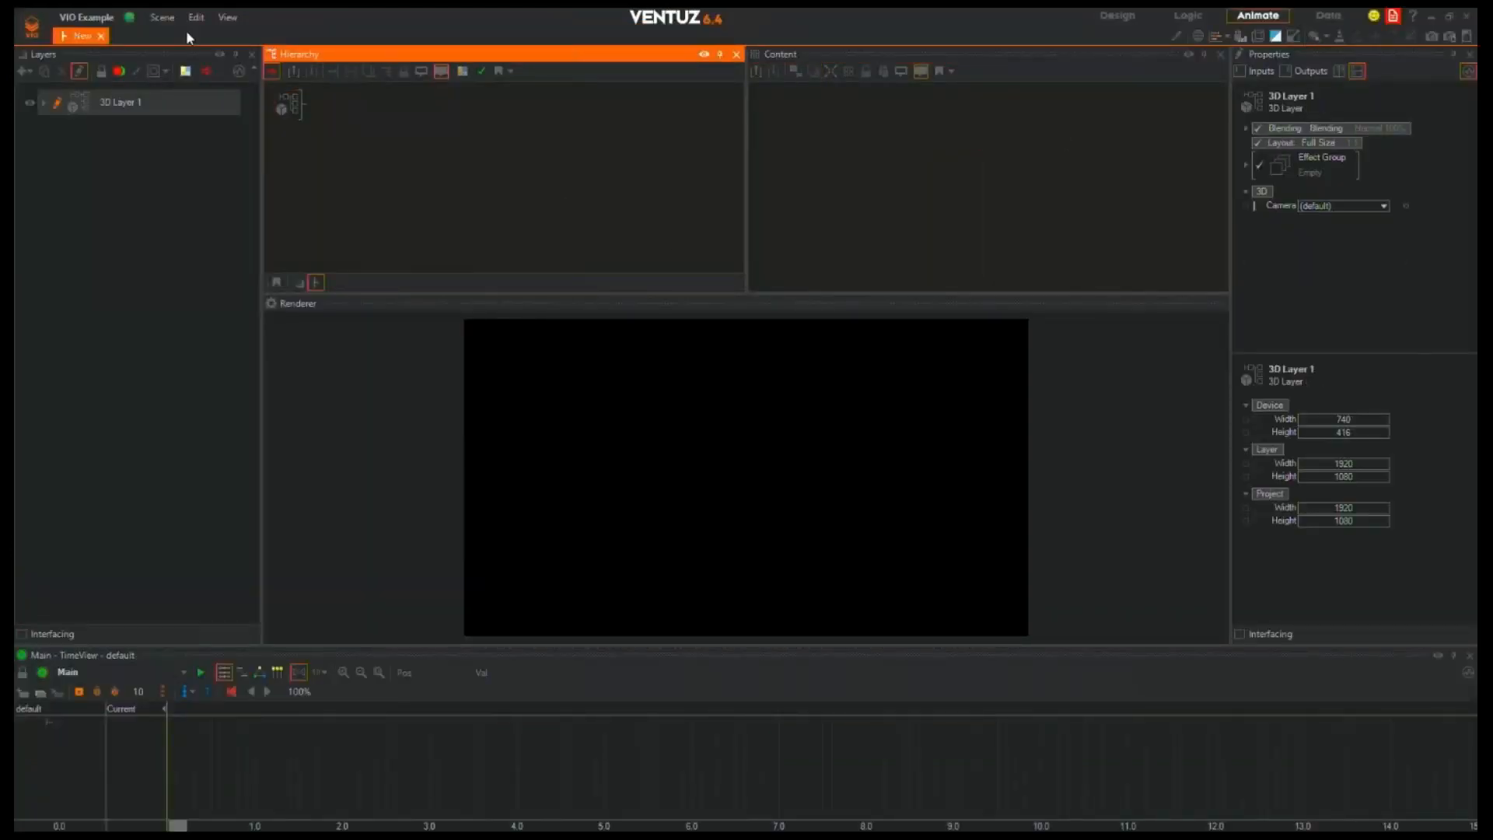
{"action": "left_click", "coordinate": [165, 18]}
{"action": "left_click", "coordinate": [189, 84]}
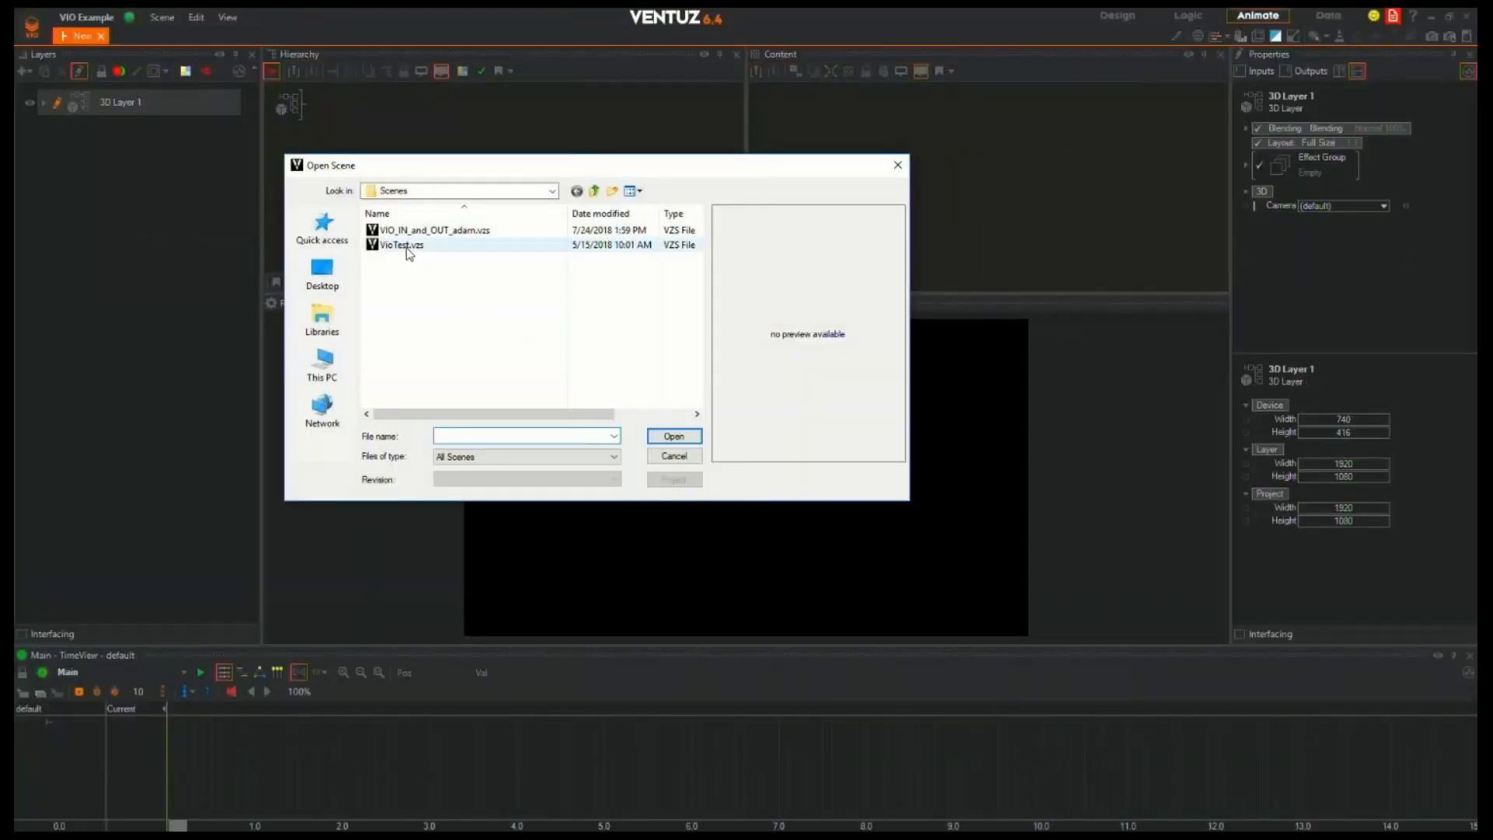
{"action": "left_click", "coordinate": [408, 244]}
{"action": "left_click", "coordinate": [420, 230]}
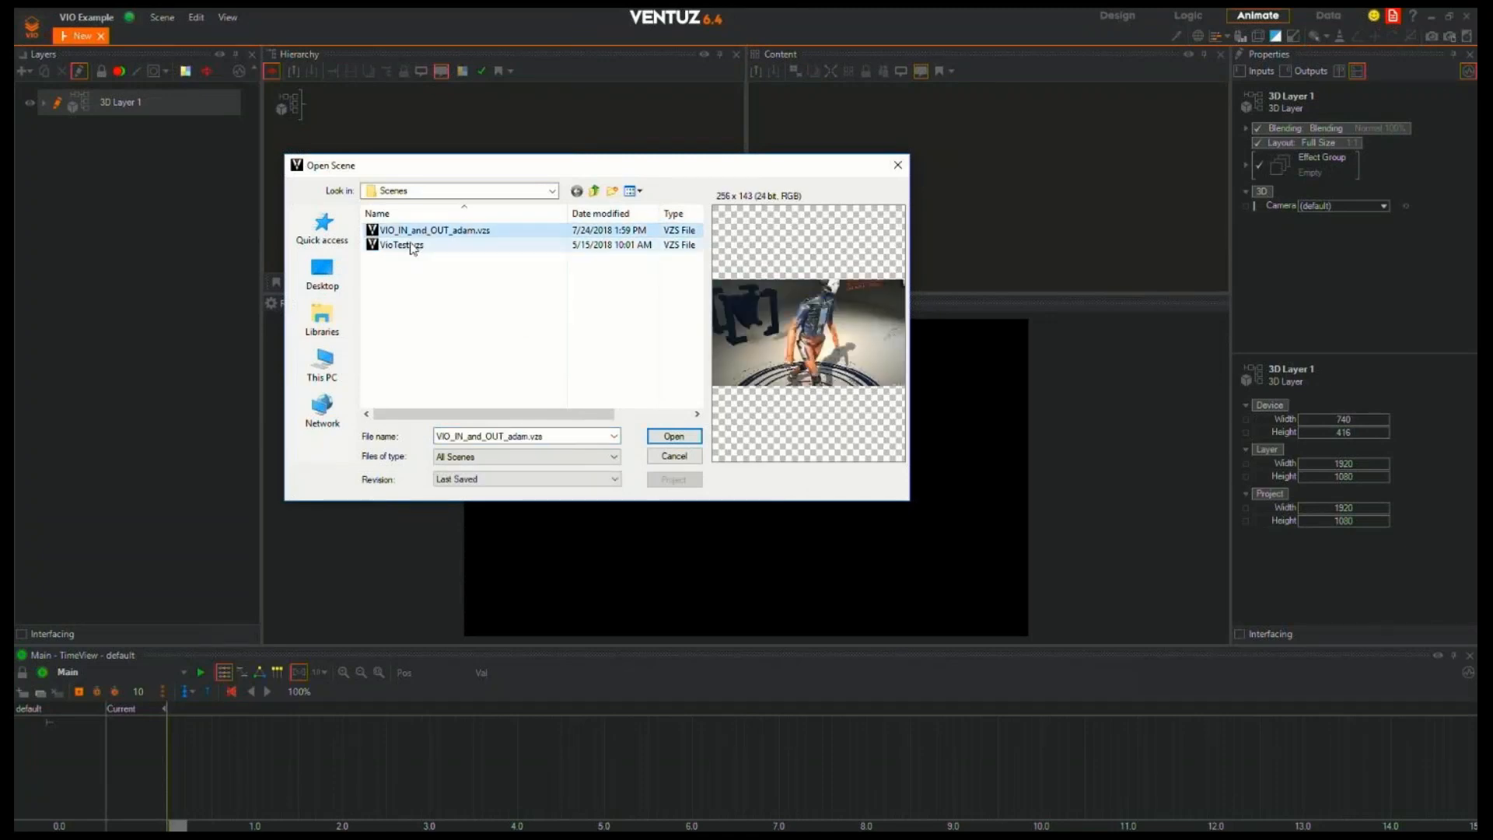
{"action": "double_click", "coordinate": [409, 243]}
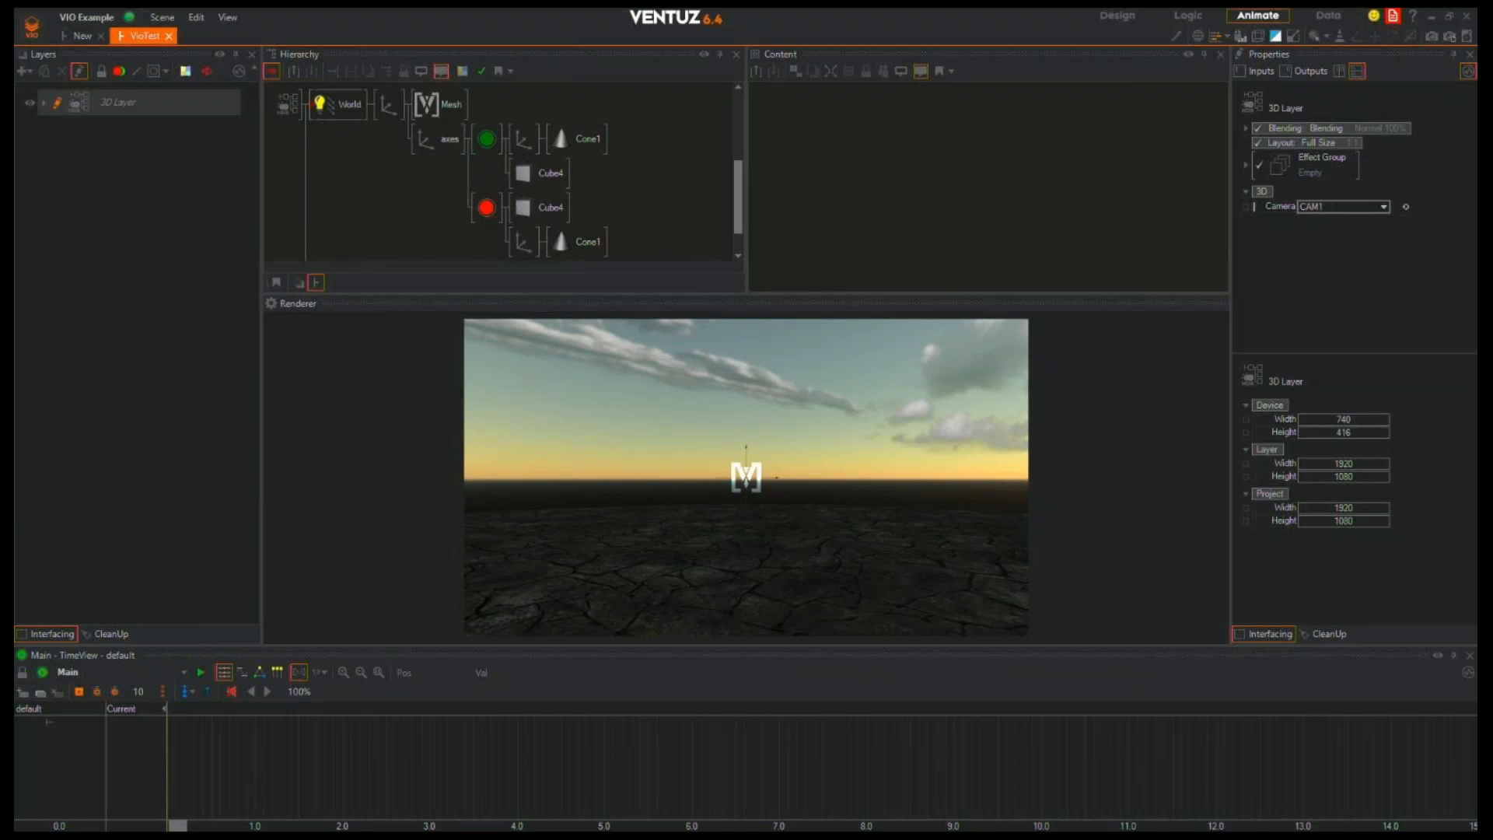
Browse up to the VIO Example project folder from the scene-opening dialog, open its ClientApplication folder in a new window and dismiss the dialog
{"action": "left_click", "coordinate": [163, 18]}
{"action": "left_click", "coordinate": [186, 72]}
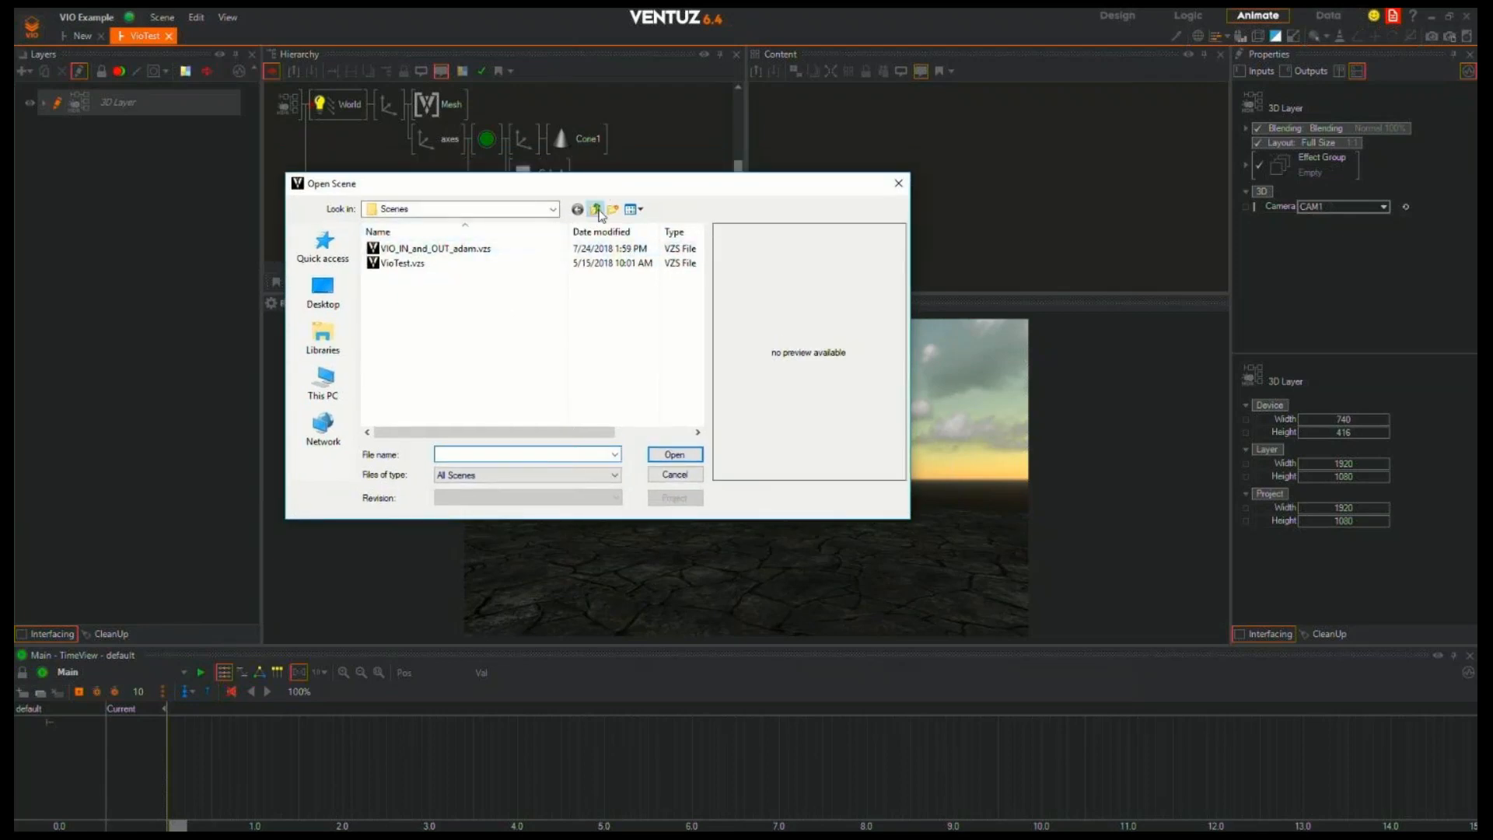
{"action": "left_click", "coordinate": [596, 210]}
{"action": "scroll", "coordinate": [459, 372], "scroll_direction": "up", "scroll_amount": 4}
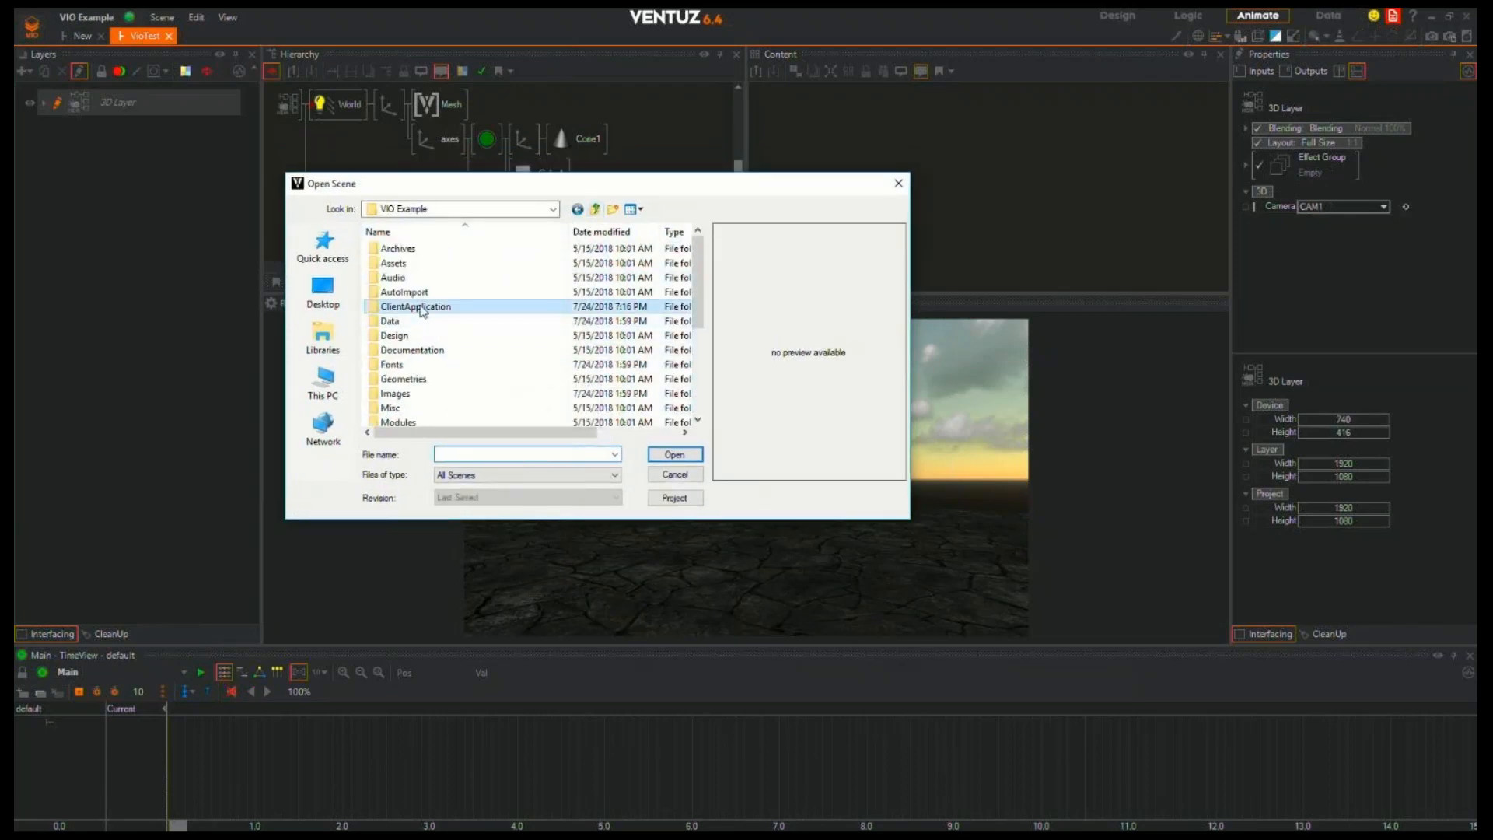
{"action": "right_click", "coordinate": [420, 306]}
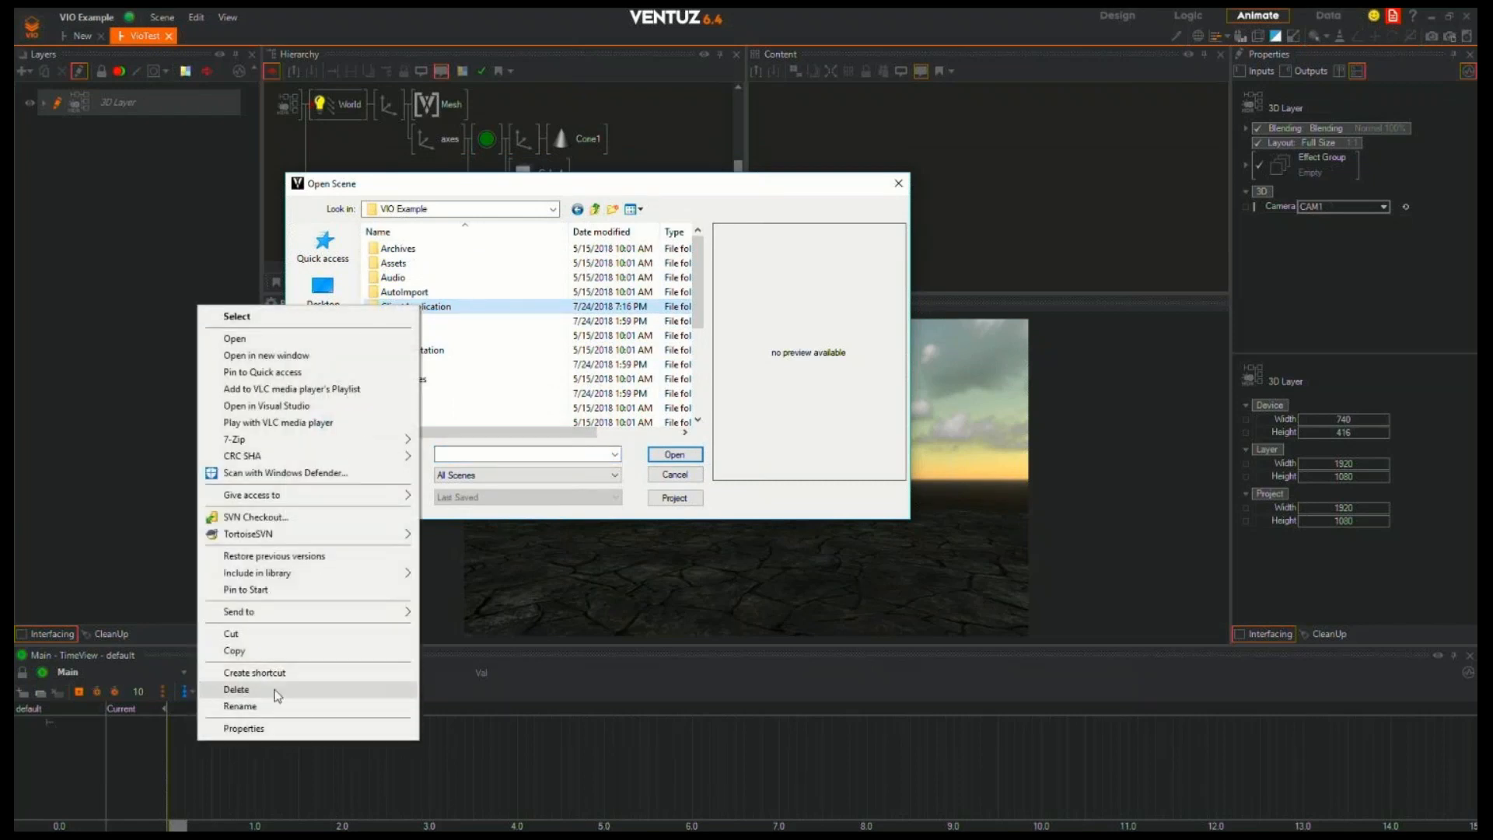
{"action": "left_click", "coordinate": [267, 356]}
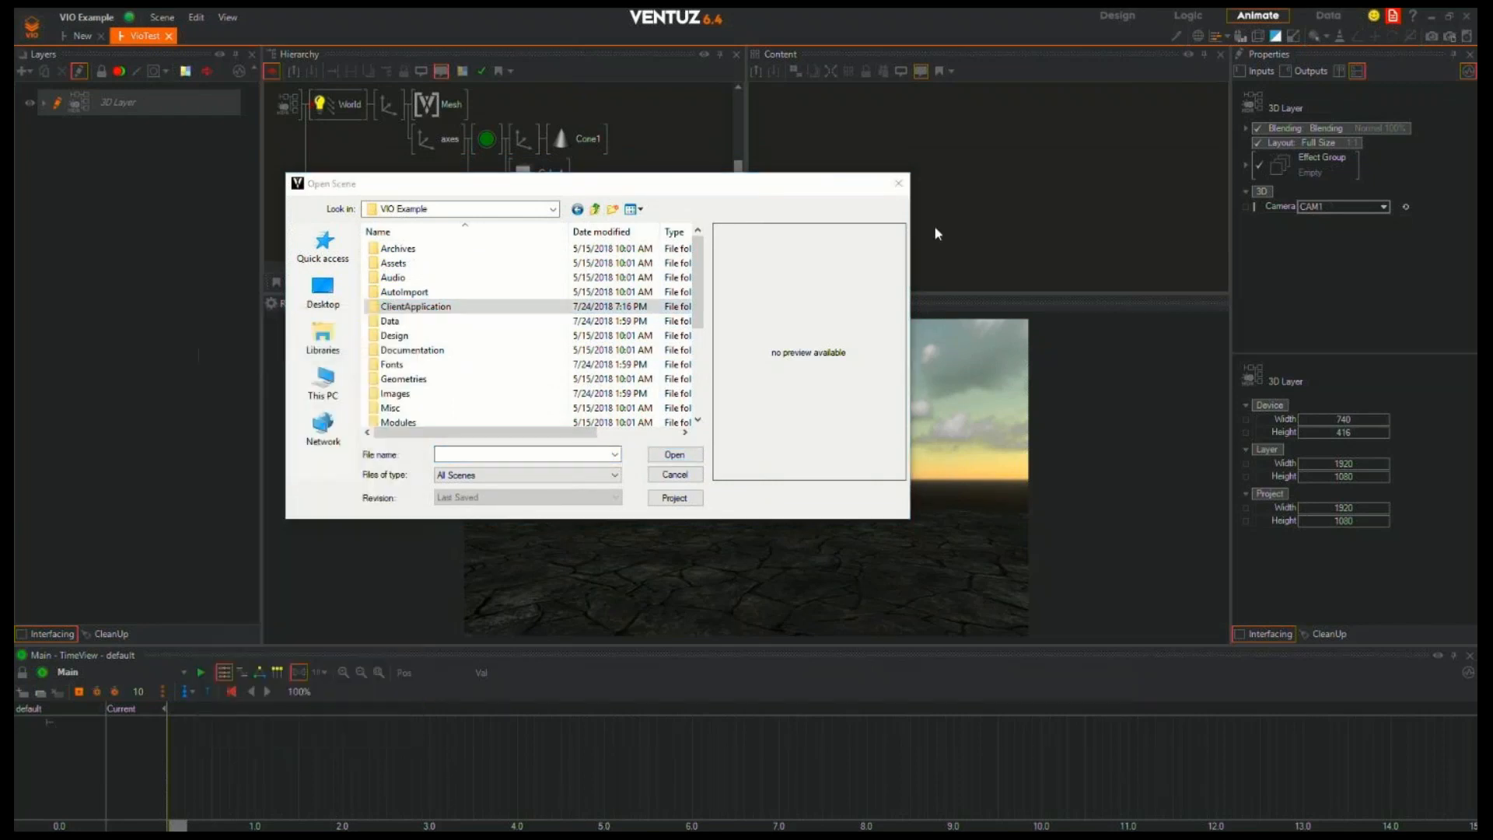
{"action": "left_click", "coordinate": [899, 183]}
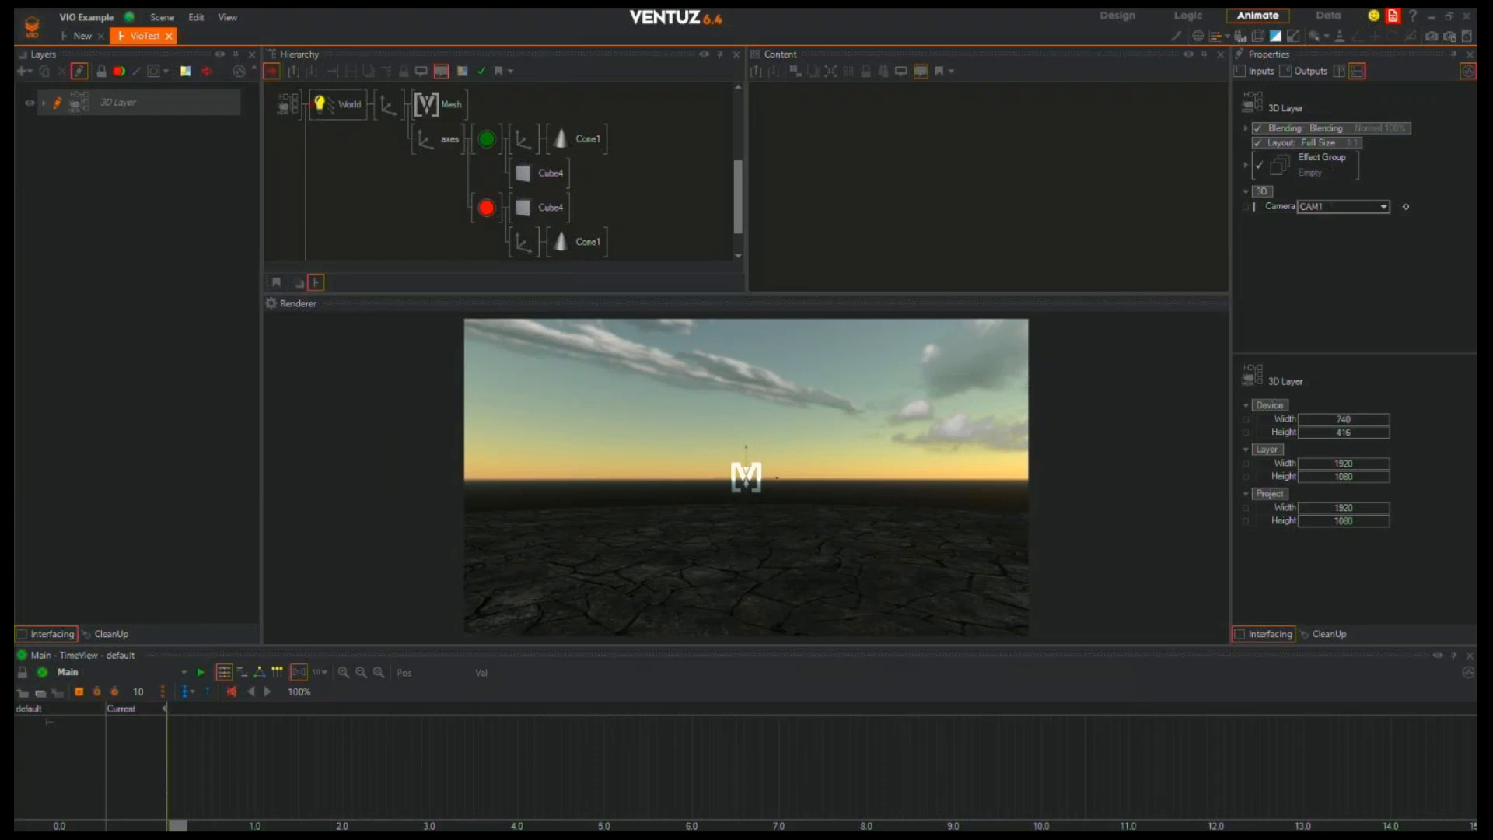
Restart the designer and open the VioTest.vzs scene of the VIO Example project again
{"action": "left_click", "coordinate": [1466, 15]}
{"action": "left_click", "coordinate": [800, 427]}
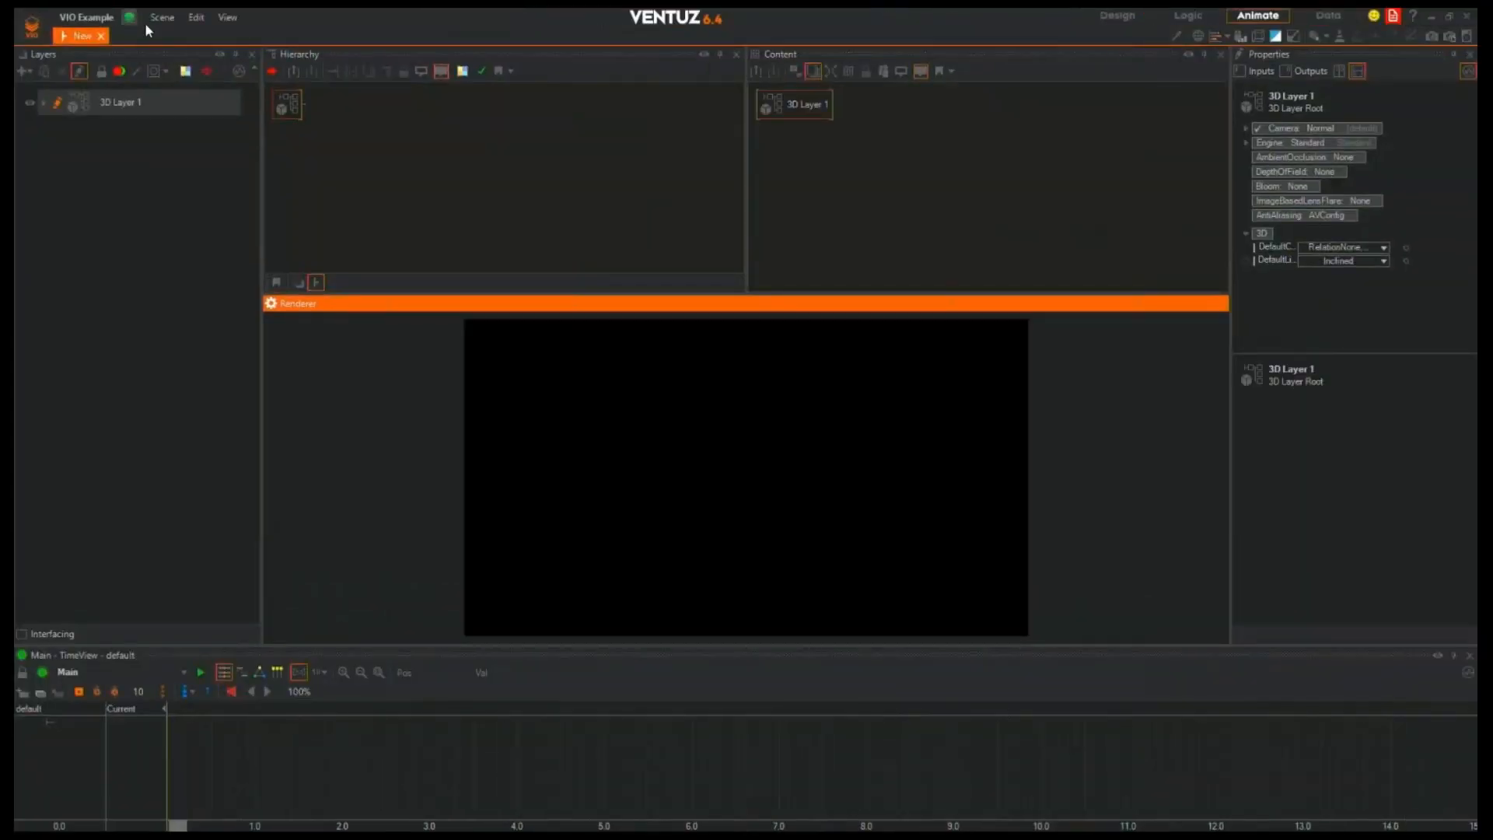
{"action": "left_click", "coordinate": [153, 19]}
{"action": "left_click", "coordinate": [165, 68]}
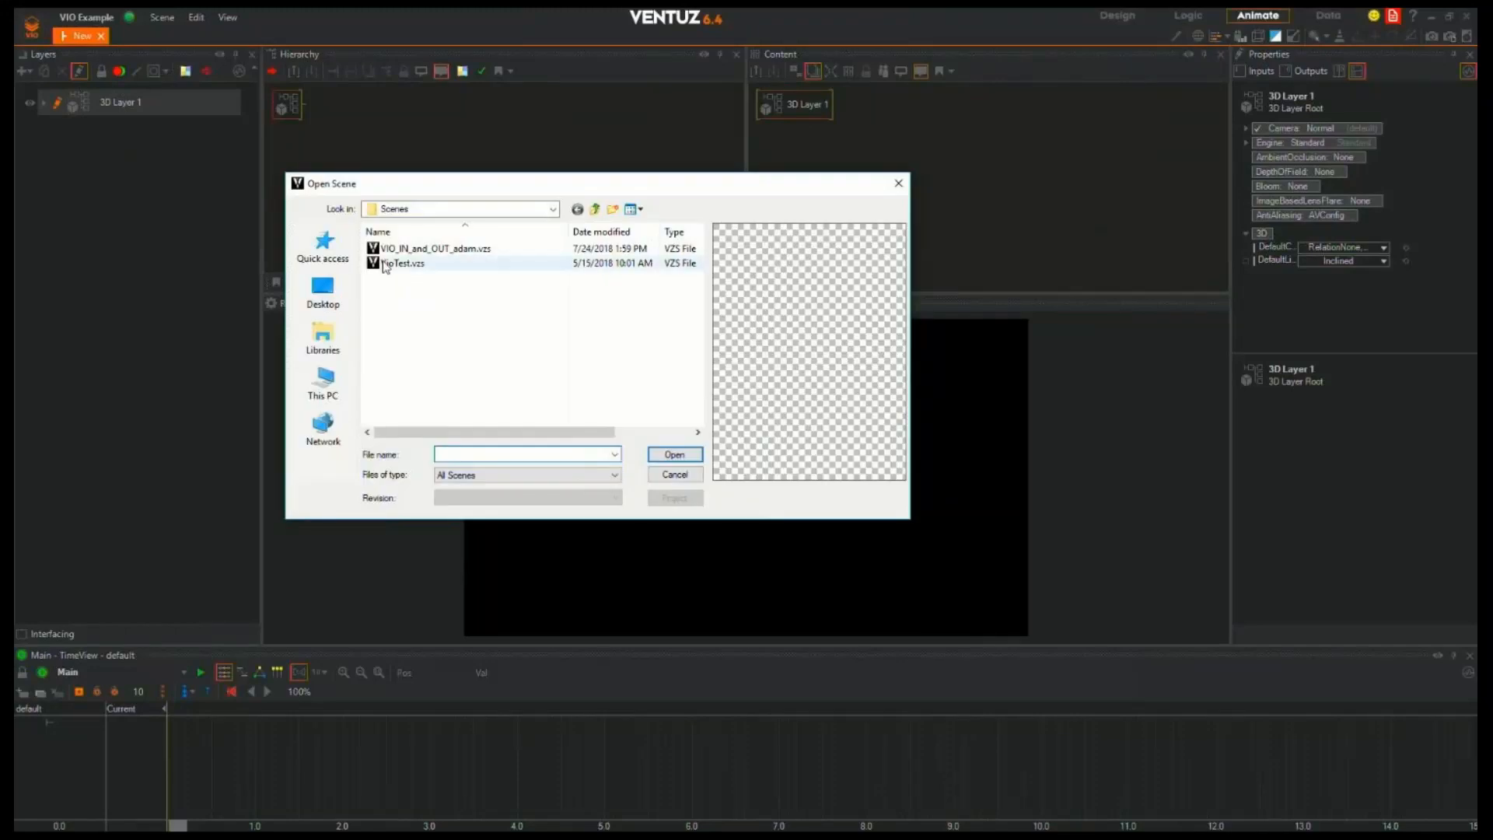
{"action": "double_click", "coordinate": [383, 263]}
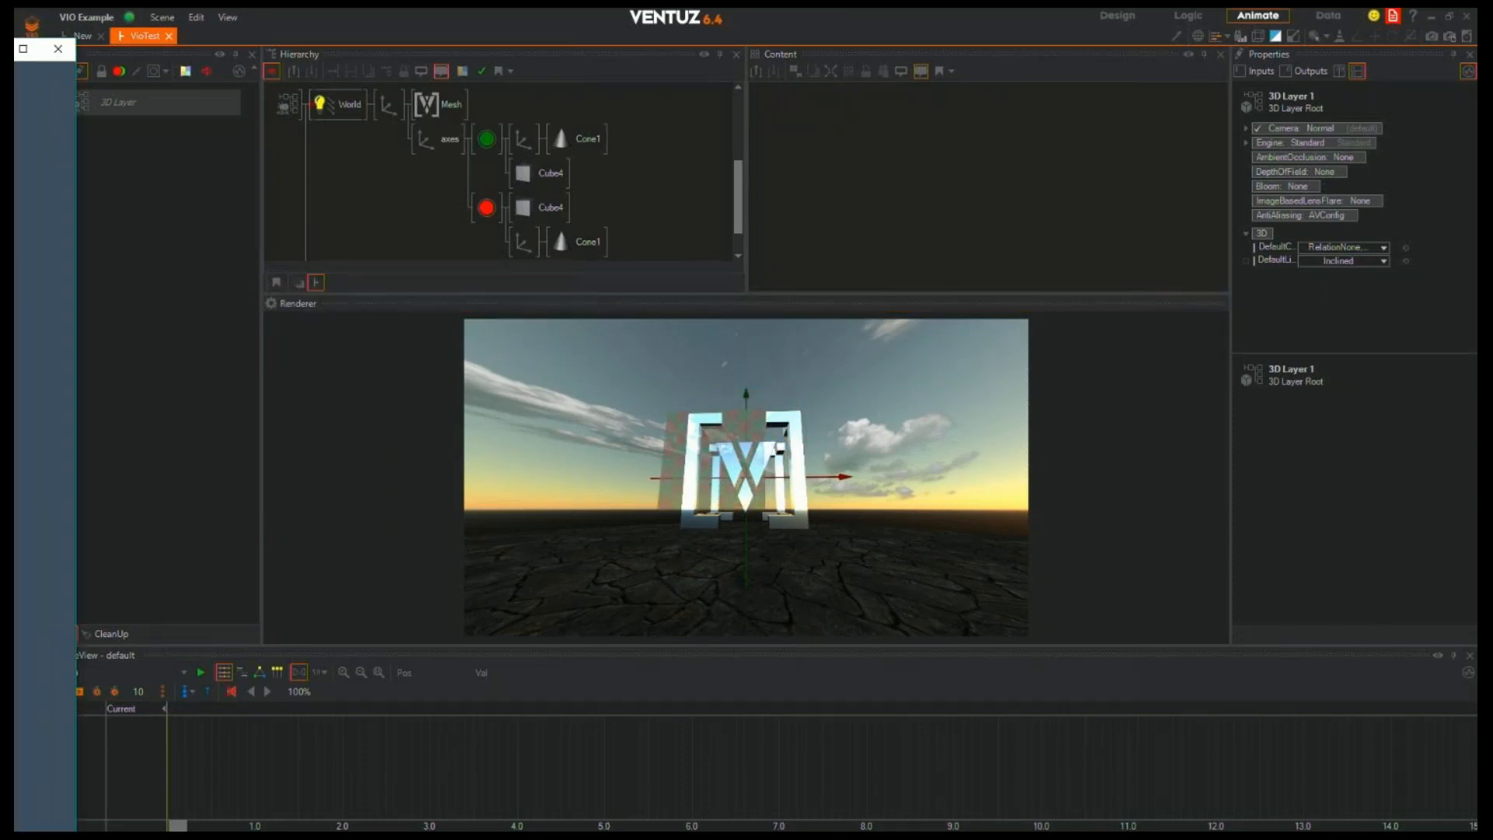
Shrink the VioApi - TestDx client window and tile it side by side with the Ventuz designer
{"action": "left_click_drag", "start_coordinate": [14, 49], "coordinate": [238, 71]}
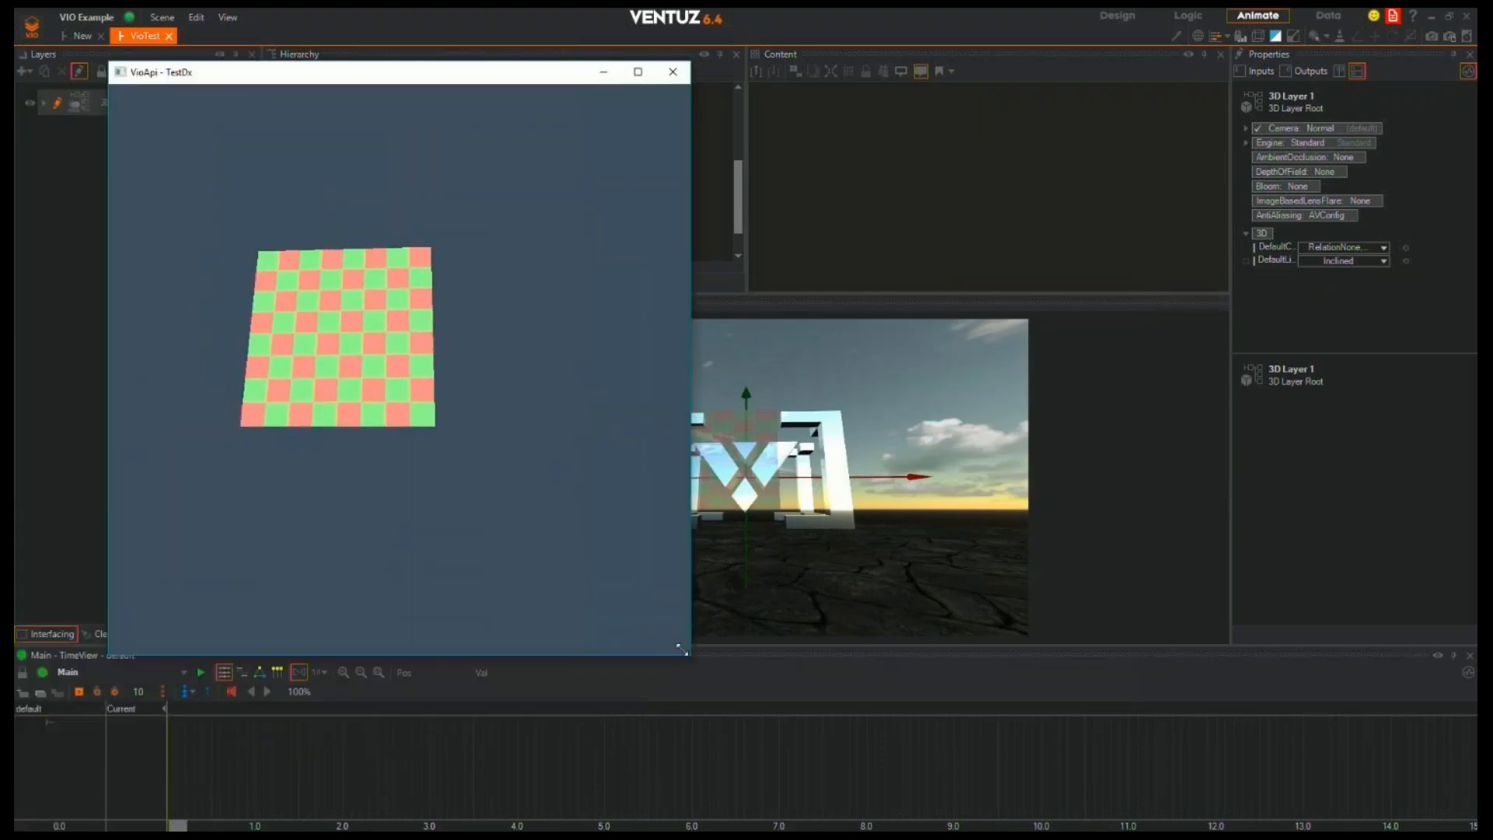
{"action": "left_click_drag", "start_coordinate": [688, 654], "coordinate": [534, 467]}
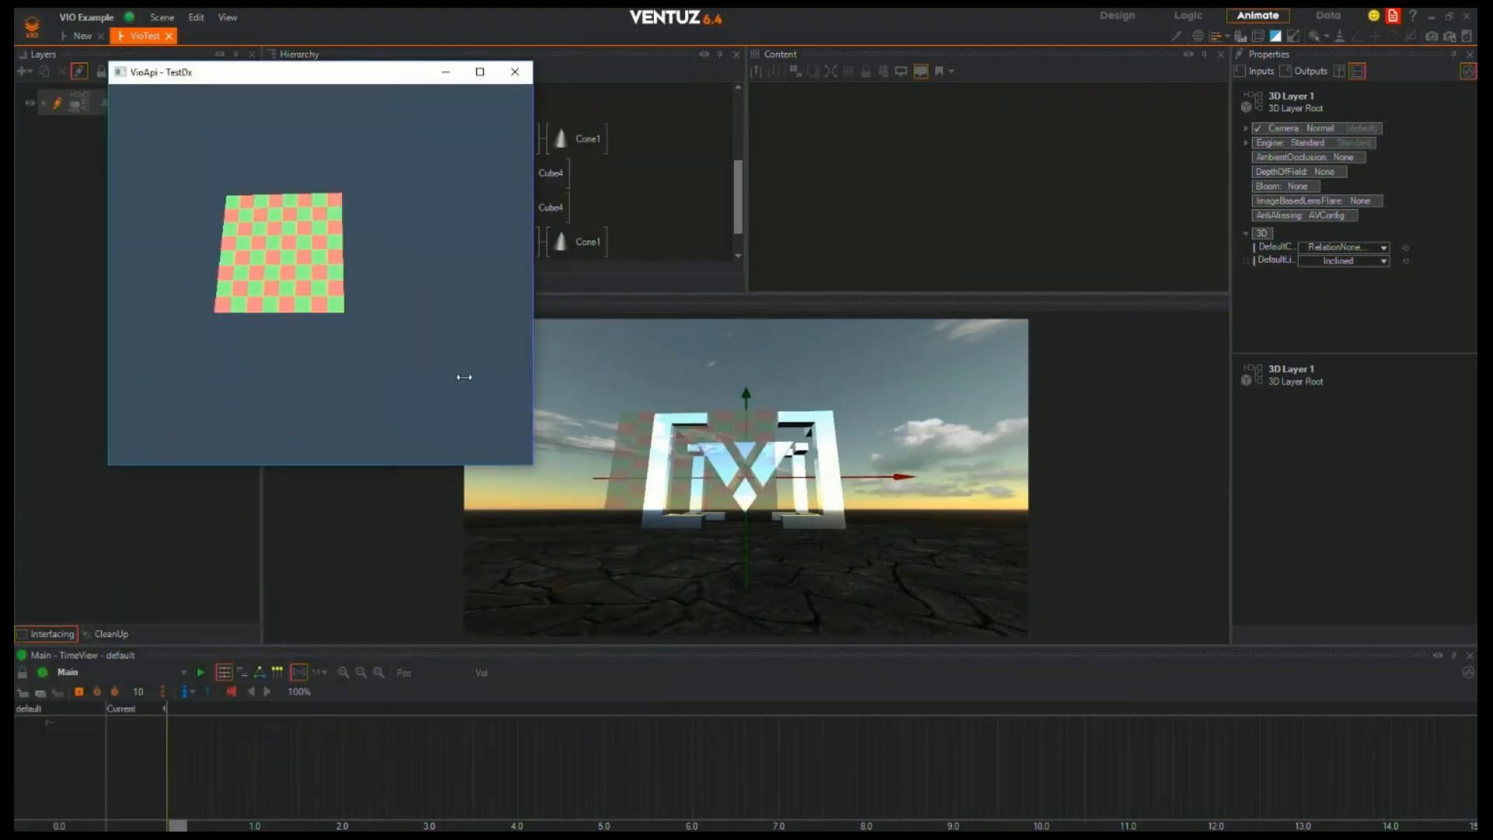
{"action": "left_click", "coordinate": [805, 420]}
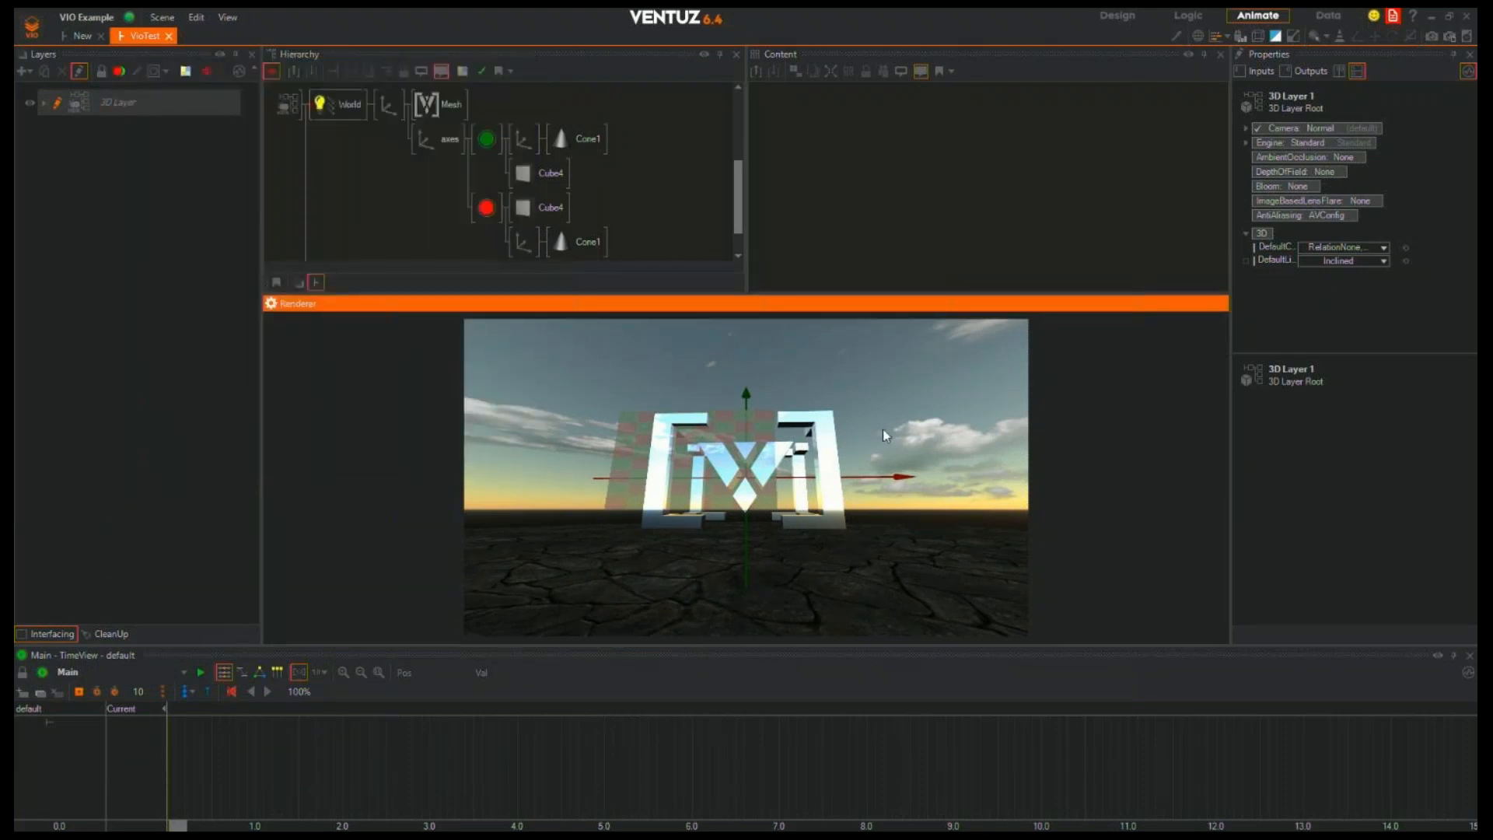
{"action": "key", "text": "super+Right"}
{"action": "left_click", "coordinate": [20, 258]}
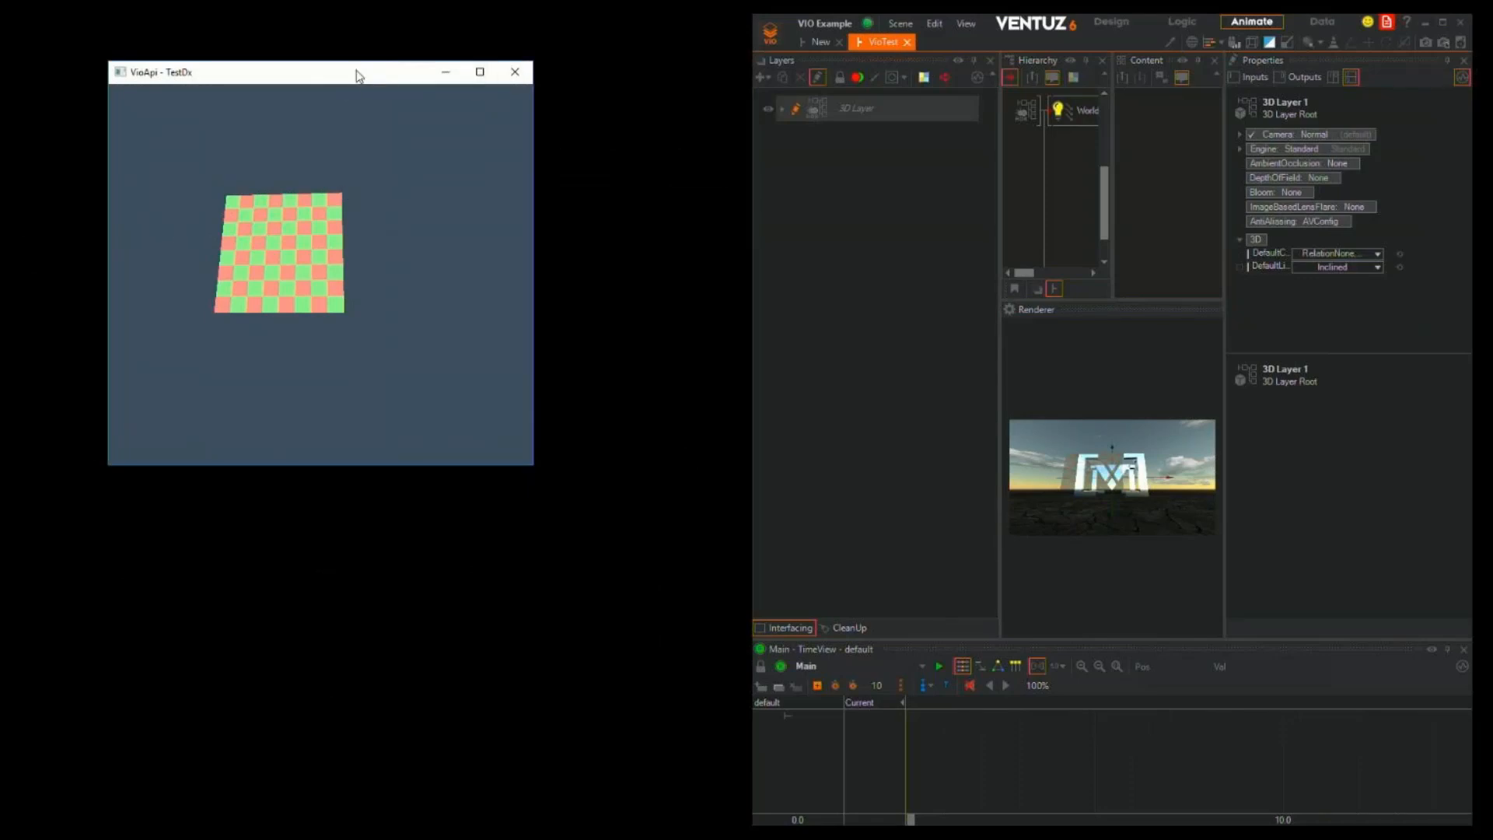
{"action": "key", "text": "super+Left"}
{"action": "left_click", "coordinate": [1065, 512]}
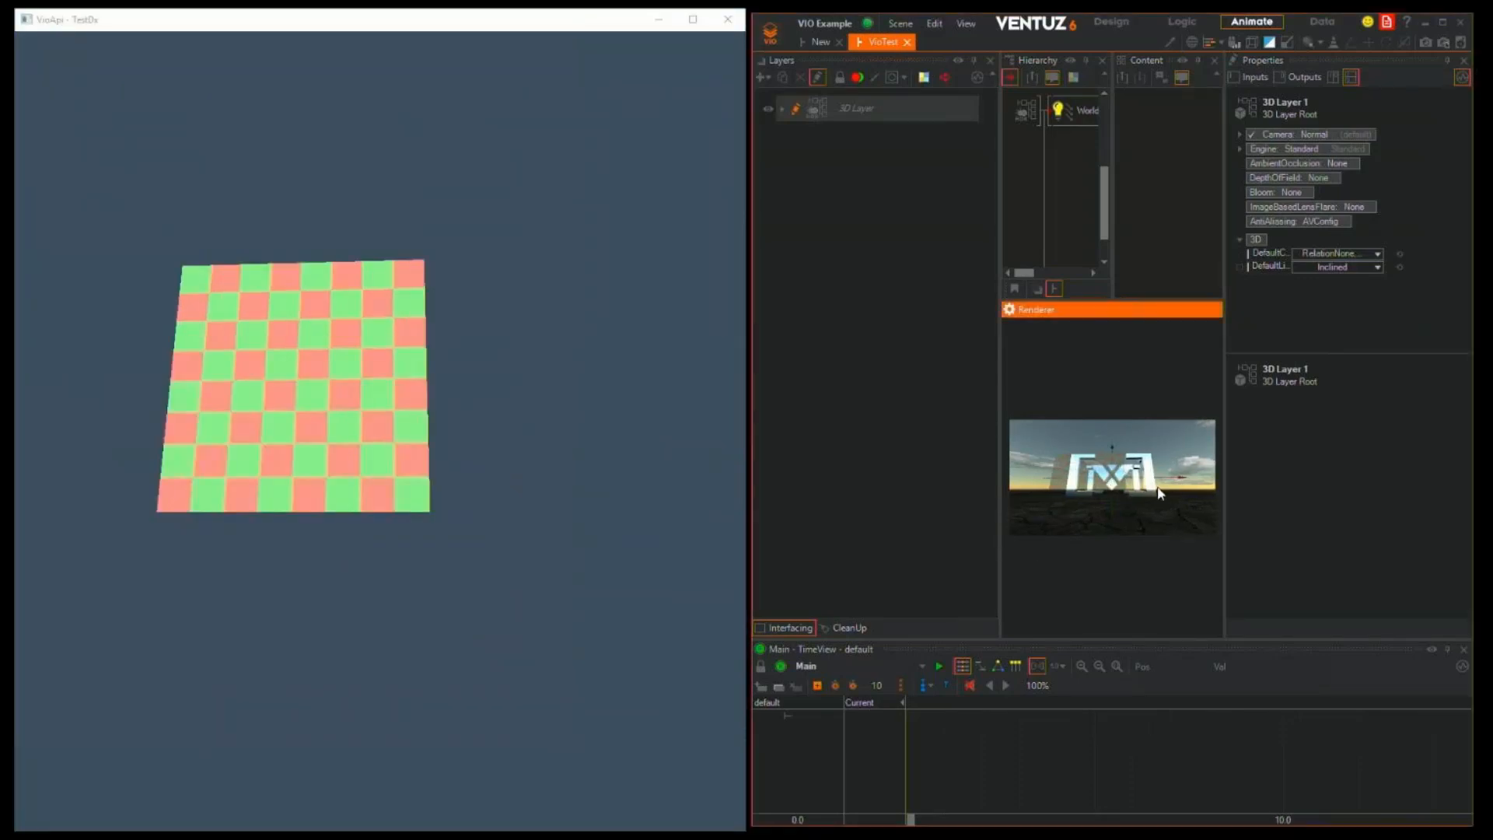
Enlarge the Renderer by narrowing the Properties and Layers panels and reducing the heights of the Hierarchy and TimeView
{"action": "left_click_drag", "start_coordinate": [1224, 366], "coordinate": [1379, 365]}
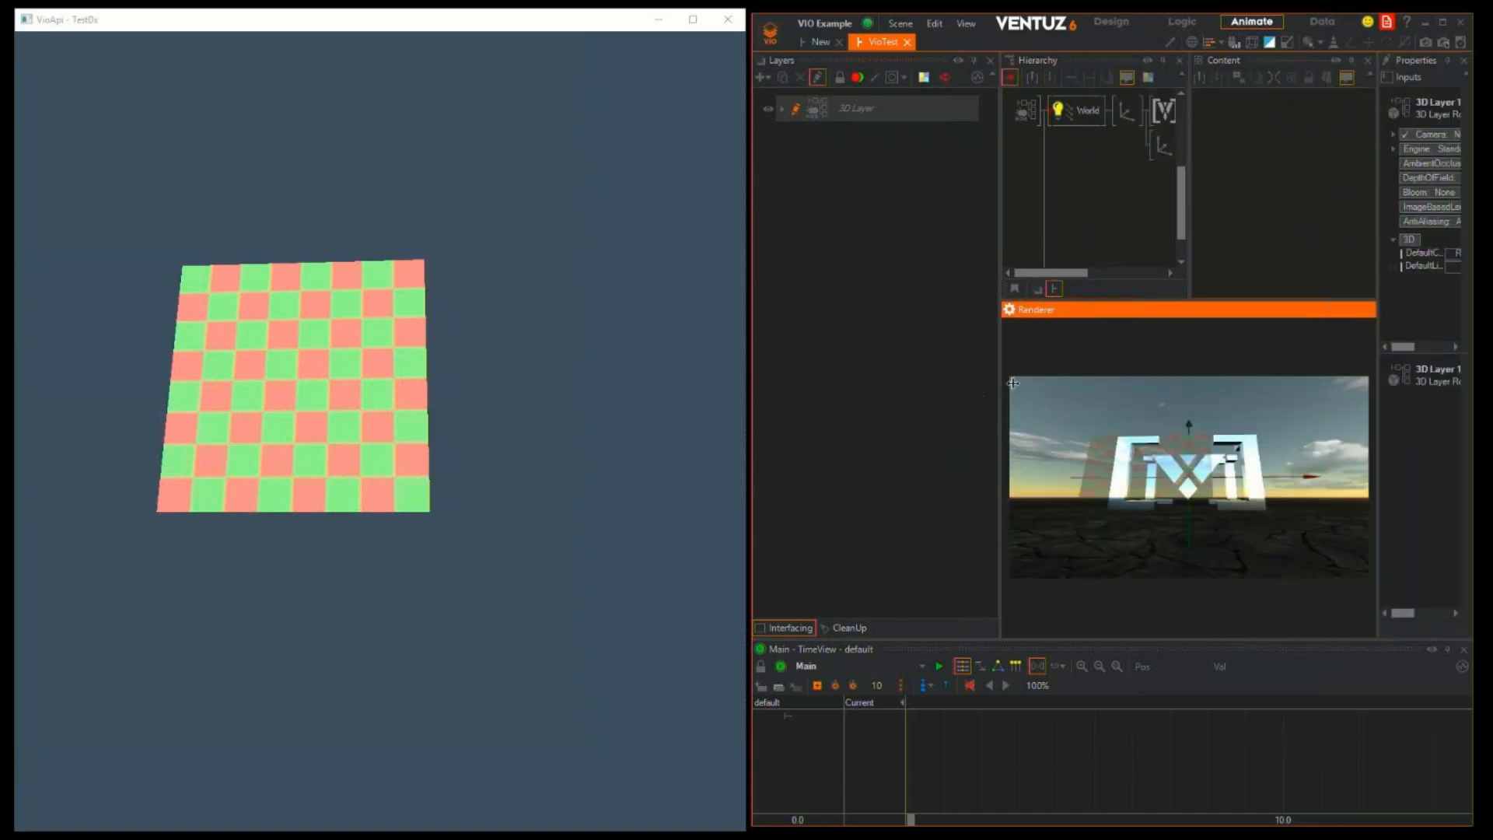
{"action": "left_click_drag", "start_coordinate": [982, 391], "coordinate": [848, 386]}
{"action": "left_click_drag", "start_coordinate": [1099, 300], "coordinate": [1099, 233]}
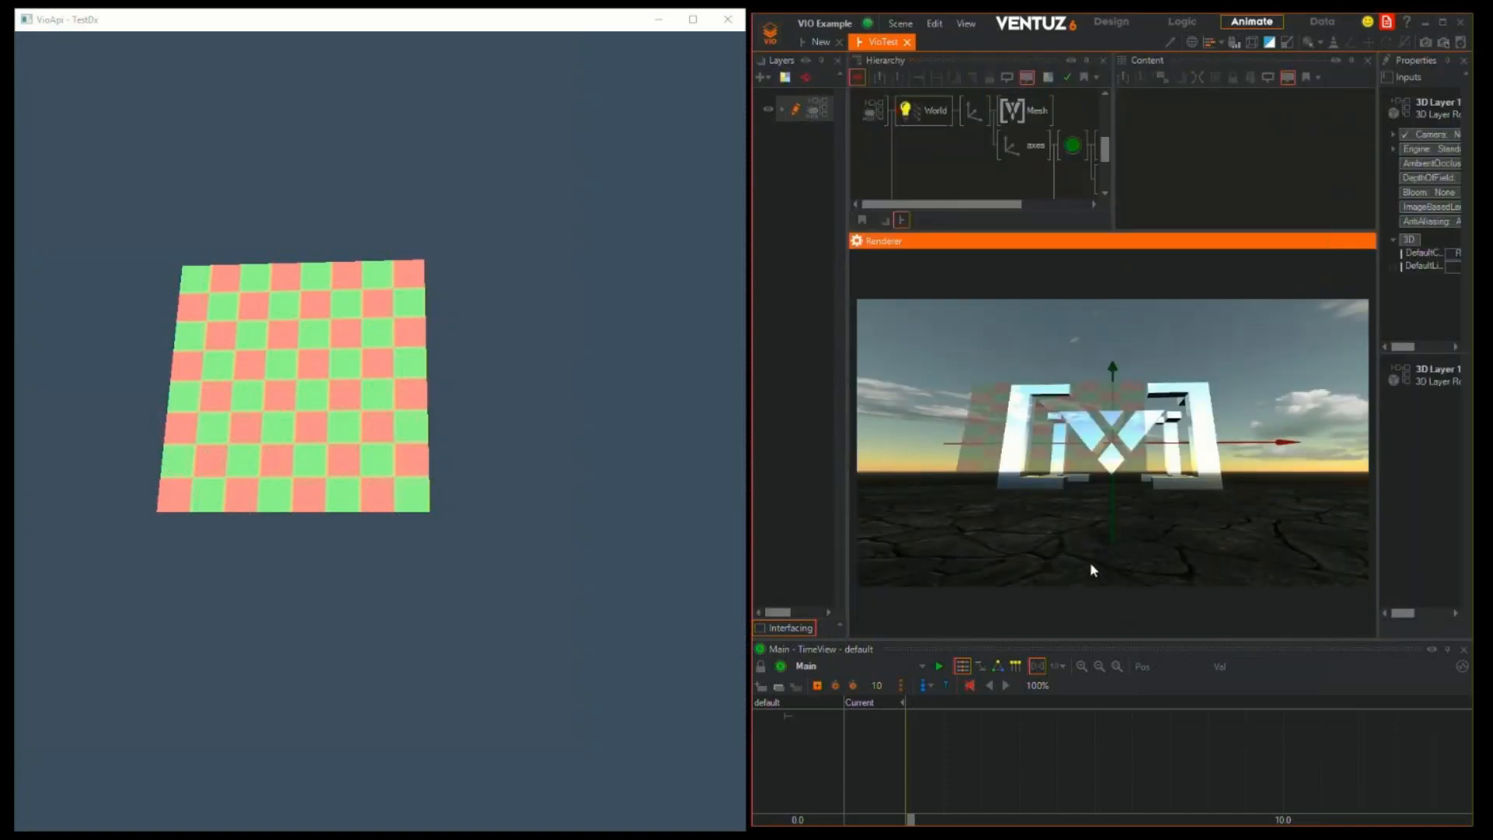
{"action": "left_click_drag", "start_coordinate": [1095, 640], "coordinate": [1096, 688]}
Float the VioApi - TestDx window, reduce its height to a wide format, and move the checkered cube downwards from the Renderer
{"action": "left_click_drag", "start_coordinate": [608, 10], "coordinate": [483, 166]}
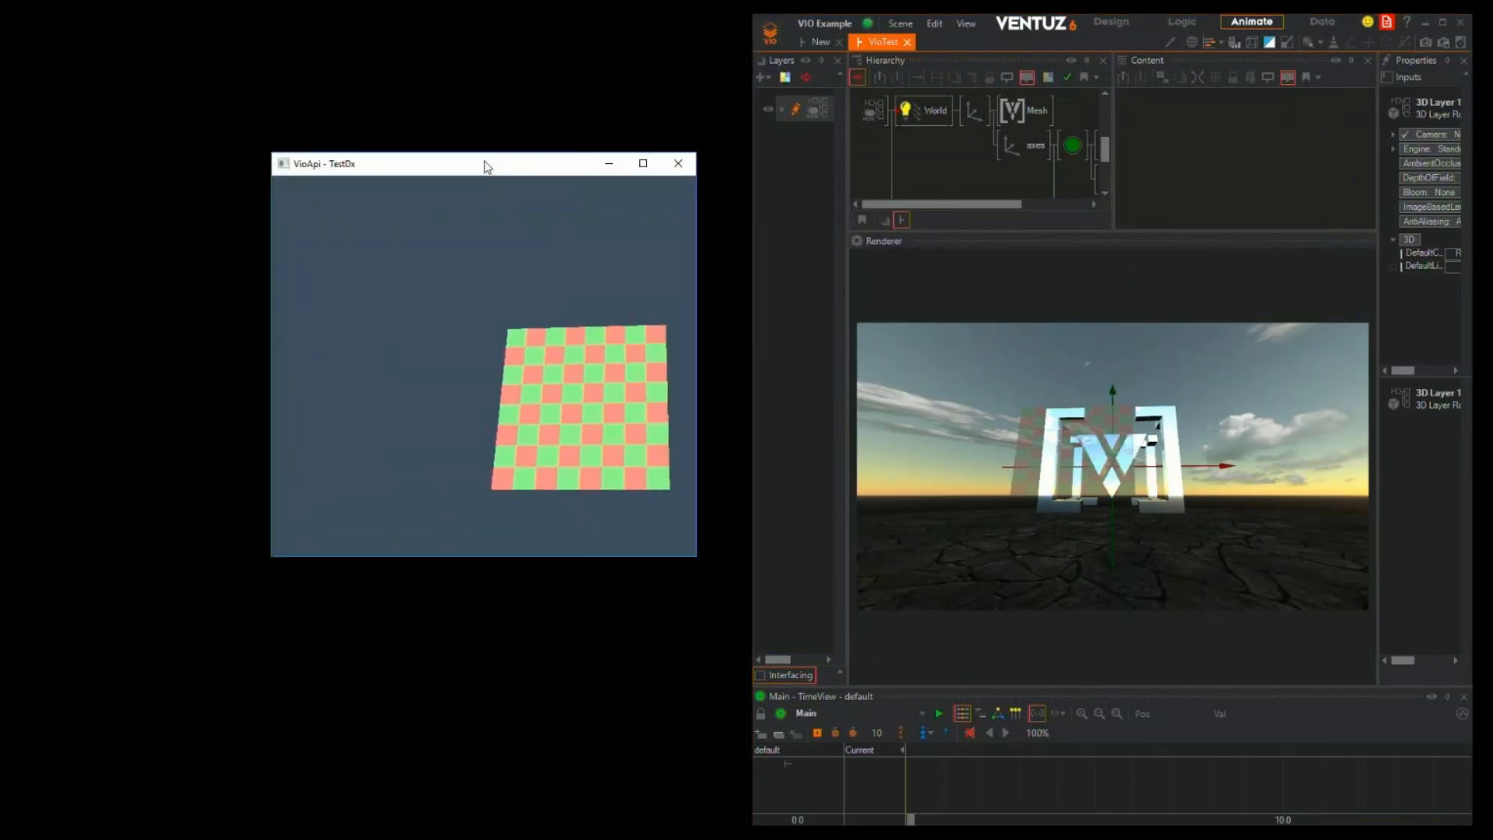
{"action": "left_click", "coordinate": [1078, 495]}
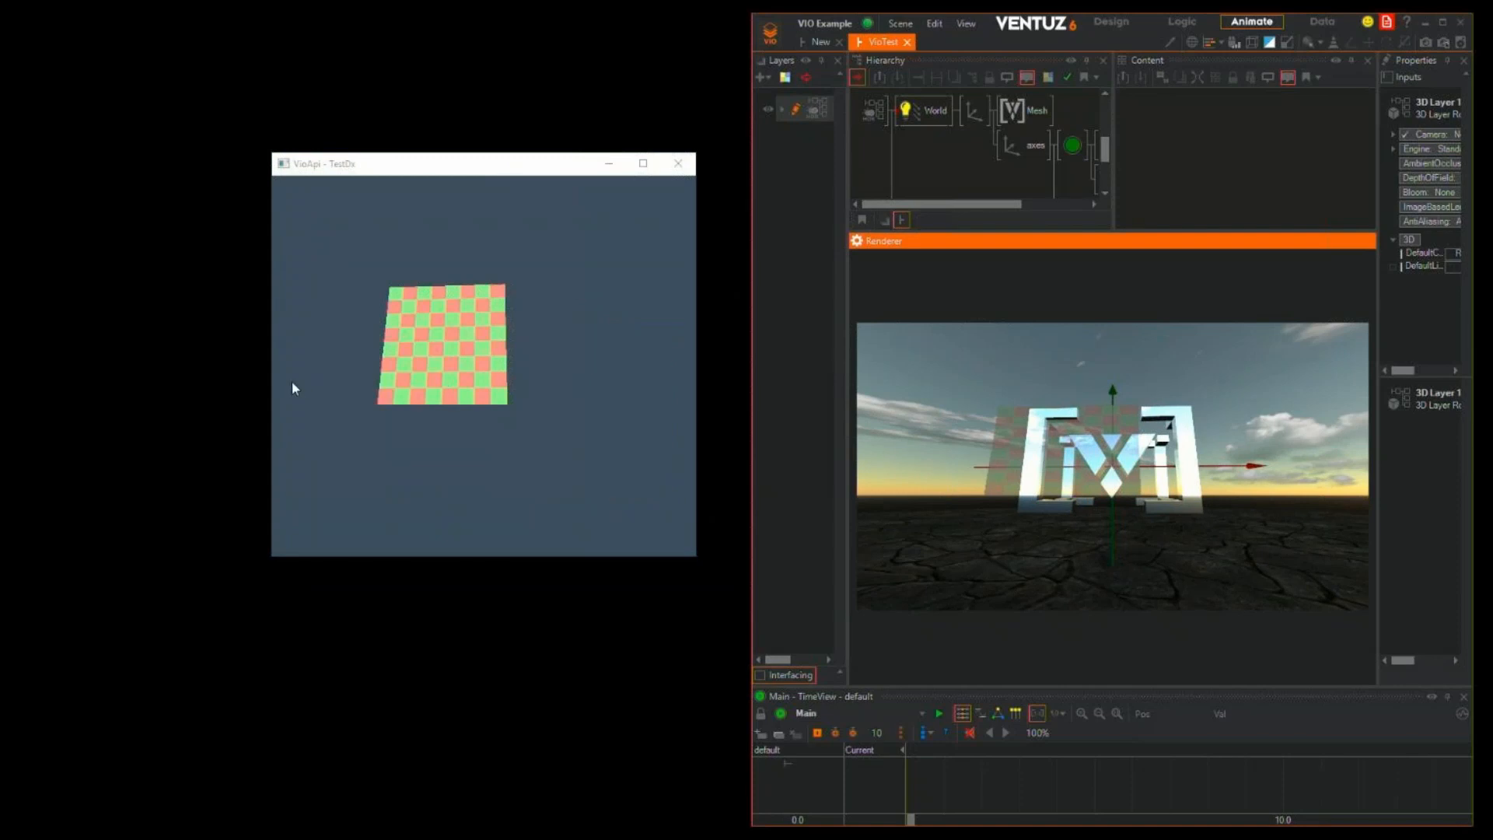
{"action": "left_click_drag", "start_coordinate": [534, 568], "coordinate": [520, 406]}
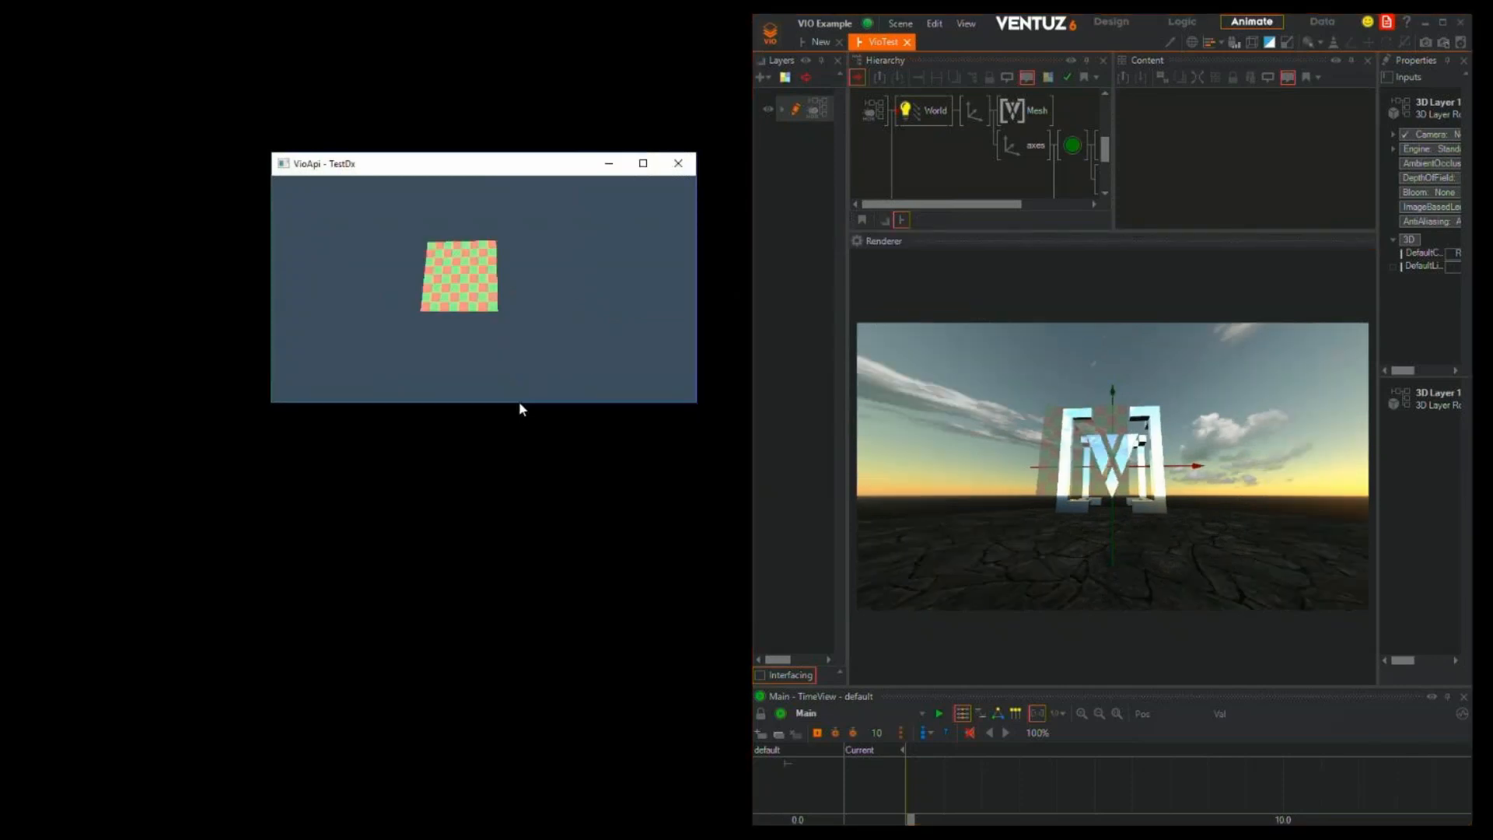
{"action": "left_click", "coordinate": [1249, 459]}
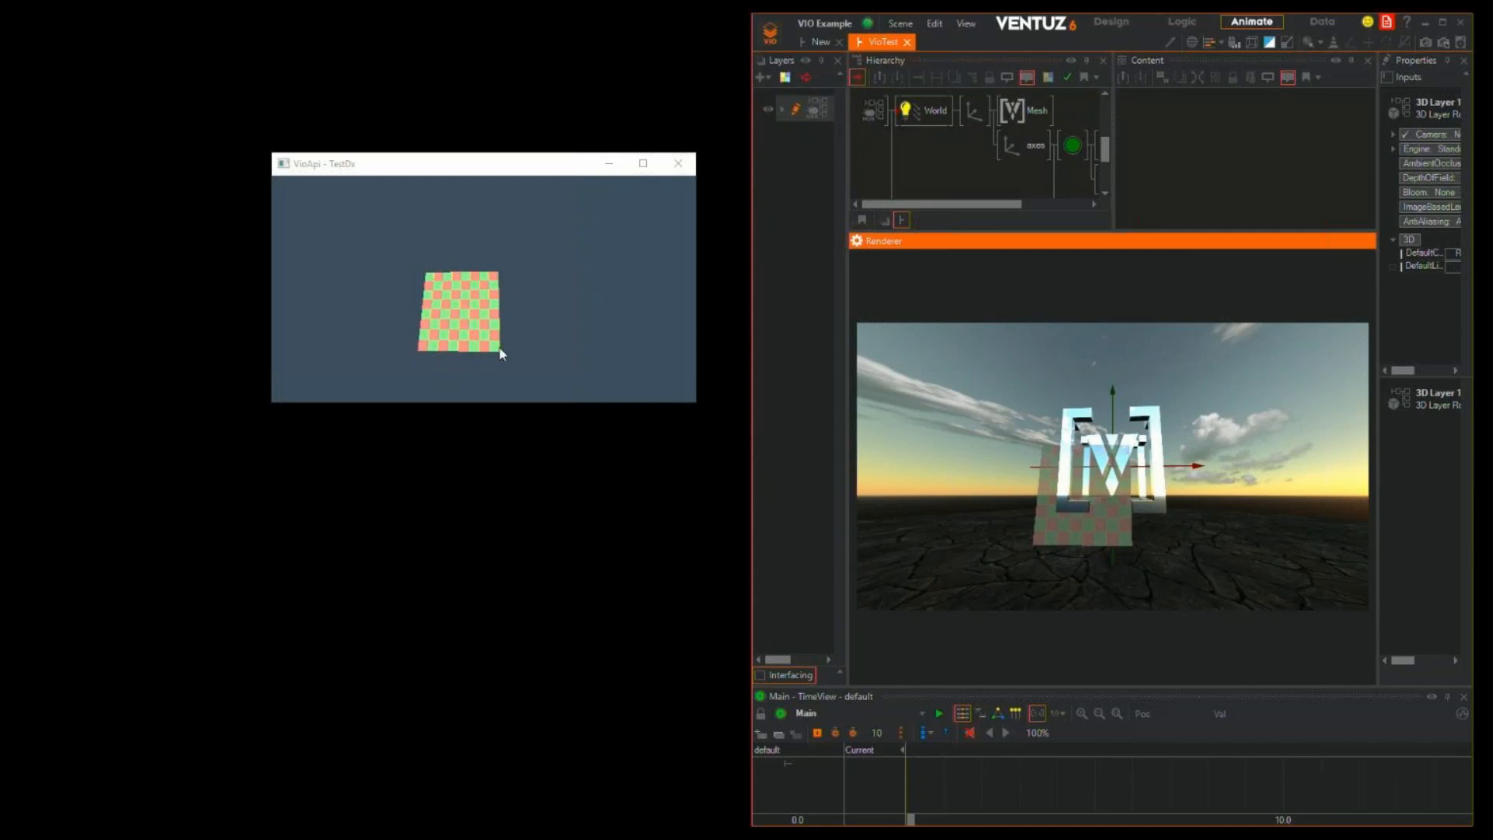
{"action": "left_click", "coordinate": [452, 352]}
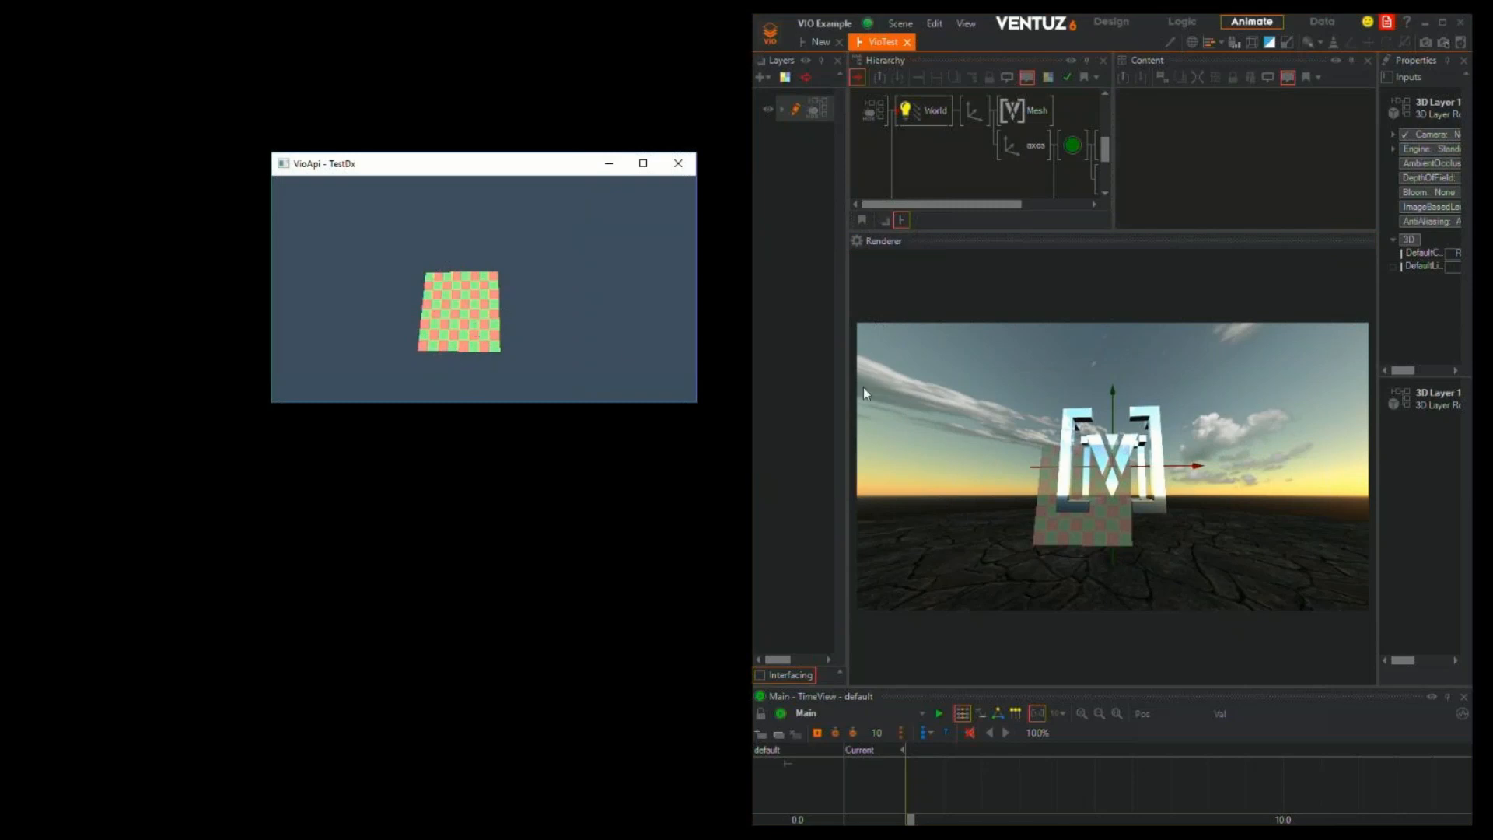
Select the Material node in front of the VIO node, widen the Properties panel and enable the material's Alpha
{"action": "left_click", "coordinate": [968, 147]}
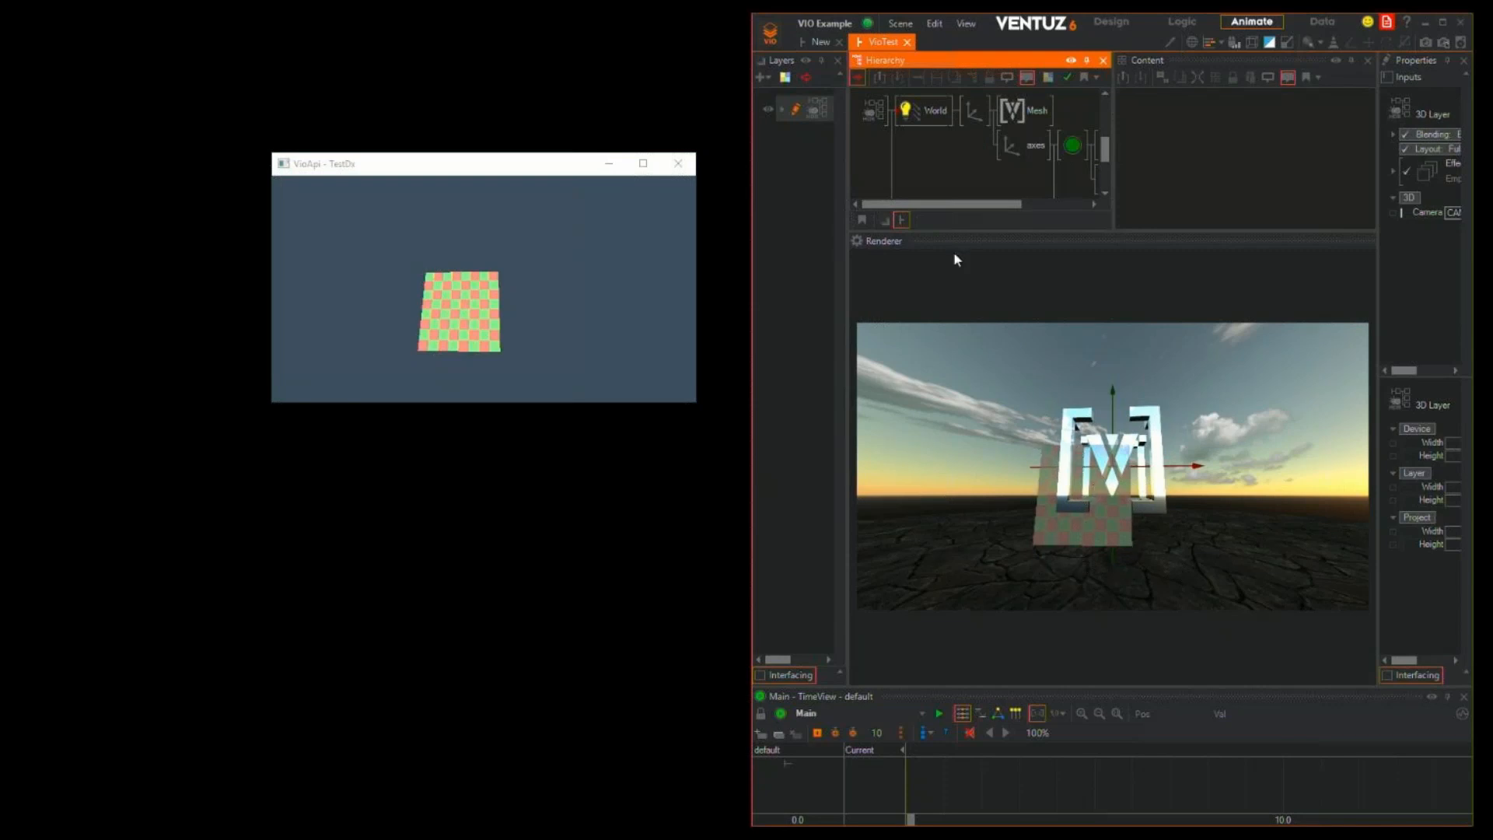
{"action": "middle_click_drag", "start_coordinate": [967, 169], "coordinate": [1003, 130]}
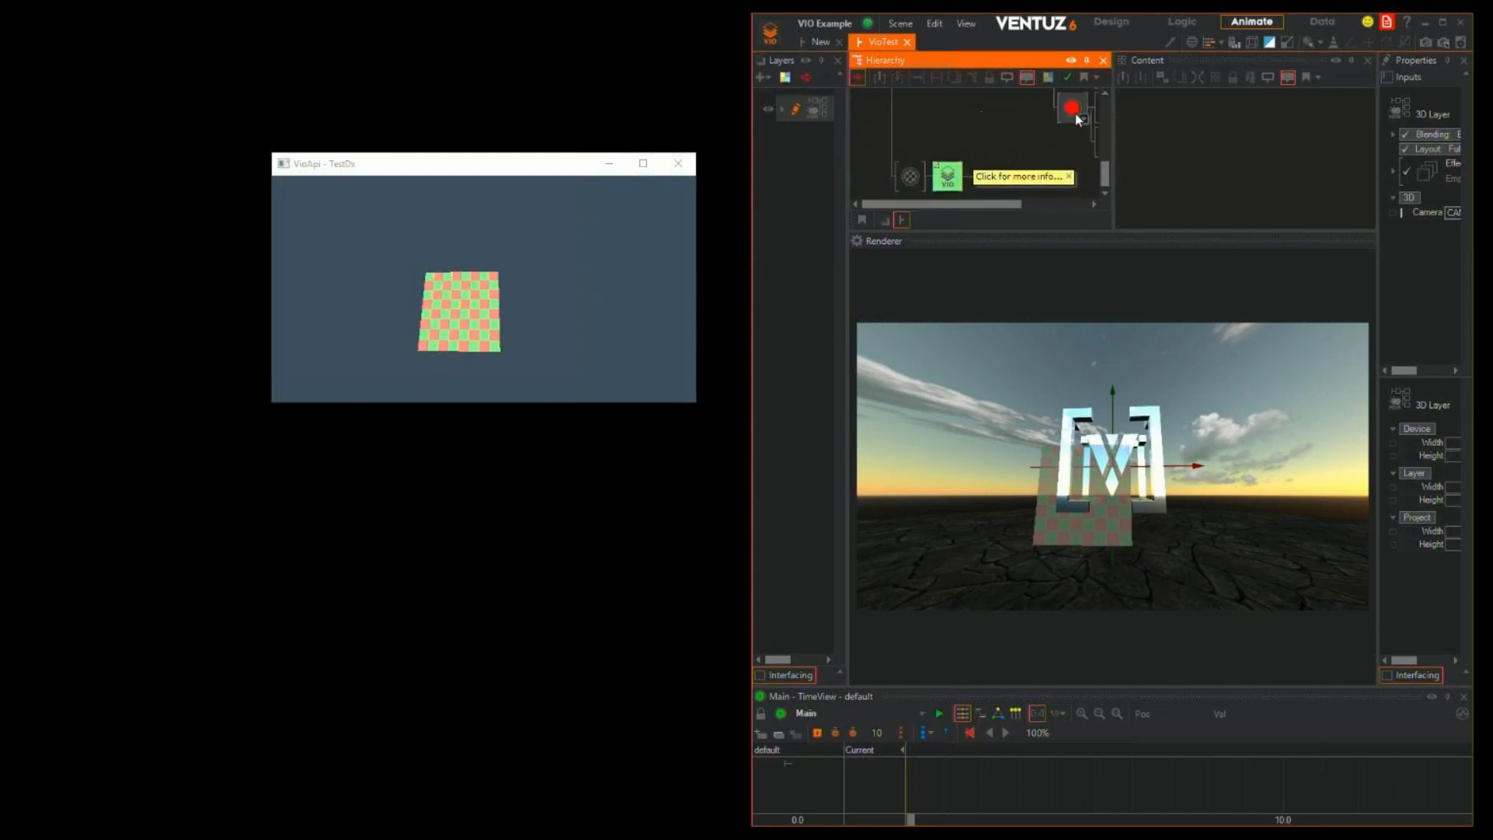
{"action": "left_click", "coordinate": [910, 176]}
{"action": "left_click_drag", "start_coordinate": [1389, 239], "coordinate": [1237, 249]}
{"action": "left_click", "coordinate": [1266, 199]}
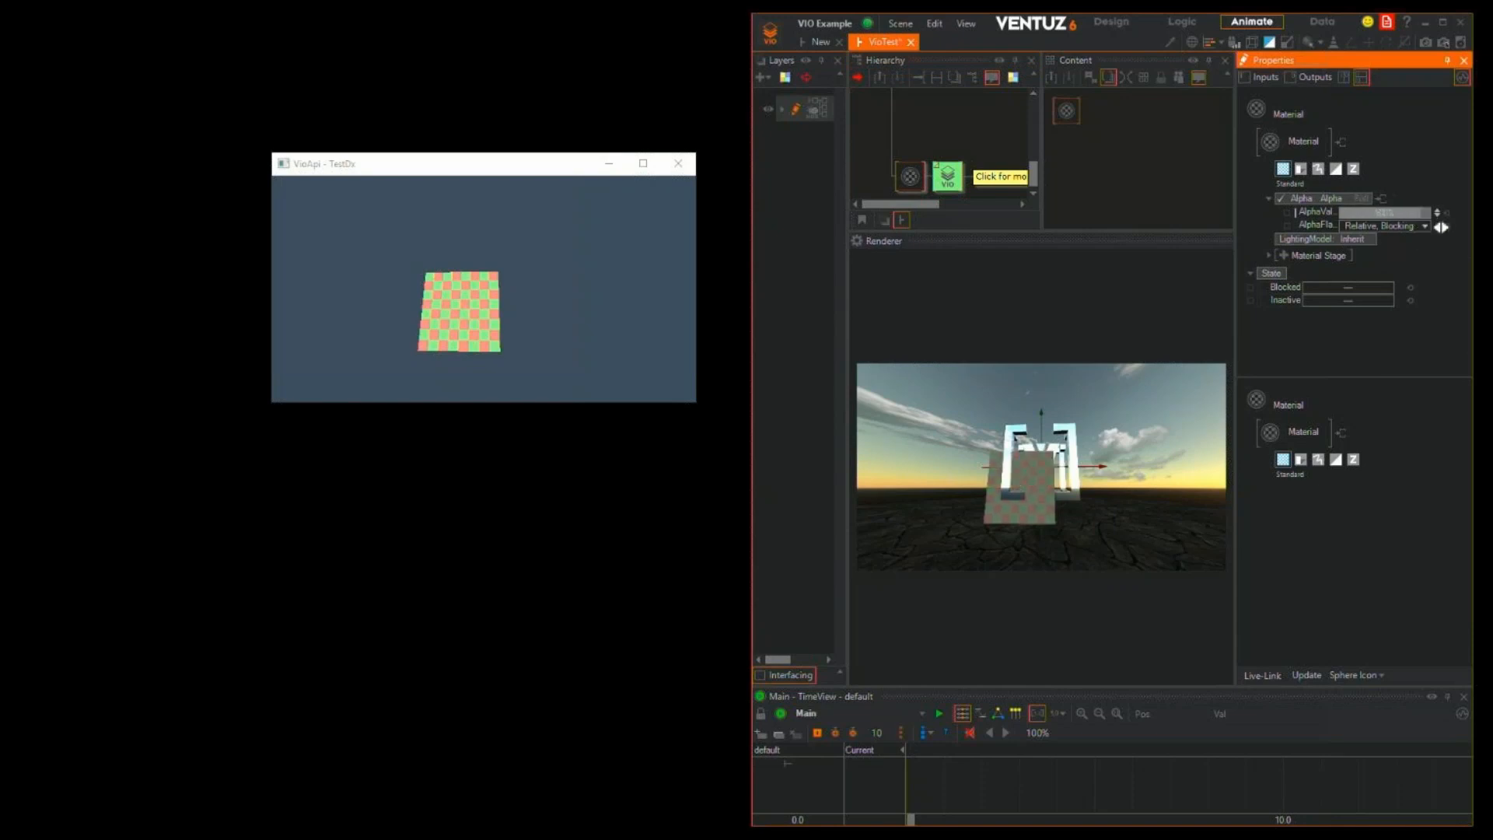
Switch the 3D Layer Root's Engine from High Dynamic Range to Standard
{"action": "left_click", "coordinate": [1000, 176]}
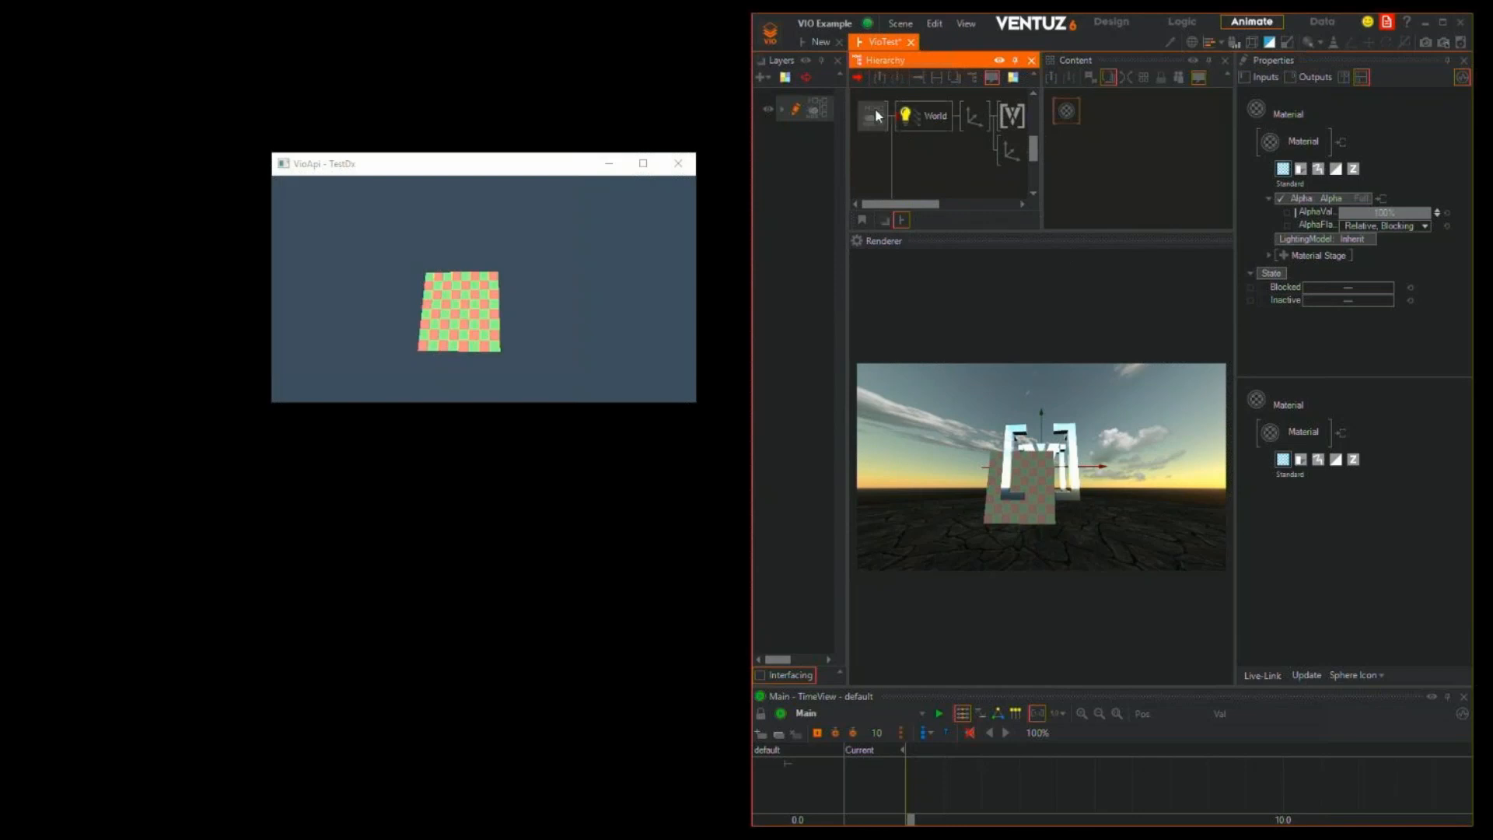
{"action": "left_click", "coordinate": [876, 115]}
{"action": "left_click", "coordinate": [1382, 150]}
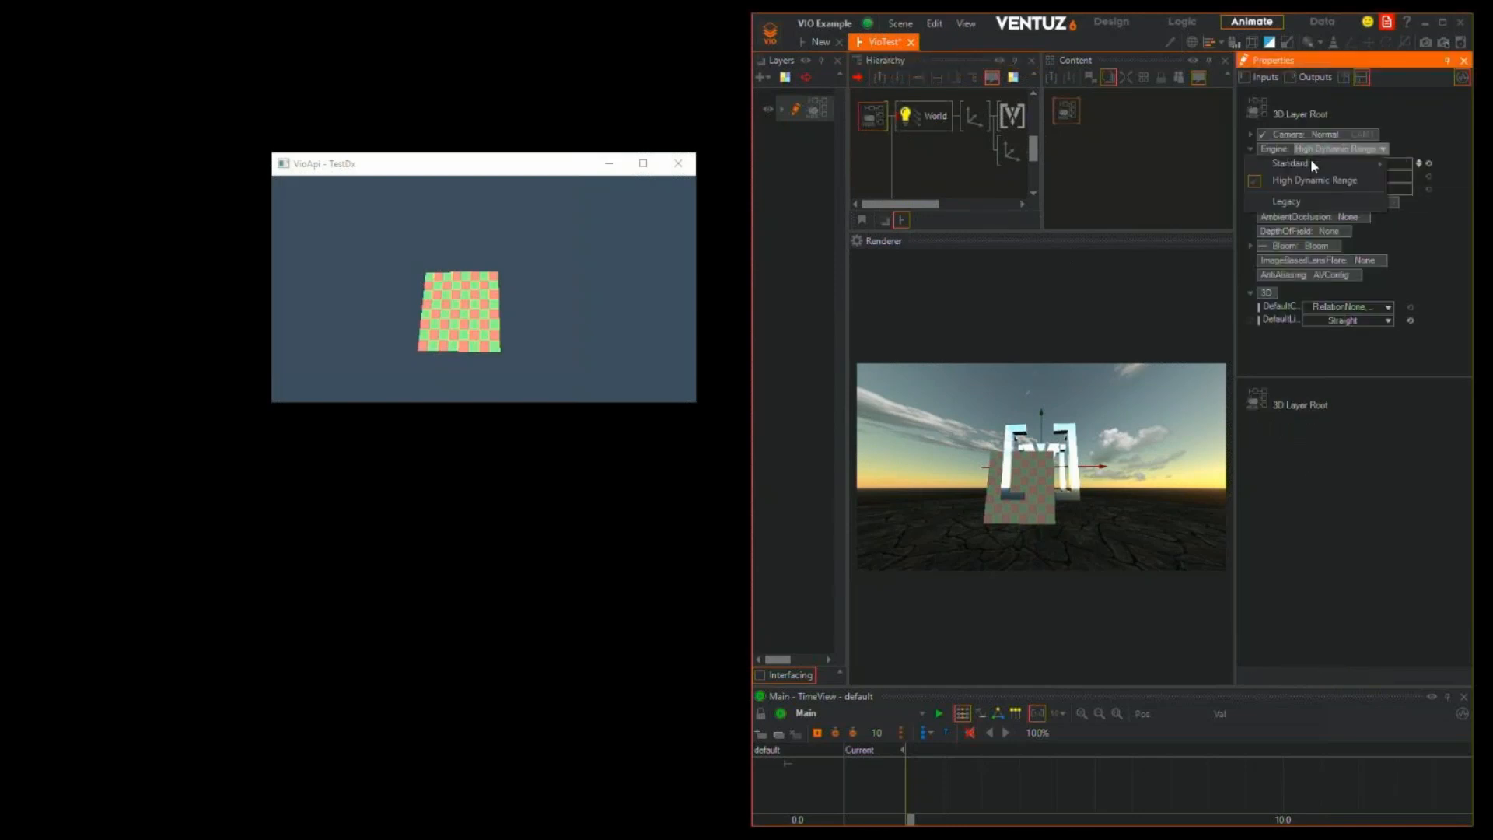
{"action": "left_click", "coordinate": [1306, 162]}
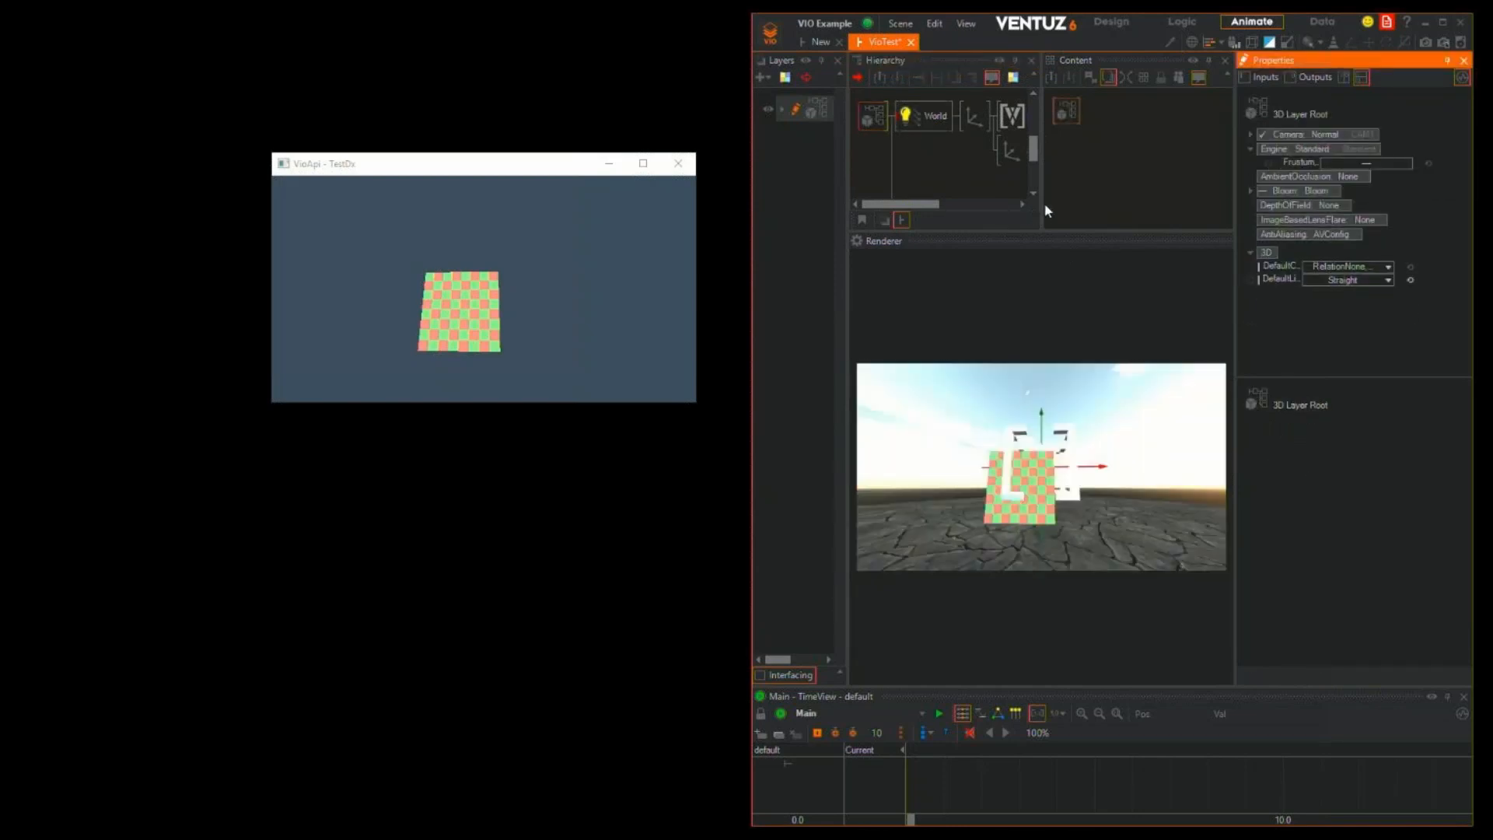
Enter the World container and set the SkyBox light map's Exposure to -4.25
{"action": "left_click", "coordinate": [933, 124]}
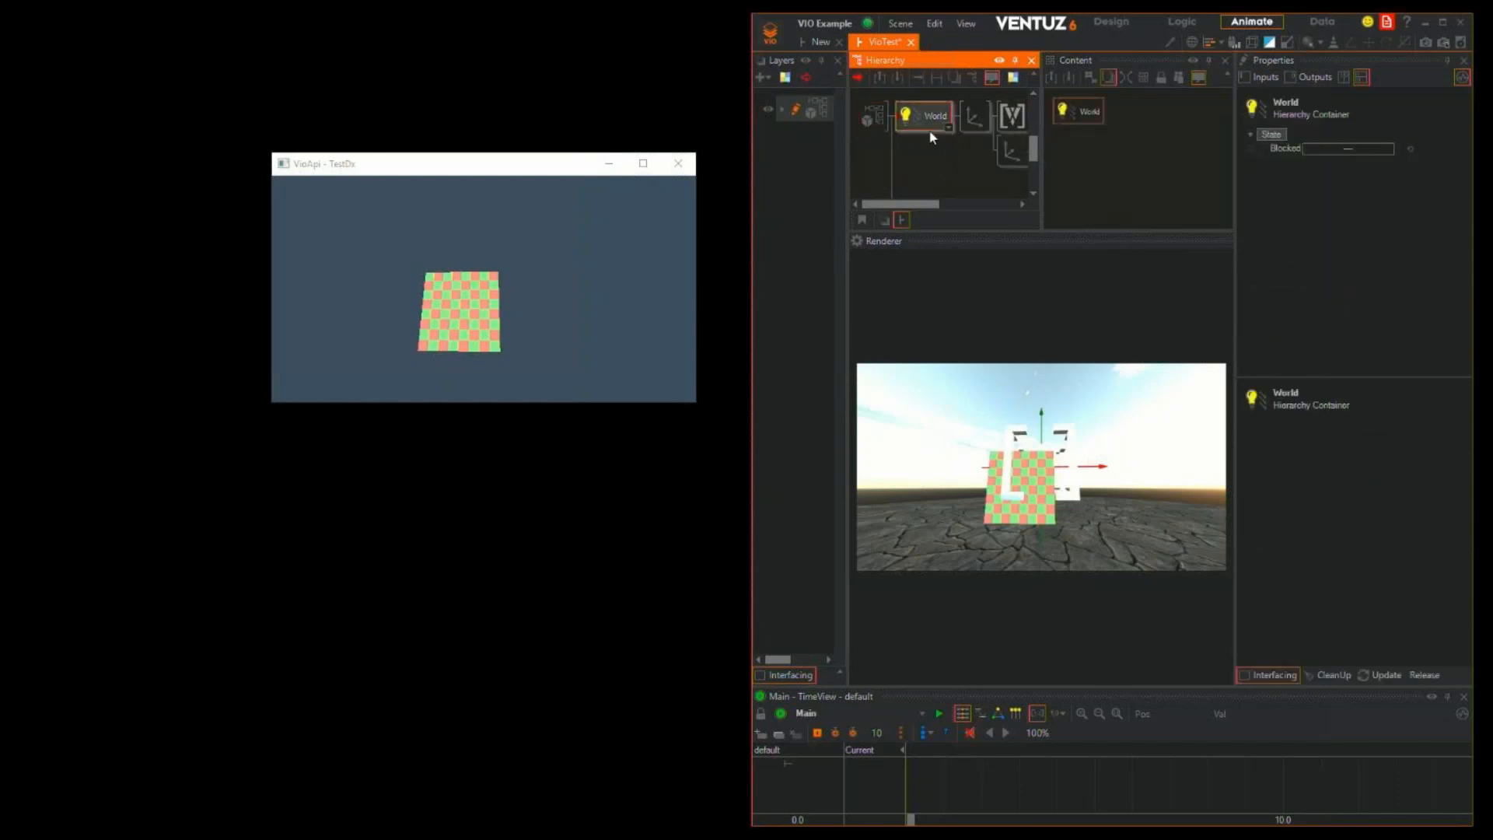
{"action": "double_click", "coordinate": [931, 132]}
{"action": "left_click", "coordinate": [926, 179]}
{"action": "scroll", "coordinate": [1396, 276], "scroll_direction": "down", "scroll_amount": 5}
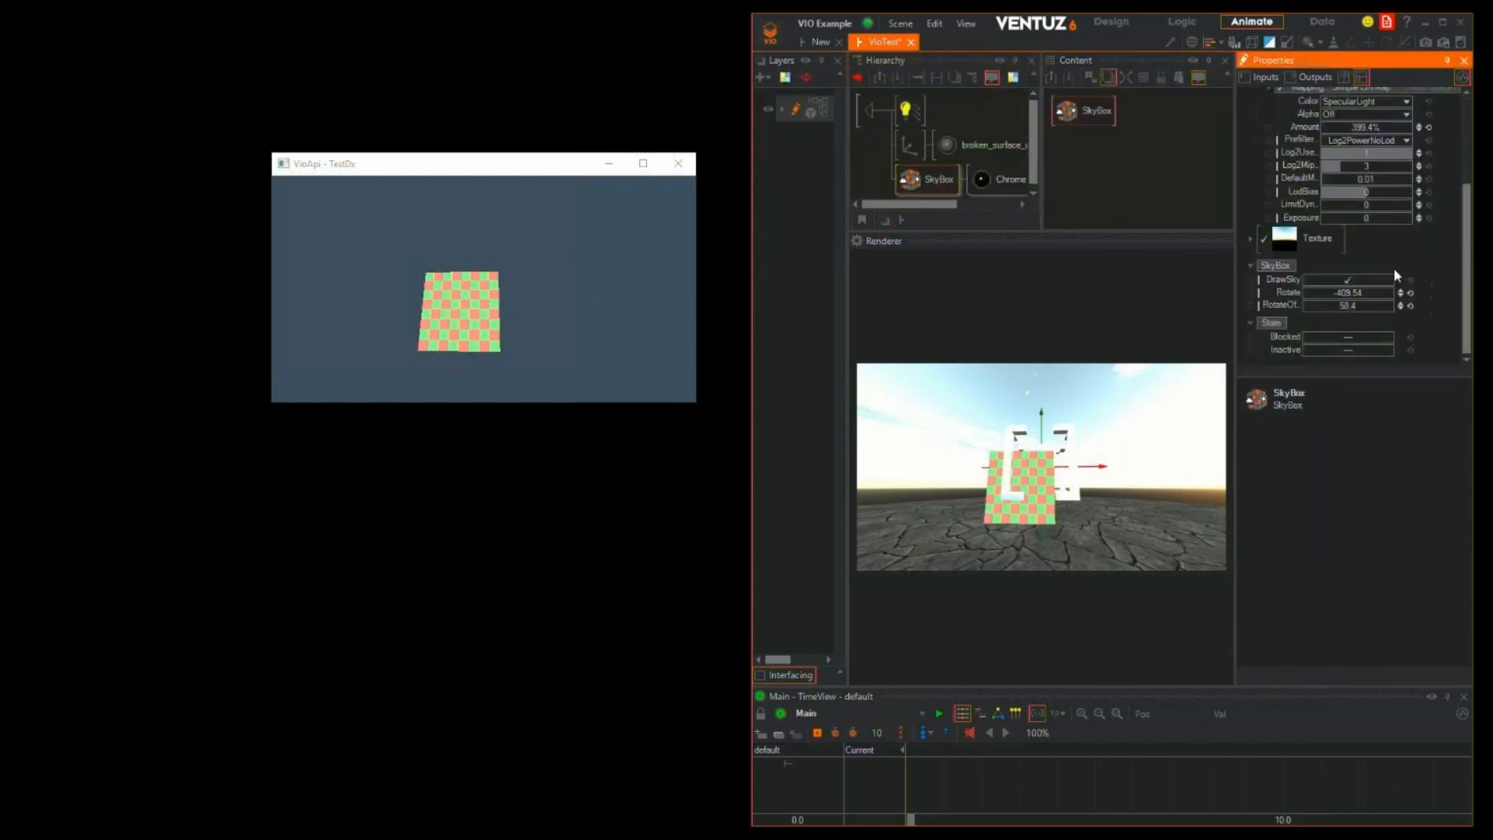
{"action": "left_click_drag", "start_coordinate": [1395, 219], "coordinate": [1339, 227]}
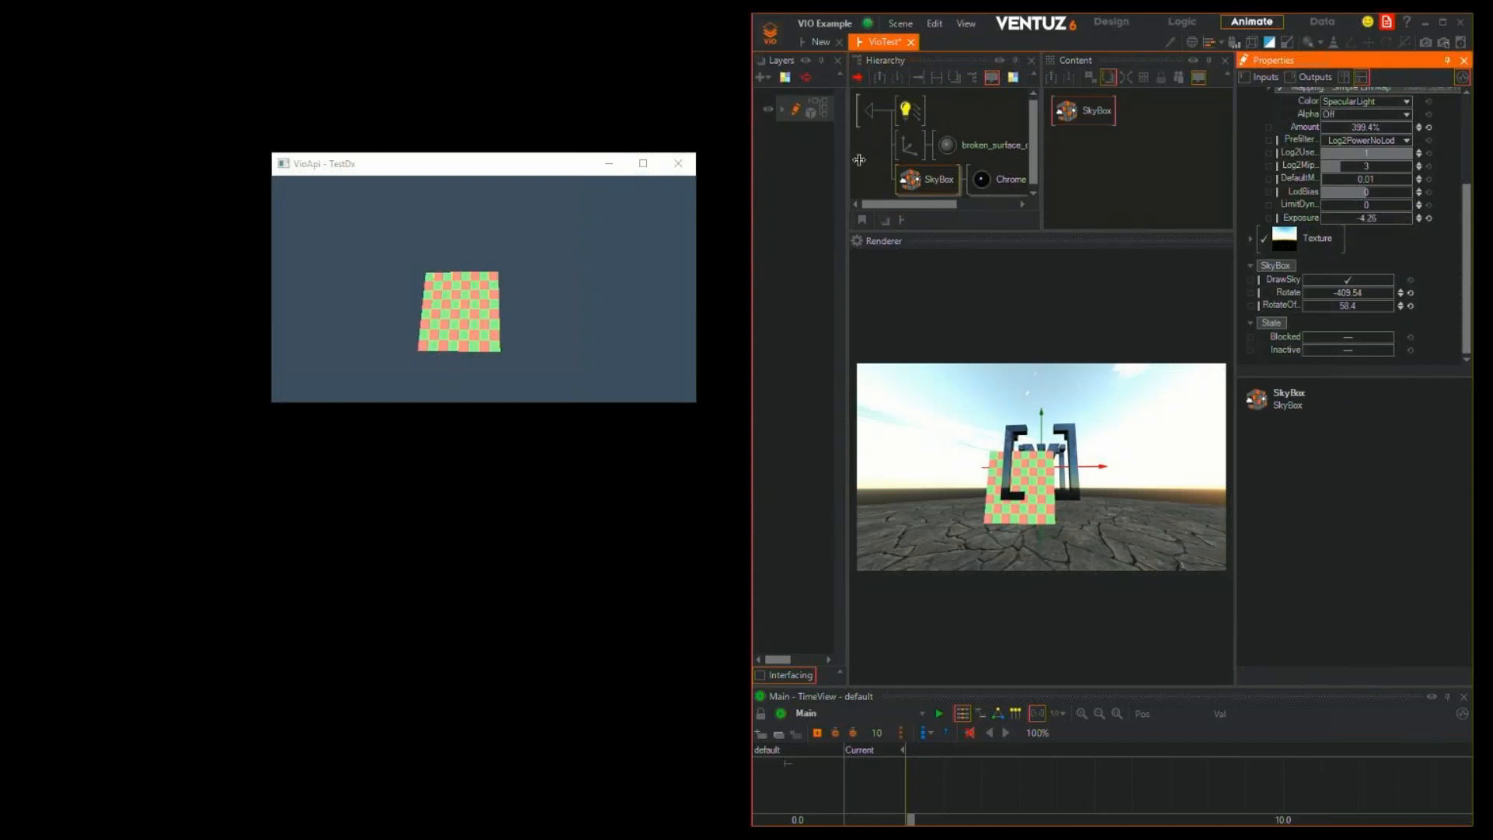
Leave the World container and select the VIO Input node to examine its properties
{"action": "double_click", "coordinate": [872, 114]}
{"action": "left_click_drag", "start_coordinate": [959, 184], "coordinate": [877, 69]}
{"action": "left_click_drag", "start_coordinate": [939, 159], "coordinate": [1000, 96]}
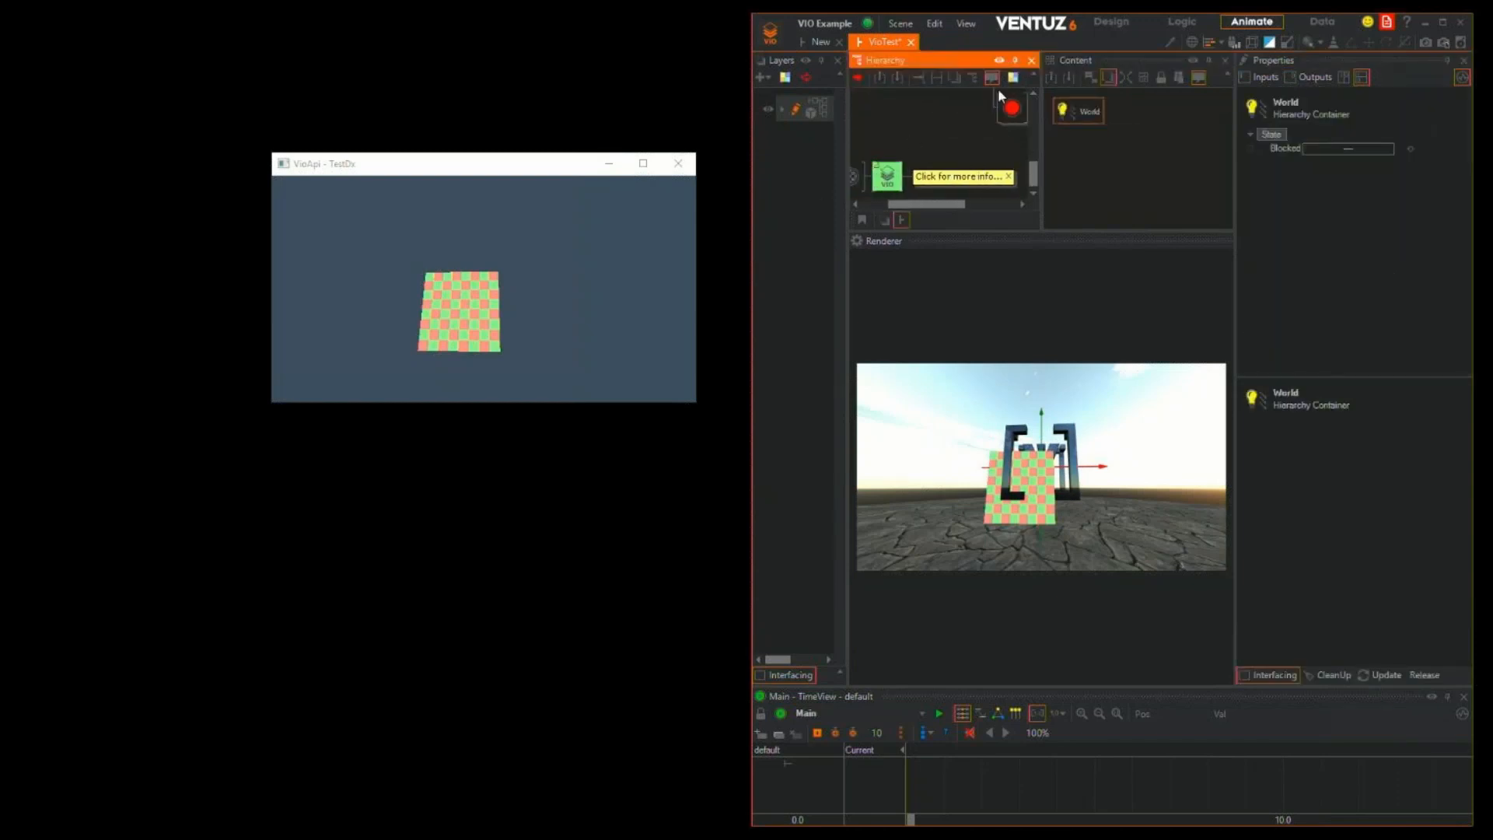
{"action": "left_click_drag", "start_coordinate": [895, 146], "coordinate": [957, 148]}
{"action": "left_click", "coordinate": [955, 173]}
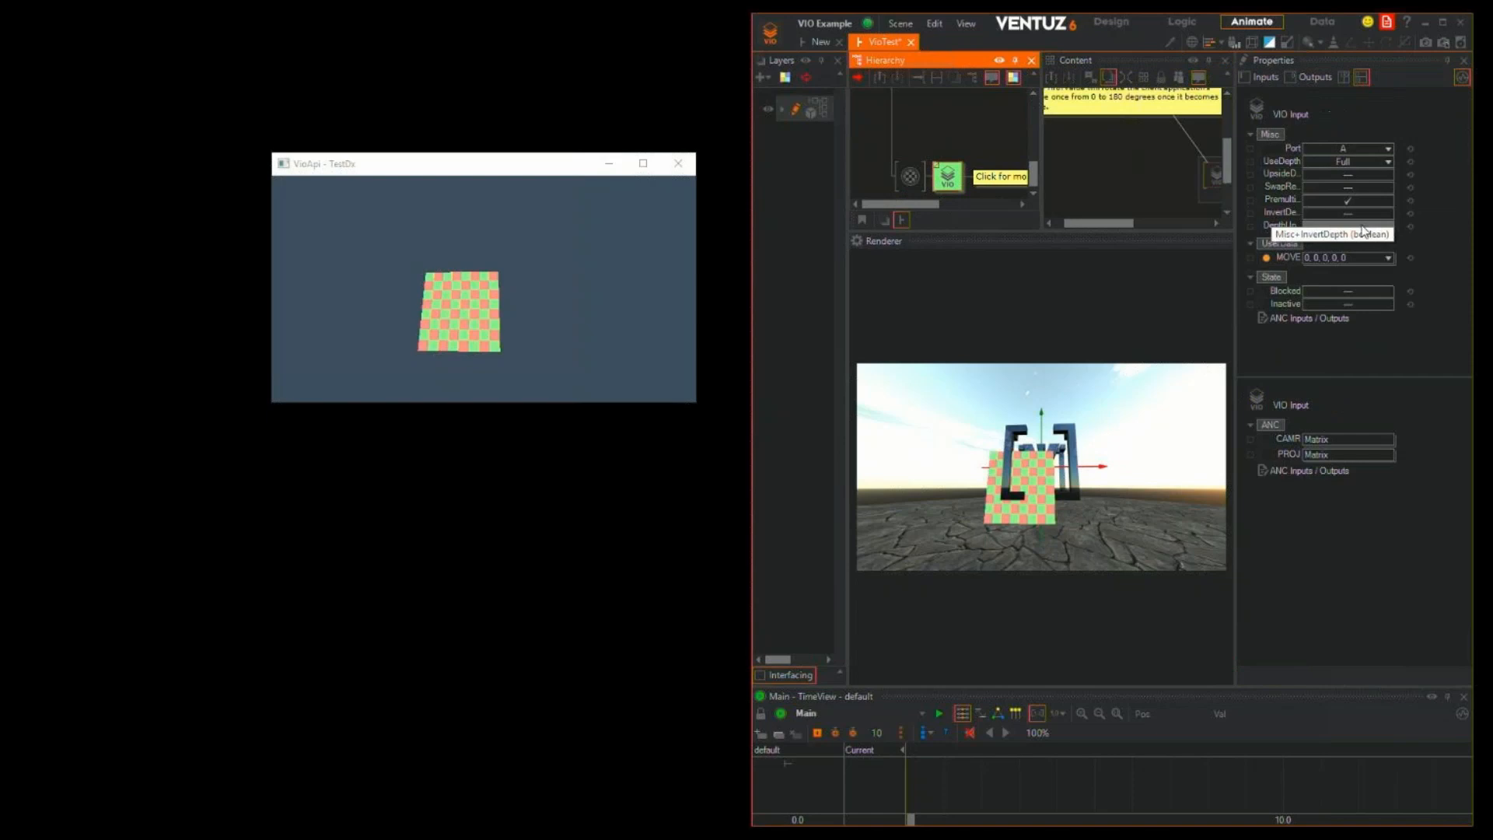
Maximize the designer, close the TimeView and enlarge the Hierarchy and Content panels so the VIO Input's linked nodes fit
{"action": "double_click", "coordinate": [1062, 27]}
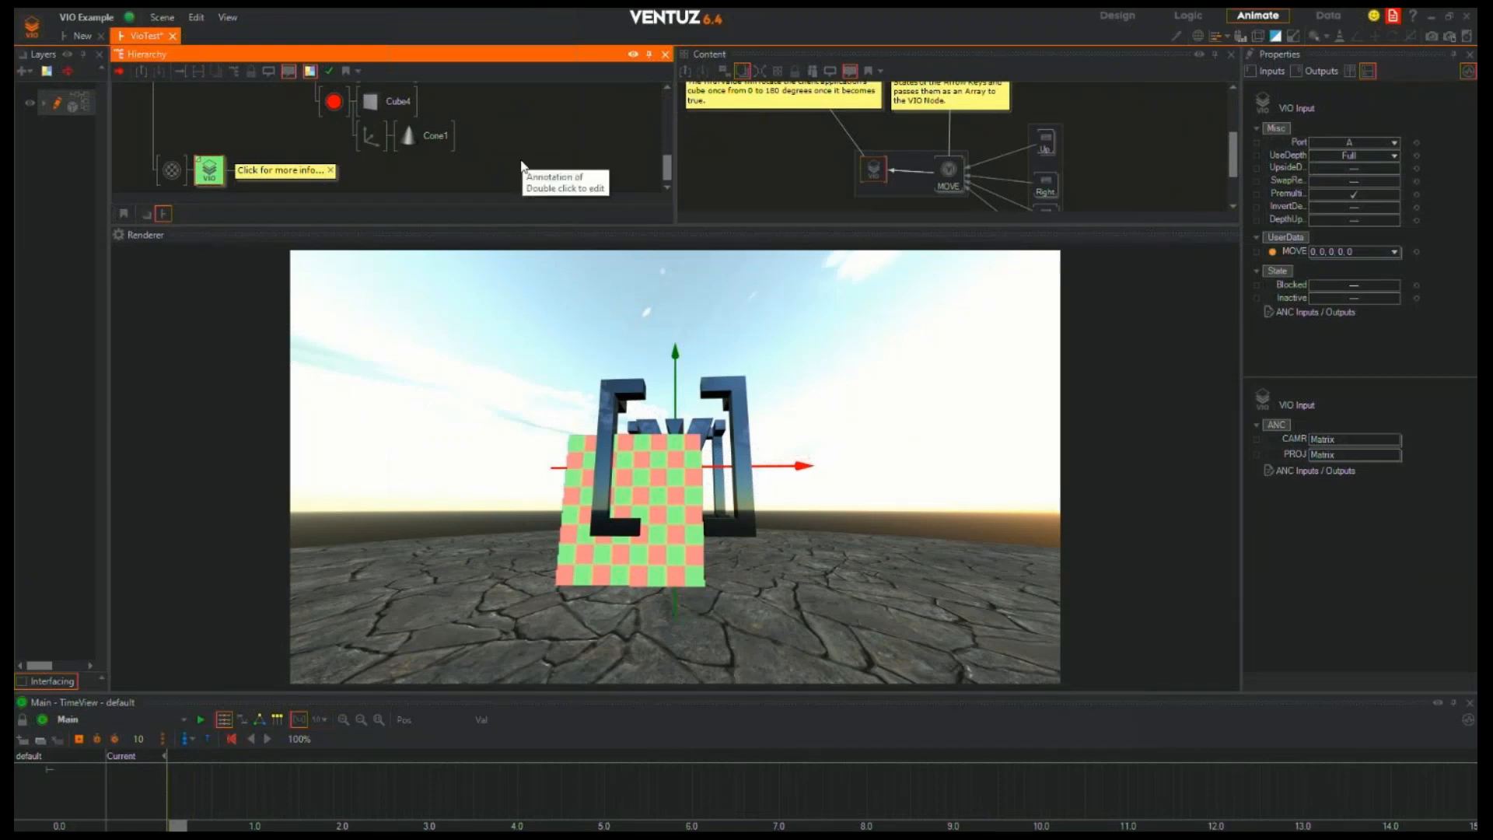
{"action": "scroll", "coordinate": [525, 152], "scroll_direction": "up", "scroll_amount": 5}
{"action": "scroll", "coordinate": [523, 165], "scroll_direction": "down", "scroll_amount": 1}
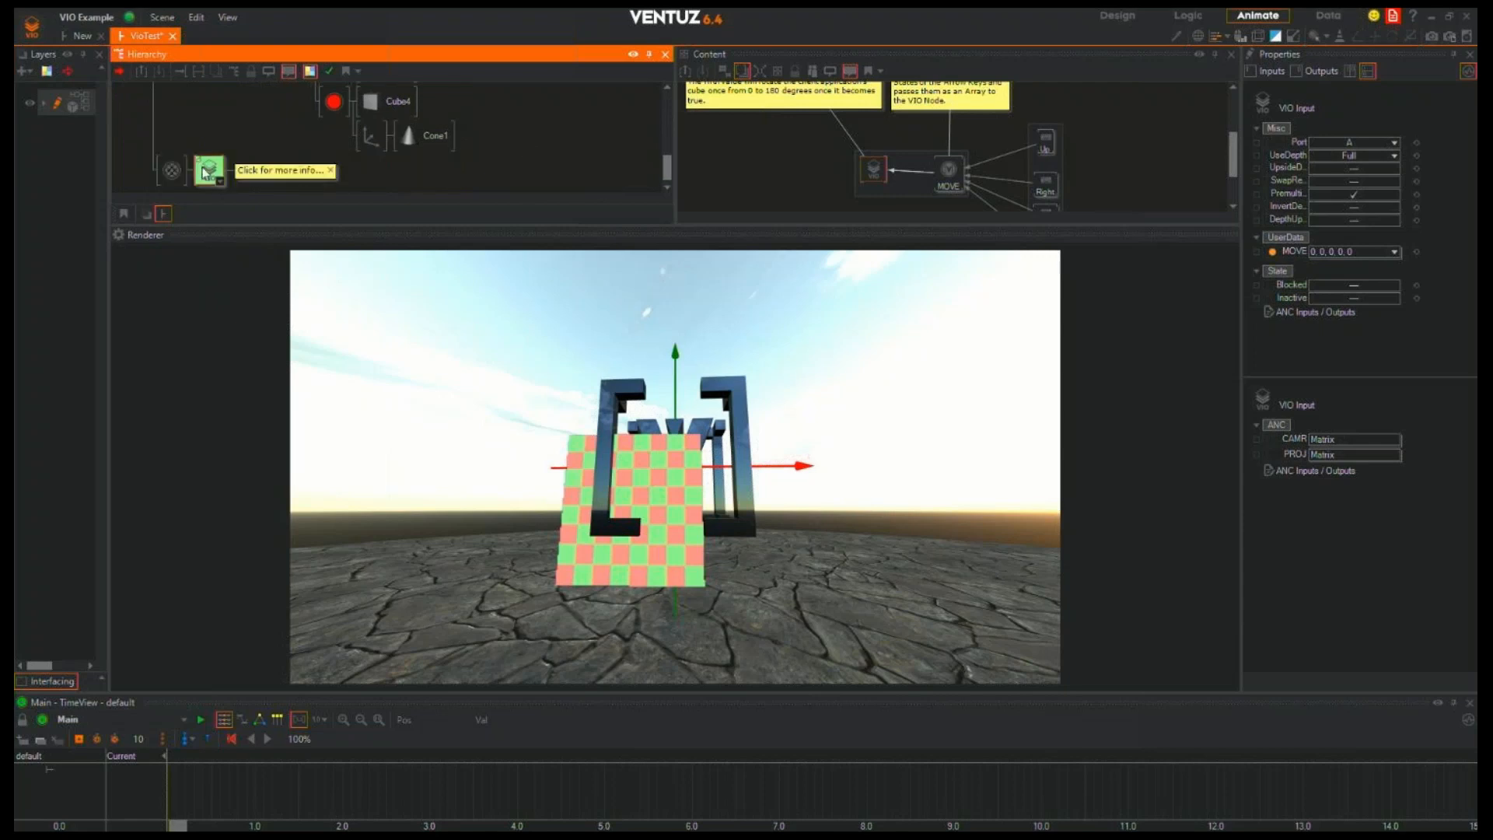
{"action": "left_click", "coordinate": [1468, 702]}
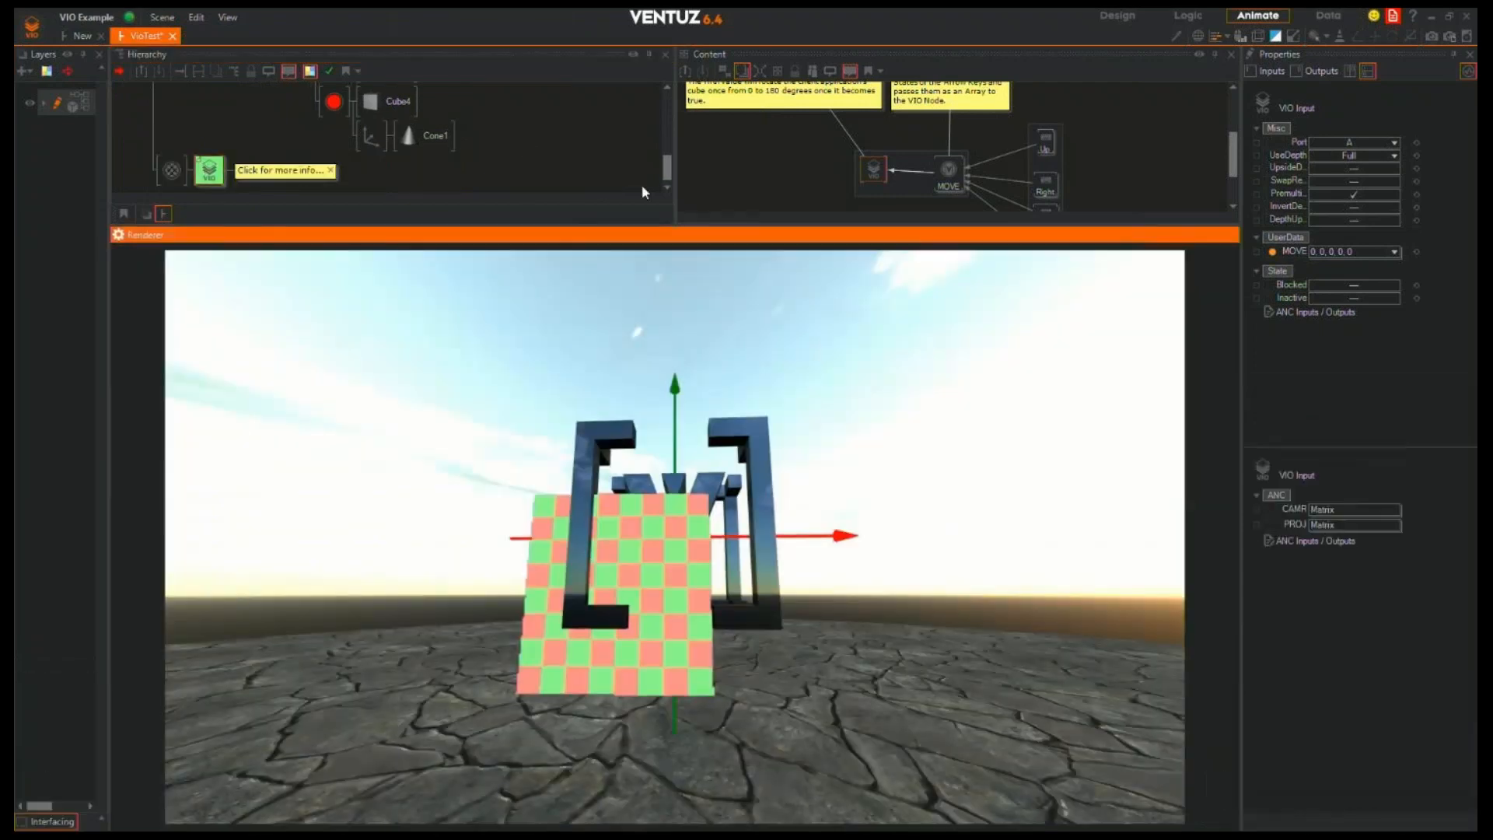
{"action": "left_click_drag", "start_coordinate": [650, 230], "coordinate": [655, 339]}
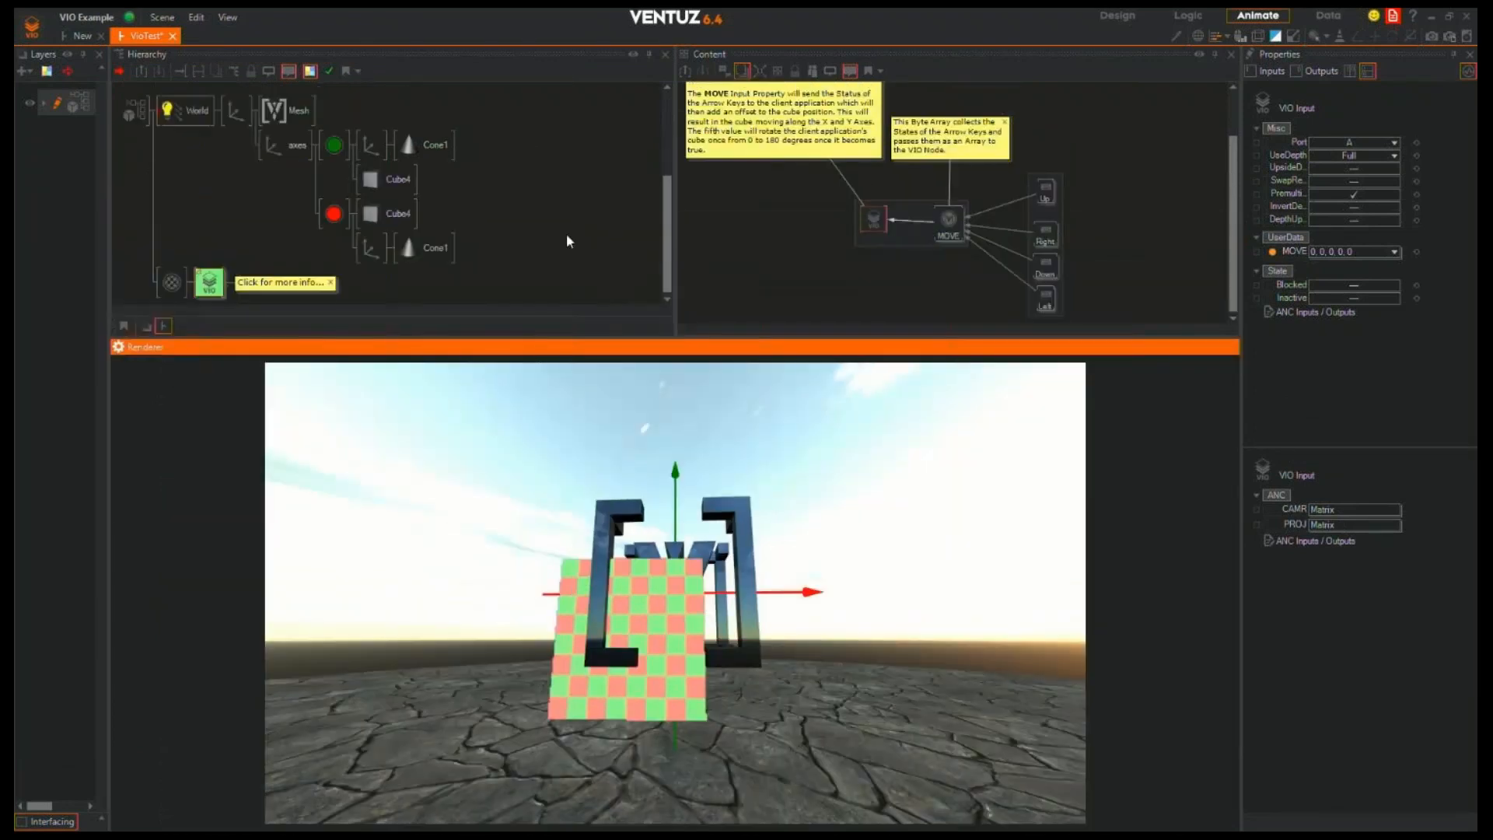
Review the VIO Example scene's description note and the node tree beneath it in the Hierarchy
{"action": "left_click", "coordinate": [566, 234]}
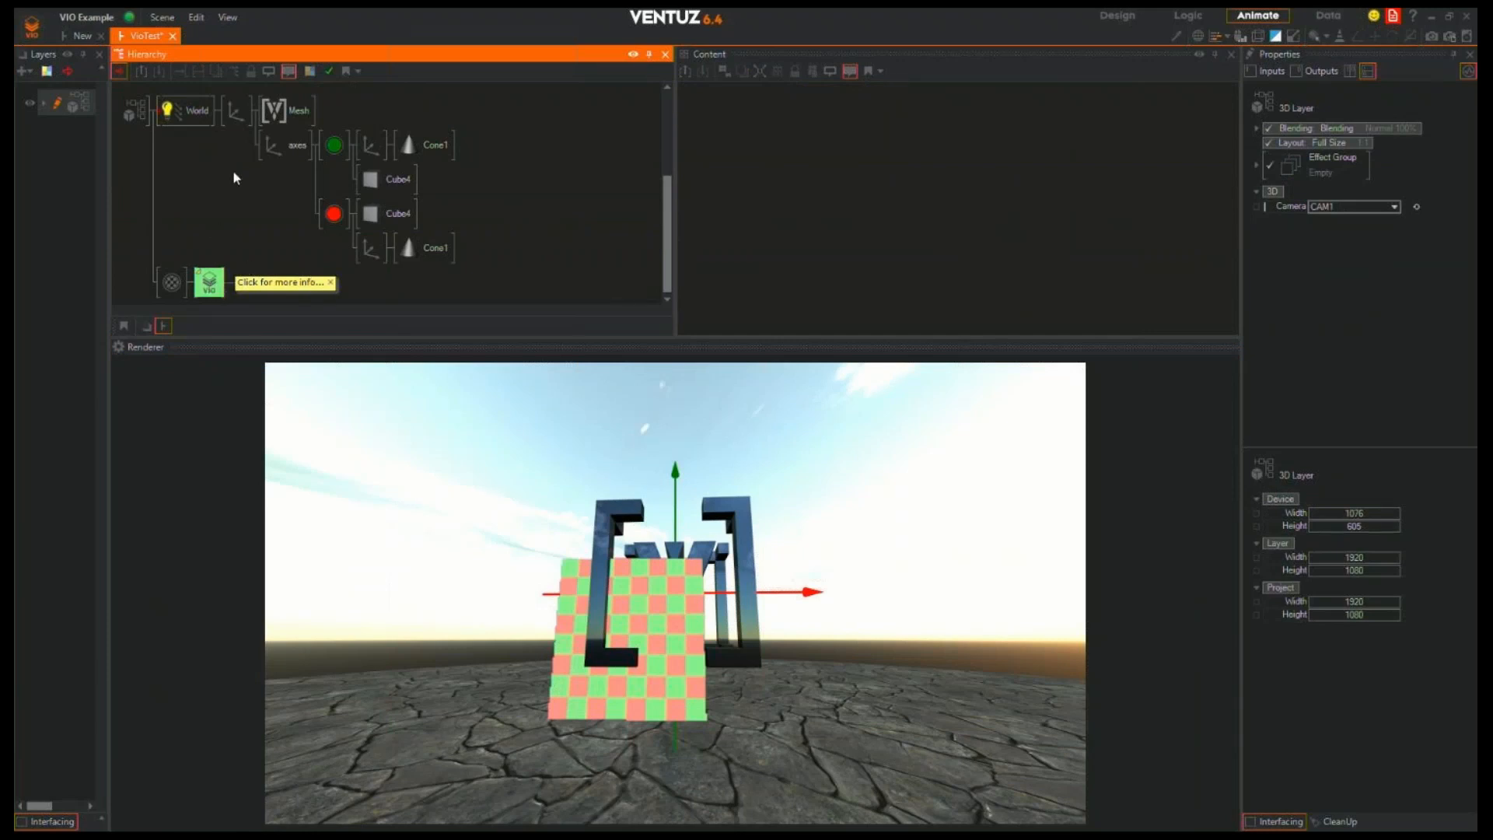
{"action": "scroll", "coordinate": [217, 179], "scroll_direction": "up", "scroll_amount": 3}
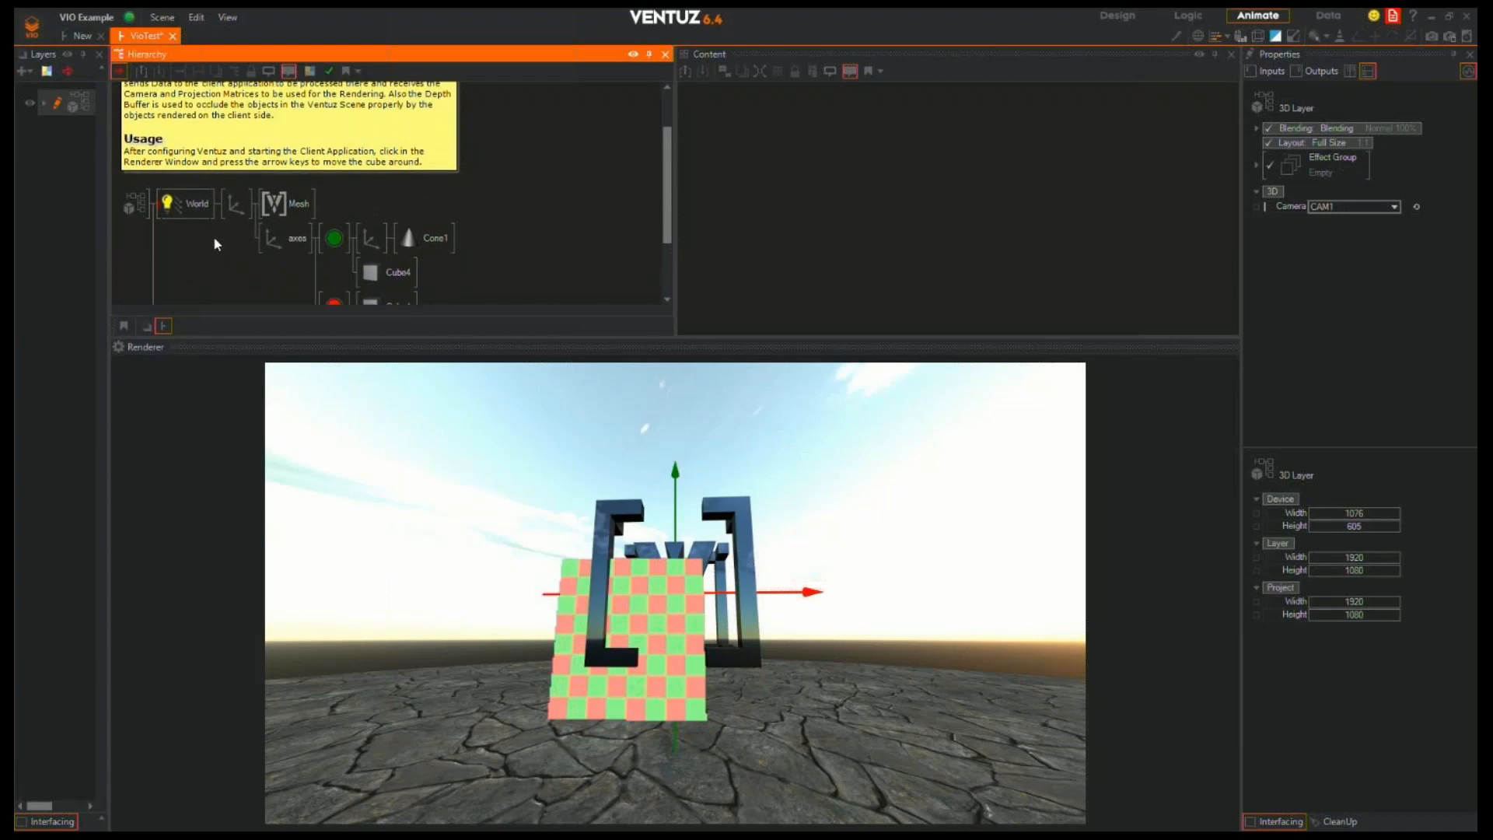
{"action": "scroll", "coordinate": [430, 209], "scroll_direction": "up", "scroll_amount": 1}
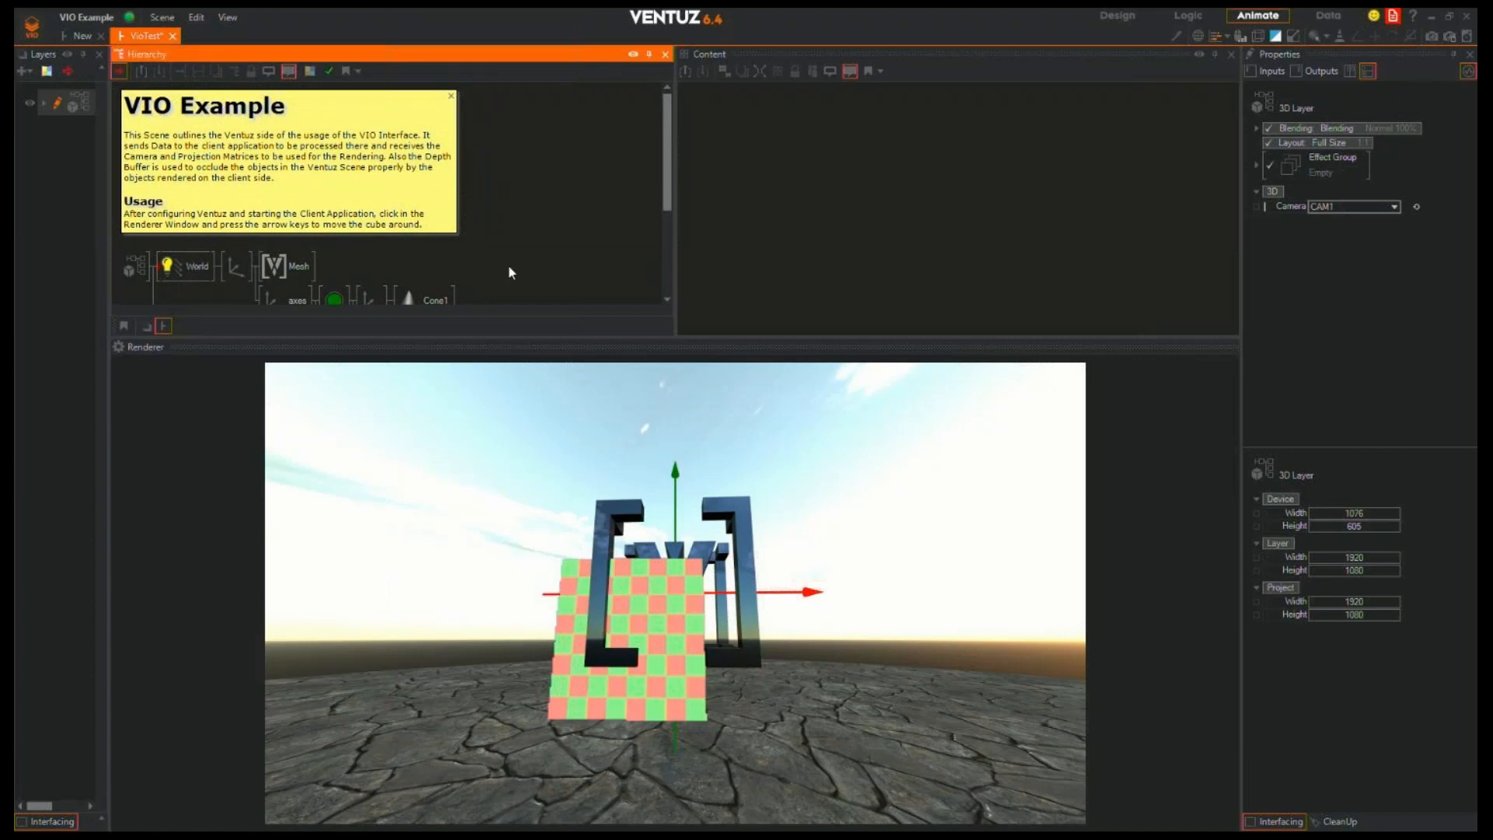
{"action": "scroll", "coordinate": [520, 238], "scroll_direction": "down", "scroll_amount": 4}
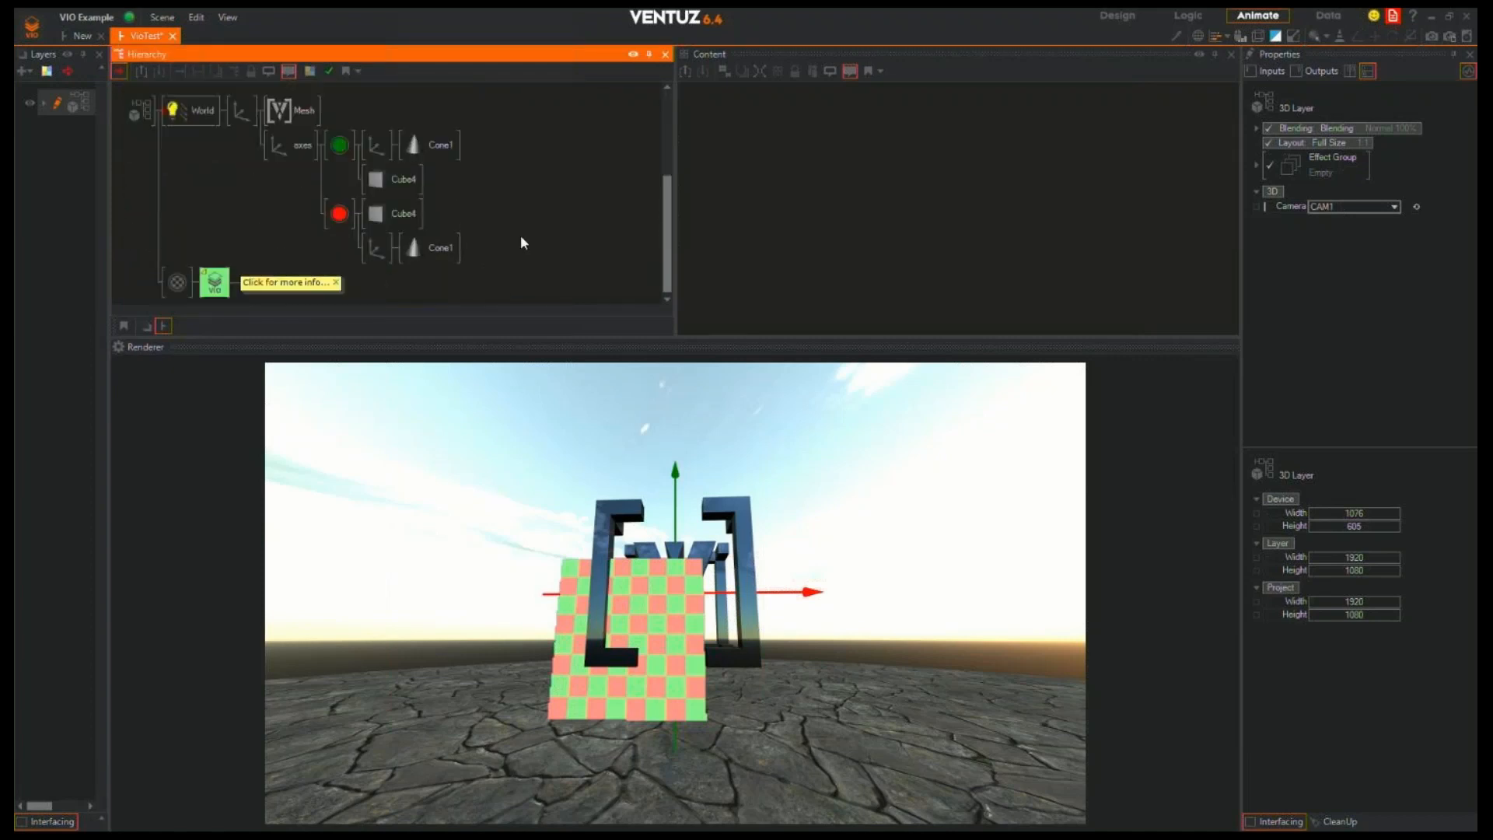
{"action": "scroll", "coordinate": [520, 235], "scroll_direction": "up", "scroll_amount": 4}
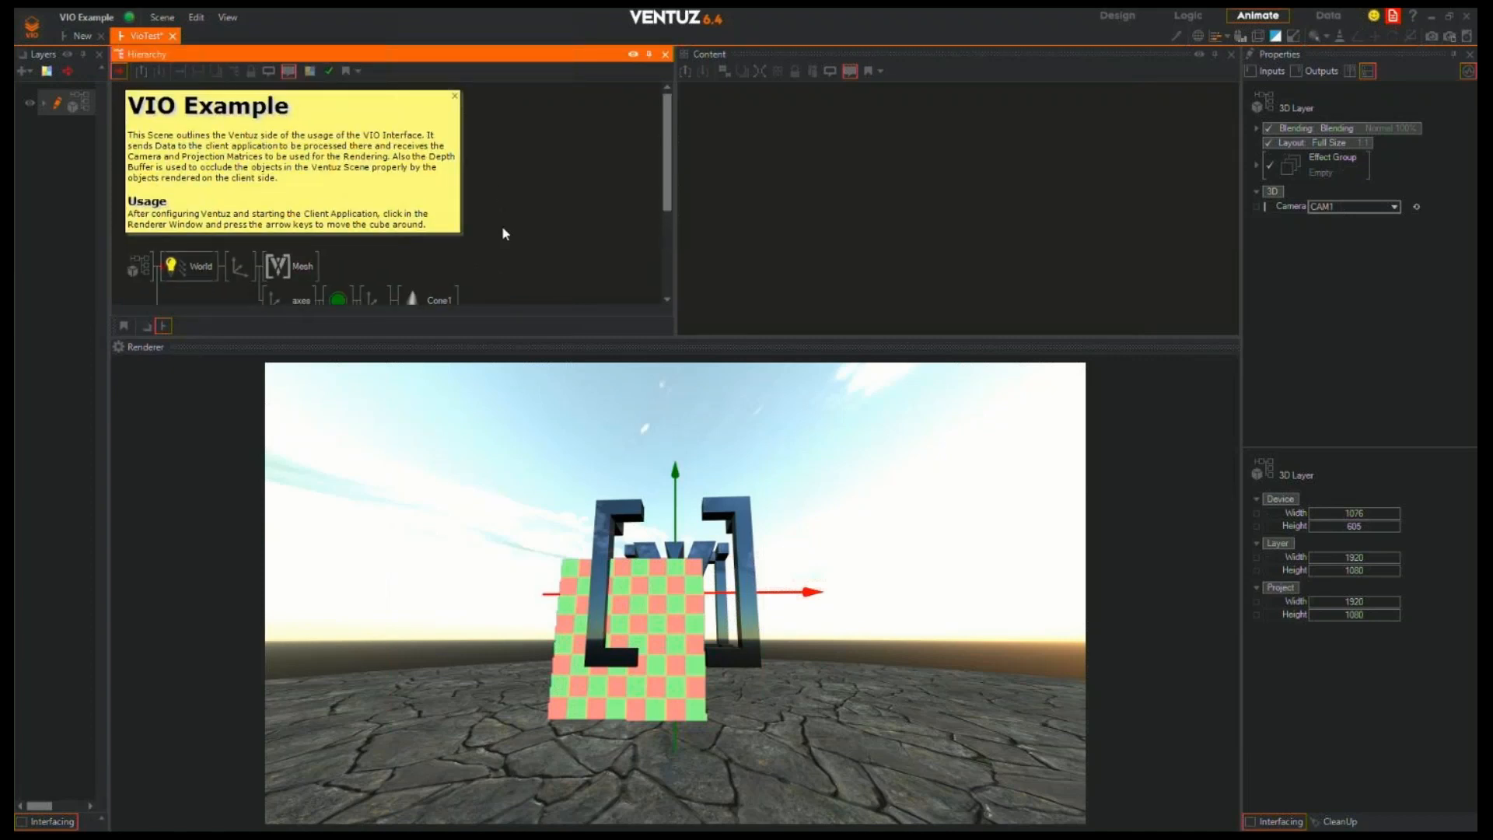
{"action": "mouse_move", "coordinate": [501, 226]}
{"action": "middle_mouse_down"}
{"action": "mouse_move", "coordinate": [670, 249]}
{"action": "mouse_move", "coordinate": [493, 226]}
{"action": "mouse_move", "coordinate": [490, 250]}
{"action": "middle_mouse_up"}
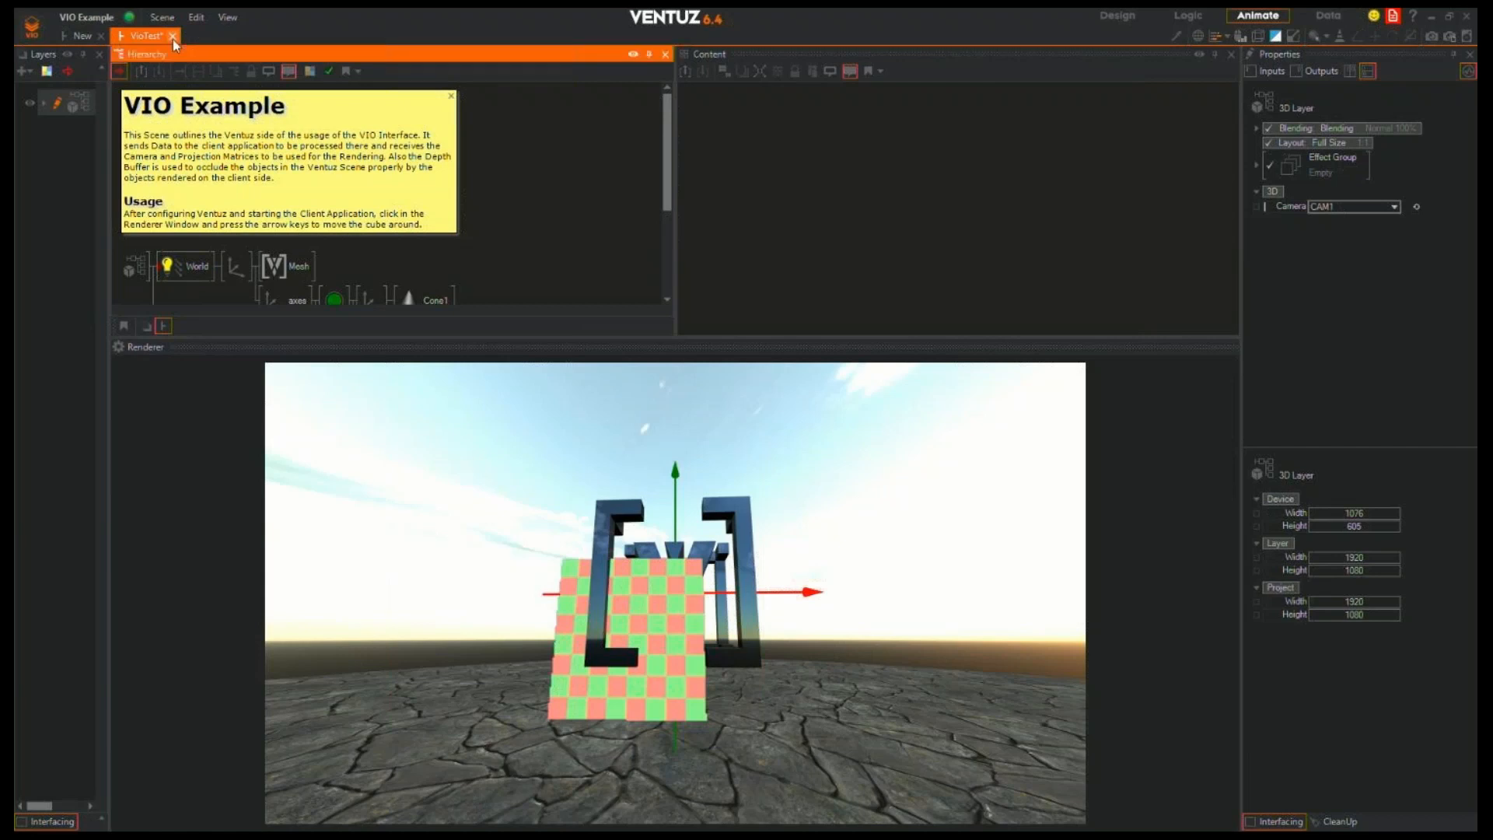
Close the VioTest scene without saving and switch to the GeneralPresentation project, skipping the online content check
{"action": "left_click", "coordinate": [172, 36]}
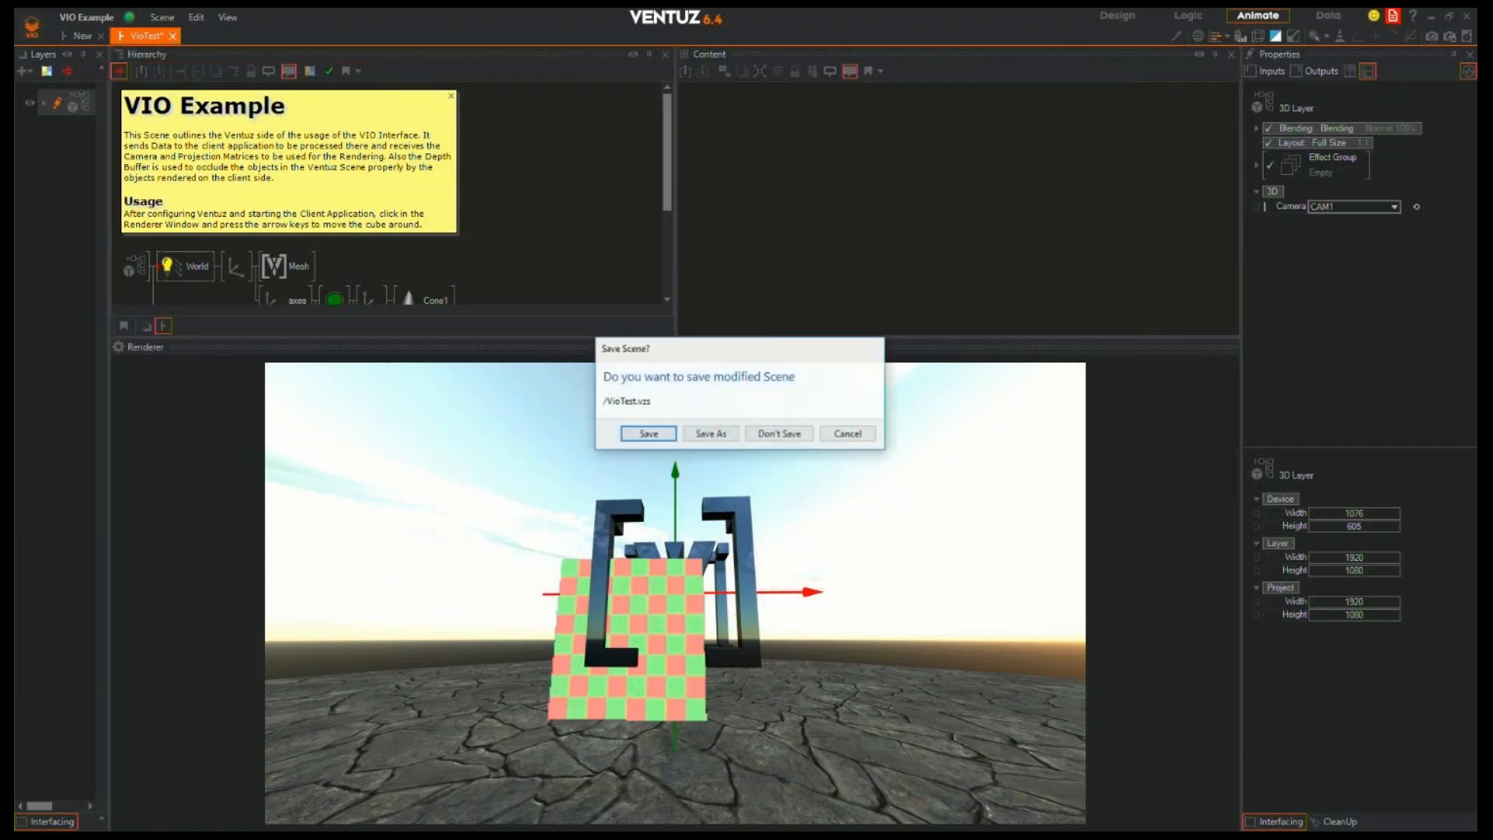
{"action": "left_click", "coordinate": [770, 434]}
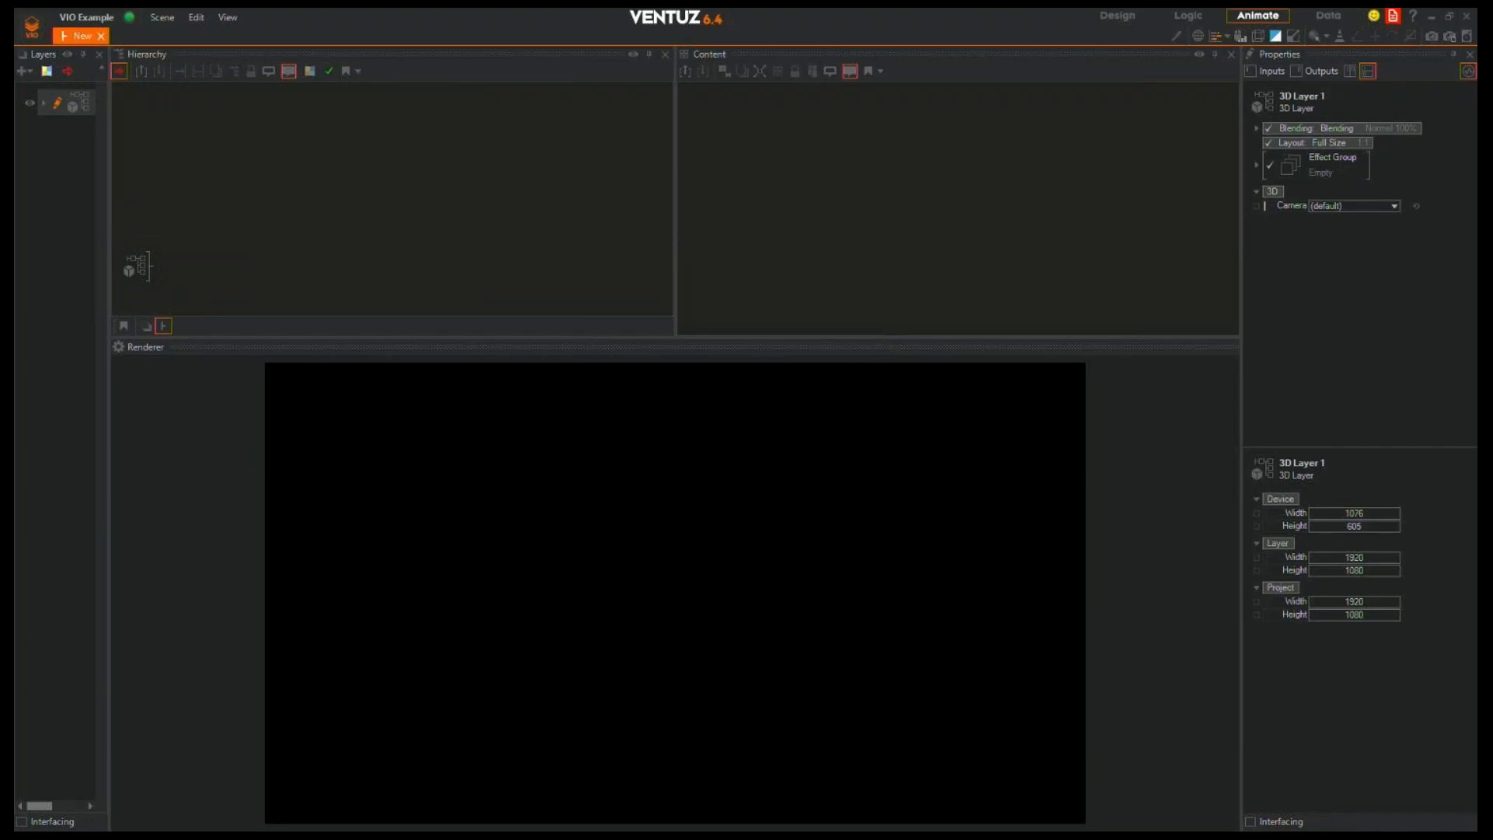
{"action": "left_click", "coordinate": [87, 17]}
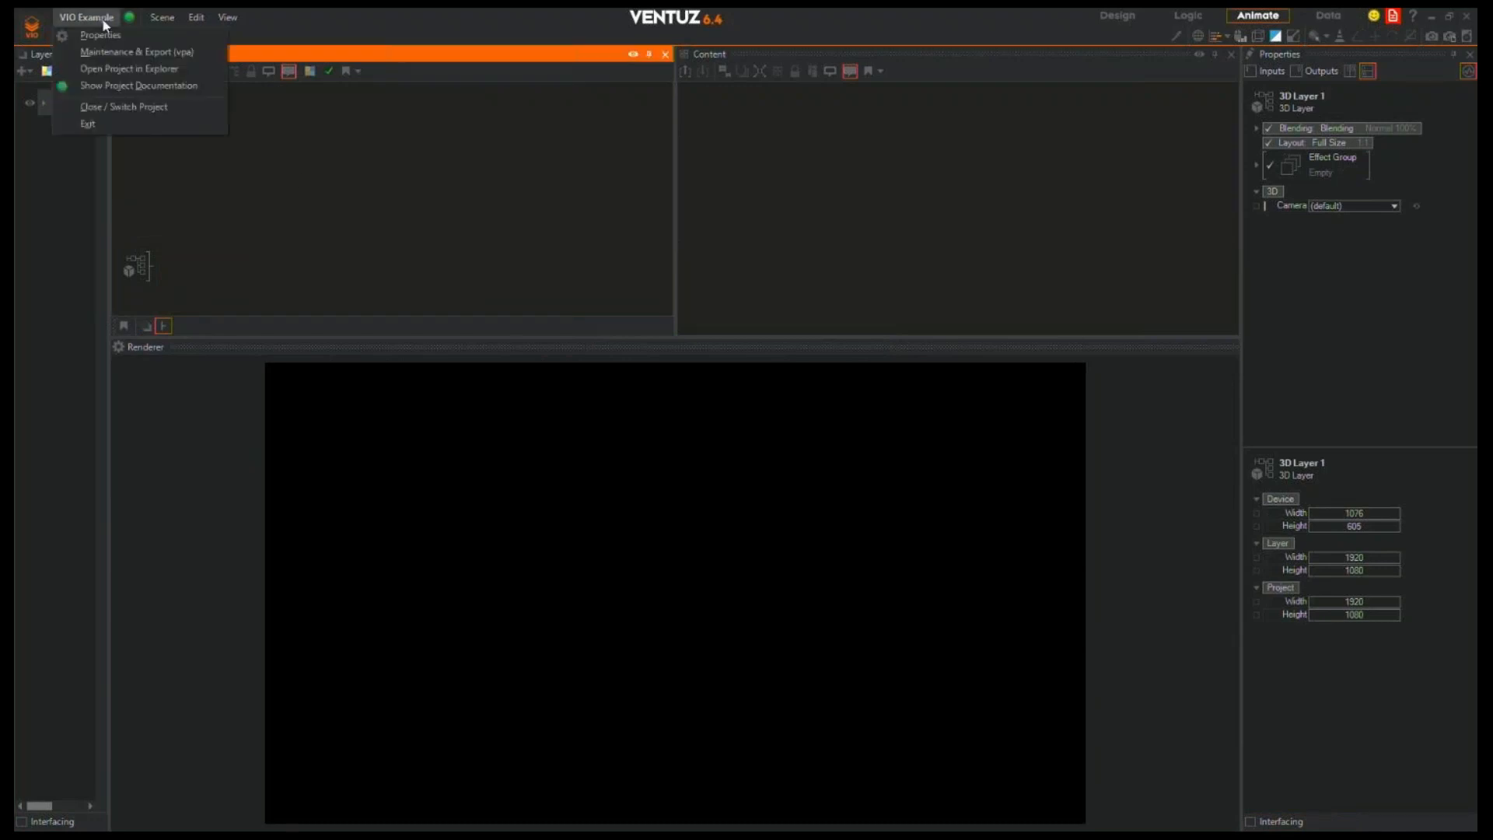
{"action": "left_click", "coordinate": [121, 113]}
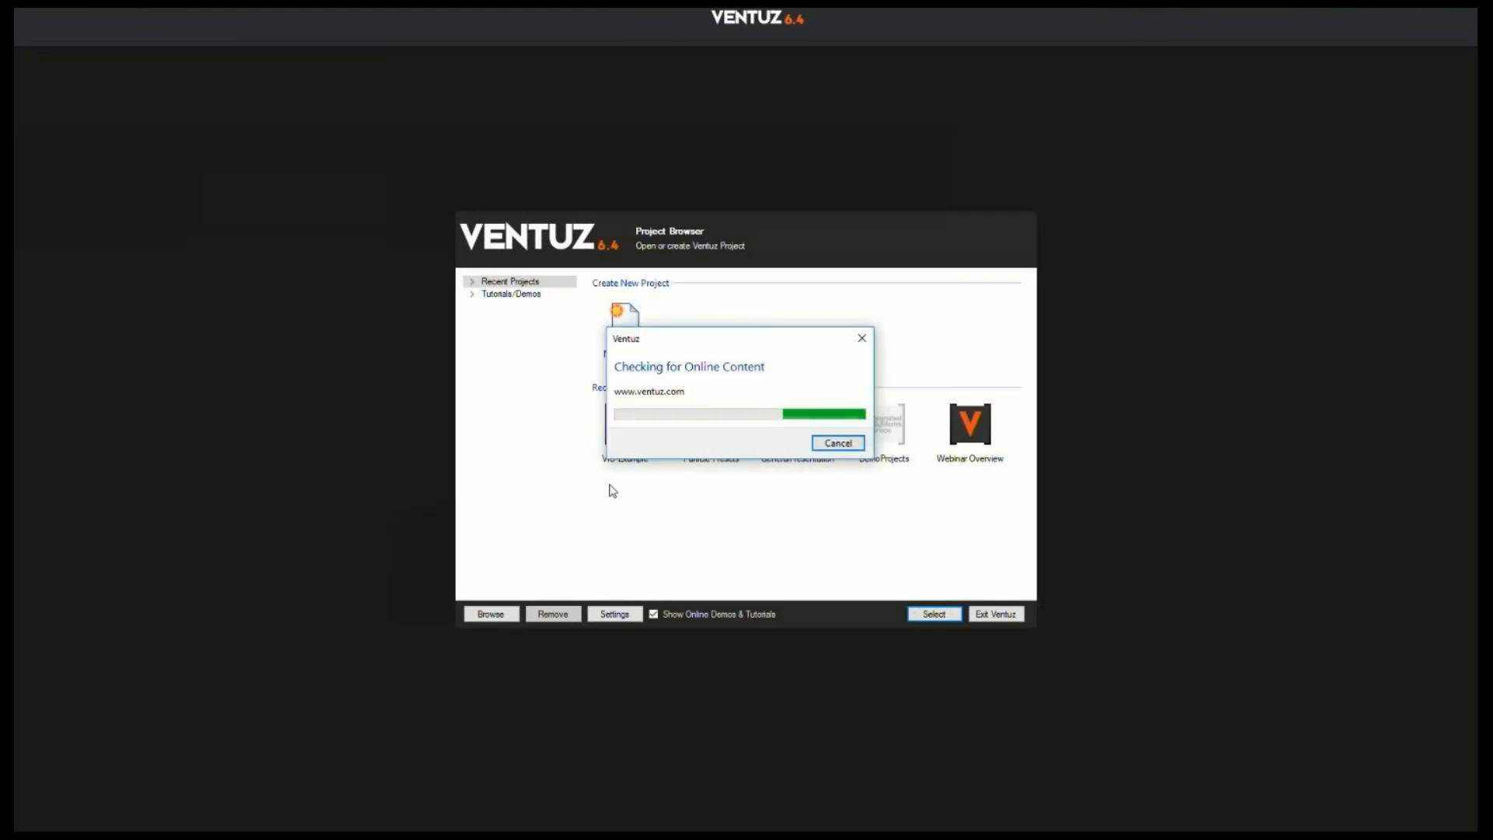
{"action": "left_click", "coordinate": [838, 445]}
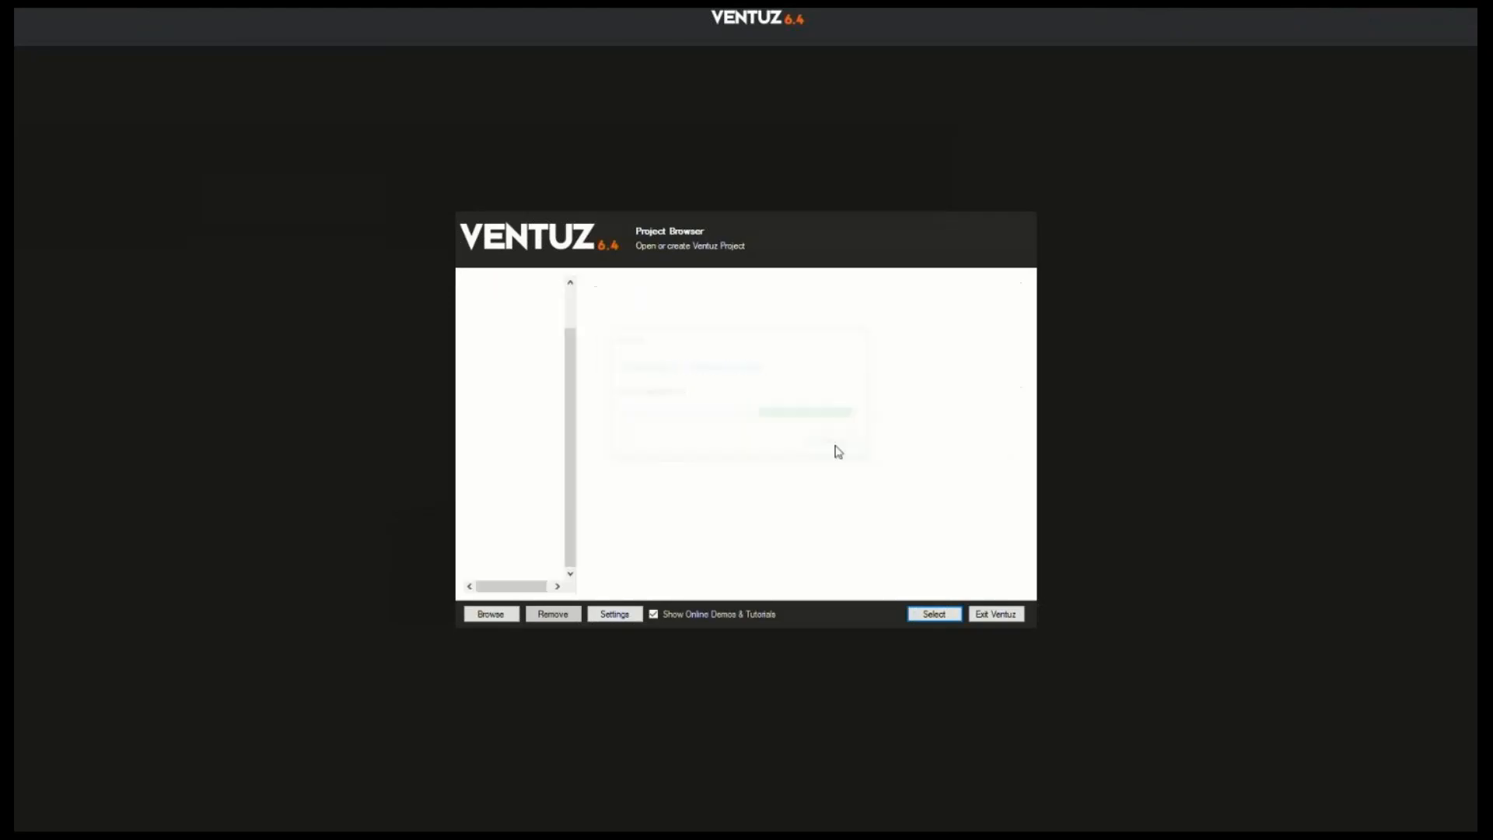
{"action": "left_click", "coordinate": [630, 428]}
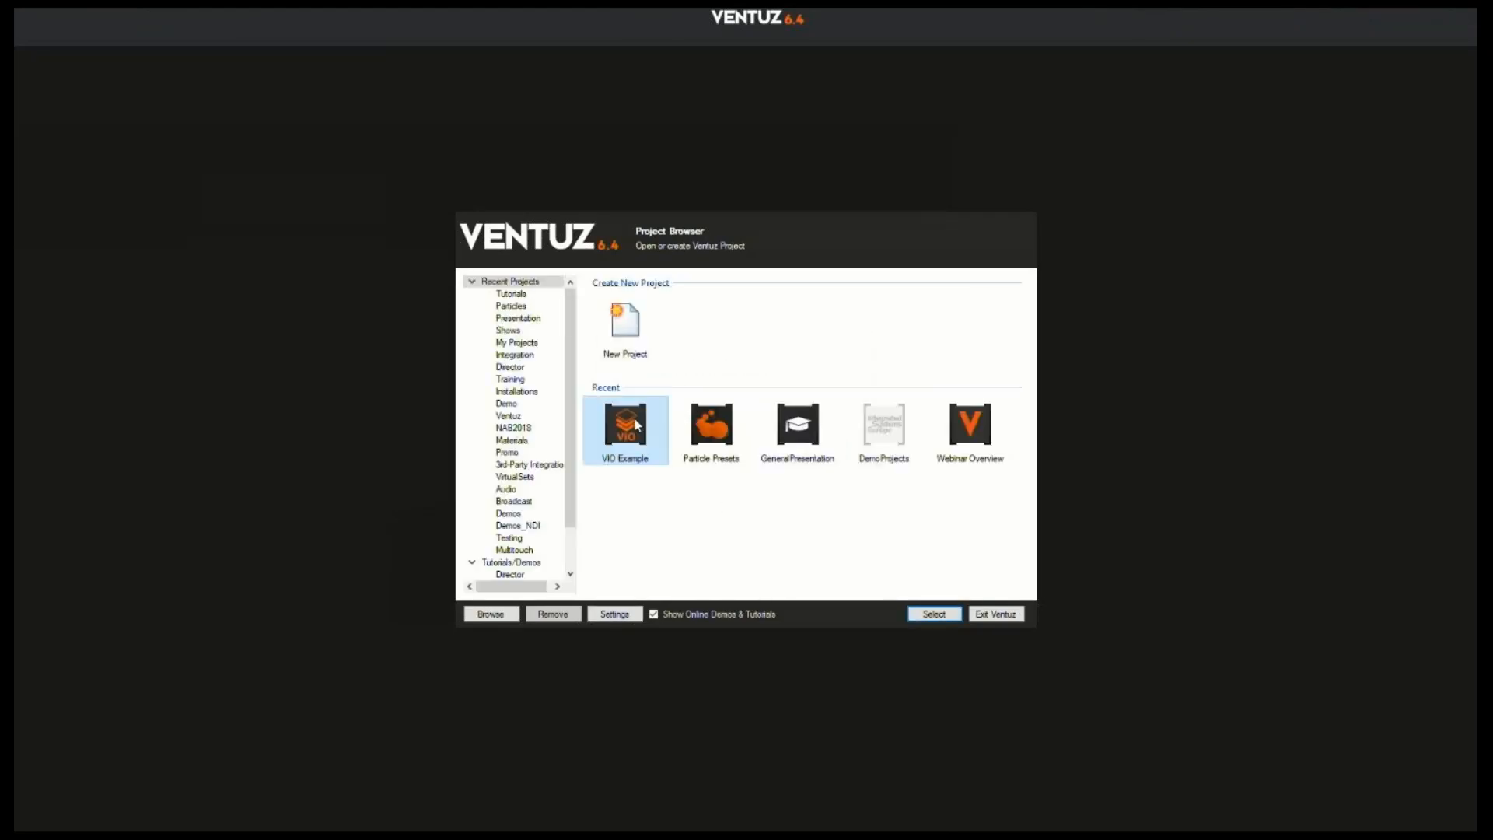
{"action": "double_click", "coordinate": [808, 432]}
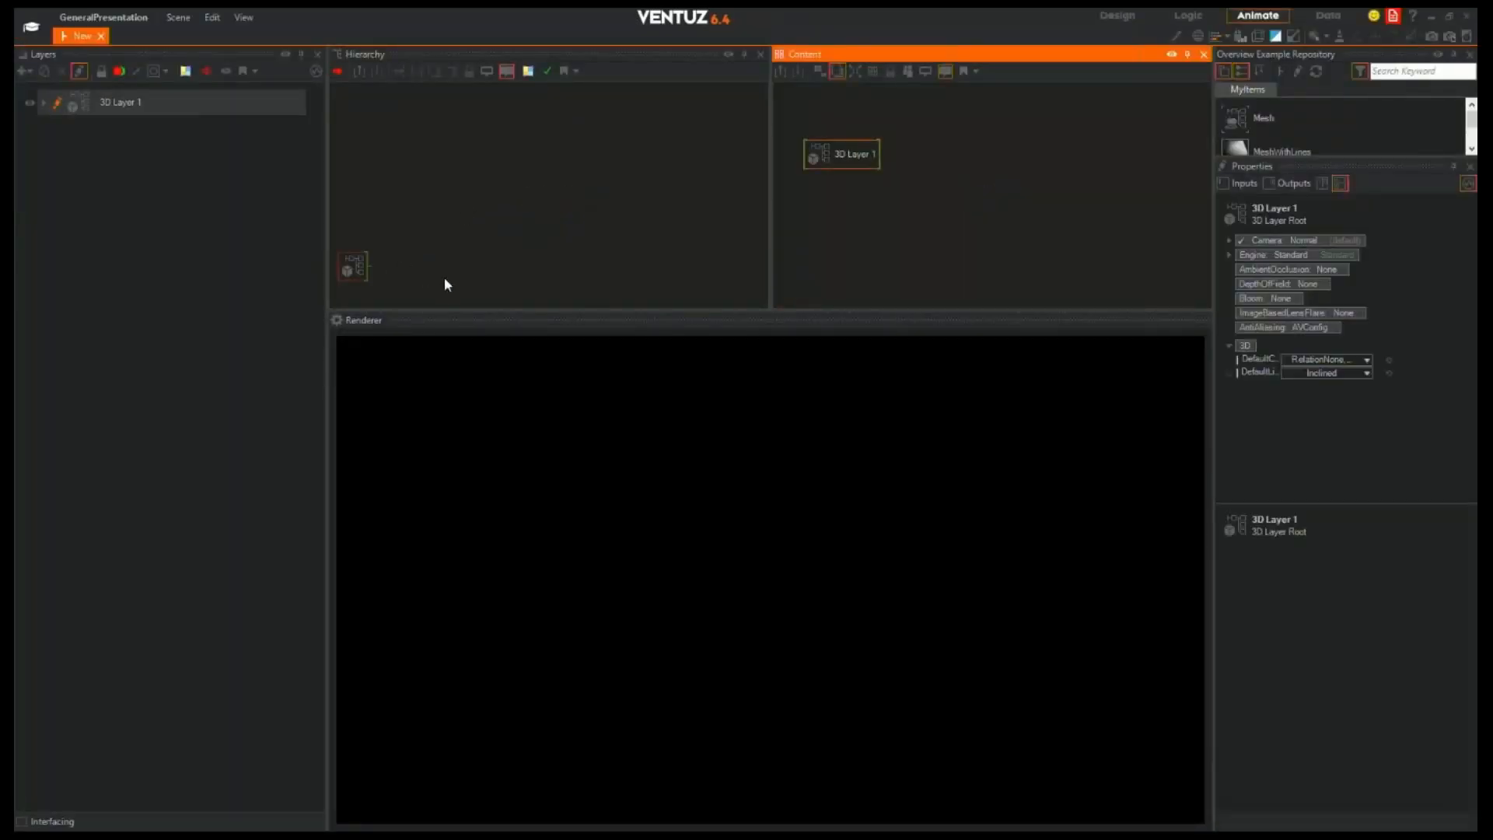
Close the empty new scene and open default.vzs from the project's Scenes folder
{"action": "left_click", "coordinate": [445, 279]}
{"action": "left_click", "coordinate": [245, 113]}
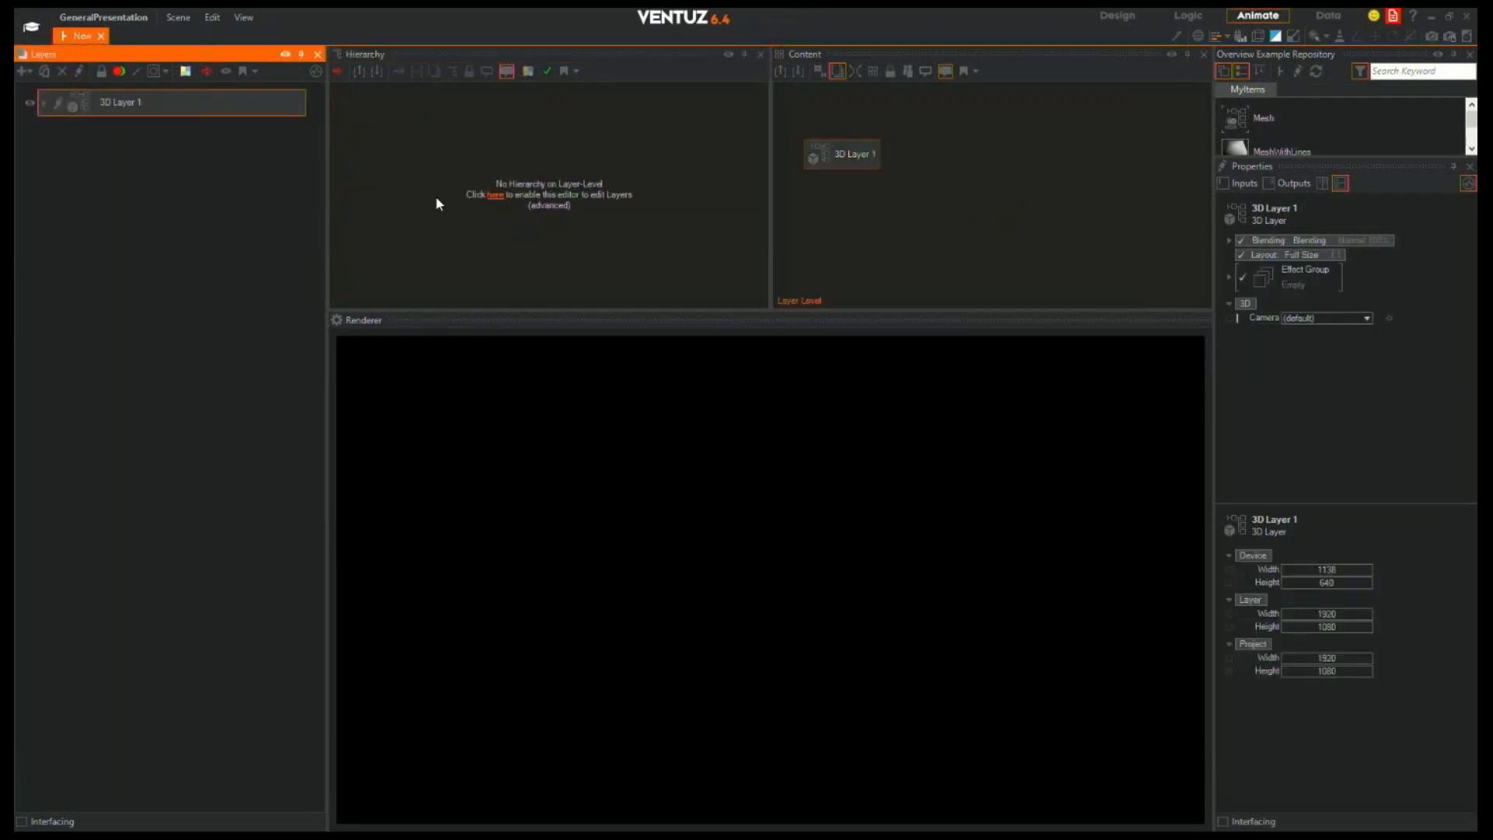
{"action": "left_click", "coordinate": [57, 104]}
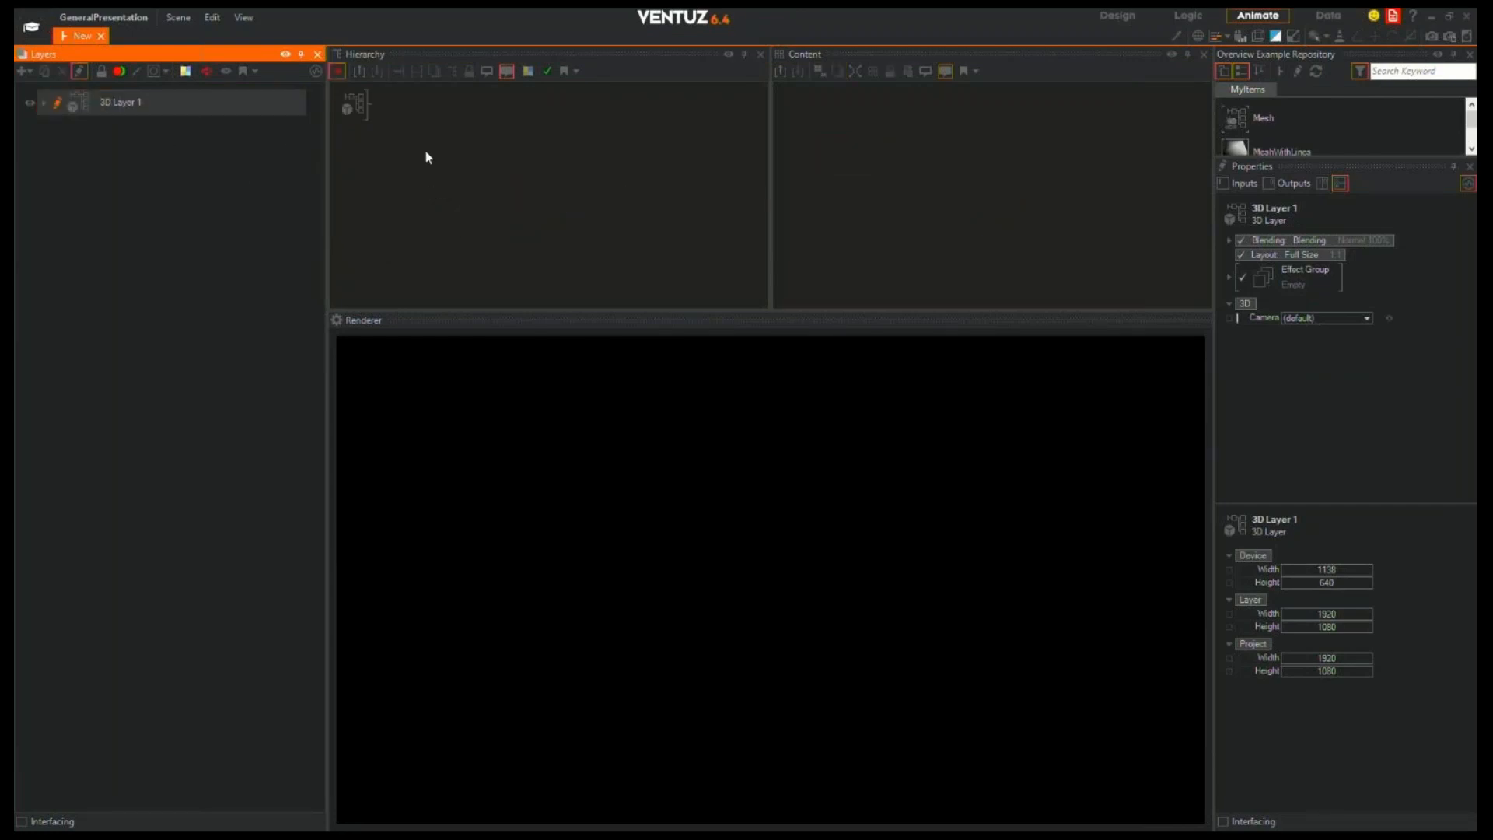
{"action": "left_click", "coordinate": [101, 35]}
{"action": "left_click", "coordinate": [178, 17]}
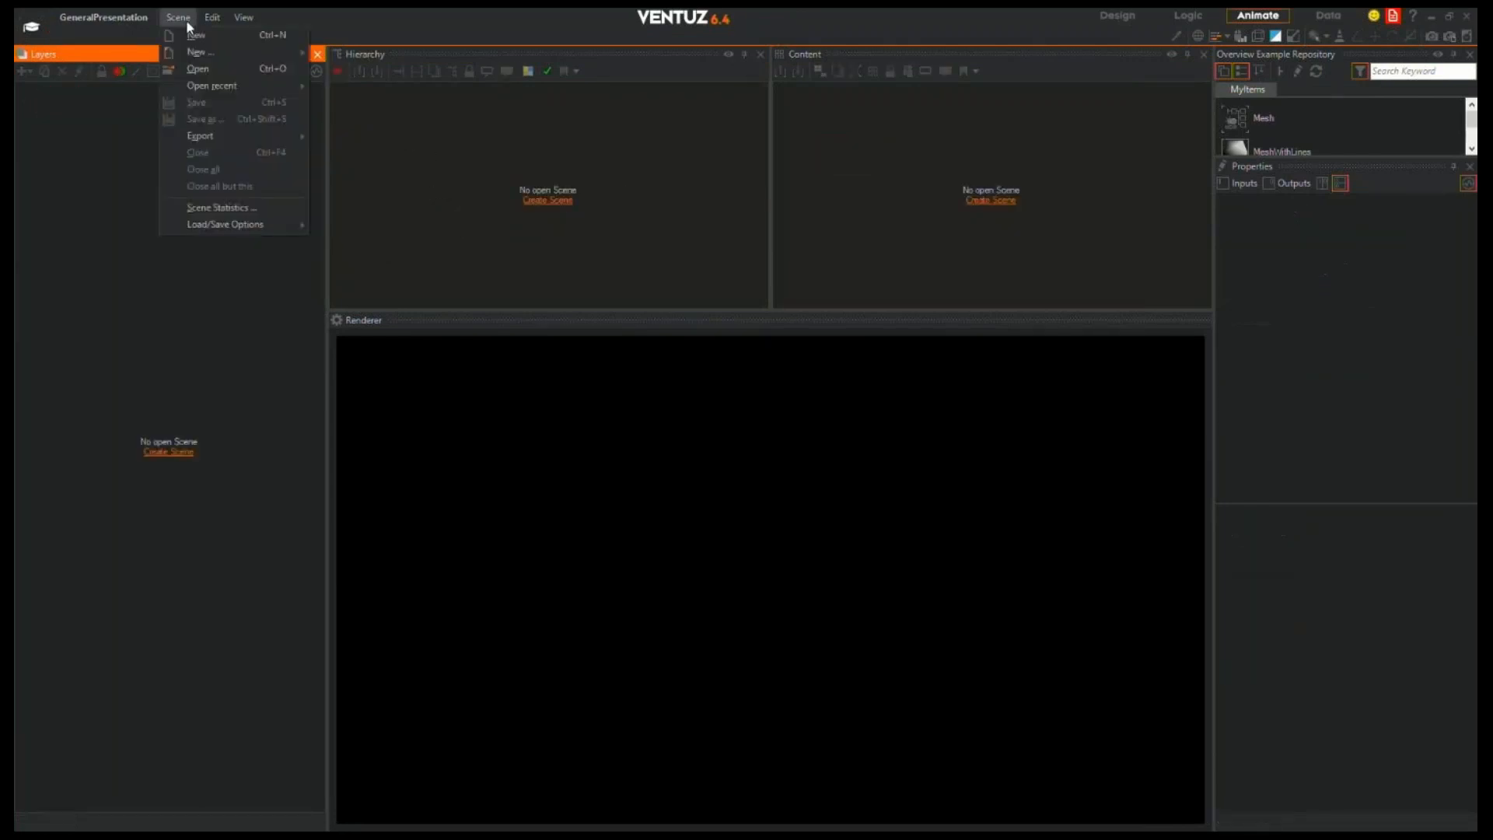
{"action": "left_click", "coordinate": [194, 73]}
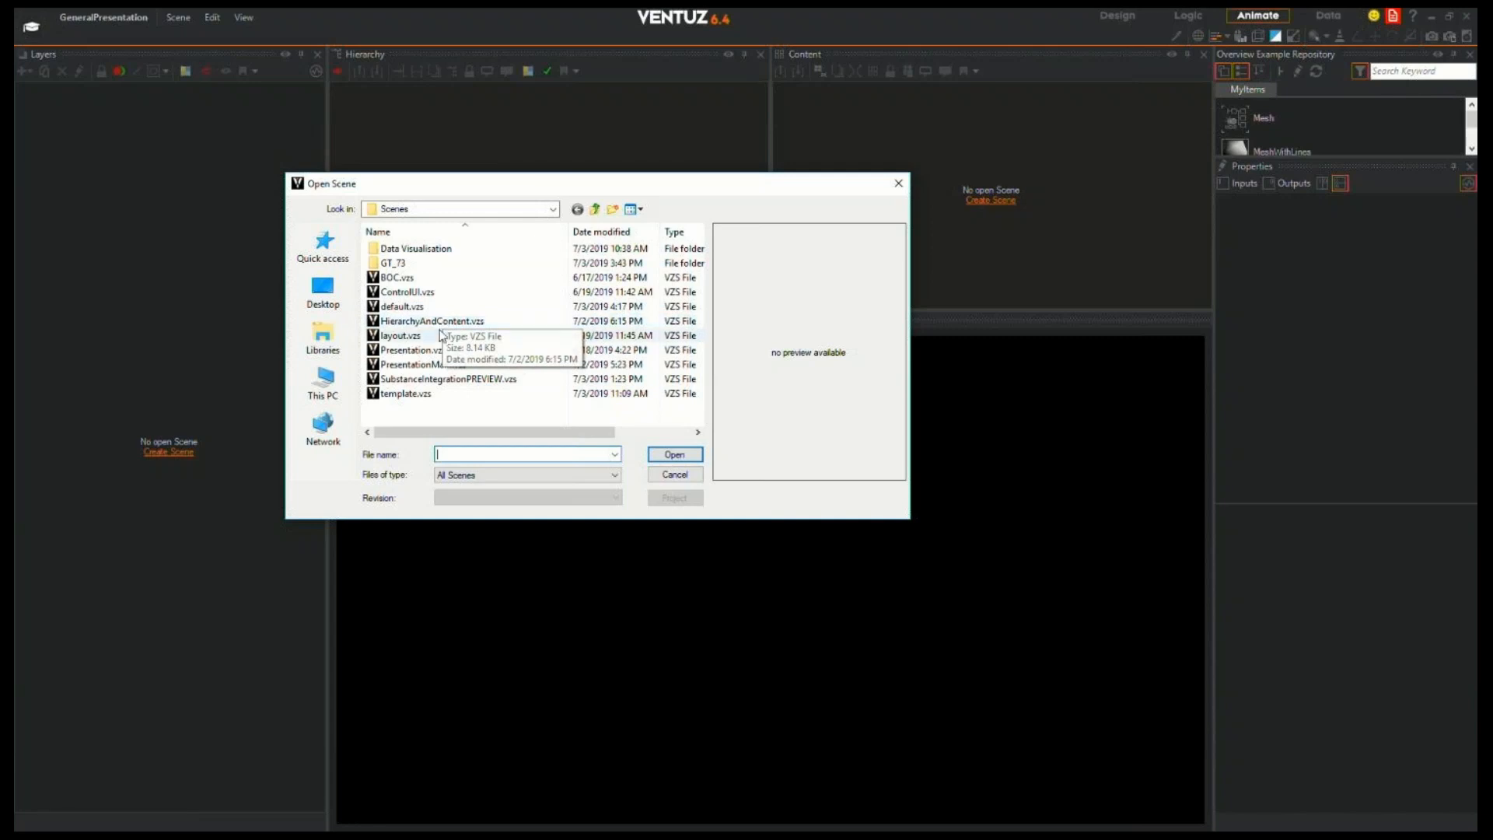
{"action": "left_click", "coordinate": [442, 321]}
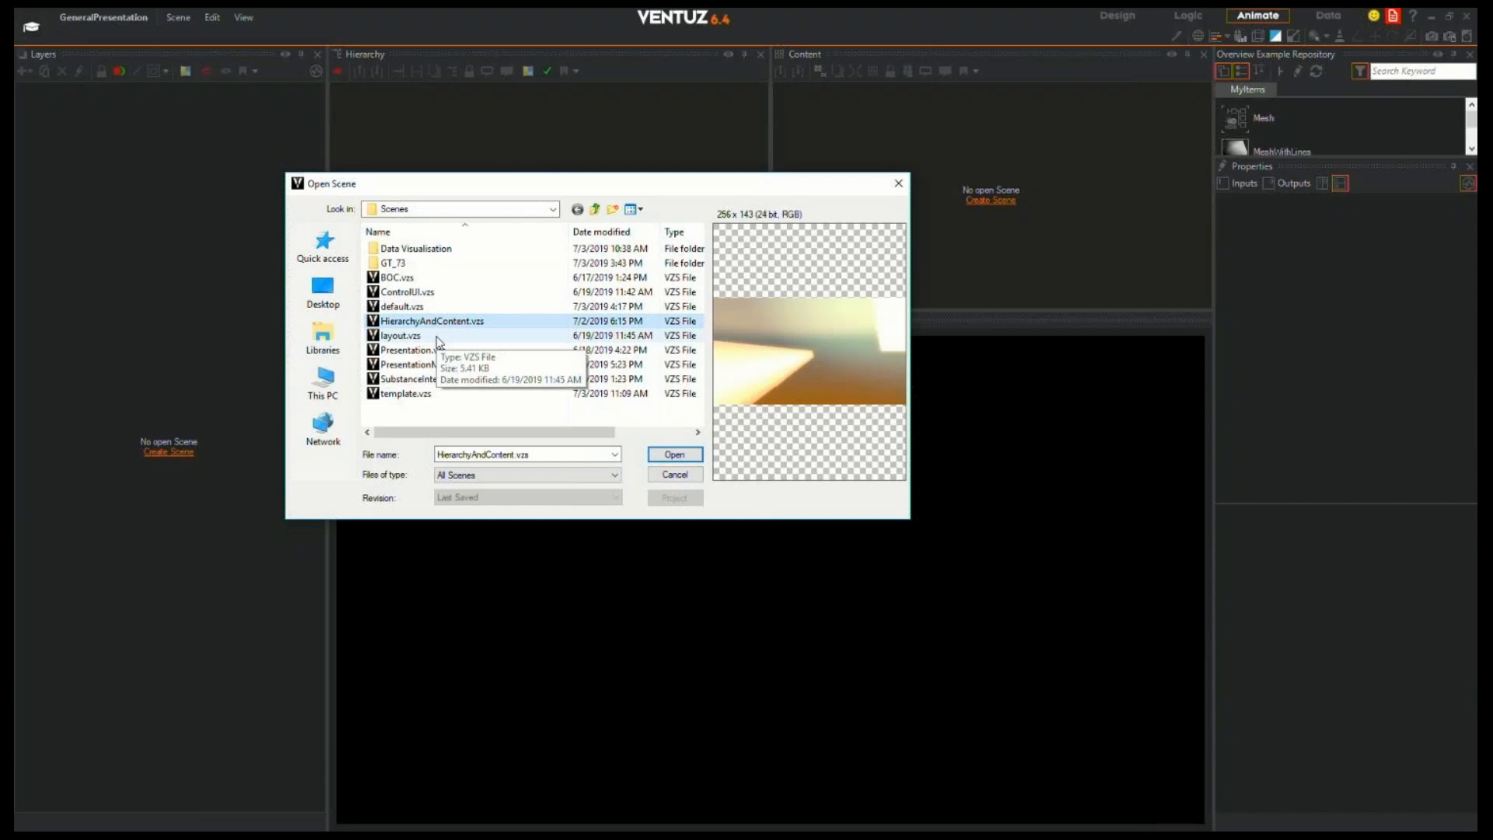
{"action": "double_click", "coordinate": [440, 320]}
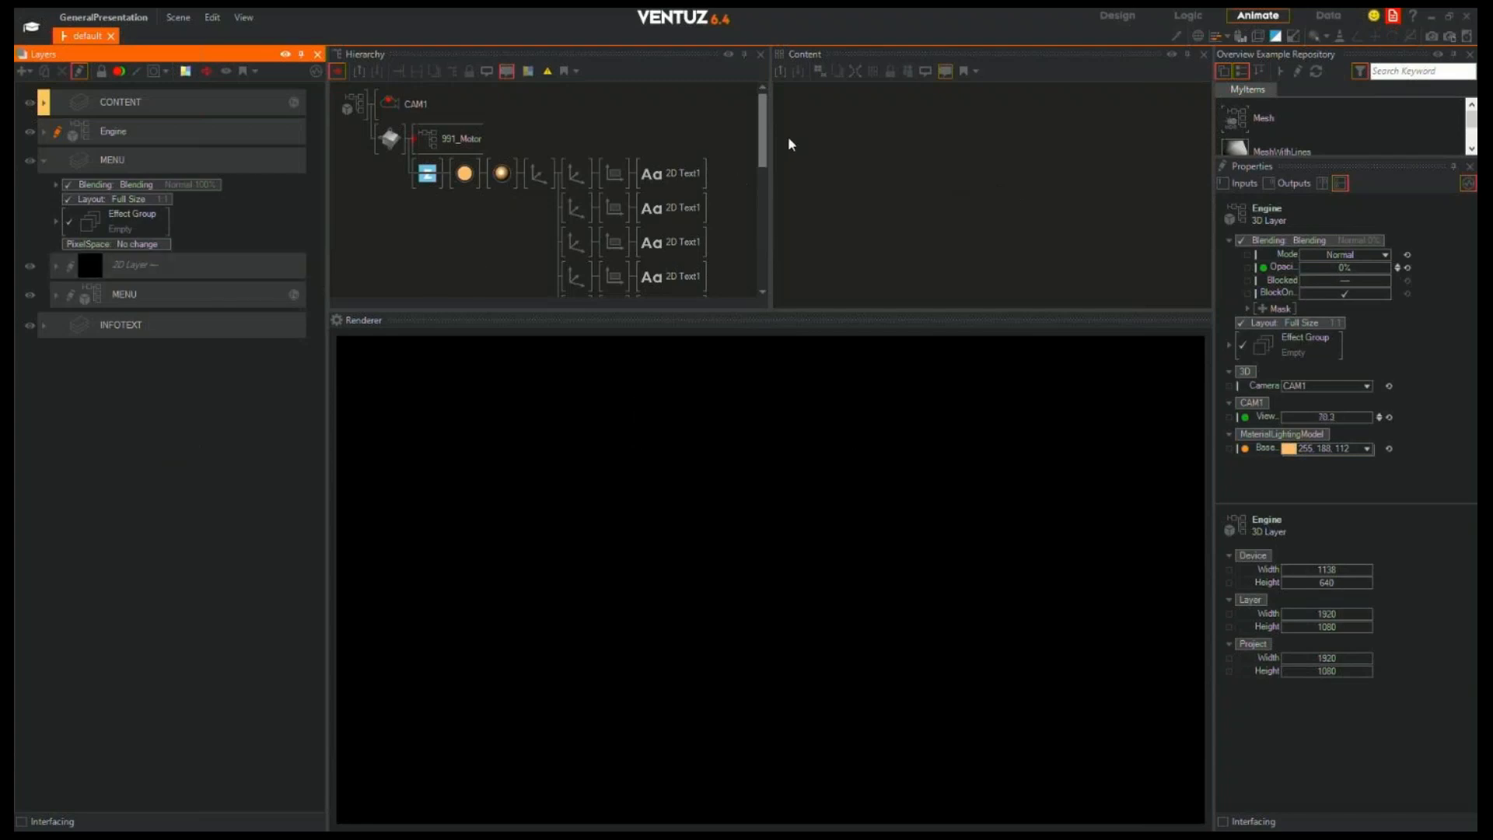
Collapse the MENU layer group and activate the Renderer to view the presentation scene
{"action": "left_click", "coordinate": [43, 160]}
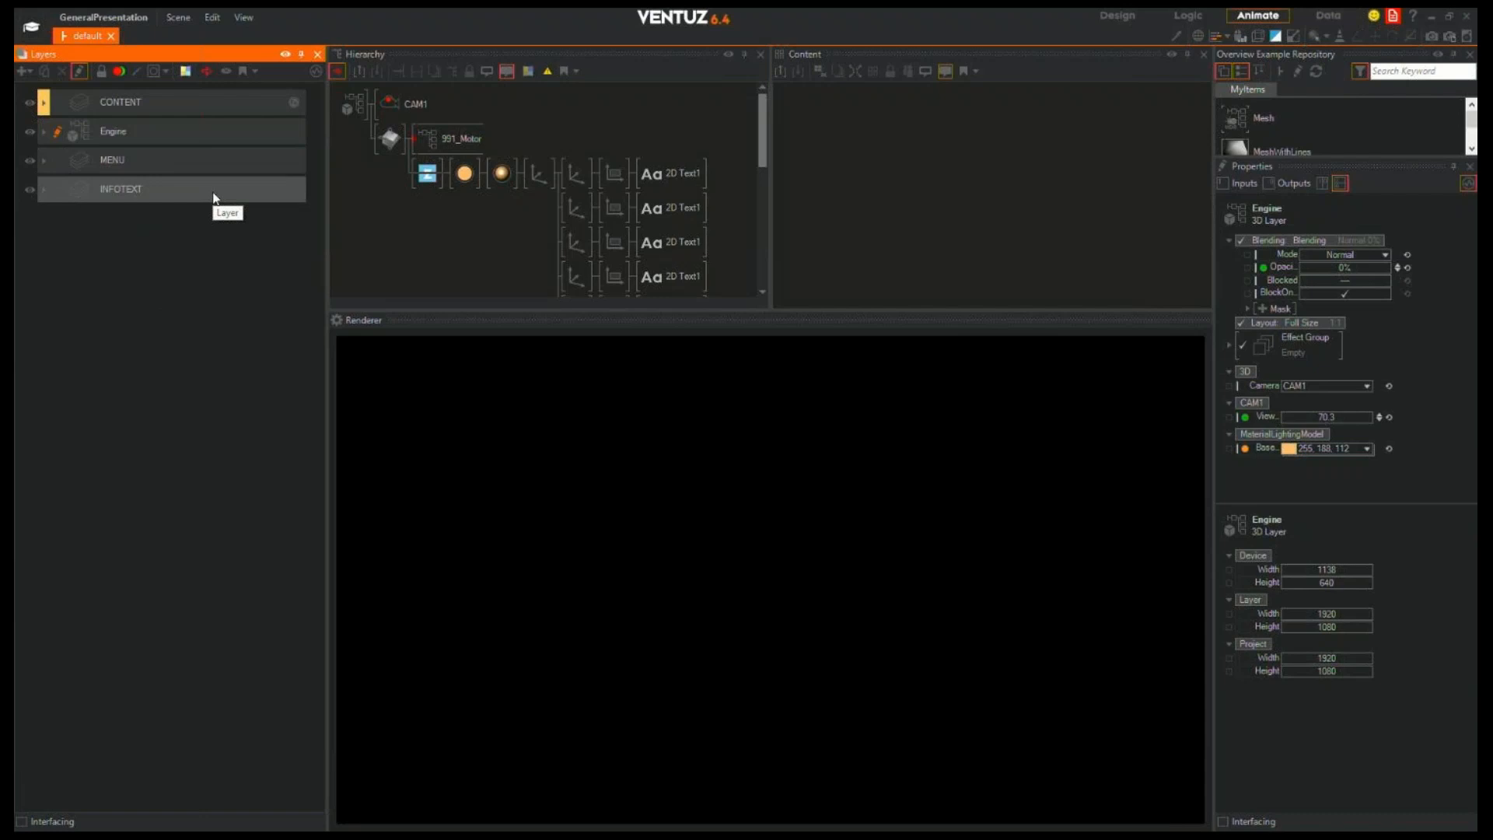
{"action": "left_click", "coordinate": [545, 513]}
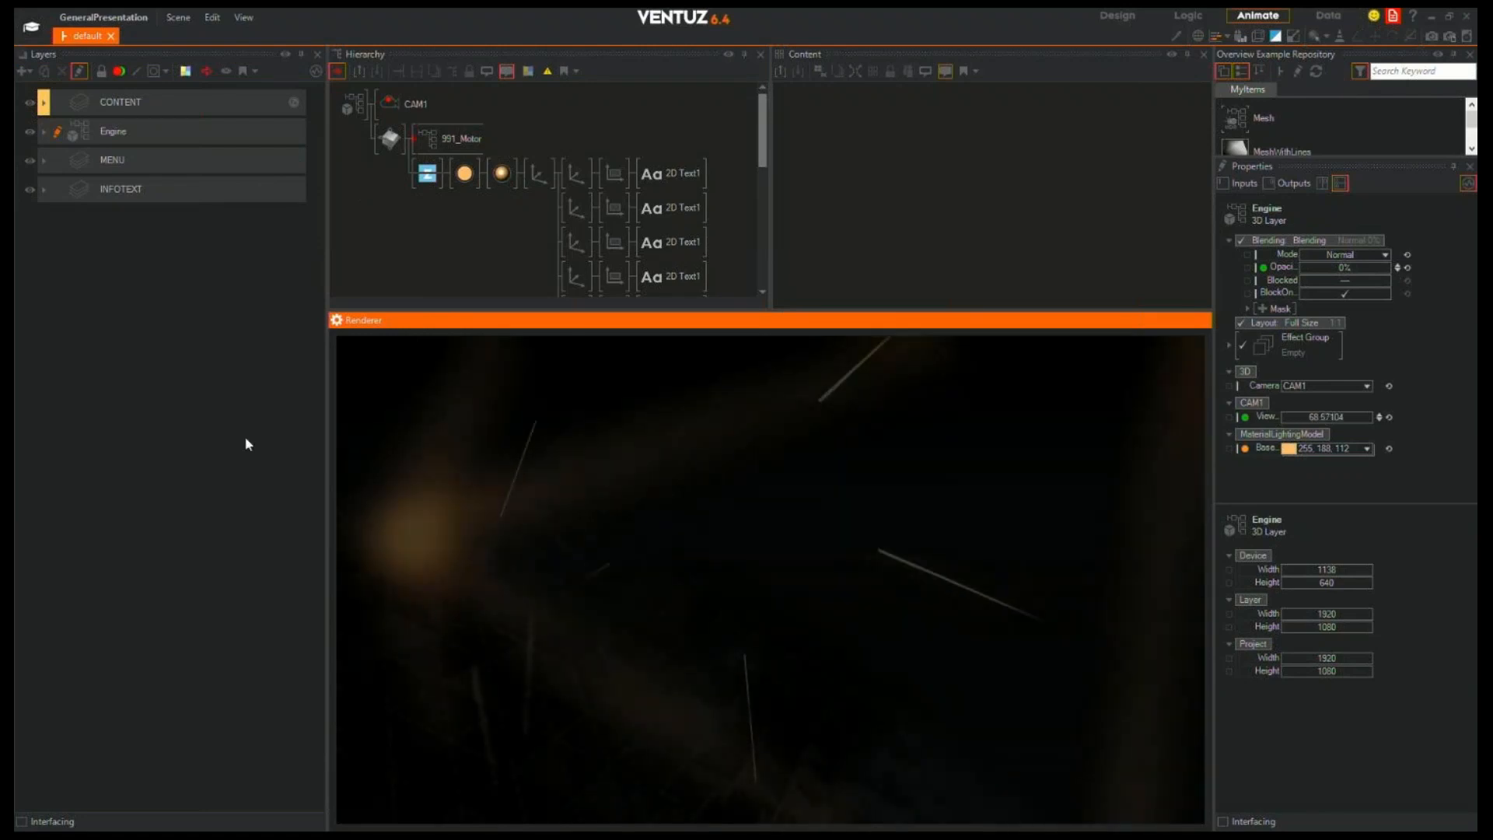
{"action": "left_click", "coordinate": [167, 19]}
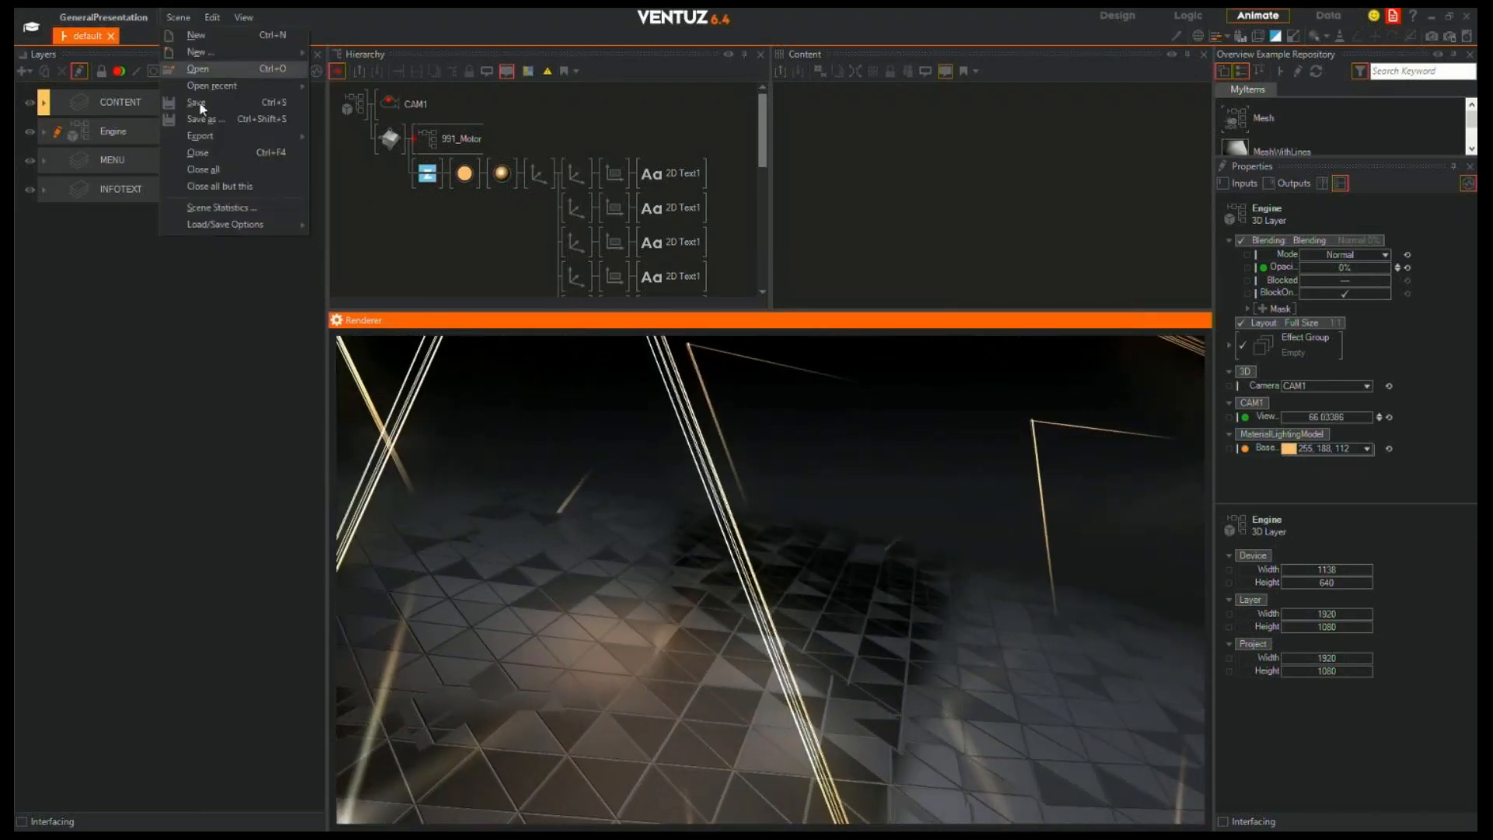
{"action": "left_click", "coordinate": [227, 283]}
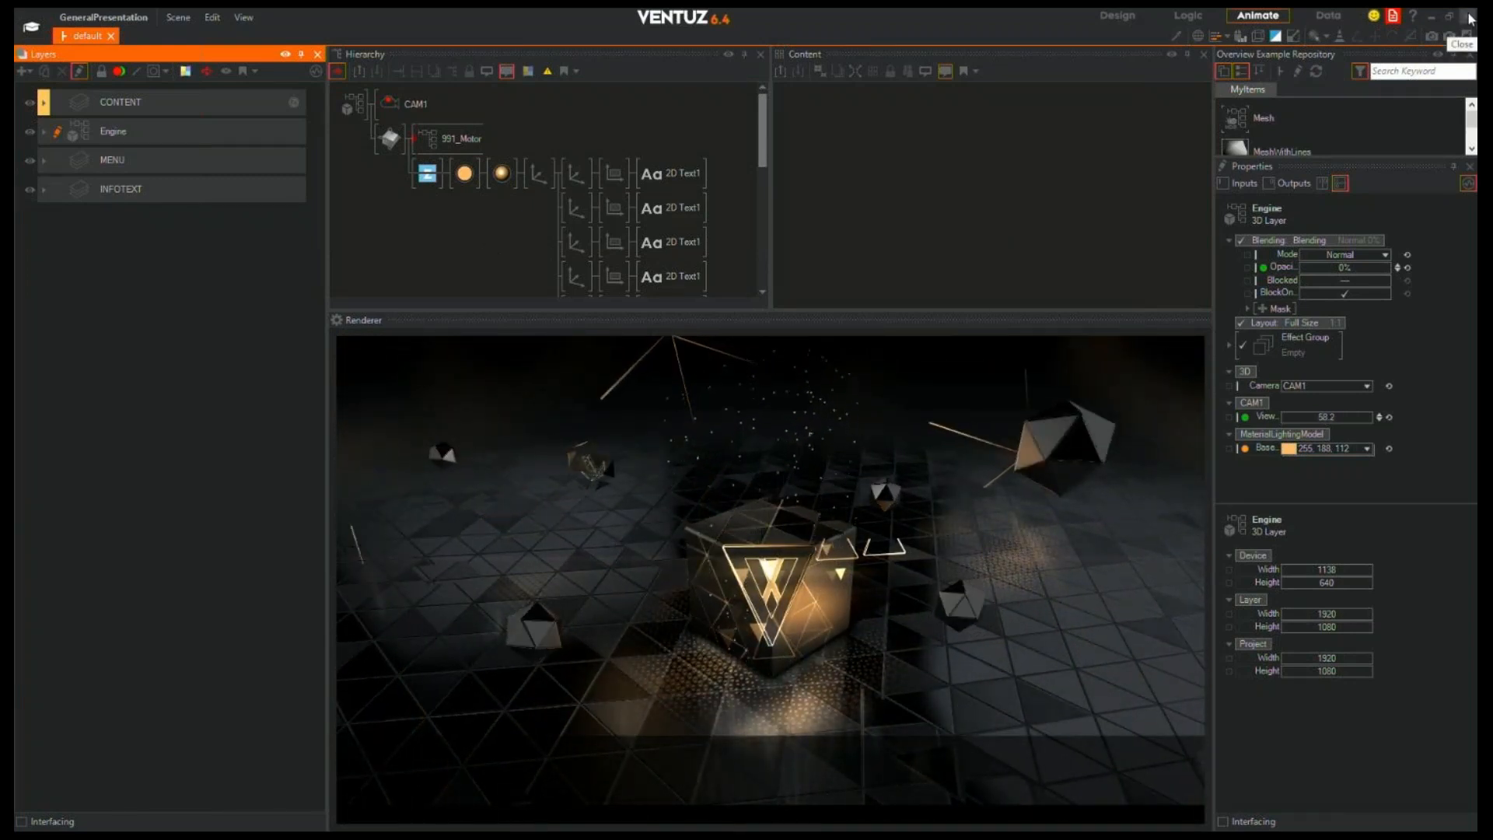
Expand the INFOTEXT layer group, enter its 3D layer and insert a Camera node ahead of the text branch
{"action": "left_click", "coordinate": [225, 158]}
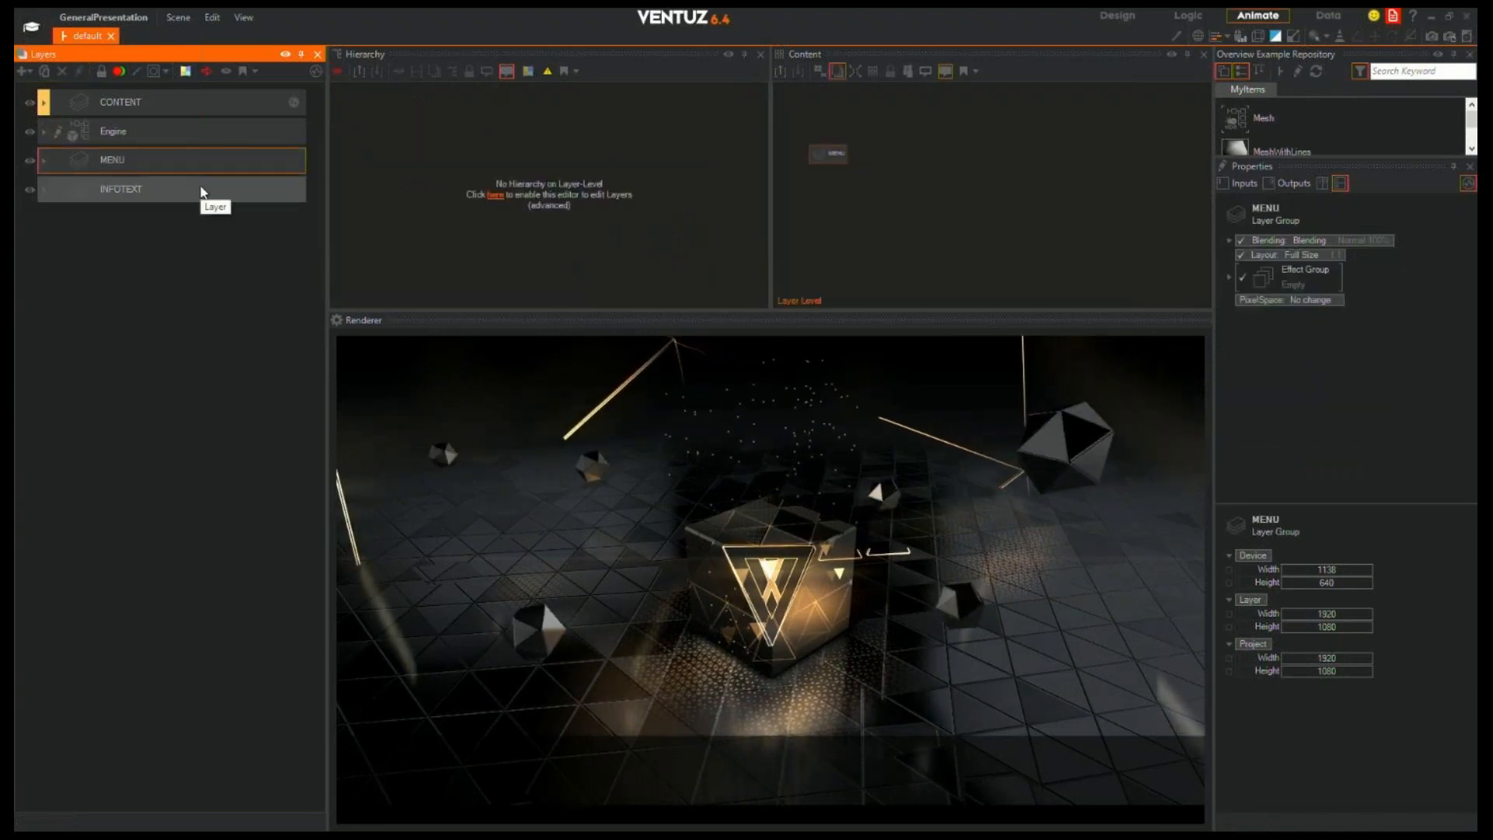
{"action": "left_click", "coordinate": [199, 187]}
{"action": "double_click", "coordinate": [201, 186]}
{"action": "left_click", "coordinate": [200, 325]}
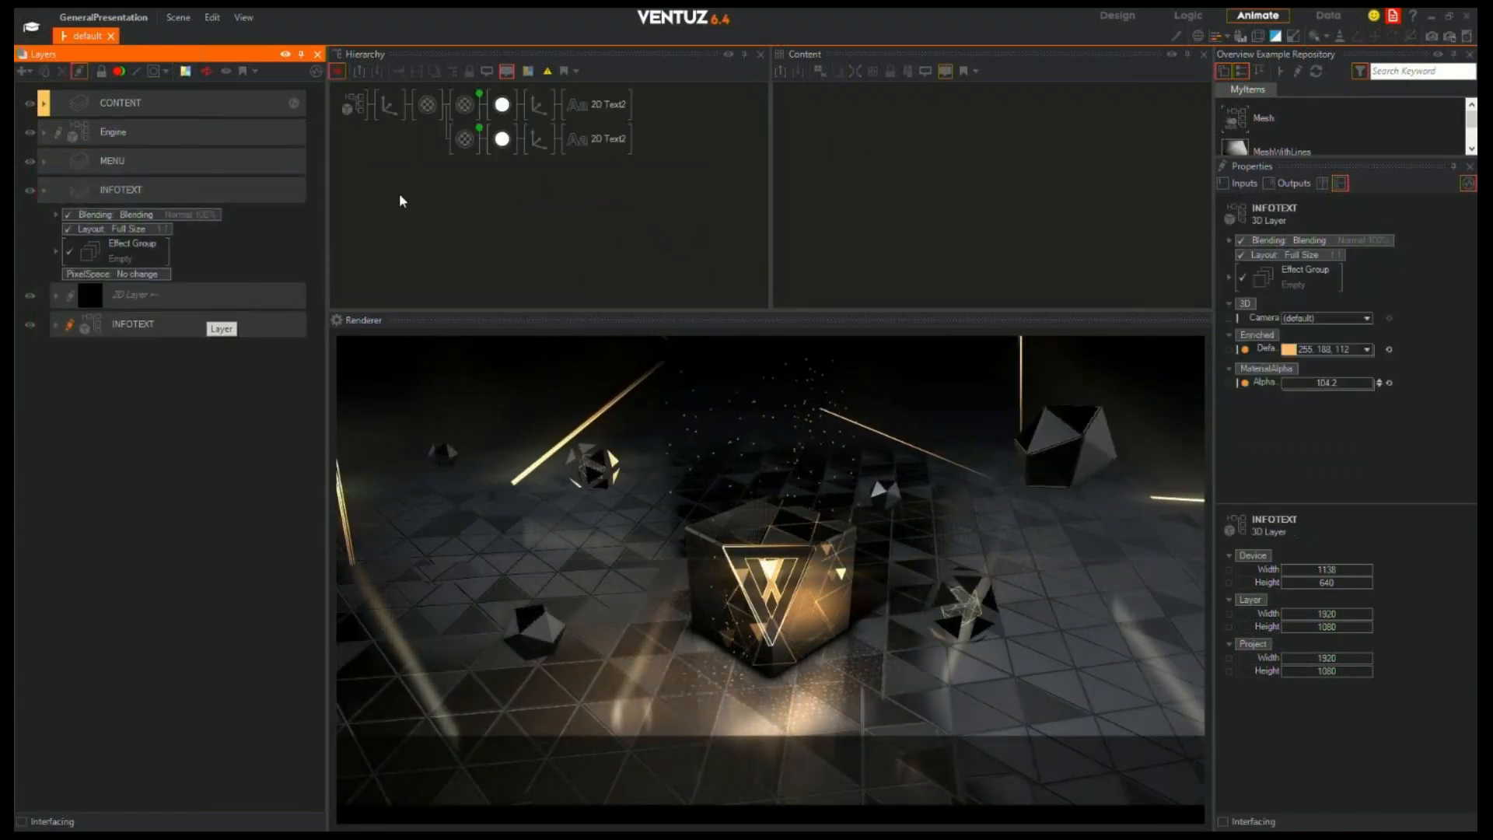
{"action": "type", "text": "cam"}
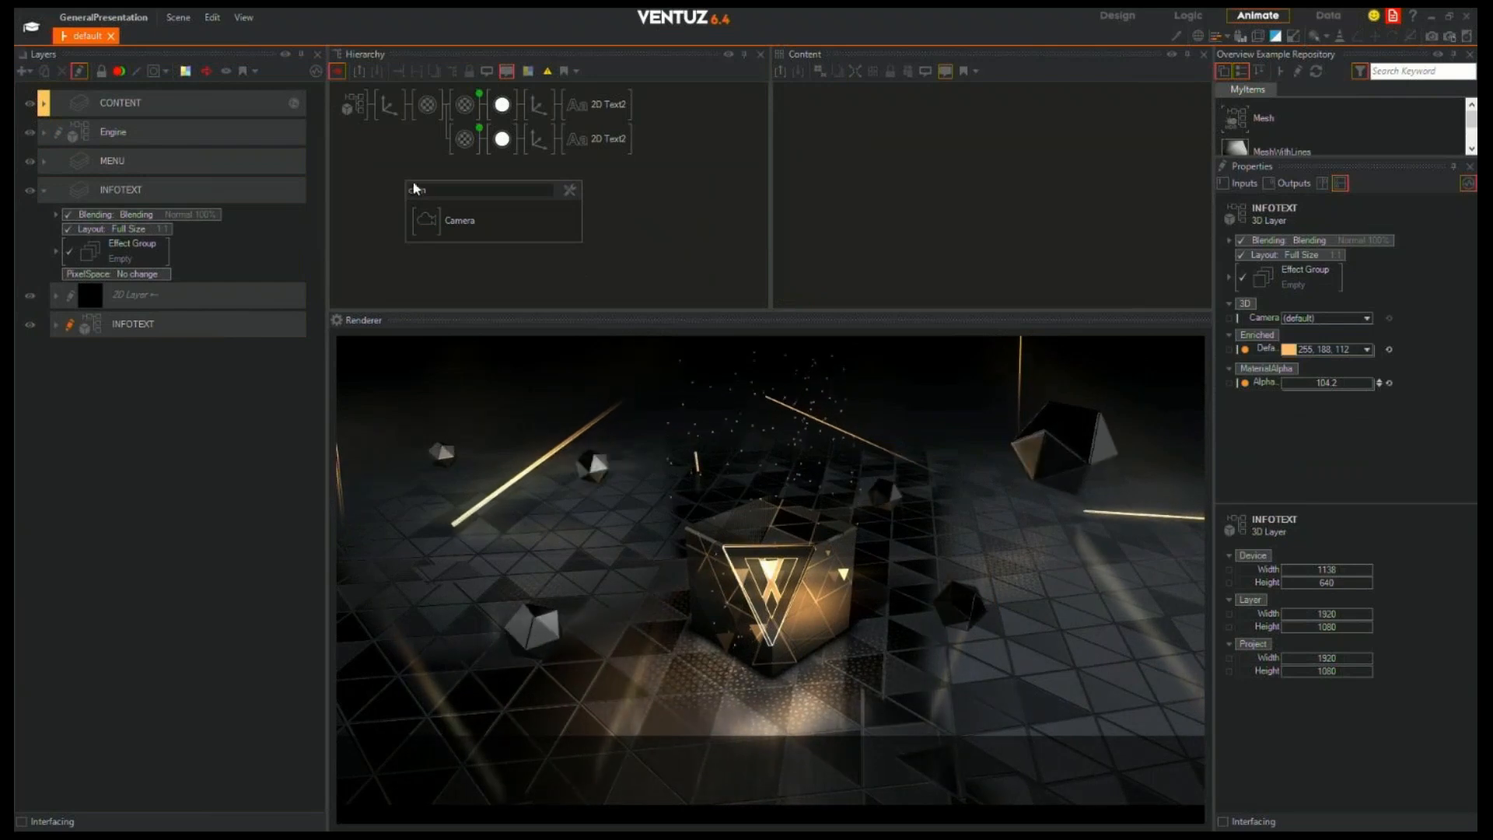
{"action": "left_click_drag", "start_coordinate": [426, 218], "coordinate": [400, 104]}
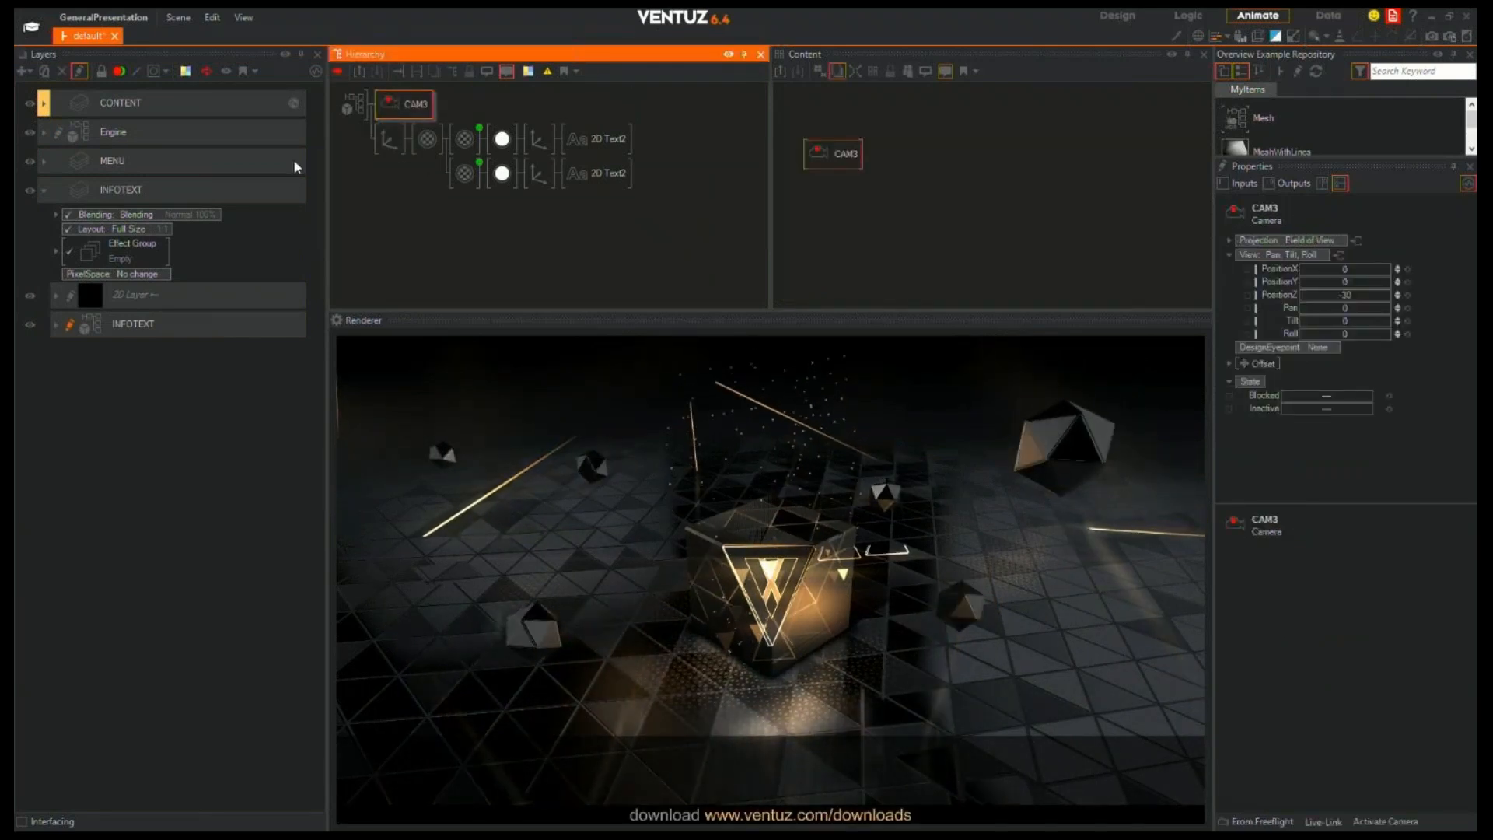
Enter the MENU group's 3D layer, insert a Camera node ahead of the COLOR node and collapse the group
{"action": "double_click", "coordinate": [99, 155]}
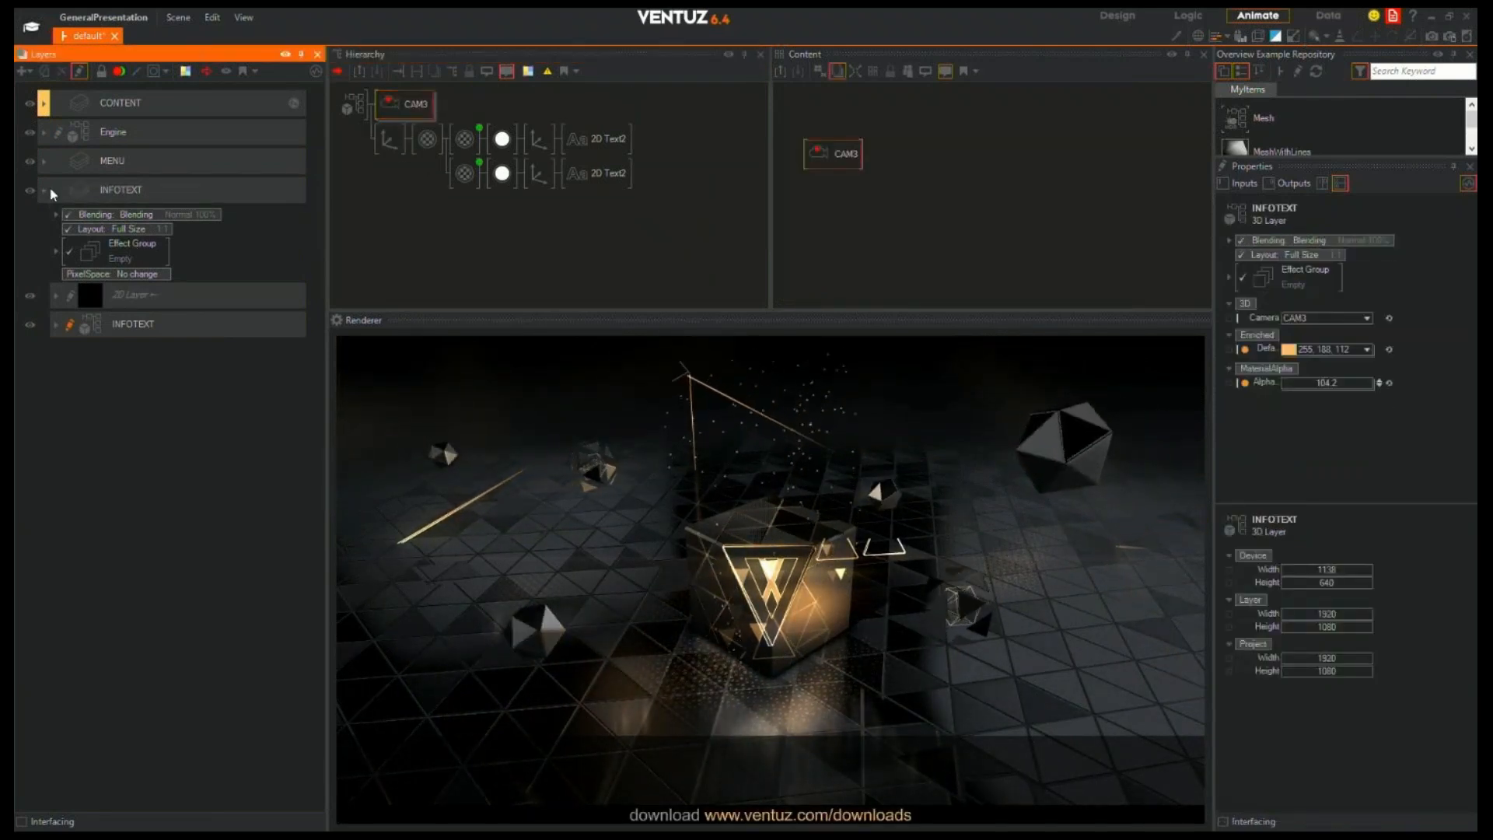
{"action": "left_click", "coordinate": [160, 295]}
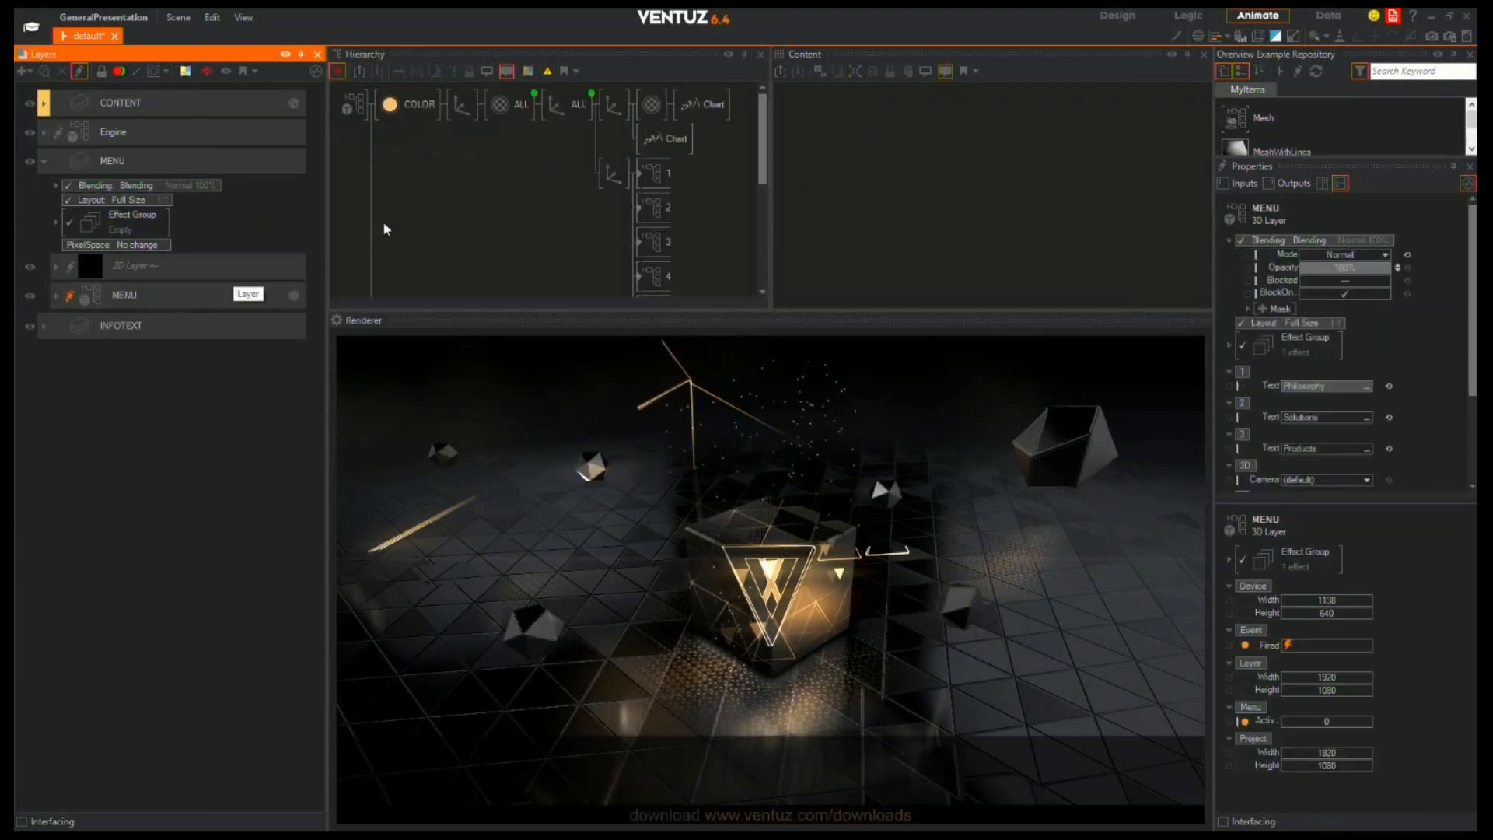
{"action": "double_click", "coordinate": [426, 195]}
{"action": "type", "text": "cam"}
{"action": "key", "text": "Return"}
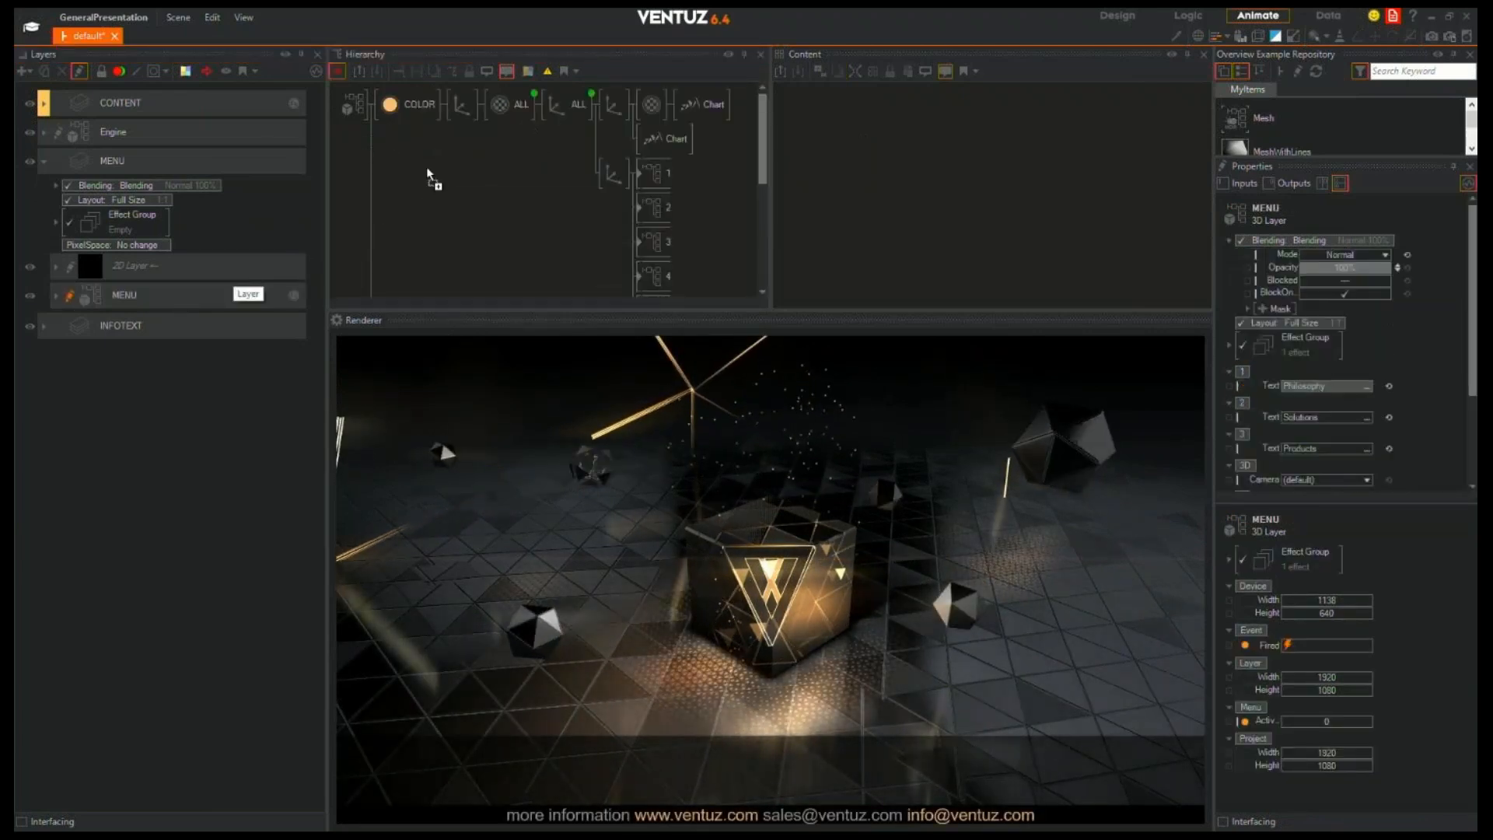
{"action": "left_click", "coordinate": [394, 98]}
{"action": "double_click", "coordinate": [109, 161]}
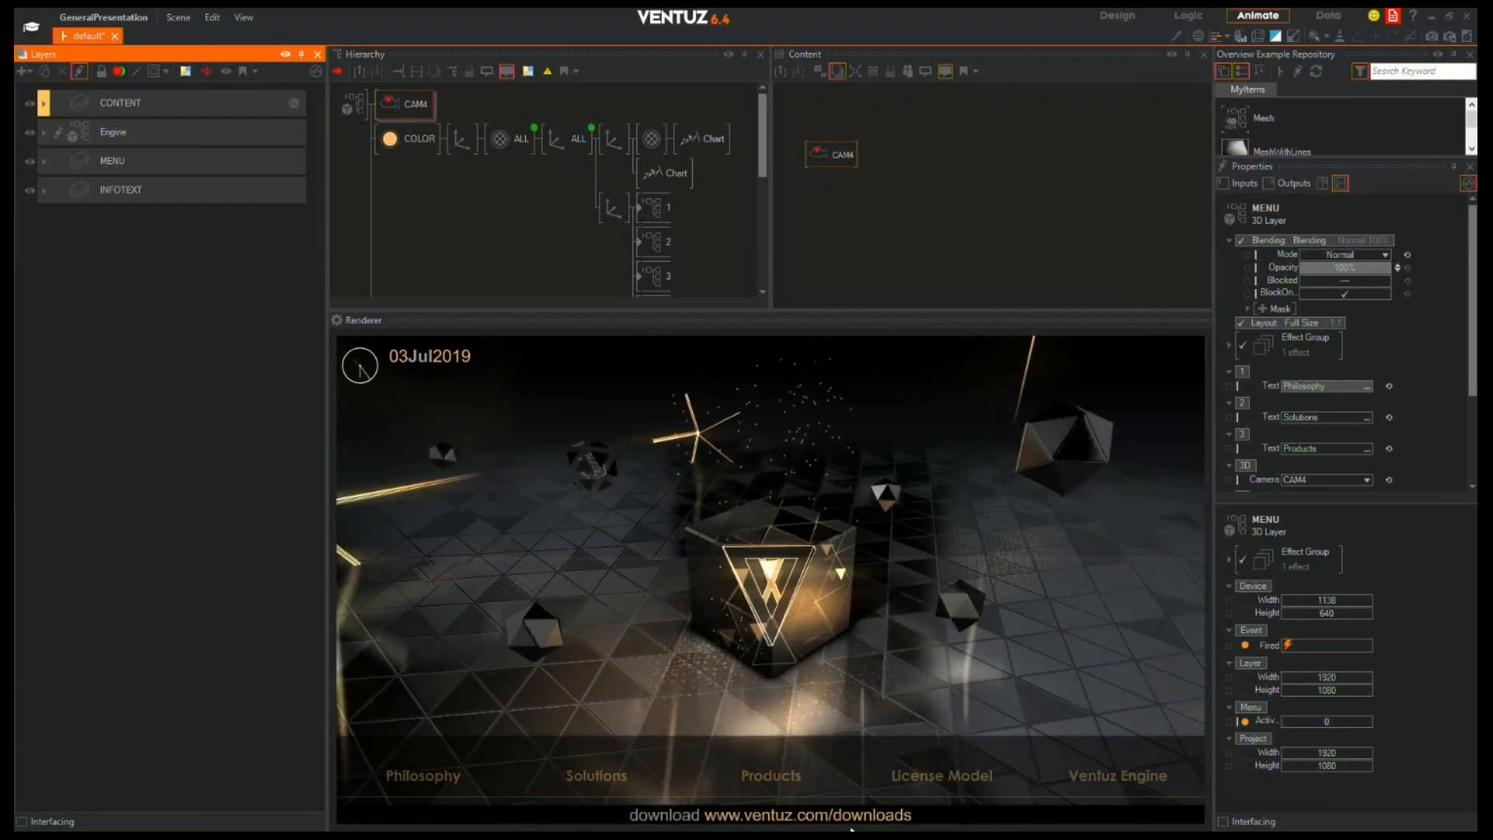
Switch to the Ventuz Configuration Editor, place it over the designer and view its list of available machines
{"action": "left_click", "coordinate": [851, 830]}
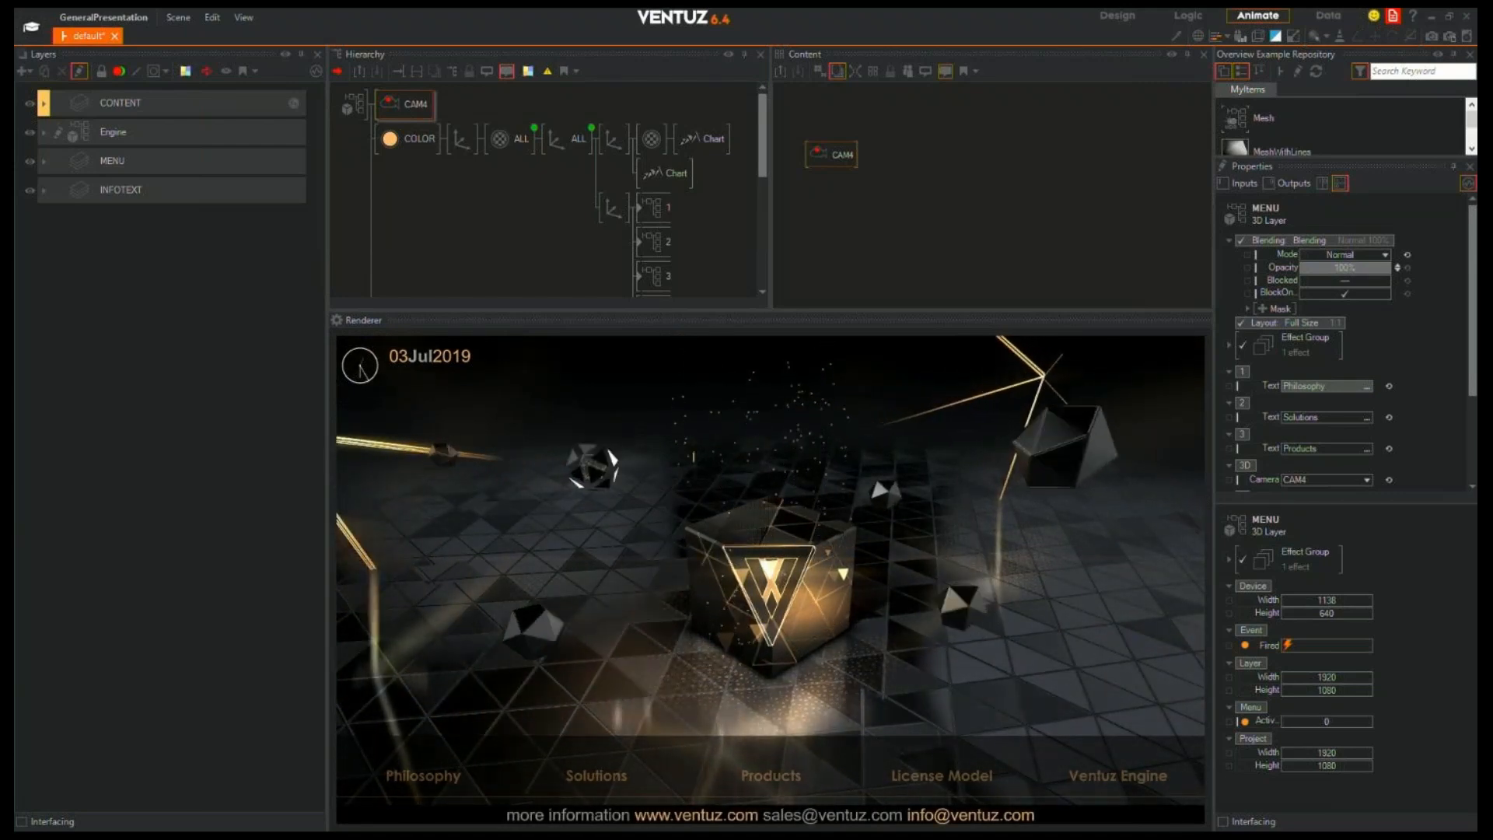
{"action": "left_click_drag", "start_coordinate": [15, 334], "coordinate": [676, 203]}
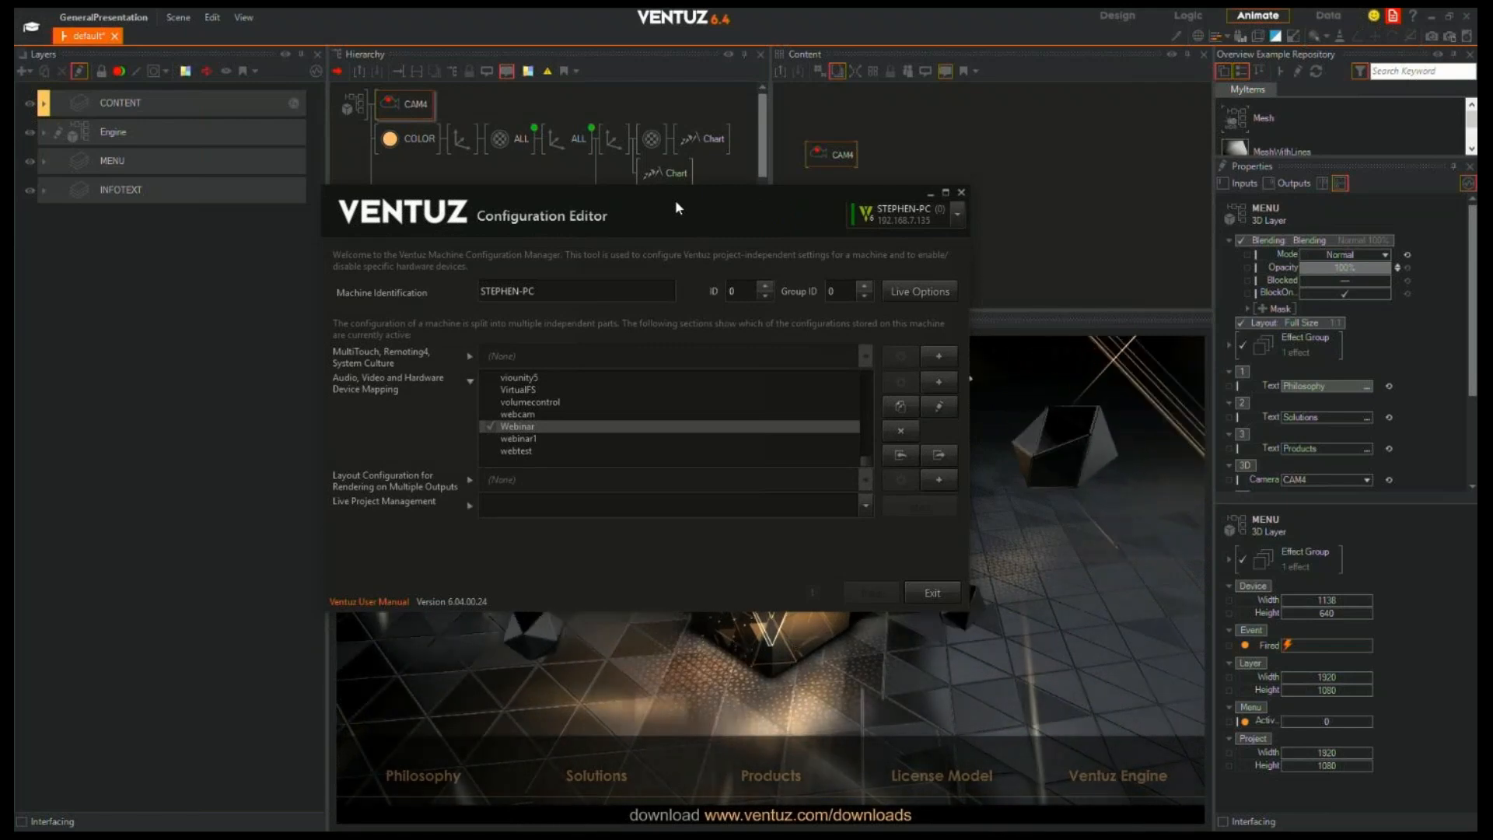
{"action": "left_click", "coordinate": [894, 218]}
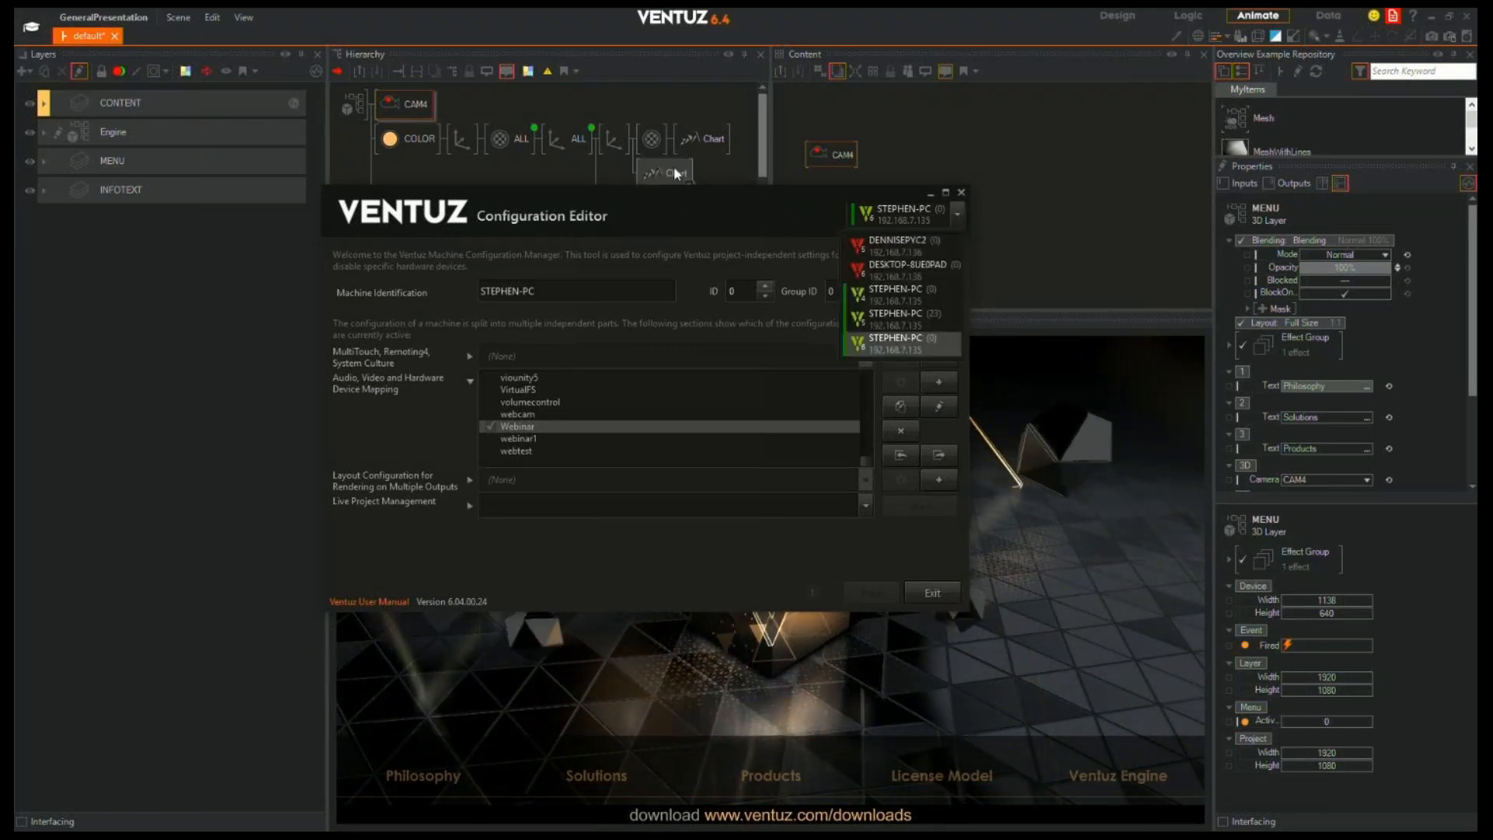
{"action": "left_click", "coordinate": [673, 207]}
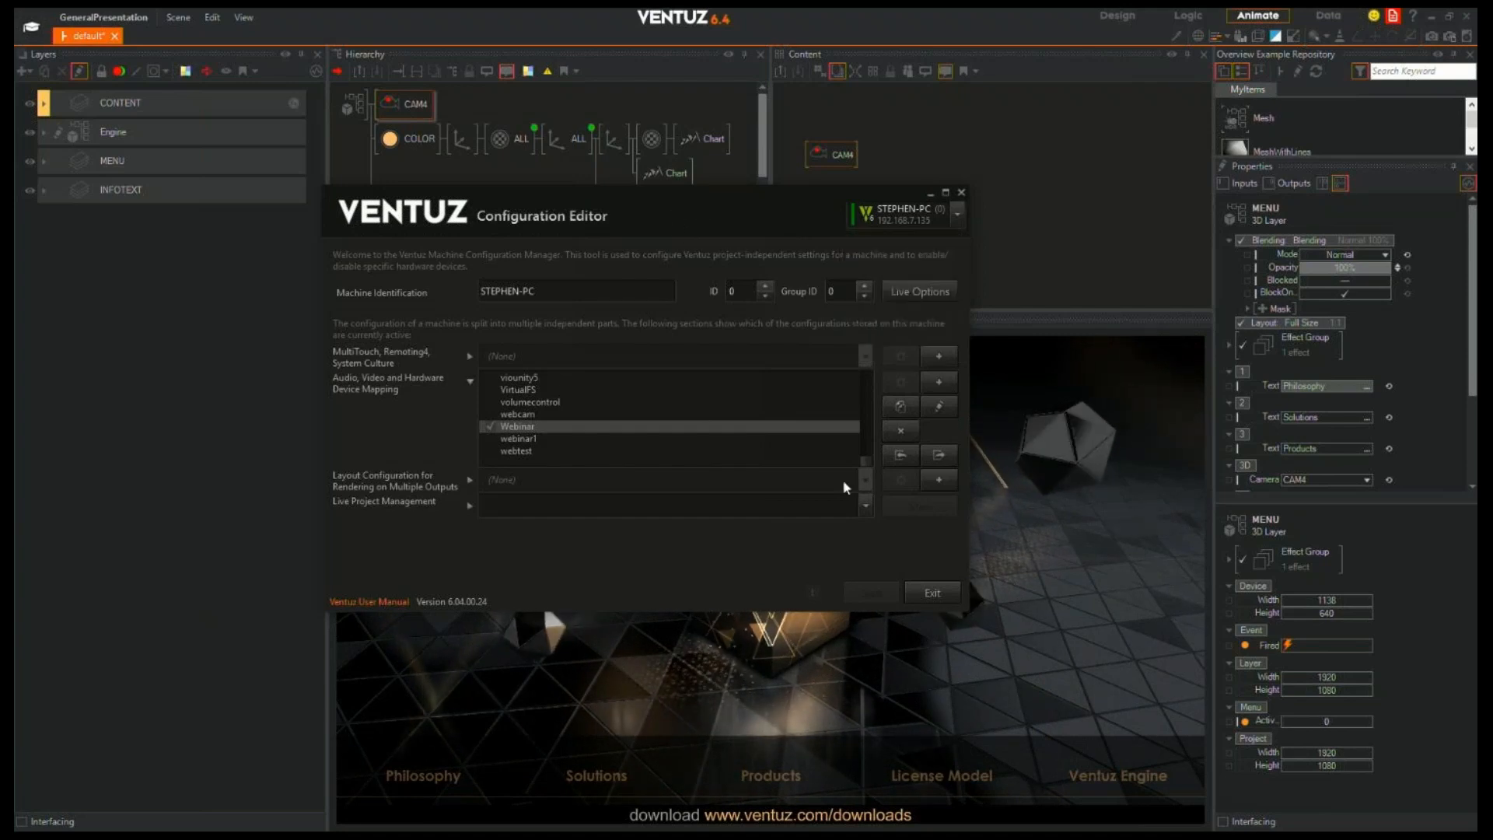
Create a new layout configuration for rendering on multiple outputs named "render setup webinar"
{"action": "left_click", "coordinate": [939, 478]}
{"action": "left_click", "coordinate": [677, 382]}
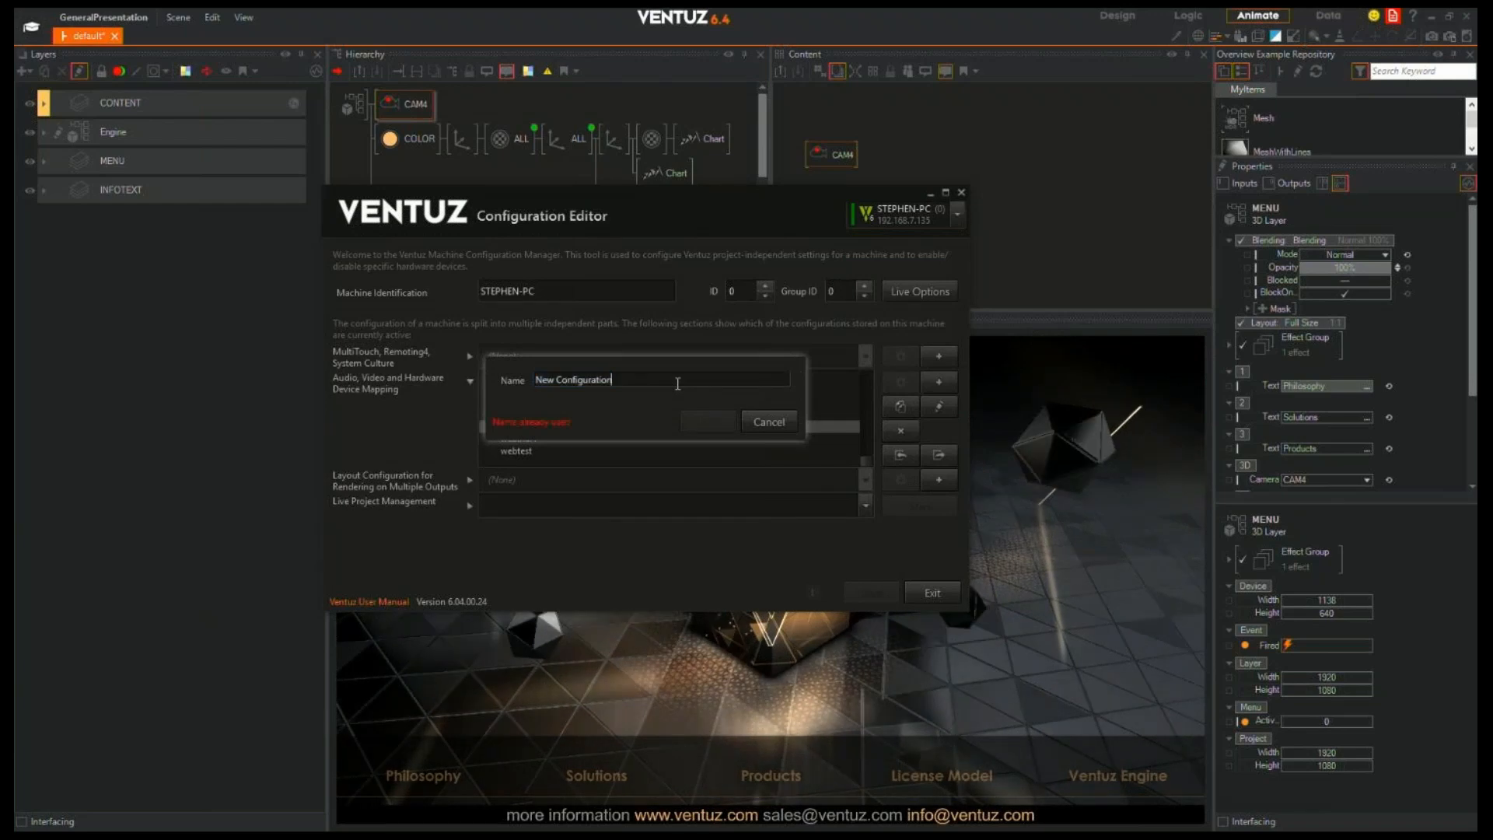
{"action": "triple_click", "coordinate": [609, 381]}
{"action": "type", "text": "reb"}
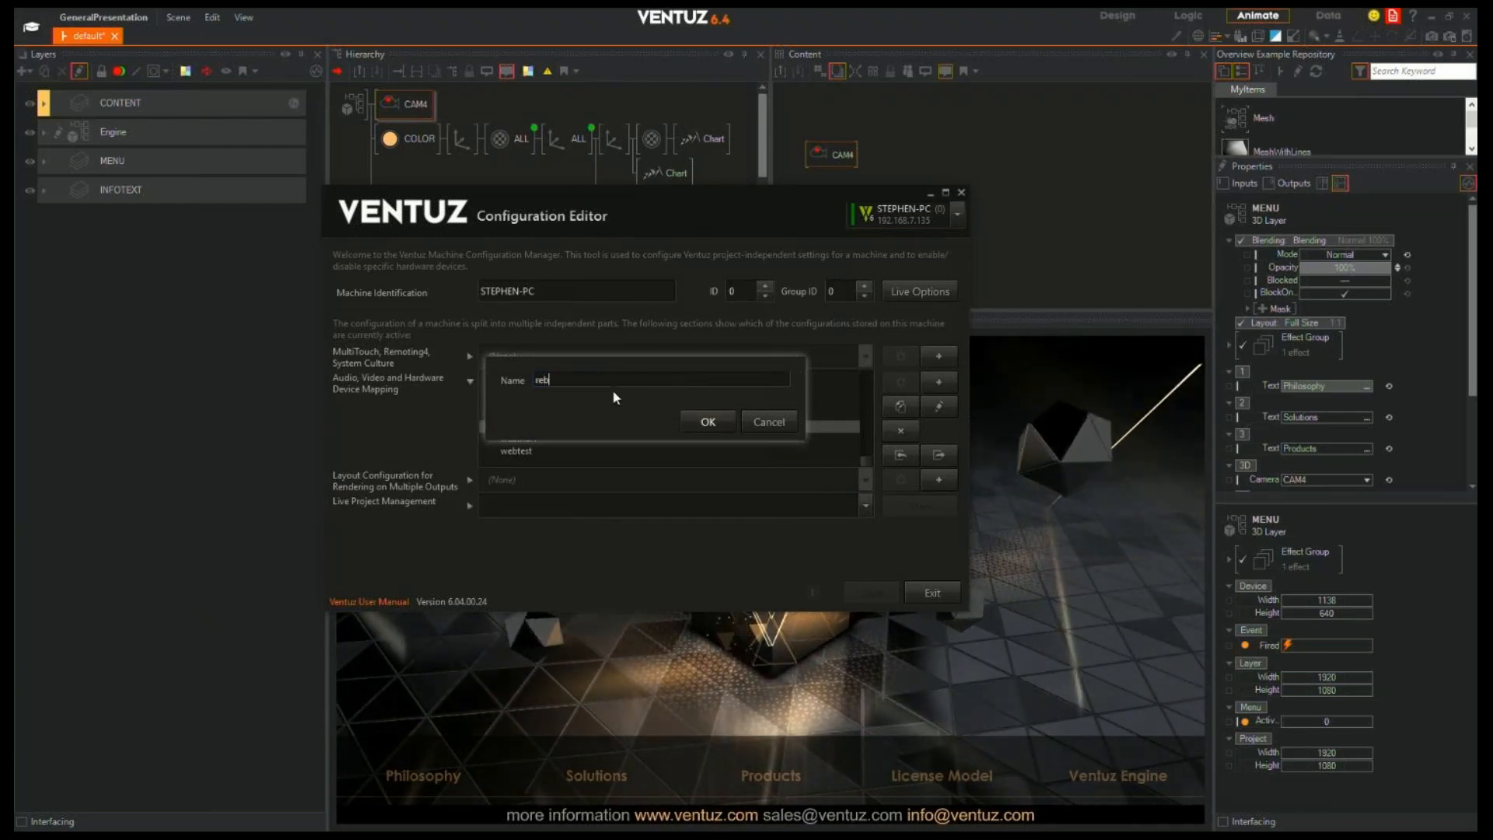
{"action": "type", "text": "nde"}
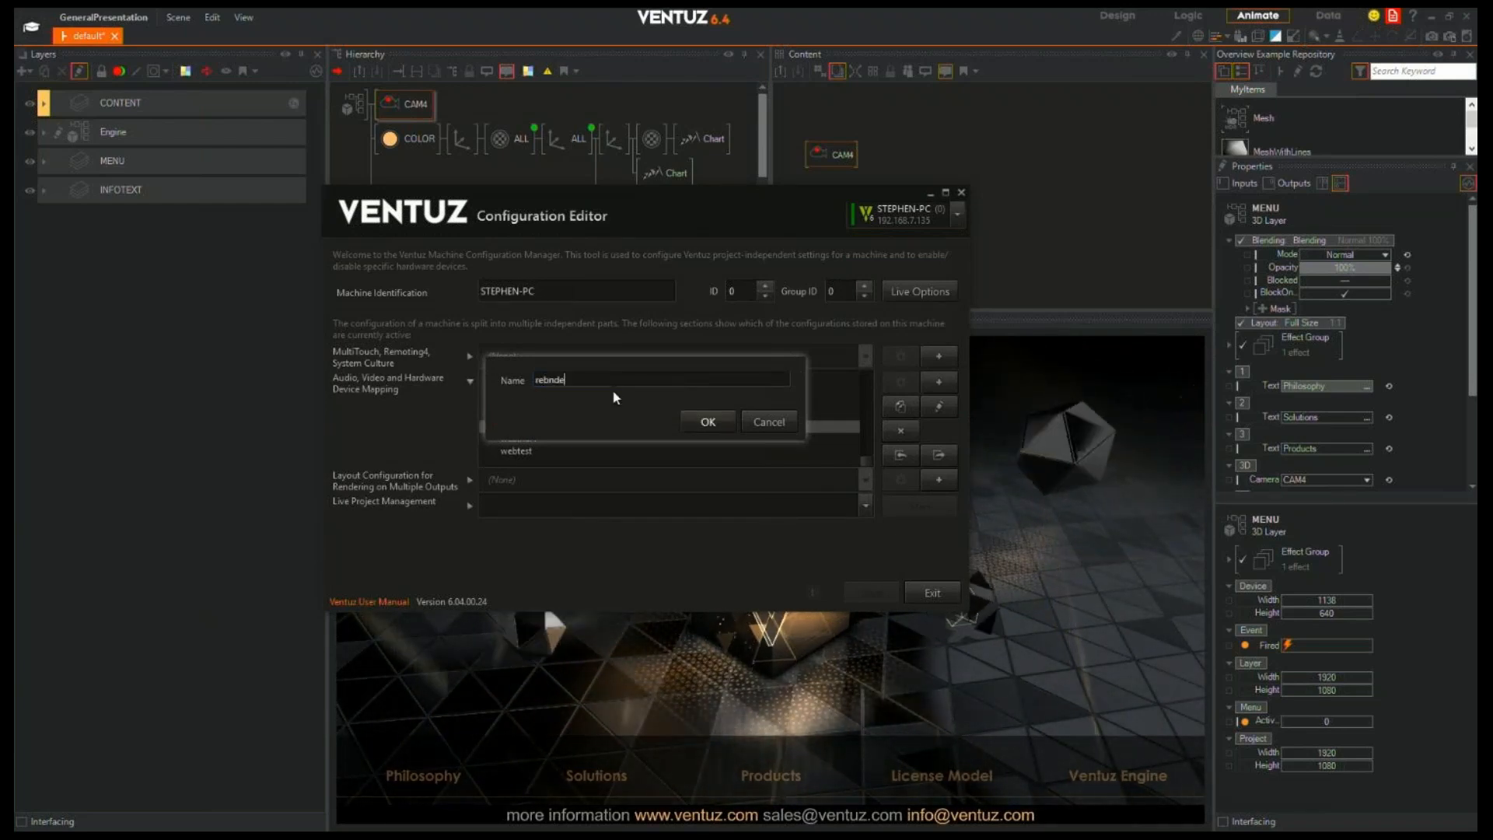
{"action": "type", "text": "nder"}
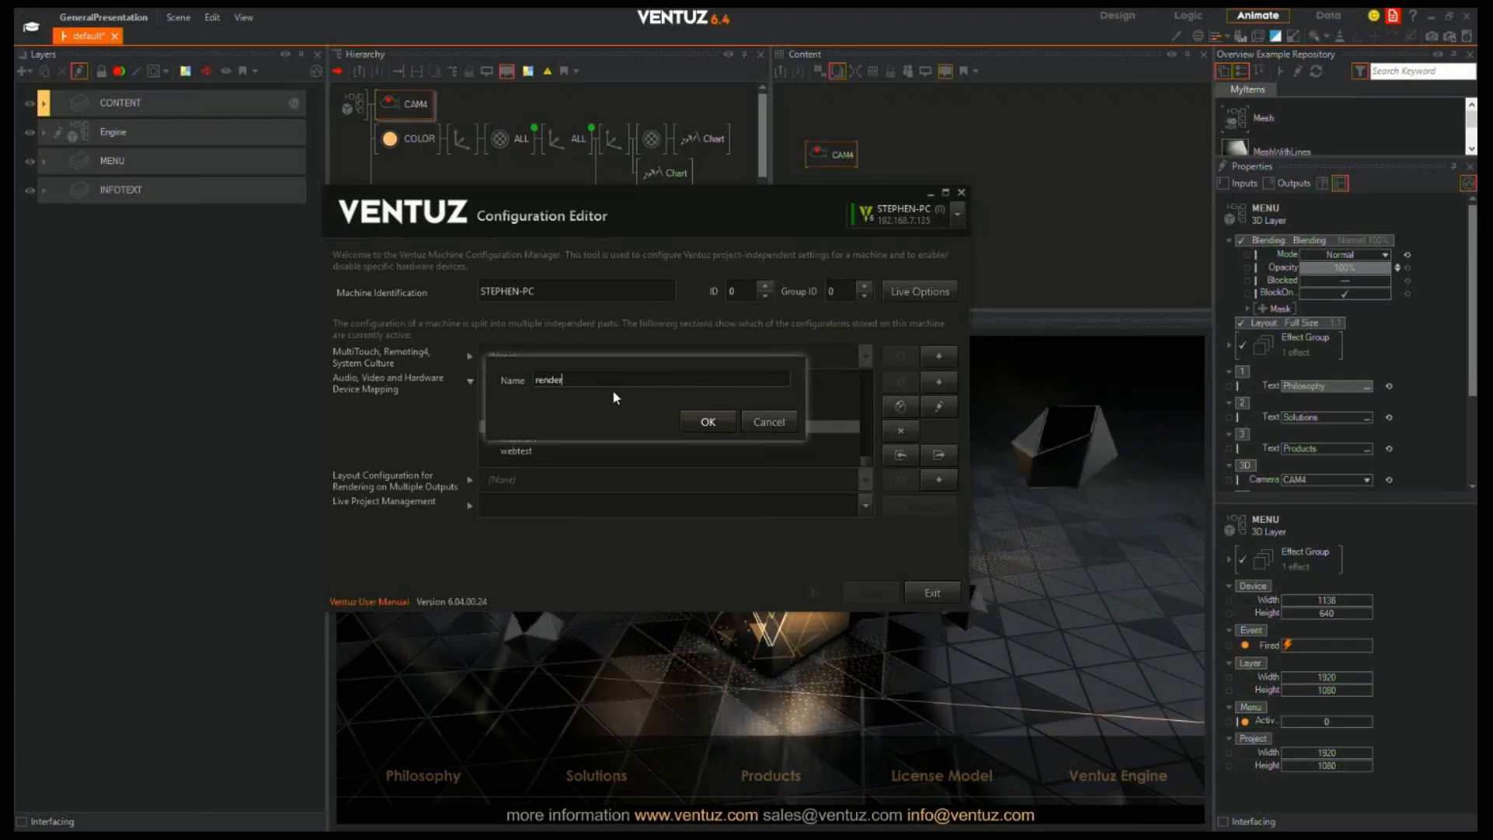
{"action": "type", "text": " setup webinar"}
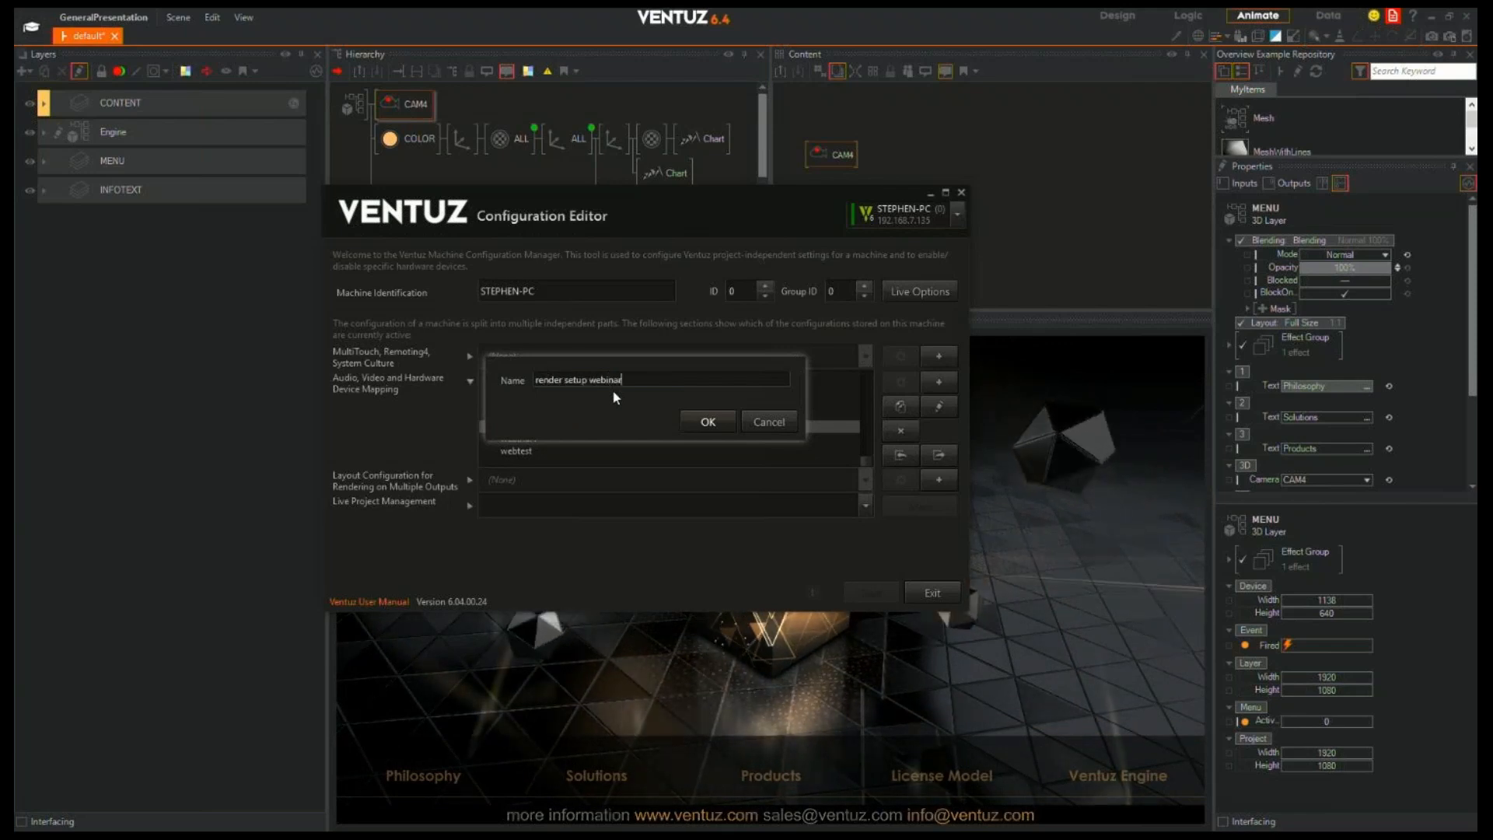
{"action": "left_click", "coordinate": [699, 421]}
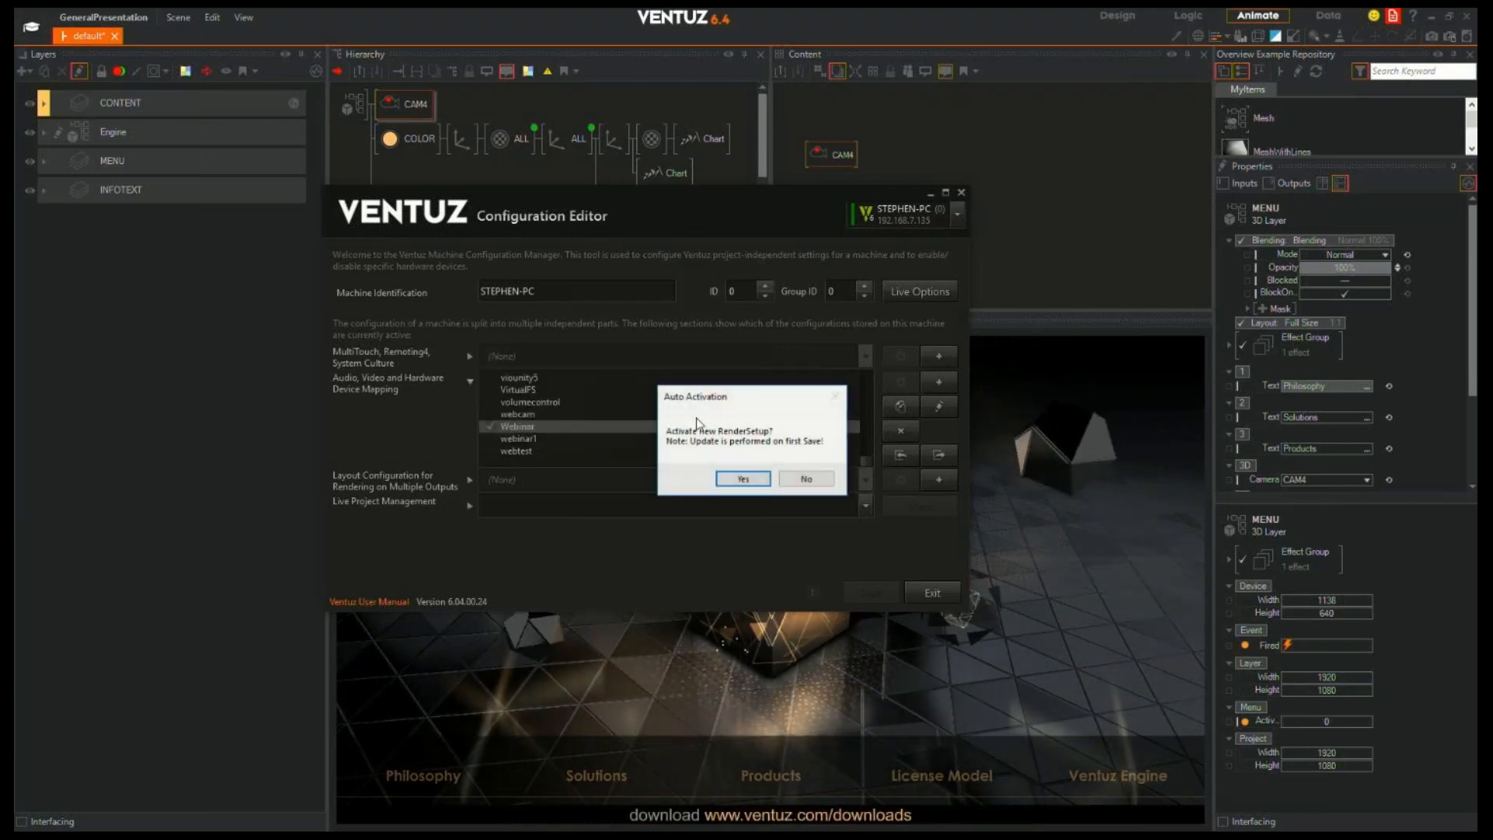
Activate the new render setup and accept its creation with machine ID 1
{"action": "left_click", "coordinate": [740, 477]}
{"action": "double_click", "coordinate": [647, 423]}
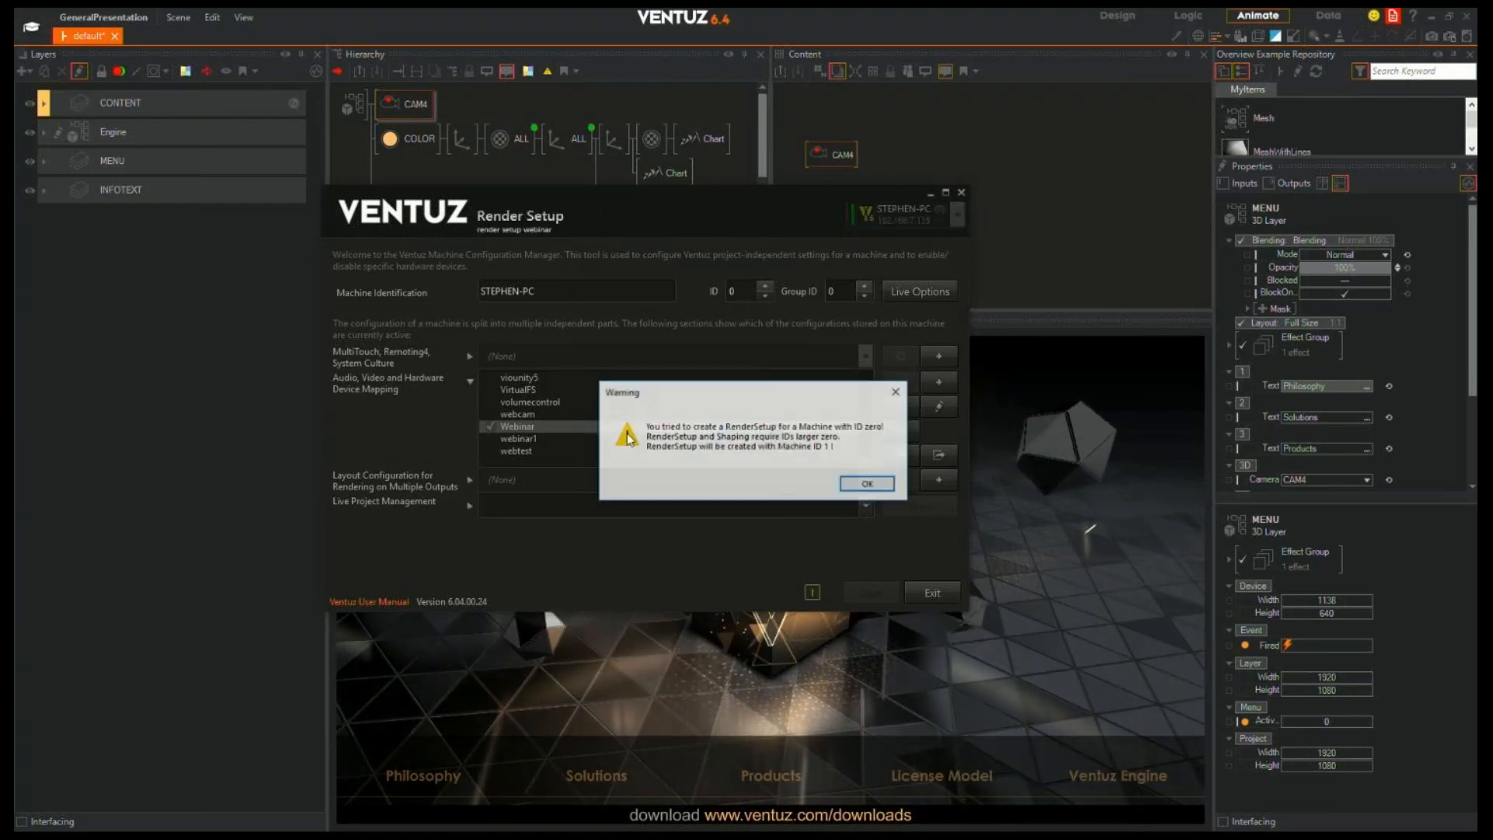
{"action": "left_click", "coordinate": [865, 480]}
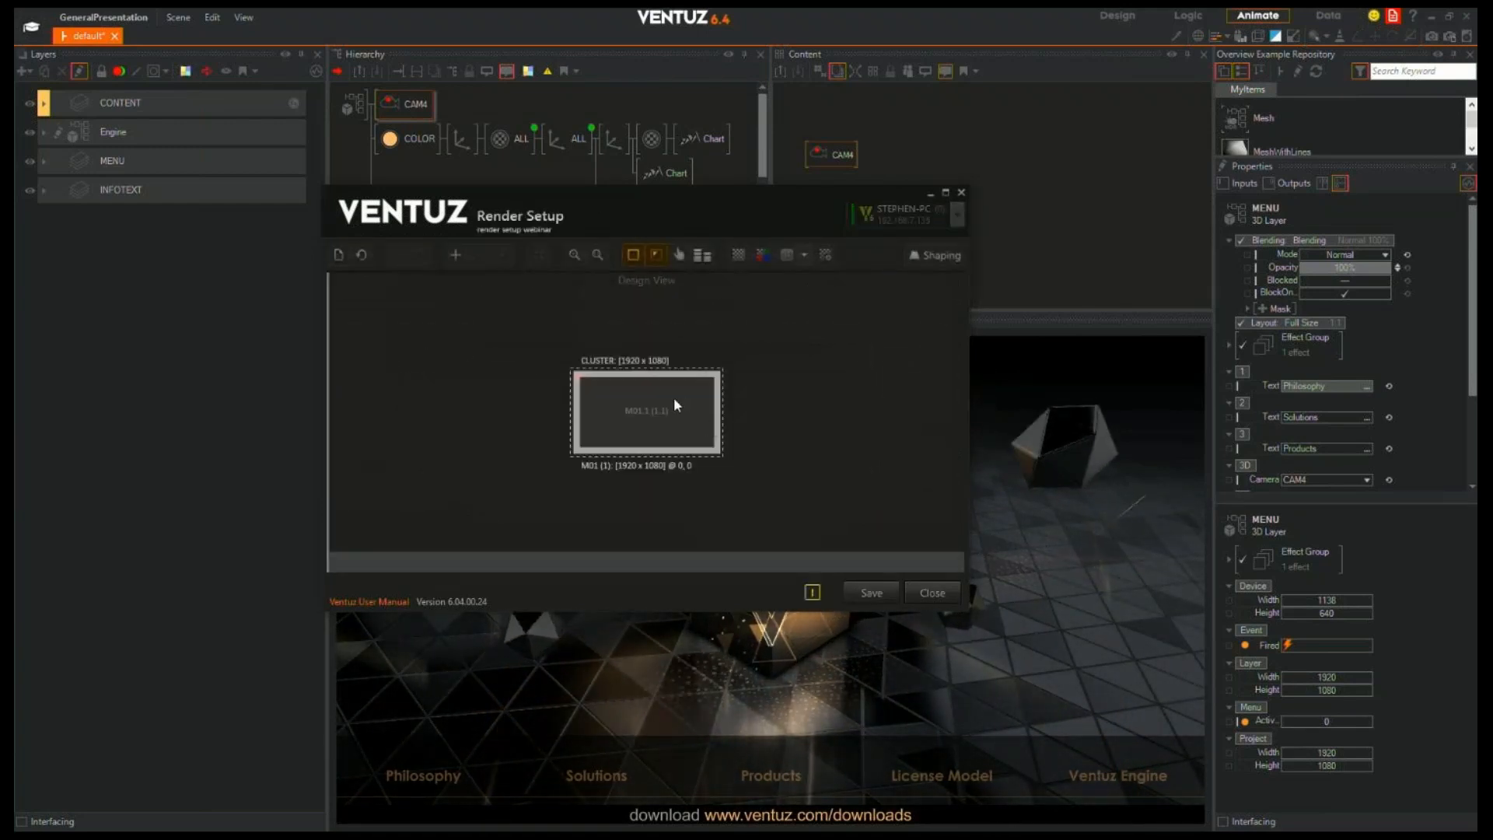
Maximize the Render Setup window and move the single display to about 2830, 1650 in the design view
{"action": "mouse_move", "coordinate": [673, 398]}
{"action": "left_mouse_down"}
{"action": "mouse_move", "coordinate": [622, 394]}
{"action": "mouse_move", "coordinate": [646, 410]}
{"action": "left_mouse_up"}
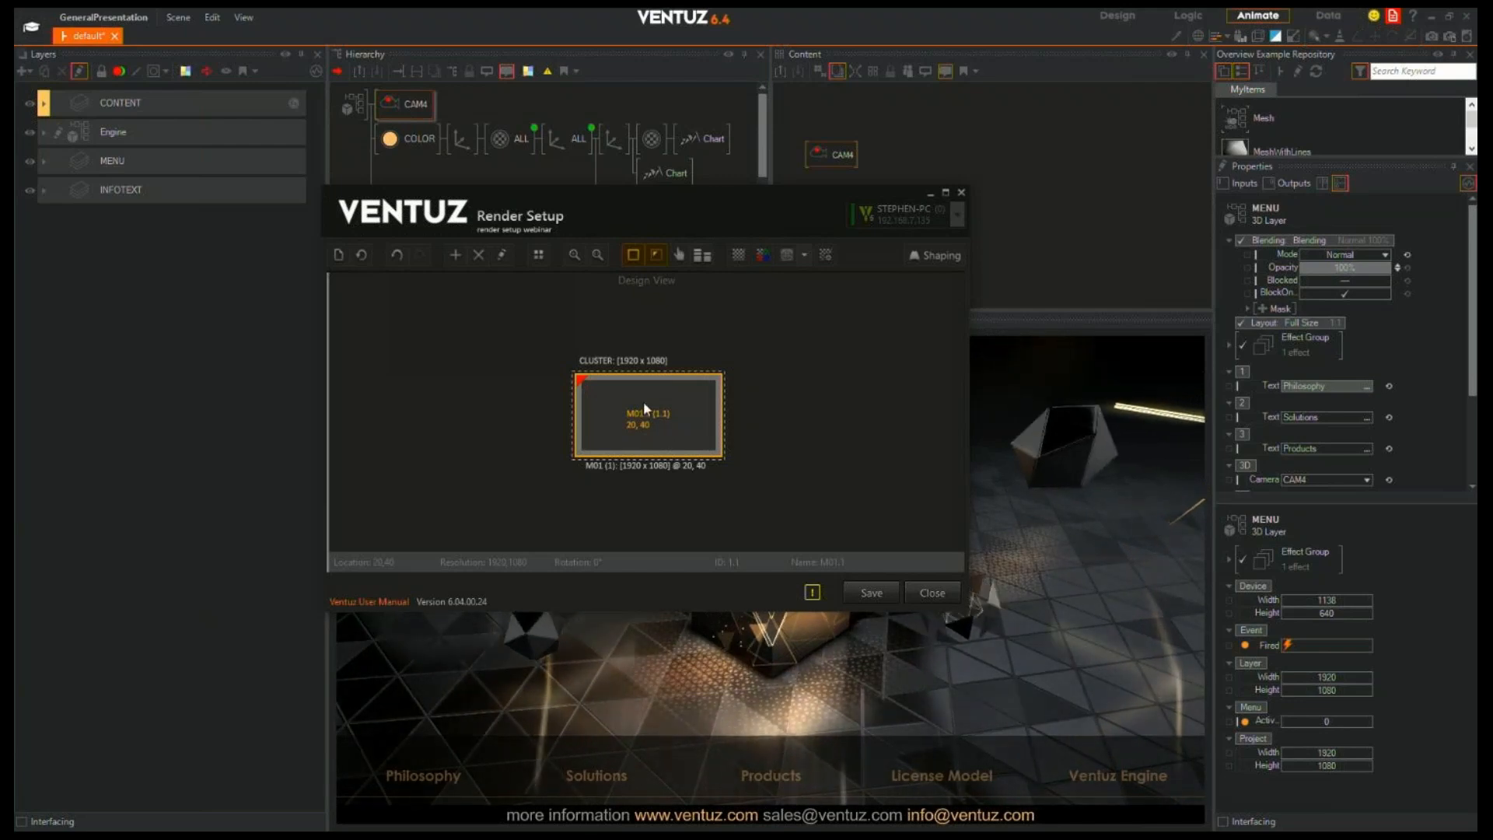
{"action": "double_click", "coordinate": [643, 213]}
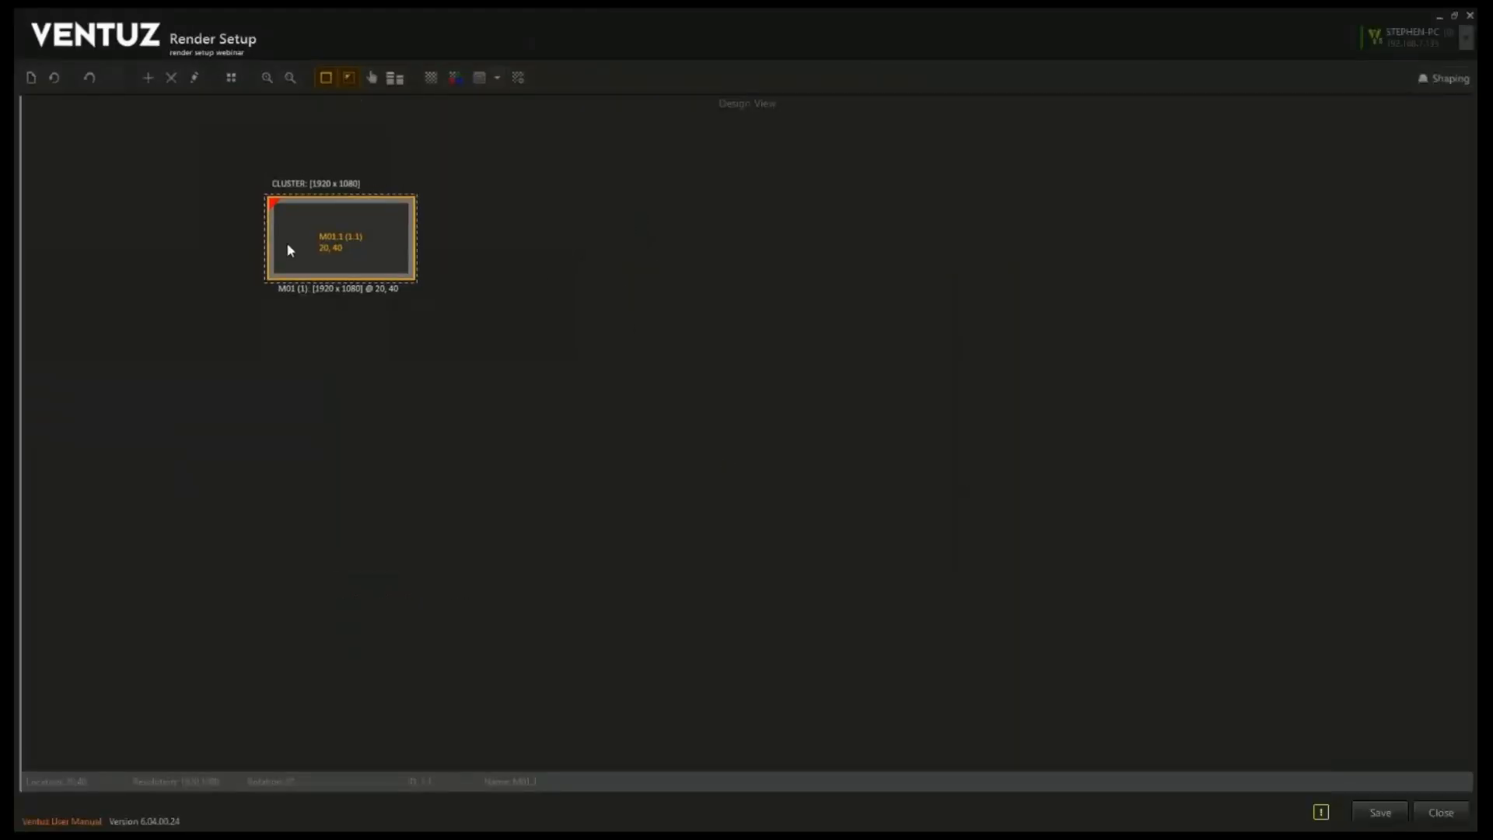
{"action": "left_click_drag", "start_coordinate": [287, 246], "coordinate": [429, 354]}
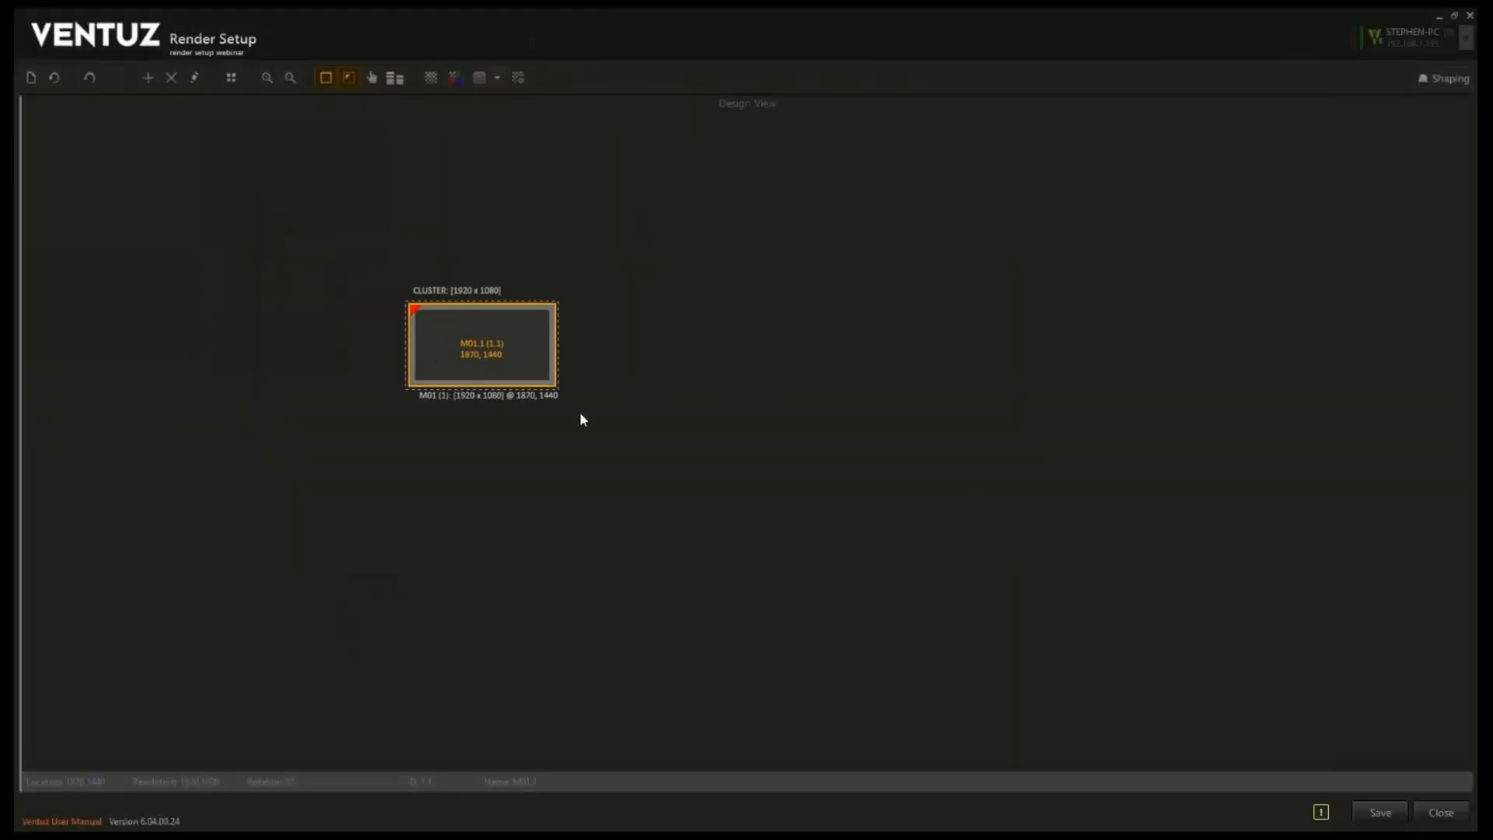
{"action": "left_click_drag", "start_coordinate": [550, 378], "coordinate": [623, 395]}
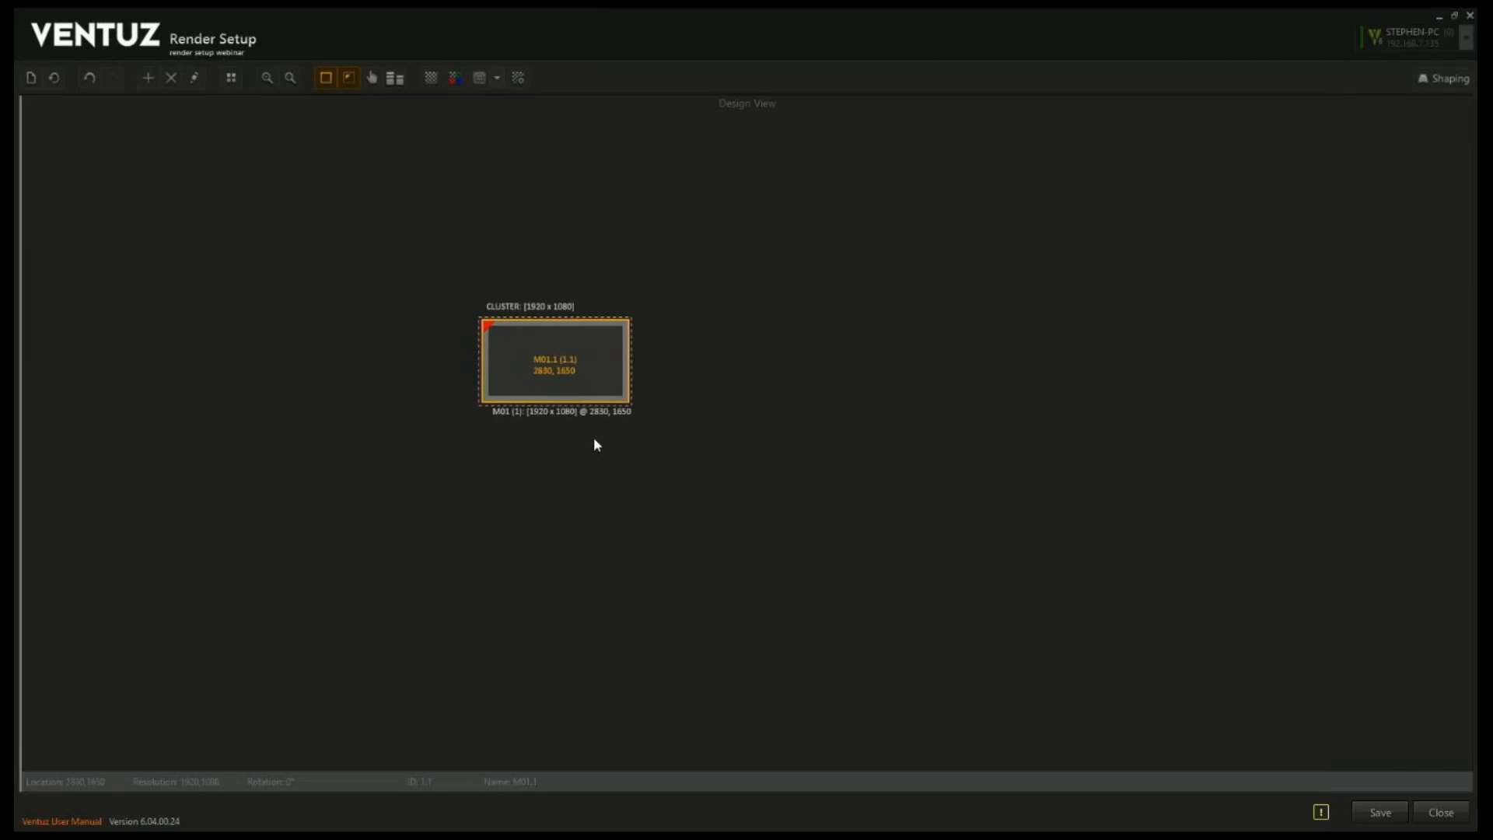
Replace the single display with a cluster of 3 machines, each with 3 x 1 displays at 1920 x 1080
{"action": "key", "text": "Delete"}
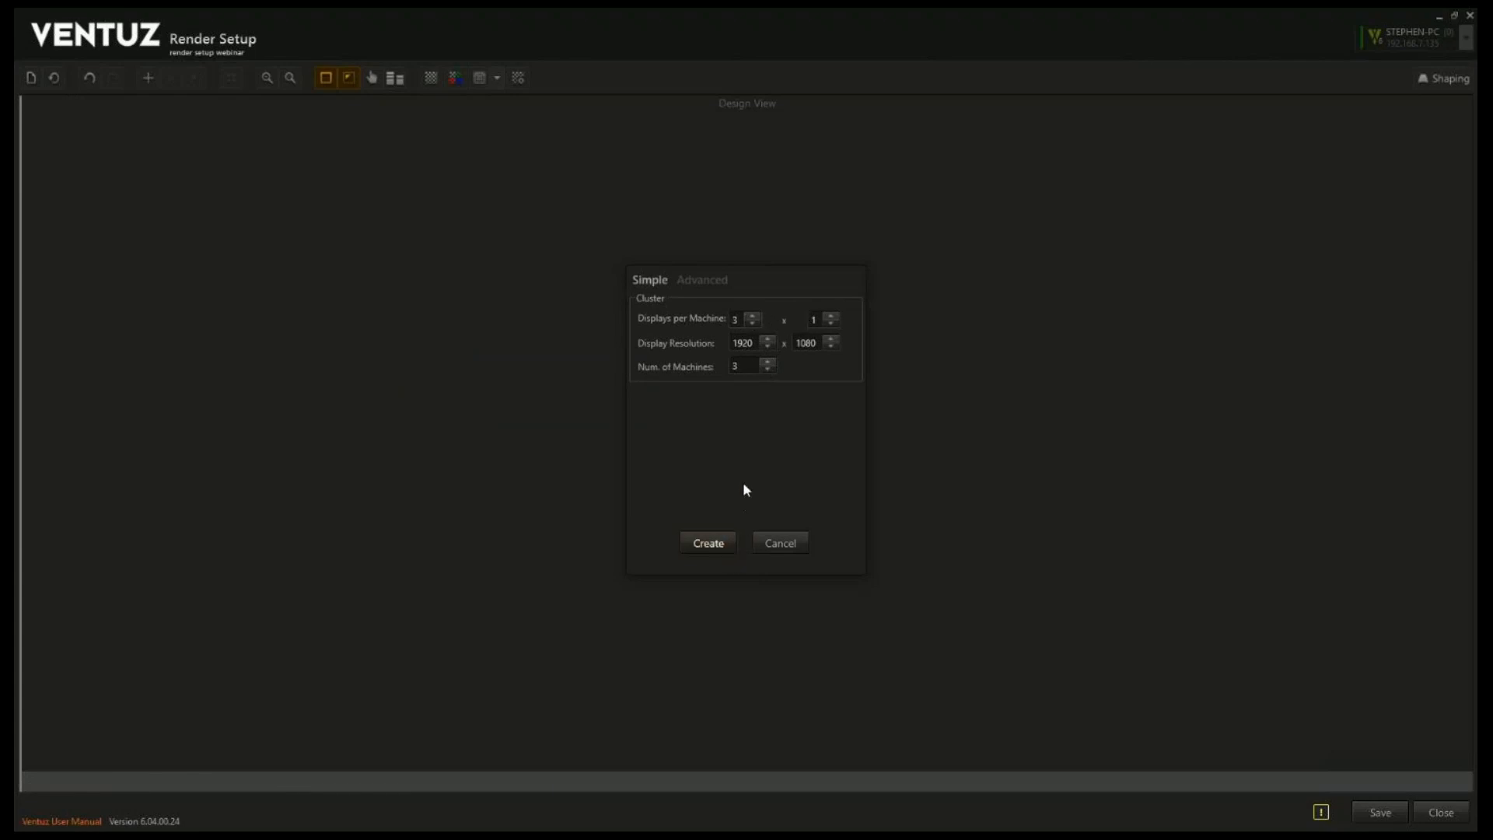
{"action": "left_click", "coordinate": [728, 543]}
Stack the machine rows beneath machine 1, placing machine 2's displays at 0, 1080 and machine 3's at 0, 2160
{"action": "left_click_drag", "start_coordinate": [528, 340], "coordinate": [990, 580]}
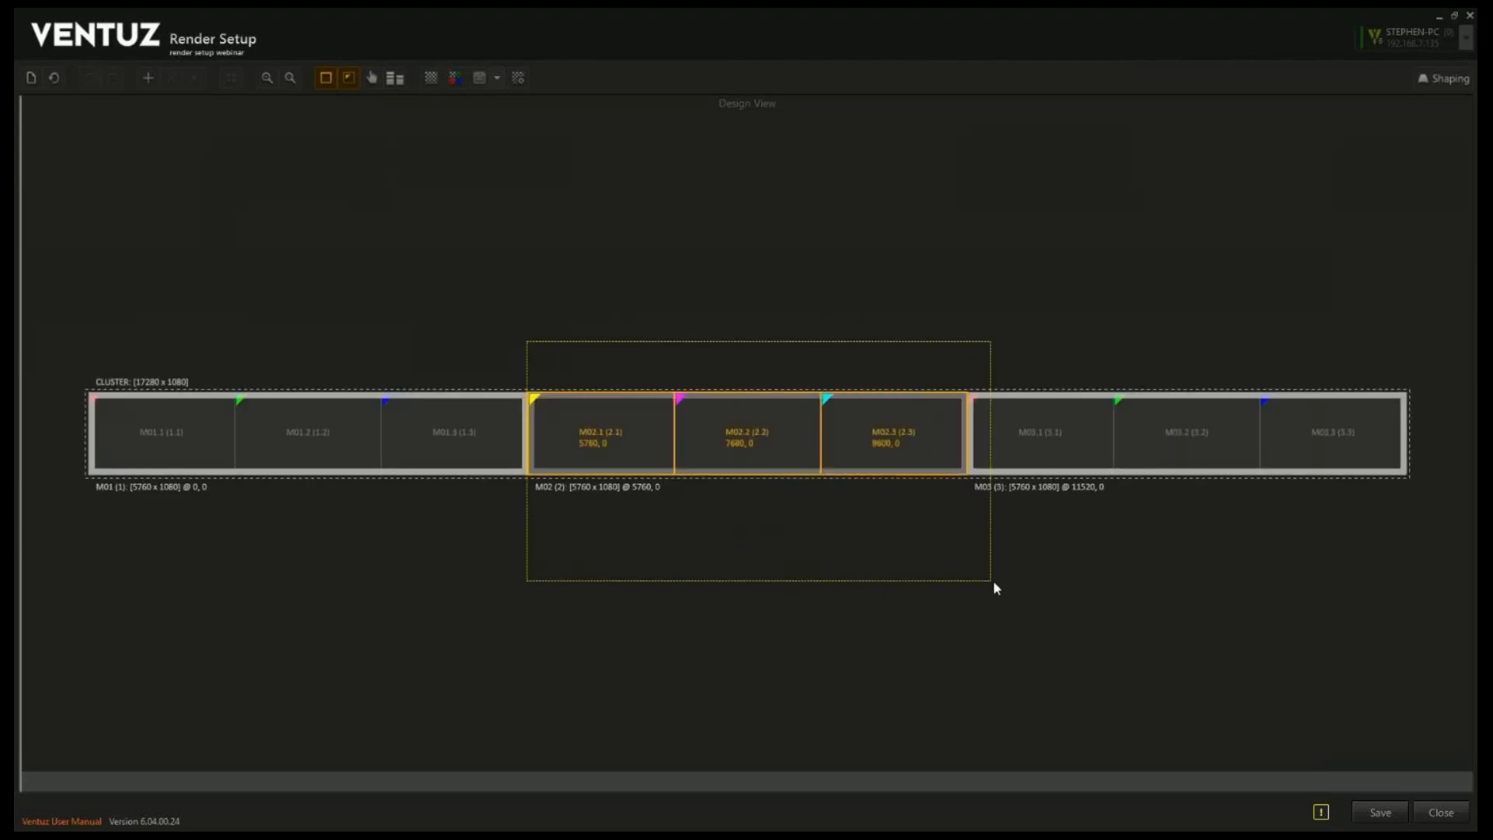
{"action": "left_click_drag", "start_coordinate": [923, 437], "coordinate": [465, 507]}
{"action": "middle_click_drag", "start_coordinate": [709, 632], "coordinate": [897, 611]}
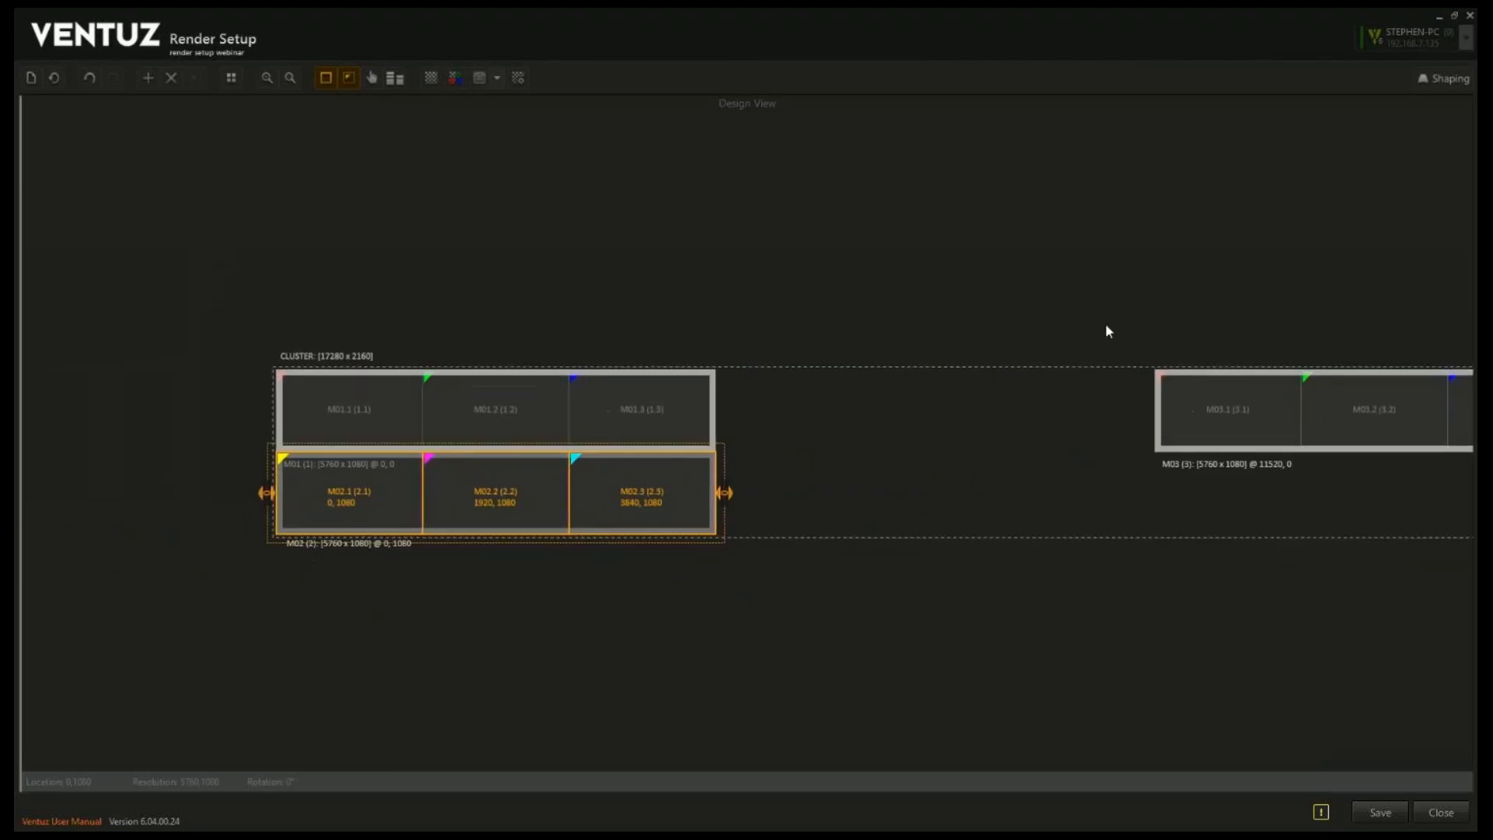
{"action": "left_click_drag", "start_coordinate": [1111, 314], "coordinate": [1472, 533]}
{"action": "middle_click_drag", "start_coordinate": [1285, 646], "coordinate": [1004, 626]}
{"action": "left_click_drag", "start_coordinate": [798, 263], "coordinate": [1338, 515]}
{"action": "left_click_drag", "start_coordinate": [903, 399], "coordinate": [39, 548]}
{"action": "middle_click_drag", "start_coordinate": [498, 684], "coordinate": [943, 703]}
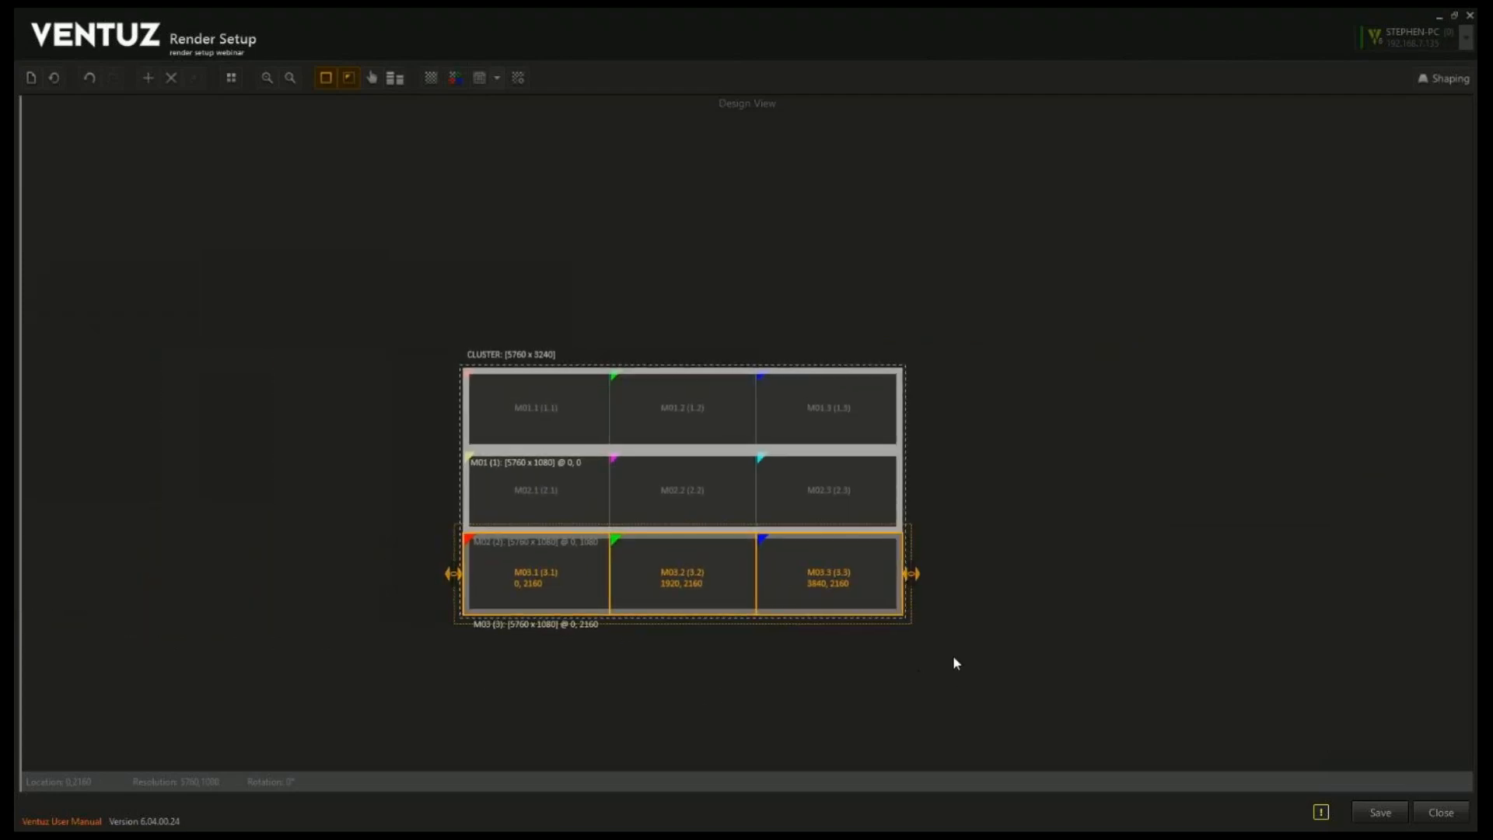
Select displays M01.1 and M01.3 in turn, and return from Render Setup to the presentation scene in the Designer
{"action": "mouse_move", "coordinate": [526, 422]}
{"action": "left_mouse_down"}
{"action": "mouse_move", "coordinate": [483, 385]}
{"action": "mouse_move", "coordinate": [525, 393]}
{"action": "mouse_move", "coordinate": [519, 417]}
{"action": "left_mouse_up"}
{"action": "left_click", "coordinate": [854, 423]}
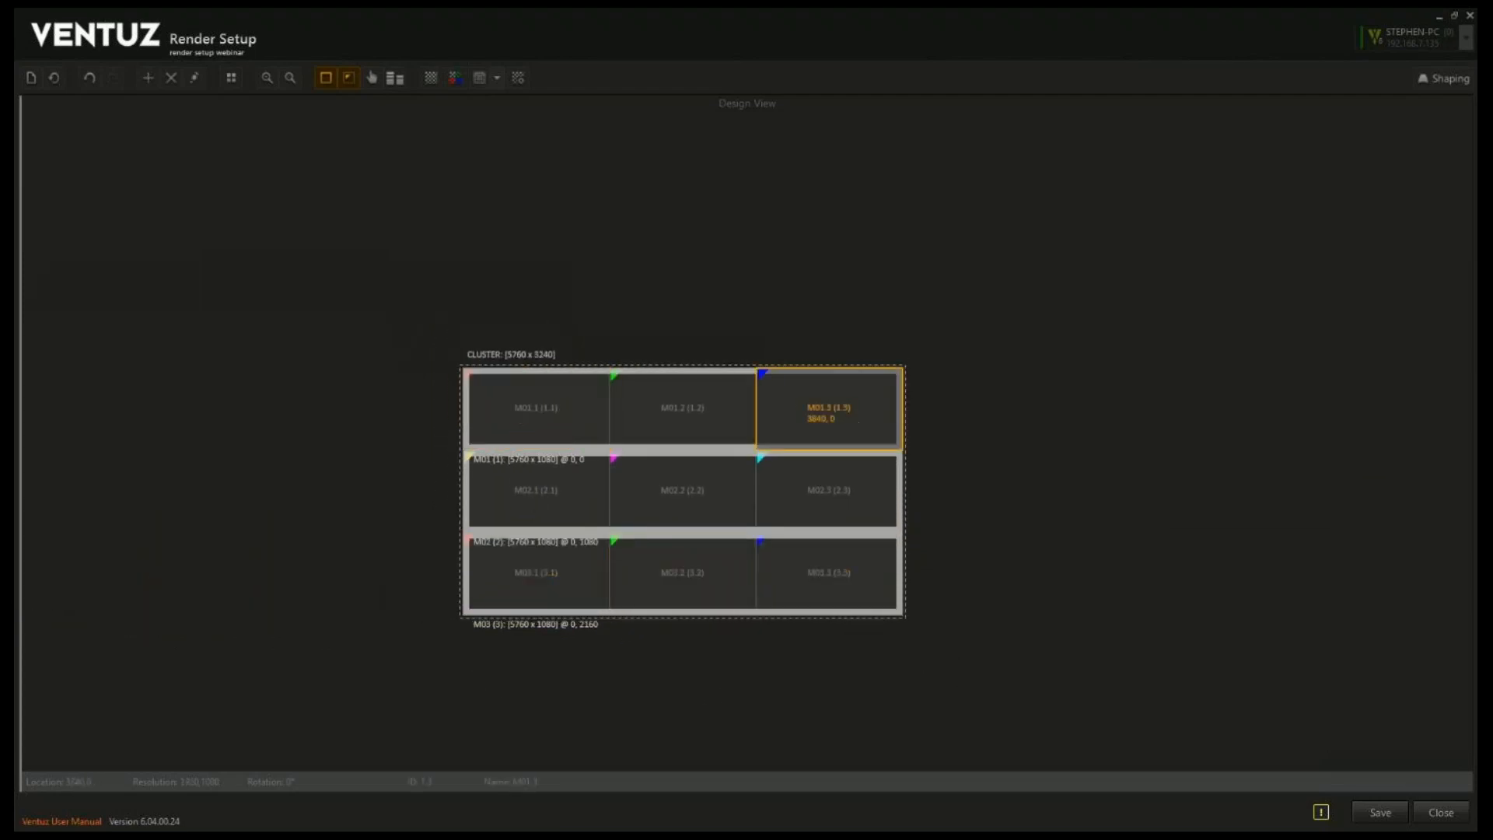
{"action": "double_click", "coordinate": [1201, 15]}
{"action": "left_click", "coordinate": [476, 341]}
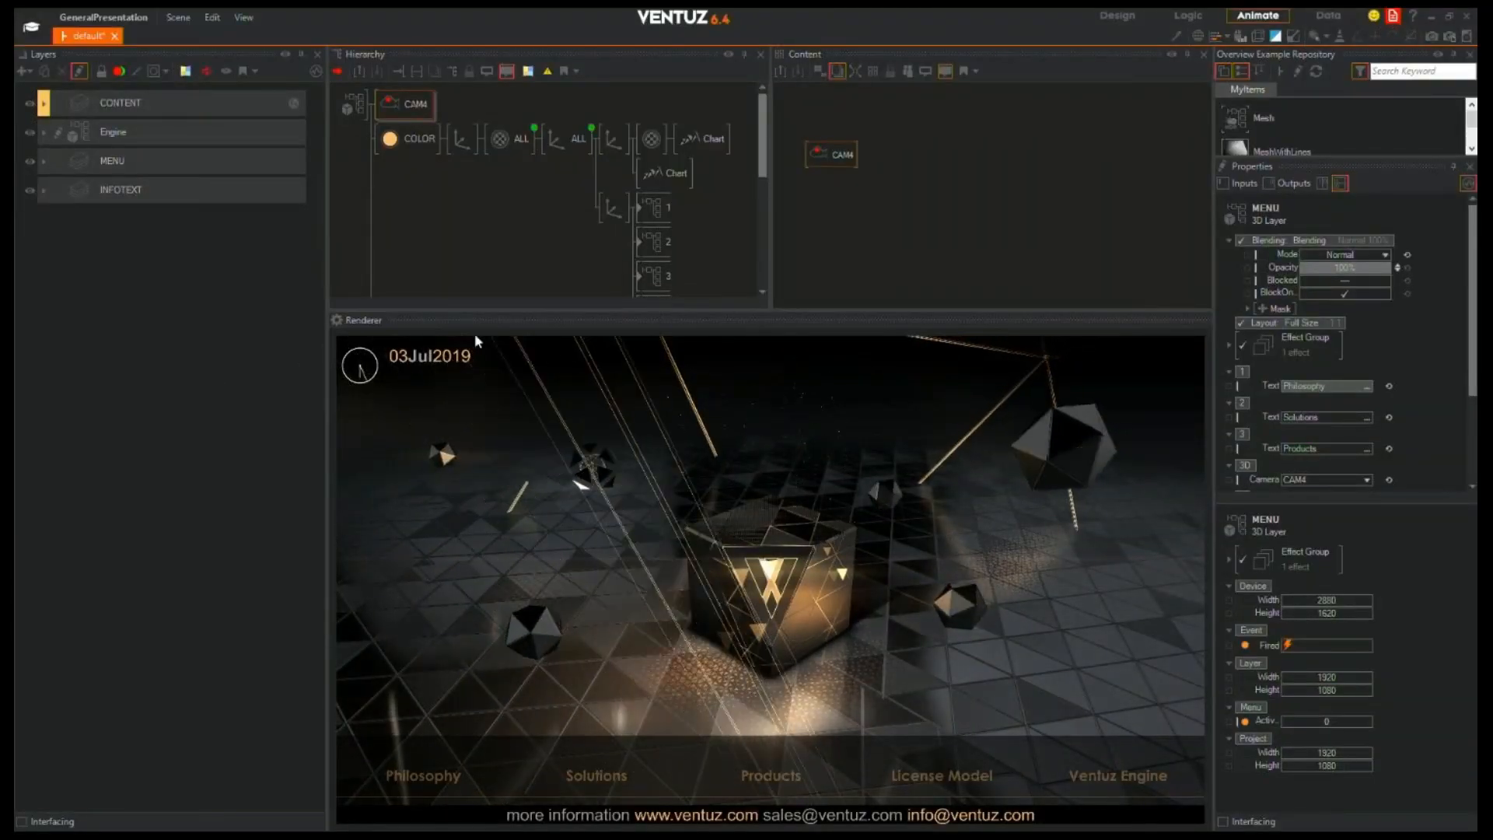
Focus the scene's hierarchy and show the Stage Editor in the Designer workspace
{"action": "left_click", "coordinate": [199, 350]}
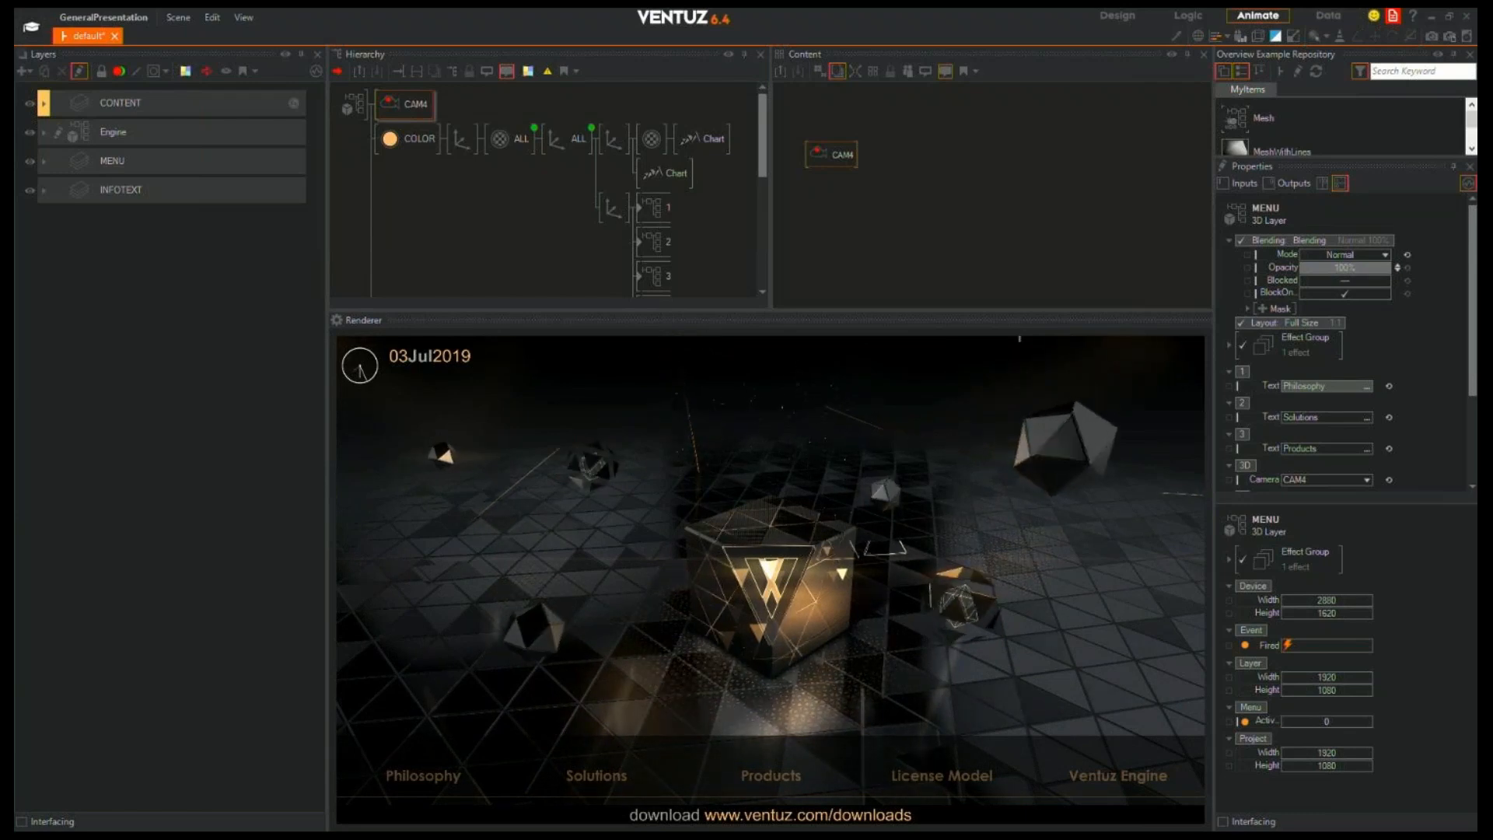
{"action": "left_click", "coordinate": [476, 256]}
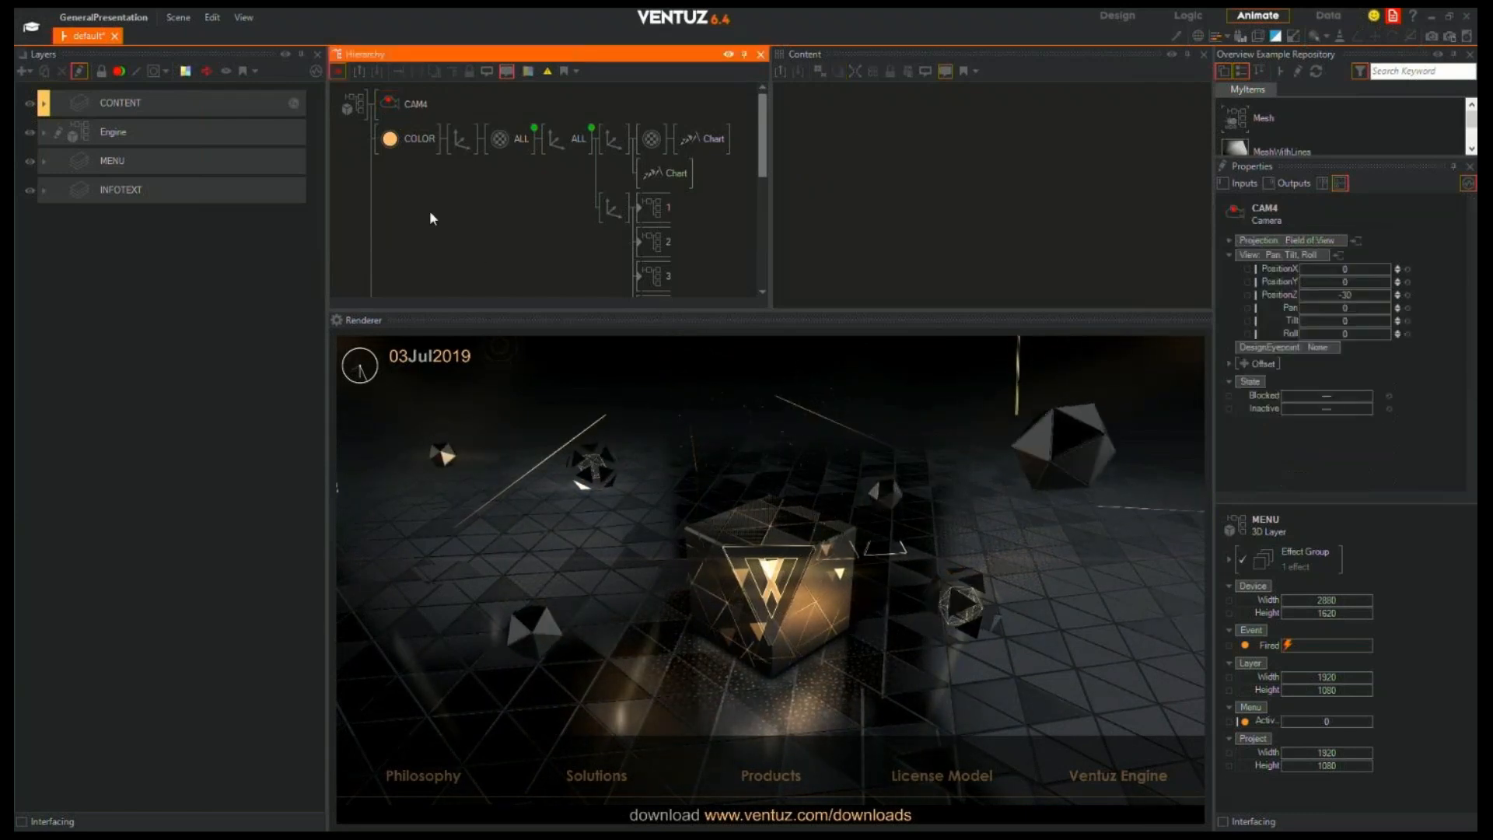
{"action": "left_click", "coordinate": [251, 17]}
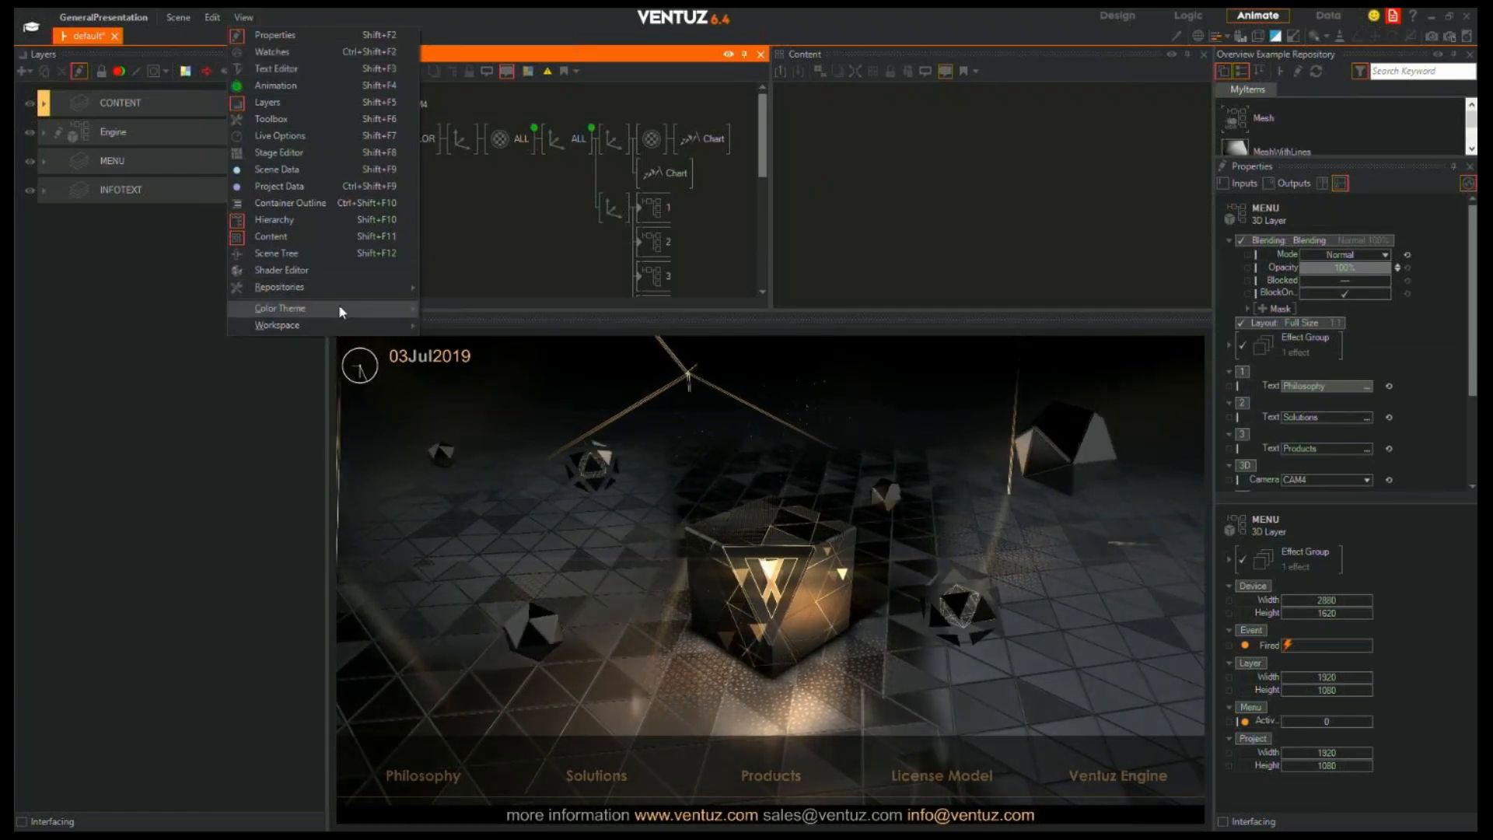
{"action": "mouse_move", "coordinate": [339, 327]}
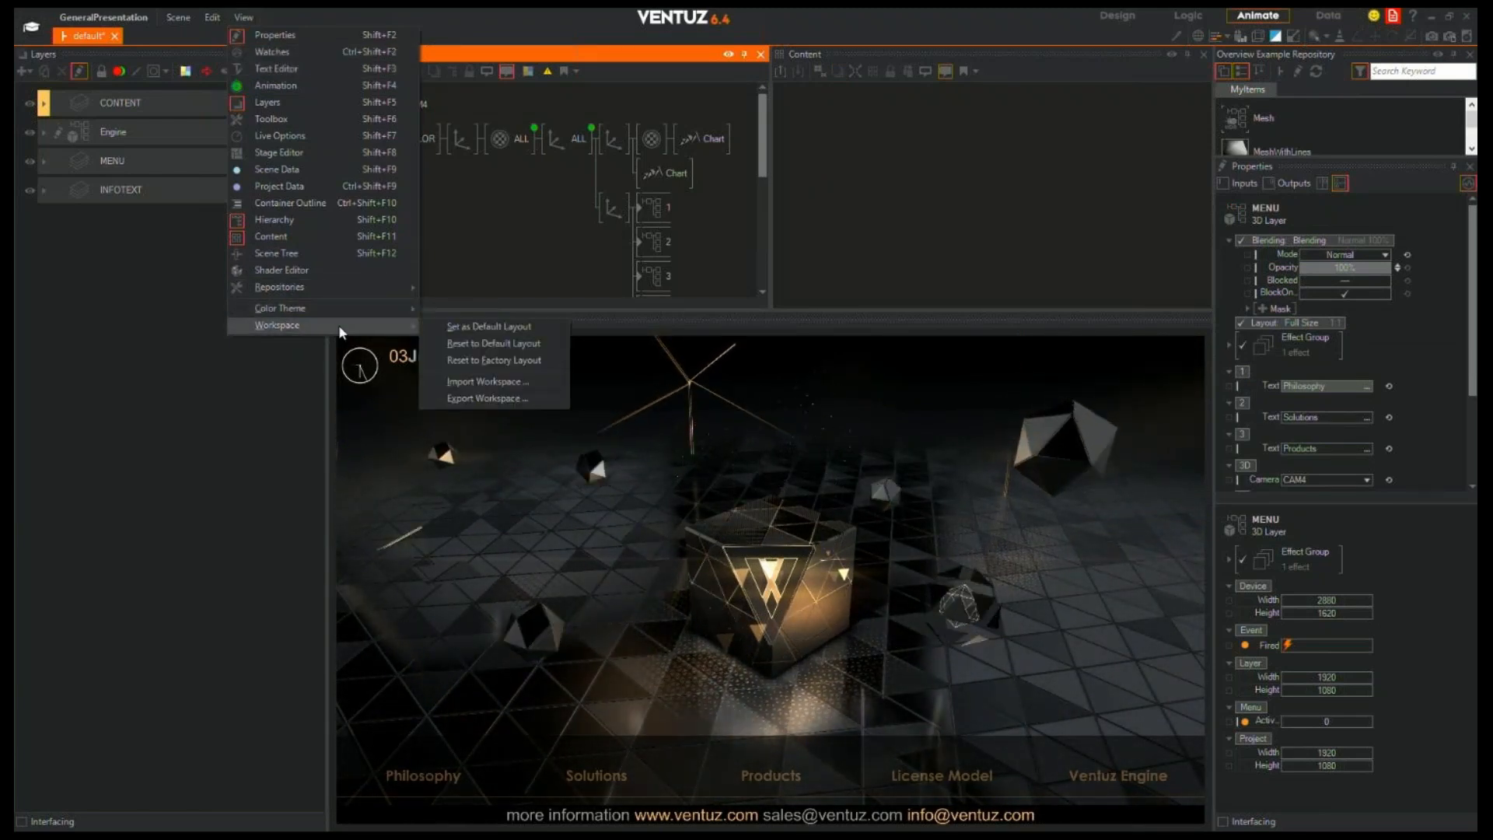
{"action": "left_click", "coordinate": [292, 153]}
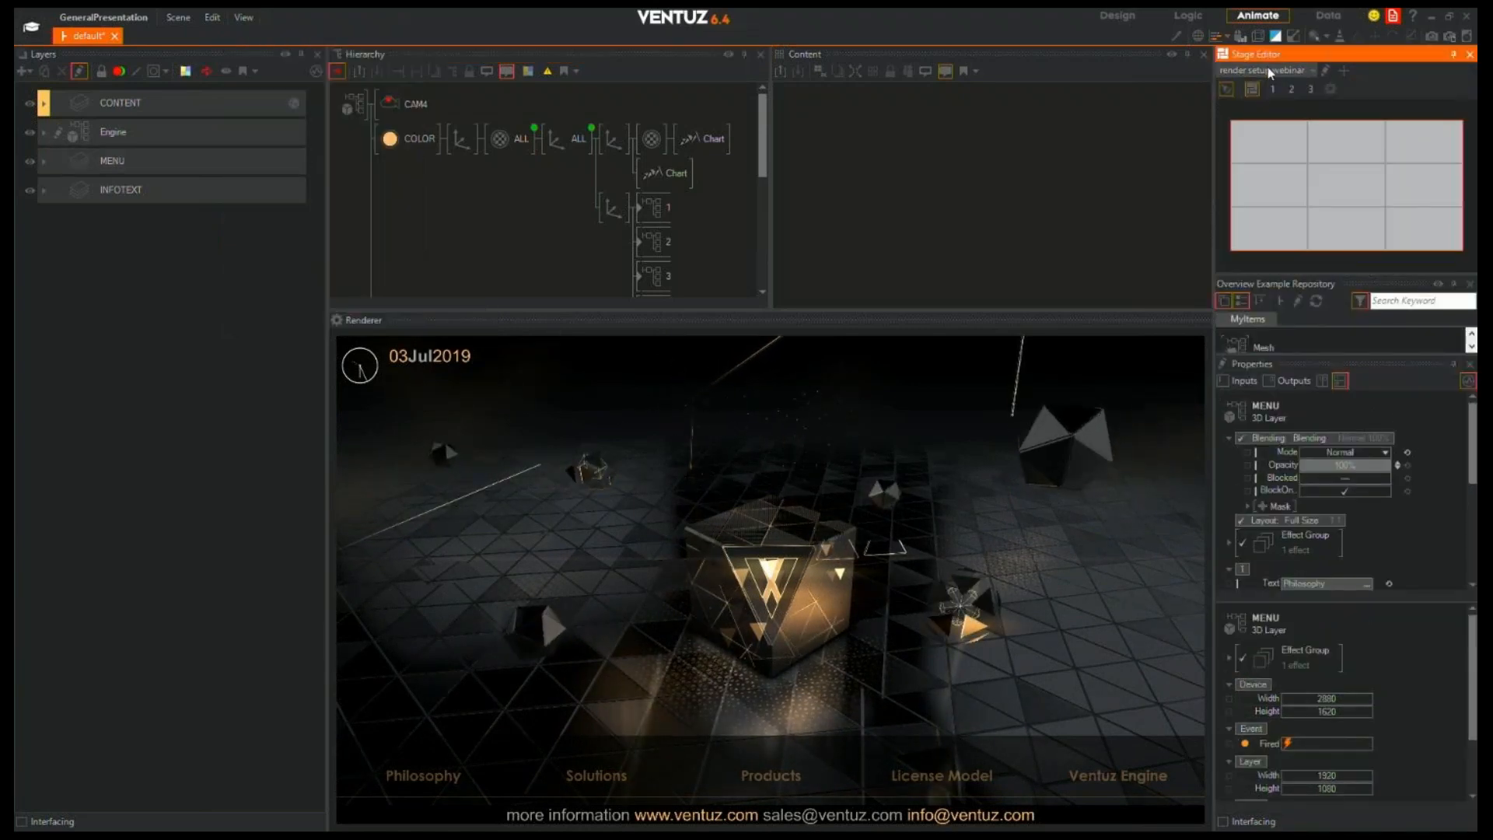
Switch the Stage Editor to the cluster preview of the webinar render setup and try the single-machine previews
{"action": "left_click", "coordinate": [1261, 87]}
{"action": "left_click", "coordinate": [1252, 88]}
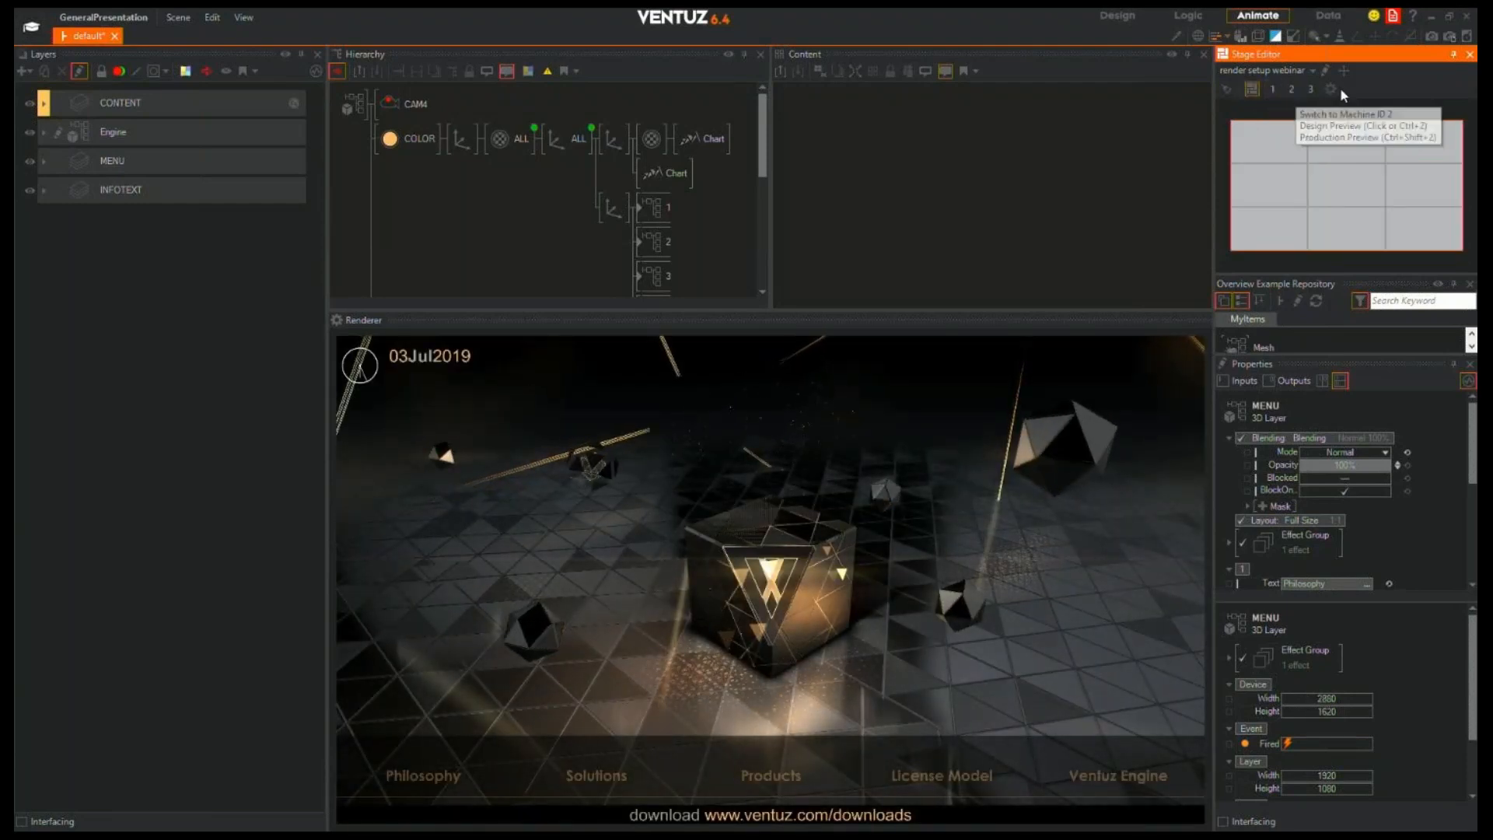
{"action": "left_click", "coordinate": [1267, 86]}
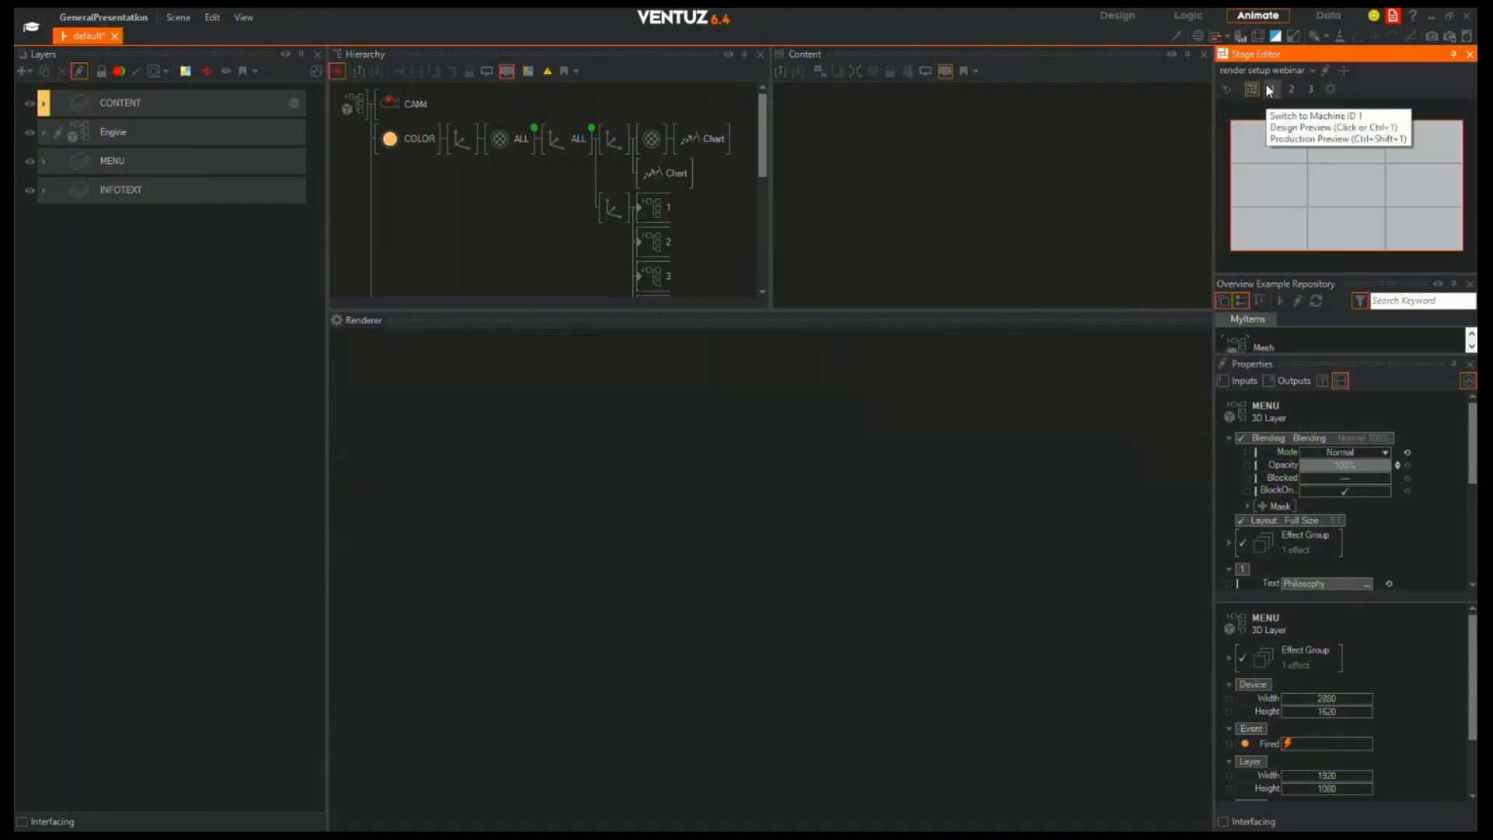
{"action": "left_click", "coordinate": [1257, 84]}
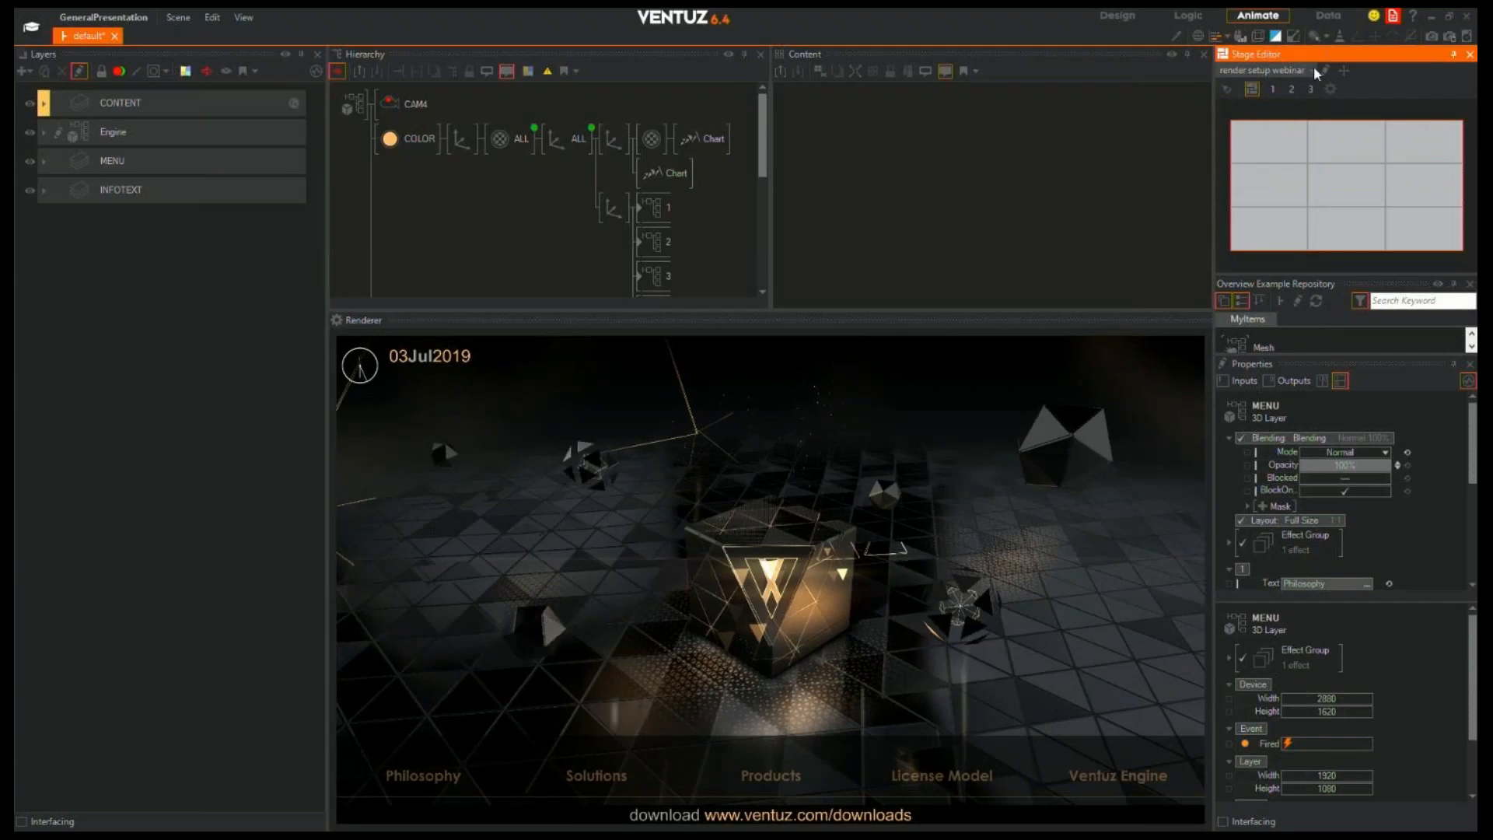
{"action": "left_click", "coordinate": [1291, 88]}
{"action": "left_click", "coordinate": [1288, 90]}
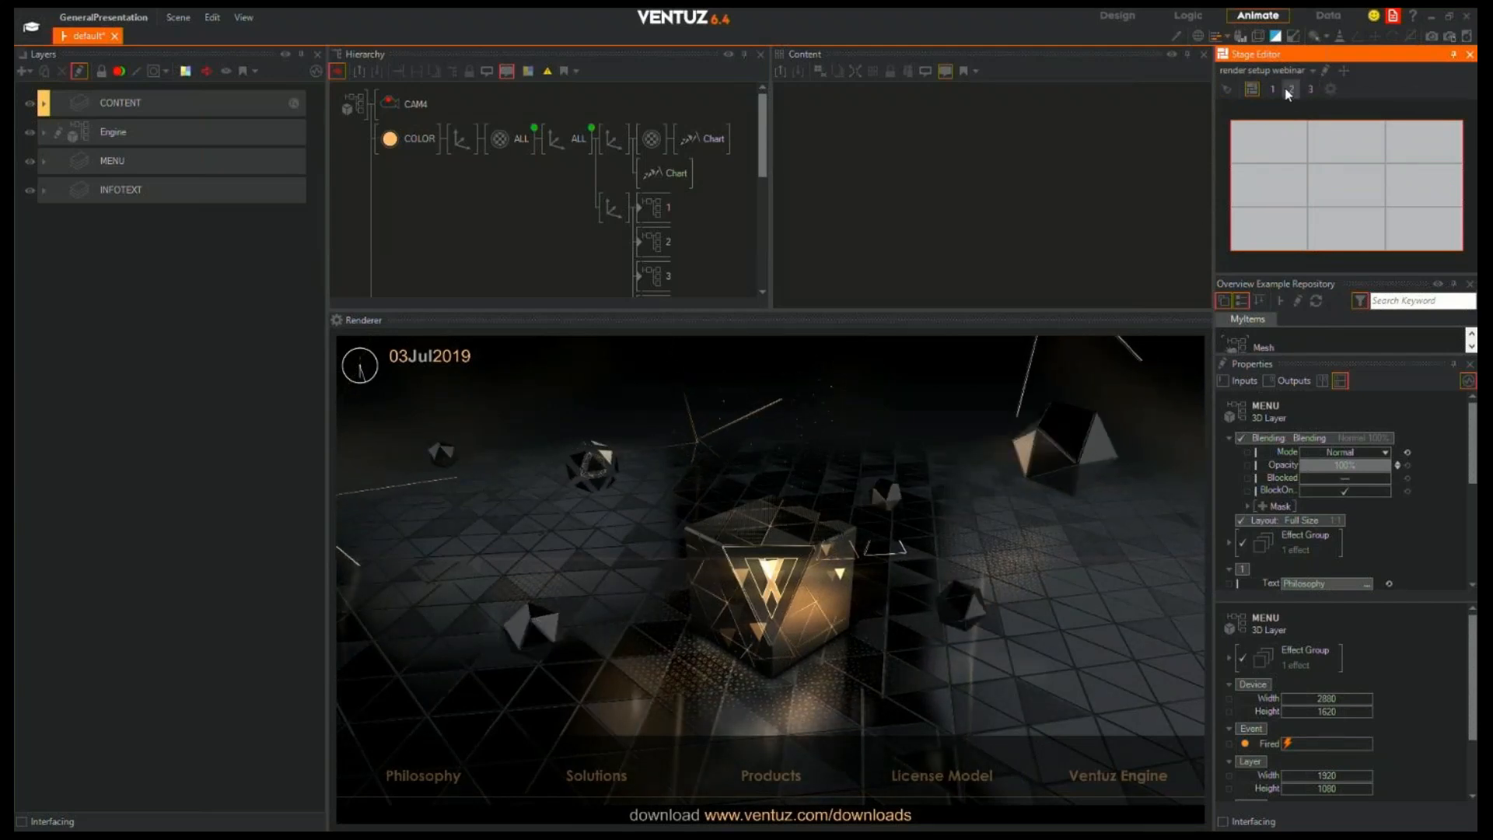
Preview the individual output rows of the cluster's machines one after another in the Renderer
{"action": "left_click", "coordinate": [1276, 90]}
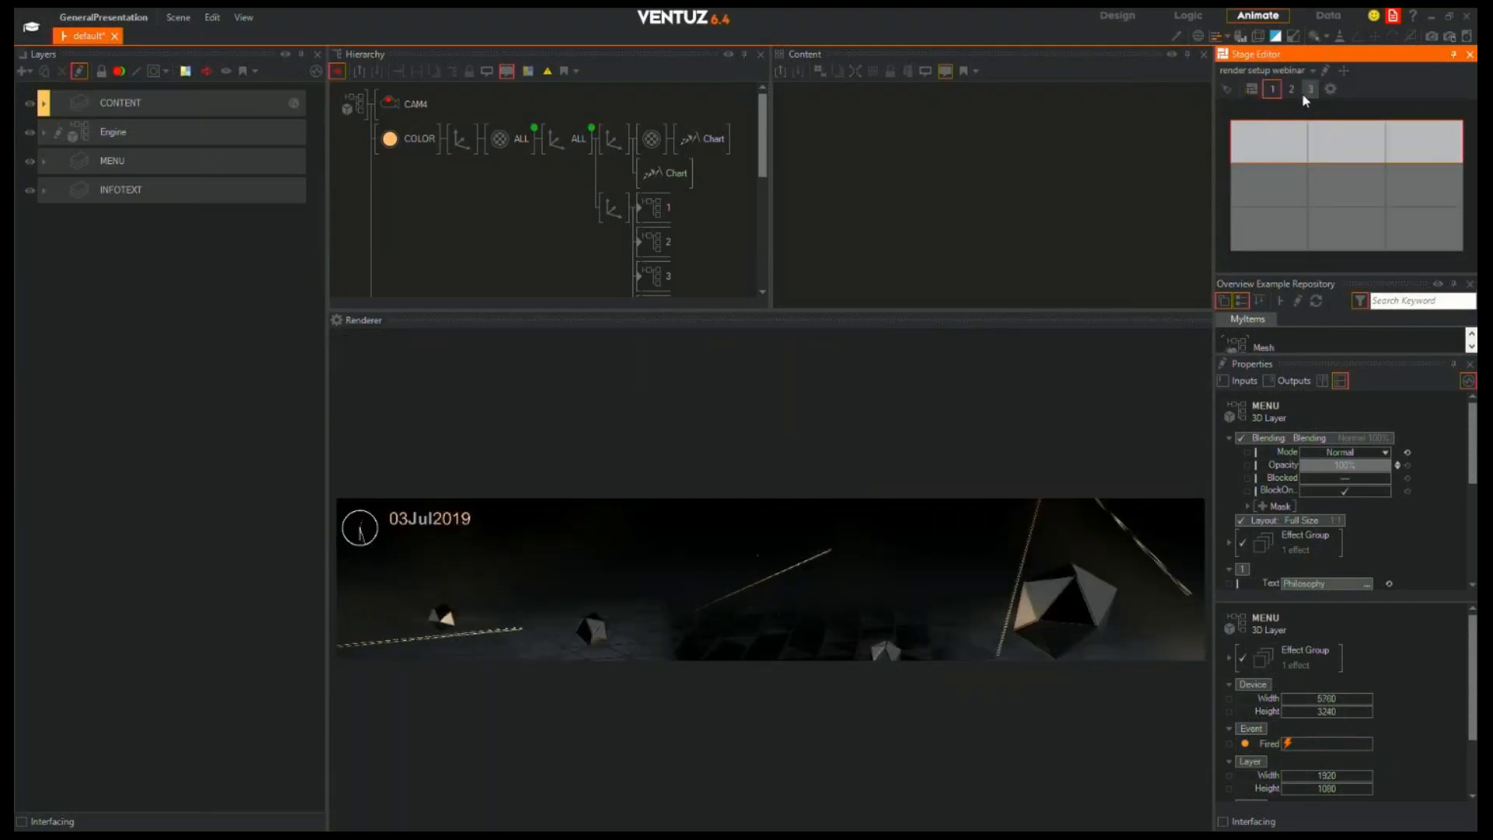
{"action": "left_click", "coordinate": [1291, 90]}
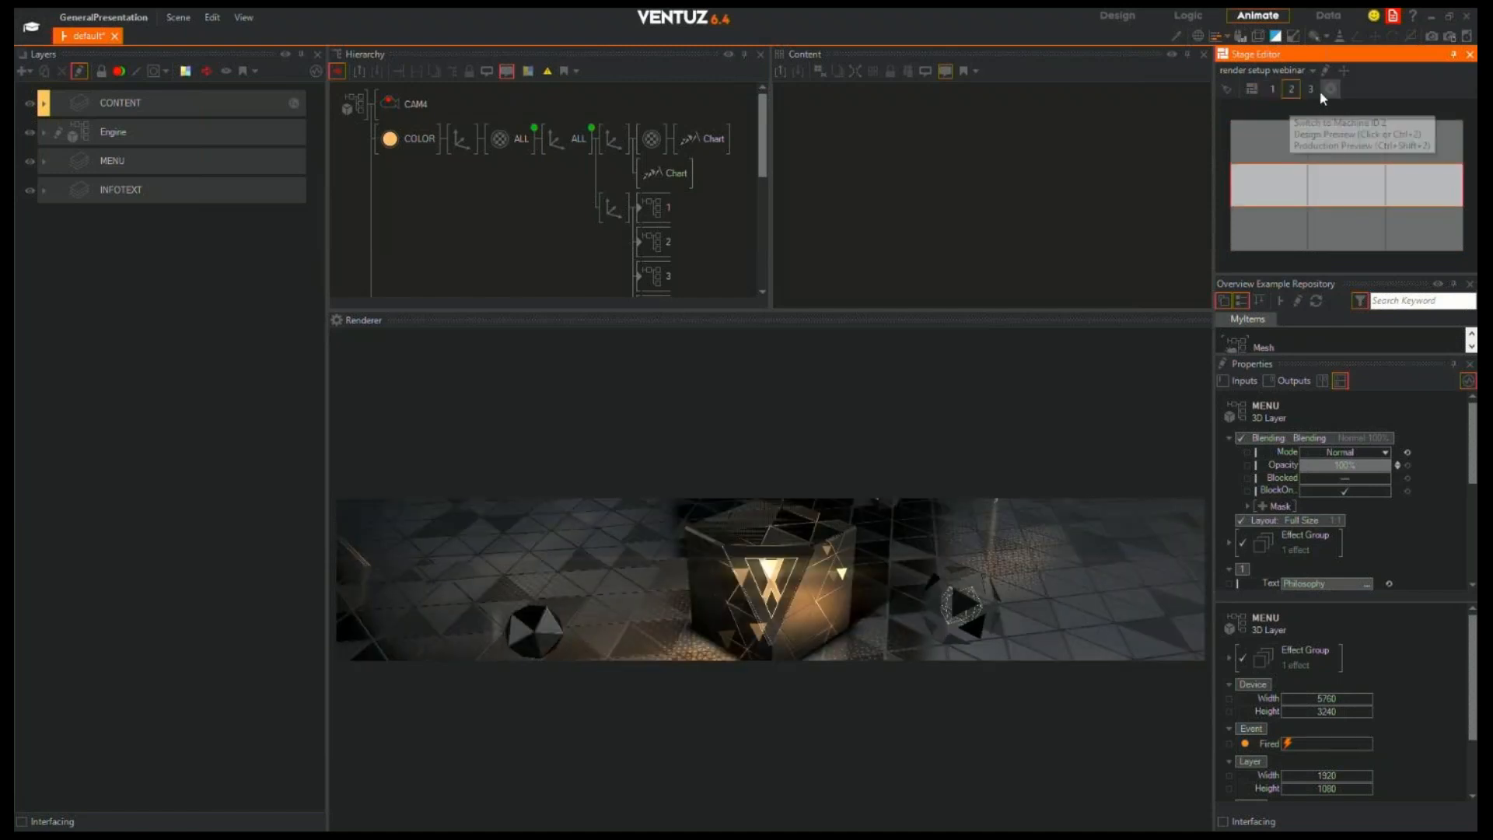
{"action": "left_click", "coordinate": [1311, 90]}
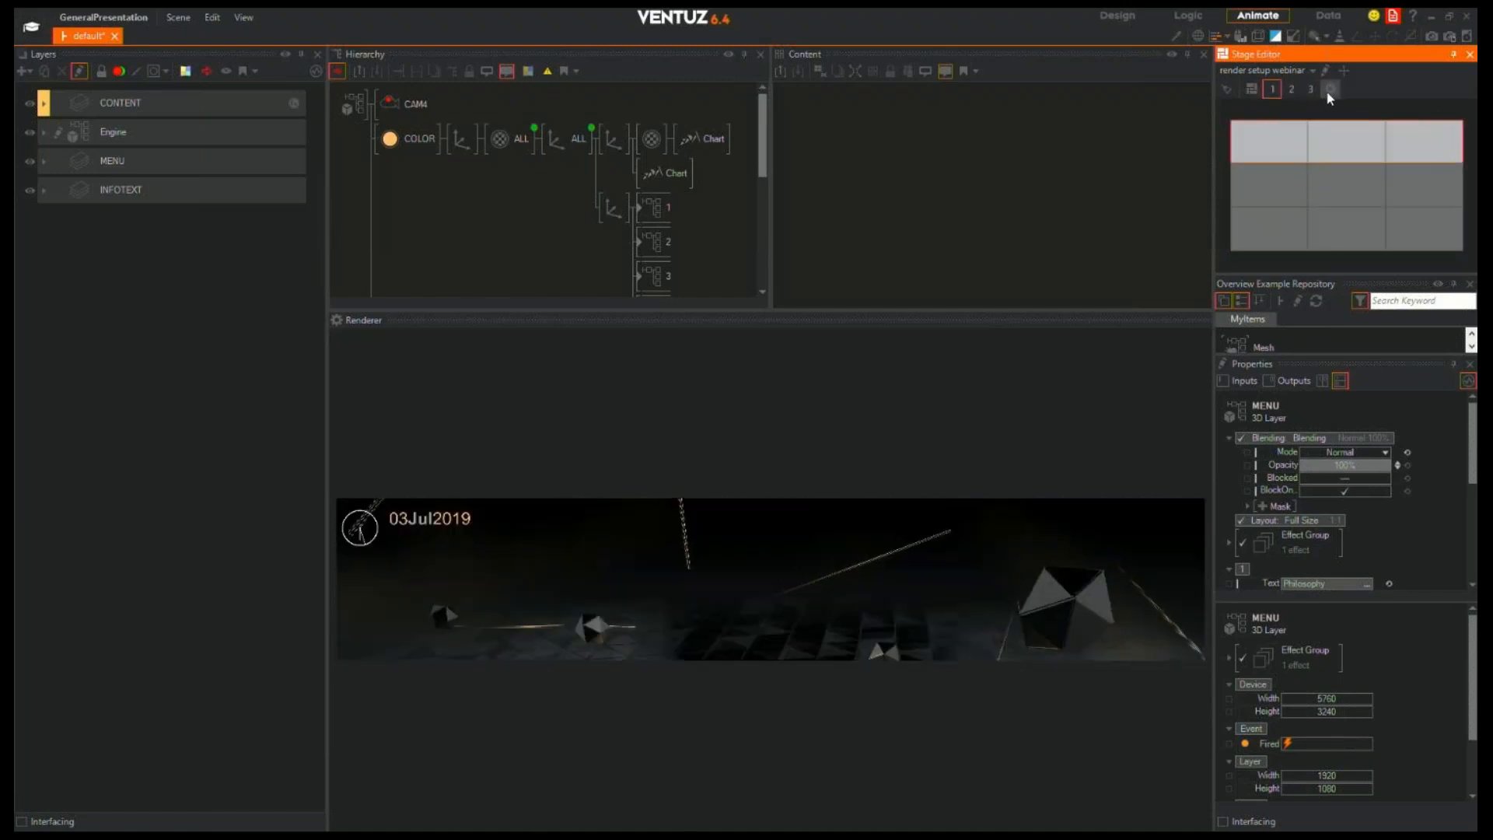
Check machine 1's output in production preview and return the Stage Editor to the design preview of the whole cluster
{"action": "left_click", "coordinate": [1329, 89]}
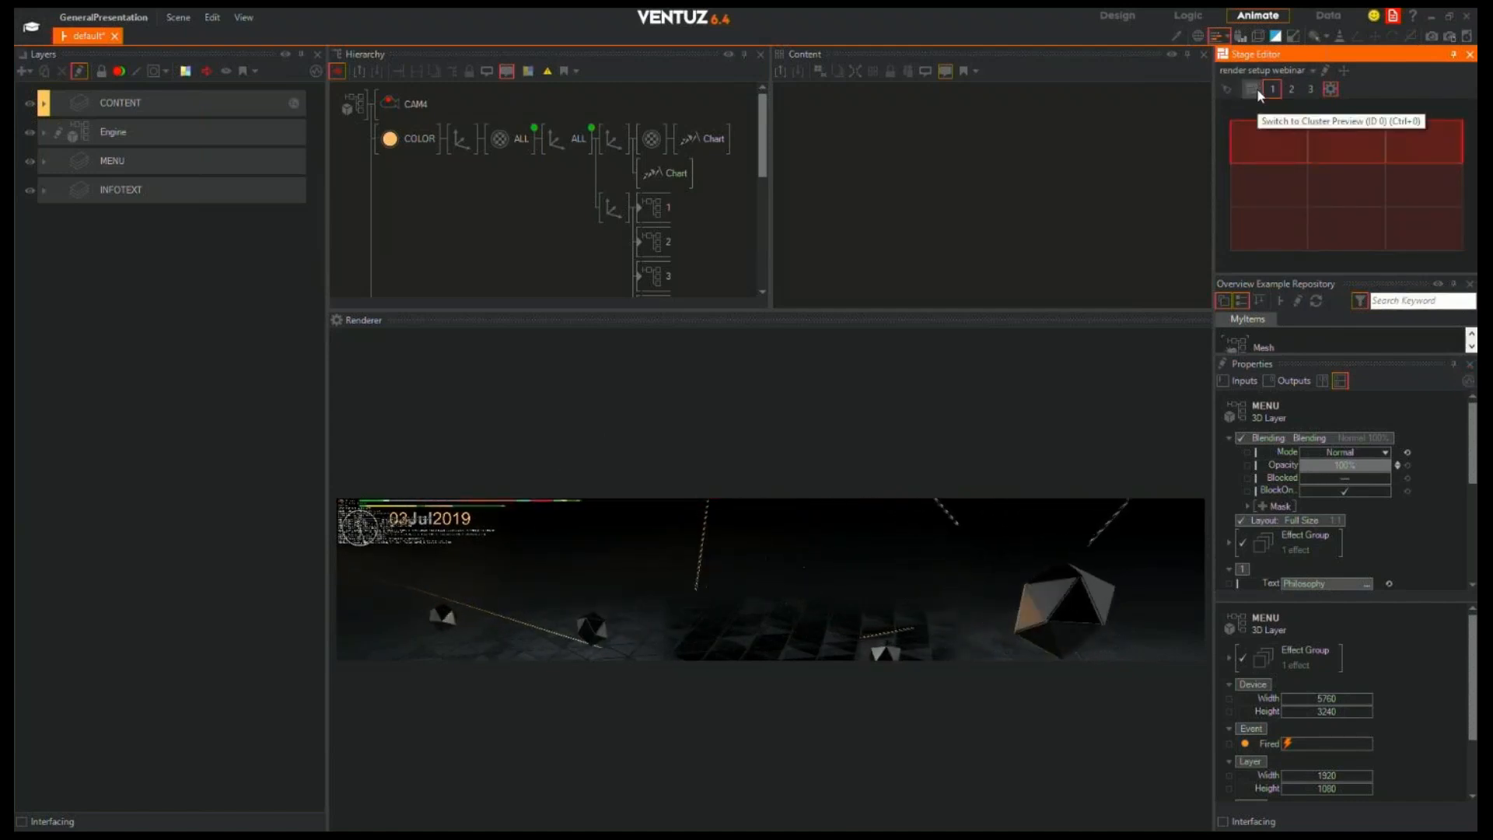
{"action": "left_click", "coordinate": [1334, 89]}
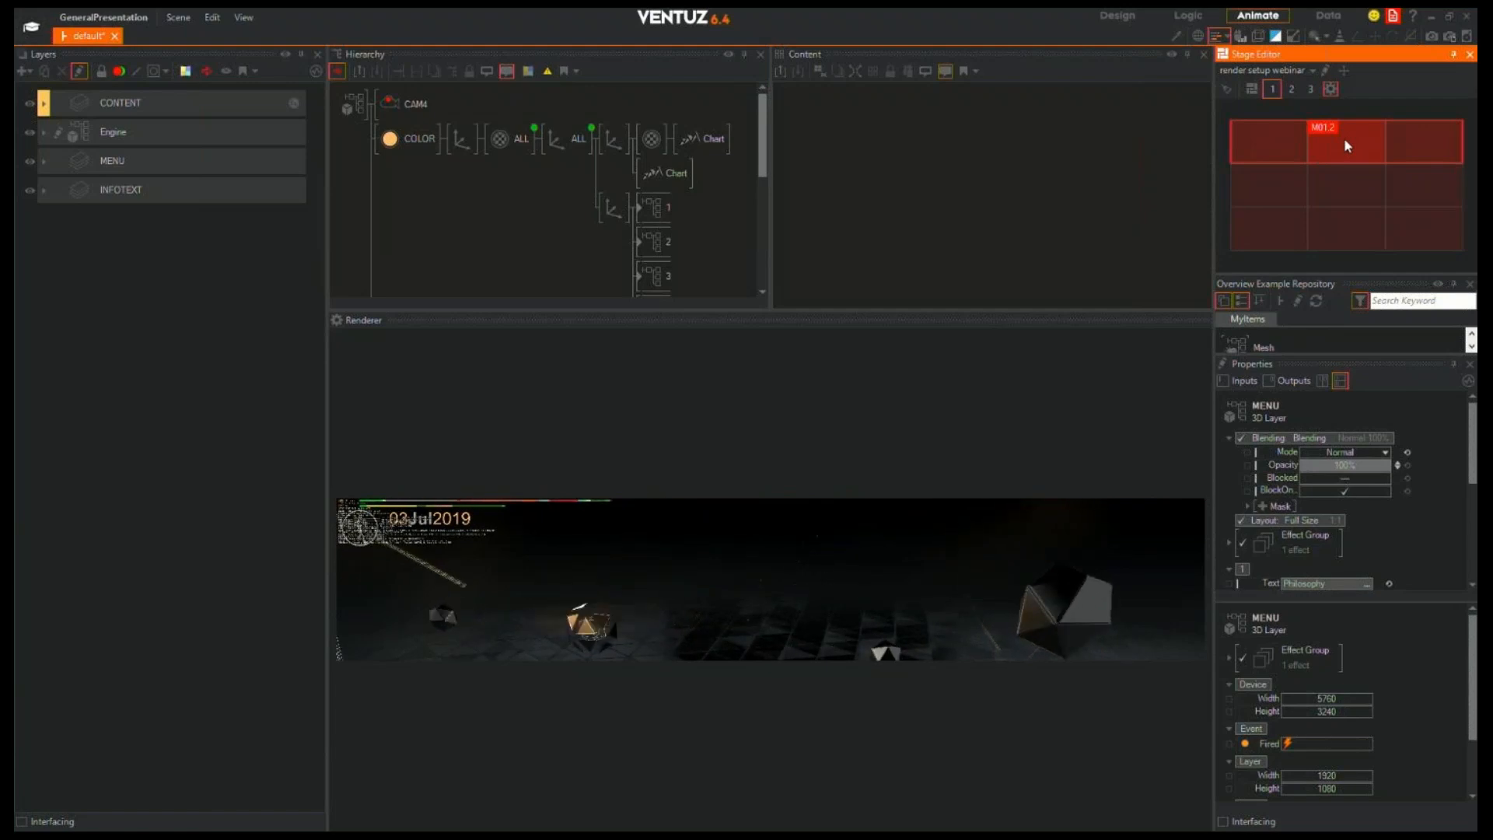
{"action": "left_click", "coordinate": [1271, 87]}
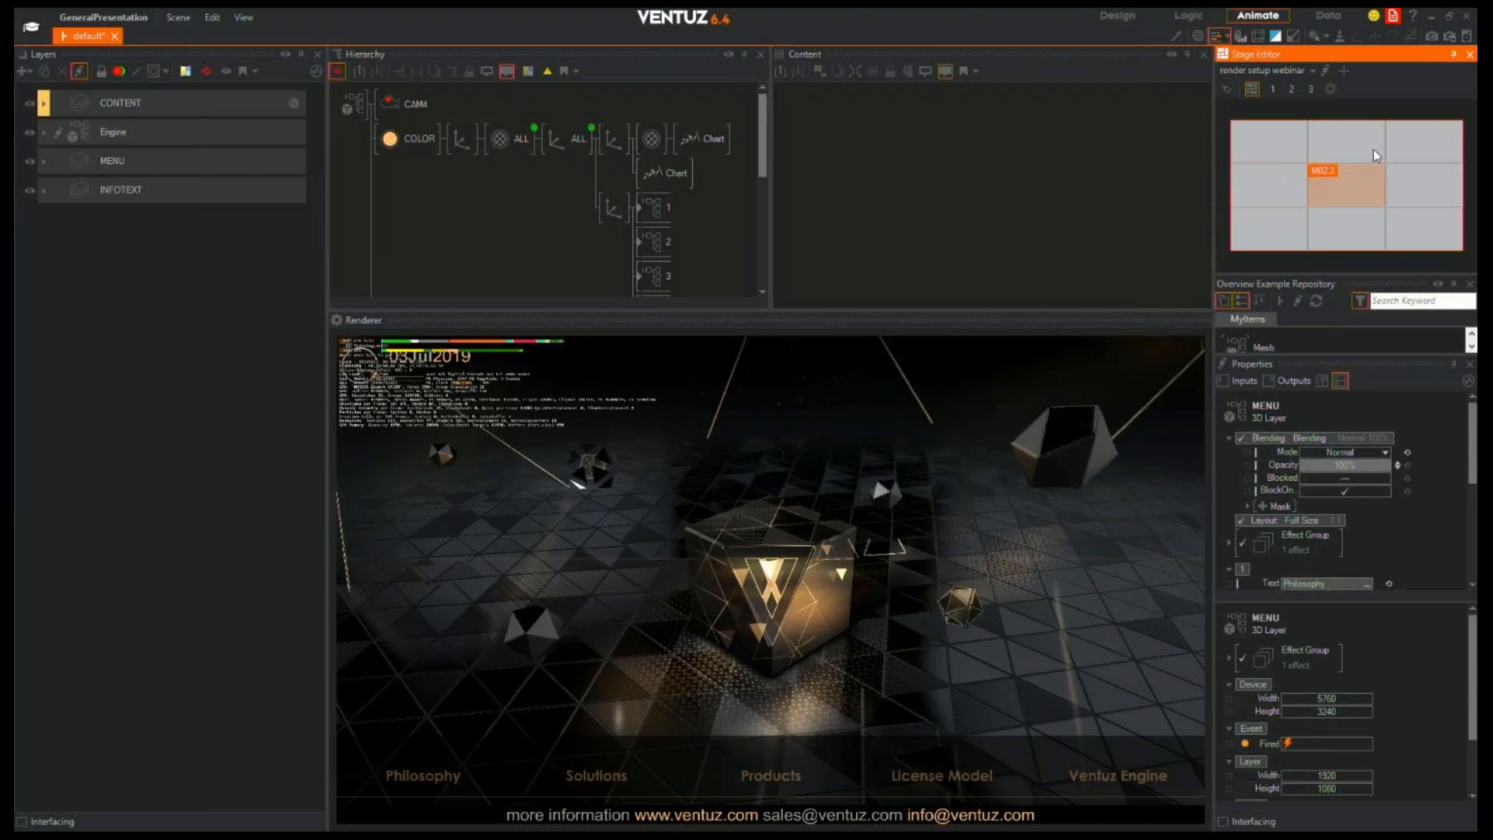
Switch back to the Render Setup window, maximize it and select all nine displays of the cluster
{"action": "left_click_drag", "start_coordinate": [15, 201], "coordinate": [781, 76]}
{"action": "double_click", "coordinate": [780, 73]}
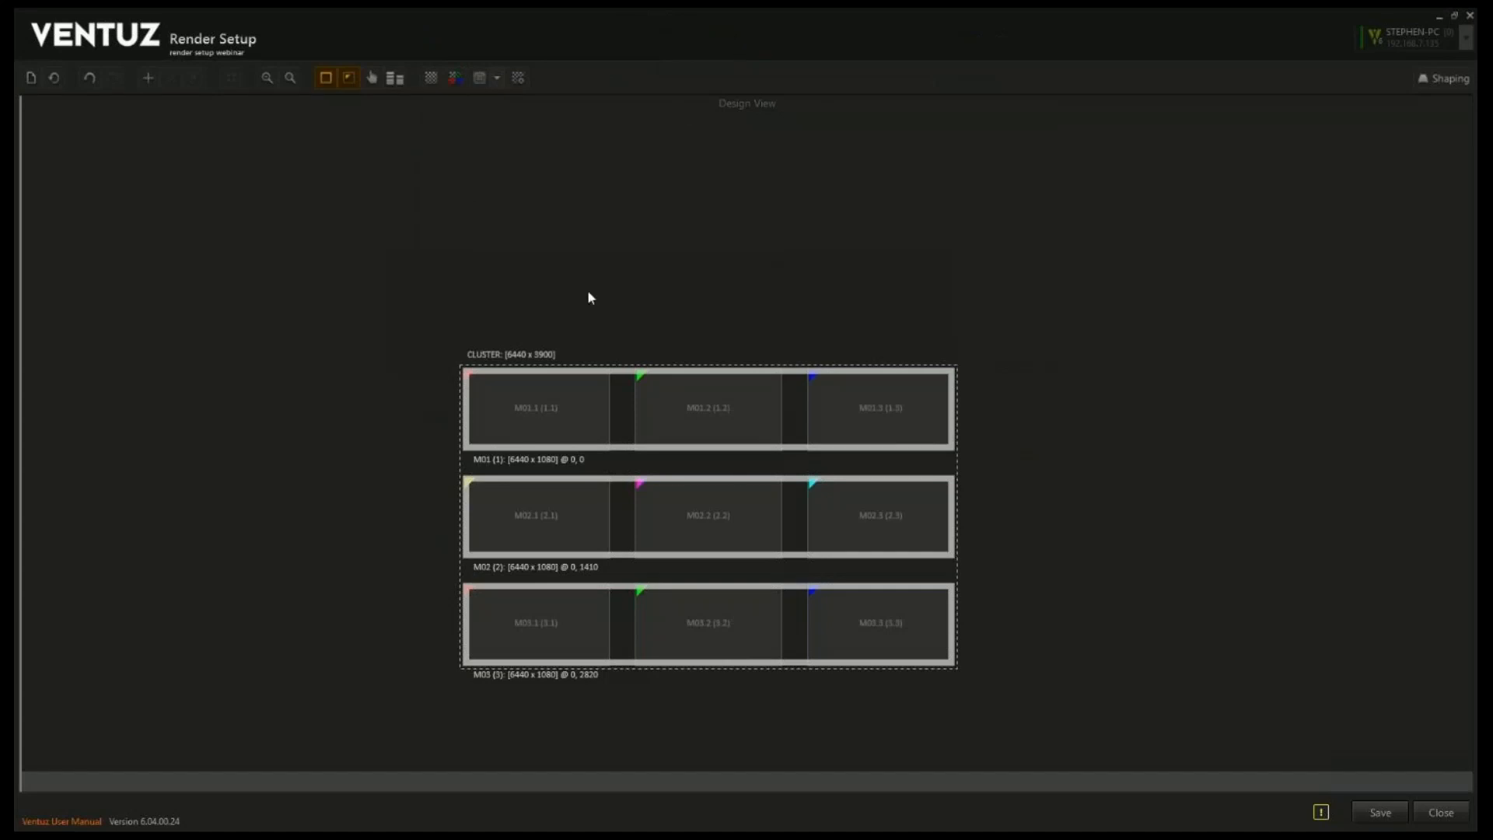
{"action": "left_click_drag", "start_coordinate": [353, 310], "coordinate": [1060, 710]}
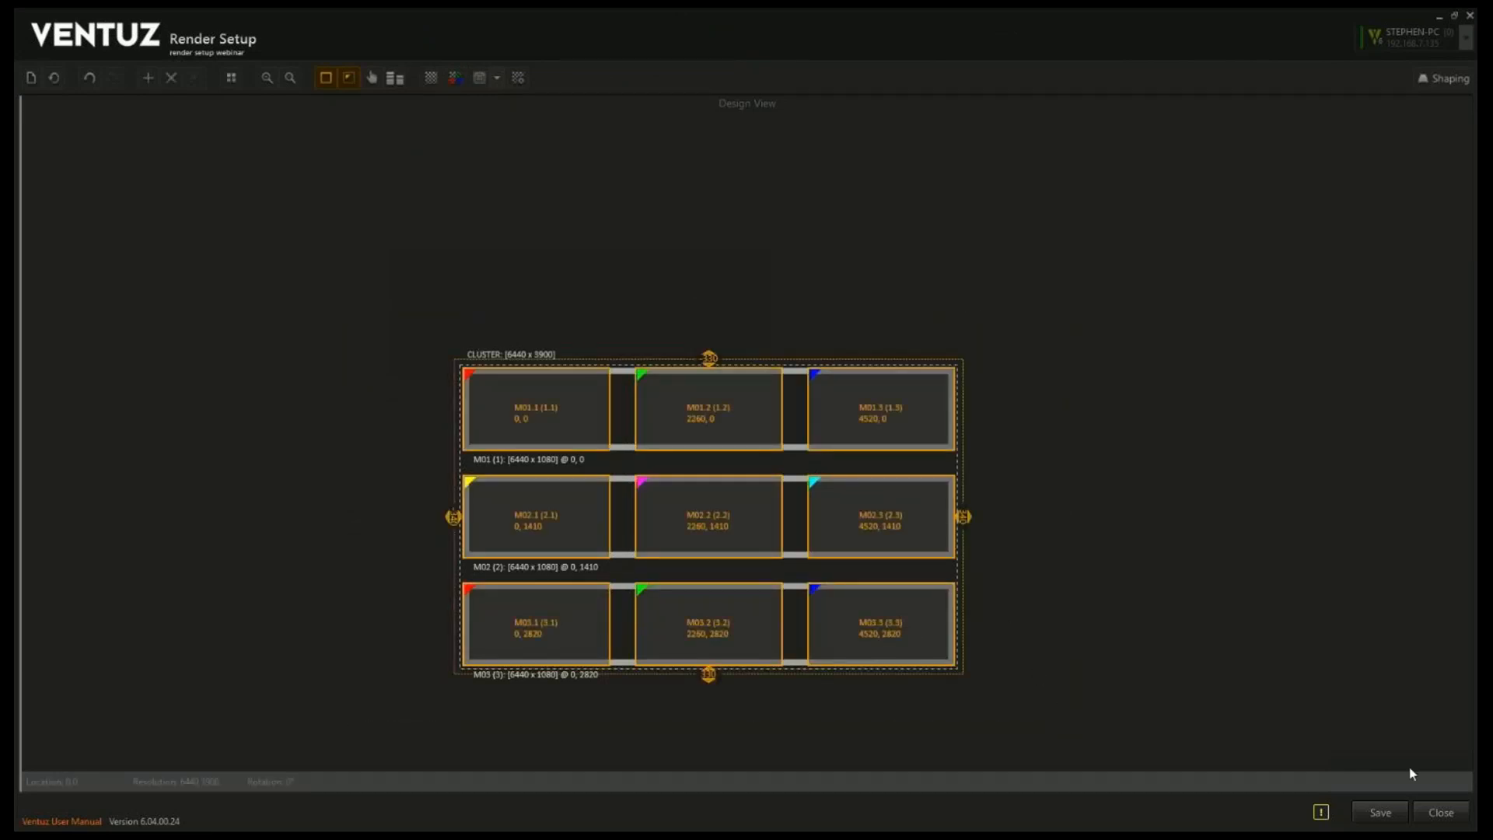
Save the render setup and reopen the "render setup webinar" layout configuration for editing from the Configuration Editor
{"action": "left_click", "coordinate": [1380, 811]}
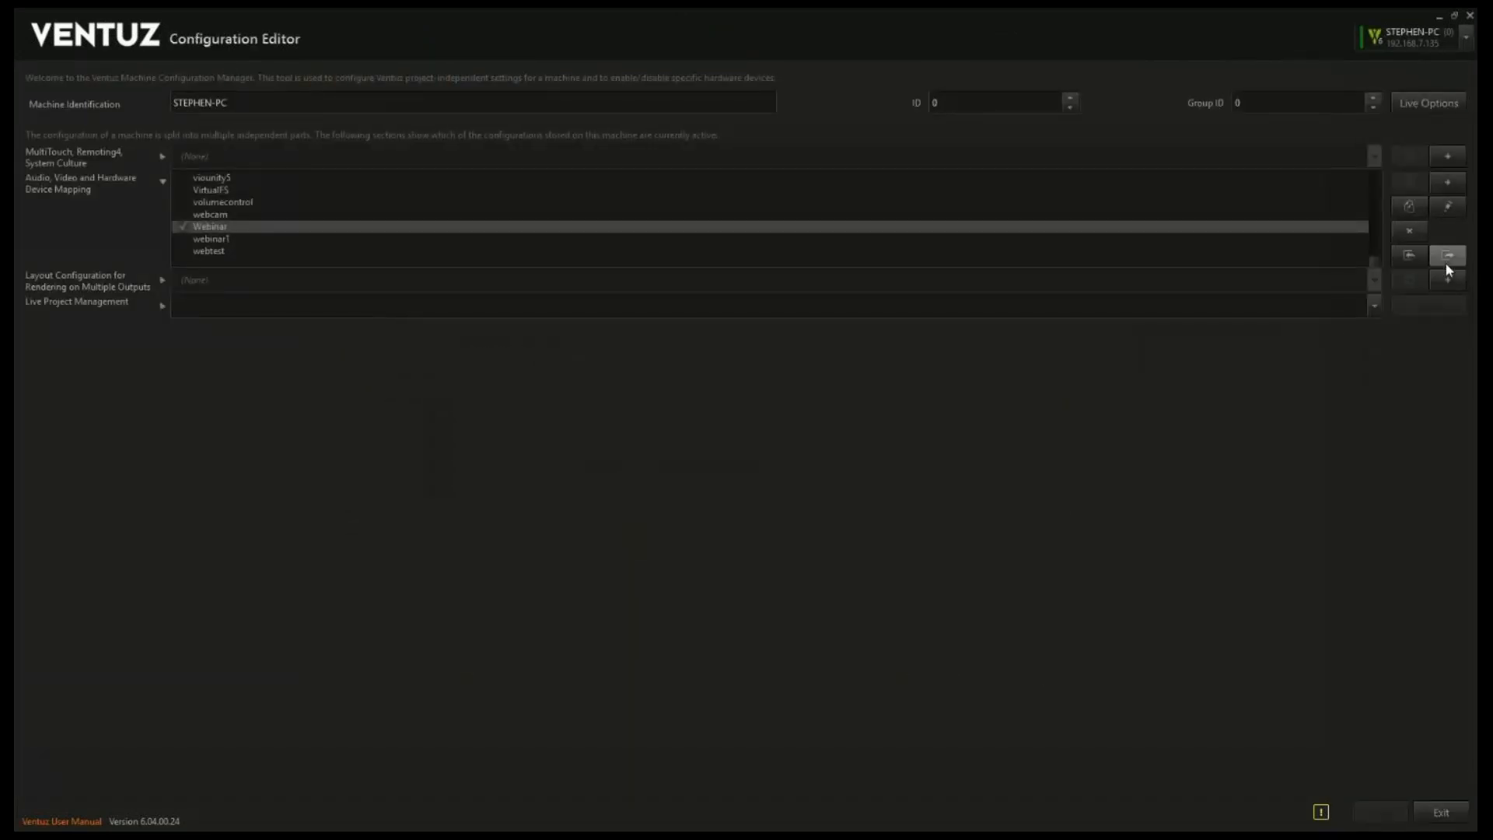
{"action": "left_click", "coordinate": [164, 183]}
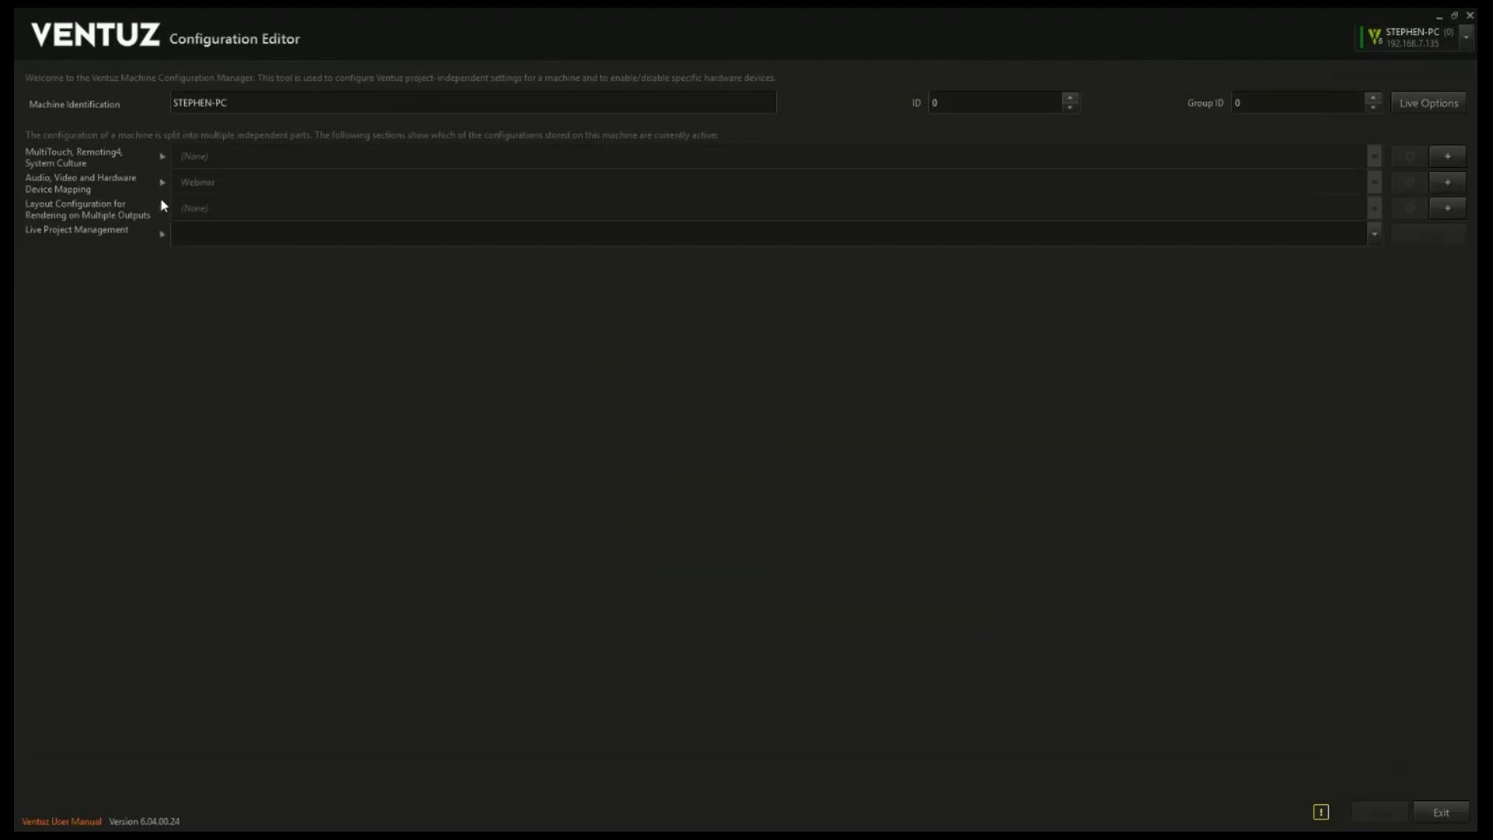
{"action": "left_click", "coordinate": [162, 206]}
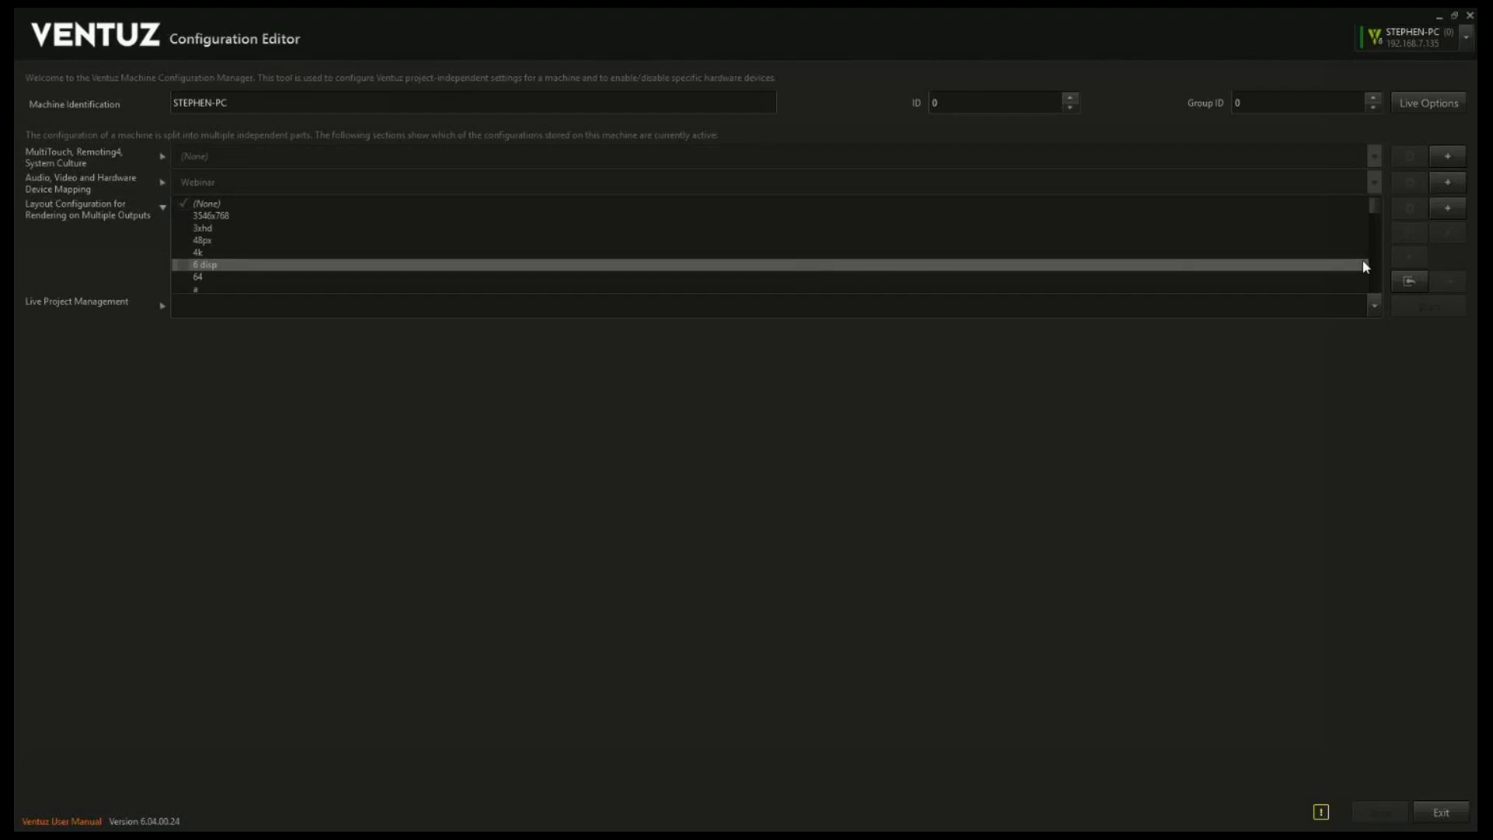
{"action": "scroll", "coordinate": [1043, 280], "scroll_direction": "down", "scroll_amount": 4}
{"action": "scroll", "coordinate": [1370, 276], "scroll_direction": "down", "scroll_amount": 6}
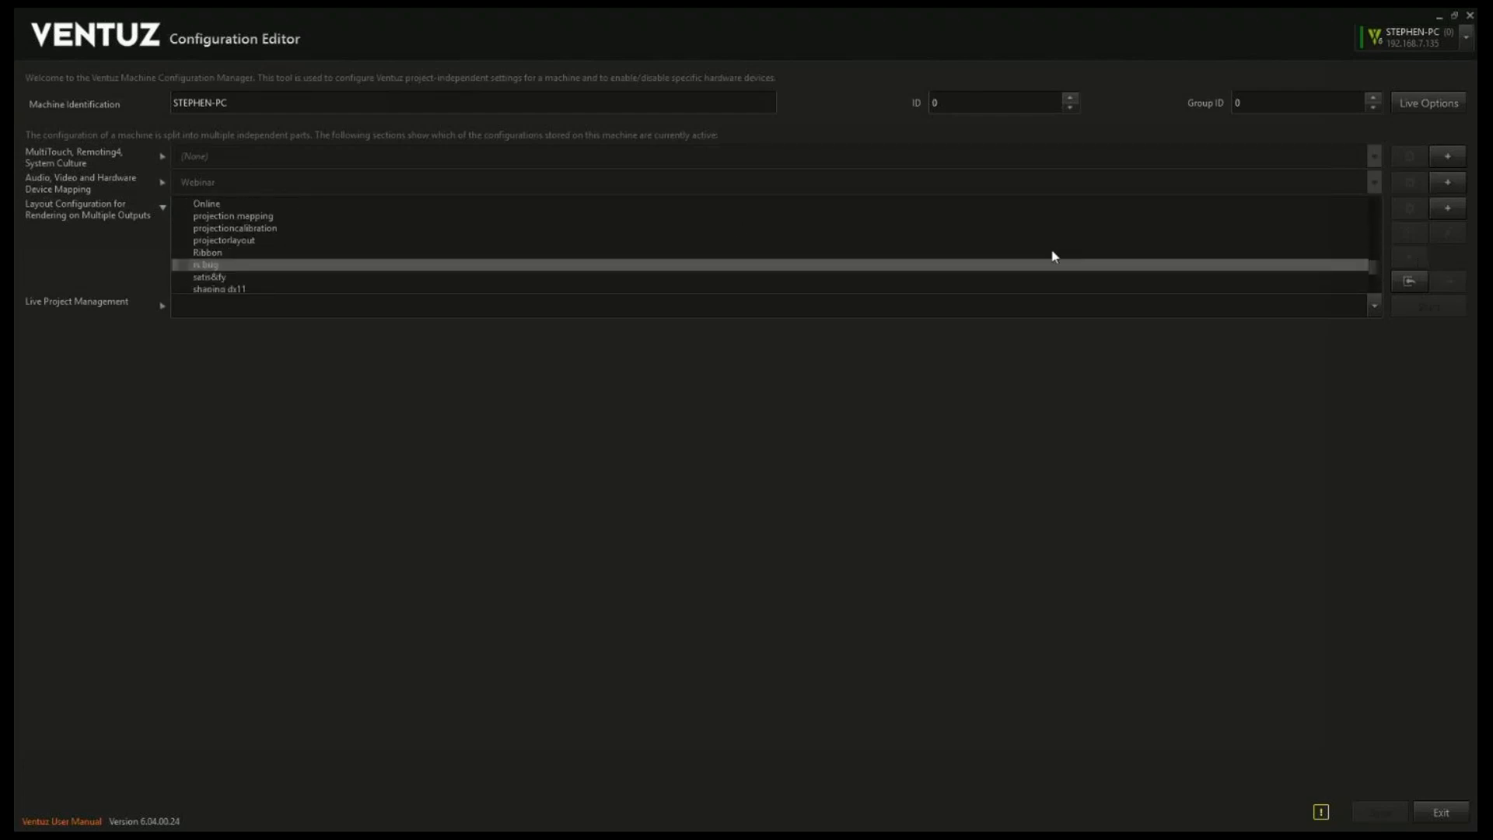
{"action": "scroll", "coordinate": [384, 265], "scroll_direction": "down", "scroll_amount": 2}
{"action": "scroll", "coordinate": [384, 263], "scroll_direction": "up", "scroll_amount": 1}
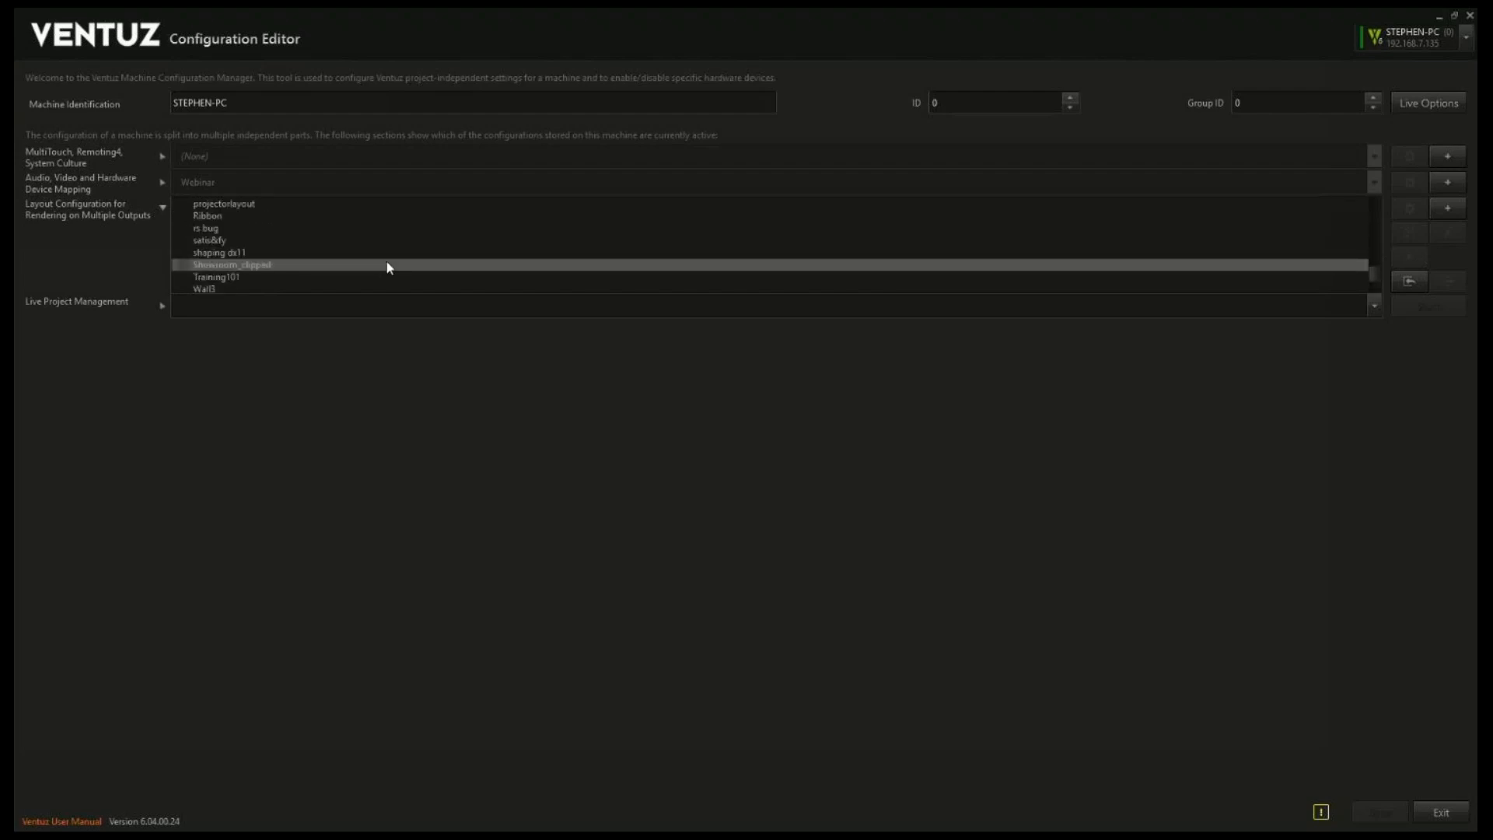
{"action": "scroll", "coordinate": [387, 262], "scroll_direction": "down", "scroll_amount": 2}
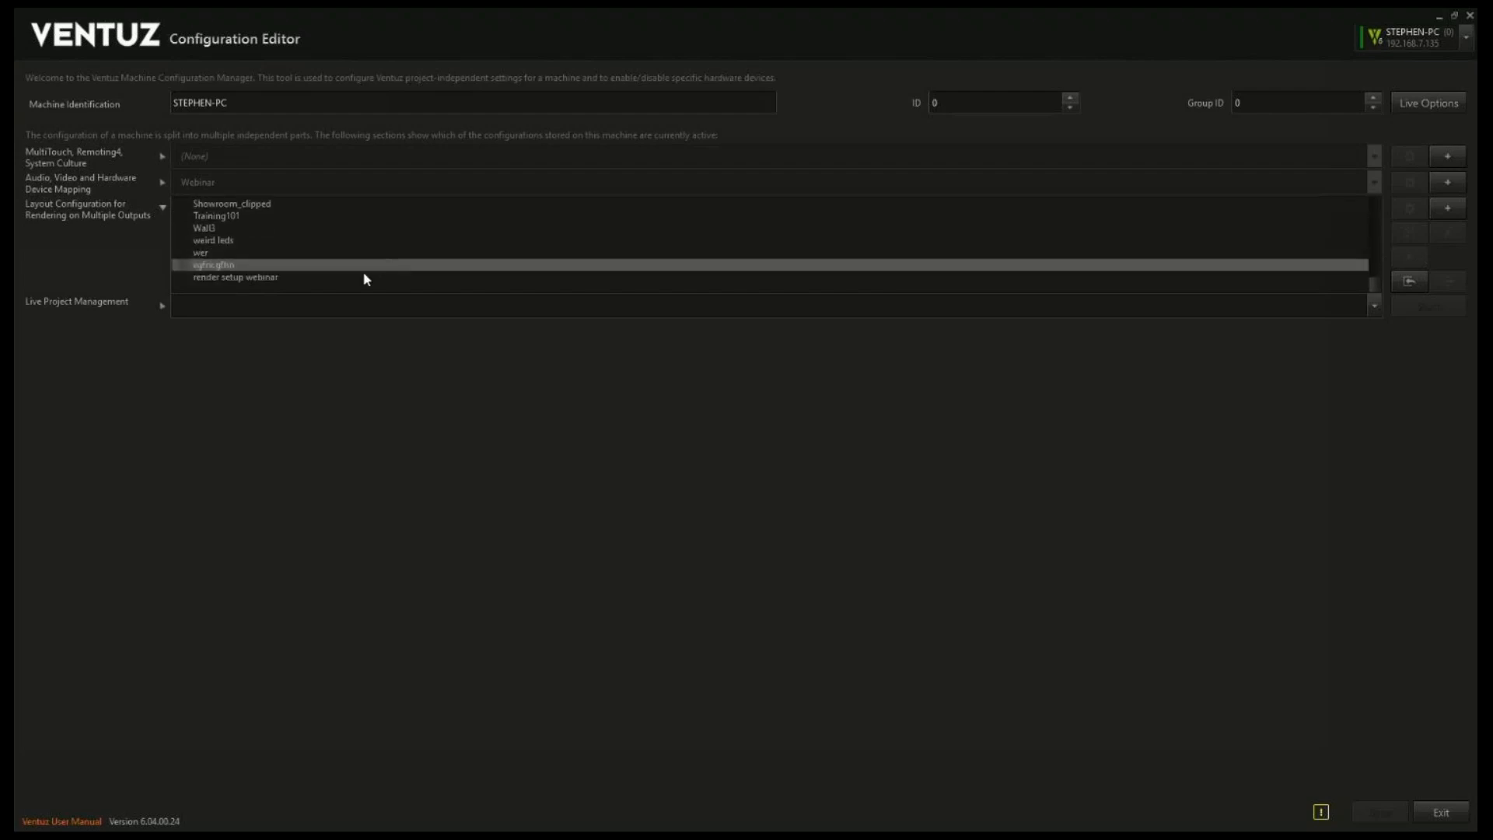
{"action": "left_click", "coordinate": [363, 276]}
{"action": "left_click", "coordinate": [1408, 203]}
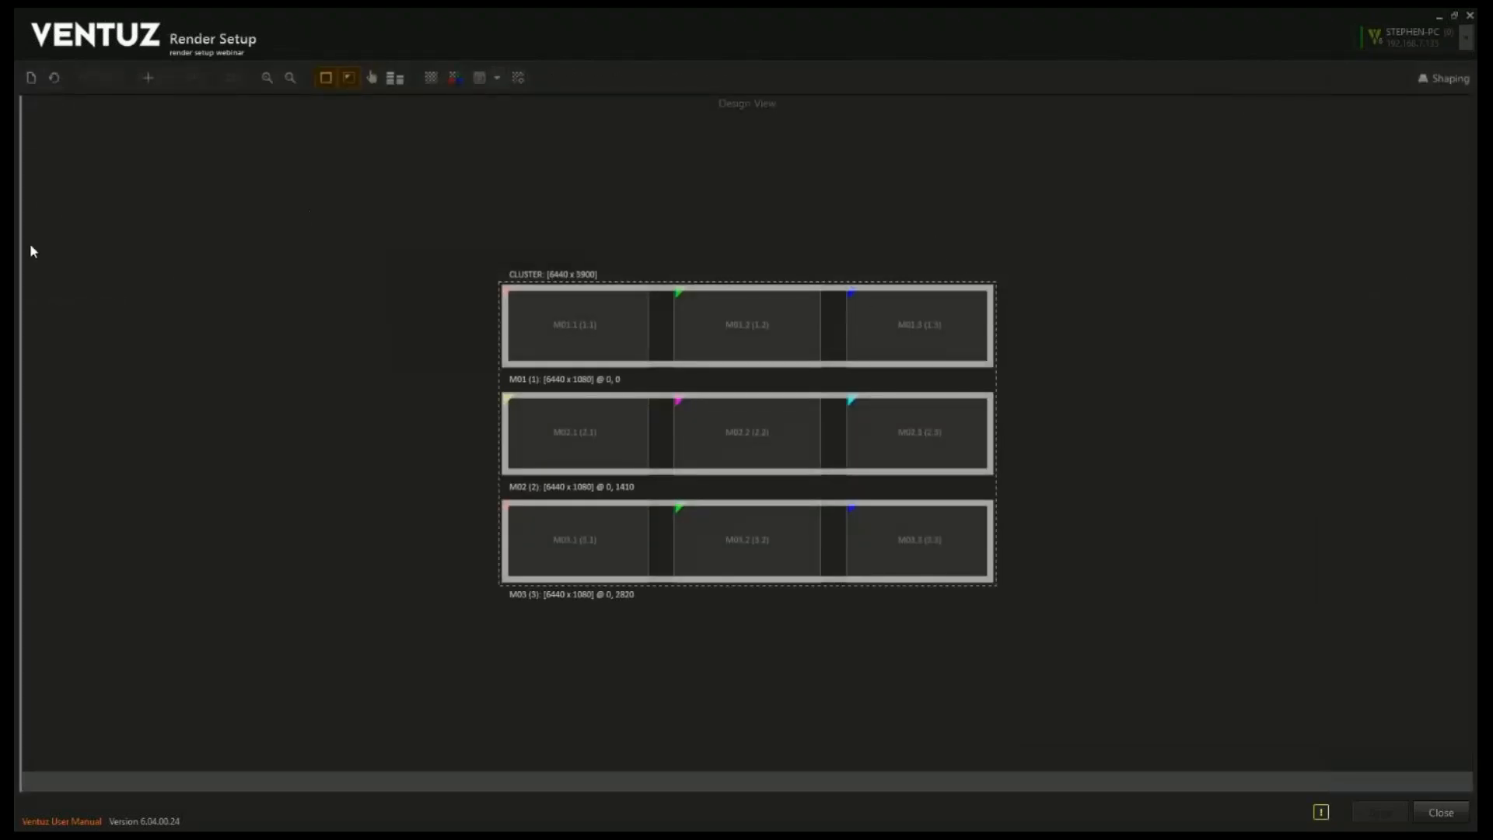
Reveal the Production View beside the Design View so the whole cluster layout shows in both
{"action": "left_click_drag", "start_coordinate": [29, 247], "coordinate": [685, 303]}
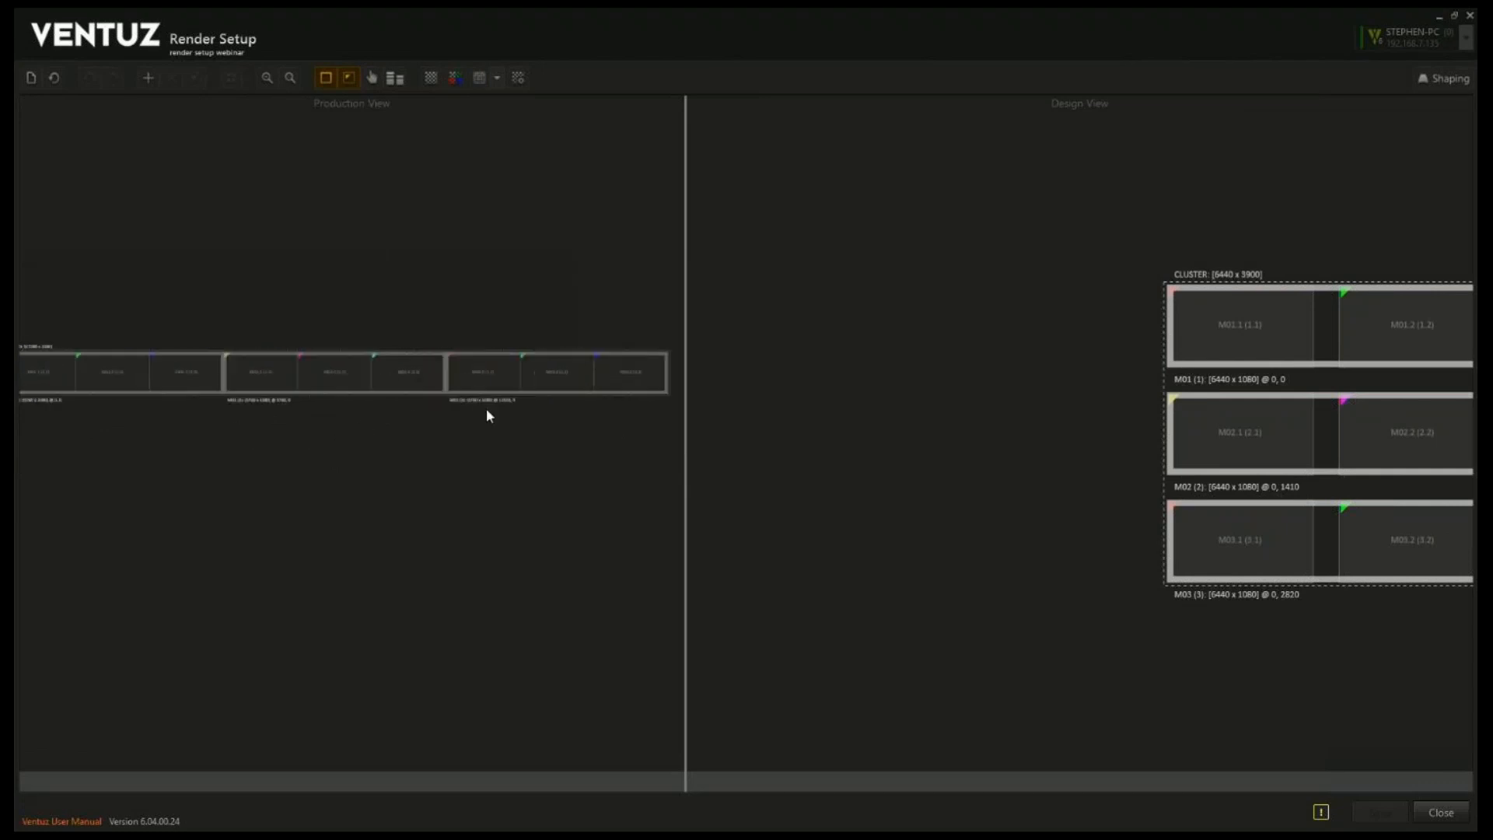
{"action": "left_click_drag", "start_coordinate": [688, 347], "coordinate": [776, 343]}
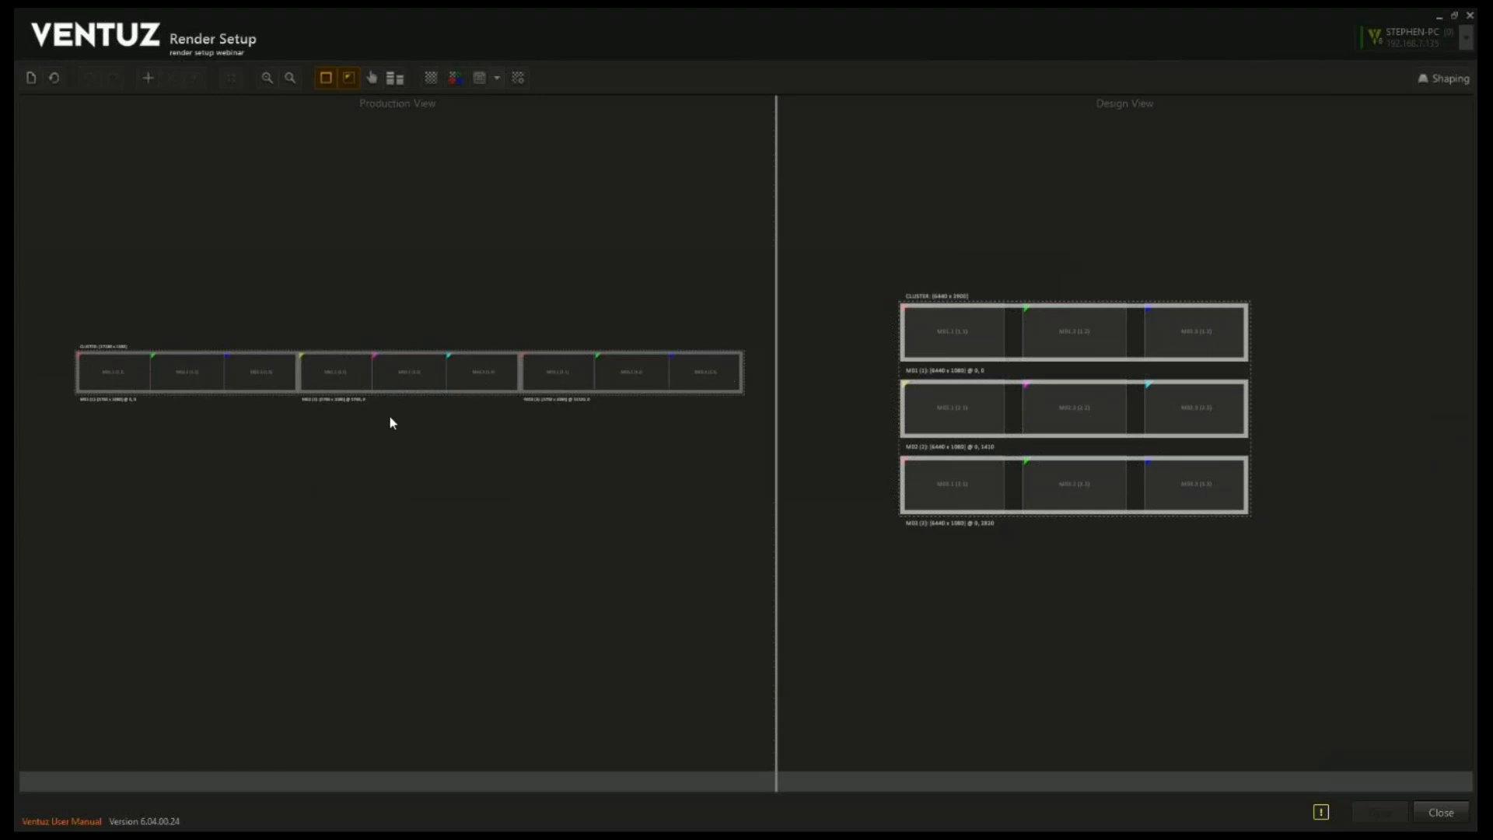
{"action": "scroll", "coordinate": [336, 397], "scroll_direction": "up", "scroll_amount": 2}
{"action": "middle_click_drag", "start_coordinate": [224, 423], "coordinate": [294, 425]}
{"action": "scroll", "coordinate": [472, 459], "scroll_direction": "down", "scroll_amount": 3}
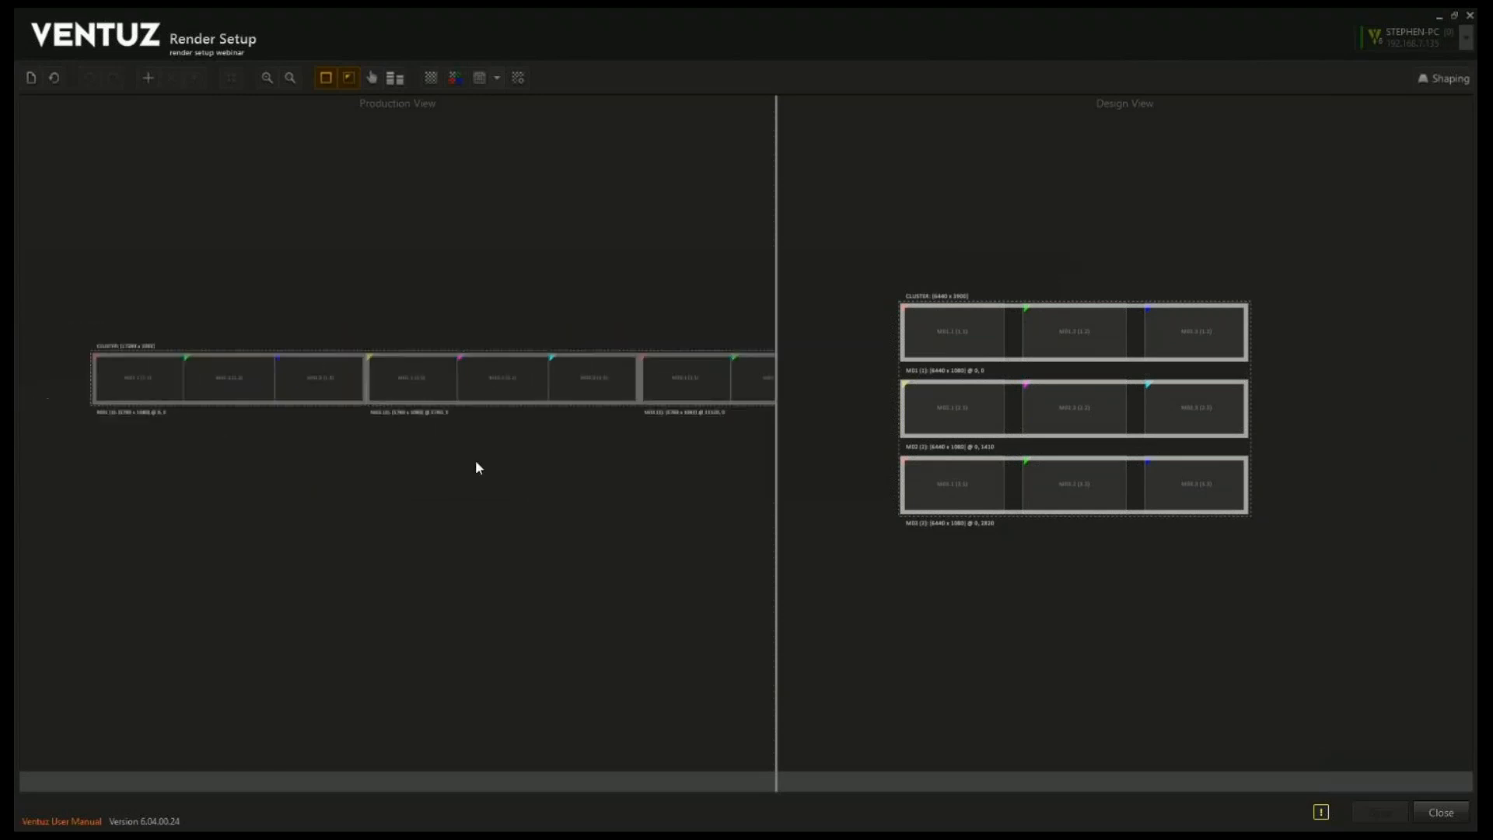
{"action": "middle_click_drag", "start_coordinate": [448, 473], "coordinate": [406, 475]}
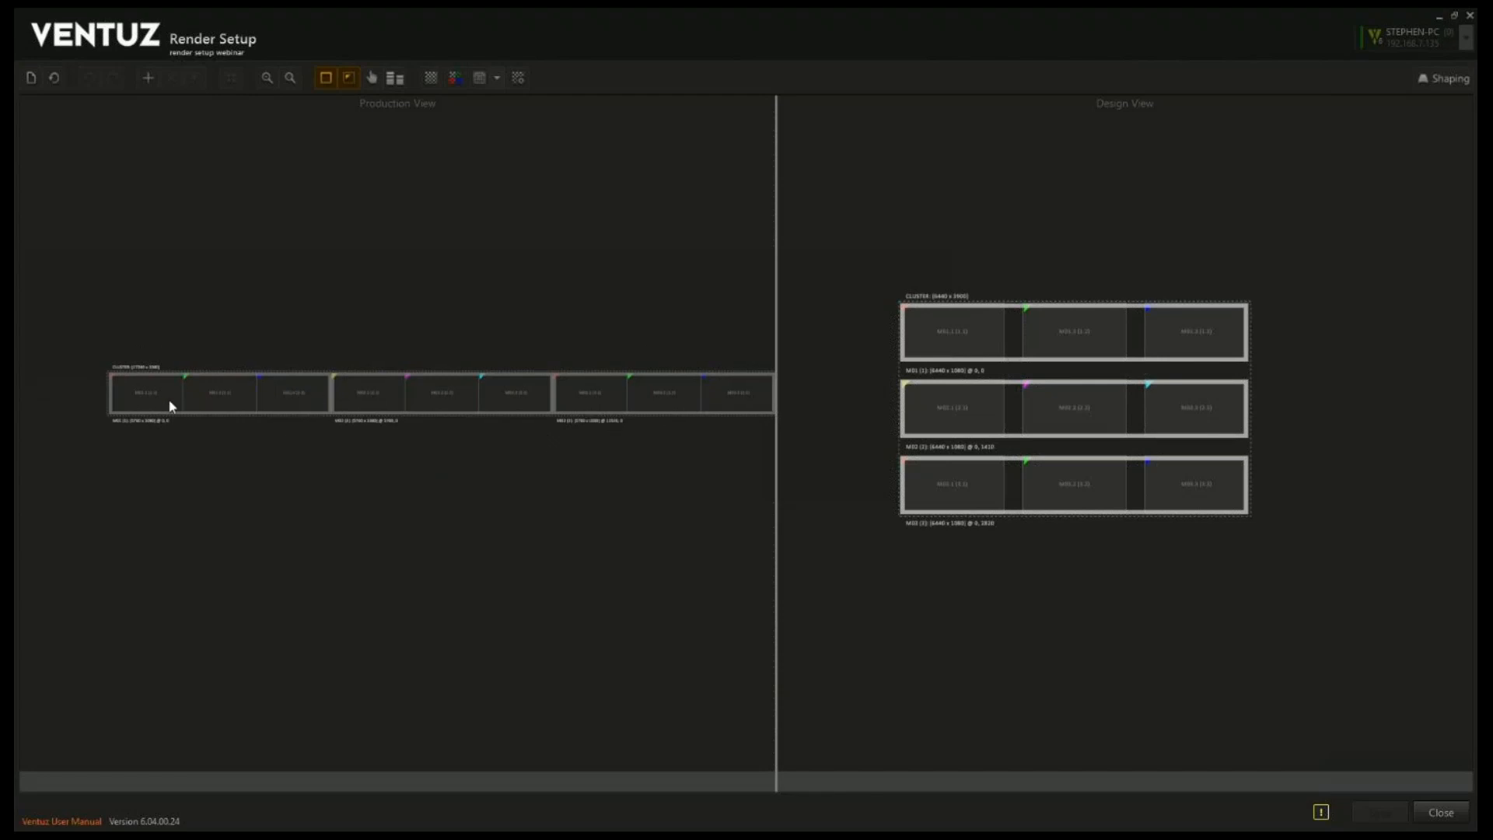
Select the displays of machines 1 to 3 in the Production View and all nine in the Design View to compare their positions
{"action": "left_click", "coordinate": [138, 391]}
{"action": "left_click", "coordinate": [223, 399]}
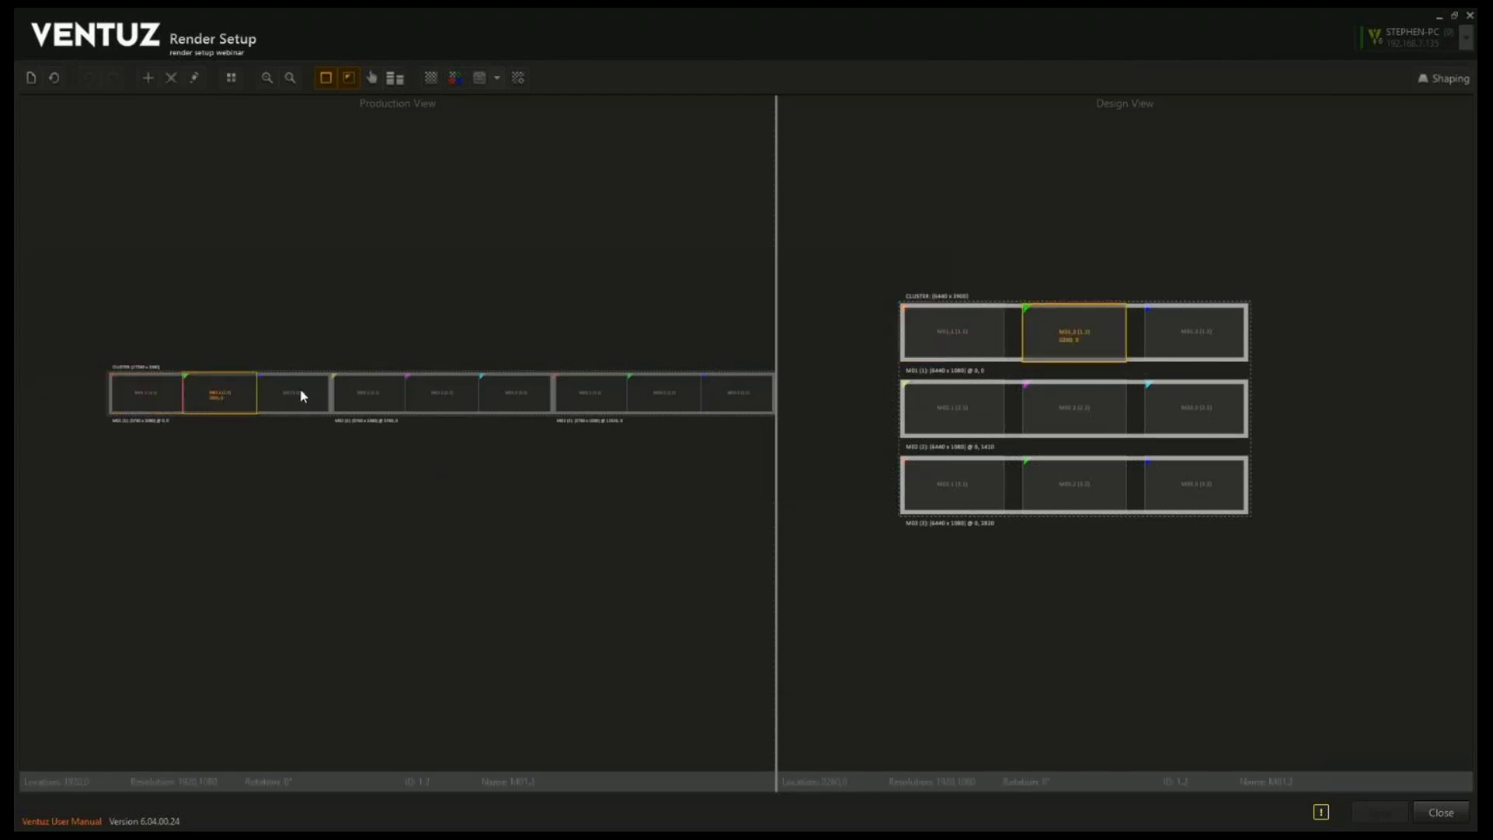
{"action": "left_click", "coordinate": [301, 392]}
{"action": "left_click", "coordinate": [139, 394]}
{"action": "left_click", "coordinate": [220, 395]}
{"action": "left_click", "coordinate": [302, 395]}
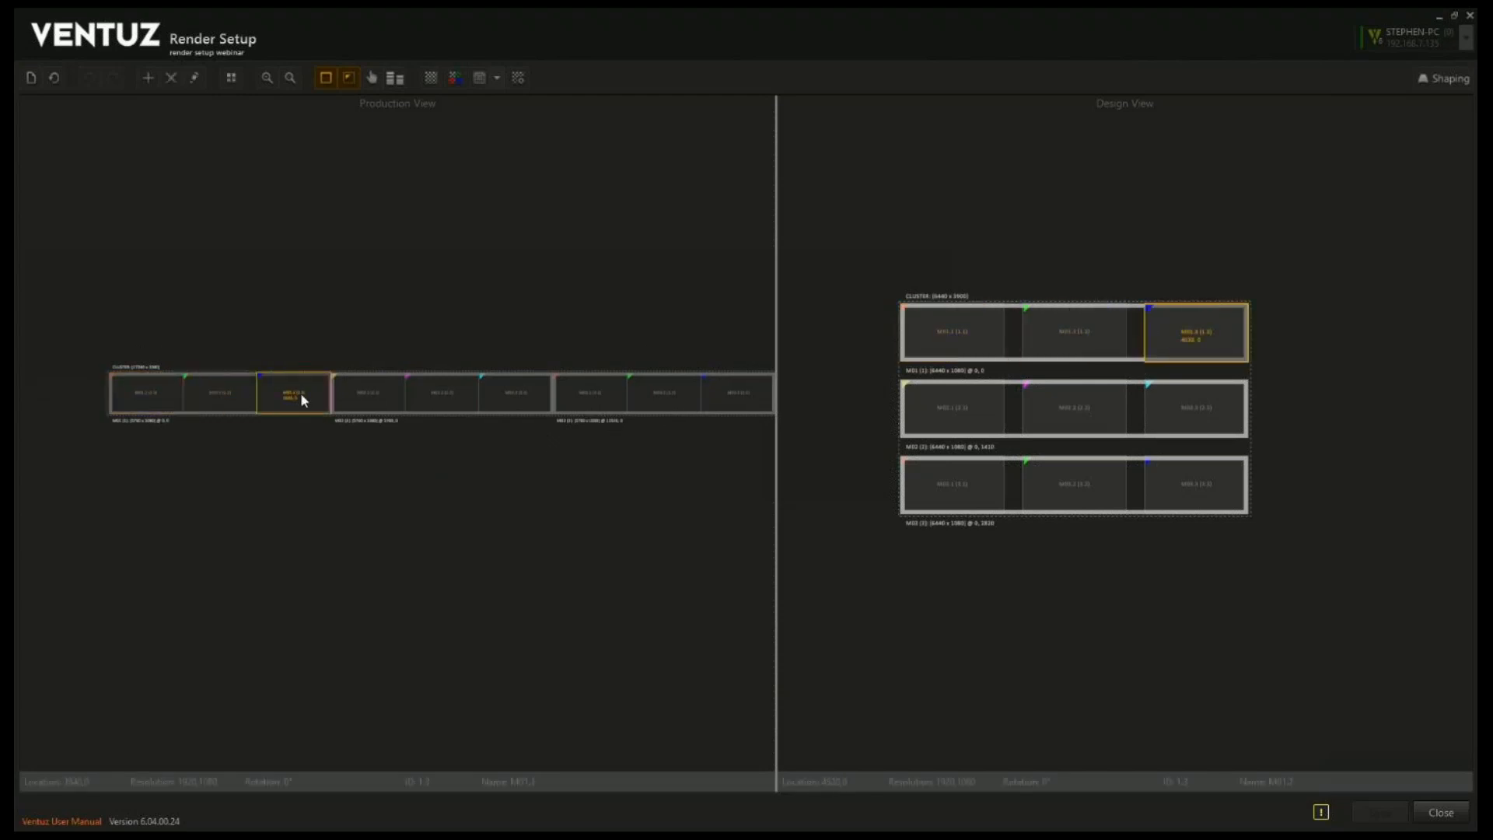
{"action": "left_click", "coordinate": [375, 392]}
{"action": "left_click", "coordinate": [430, 393]}
{"action": "left_click", "coordinate": [512, 392]}
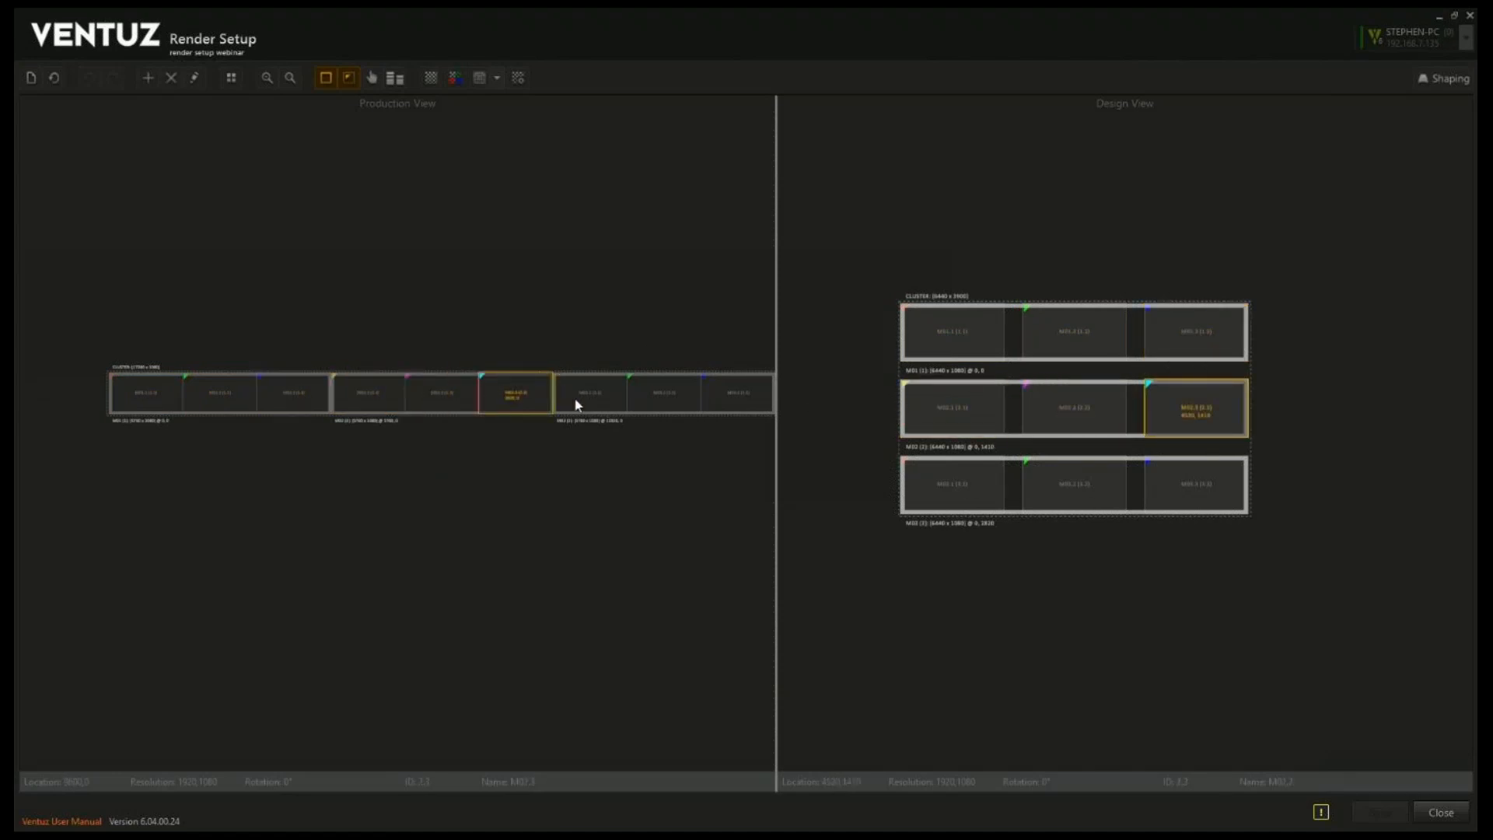
{"action": "left_click_drag", "start_coordinate": [884, 288], "coordinate": [1290, 580]}
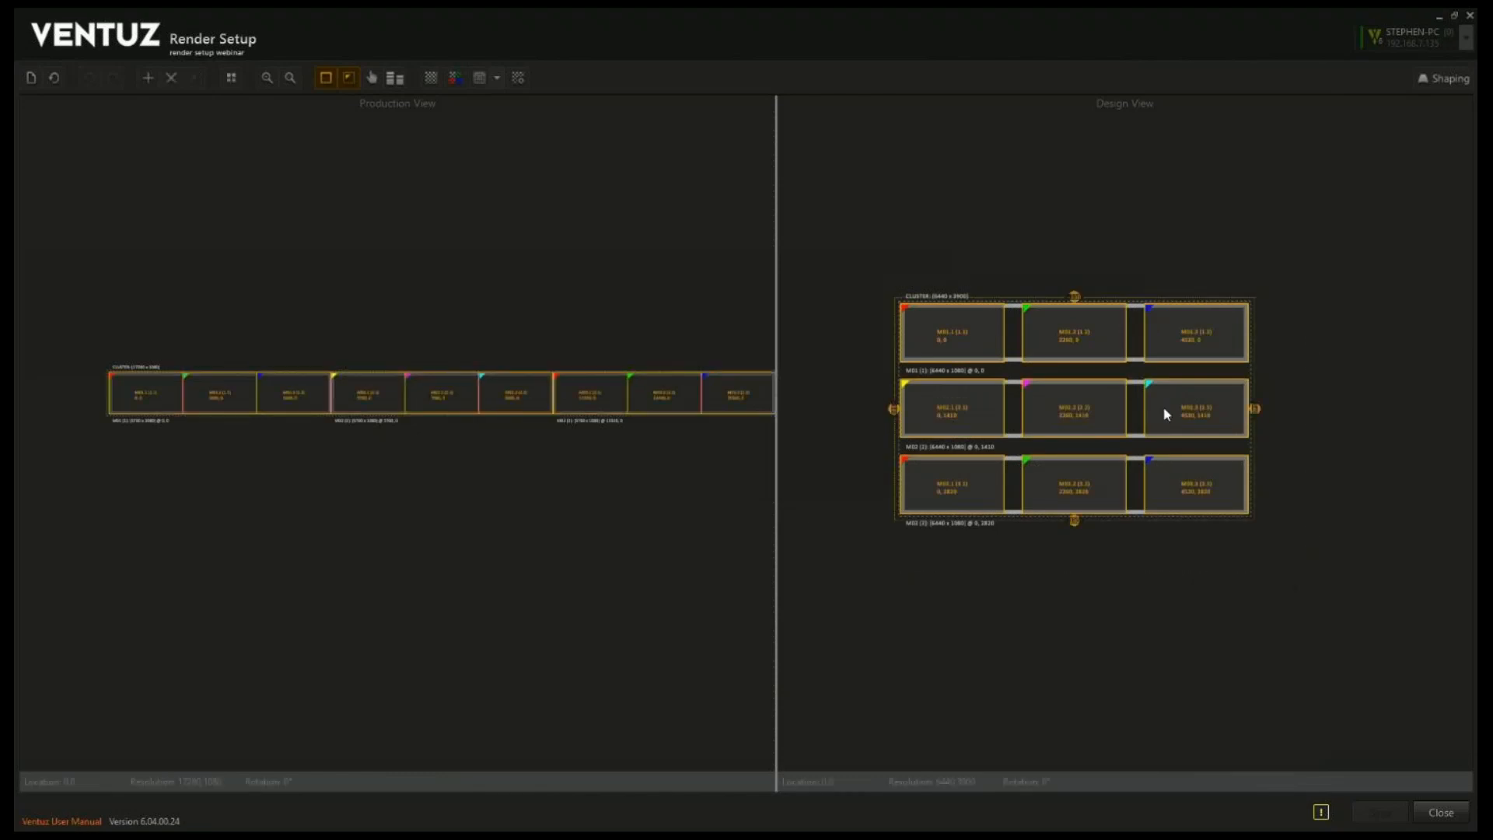
{"action": "left_click", "coordinate": [665, 391]}
{"action": "left_click", "coordinate": [608, 407]}
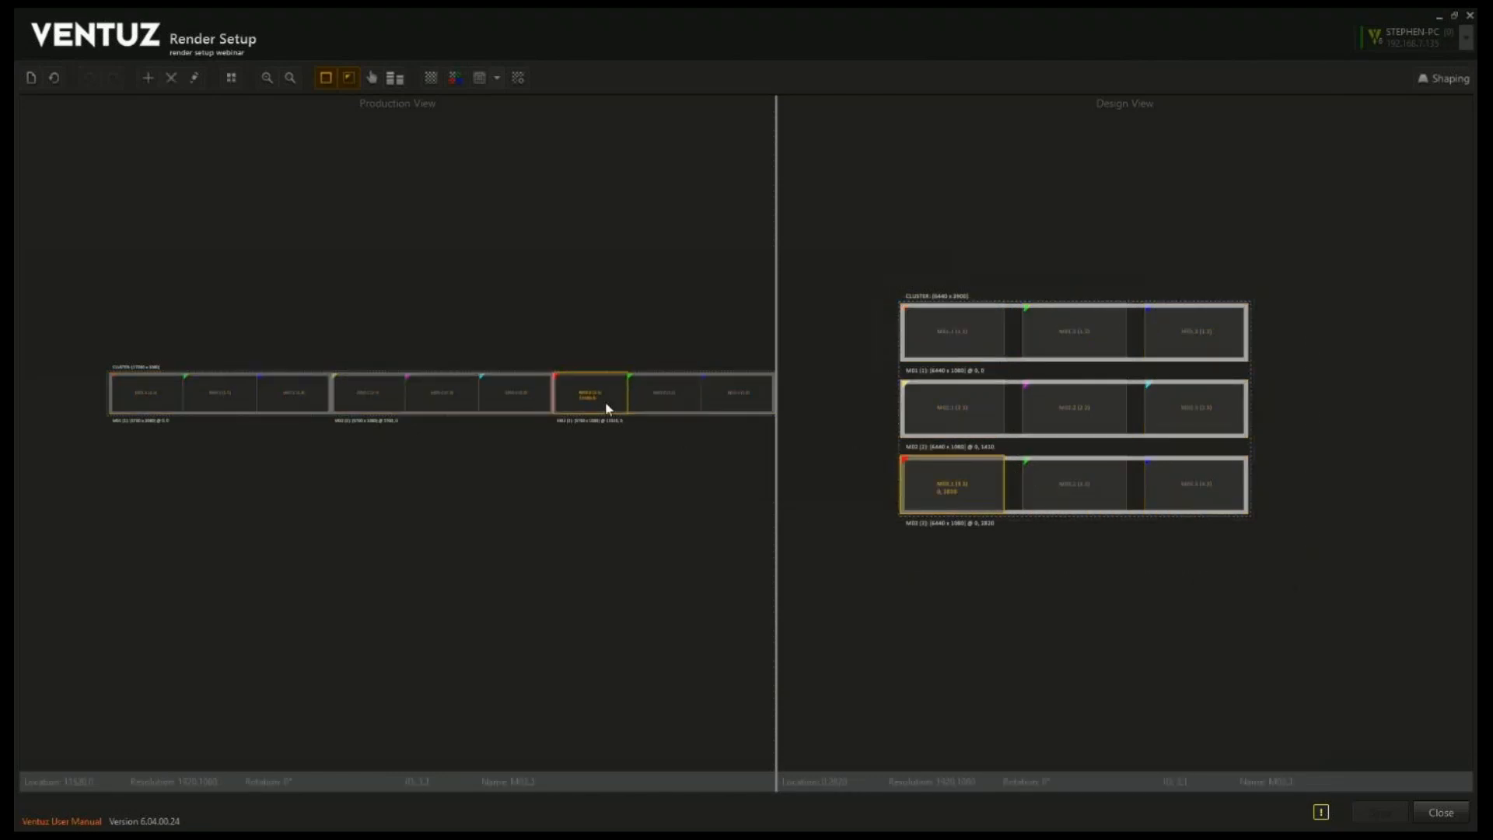
Check which commands are available for machine 3's first and third displays in the Production View
{"action": "right_click", "coordinate": [570, 394]}
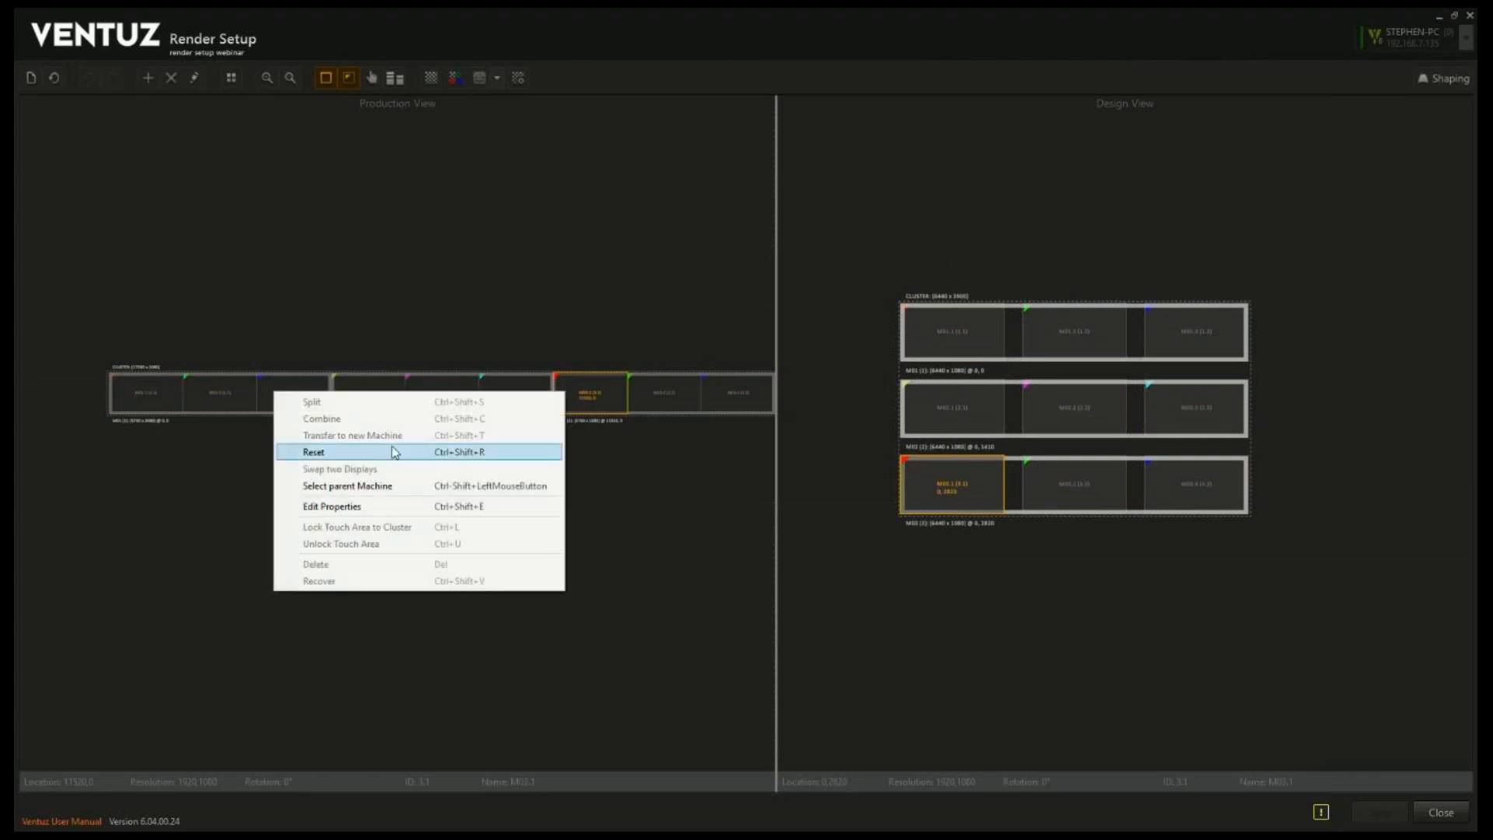
{"action": "left_click", "coordinate": [663, 465]}
{"action": "left_click", "coordinate": [600, 404]}
{"action": "left_click", "coordinate": [723, 402]}
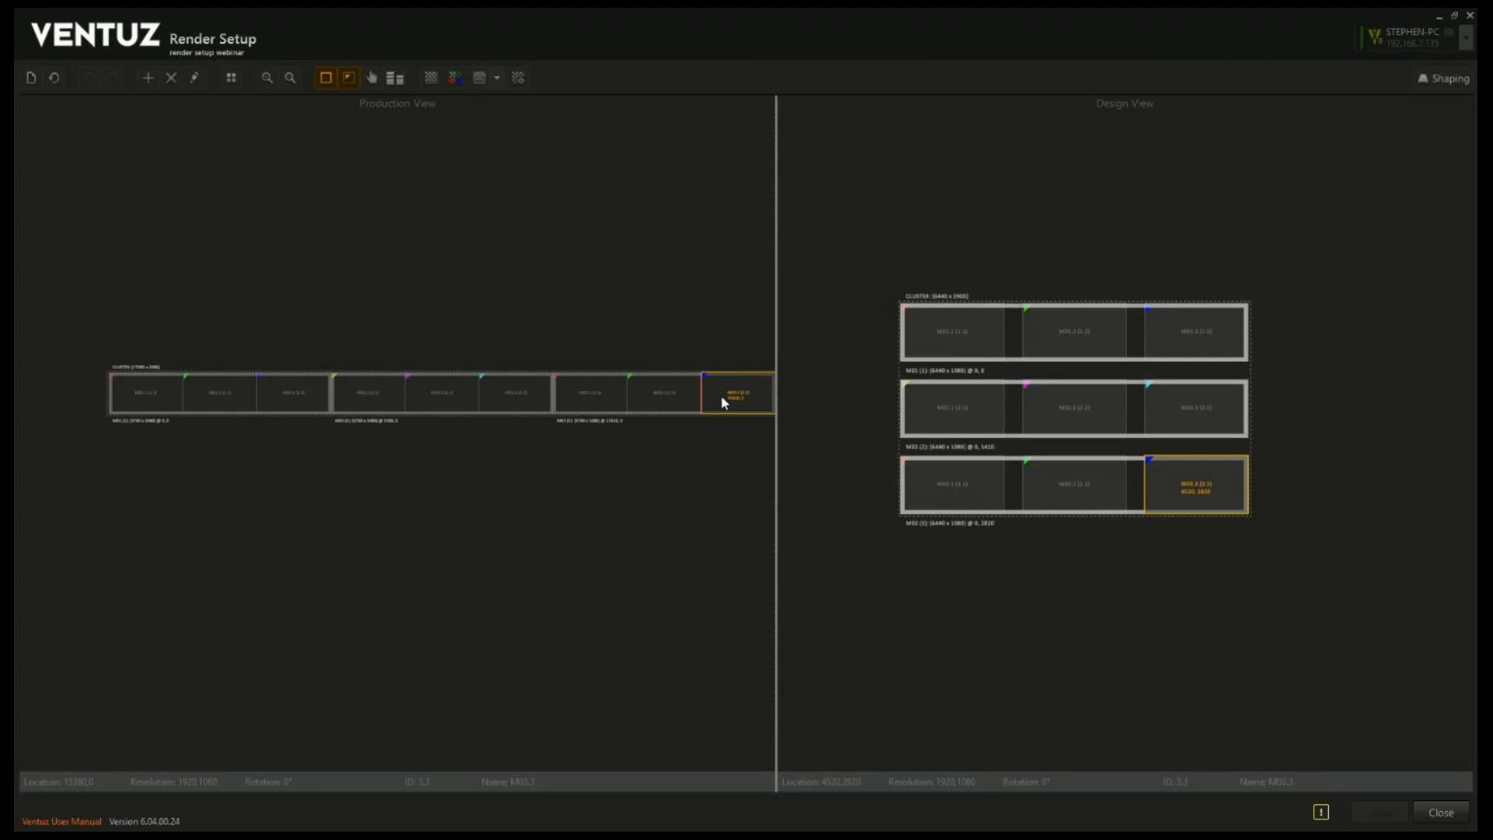
{"action": "right_click", "coordinate": [731, 393]}
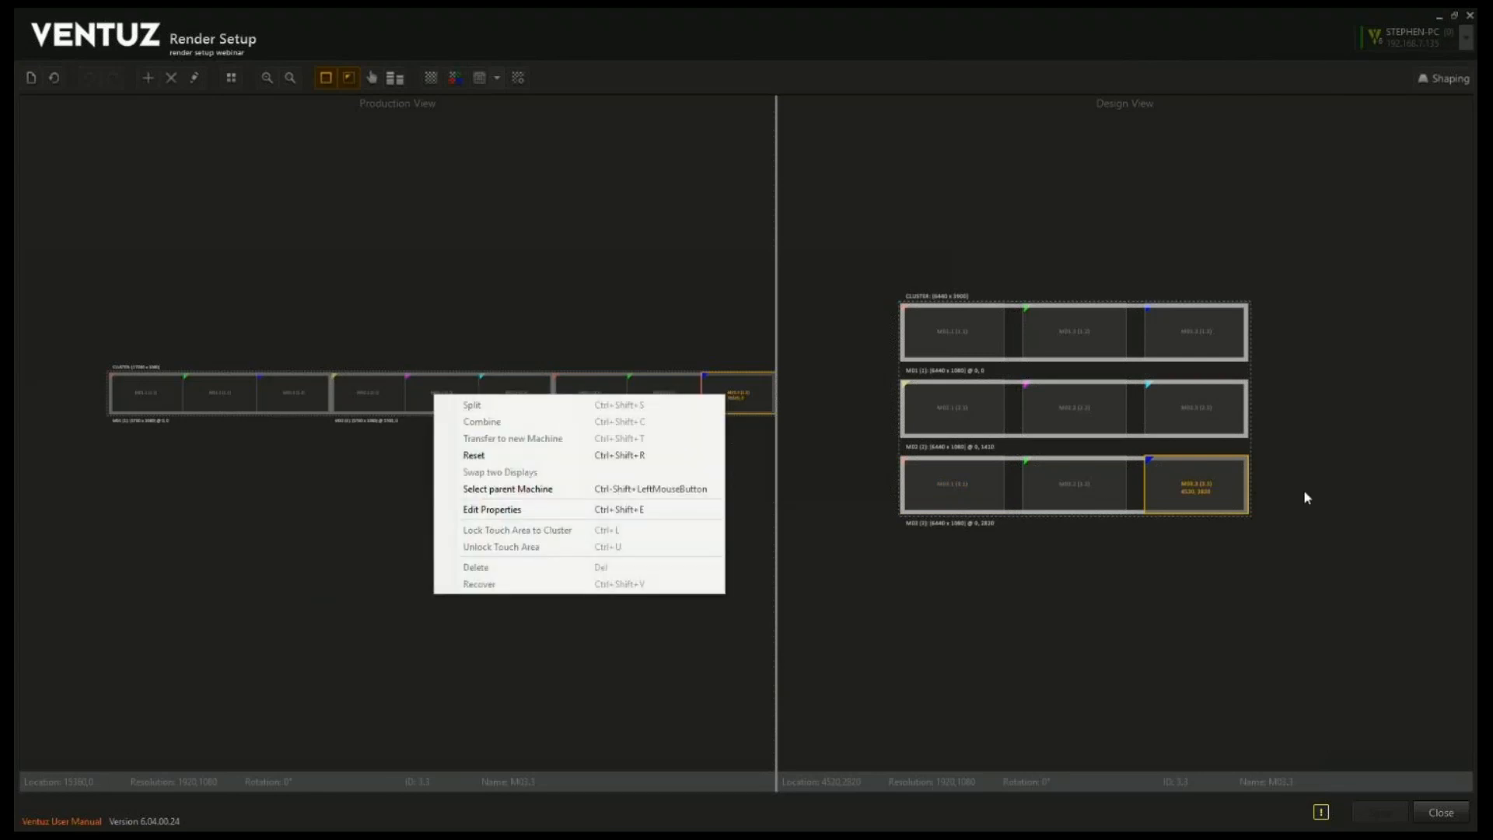
Split machine 3's third display by 1 x 2 divisions in the Design View and move its lower half to the right of the upper half
{"action": "right_click", "coordinate": [1163, 498]}
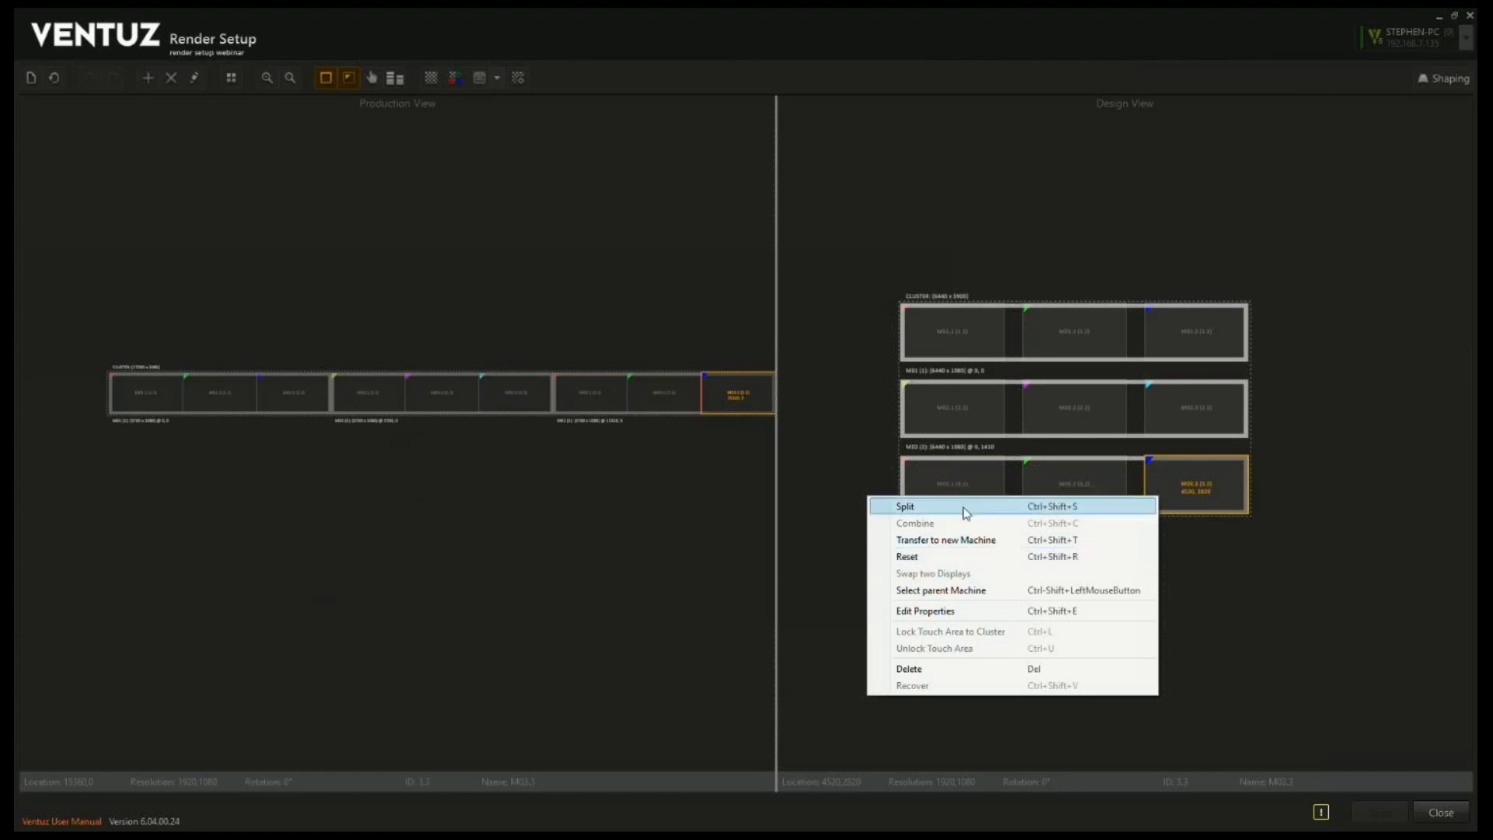
{"action": "left_click", "coordinate": [964, 507]}
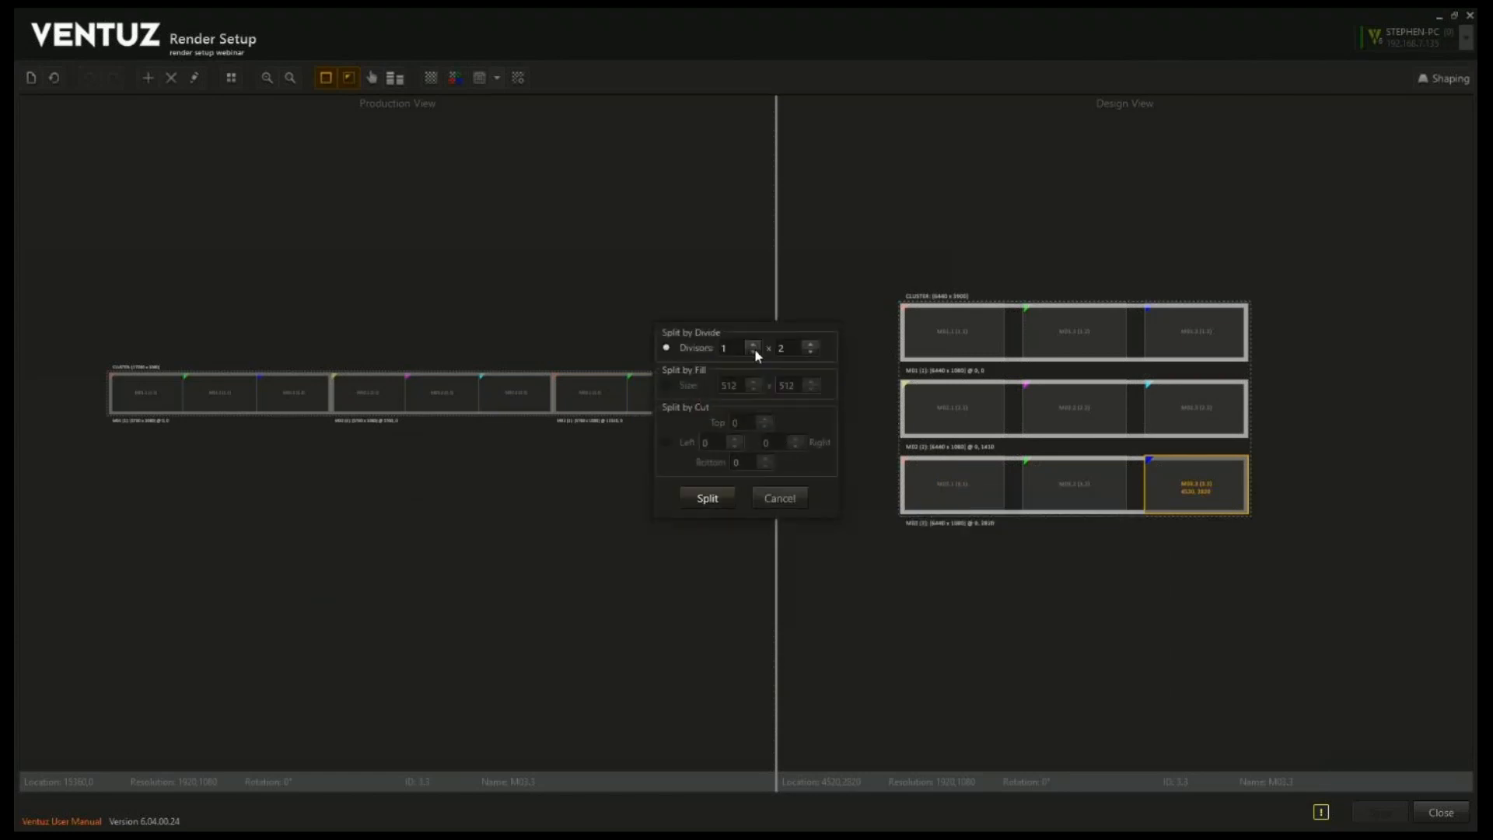
{"action": "left_click", "coordinate": [706, 498]}
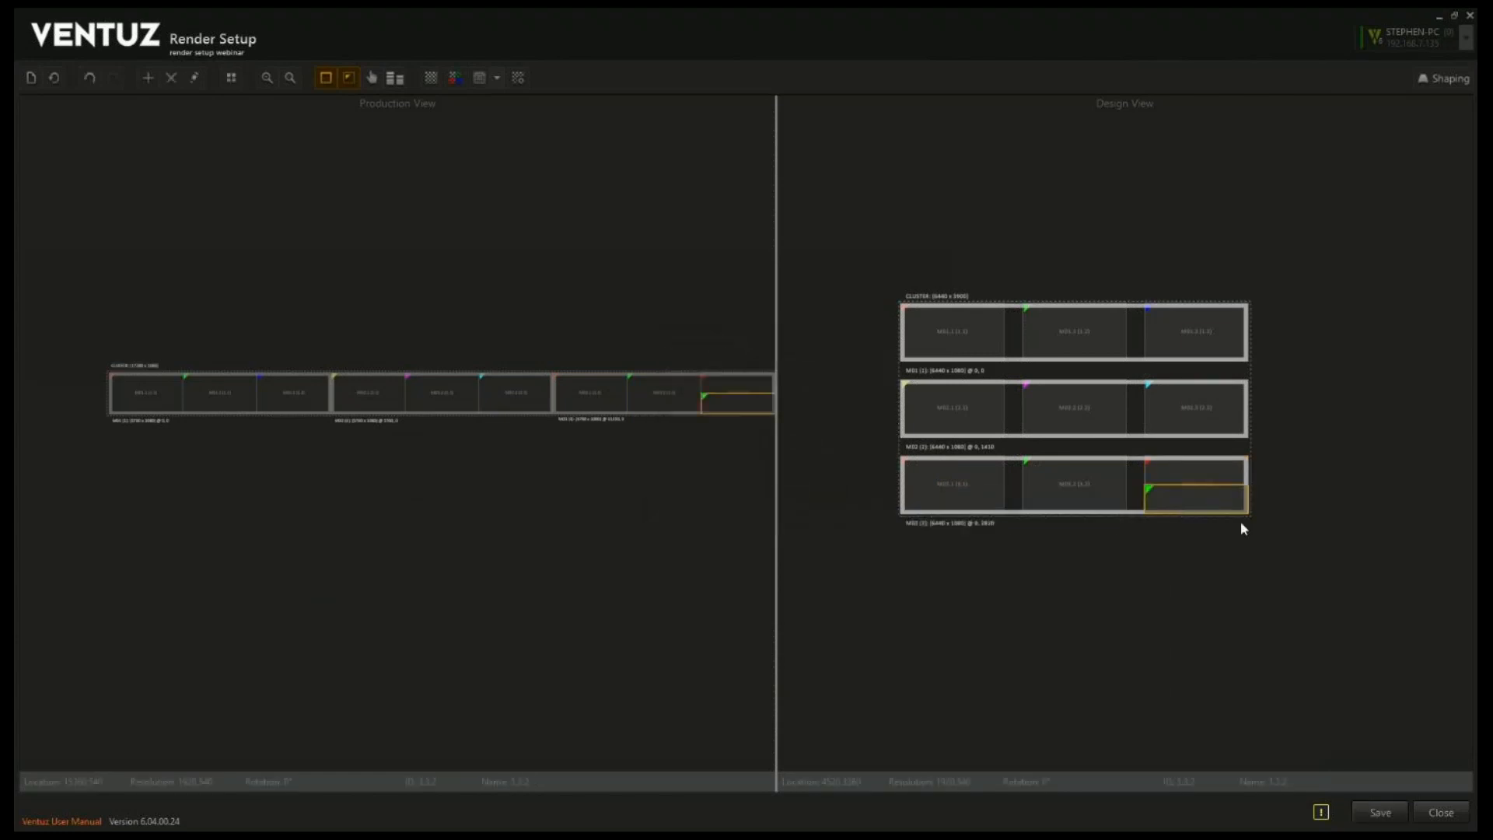
{"action": "left_click_drag", "start_coordinate": [1170, 500], "coordinate": [1281, 472]}
{"action": "left_click", "coordinate": [1132, 571]}
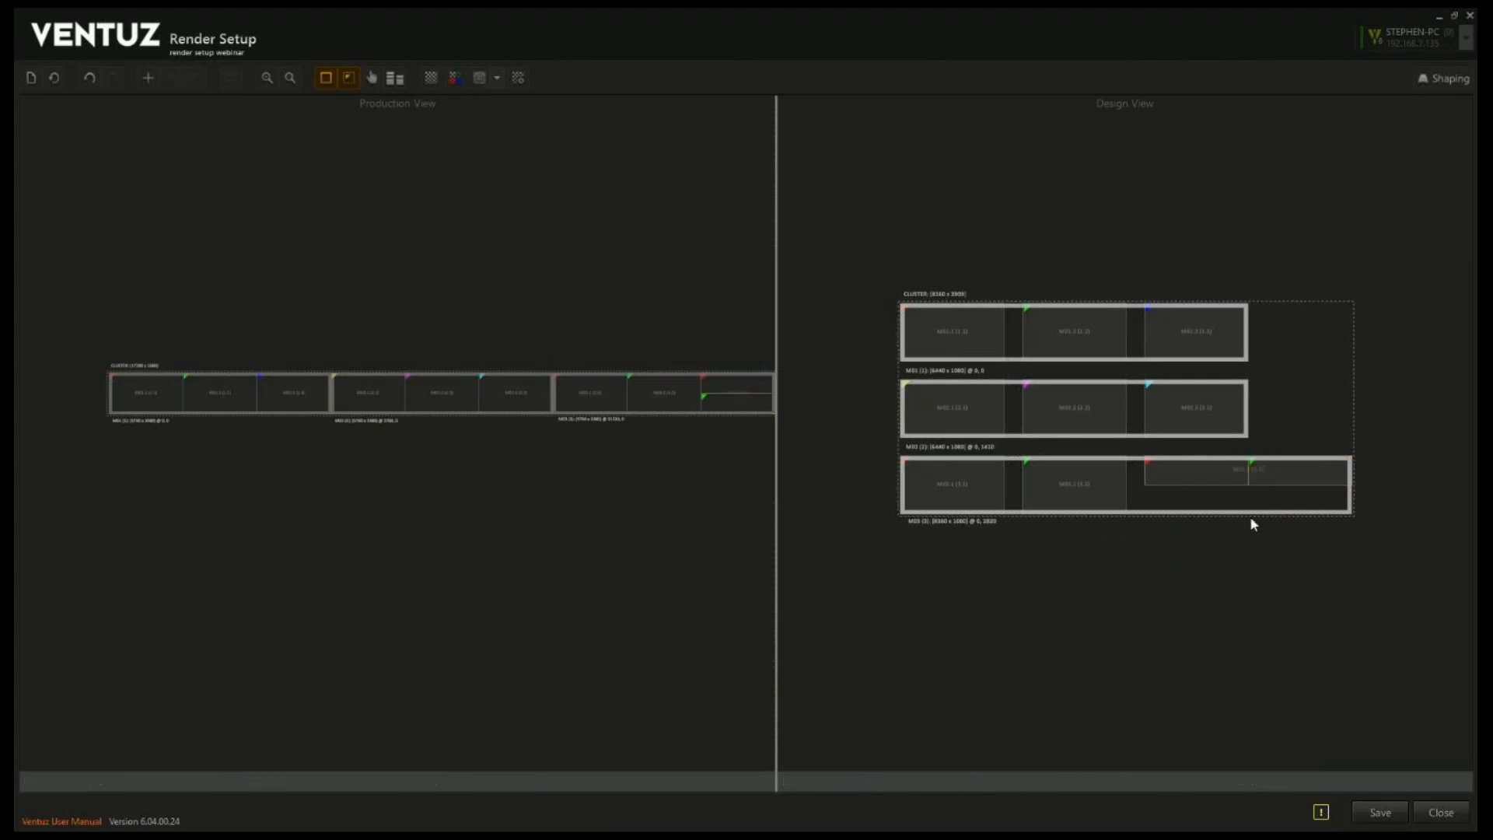
Select the two halves of the split display alternately in the Design View to compare them with their Production View positions
{"action": "left_click", "coordinate": [1233, 469]}
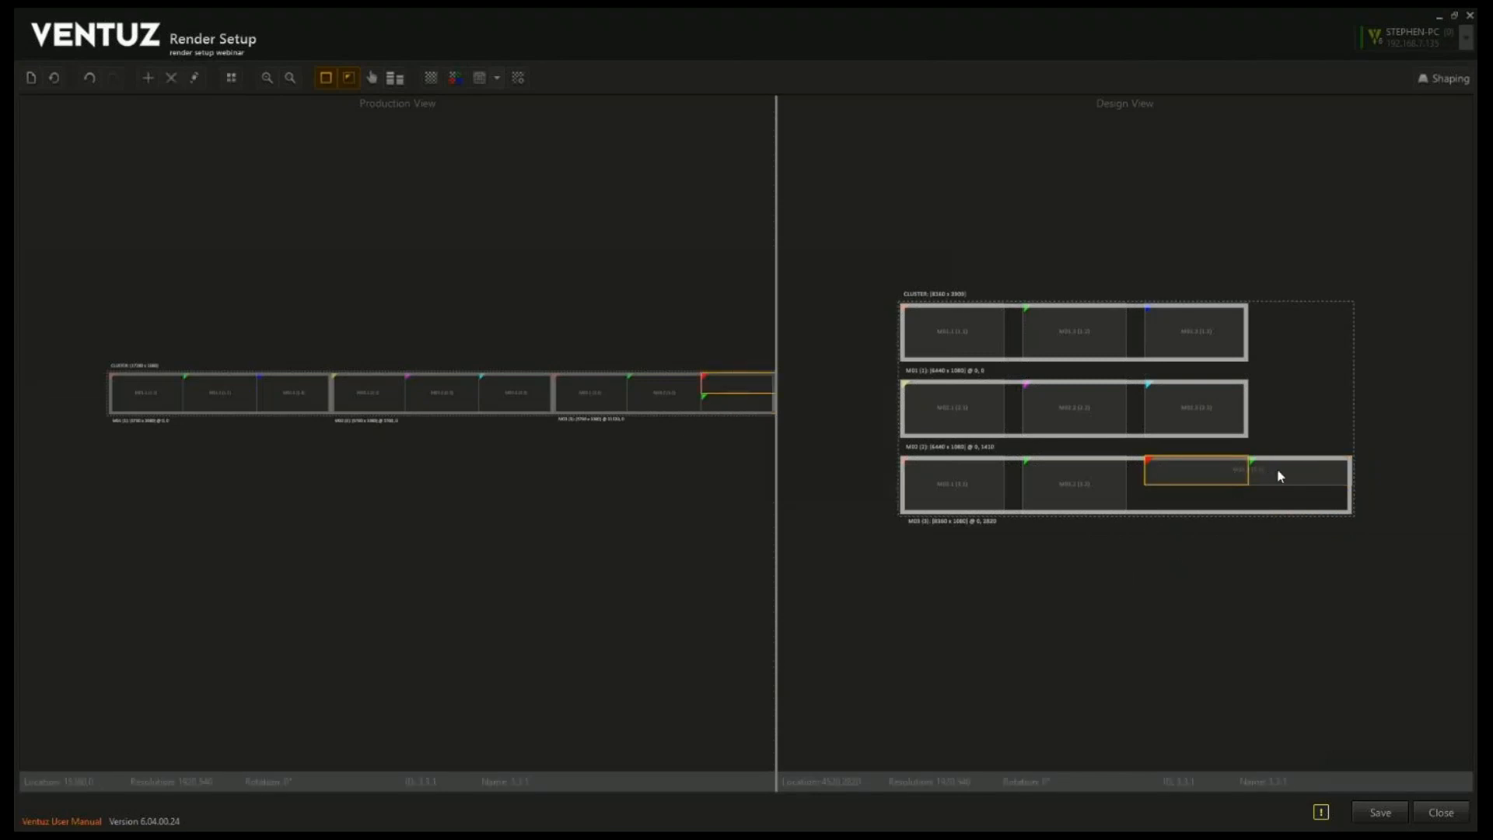
{"action": "left_click", "coordinate": [1269, 478]}
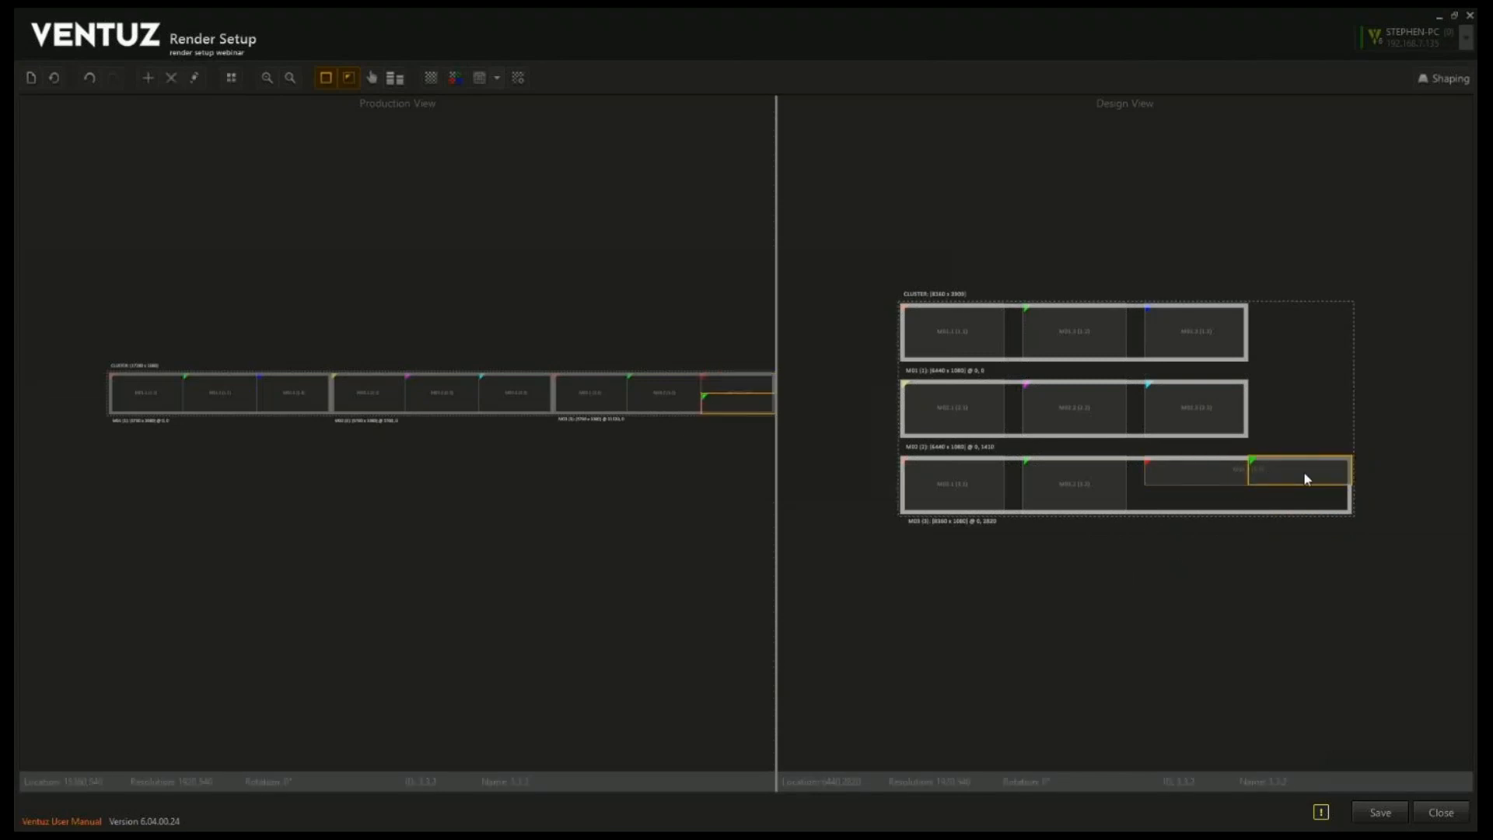
{"action": "left_click", "coordinate": [1219, 468]}
{"action": "left_click", "coordinate": [1298, 471]}
{"action": "left_click", "coordinate": [1237, 474]}
{"action": "left_click", "coordinate": [1267, 472]}
{"action": "left_click", "coordinate": [1240, 475]}
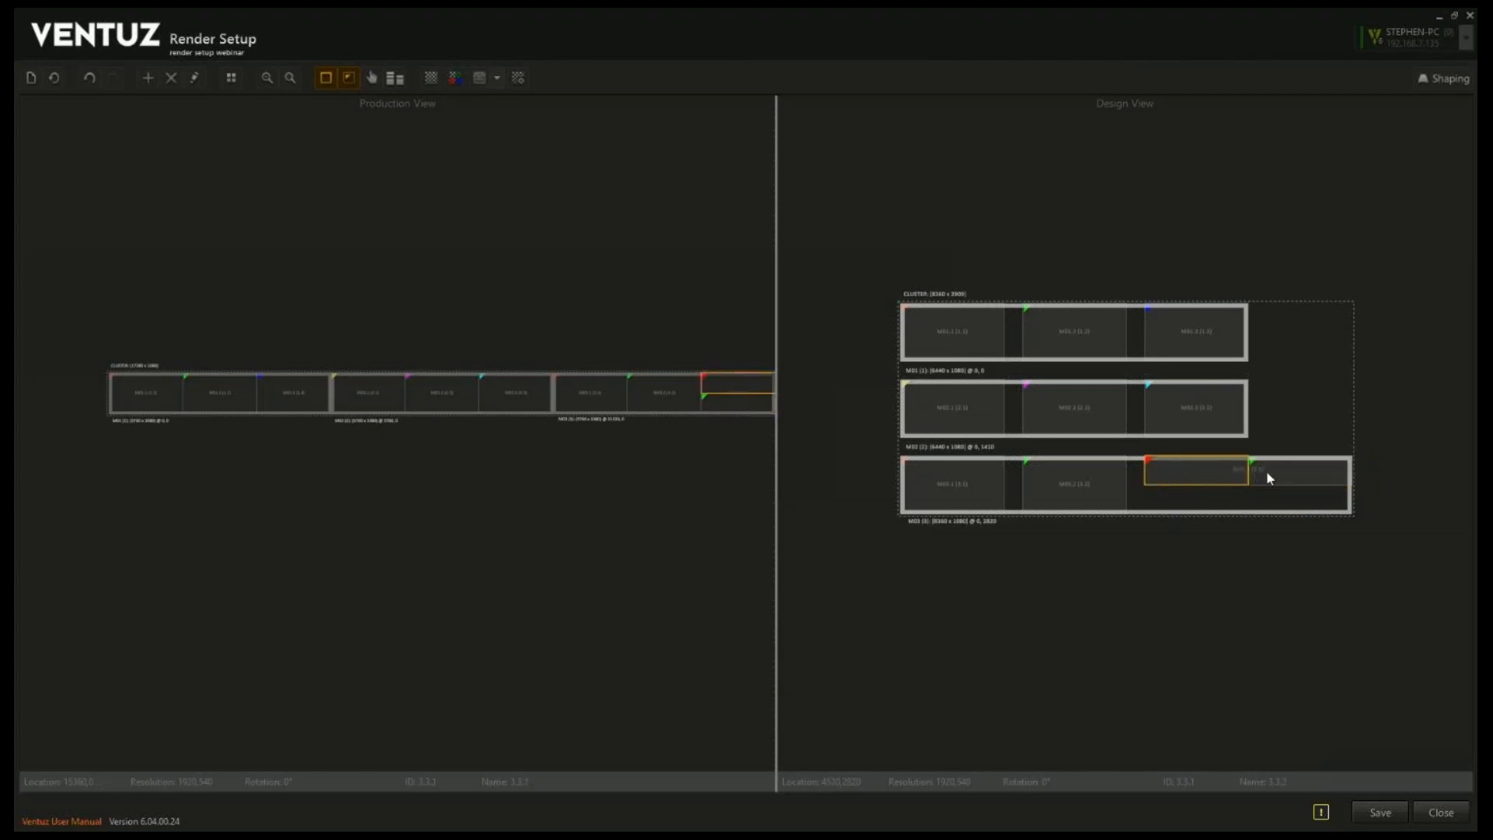
{"action": "left_click", "coordinate": [1266, 474]}
Select the split display's upper and lower halves in the Production View, ending on the lower one, and save the render setup
{"action": "left_click", "coordinate": [721, 396]}
{"action": "left_click", "coordinate": [721, 395]}
{"action": "left_click", "coordinate": [725, 395]}
{"action": "left_click", "coordinate": [731, 406]}
{"action": "left_click", "coordinate": [735, 385]}
{"action": "left_click", "coordinate": [731, 402]}
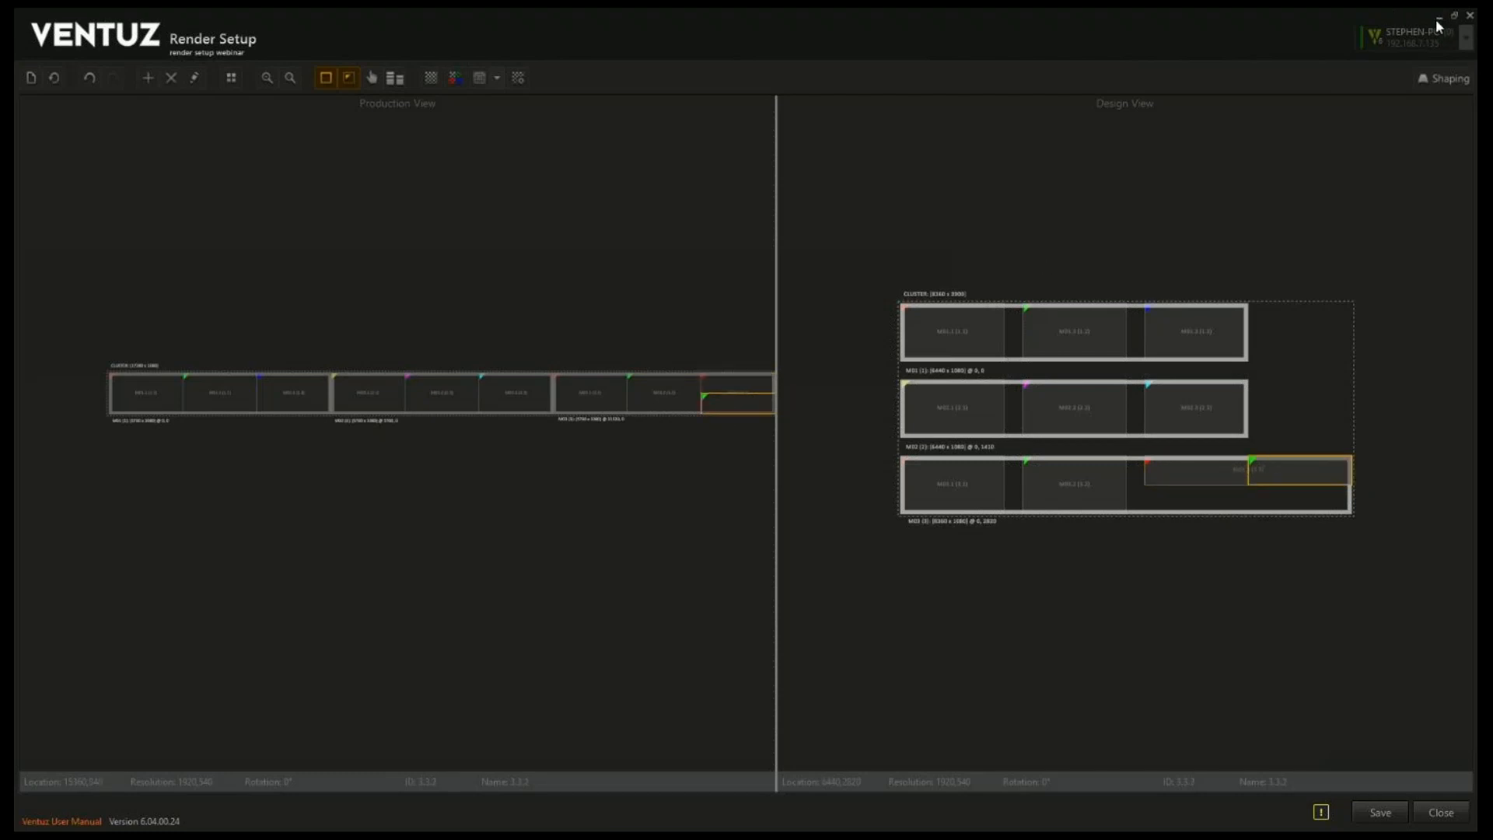
{"action": "left_click", "coordinate": [1380, 812]}
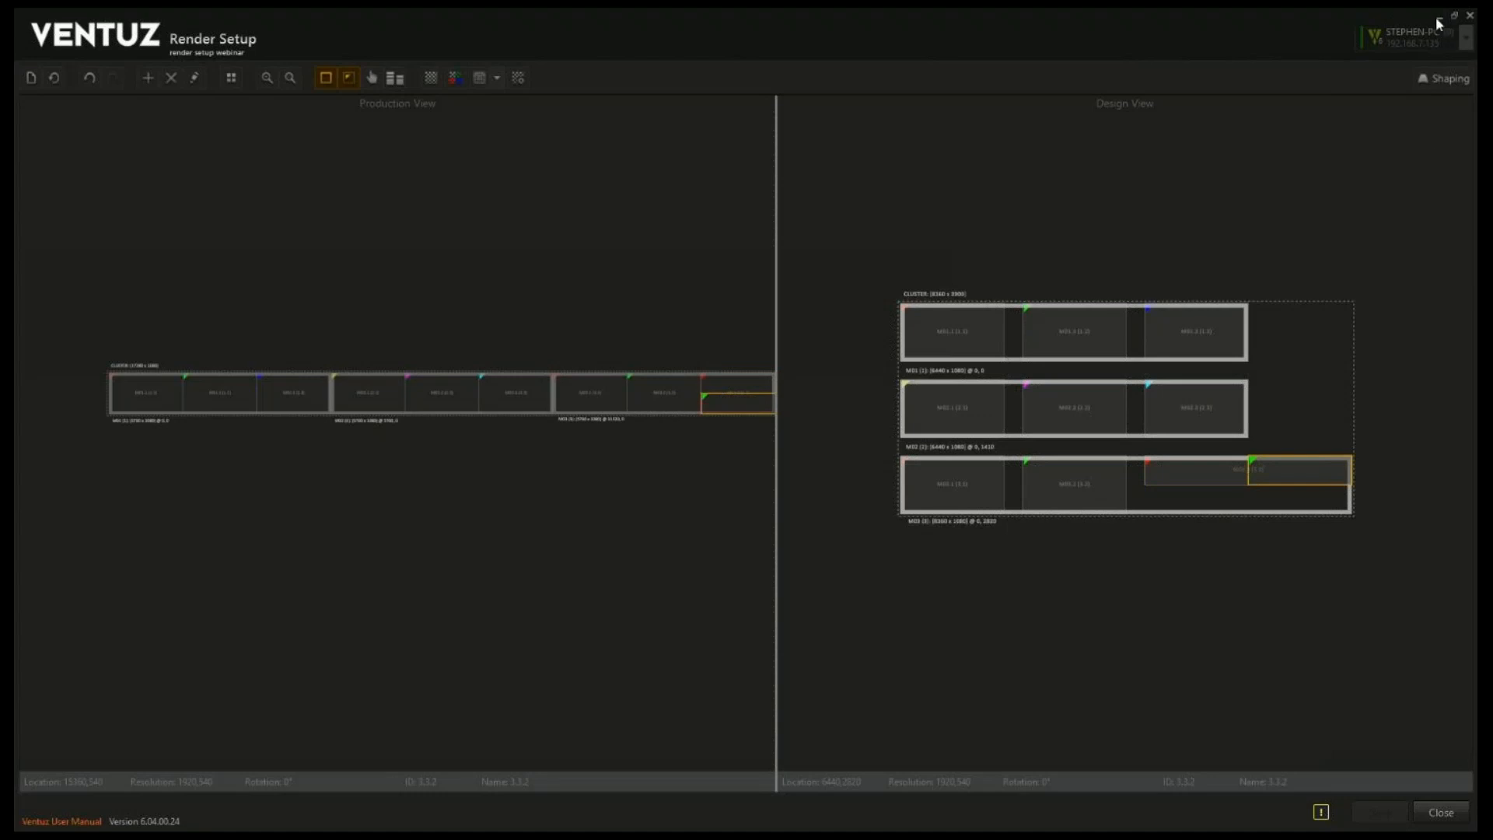